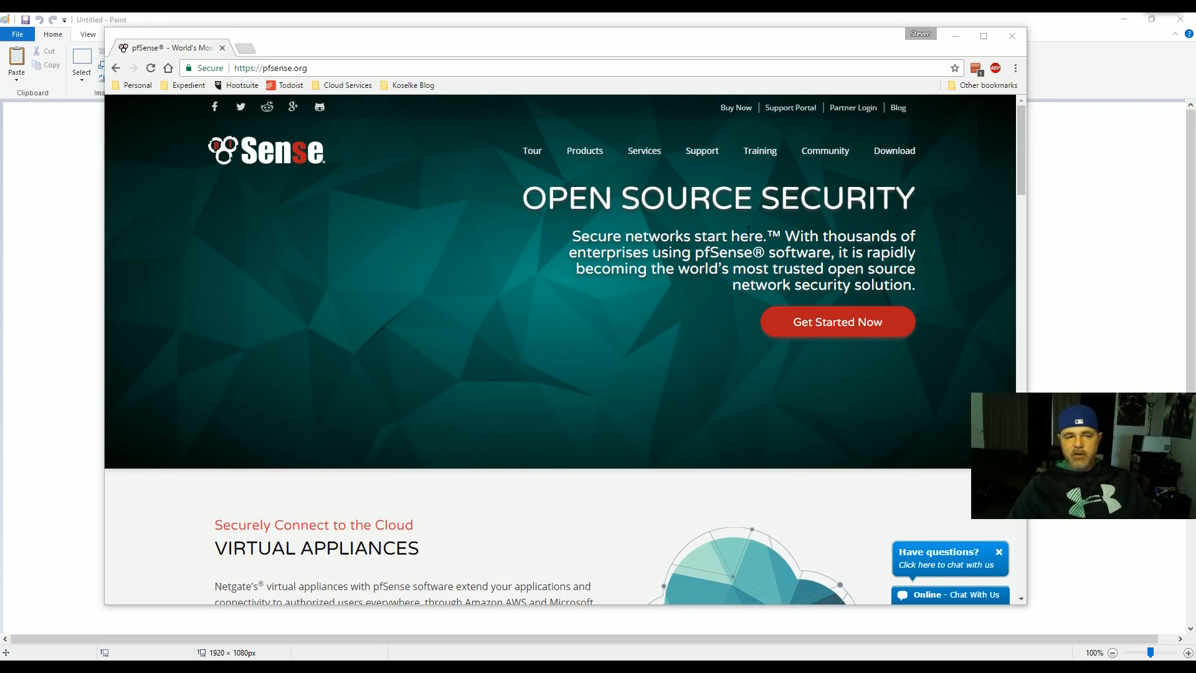
# - Scroll the pfSense homepage and open the Our Products listing
pyautogui.scroll(-2, 650, 264)
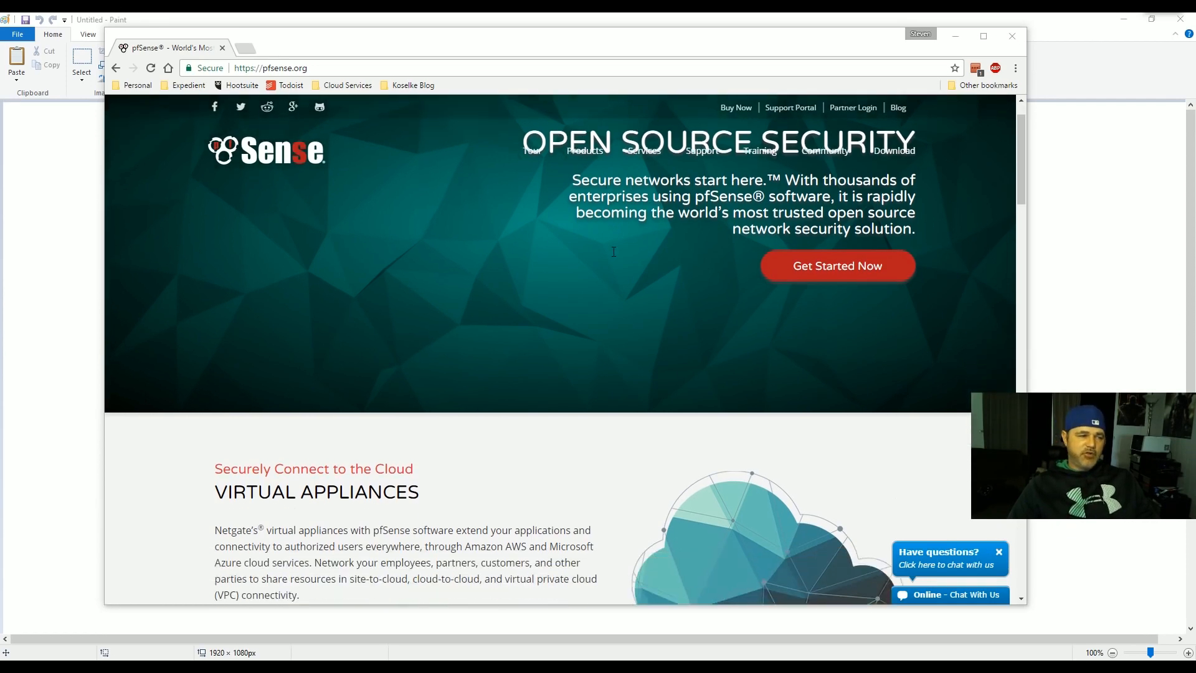
pyautogui.scroll(2, 613, 253)
pyautogui.scroll(-3, 608, 252)
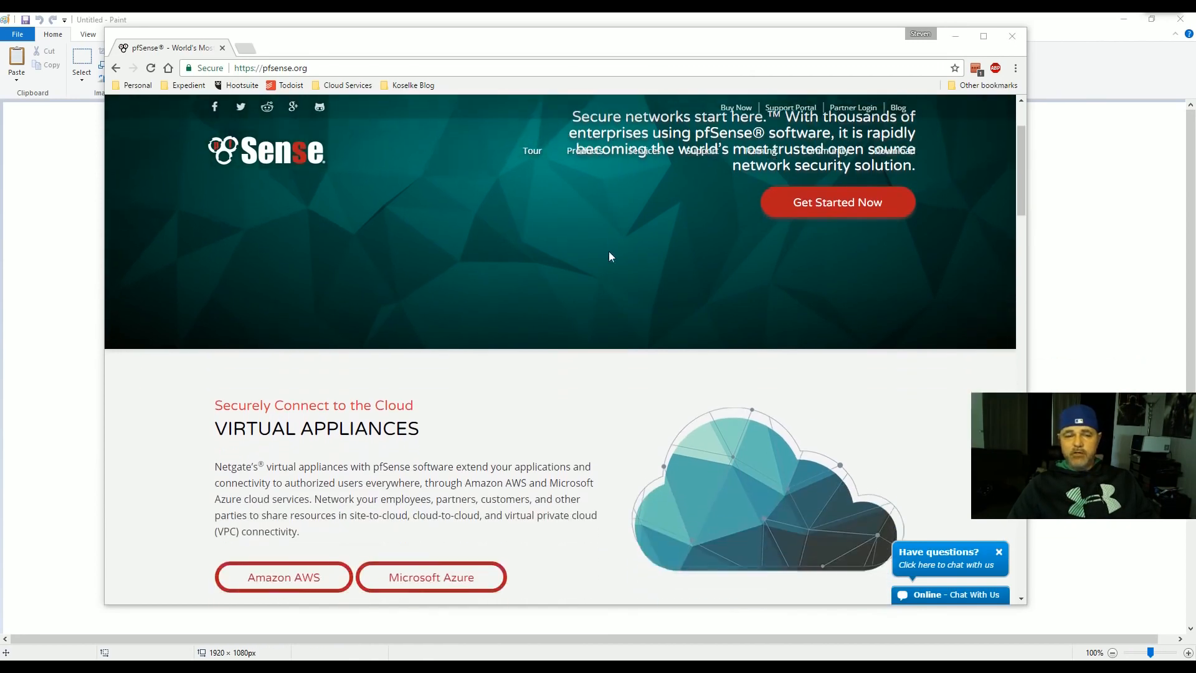
pyautogui.scroll(3, 545, 234)
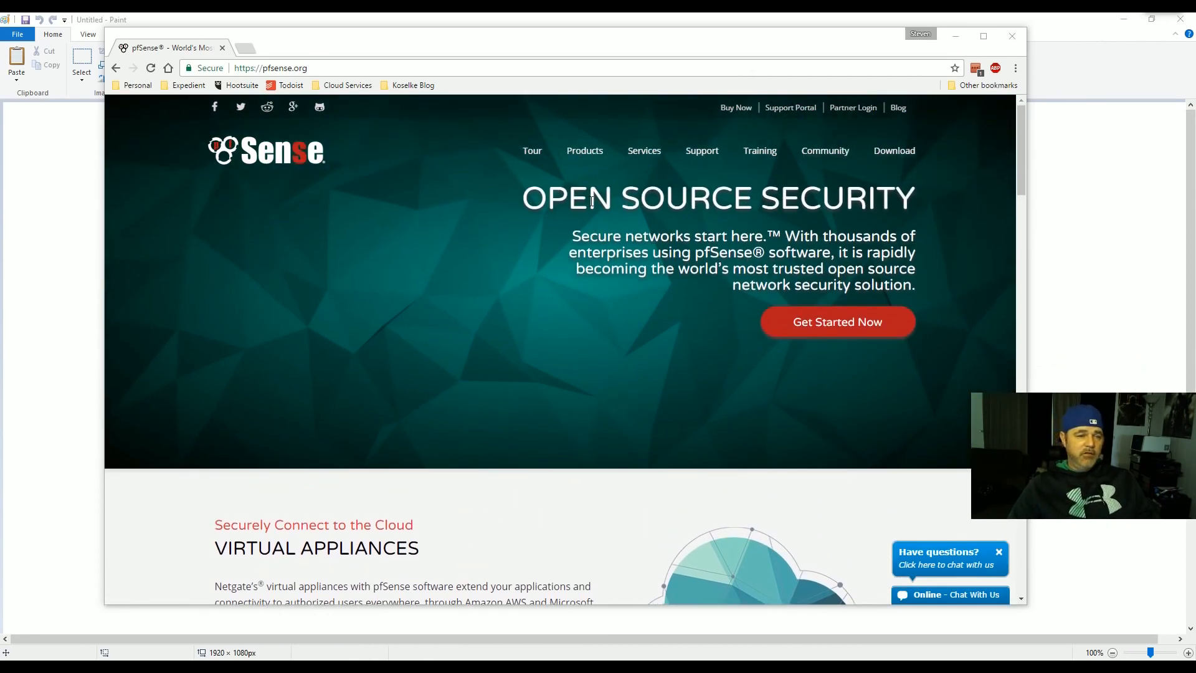
pyautogui.scroll(-6, 686, 222)
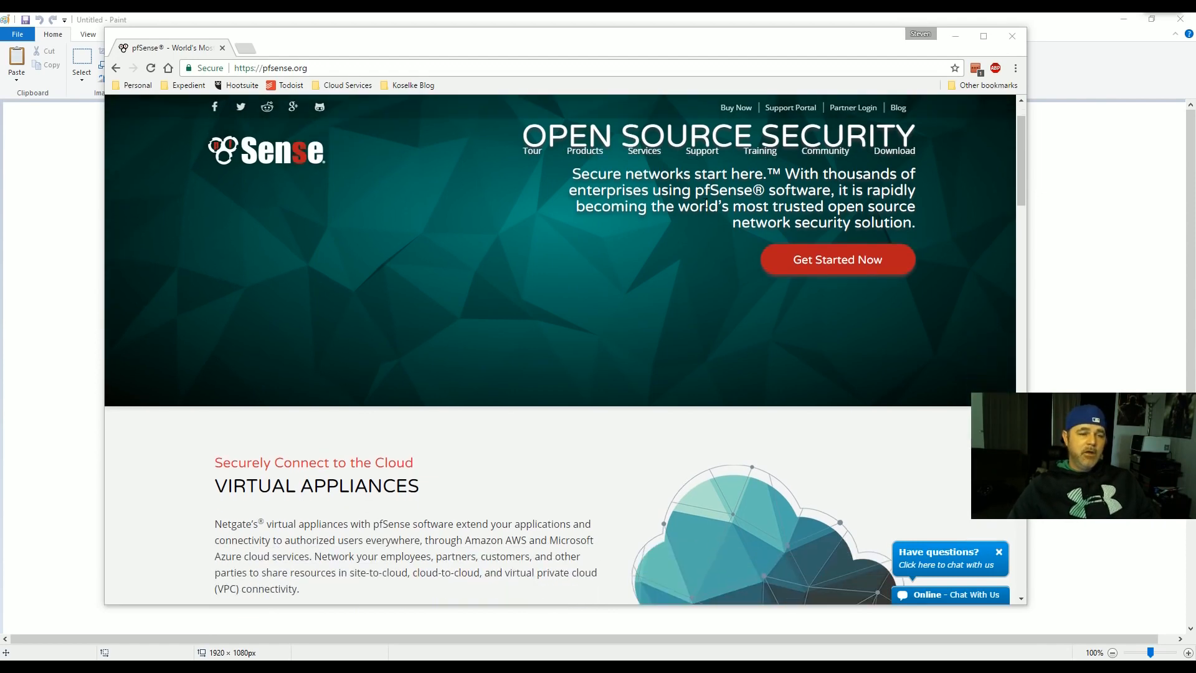
pyautogui.scroll(-4, 675, 233)
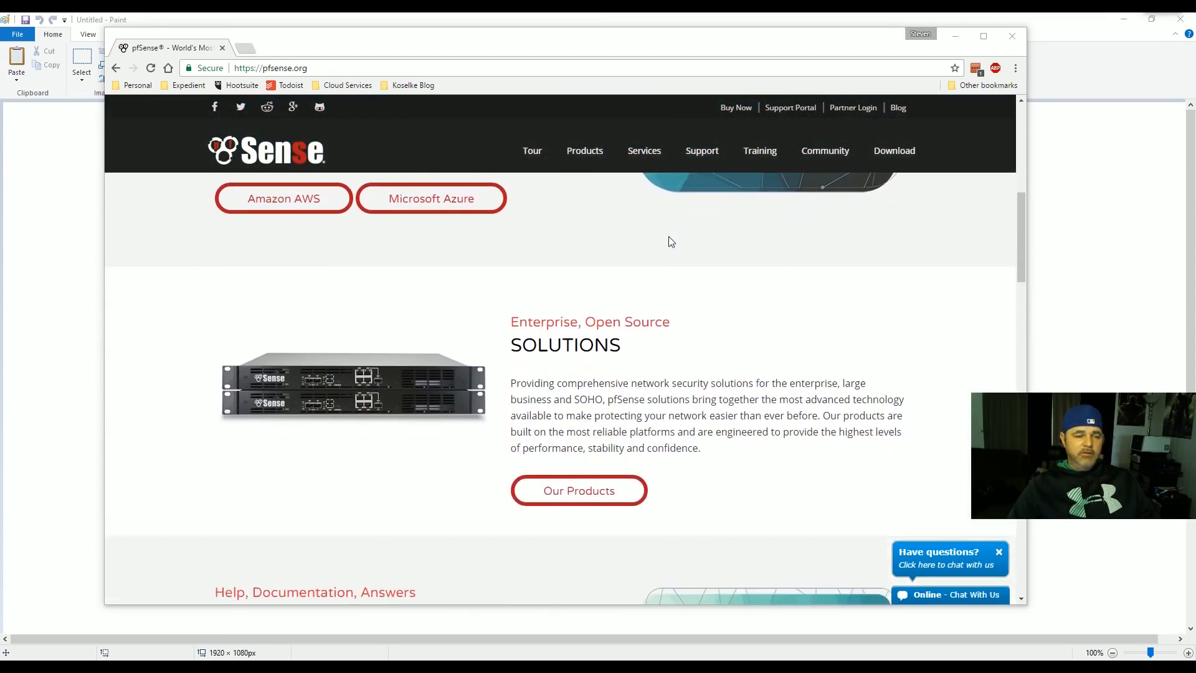
pyautogui.click(578, 365)
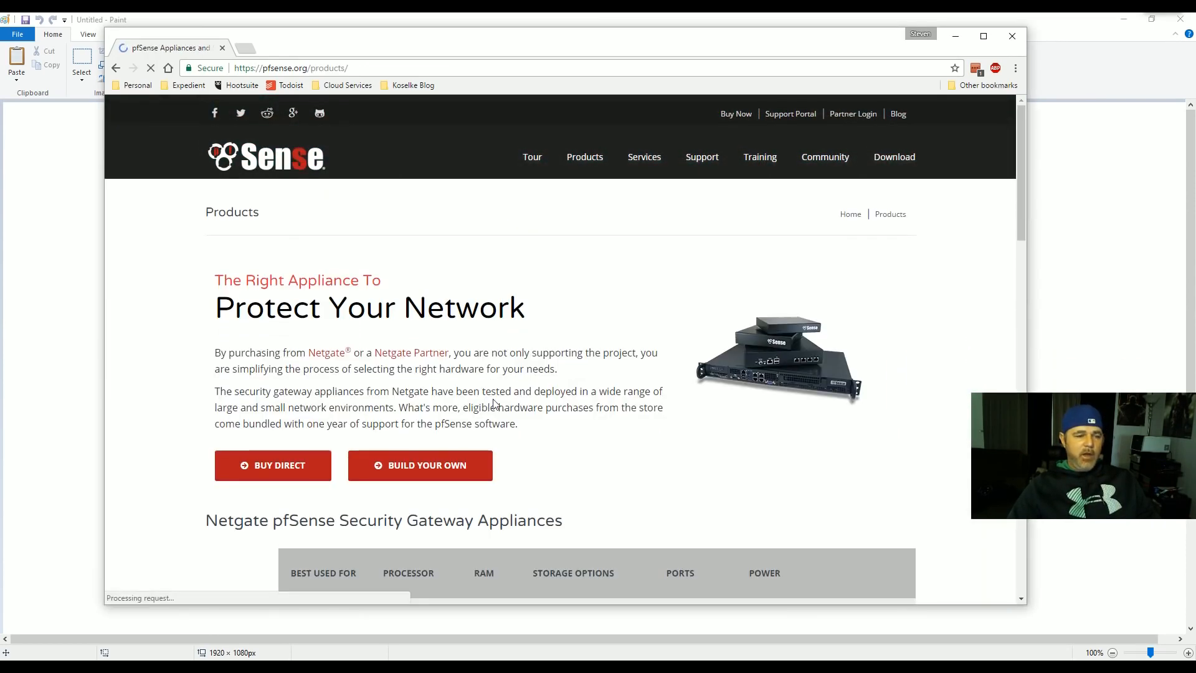
# - Scroll to the appliances table and open the SG-1000 microFirewall's full details page
pyautogui.scroll(-4, 592, 406)
pyautogui.scroll(-1, 547, 402)
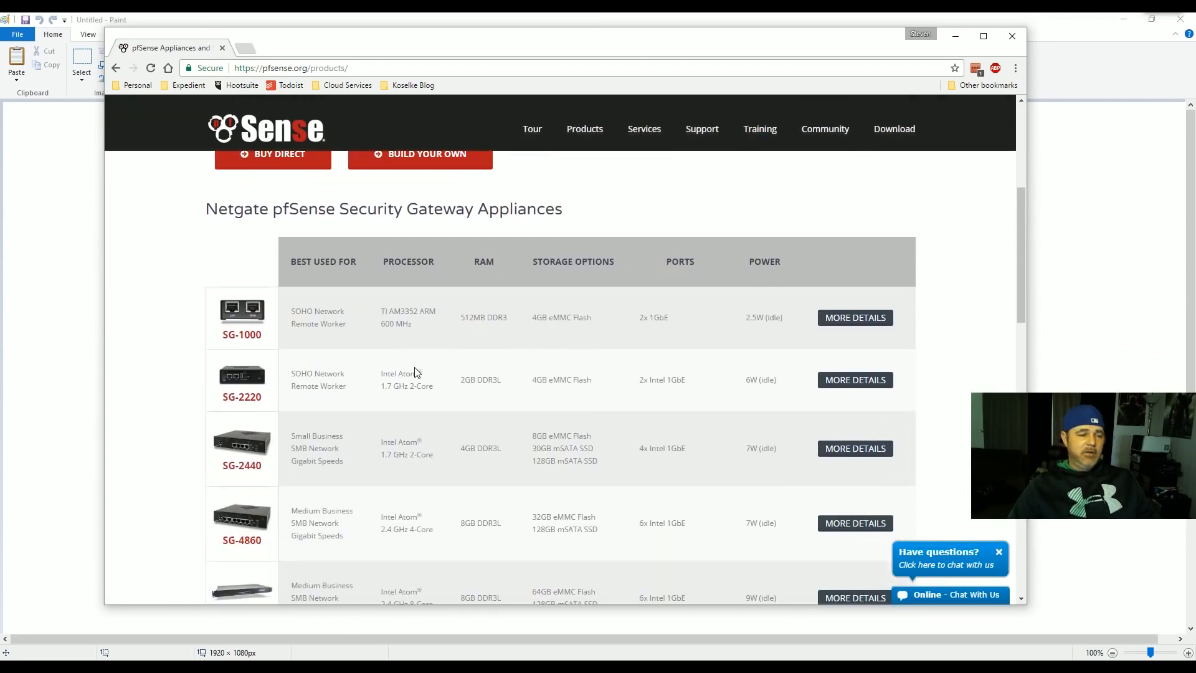
pyautogui.scroll(-1, 414, 368)
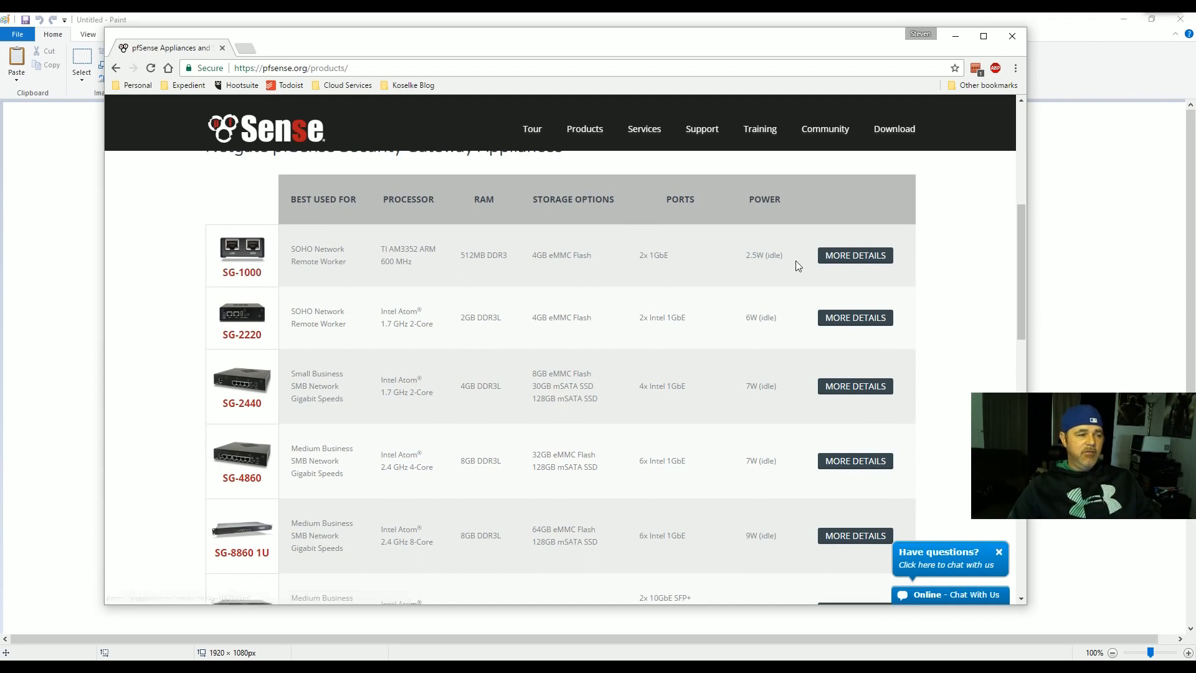
pyautogui.click(834, 265)
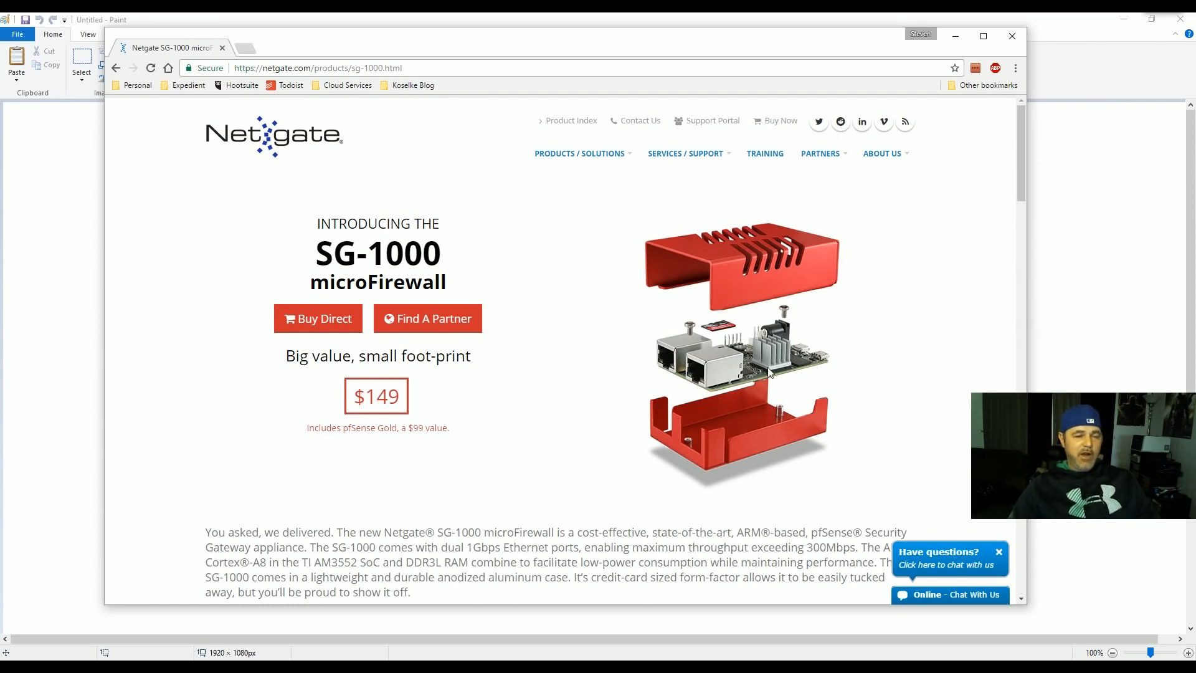
pyautogui.scroll(-2, 823, 366)
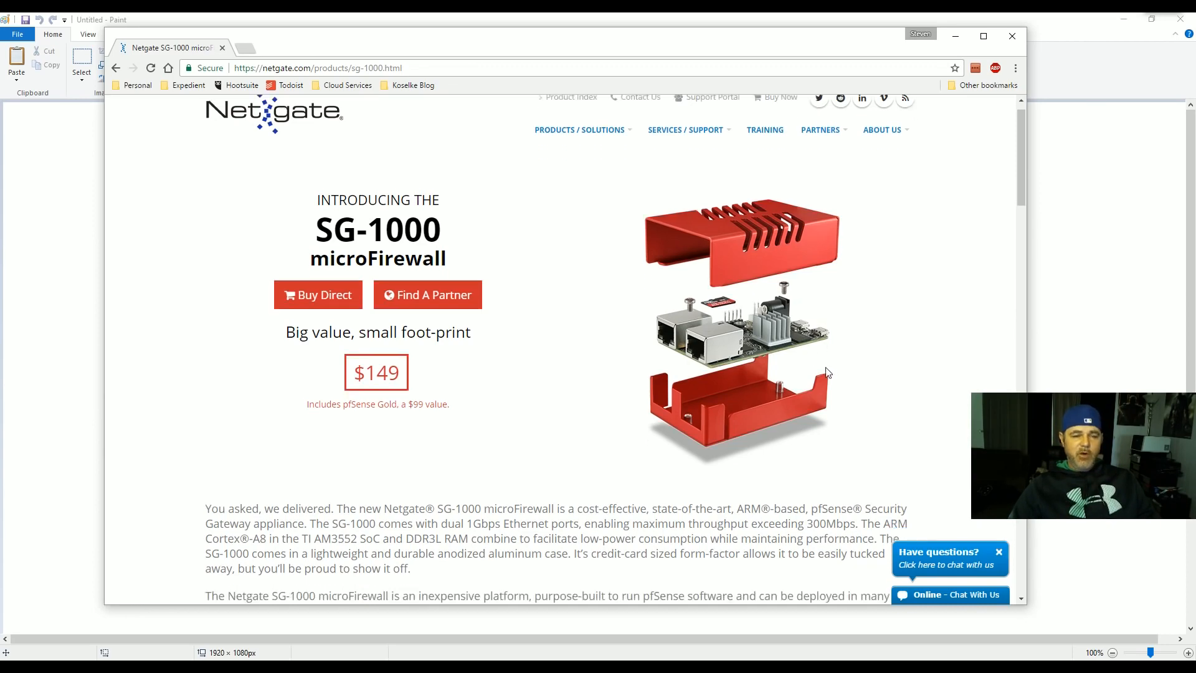
pyautogui.scroll(-1, 802, 369)
pyautogui.scroll(4, 779, 369)
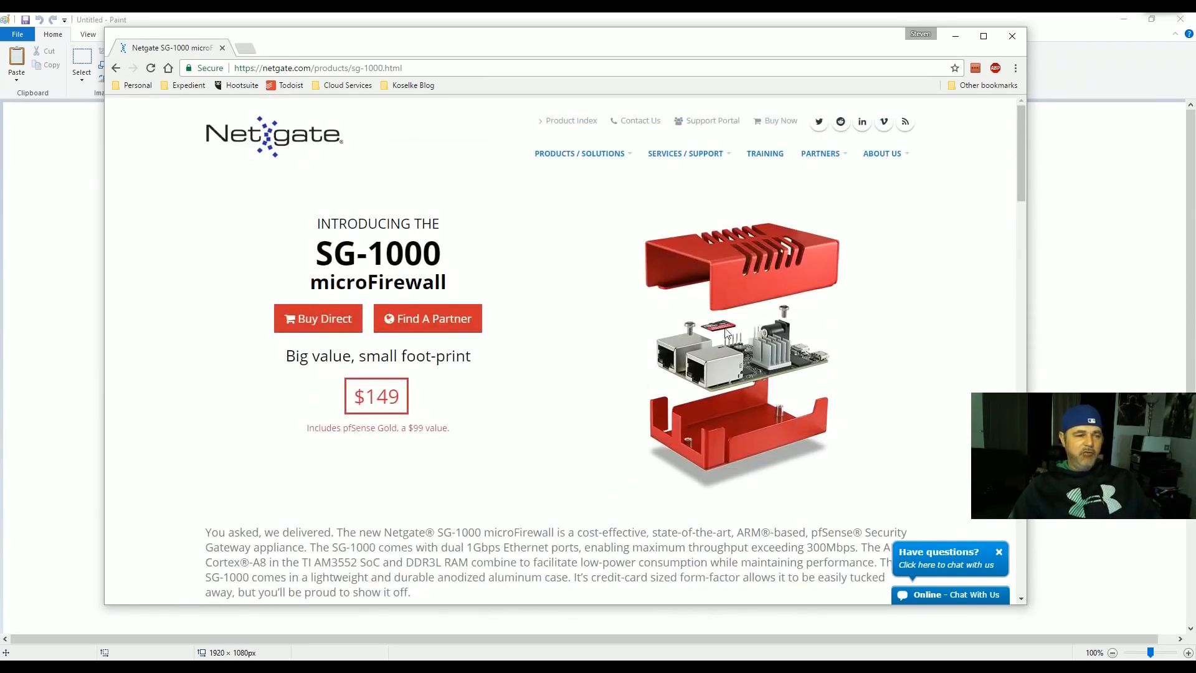
# - Go back to the pfSense products page and scroll through it
pyautogui.click(117, 68)
pyautogui.scroll(6, 678, 248)
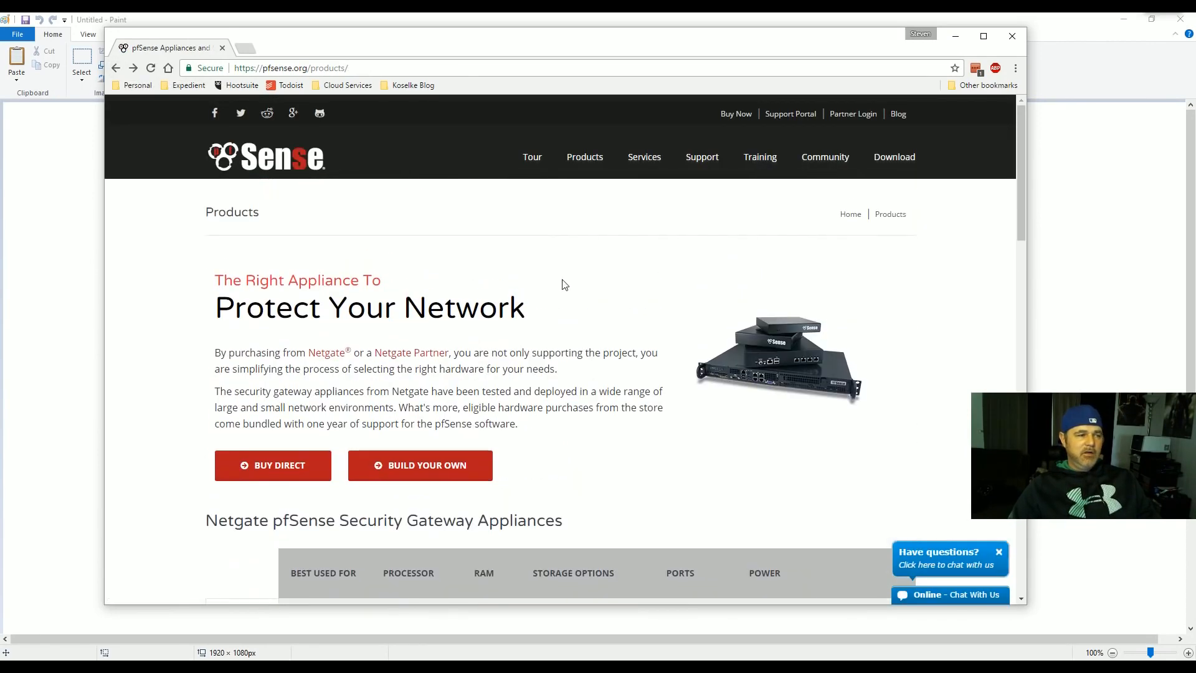
pyautogui.scroll(-2, 640, 278)
pyautogui.scroll(2, 638, 278)
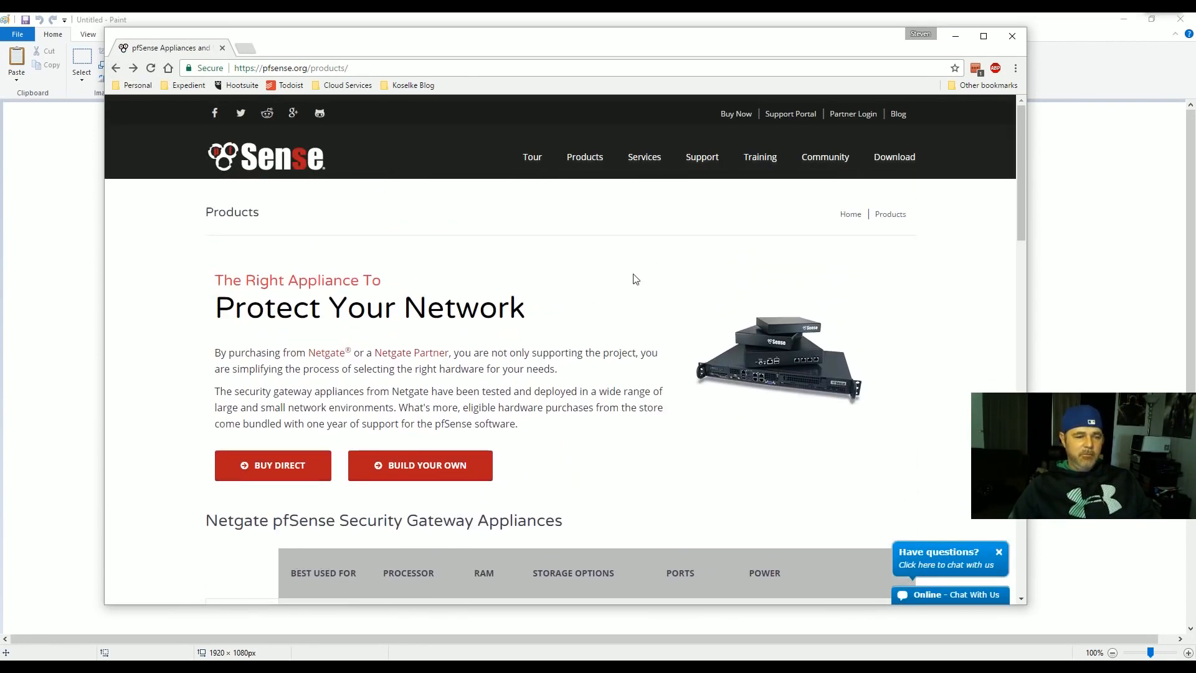
pyautogui.scroll(-1, 553, 343)
pyautogui.scroll(1, 549, 347)
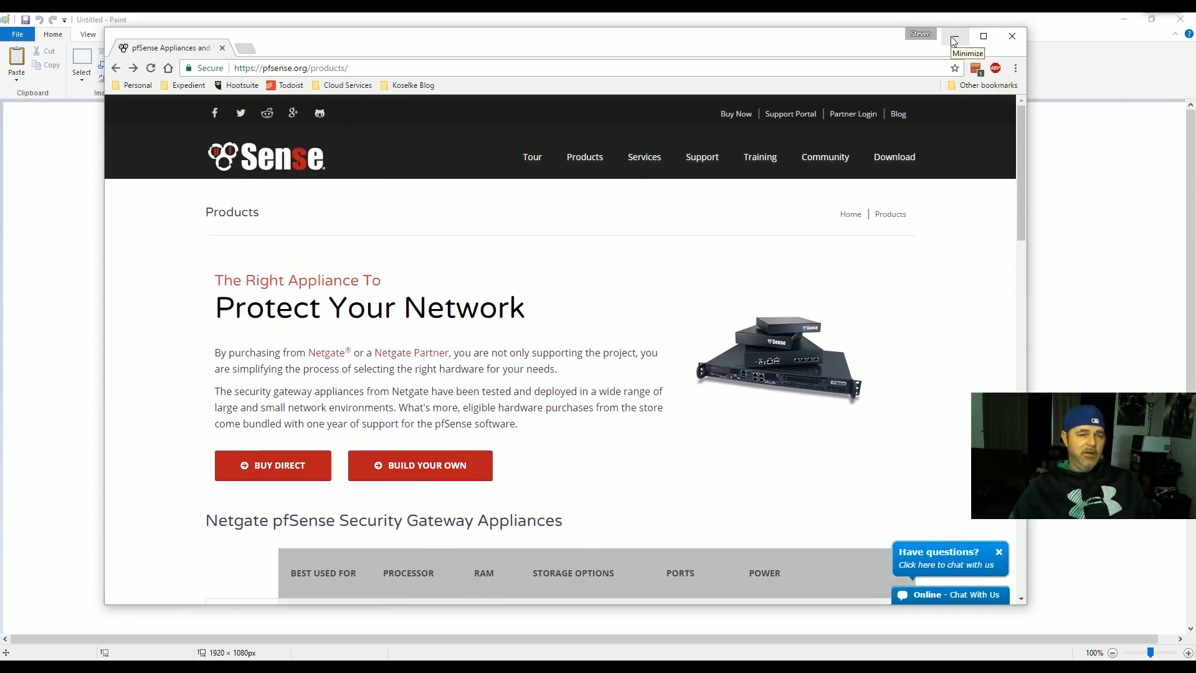
# - Nudge the Chrome window into place, then minimize it to reveal the blank Paint canvas
pyautogui.moveTo(847, 47); pyautogui.dragTo(810, 45)
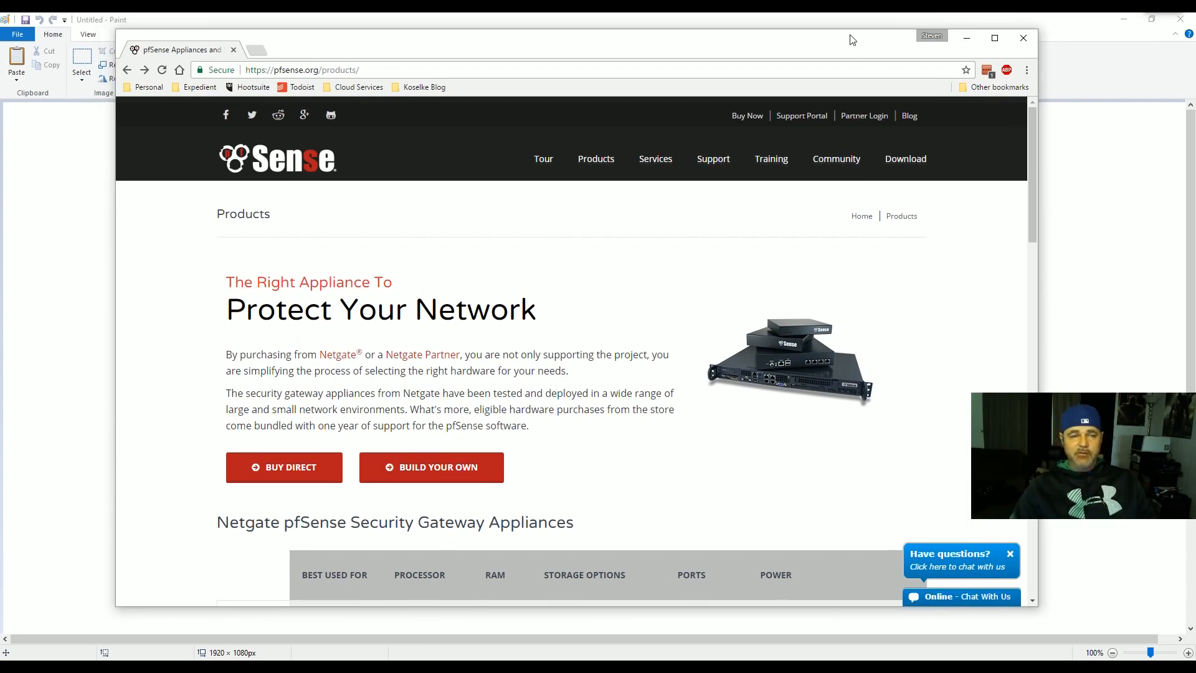
pyautogui.moveTo(850, 31); pyautogui.dragTo(849, 56)
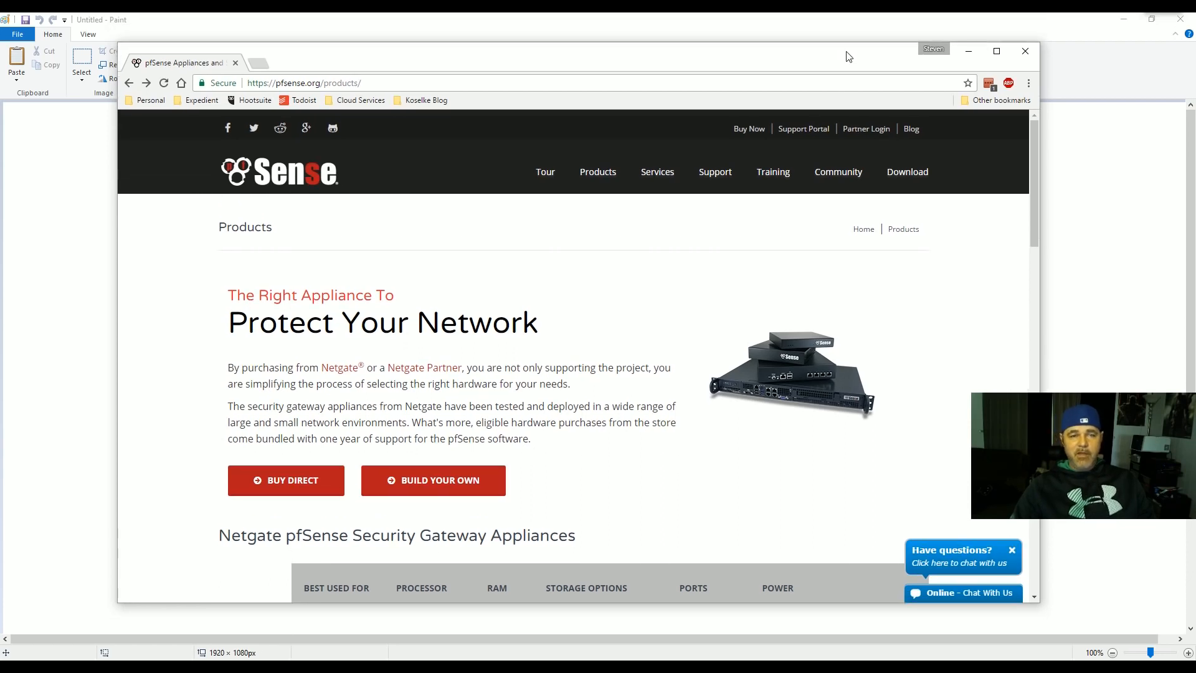
pyautogui.click(969, 53)
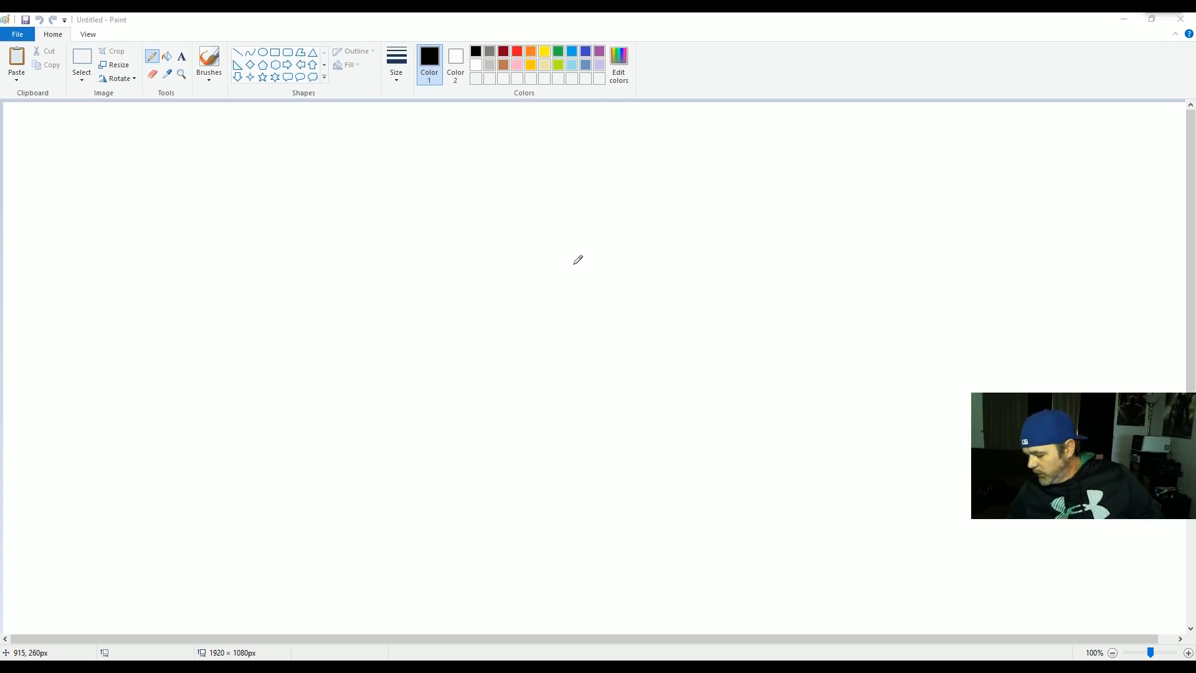
# - With the pencil, draw a coax line labelled COAX into a box labelled MODEM
pyautogui.moveTo(1184, 69)
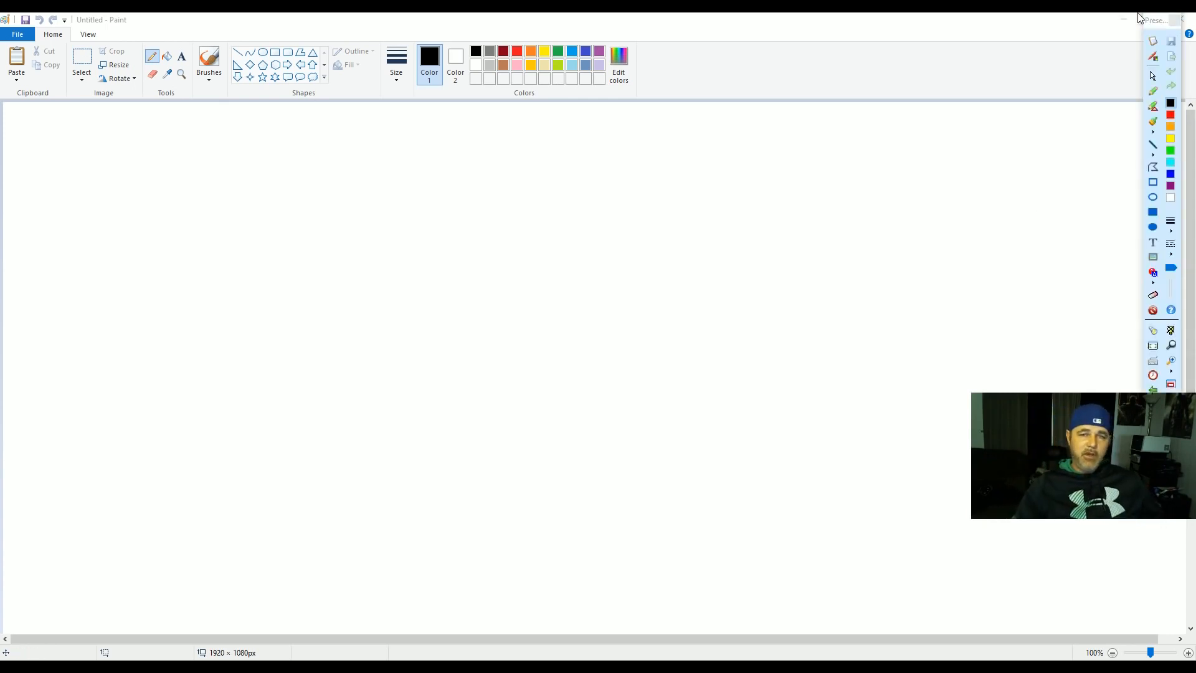
pyautogui.click(1153, 93)
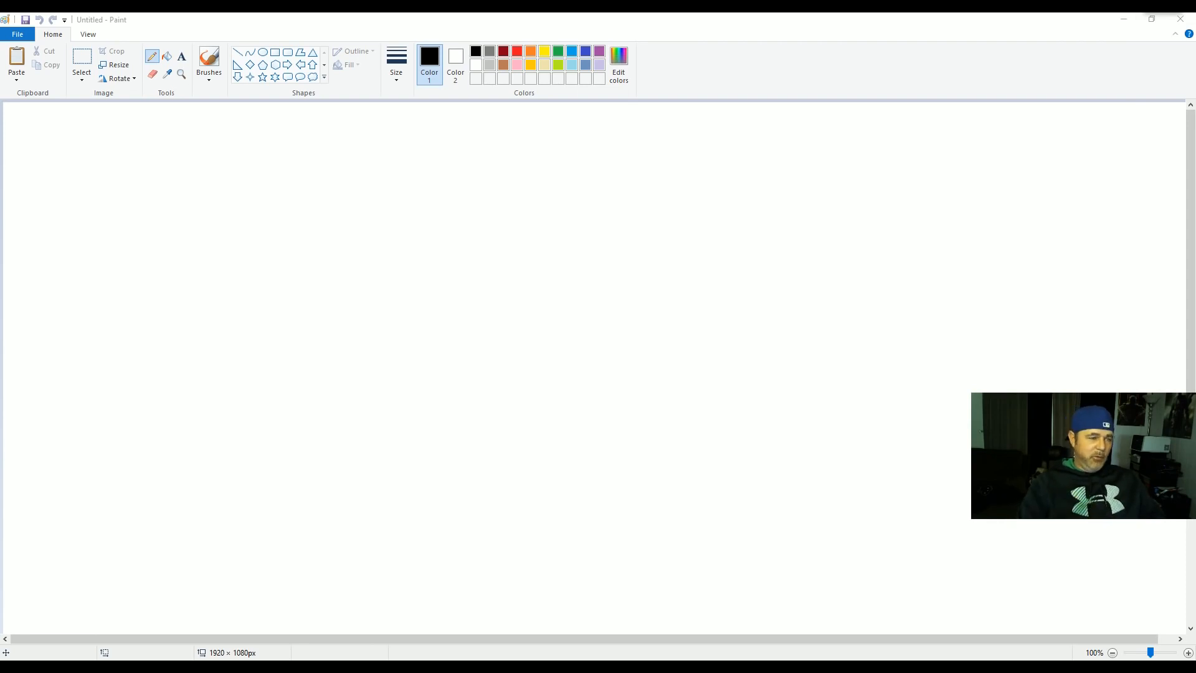
pyautogui.moveTo(58, 325); pyautogui.dragTo(156, 334)
pyautogui.moveTo(84, 294)
pyautogui.mouseDown()
pyautogui.moveTo(85, 304)
pyautogui.moveTo(130, 299)
pyautogui.mouseUp()
pyautogui.moveTo(132, 296)
pyautogui.mouseDown()
pyautogui.moveTo(145, 296)
pyautogui.moveTo(134, 304)
pyautogui.moveTo(169, 367)
pyautogui.mouseUp()
pyautogui.moveTo(169, 280)
pyautogui.mouseDown()
pyautogui.moveTo(187, 282)
pyautogui.moveTo(217, 349)
pyautogui.moveTo(163, 363)
pyautogui.mouseUp()
pyautogui.moveTo(185, 274)
pyautogui.mouseDown()
pyautogui.moveTo(192, 262)
pyautogui.moveTo(295, 247)
pyautogui.mouseUp()
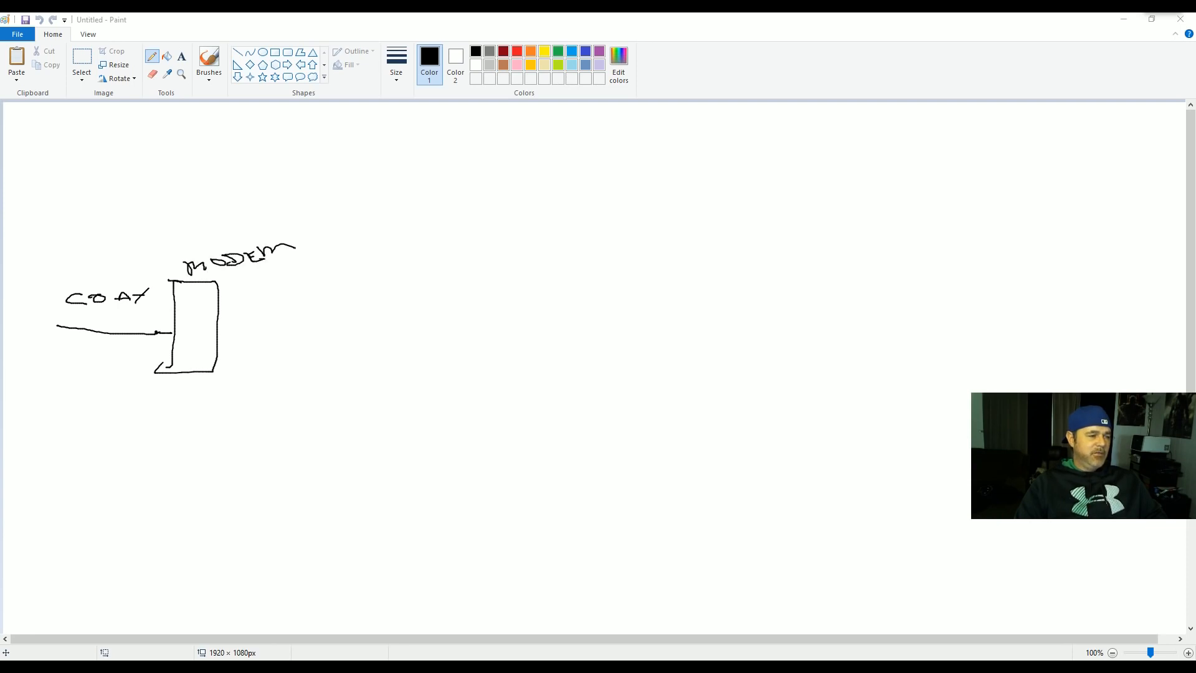
# - Link the modem to a second box labelled PFSENSE, with a link leading right
pyautogui.moveTo(218, 323); pyautogui.dragTo(294, 323)
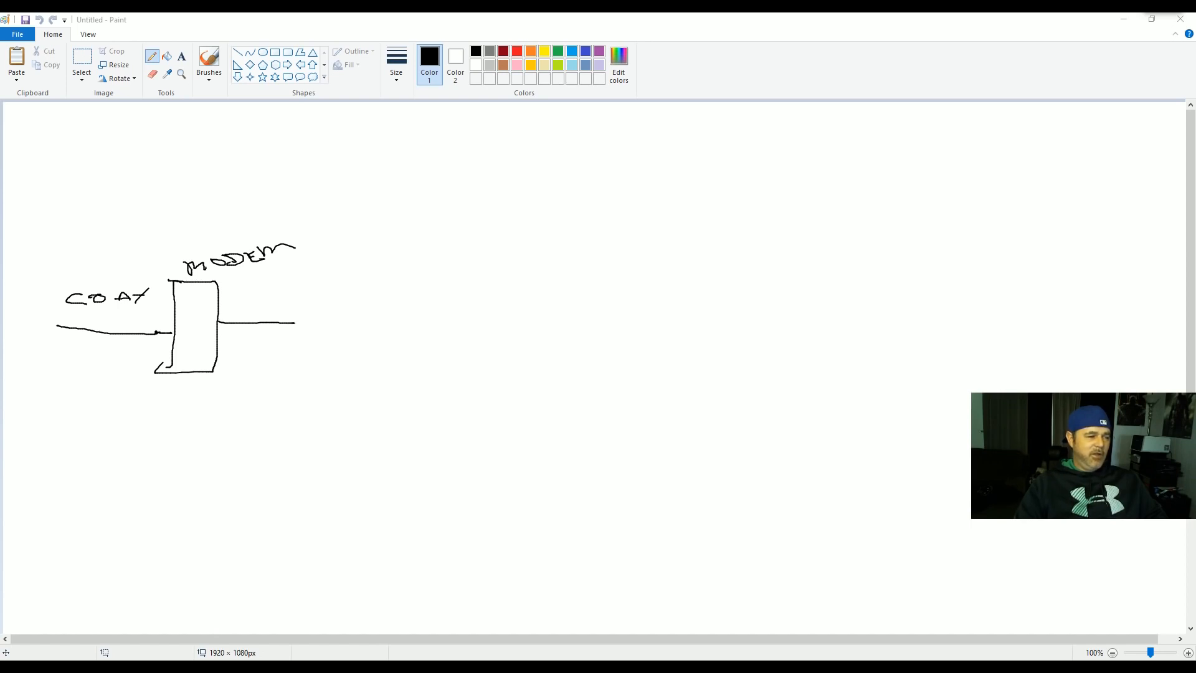
pyautogui.moveTo(292, 294); pyautogui.dragTo(285, 374)
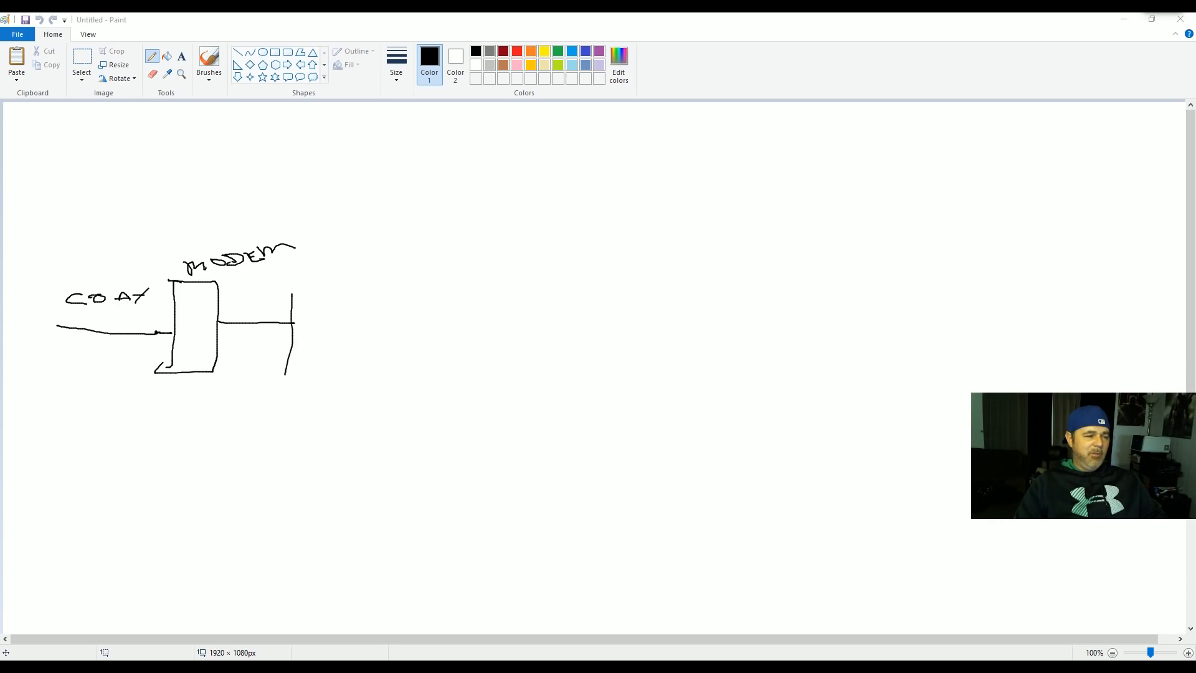
pyautogui.moveTo(292, 294)
pyautogui.mouseDown()
pyautogui.moveTo(385, 364)
pyautogui.moveTo(272, 373)
pyautogui.mouseUp()
pyautogui.moveTo(322, 269); pyautogui.dragTo(333, 291)
pyautogui.moveTo(319, 267); pyautogui.dragTo(357, 284)
pyautogui.moveTo(347, 269); pyautogui.dragTo(369, 275)
pyautogui.moveTo(387, 264)
pyautogui.mouseDown()
pyautogui.moveTo(371, 281)
pyautogui.moveTo(433, 253)
pyautogui.moveTo(447, 260)
pyautogui.mouseUp()
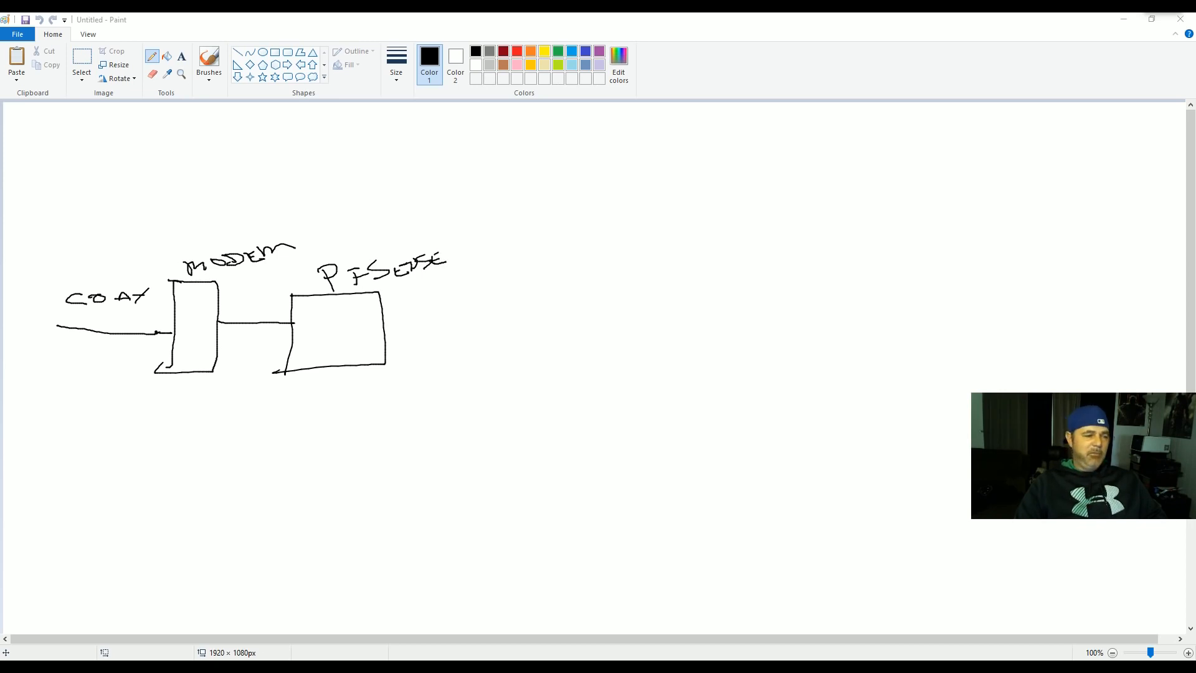
pyautogui.moveTo(382, 347)
pyautogui.mouseDown()
pyautogui.moveTo(475, 351)
pyautogui.moveTo(499, 314)
pyautogui.moveTo(523, 341)
pyautogui.moveTo(540, 340)
pyautogui.mouseUp()
# - Sketch the switch circle with connections fanning out to device boxes and a user figure
pyautogui.moveTo(492, 336)
pyautogui.mouseDown()
pyautogui.moveTo(485, 343)
pyautogui.moveTo(533, 347)
pyautogui.moveTo(504, 355)
pyautogui.moveTo(513, 337)
pyautogui.moveTo(519, 353)
pyautogui.moveTo(614, 301)
pyautogui.mouseUp()
pyautogui.moveTo(546, 343); pyautogui.dragTo(608, 353)
pyautogui.moveTo(507, 365); pyautogui.dragTo(606, 375)
pyautogui.moveTo(622, 316)
pyautogui.mouseDown()
pyautogui.moveTo(650, 284)
pyautogui.moveTo(622, 316)
pyautogui.mouseUp()
pyautogui.moveTo(650, 341)
pyautogui.mouseDown()
pyautogui.moveTo(635, 348)
pyautogui.moveTo(651, 341)
pyautogui.mouseUp()
pyautogui.moveTo(639, 356); pyautogui.dragTo(629, 381)
pyautogui.moveTo(646, 379)
pyautogui.mouseDown()
pyautogui.moveTo(655, 391)
pyautogui.moveTo(662, 362)
pyautogui.moveTo(606, 411)
pyautogui.moveTo(623, 415)
pyautogui.moveTo(596, 411)
pyautogui.mouseUp()
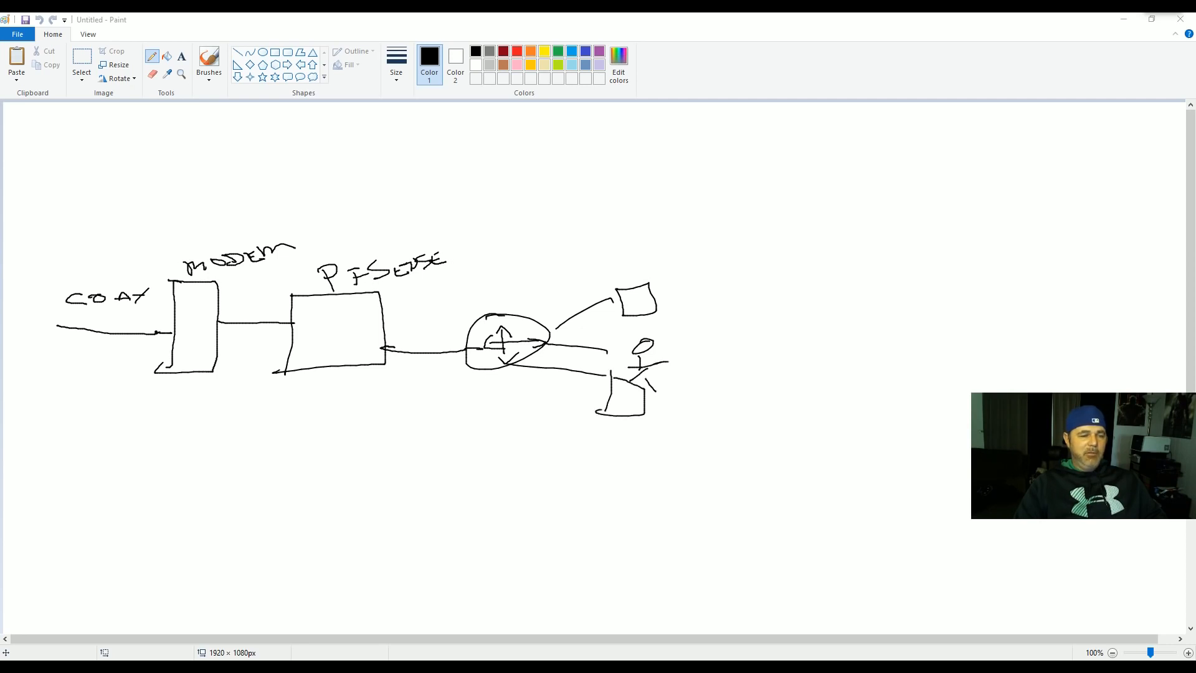
pyautogui.moveTo(542, 310)
pyautogui.mouseDown()
pyautogui.moveTo(617, 243)
pyautogui.moveTo(595, 273)
pyautogui.moveTo(542, 245)
pyautogui.mouseUp()
pyautogui.moveTo(633, 216); pyautogui.dragTo(626, 243)
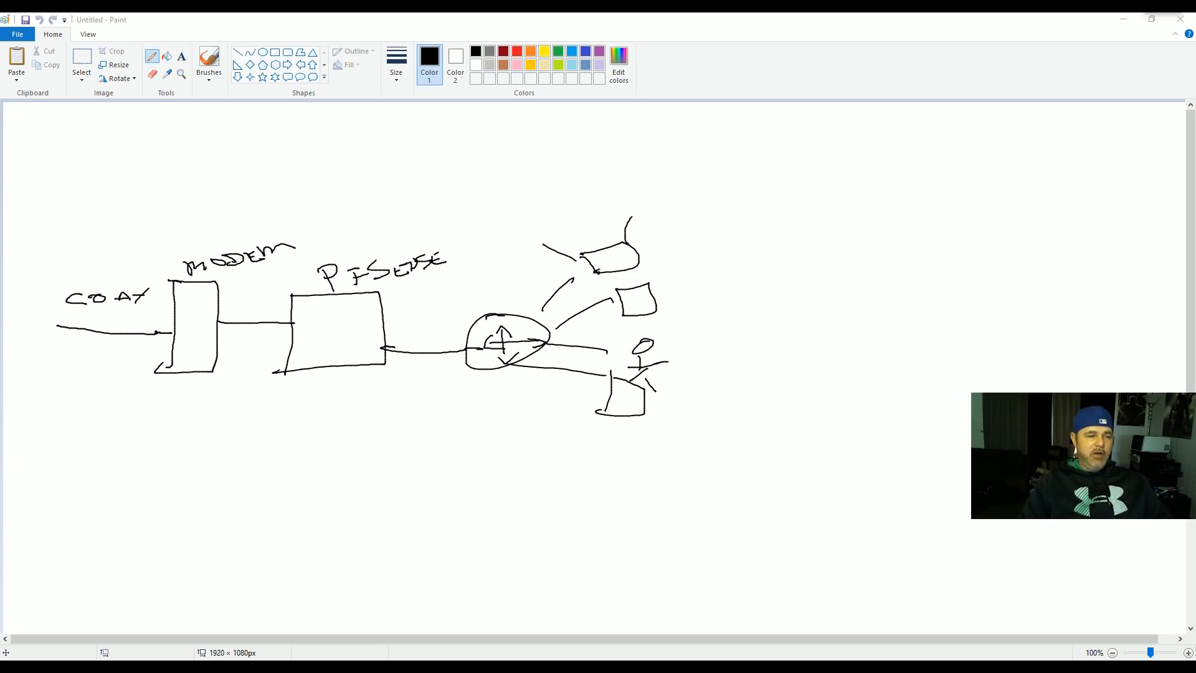
# - Draw a routing arrow inside the pfSense box and label the modem-to-pfSense link
pyautogui.moveTo(358, 353)
pyautogui.mouseDown()
pyautogui.moveTo(337, 321)
pyautogui.moveTo(304, 331)
pyautogui.moveTo(321, 336)
pyautogui.mouseUp()
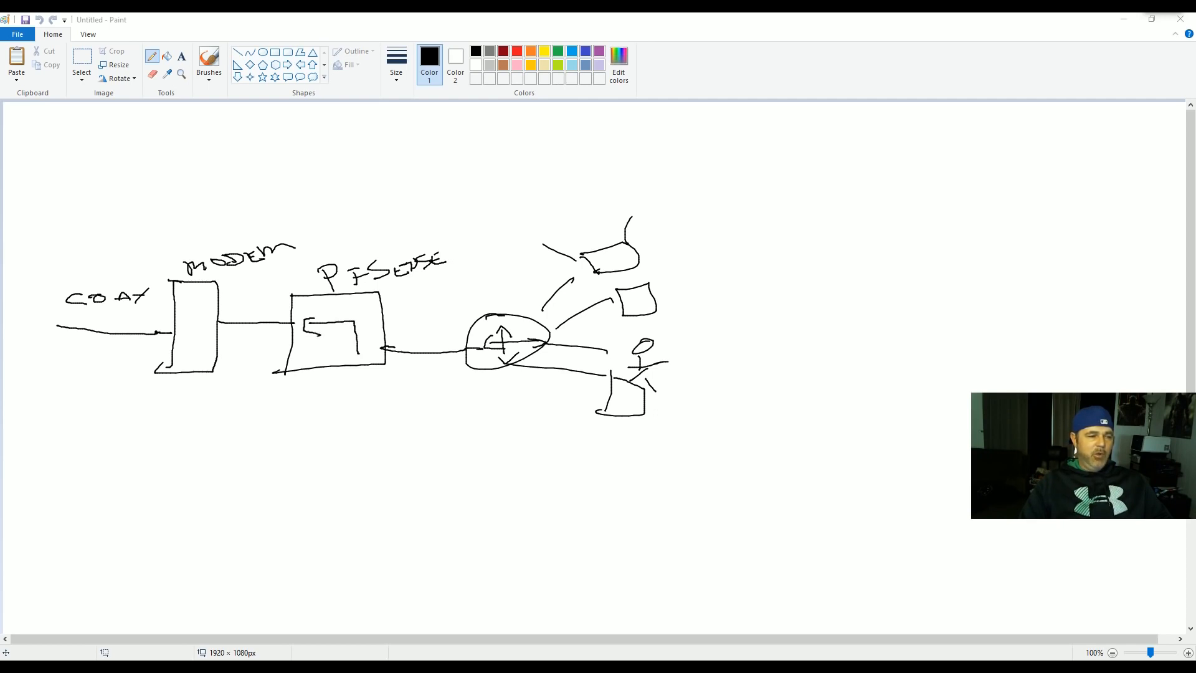
pyautogui.moveTo(303, 307)
pyautogui.mouseDown()
pyautogui.moveTo(363, 304)
pyautogui.moveTo(377, 340)
pyautogui.moveTo(380, 329)
pyautogui.mouseUp()
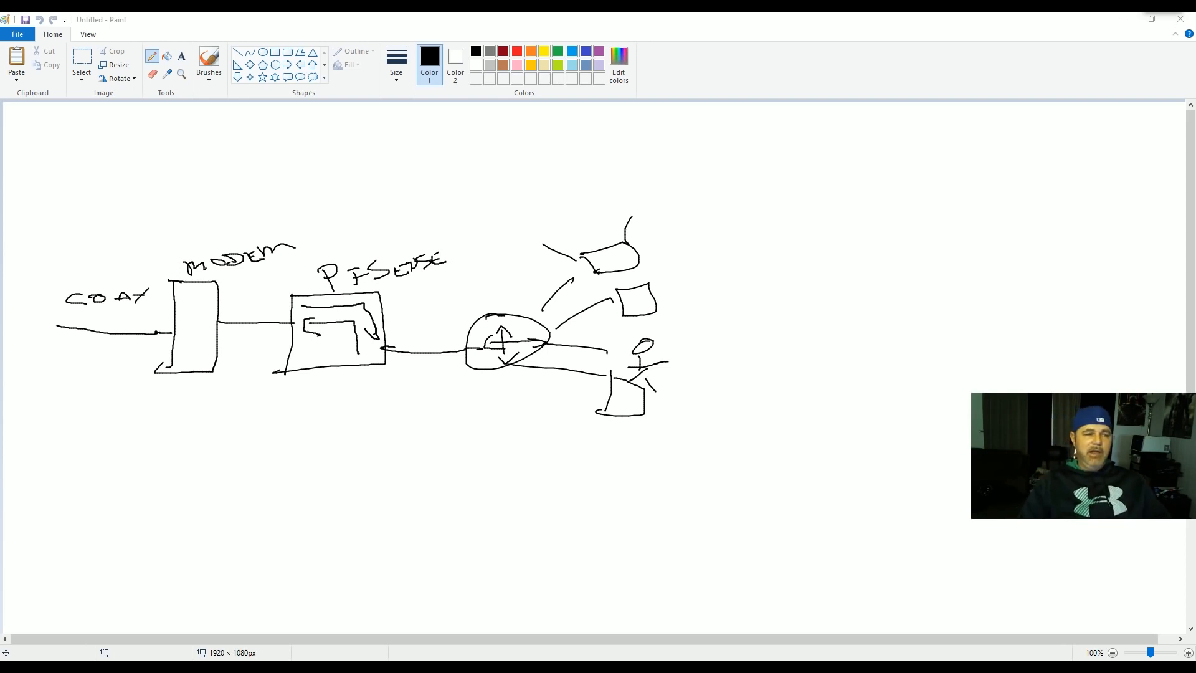
pyautogui.moveTo(263, 293)
pyautogui.mouseDown()
pyautogui.moveTo(252, 304)
pyautogui.moveTo(299, 274)
pyautogui.mouseUp()
pyautogui.moveTo(305, 261)
pyautogui.mouseDown()
pyautogui.moveTo(296, 274)
pyautogui.moveTo(322, 271)
pyautogui.mouseUp()
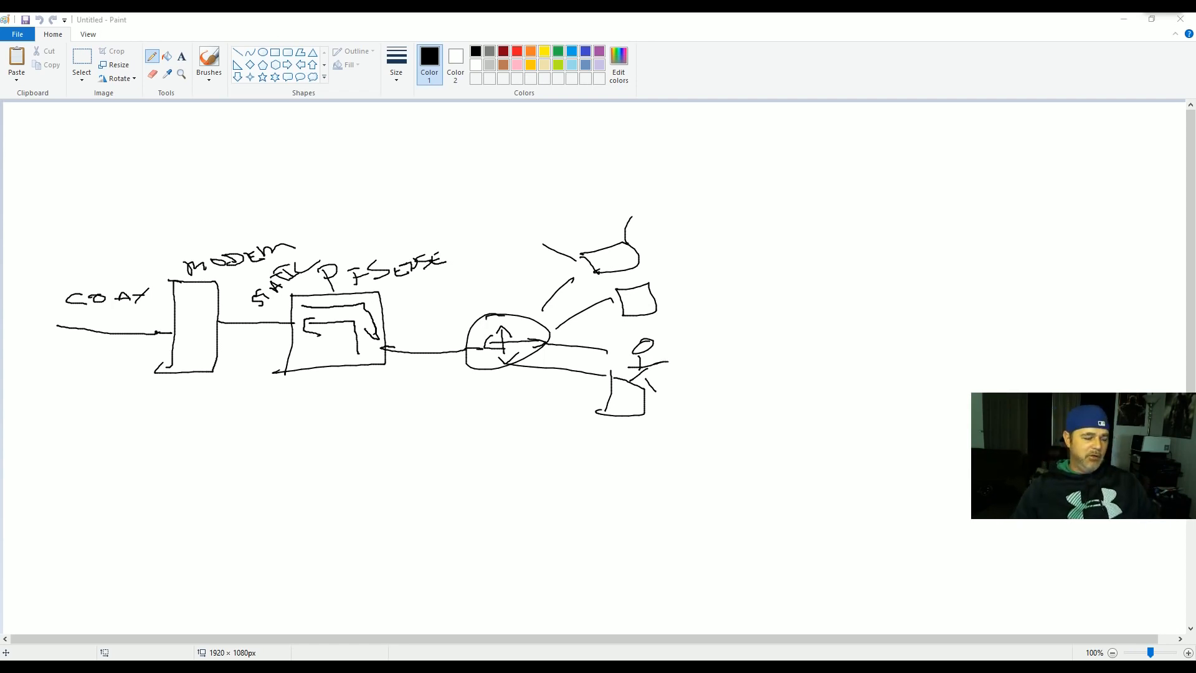
# - Select everything on the Paint canvas and delete it with Ctrl+A and Delete
pyautogui.hotkey('ctrl', 'a')
pyautogui.press('Delete')
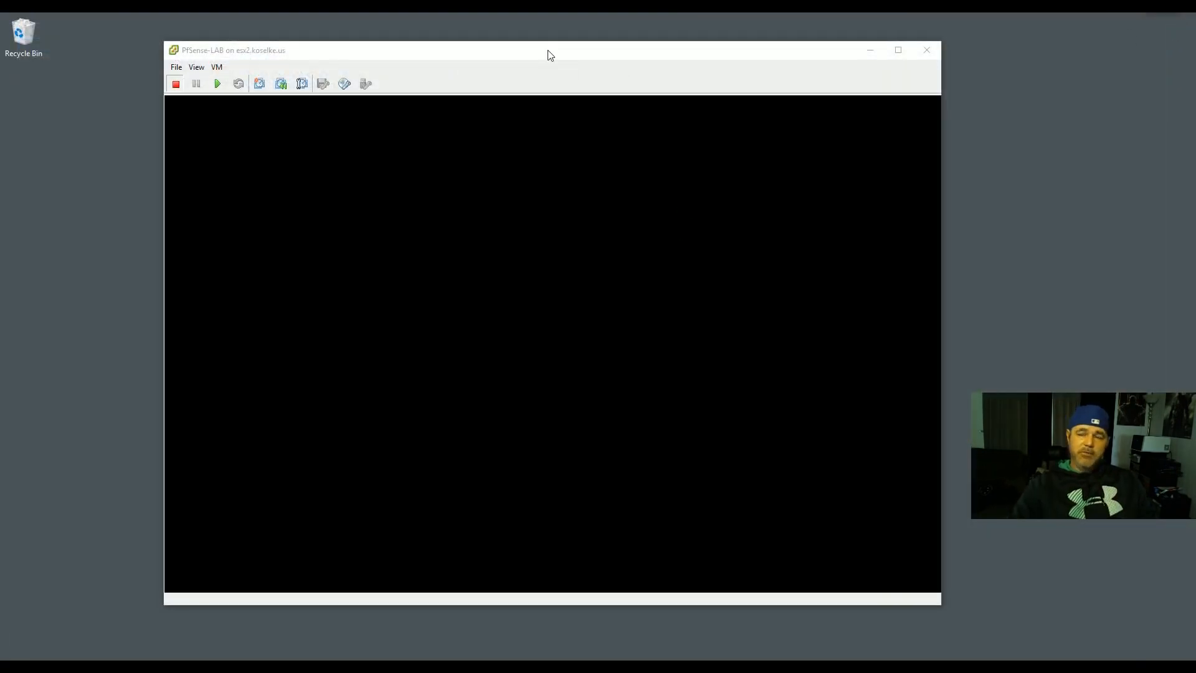
# - Move the PfSense-LAB console up, enlarge it slightly, and bring Chrome back in front
pyautogui.moveTo(531, 55); pyautogui.dragTo(531, 45)
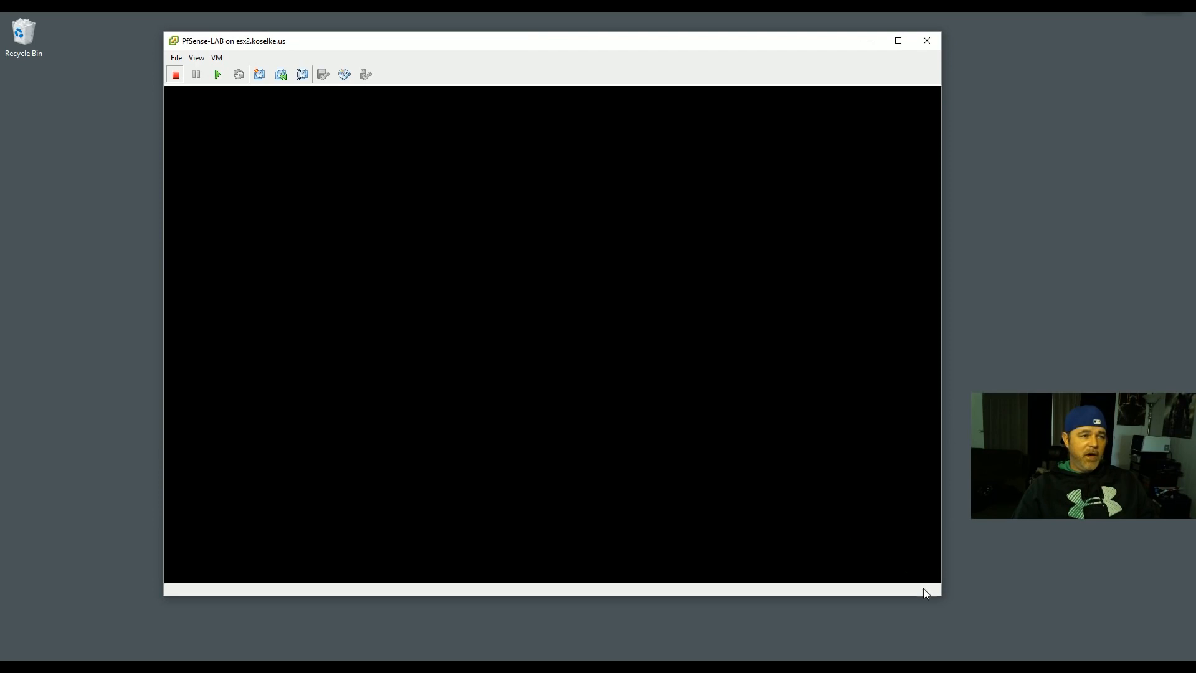
pyautogui.moveTo(938, 601); pyautogui.dragTo(942, 602)
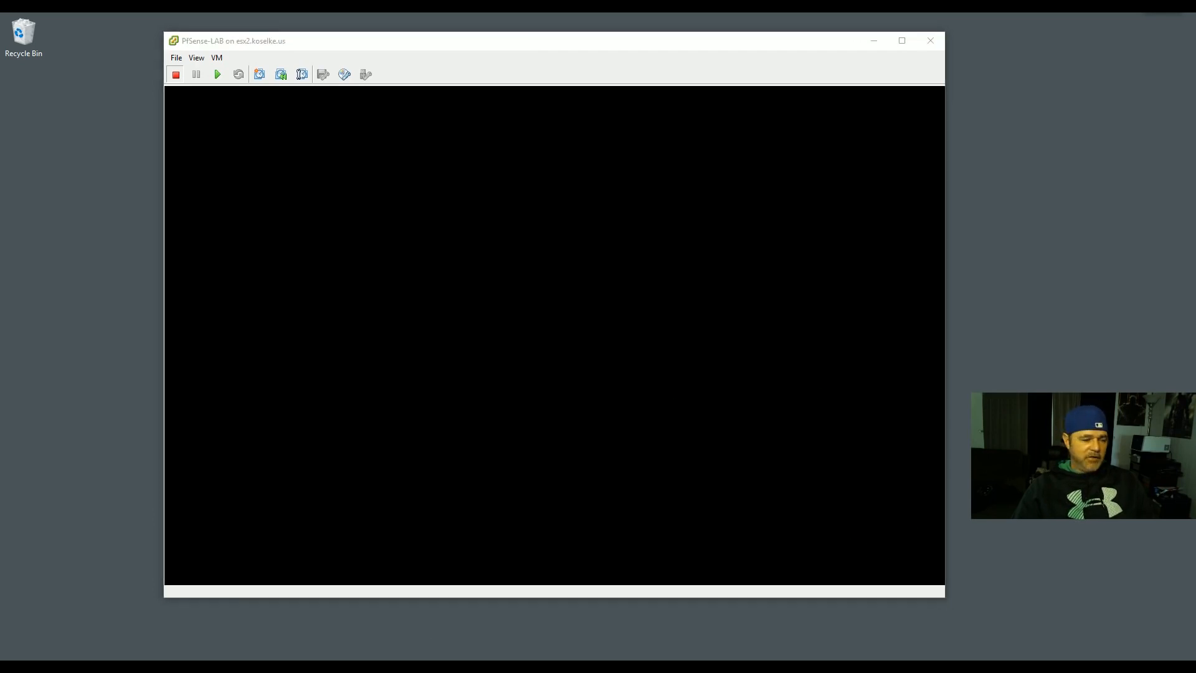
pyautogui.hotkey('alt', 'Tab')
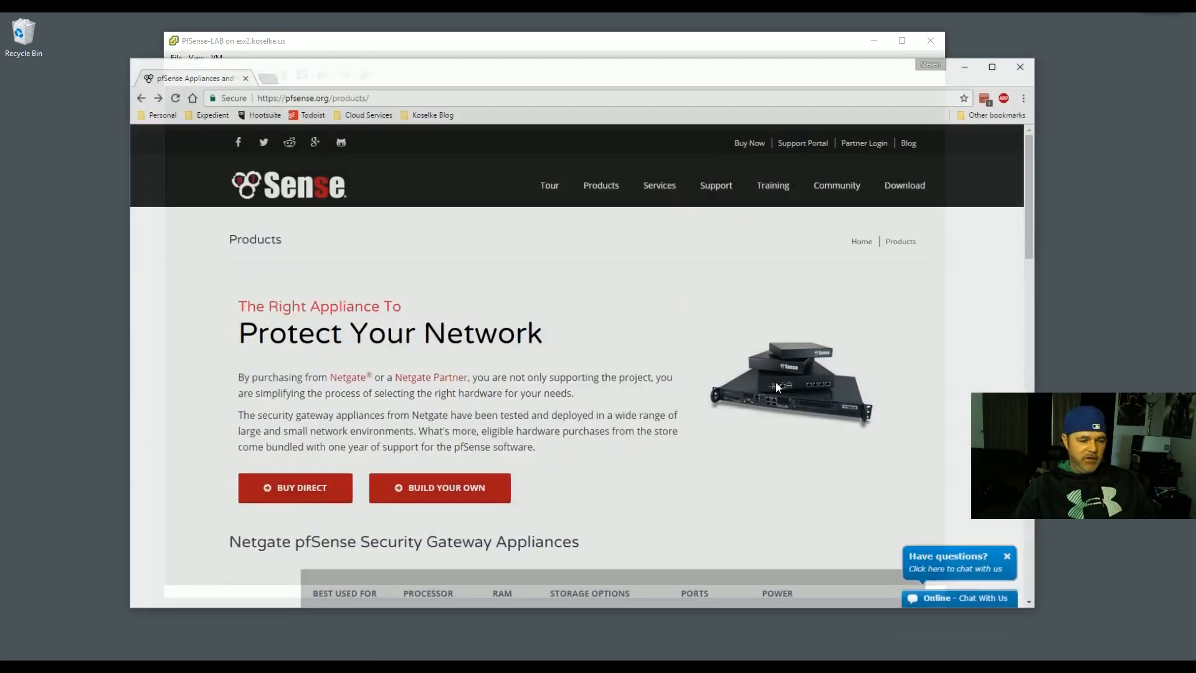
# - On the pfSense download page, select Install, AMD64 (64-bit), and CD Image (ISO) Installer
pyautogui.click(918, 179)
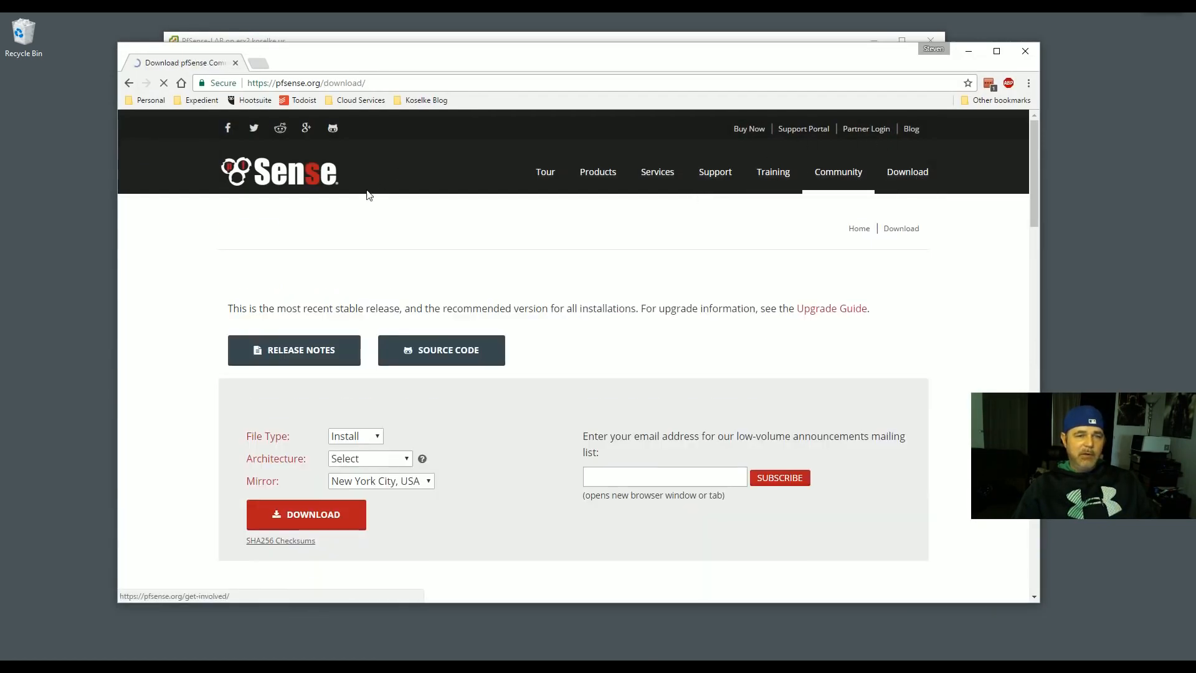
pyautogui.scroll(-1, 387, 397)
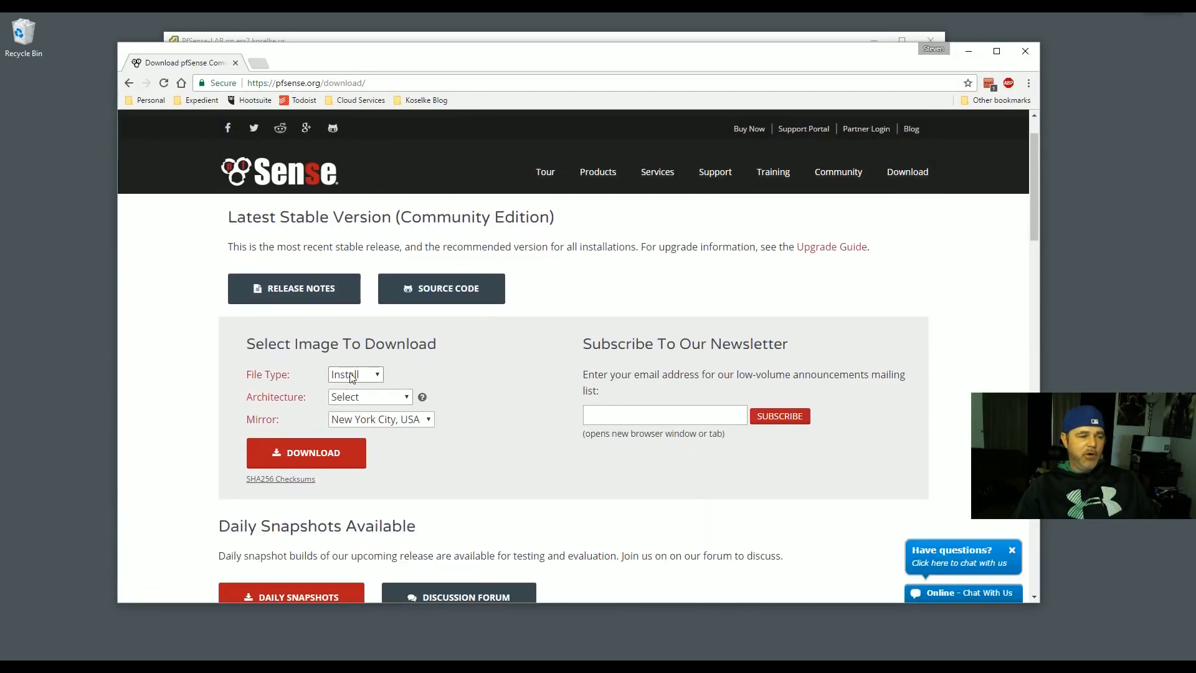
pyautogui.click(352, 375)
pyautogui.click(359, 385)
pyautogui.click(355, 395)
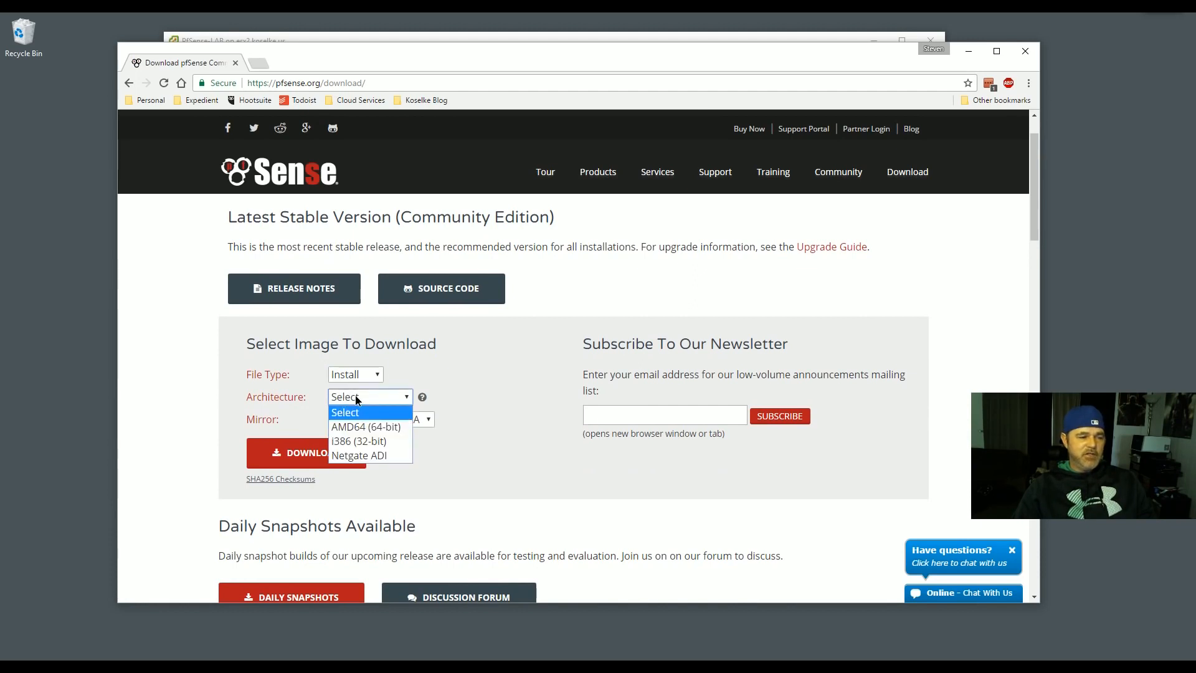
pyautogui.click(368, 425)
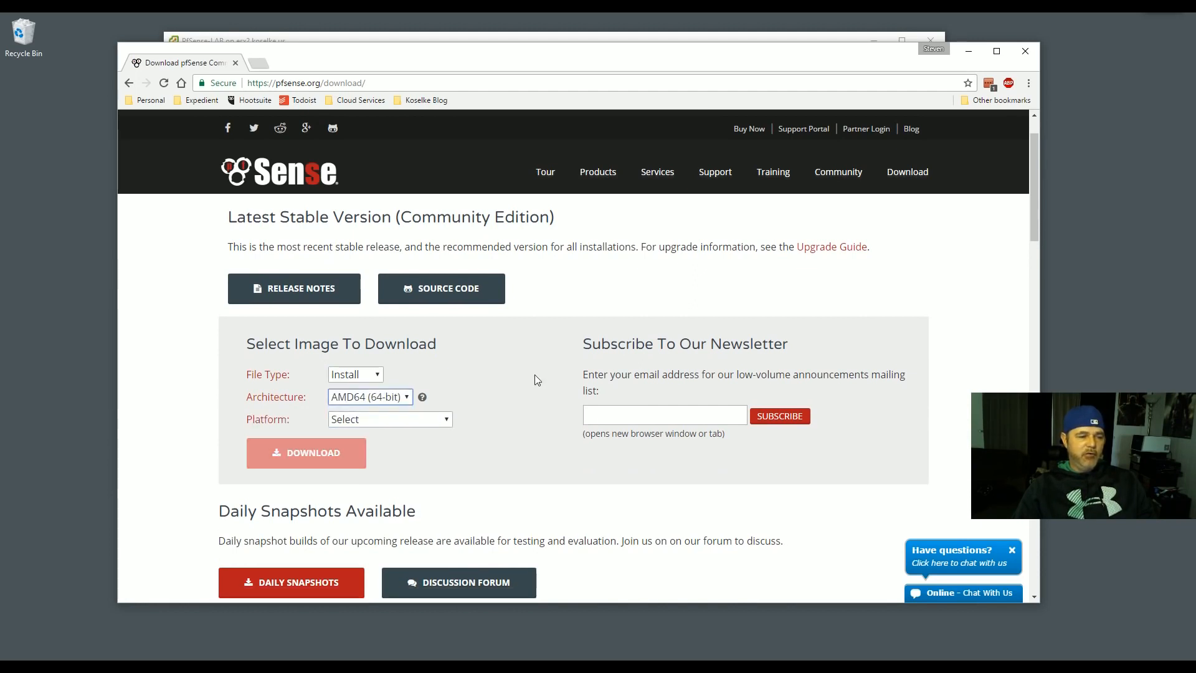
pyautogui.click(387, 400)
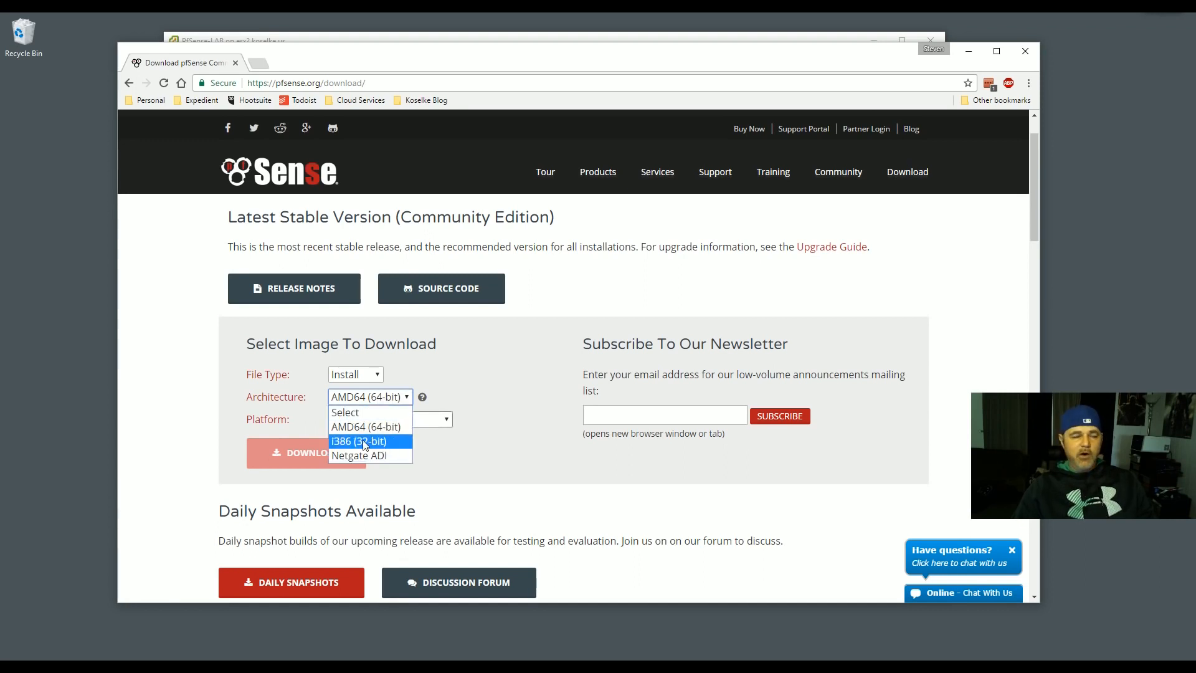
pyautogui.click(426, 423)
pyautogui.click(427, 424)
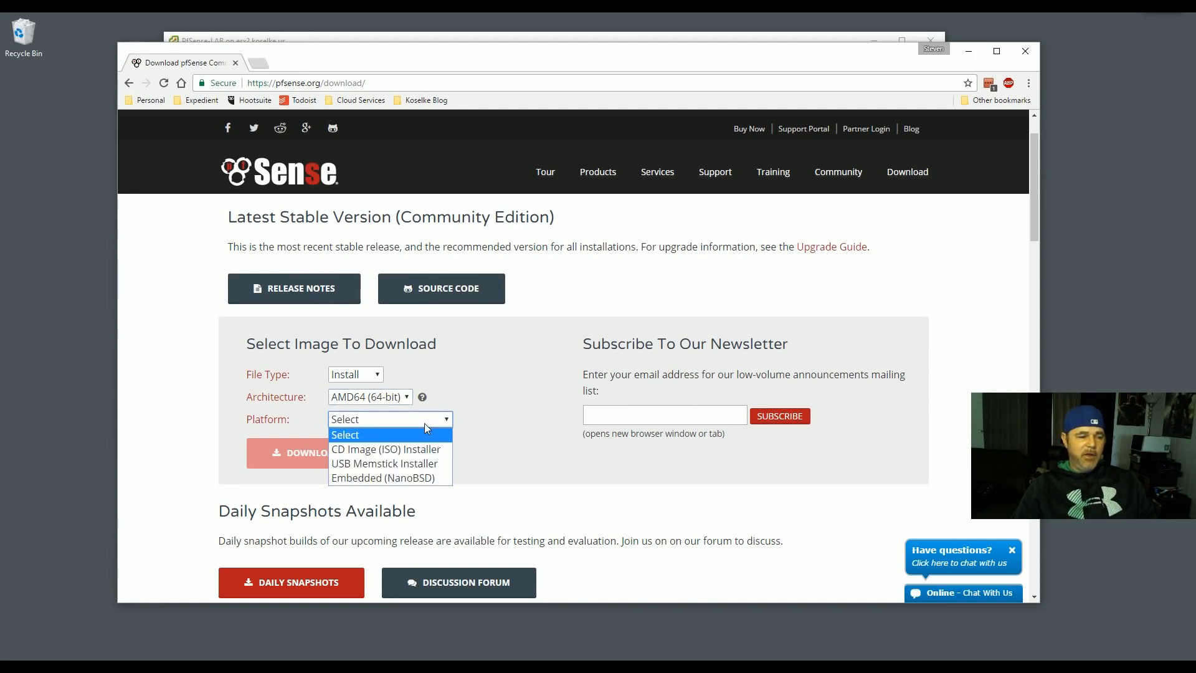
pyautogui.click(402, 451)
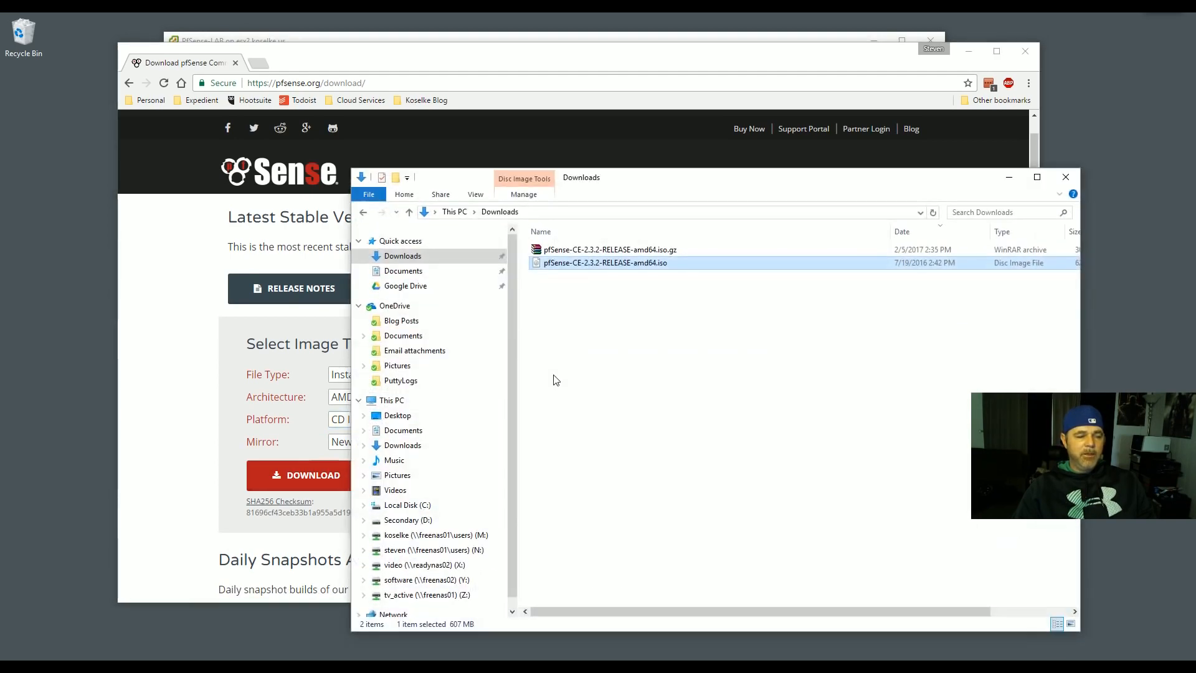
pyautogui.click(673, 252)
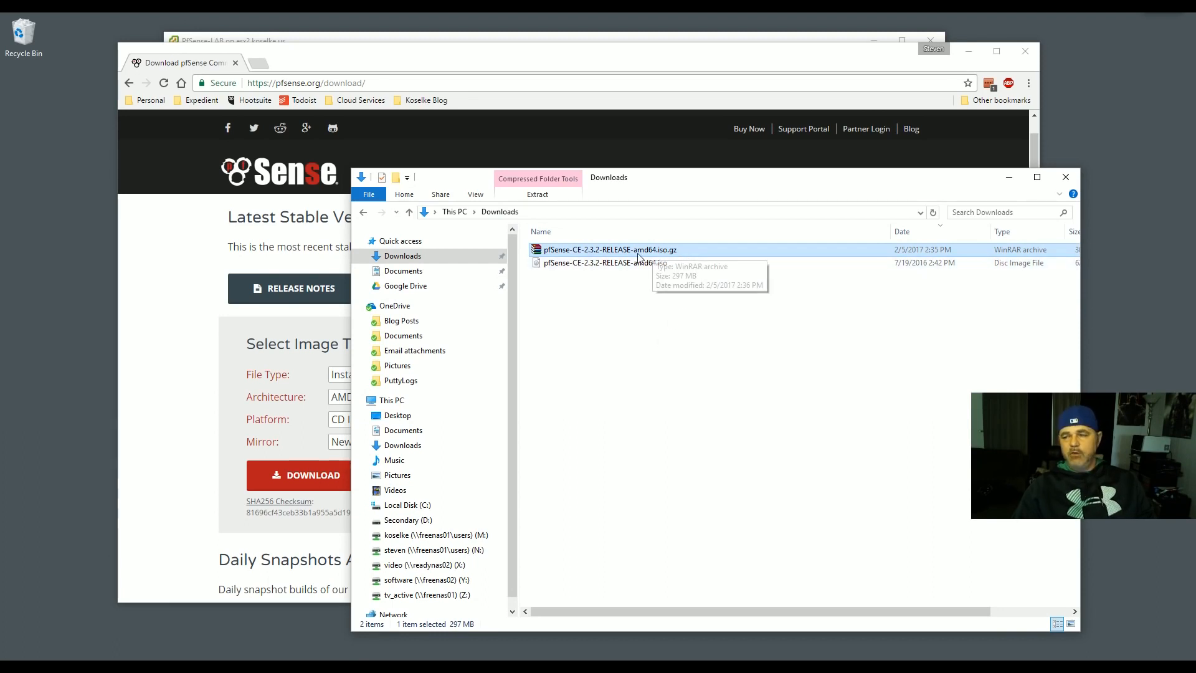
pyautogui.click(625, 263)
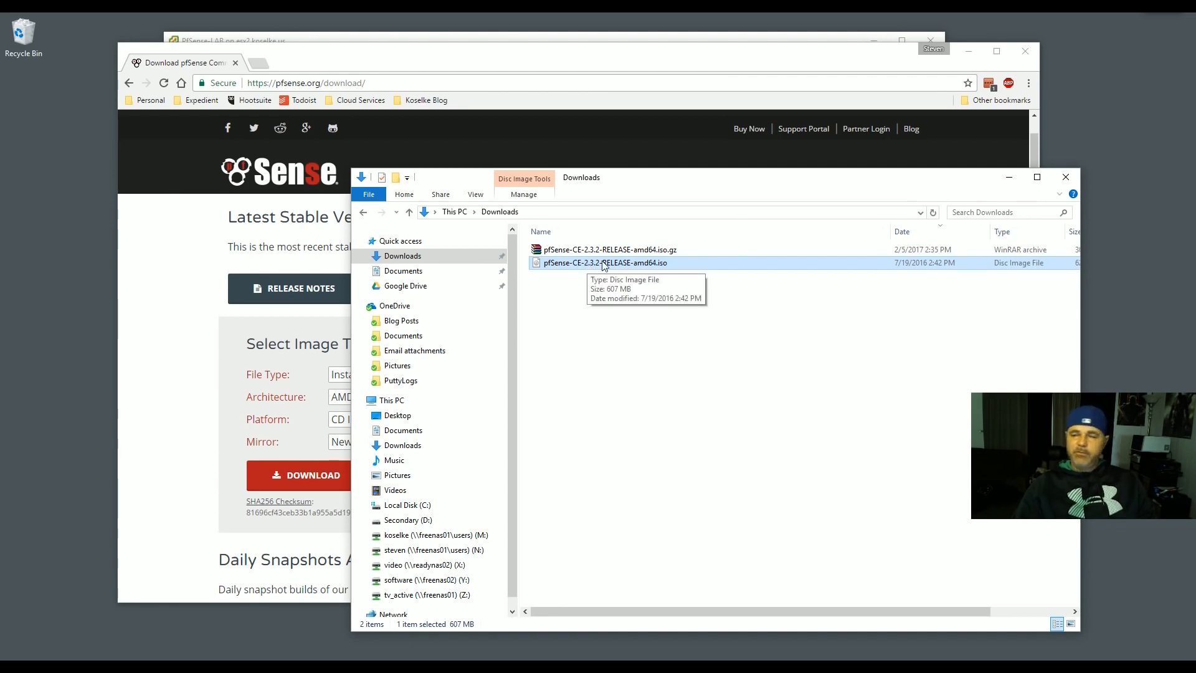
pyautogui.moveTo(638, 181); pyautogui.dragTo(580, 184)
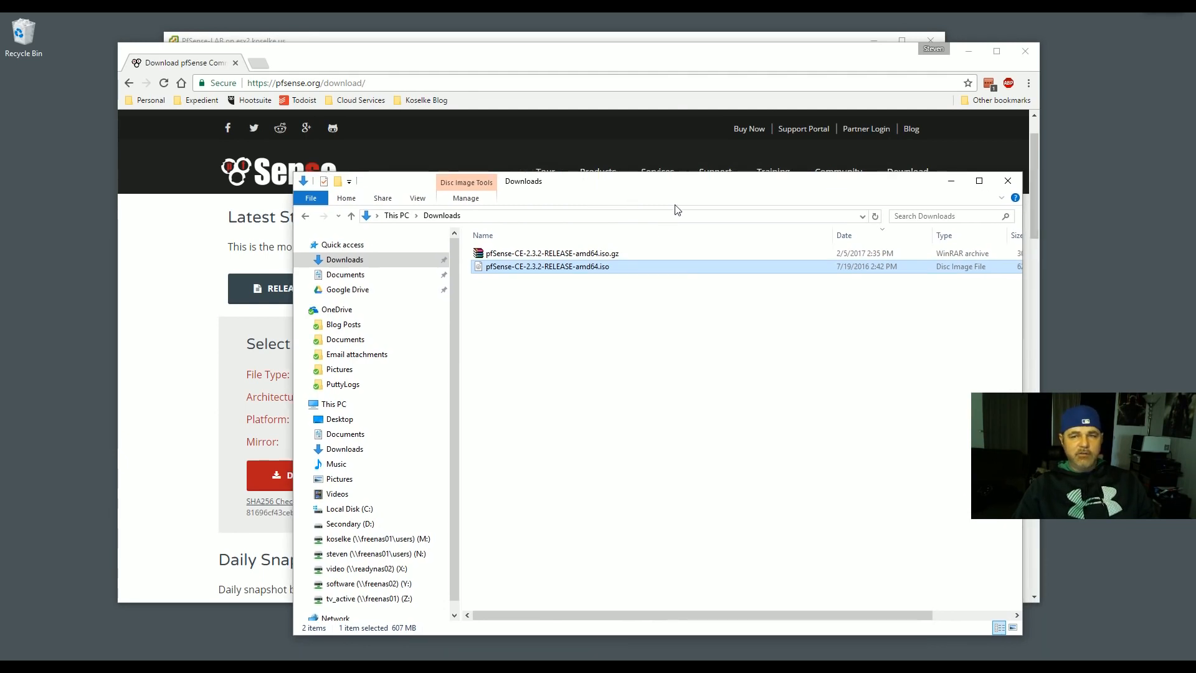
# - Search Google for imgburn, open the ImgBurn homepage, then minimize Chrome
pyautogui.moveTo(595, 178); pyautogui.dragTo(595, 185)
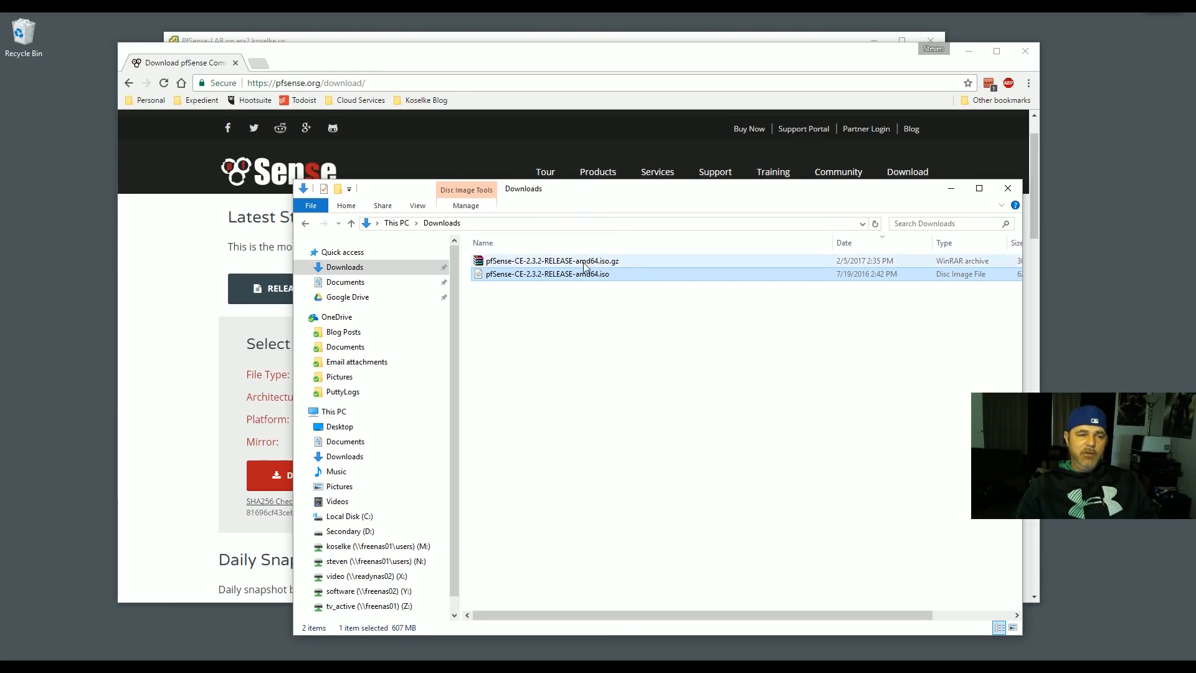
pyautogui.click(314, 83)
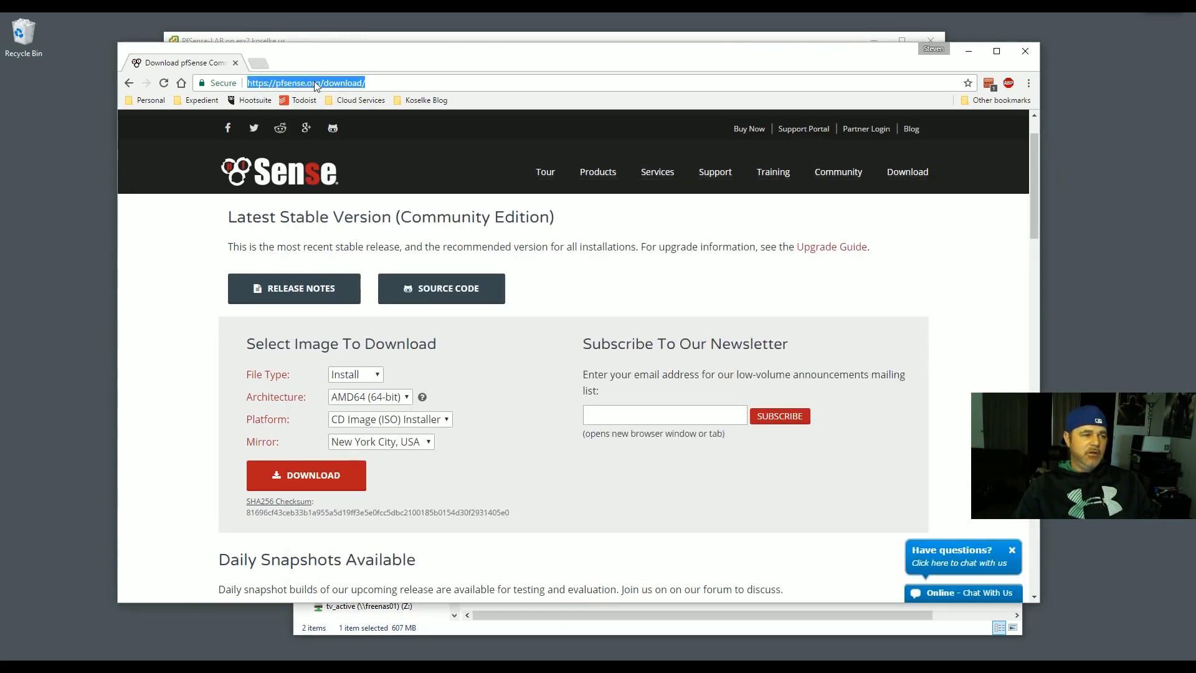
pyautogui.write('google')
pyautogui.press('Return')
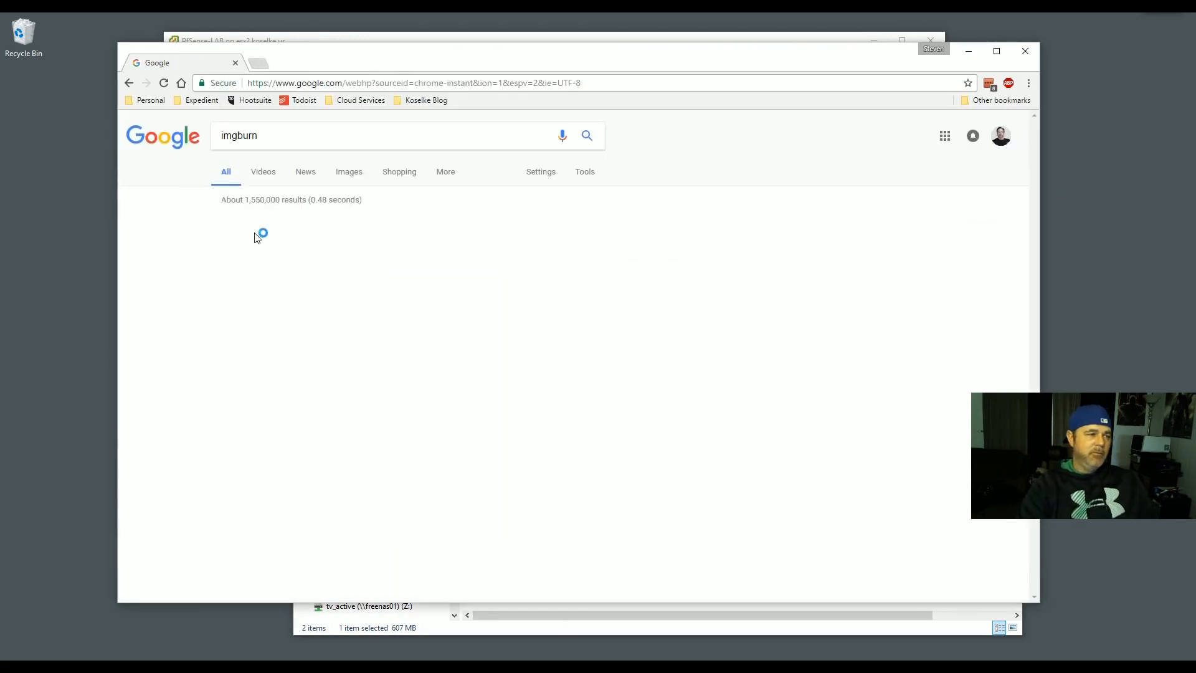
pyautogui.write('imgburn')
pyautogui.press('Return')
pyautogui.click(237, 225)
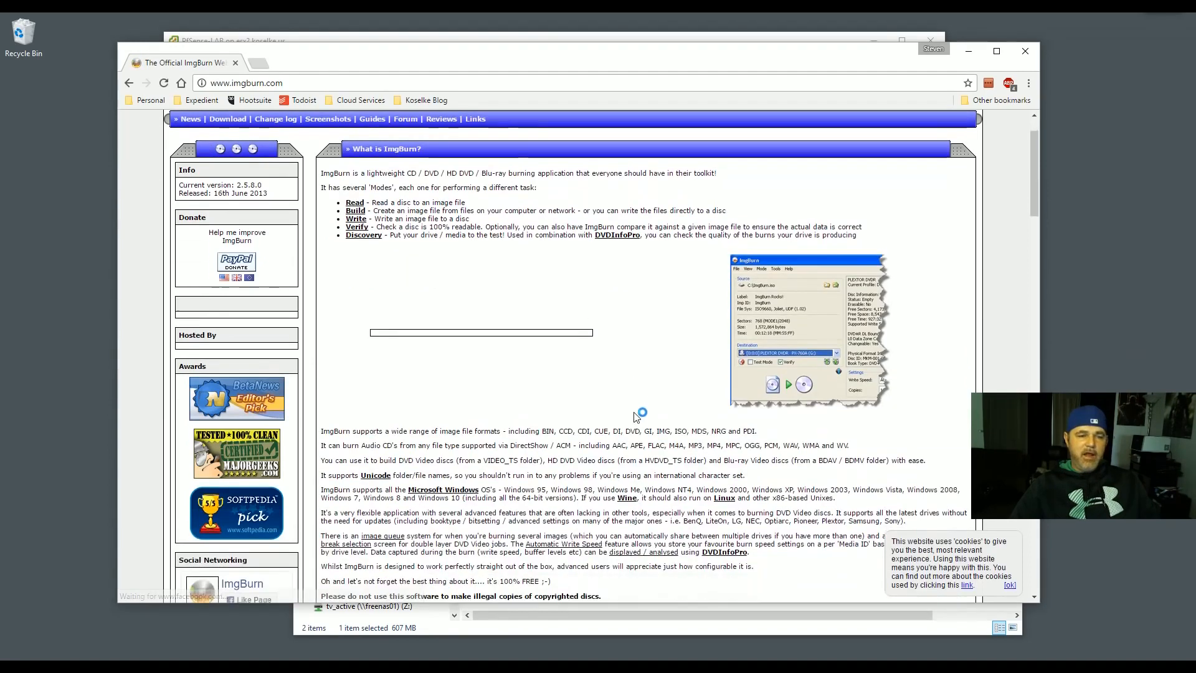
pyautogui.click(968, 58)
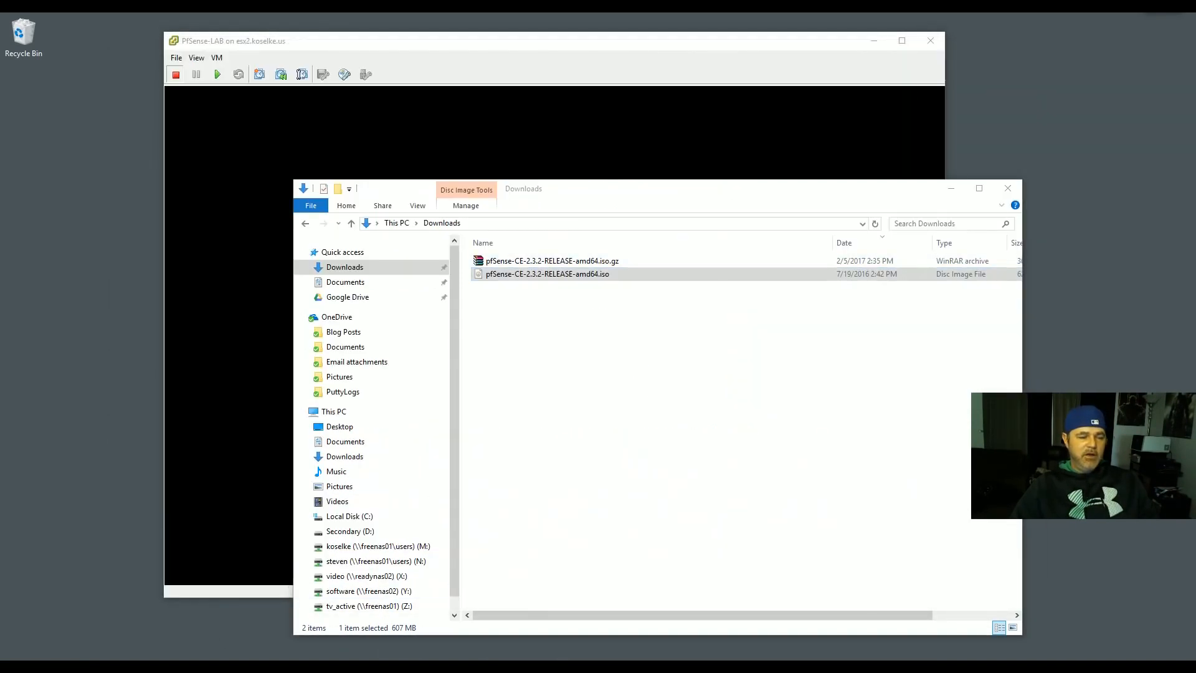
# - Search Google for rufus, open rufus.akeo.ie, then minimize Chrome to show Downloads
pyautogui.hotkey('alt', 'Tab')
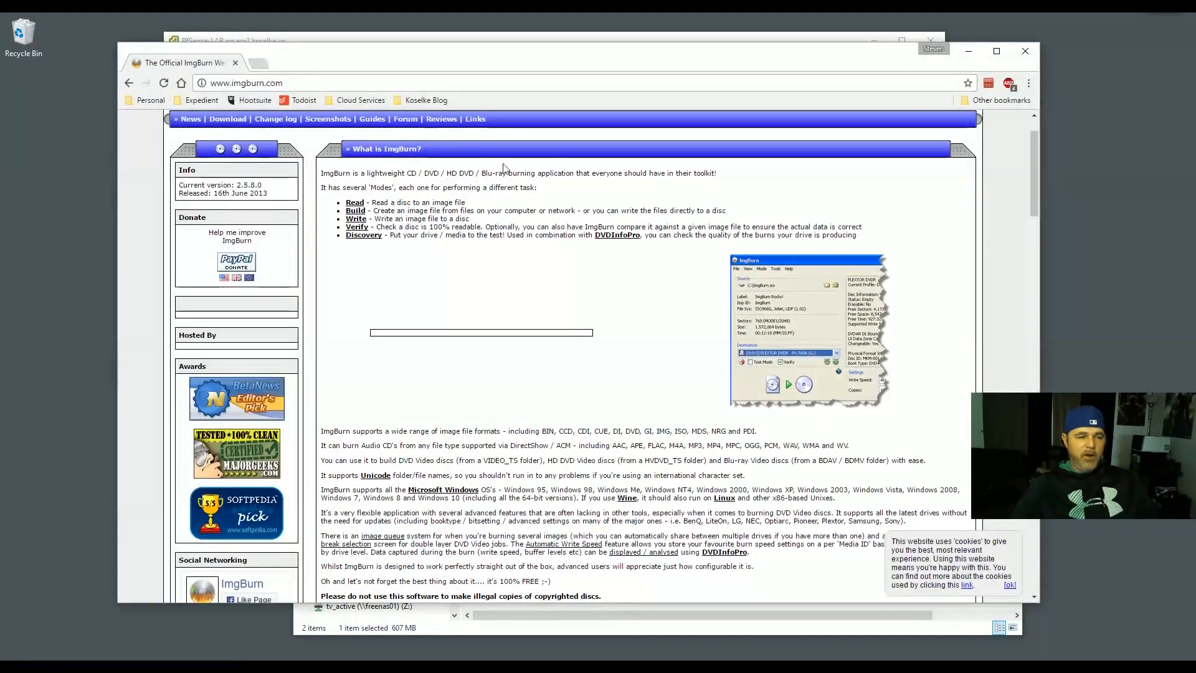
pyautogui.click(375, 87)
pyautogui.write('rufus')
pyautogui.press('Return')
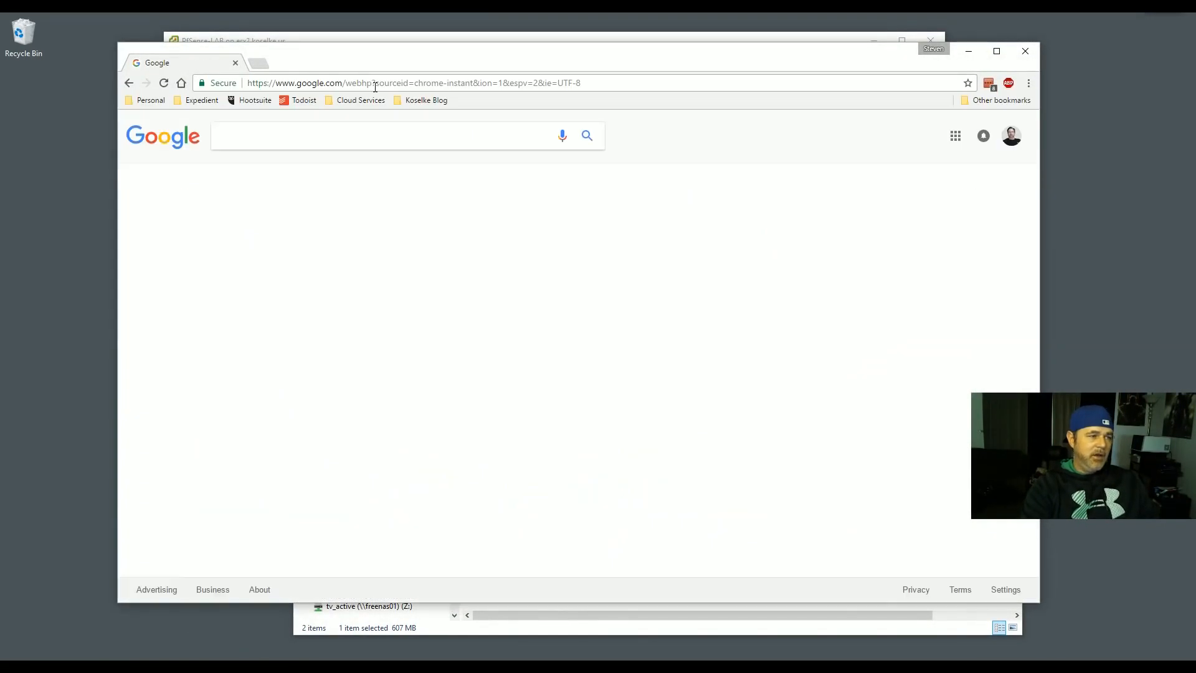
pyautogui.click(278, 225)
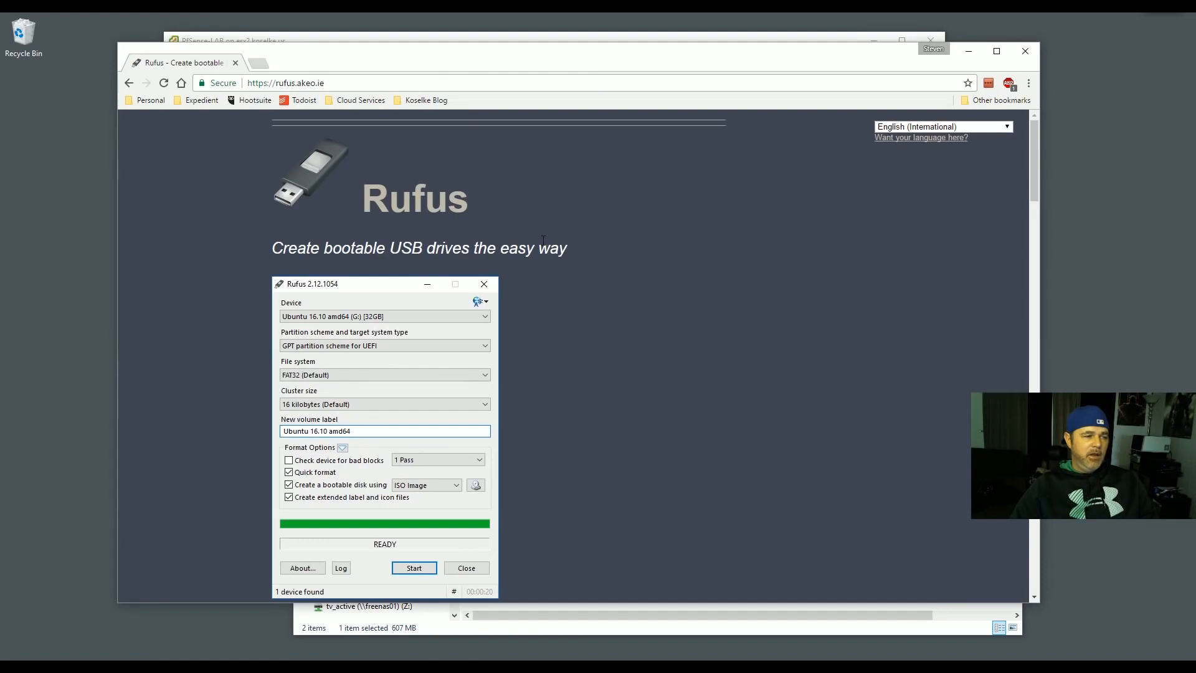
pyautogui.scroll(-1, 428, 361)
pyautogui.scroll(1, 312, 174)
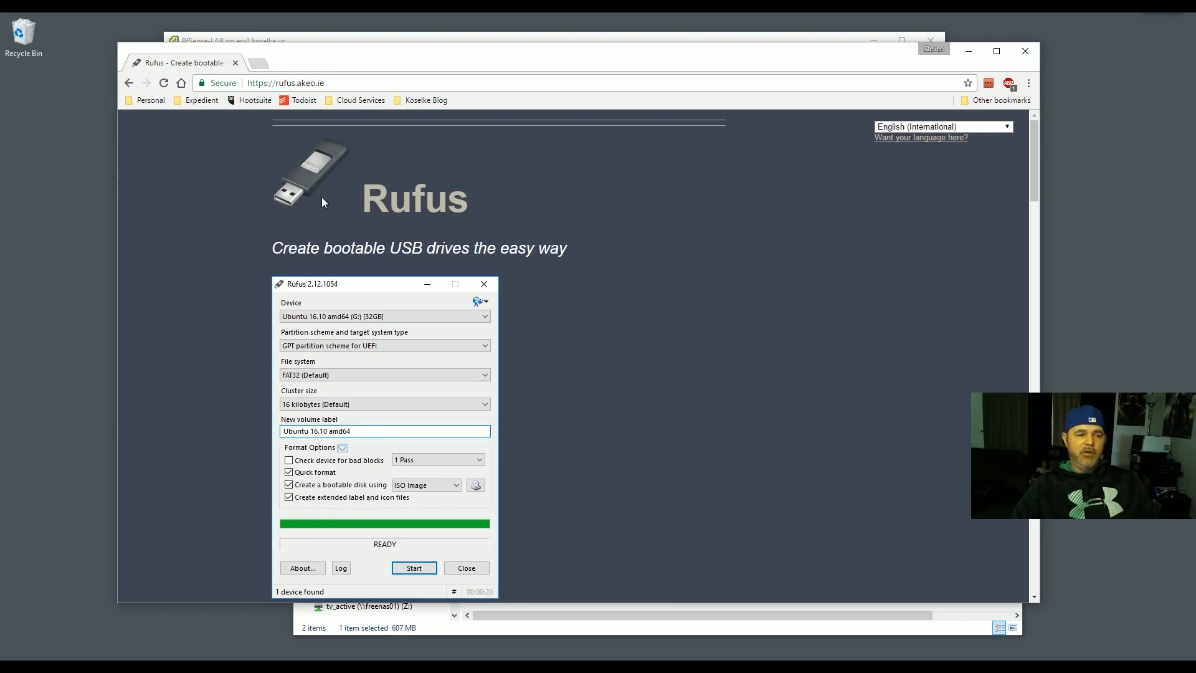
pyautogui.click(963, 56)
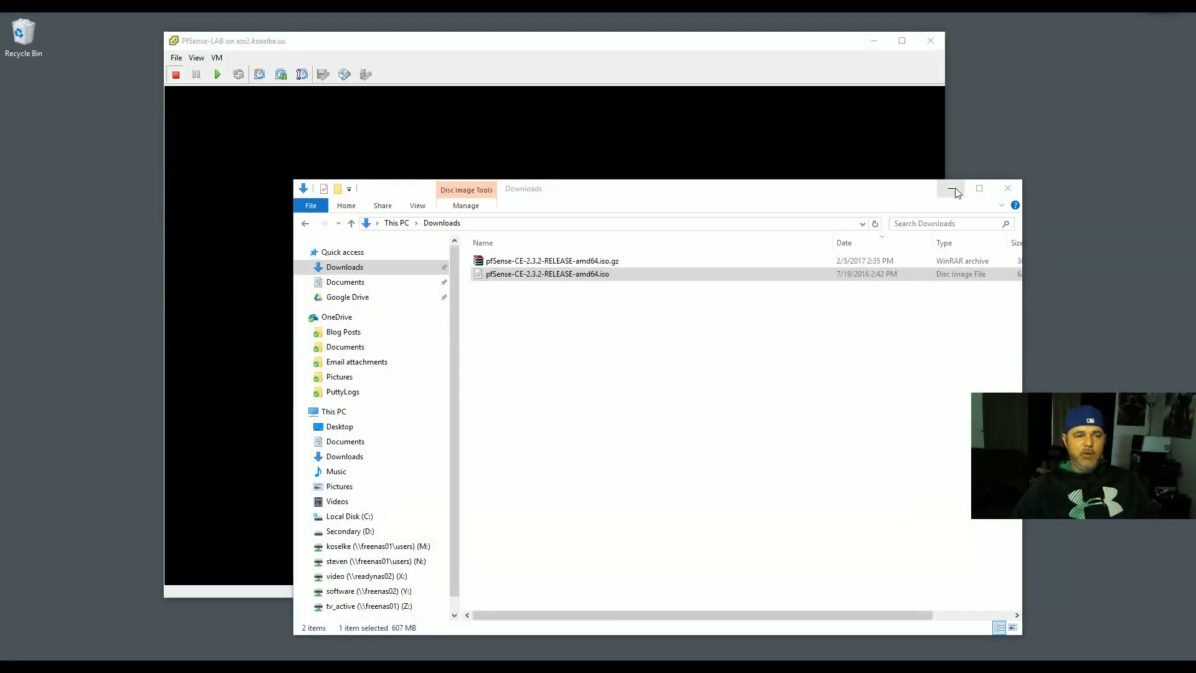
# - Minimize the Downloads folder, then widen and reposition the PfSense-LAB console window
pyautogui.click(950, 189)
pyautogui.moveTo(648, 47); pyautogui.dragTo(665, 46)
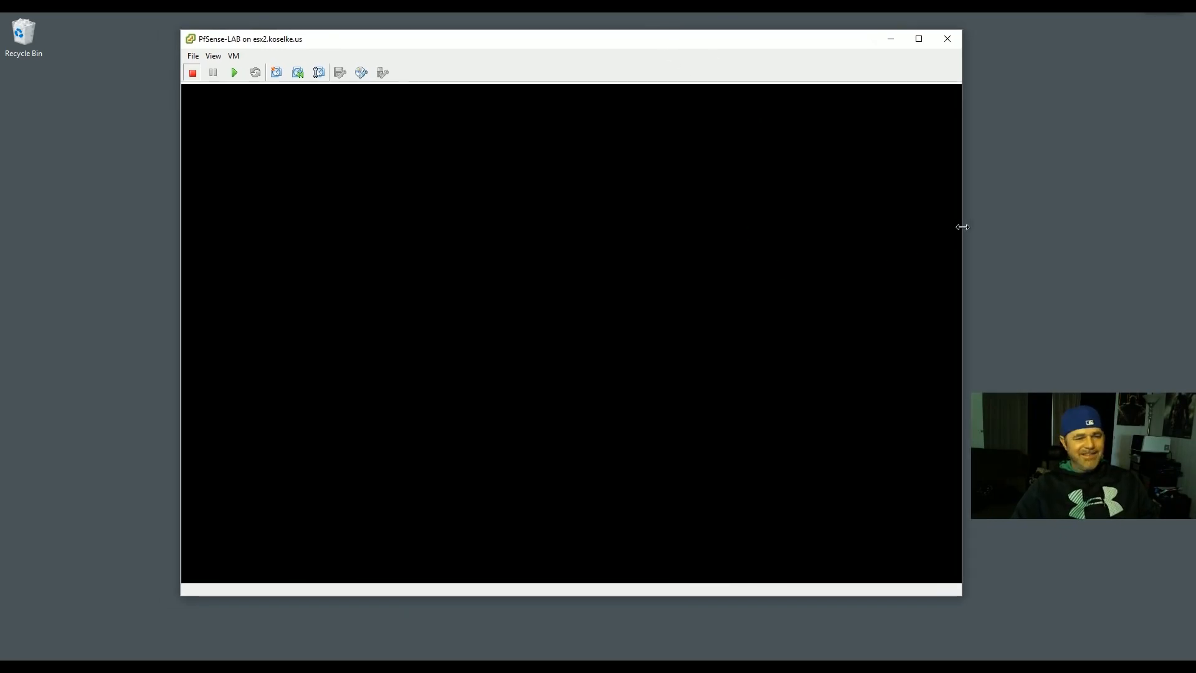
pyautogui.moveTo(962, 225); pyautogui.dragTo(972, 223)
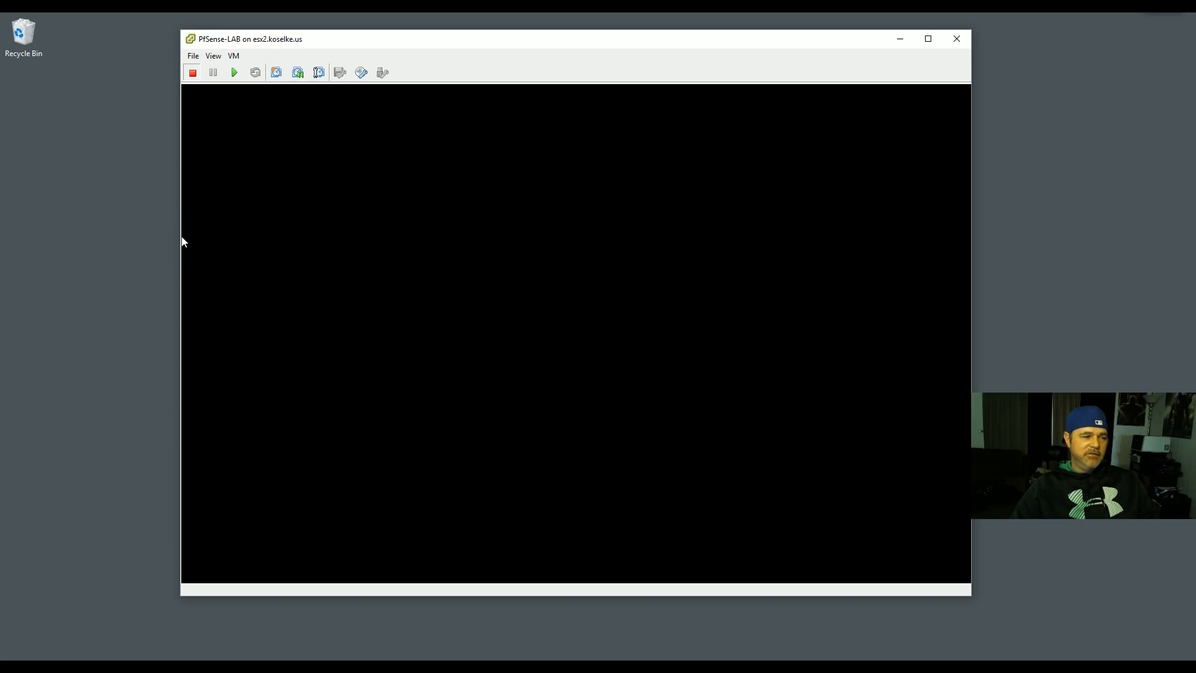
pyautogui.moveTo(180, 240); pyautogui.dragTo(172, 241)
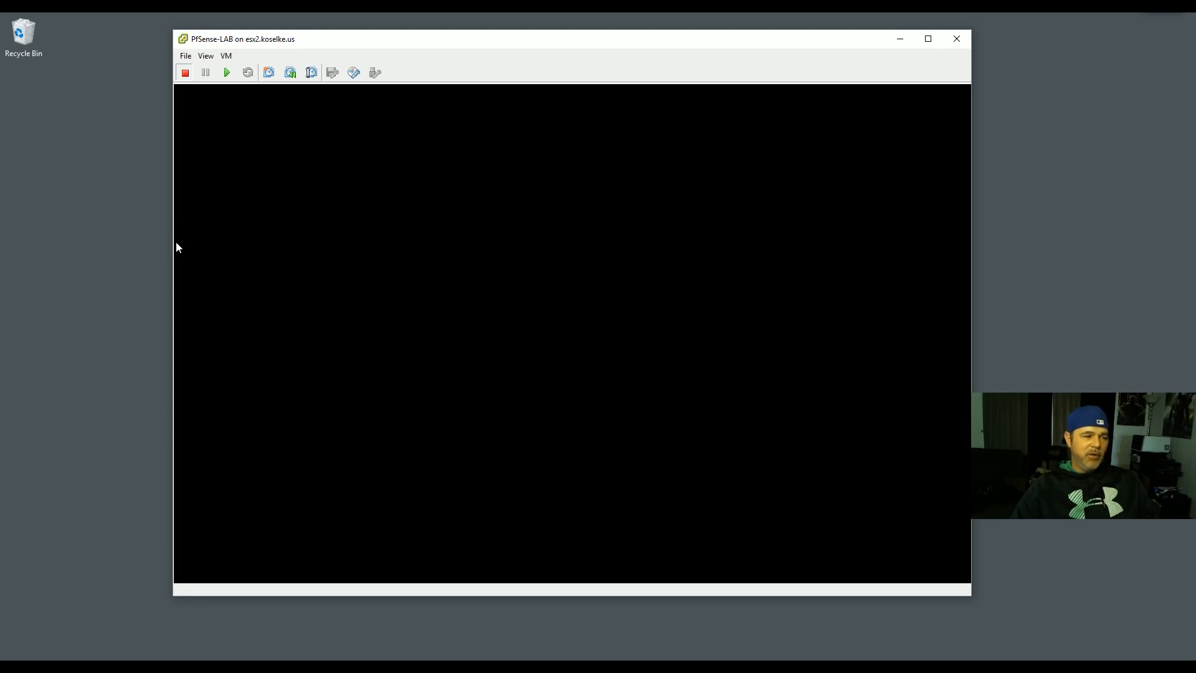
pyautogui.moveTo(481, 42); pyautogui.dragTo(488, 51)
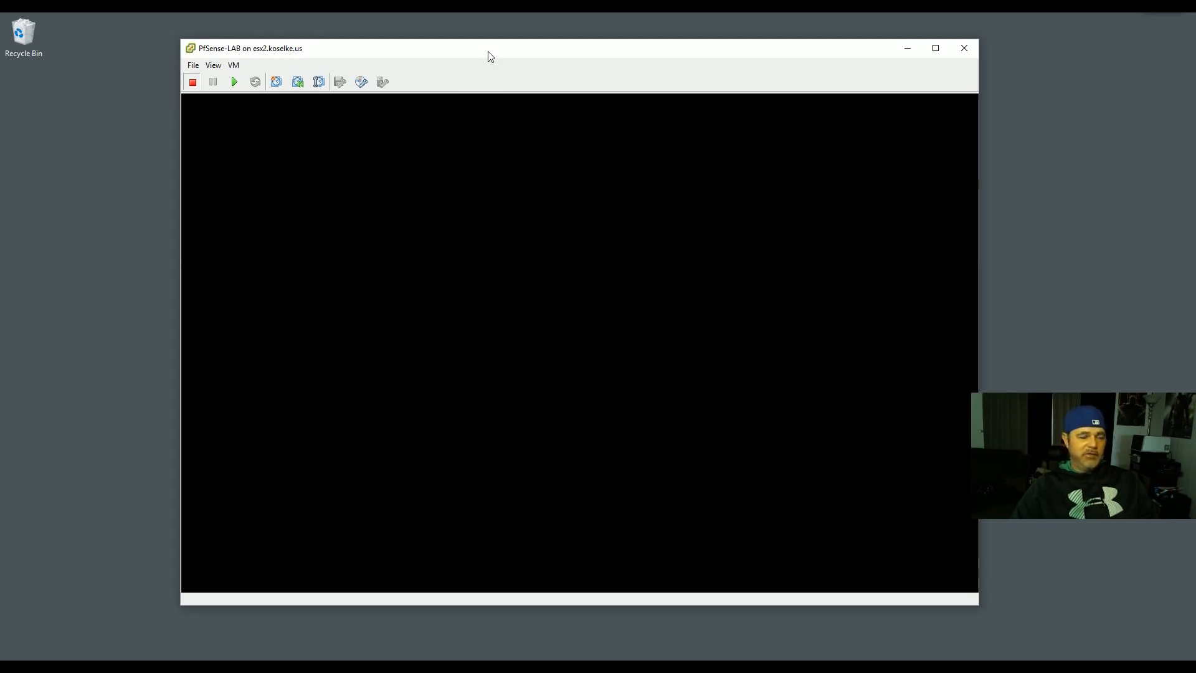
pyautogui.moveTo(474, 50); pyautogui.dragTo(485, 48)
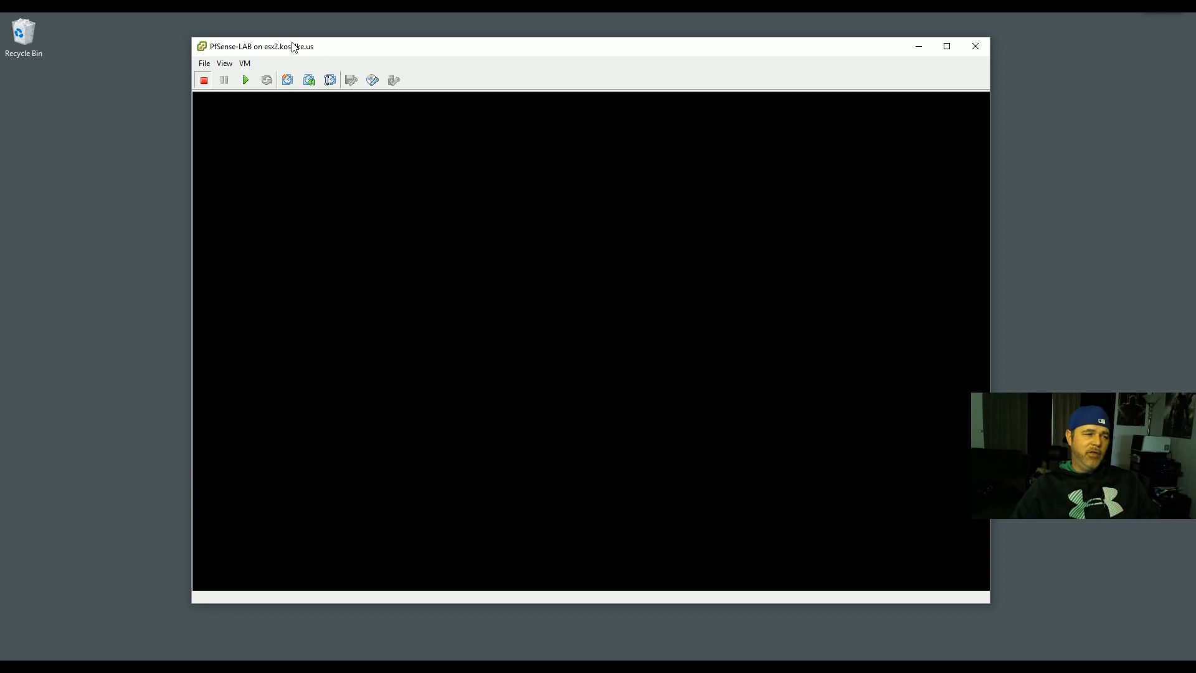
pyautogui.moveTo(303, 47); pyautogui.dragTo(310, 52)
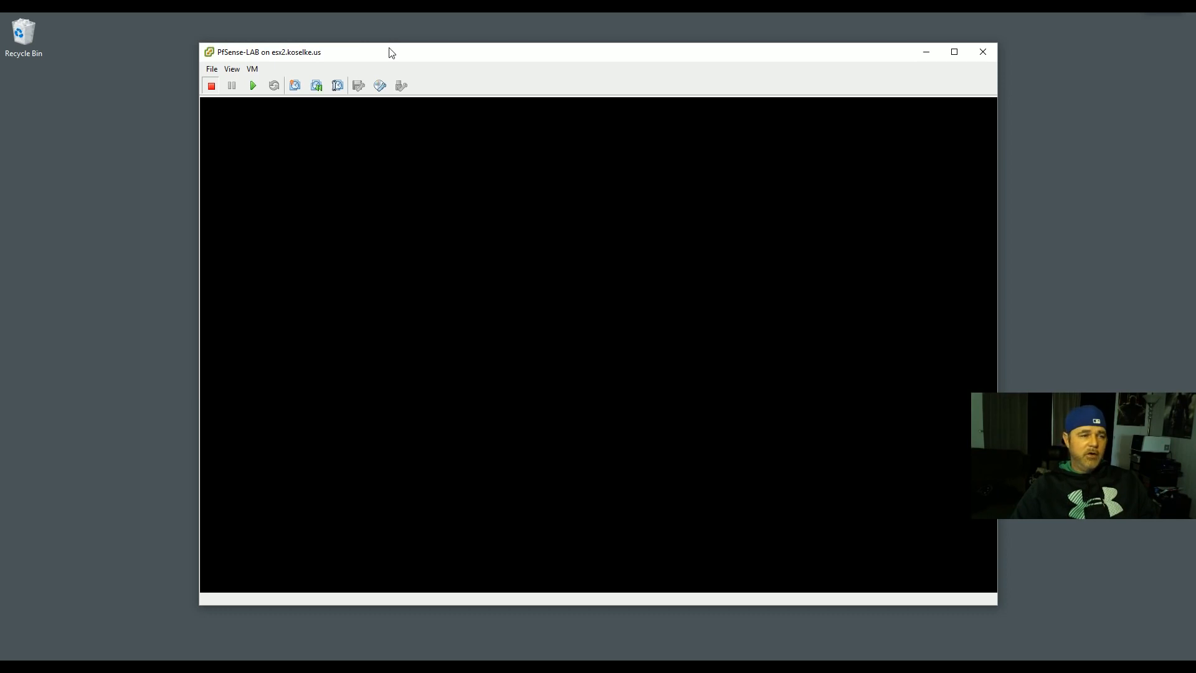
pyautogui.moveTo(392, 53); pyautogui.dragTo(395, 54)
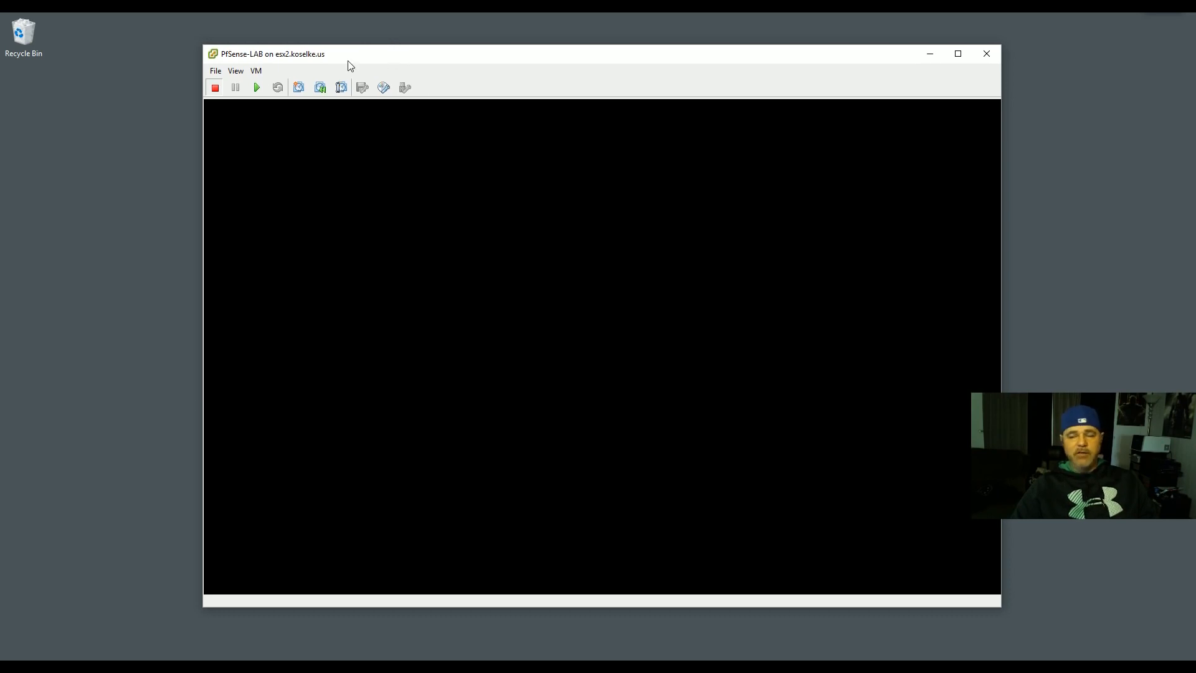
pyautogui.moveTo(350, 62); pyautogui.dragTo(360, 61)
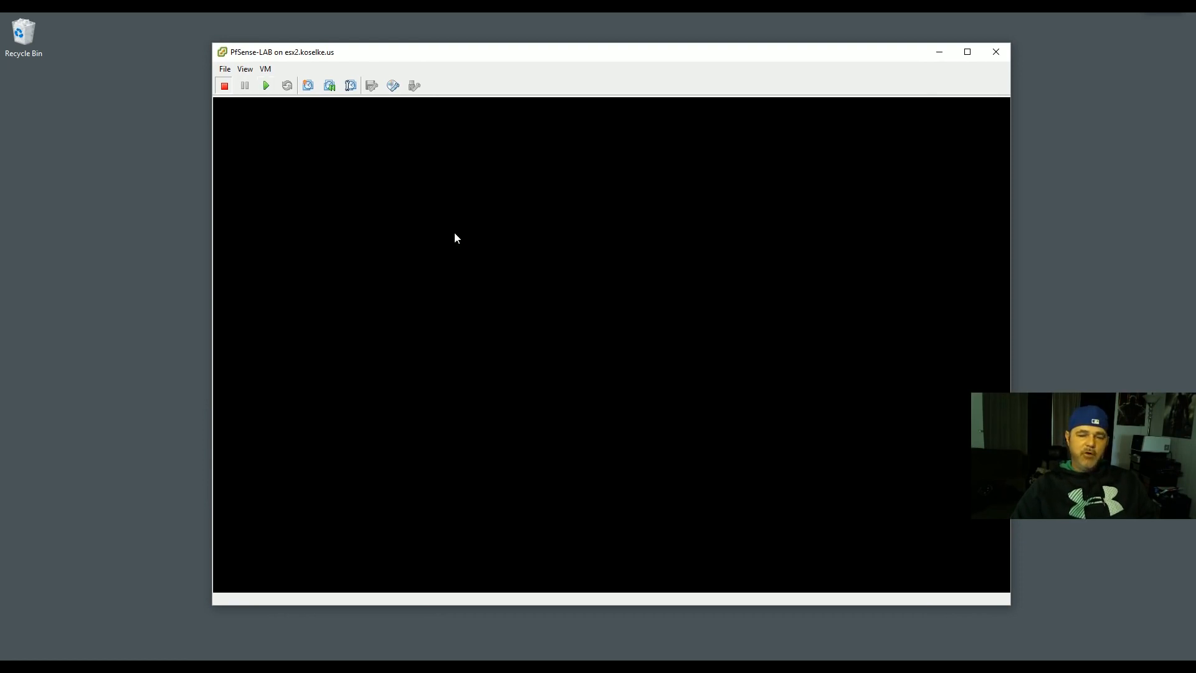
# - Power on the PfSense-LAB VM and click into its console as pfSense 2.3.2 boots
pyautogui.click(266, 86)
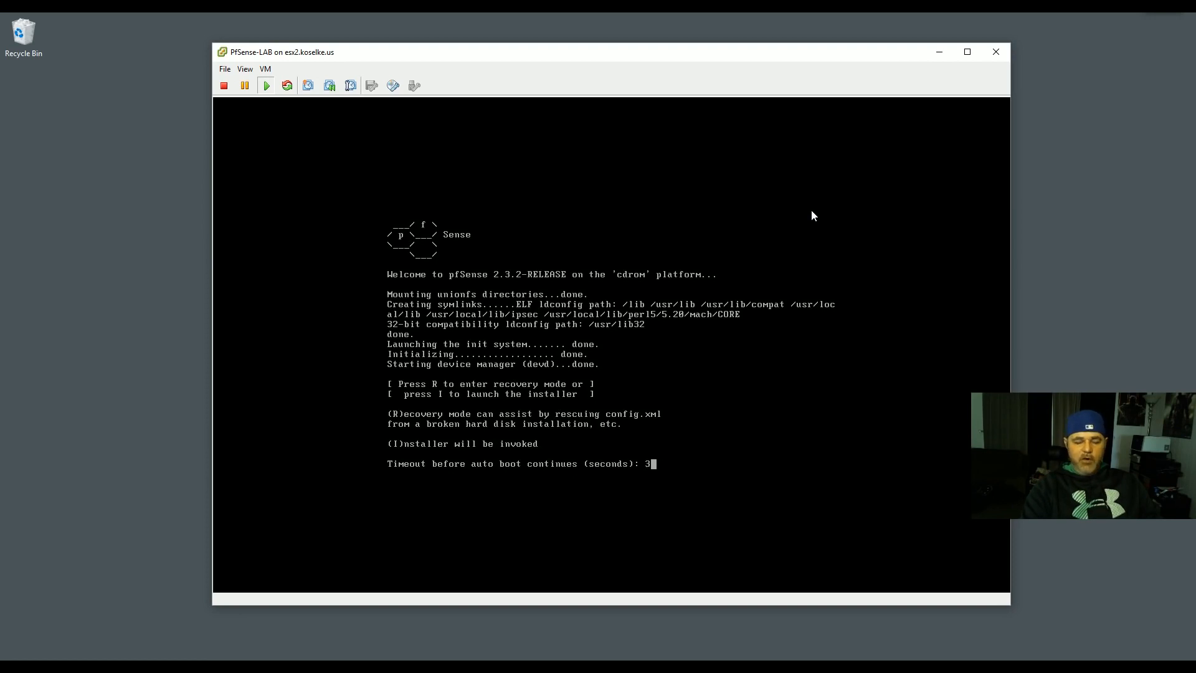
pyautogui.click(771, 170)
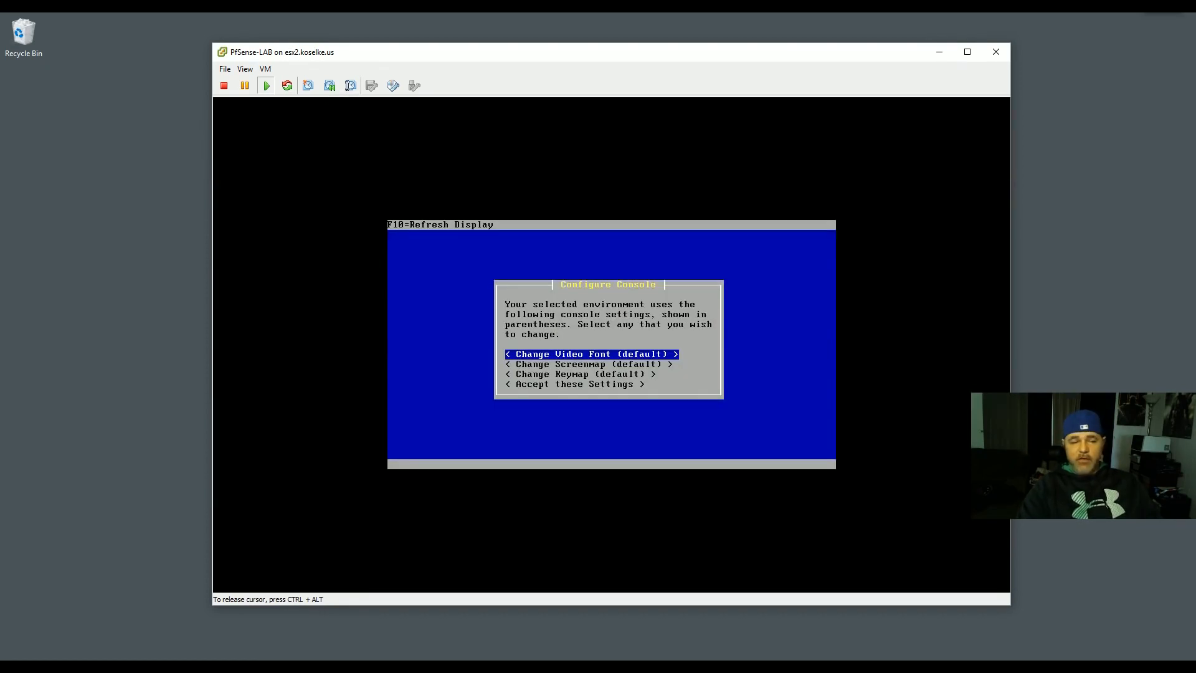
# - Accept the default video font, keymap and screenmap console settings, then start the Custom Install task
pyautogui.press('Down')
pyautogui.press('Down')
pyautogui.press('Up')
pyautogui.press('Up')
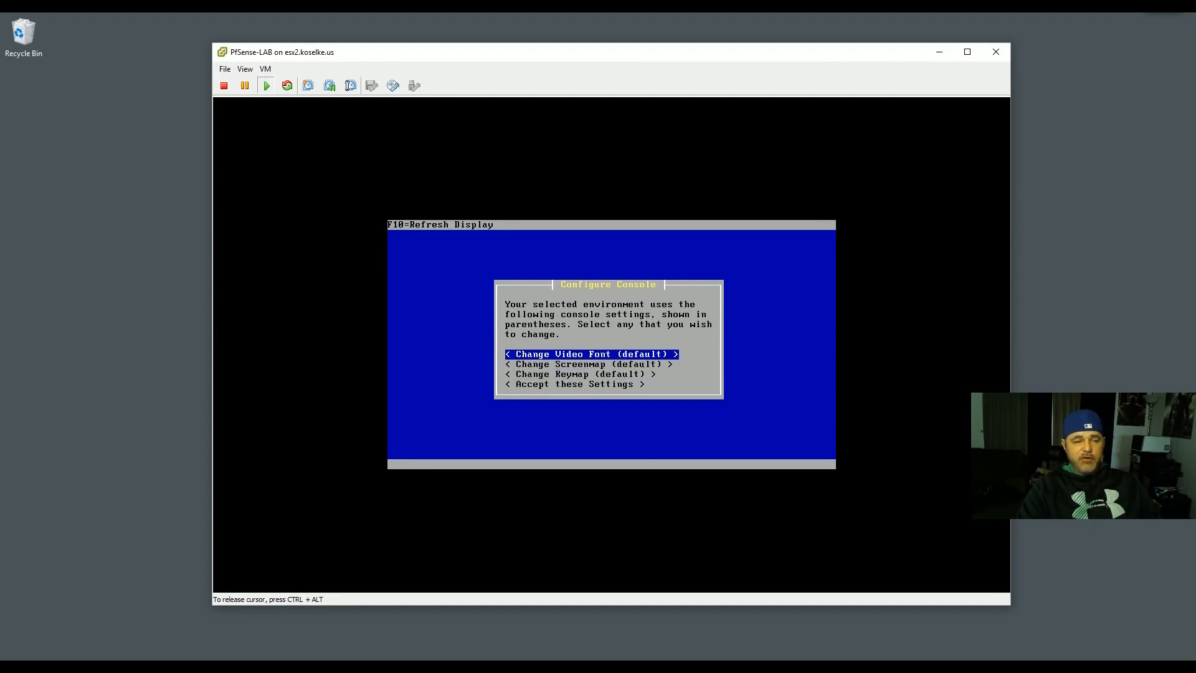
pyautogui.press('Down')
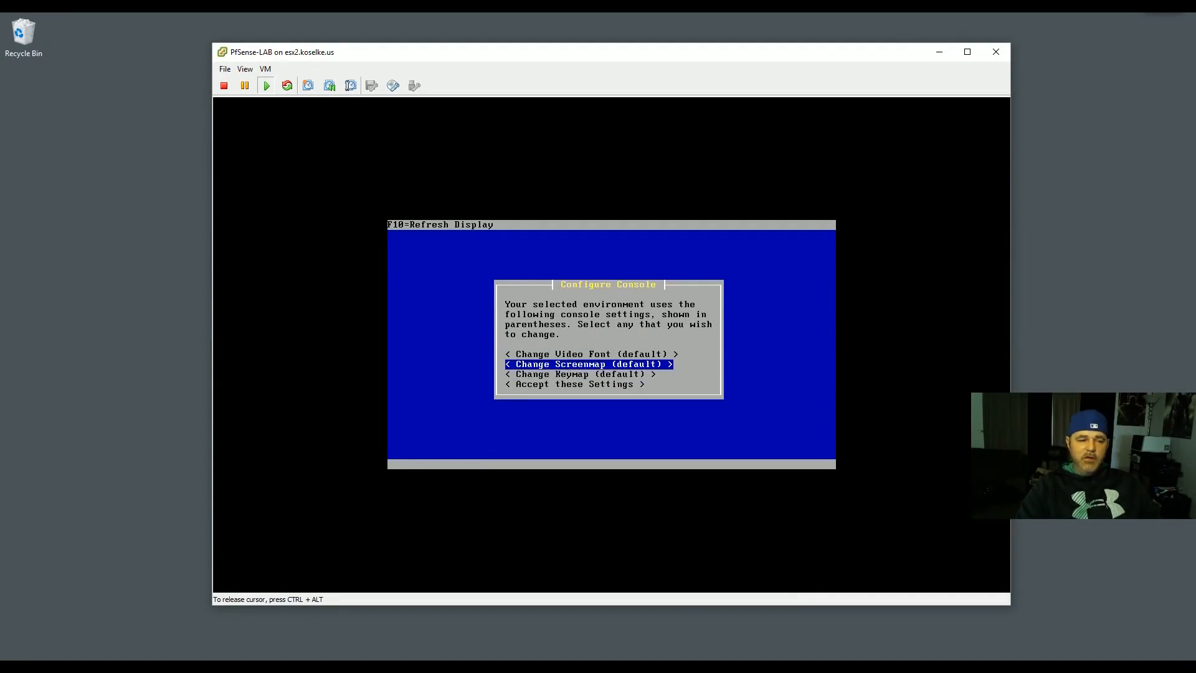
pyautogui.press('Down')
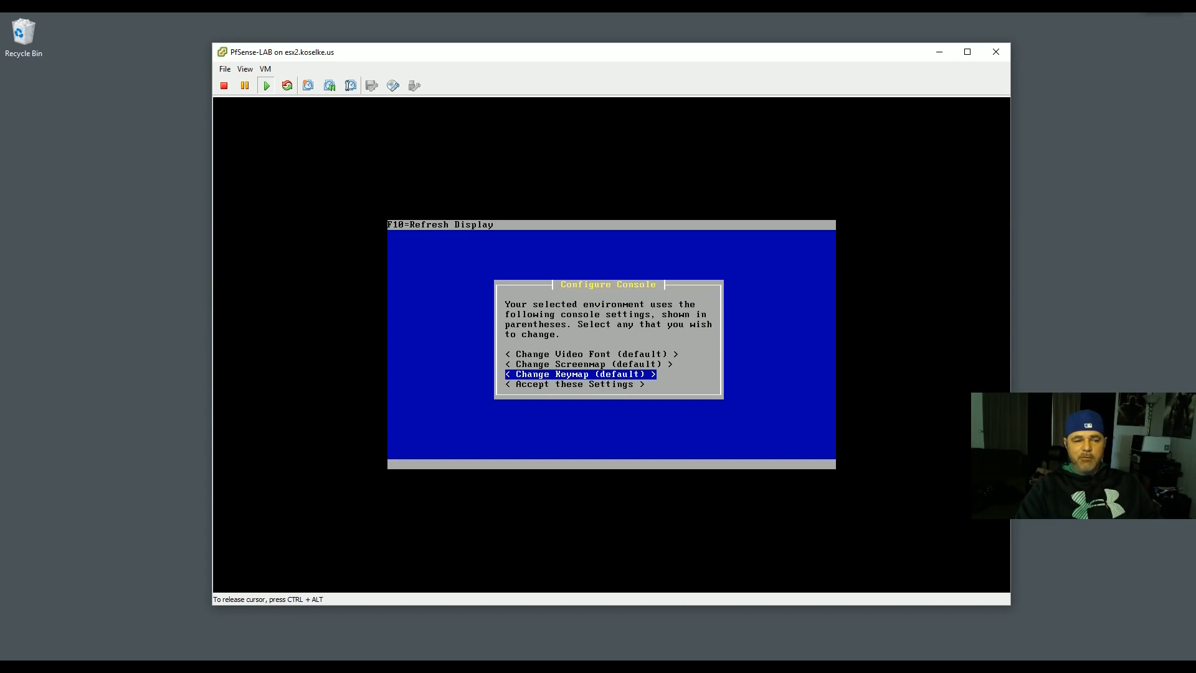
pyautogui.press('Up')
pyautogui.press('Up')
pyautogui.press('Down')
pyautogui.press('Down')
pyautogui.press('Up')
pyautogui.press('Down')
pyautogui.press('Down')
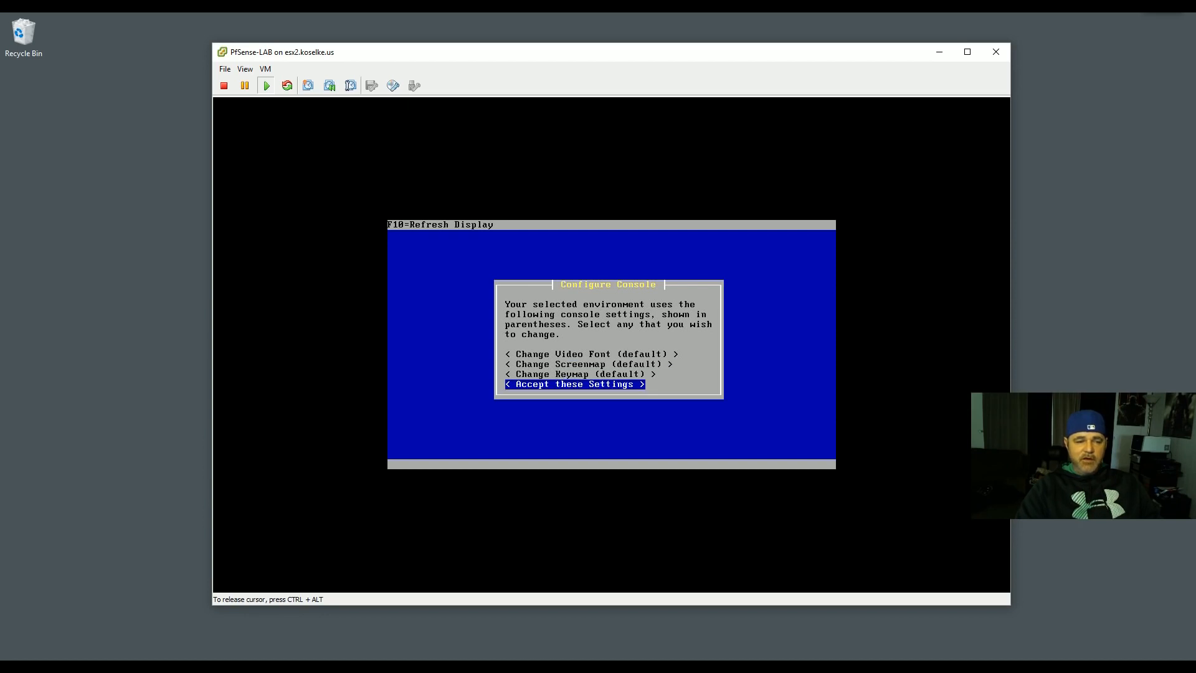
pyautogui.press('Return')
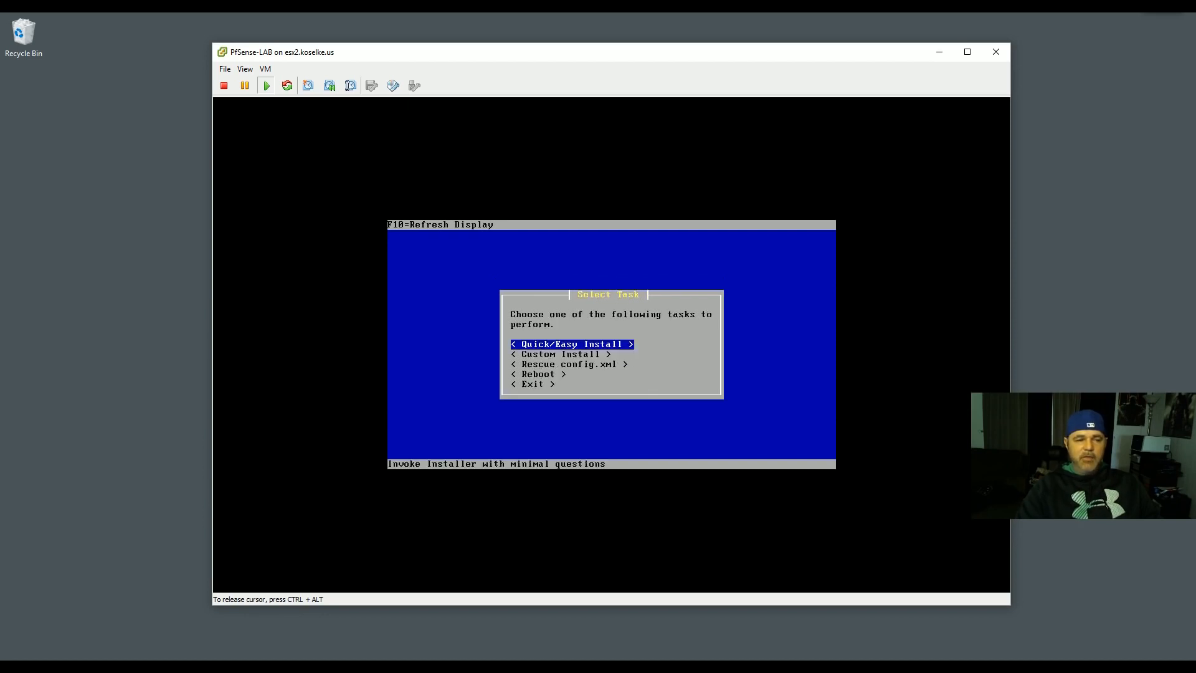
pyautogui.press('Down')
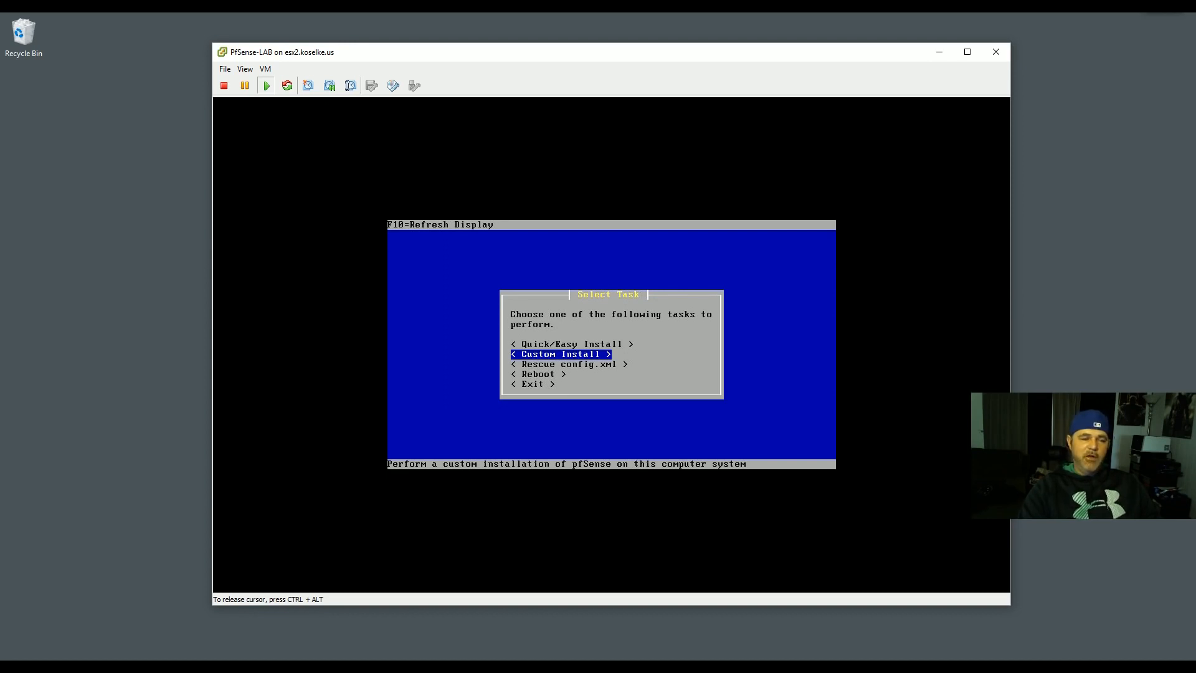
pyautogui.press('Return')
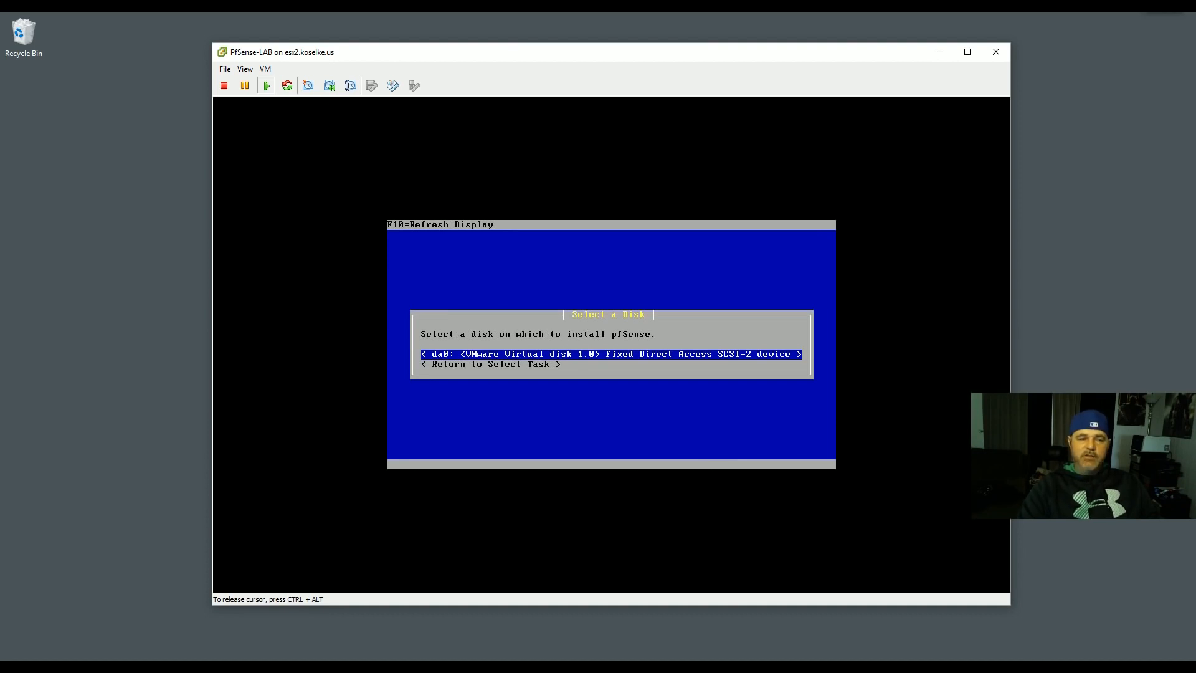
# - Select the da0 VMware virtual disk as the install target
pyautogui.press('Down')
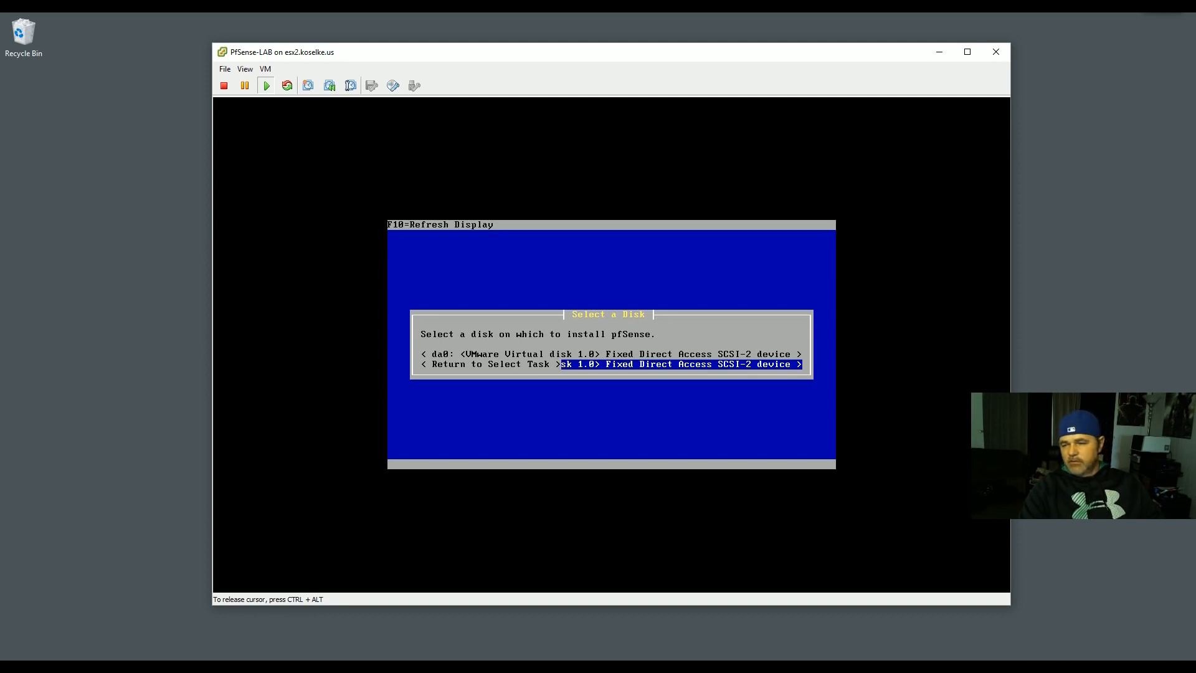
pyautogui.press('Down')
pyautogui.press('Up')
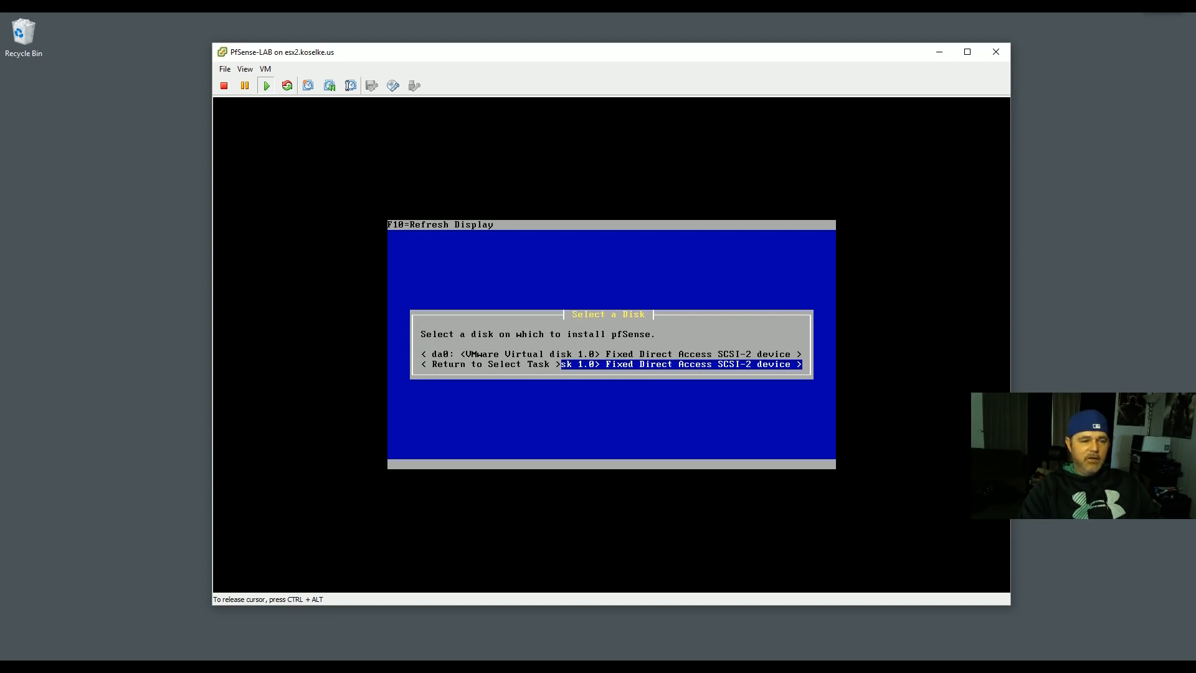
pyautogui.press('Down')
pyautogui.press('Up')
pyautogui.press('Return')
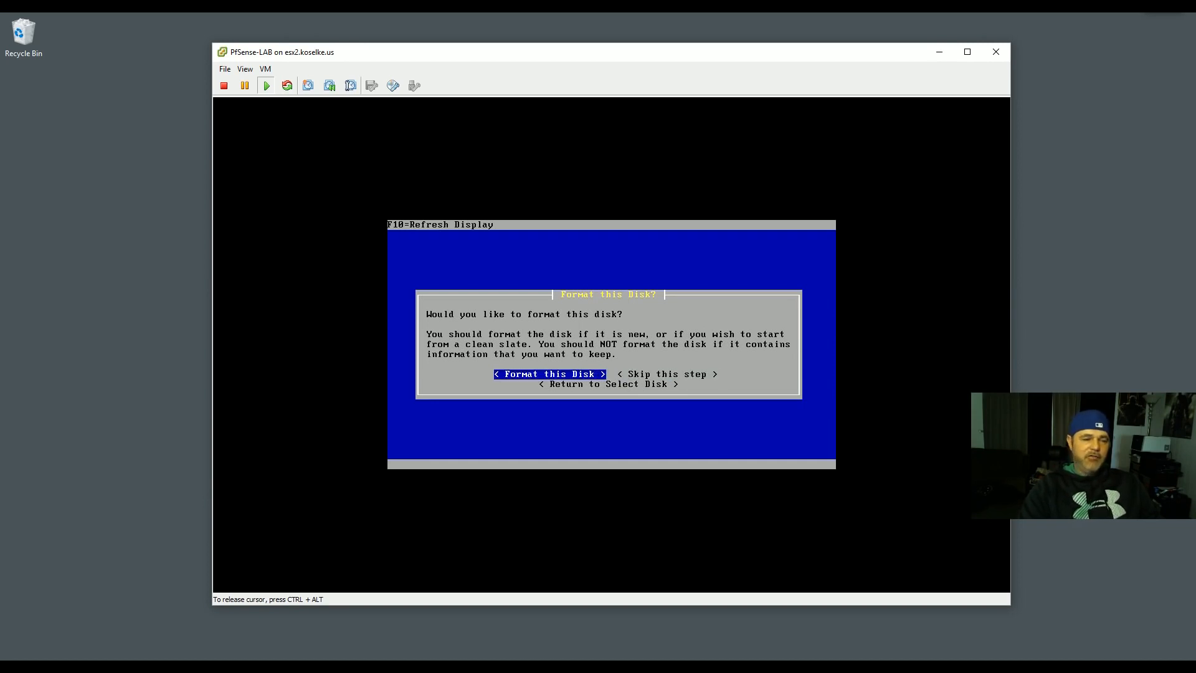
# - Format da0 using its reported 1044/255/63 geometry and confirm erasing it
pyautogui.press('Return')
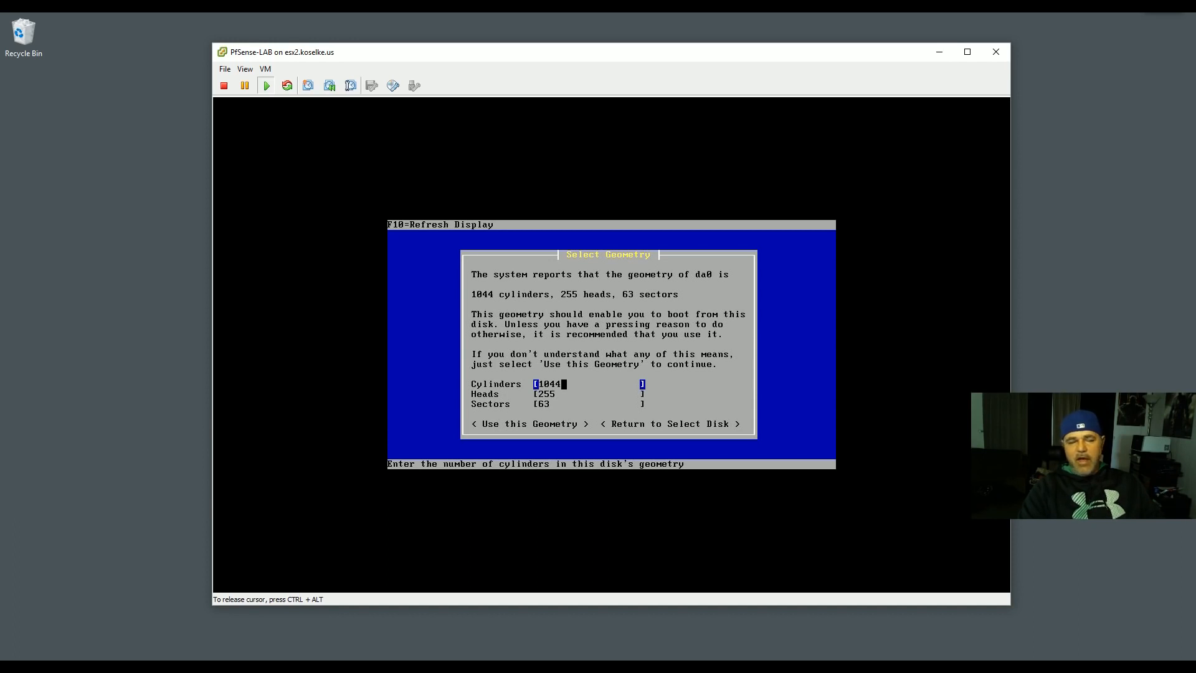
pyautogui.press('Tab')
pyautogui.press('Tab')
pyautogui.press('Tab')
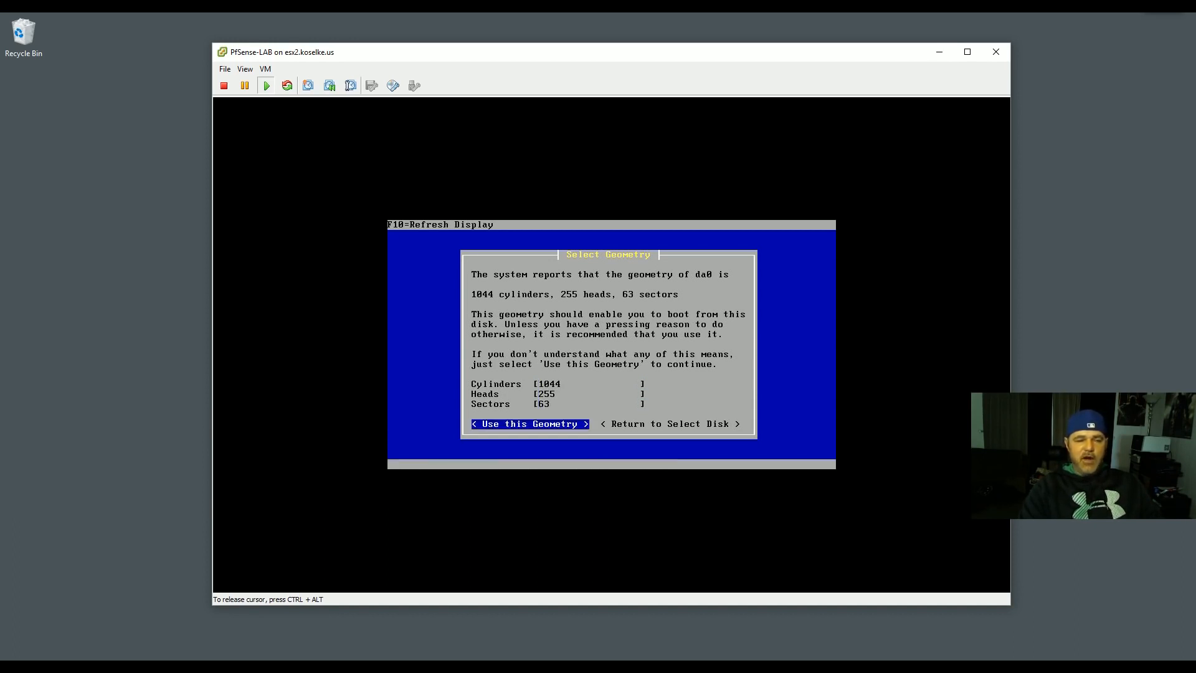
pyautogui.press('Return')
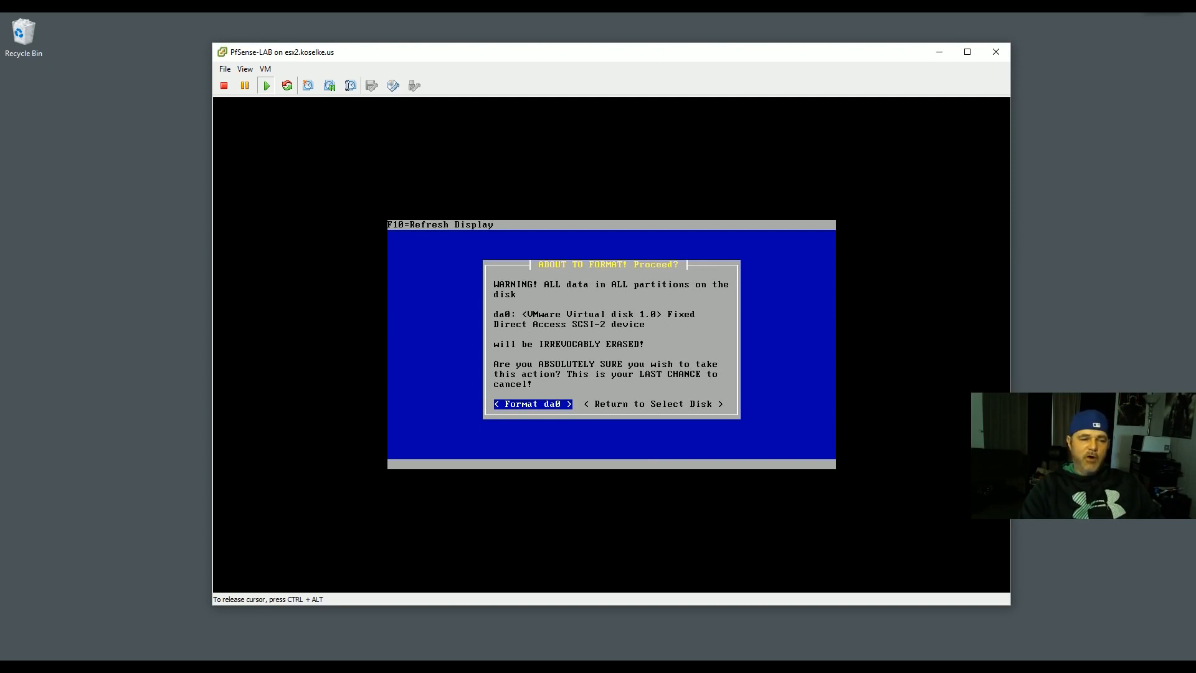
pyautogui.press('Return')
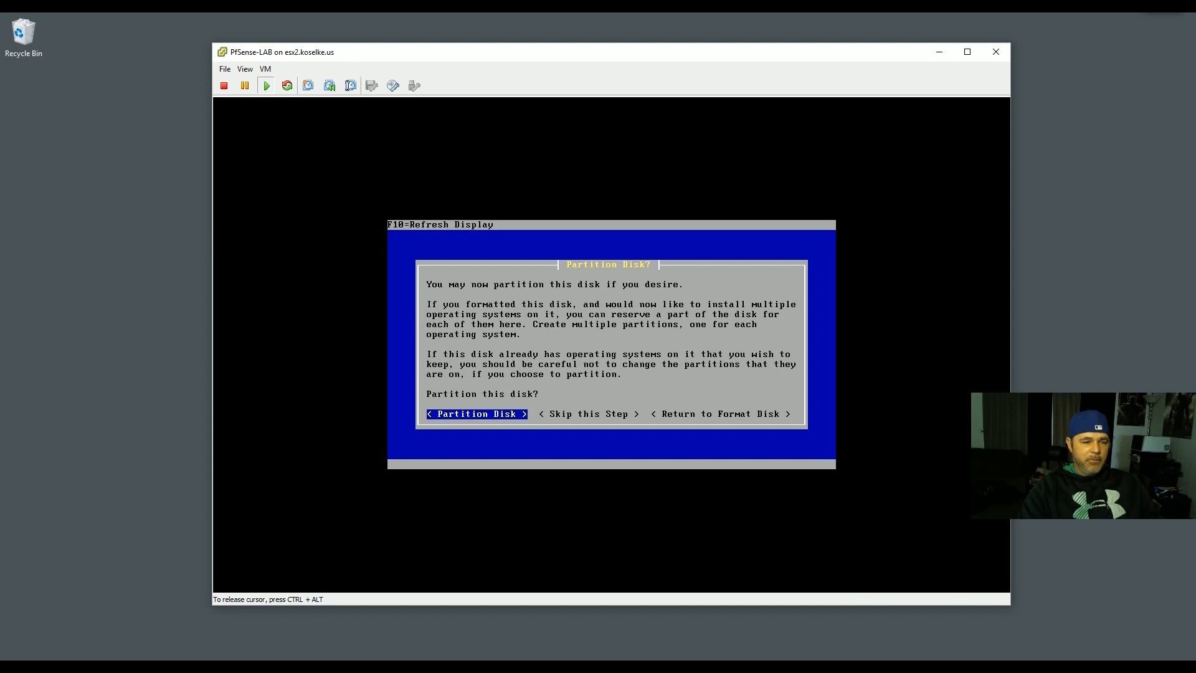
# - Partition da0 as a single FreeBSD slice
pyautogui.press('Return')
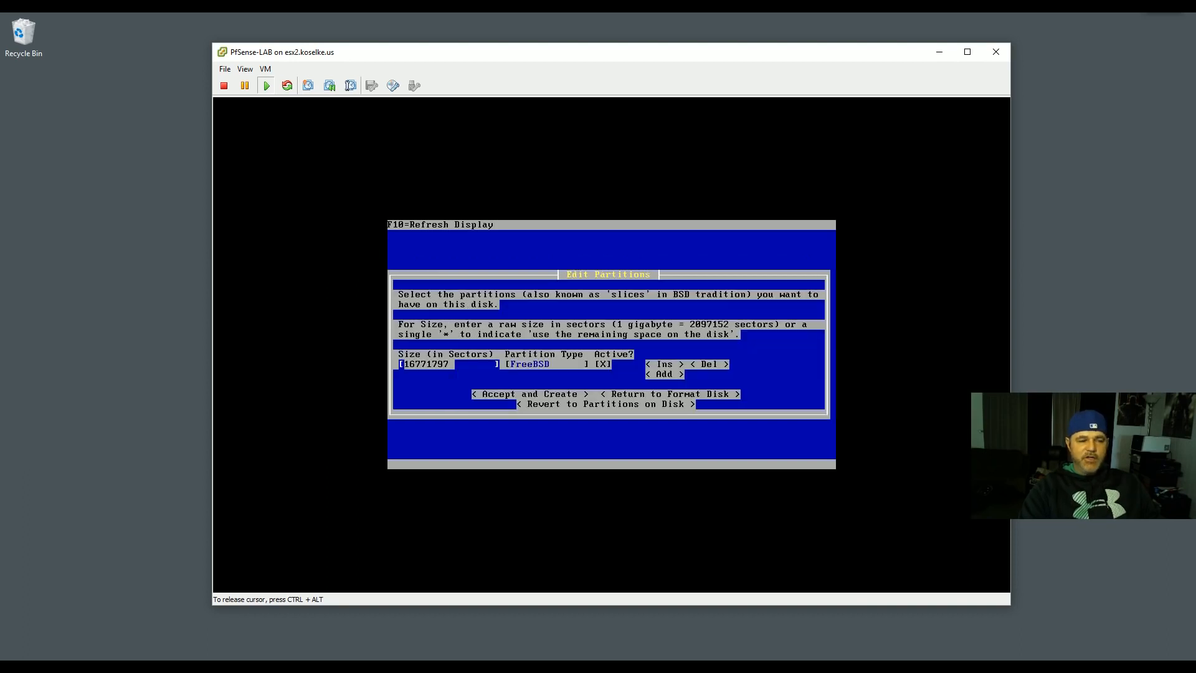
pyautogui.press('Tab')
pyautogui.press('Tab')
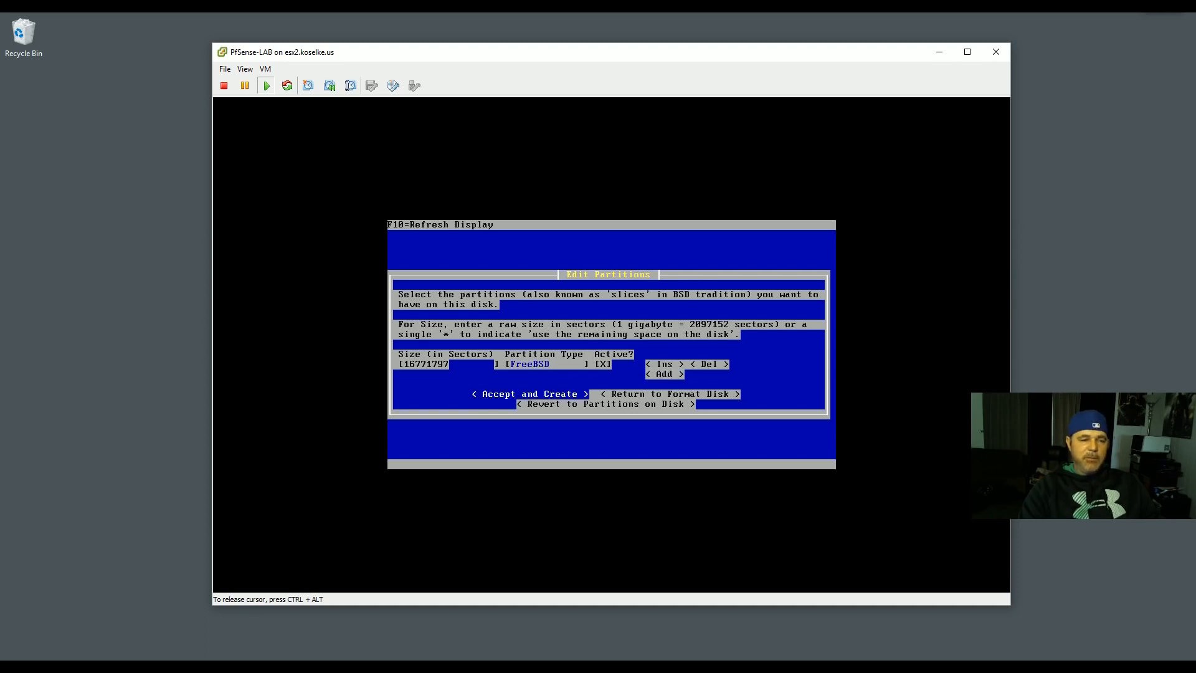
pyautogui.press('Return')
pyautogui.press('Return')
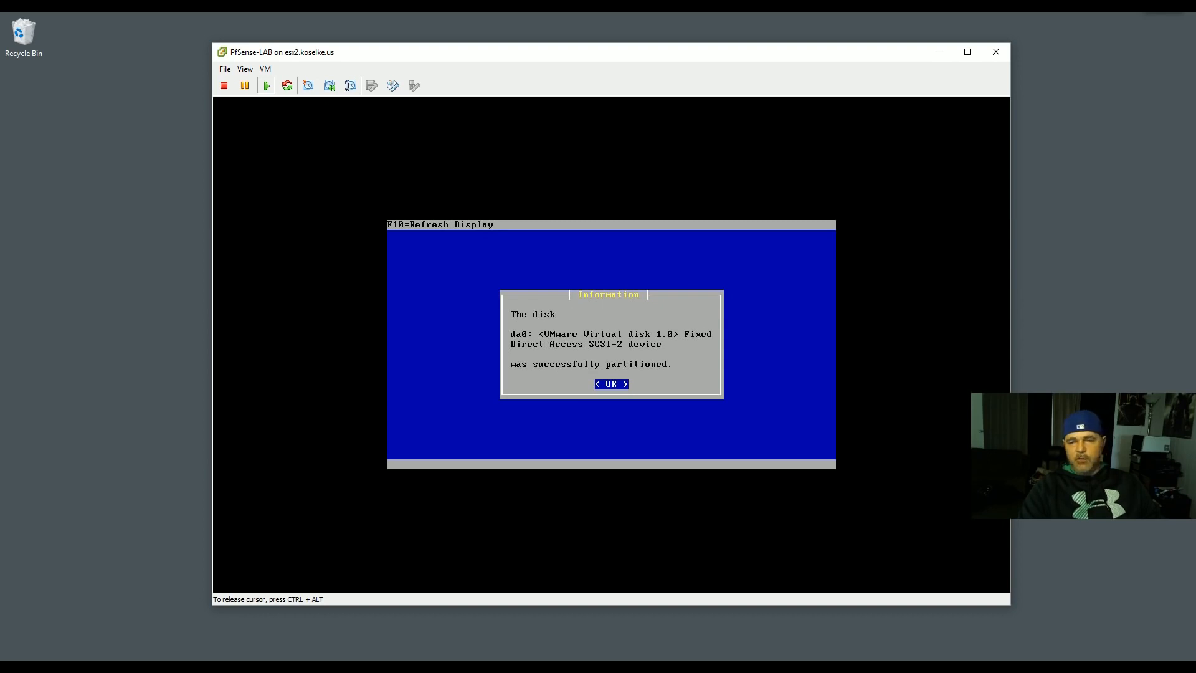
pyautogui.press('Return')
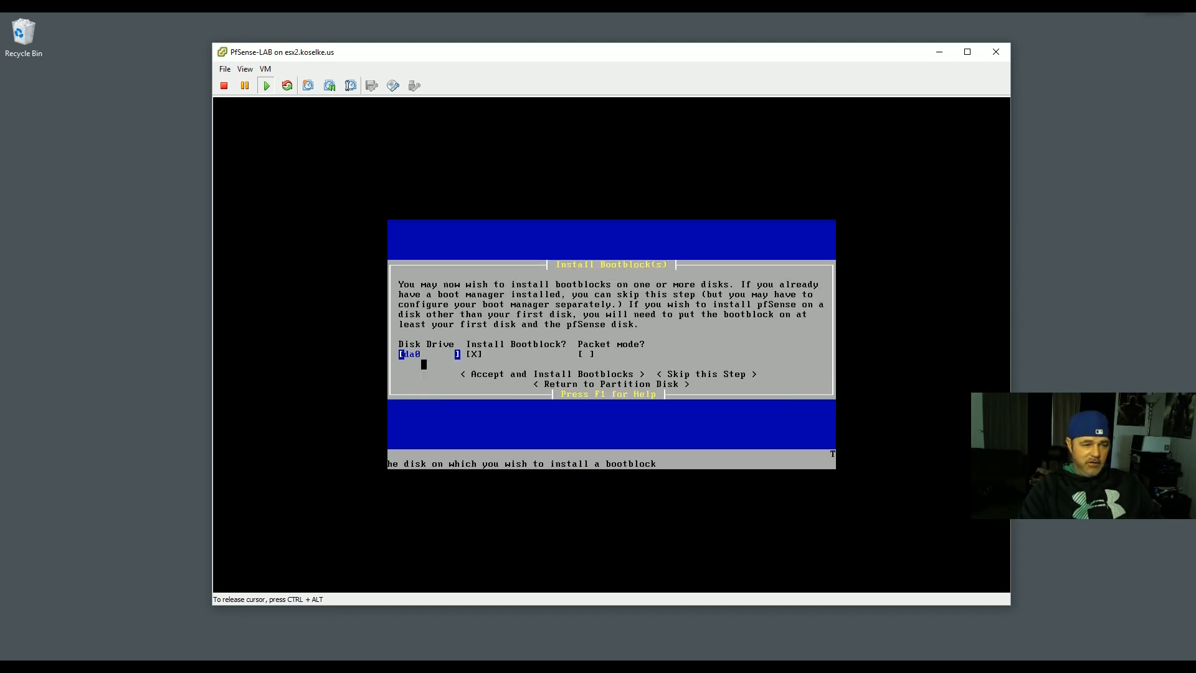
# - Install the bootblocks on da0
pyautogui.press('Tab')
pyautogui.press('Tab')
pyautogui.press('Tab')
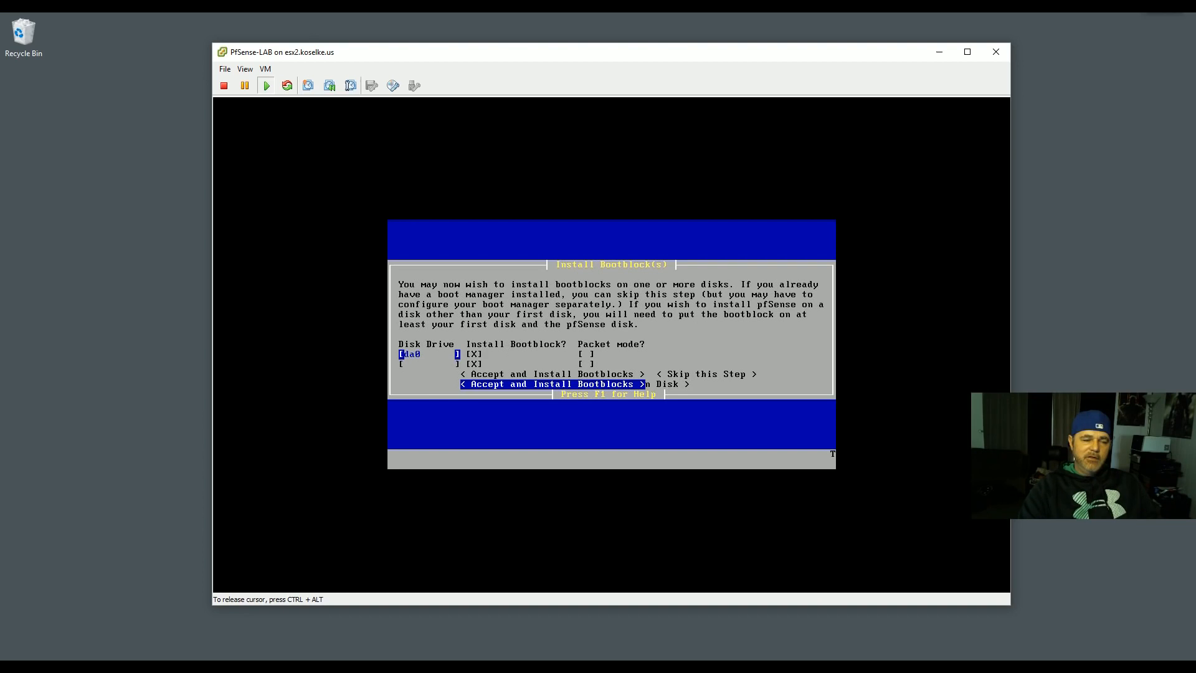
pyautogui.press('Return')
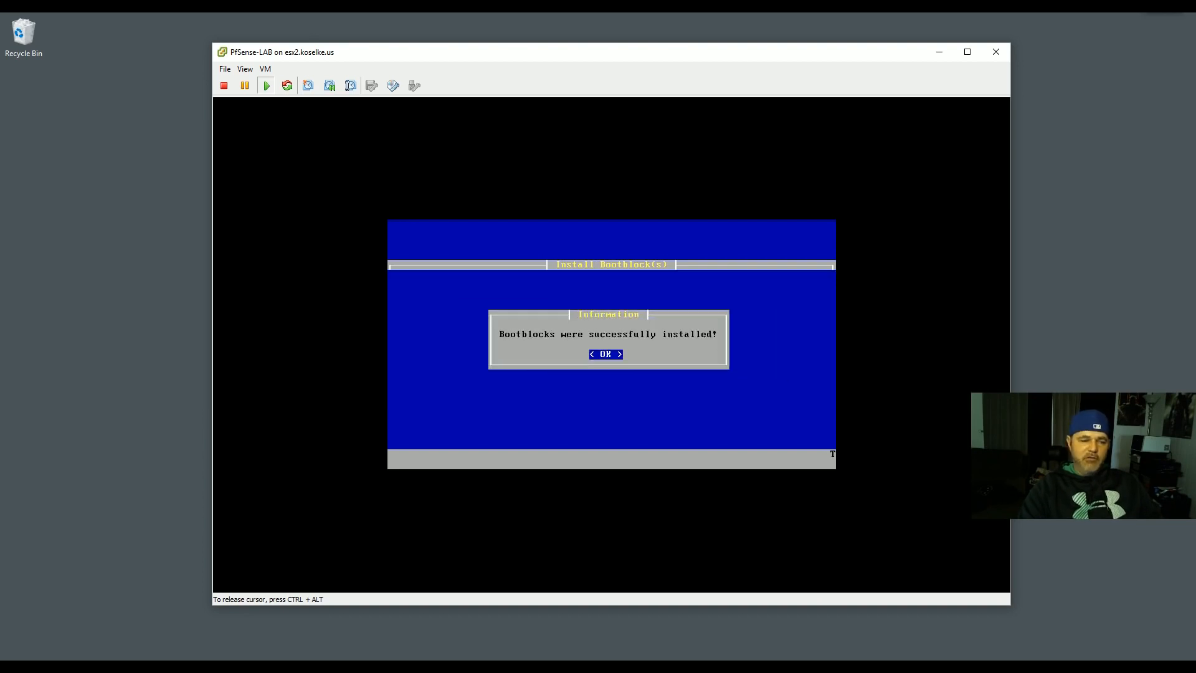
pyautogui.press('Return')
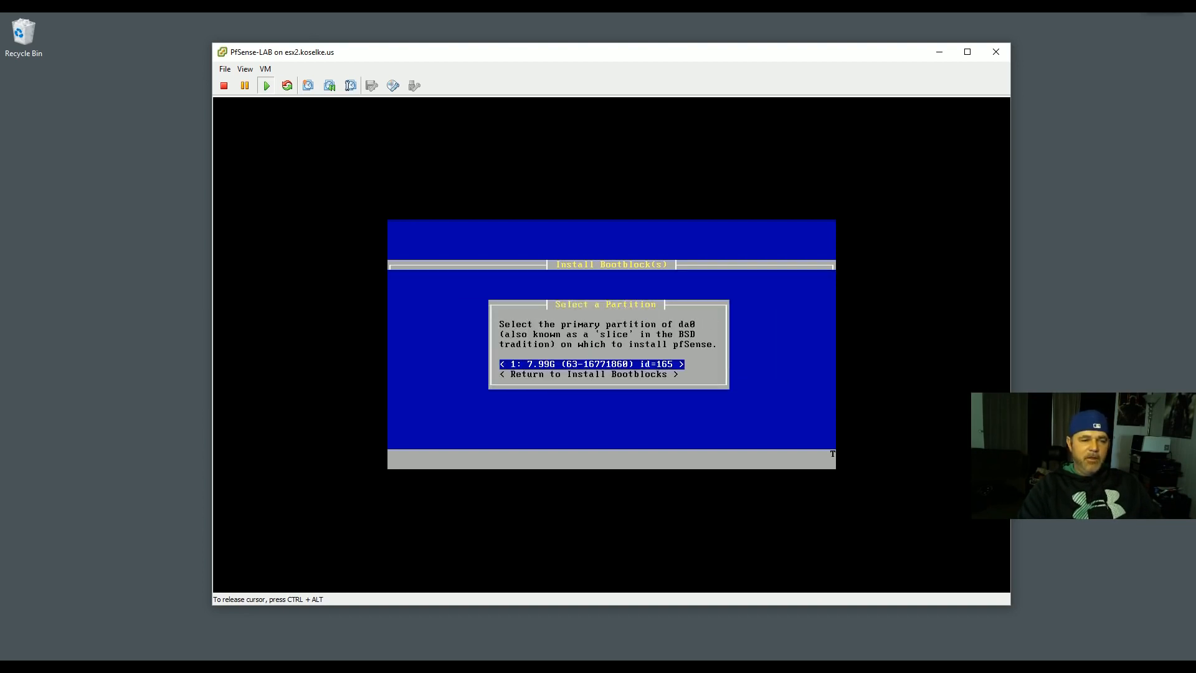
# - Select the 7.99G primary partition #1 and format it for pfSense
pyautogui.press('Return')
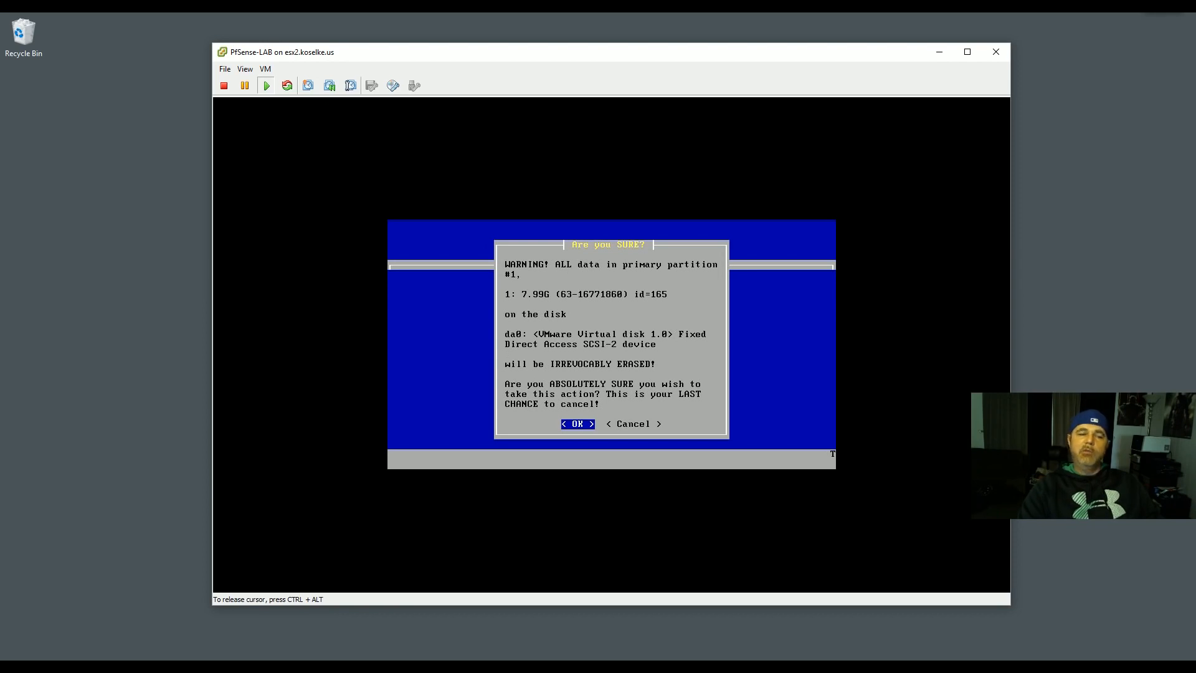
pyautogui.press('Return')
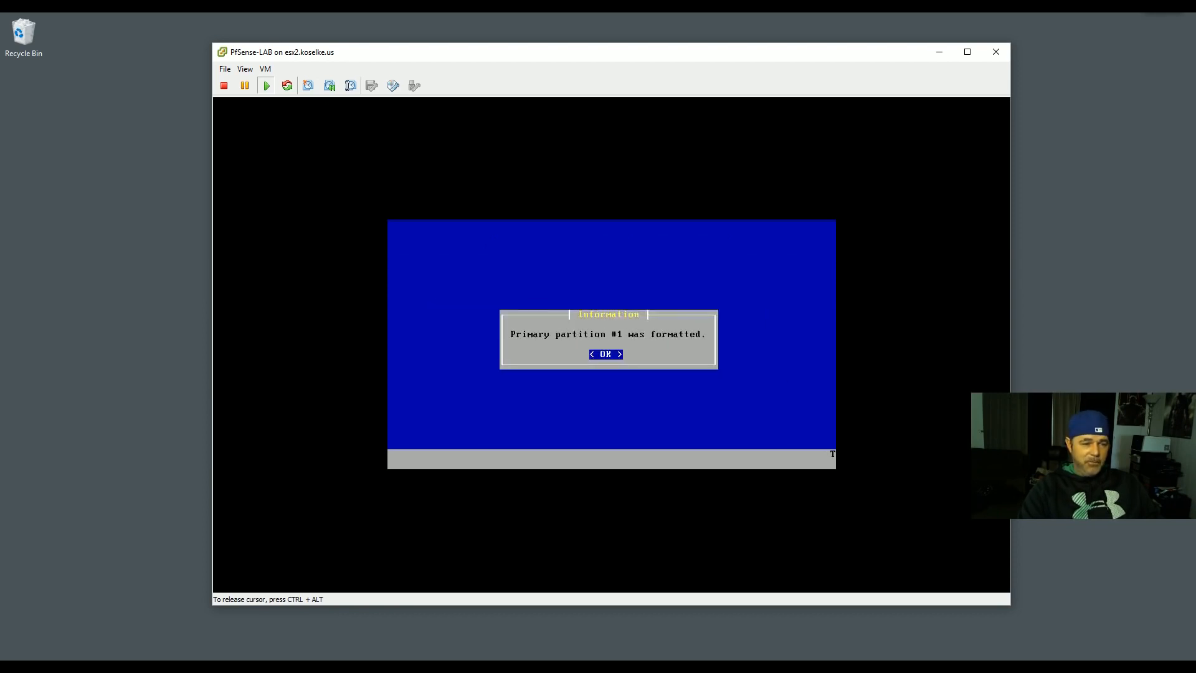
pyautogui.press('Return')
pyautogui.press('Tab')
pyautogui.press('Tab')
pyautogui.press('Tab')
pyautogui.press('Tab')
pyautogui.press('Tab')
pyautogui.press('Tab')
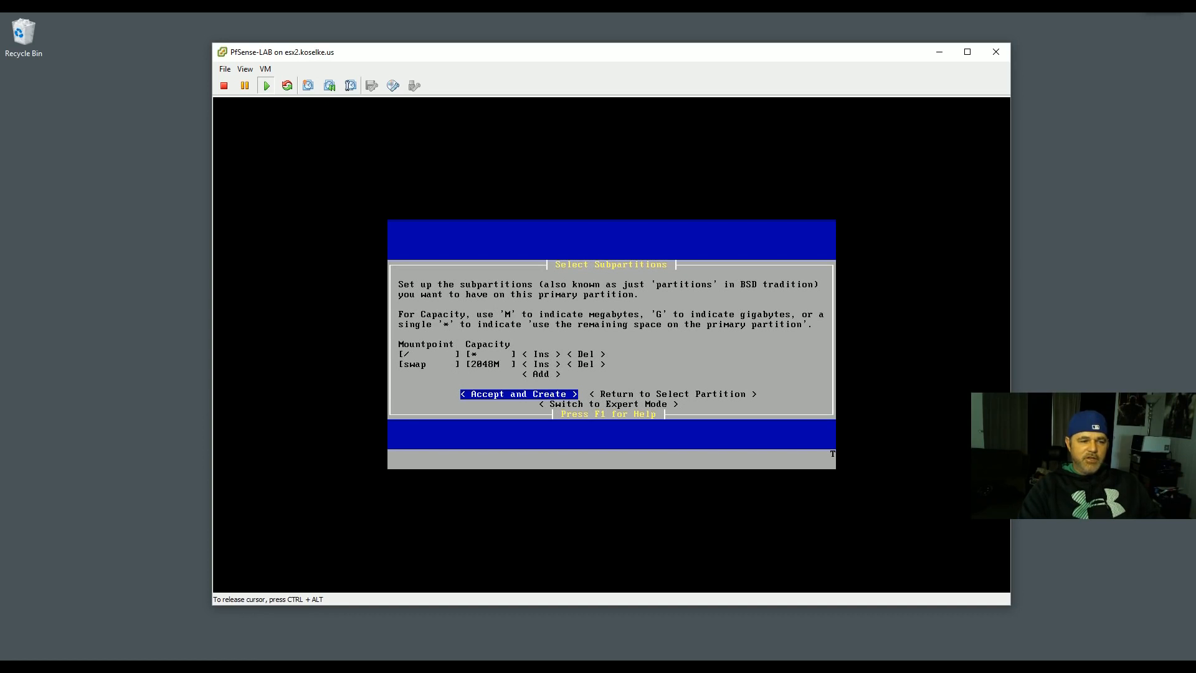
# - Accept the default / and 2048M swap subpartitions, then release input from the VM console
pyautogui.press('Return')
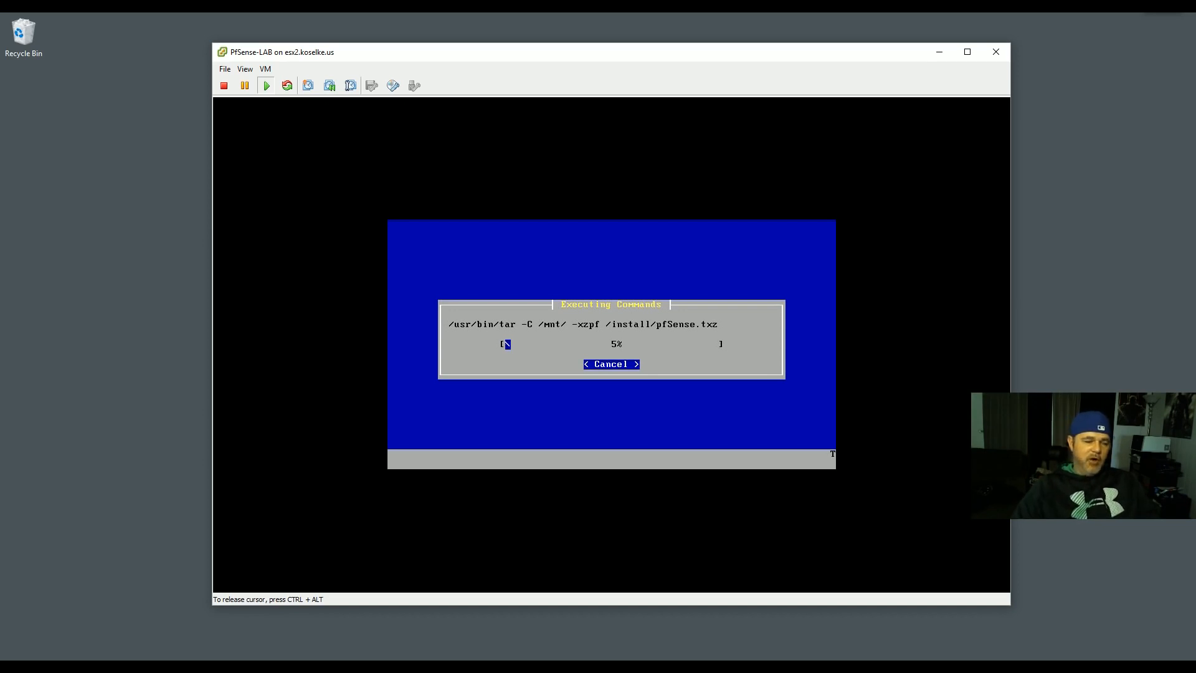
pyautogui.hotkey('ctrl', 'alt')
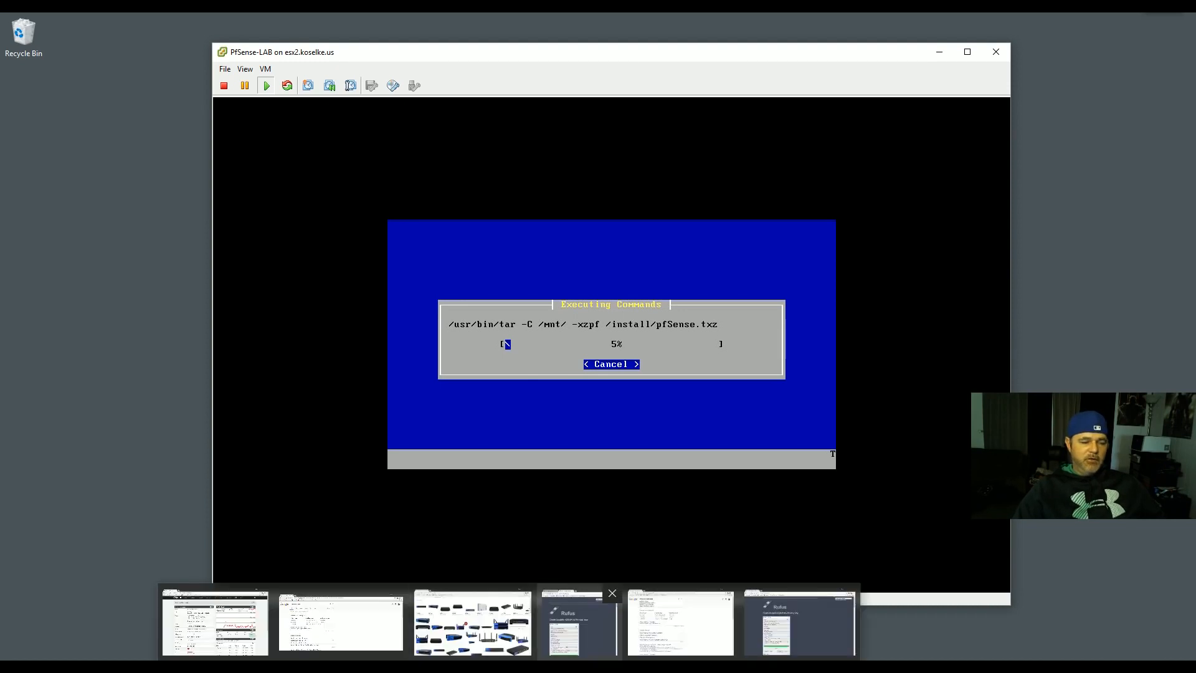
# - Switch to Chrome and rerun the 'internal ip address ranges' Google search
pyautogui.click(686, 604)
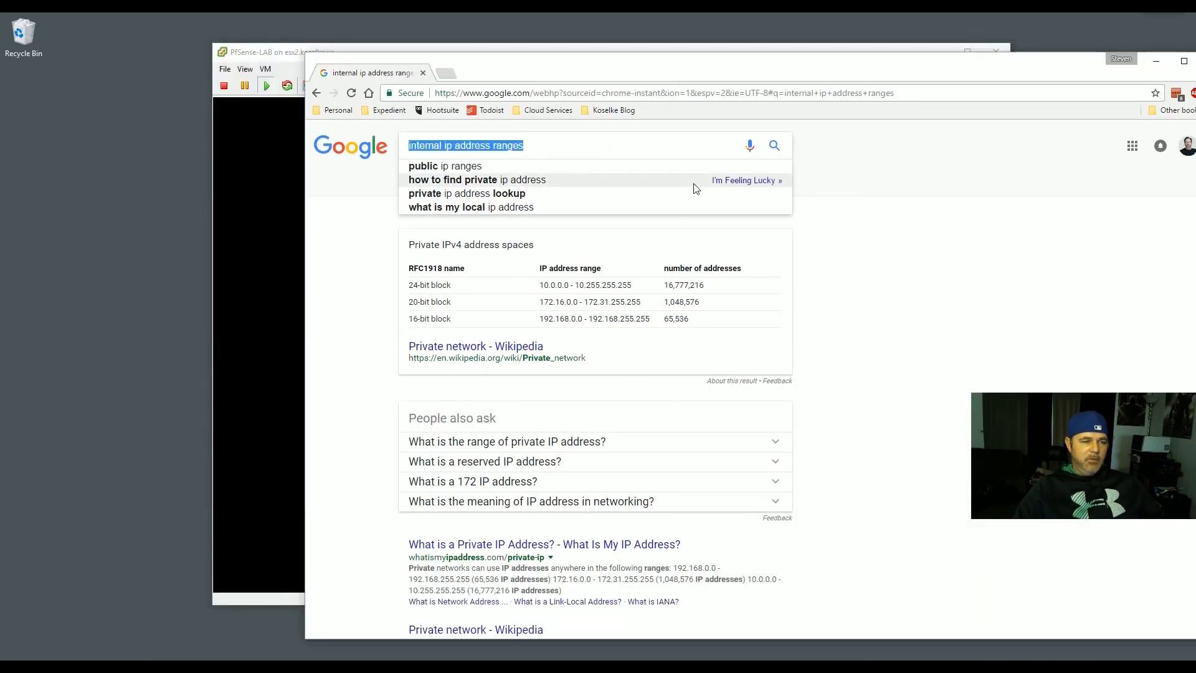
pyautogui.click(921, 294)
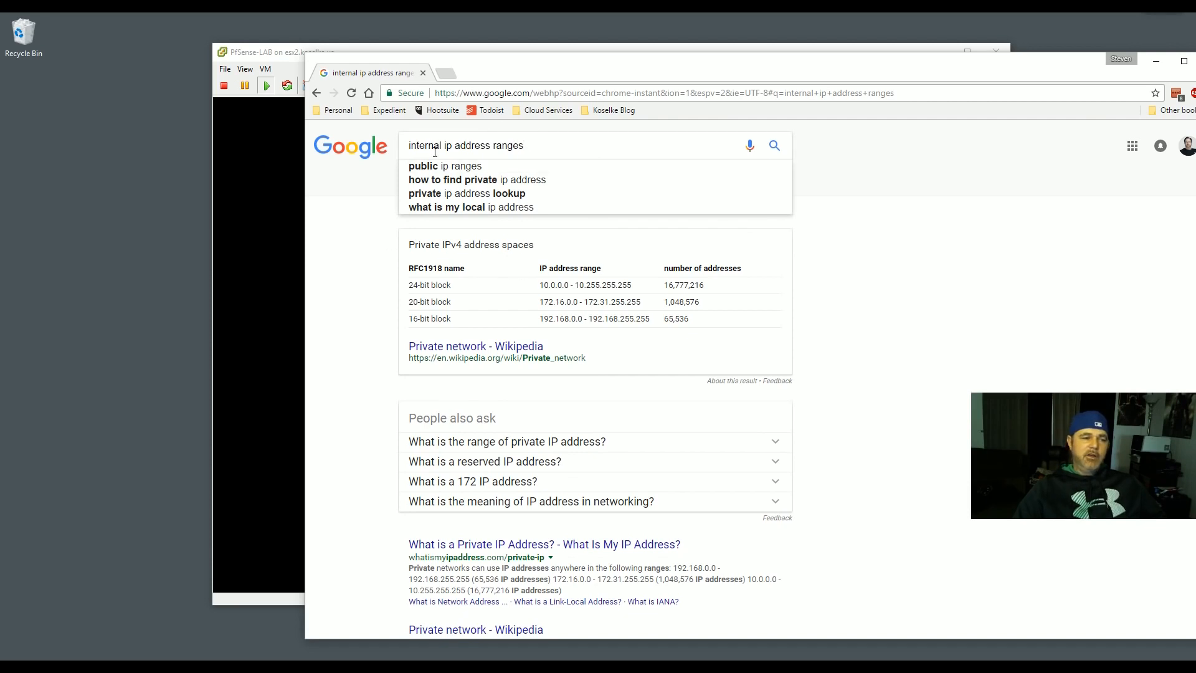
pyautogui.click(534, 148)
pyautogui.press('Return')
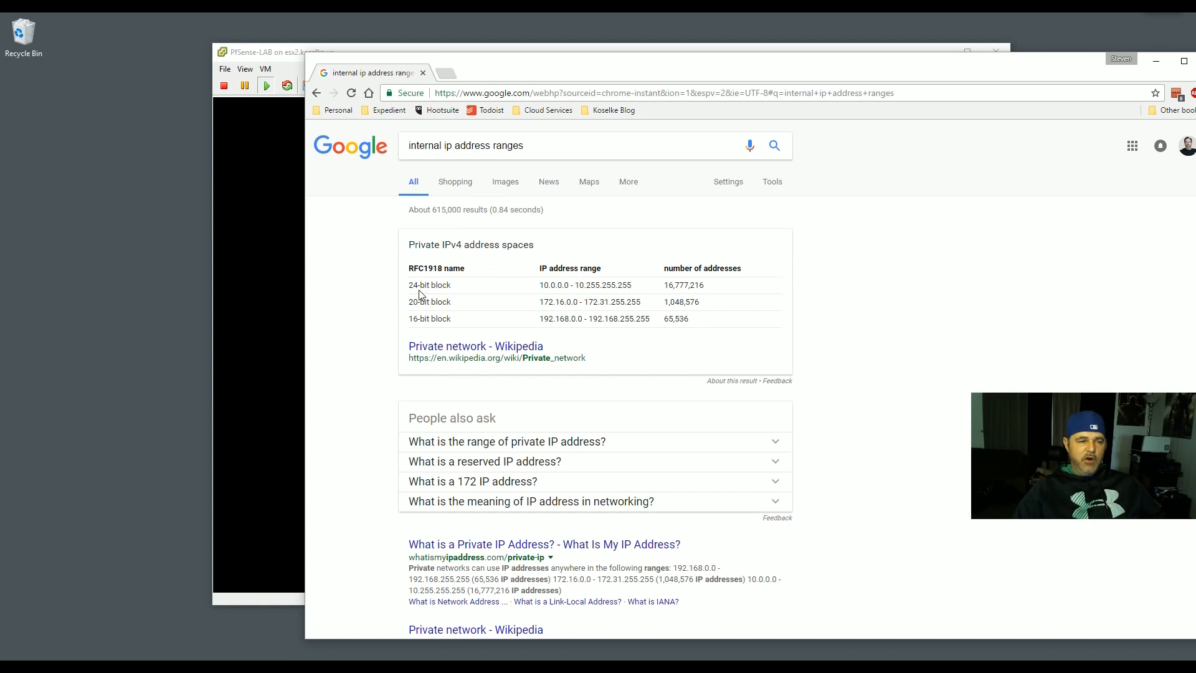
# - Highlight the 192.168.0.0 and 172.16.0.0 private ranges in the results table
pyautogui.moveTo(411, 280); pyautogui.dragTo(692, 321)
pyautogui.click(859, 324)
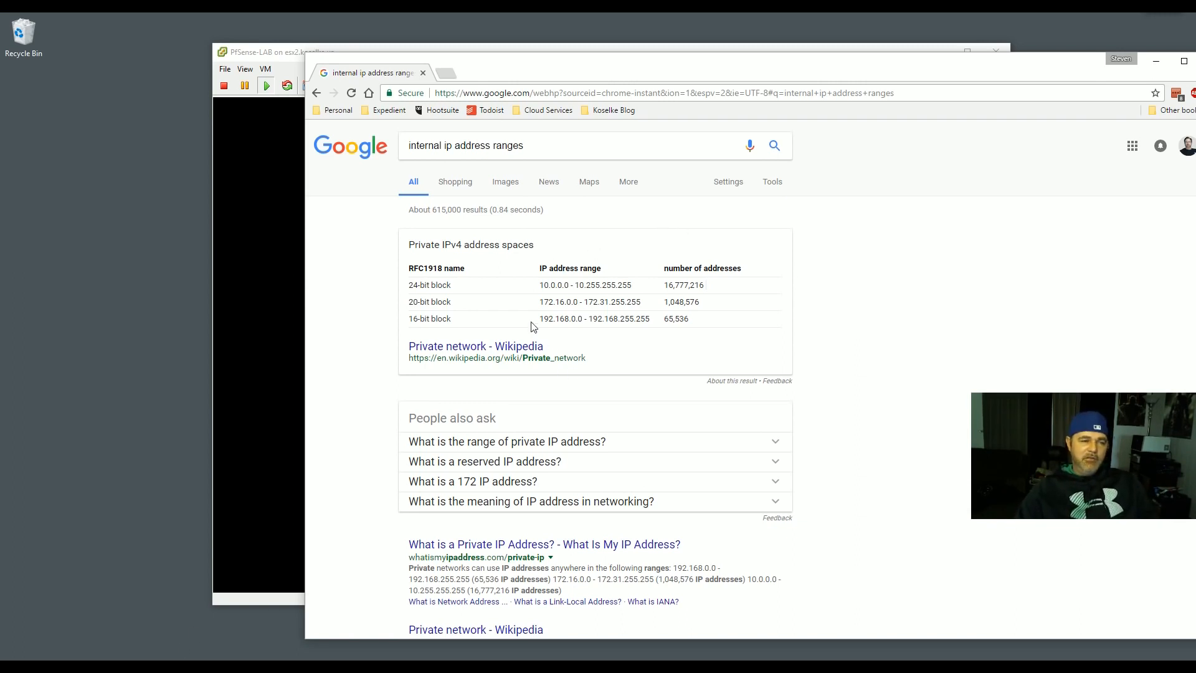
pyautogui.moveTo(540, 319); pyautogui.dragTo(634, 319)
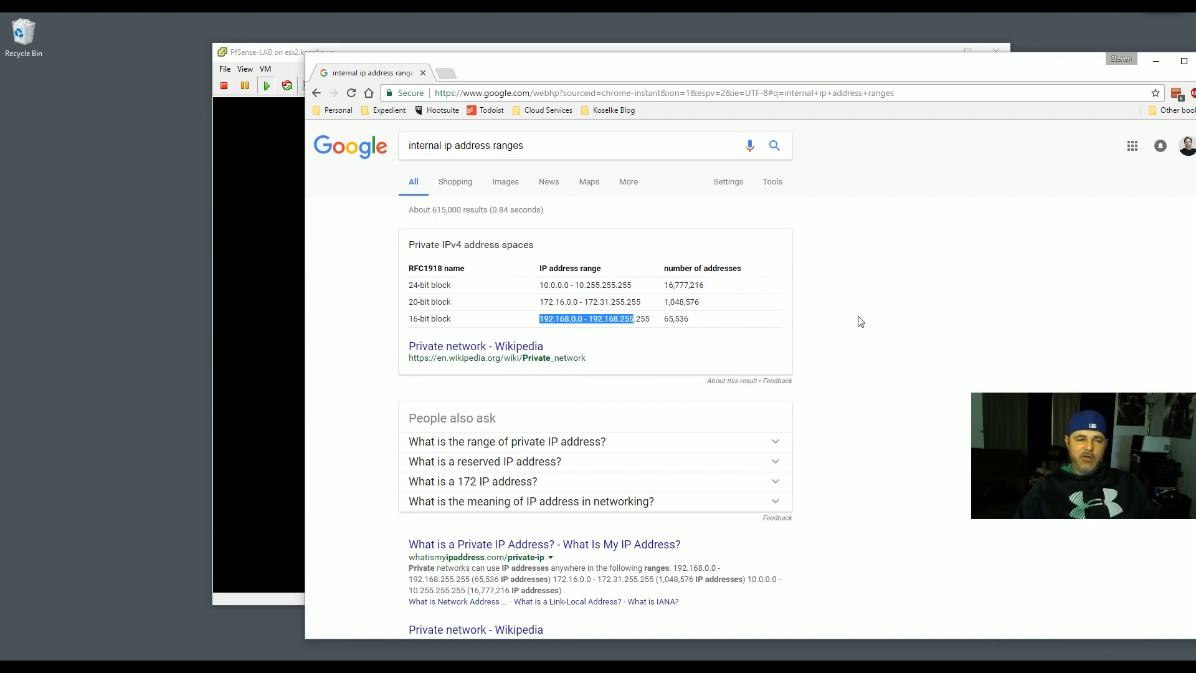
pyautogui.click(546, 300)
pyautogui.moveTo(545, 300); pyautogui.dragTo(572, 319)
pyautogui.click(572, 302)
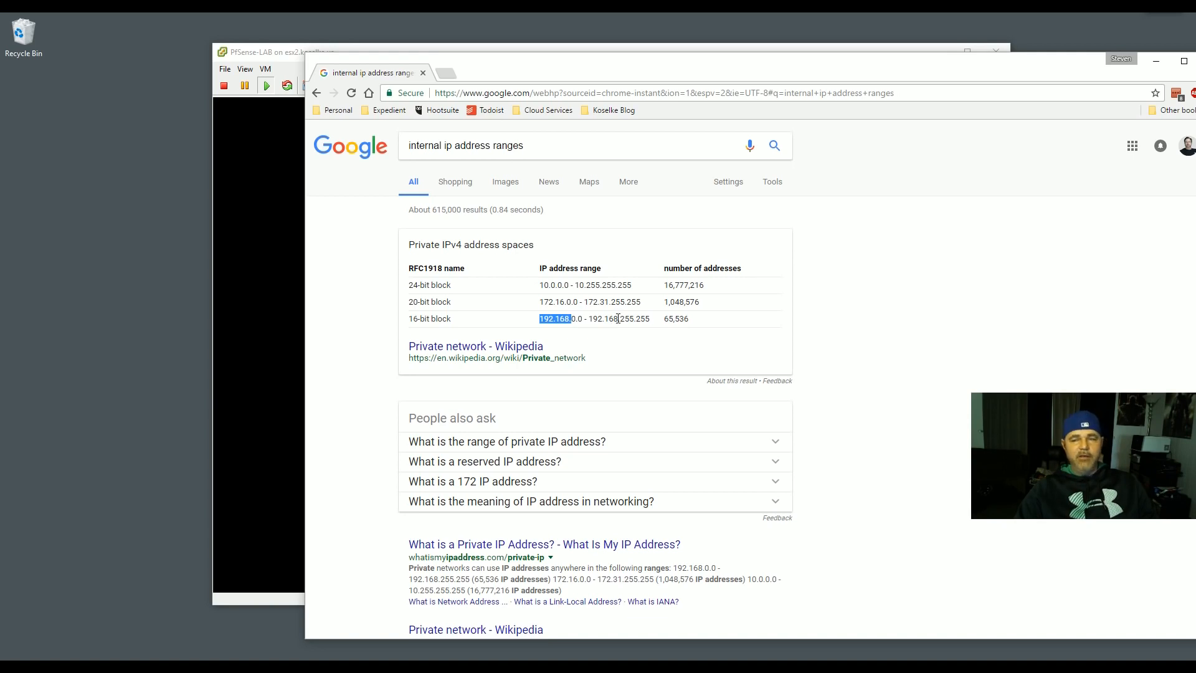
pyautogui.click(585, 320)
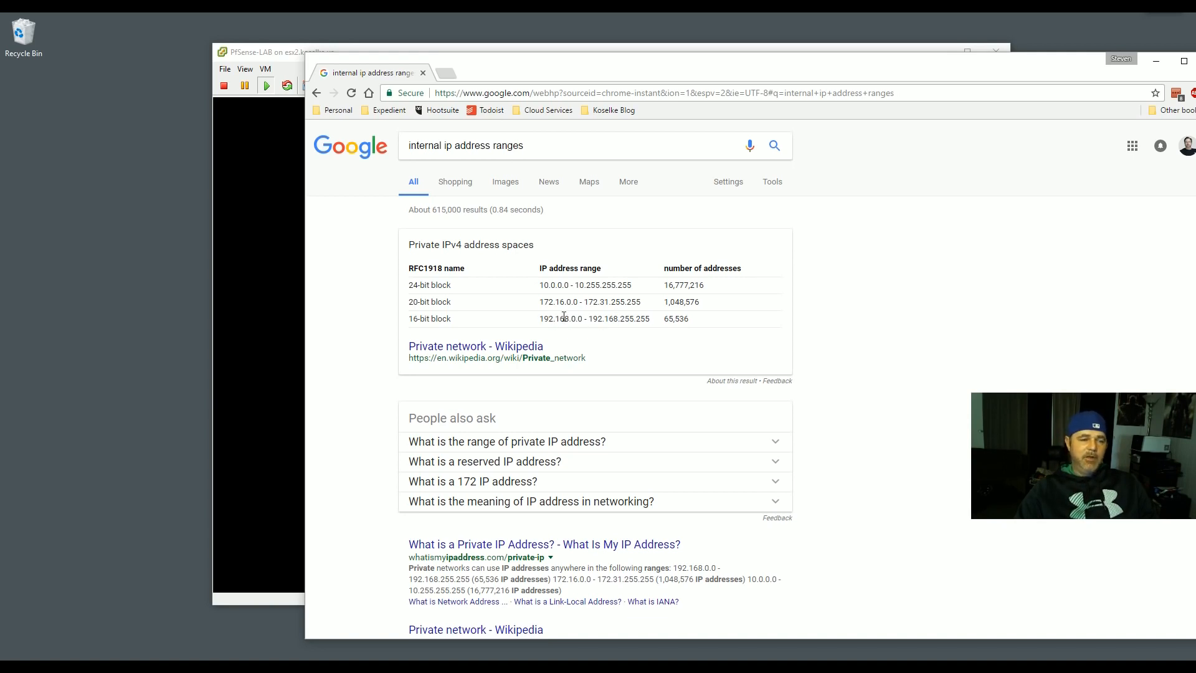
# - Open Command Prompt and run ipconfig, showing 172.16.1.100, mask 255.255.255.128, gateway 172.16.1.126
pyautogui.click(125, 667)
pyautogui.write('cmd')
pyautogui.press('Return')
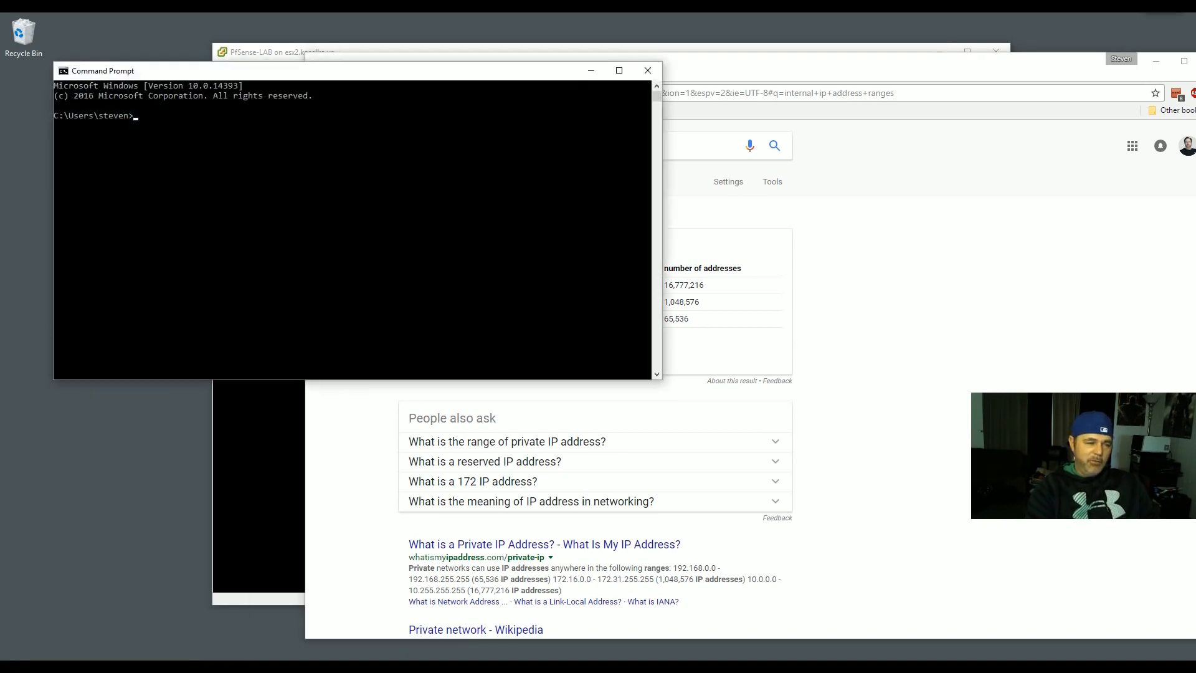
pyautogui.write('ipcn')
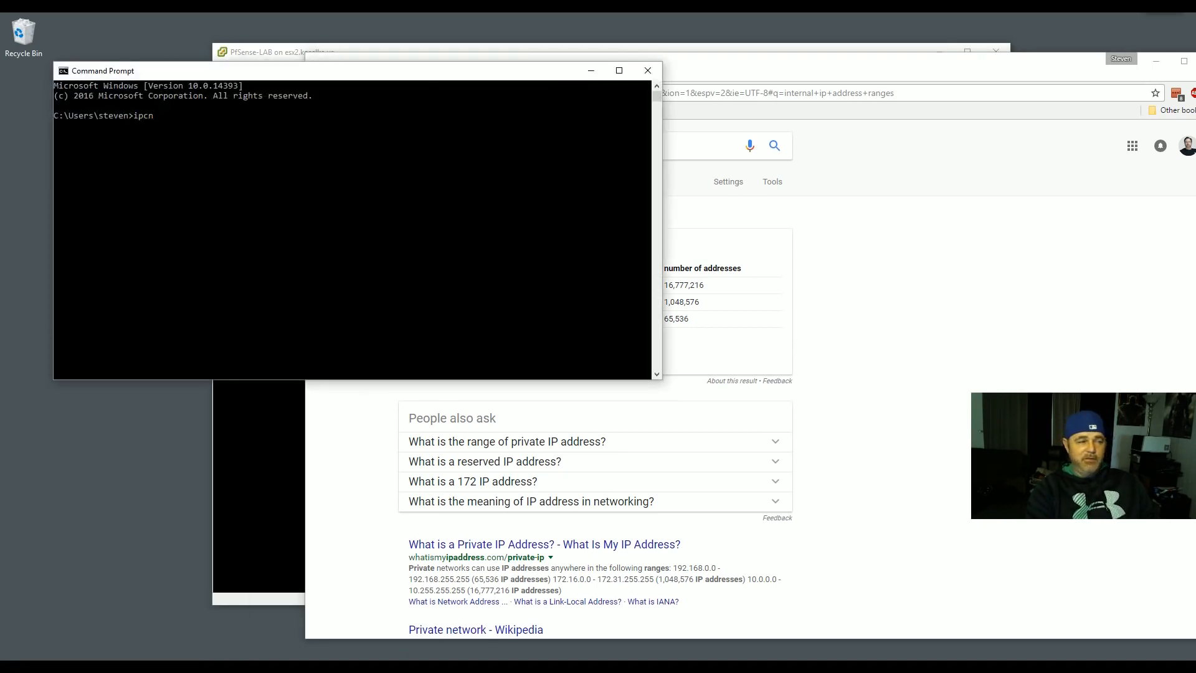
pyautogui.press('BackSpace')
pyautogui.write('onfig')
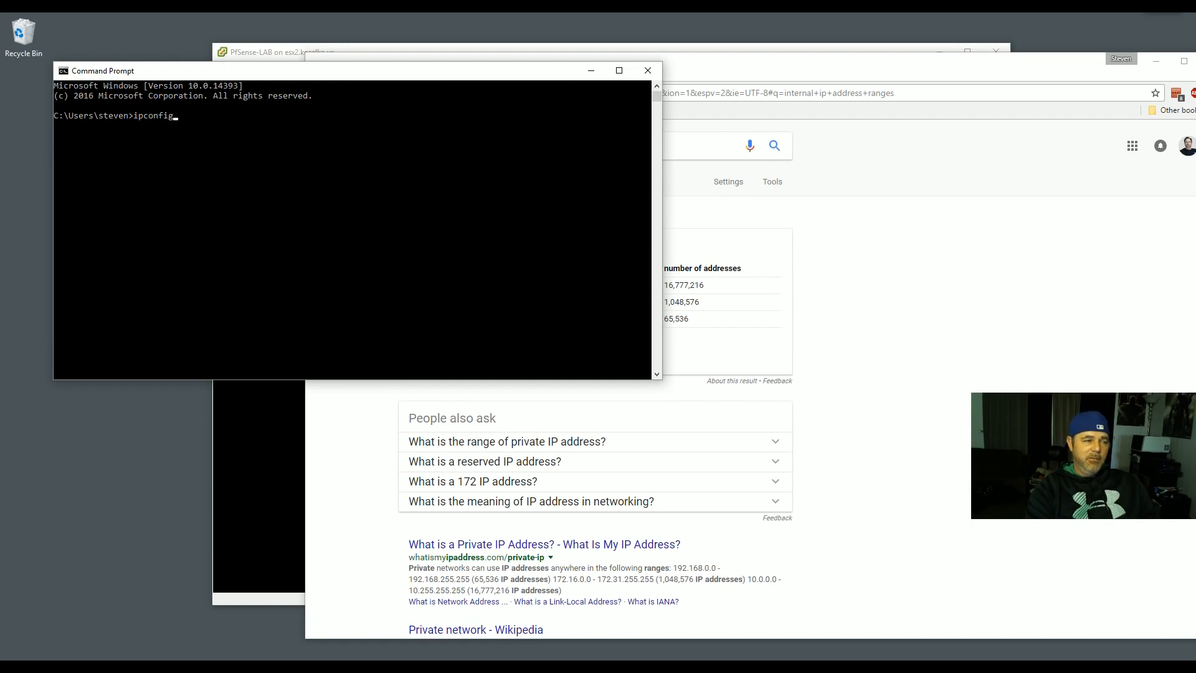
pyautogui.press('Return')
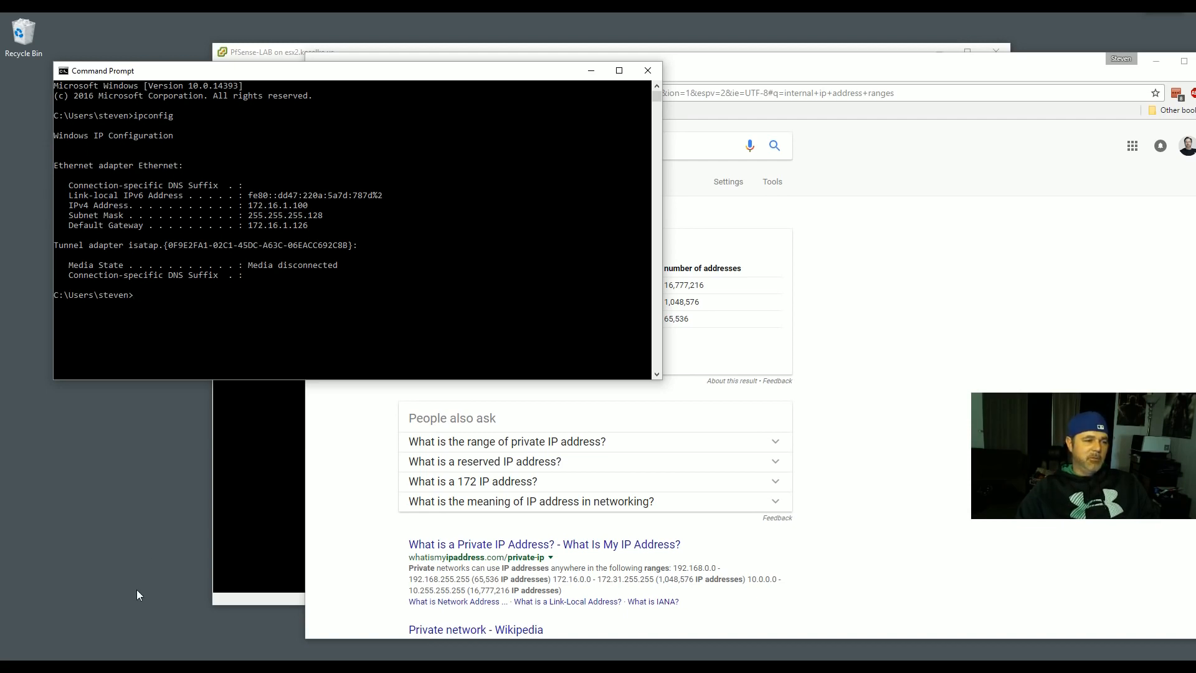
pyautogui.press('super')
# - Launch Notepad and shorten its window to keep the ipconfig output visible
pyautogui.write('text')
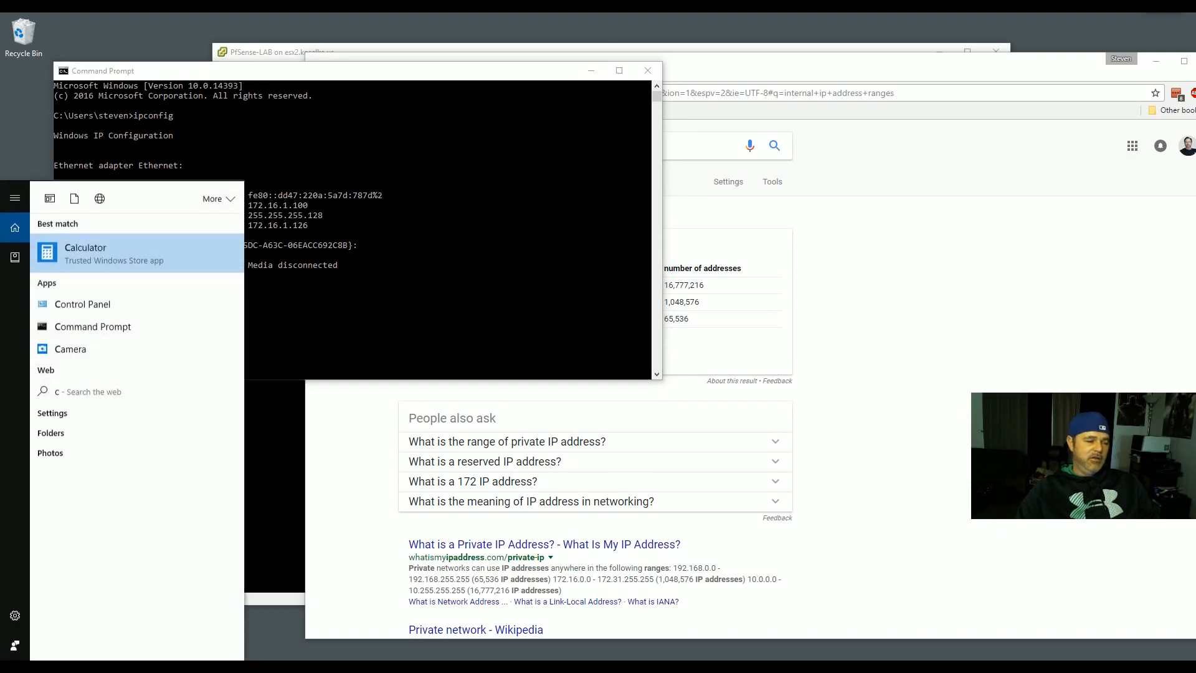
pyautogui.press('Return')
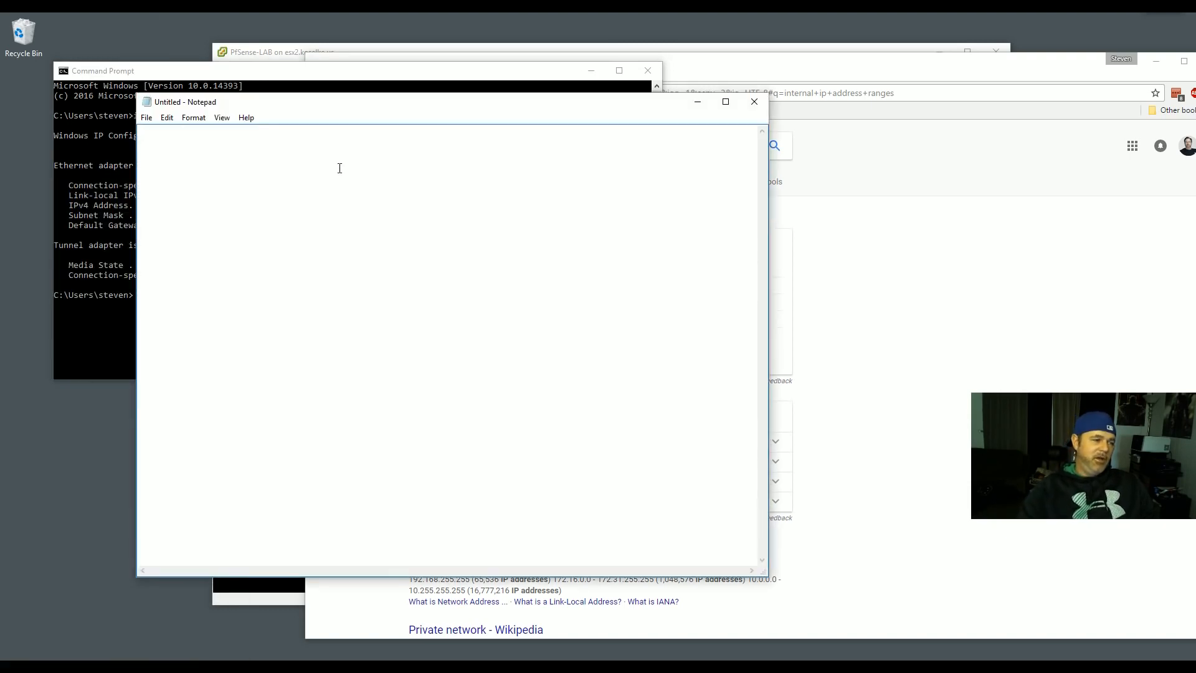
pyautogui.moveTo(324, 100); pyautogui.dragTo(321, 229)
# - Type the range 172.16.1.1-- 172.16.1.126, then 172.16.1.1 and mask 255.255.255.128
pyautogui.write('1')
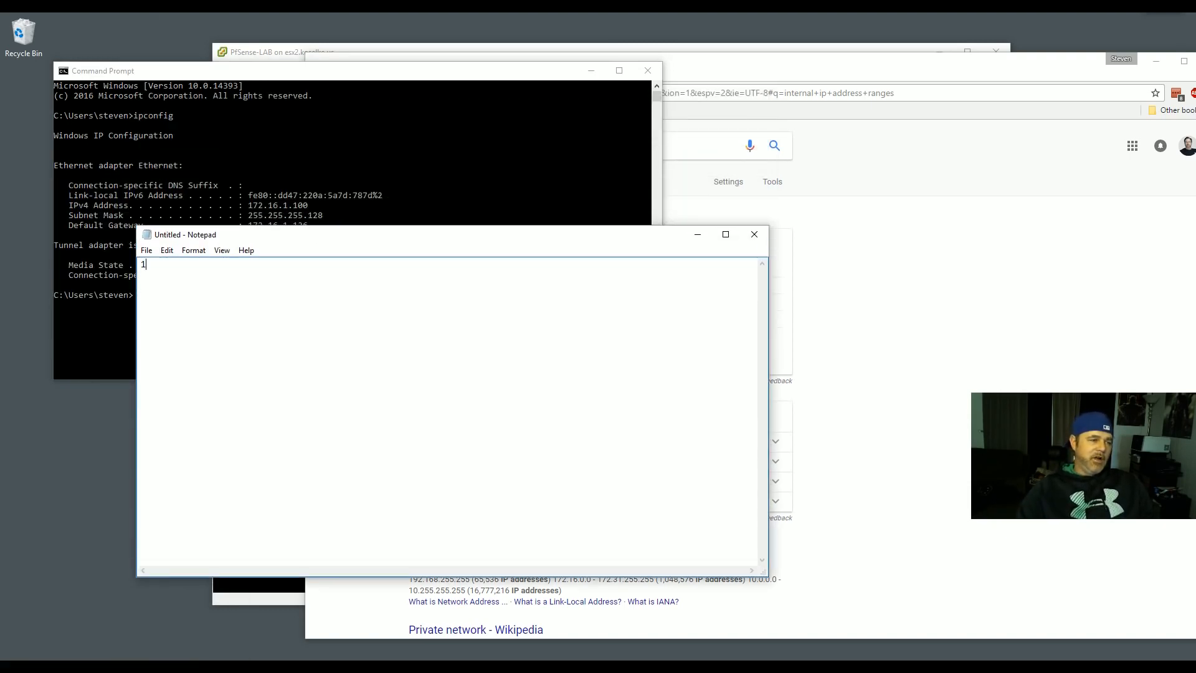
pyautogui.write('72.16.1.1')
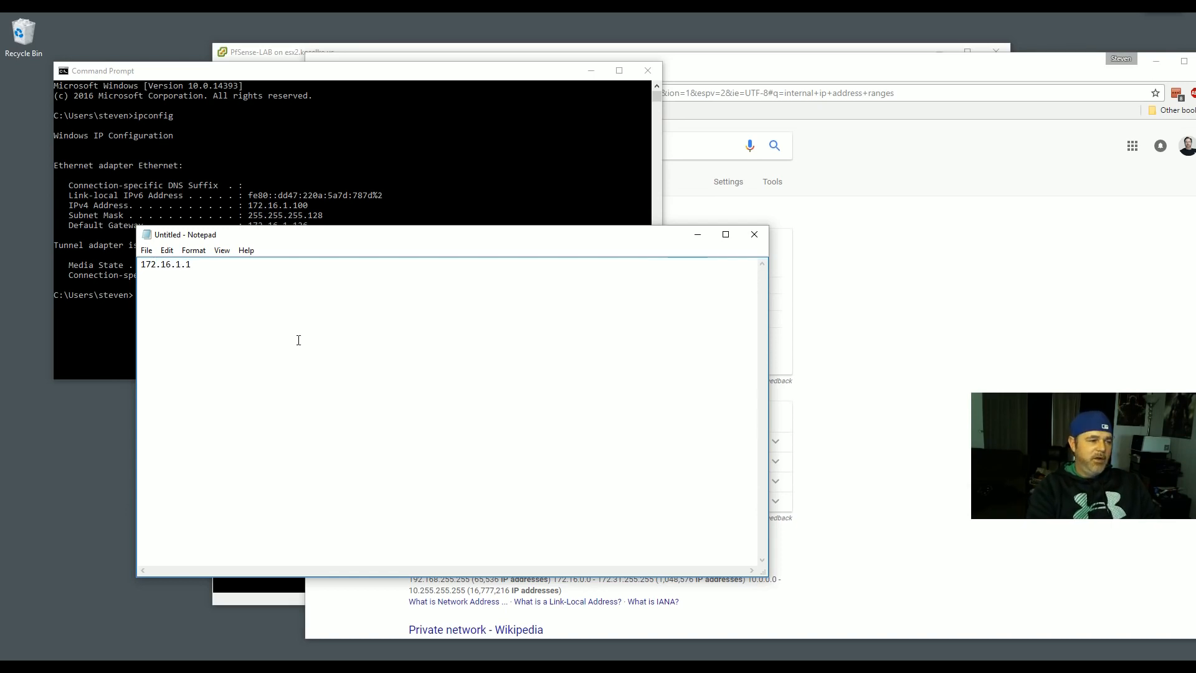
pyautogui.write('-- 172.16.')
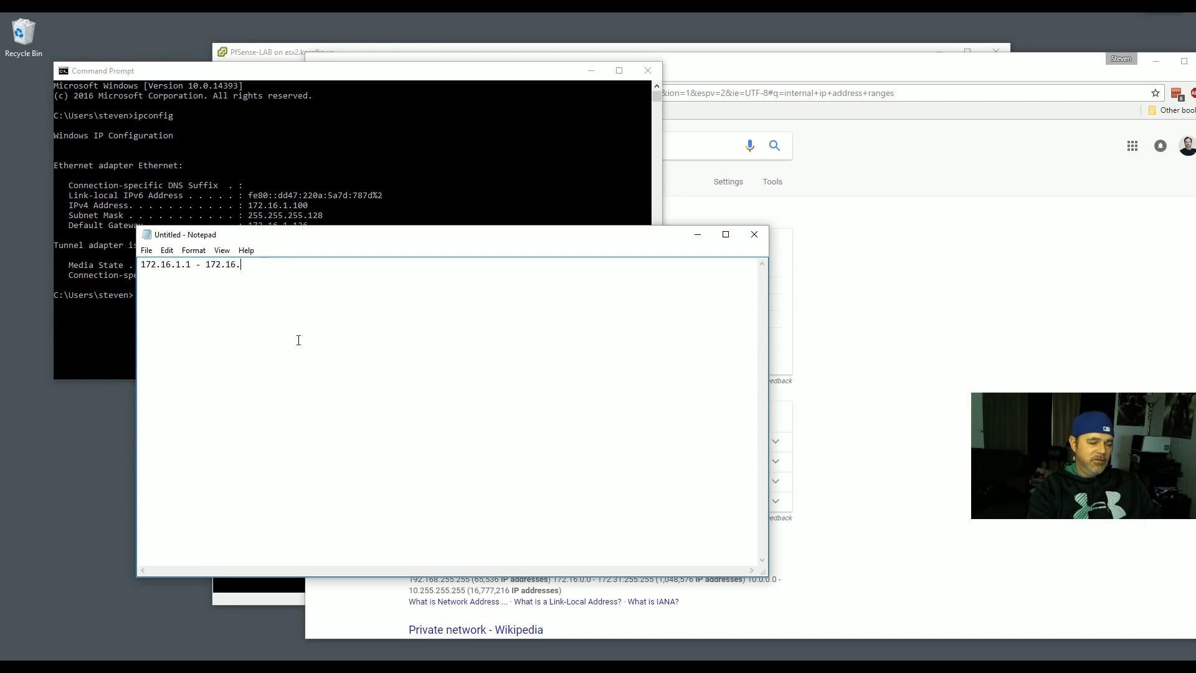
pyautogui.write('1.126')
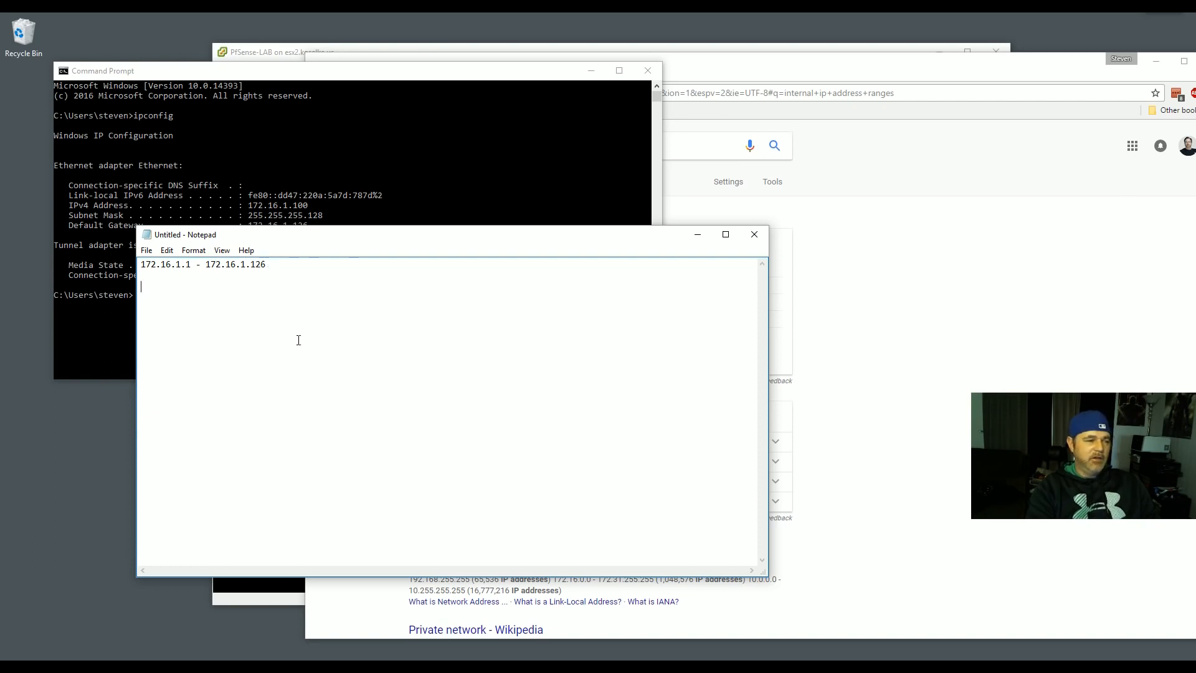
pyautogui.press('Return')
pyautogui.press('Return')
pyautogui.write('172.')
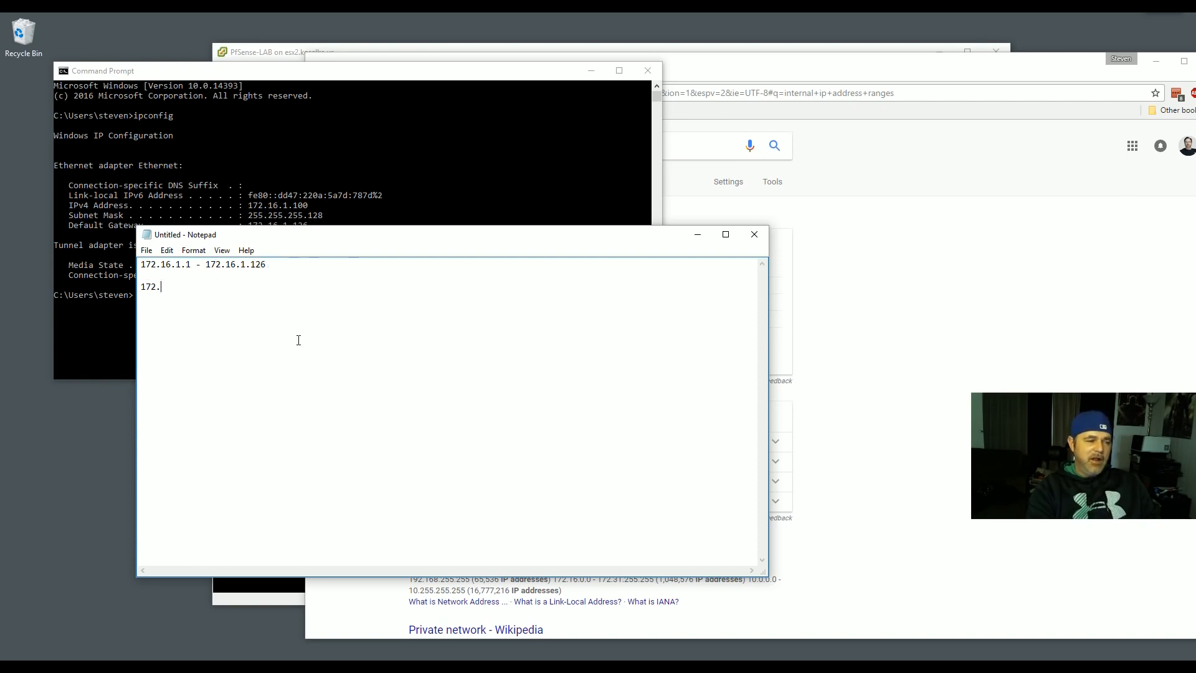
pyautogui.write('16.1.1')
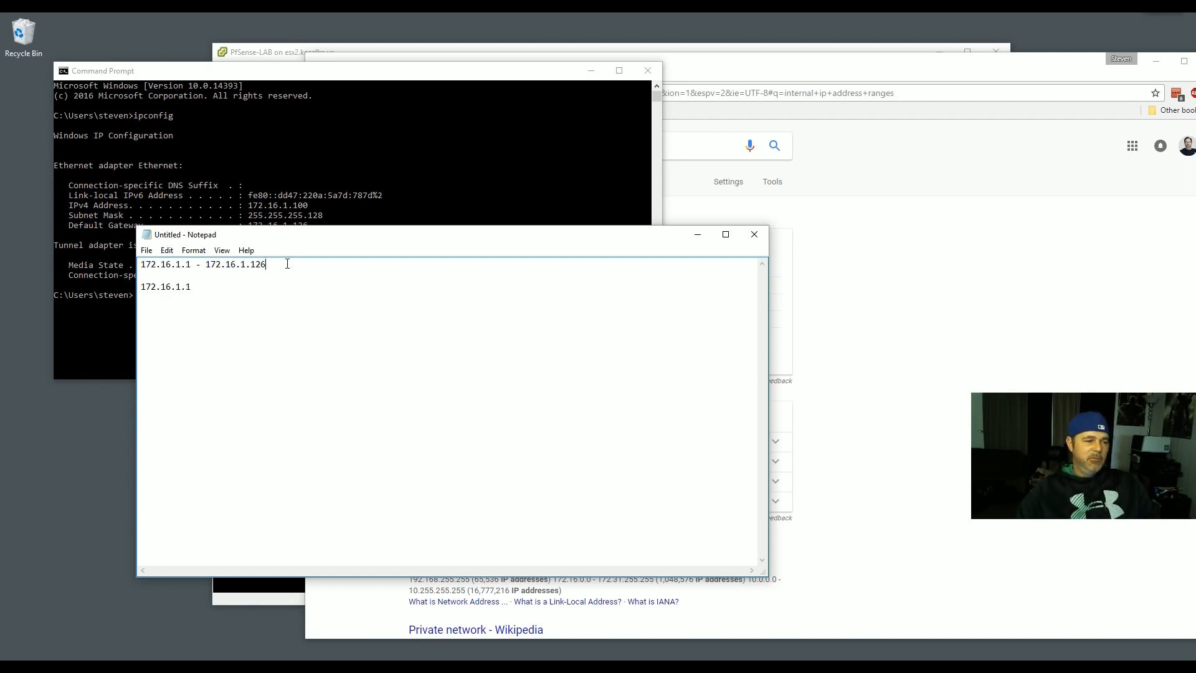
pyautogui.press('Return')
pyautogui.write('255.255.255.128')
pyautogui.press('Return')
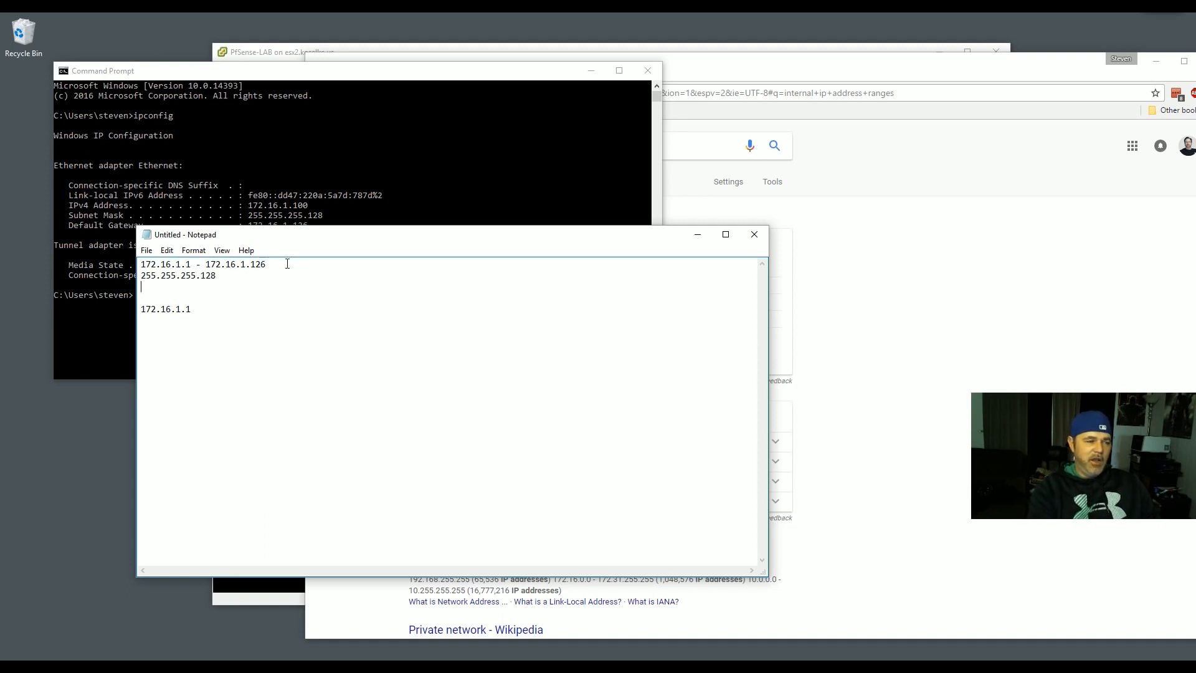
# - Remove a blank line, add a 'GW/Firewall' note, then erase all the notes
pyautogui.moveTo(185, 265)
pyautogui.mouseDown()
pyautogui.moveTo(267, 265)
pyautogui.moveTo(191, 265)
pyautogui.mouseUp()
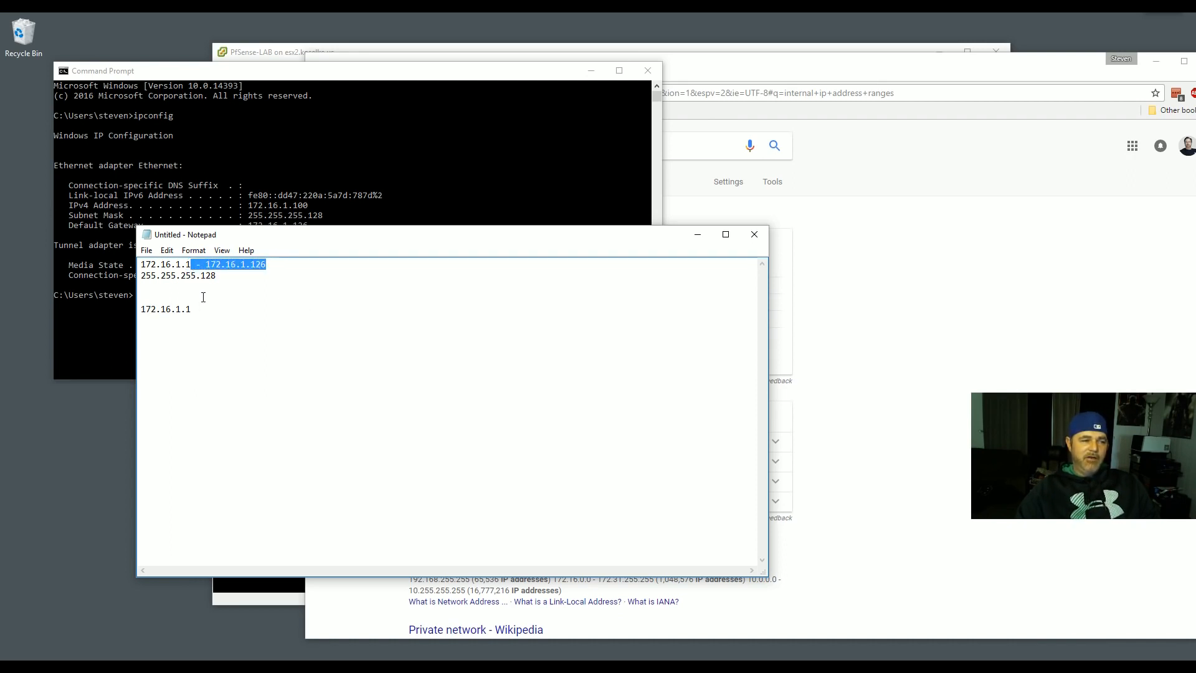
pyautogui.click(199, 292)
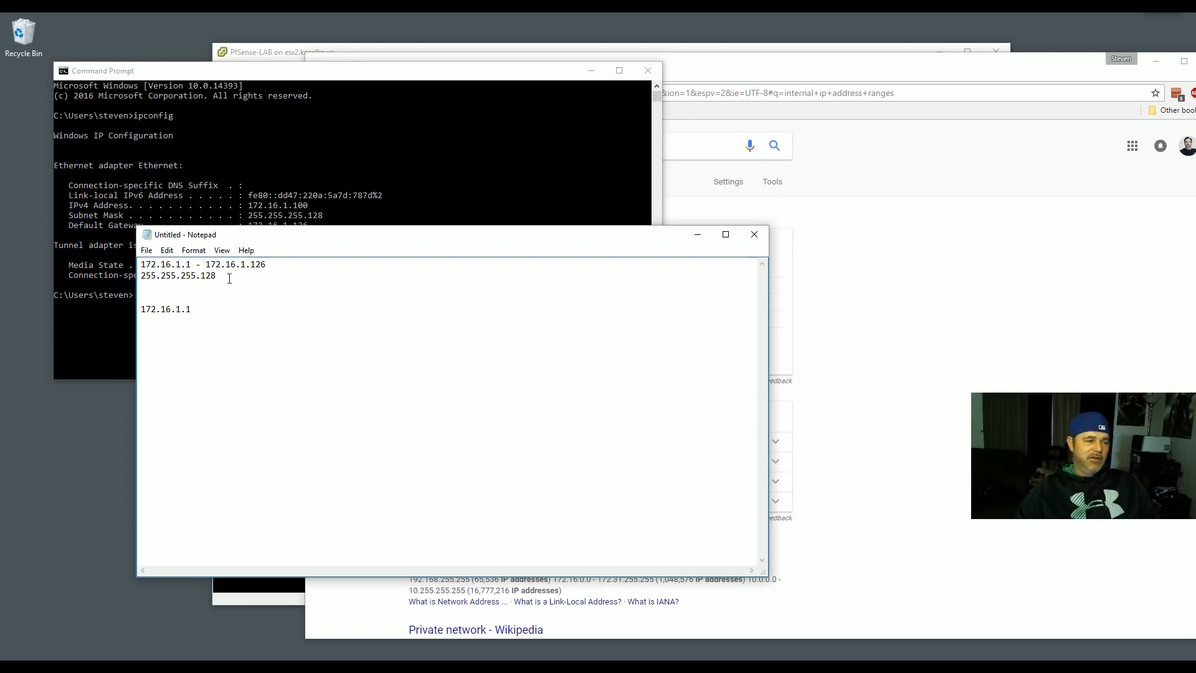
pyautogui.moveTo(191, 310); pyautogui.dragTo(137, 308)
pyautogui.click(183, 300)
pyautogui.press('Delete')
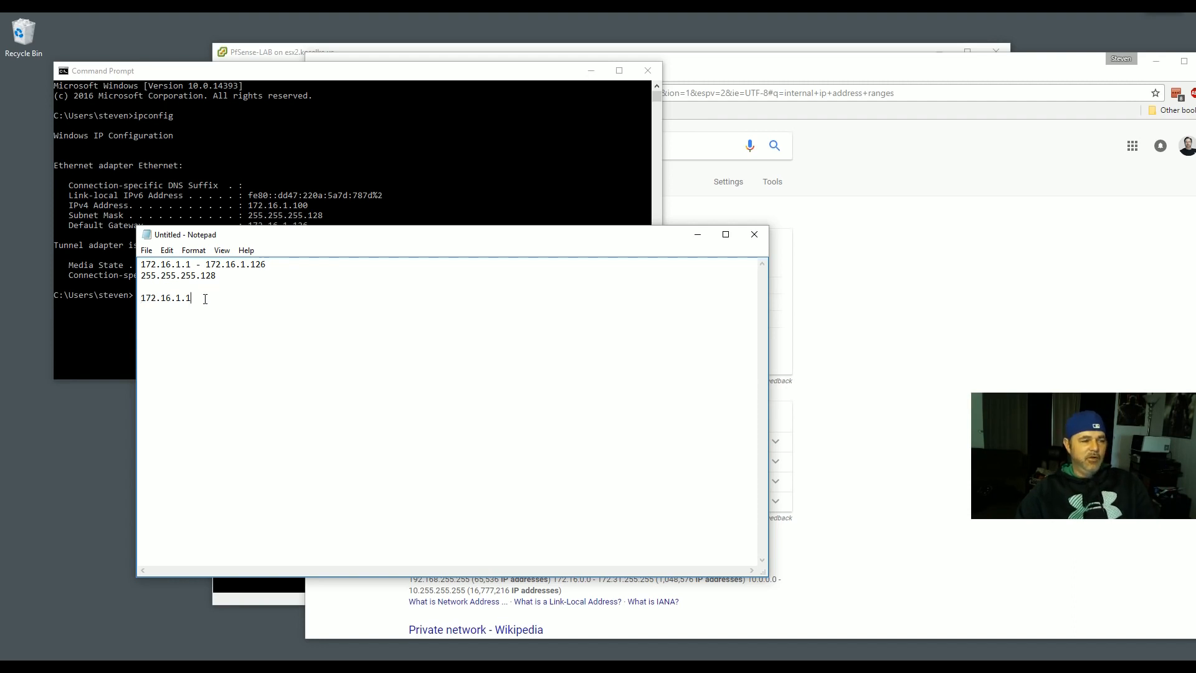
pyautogui.write('GW/')
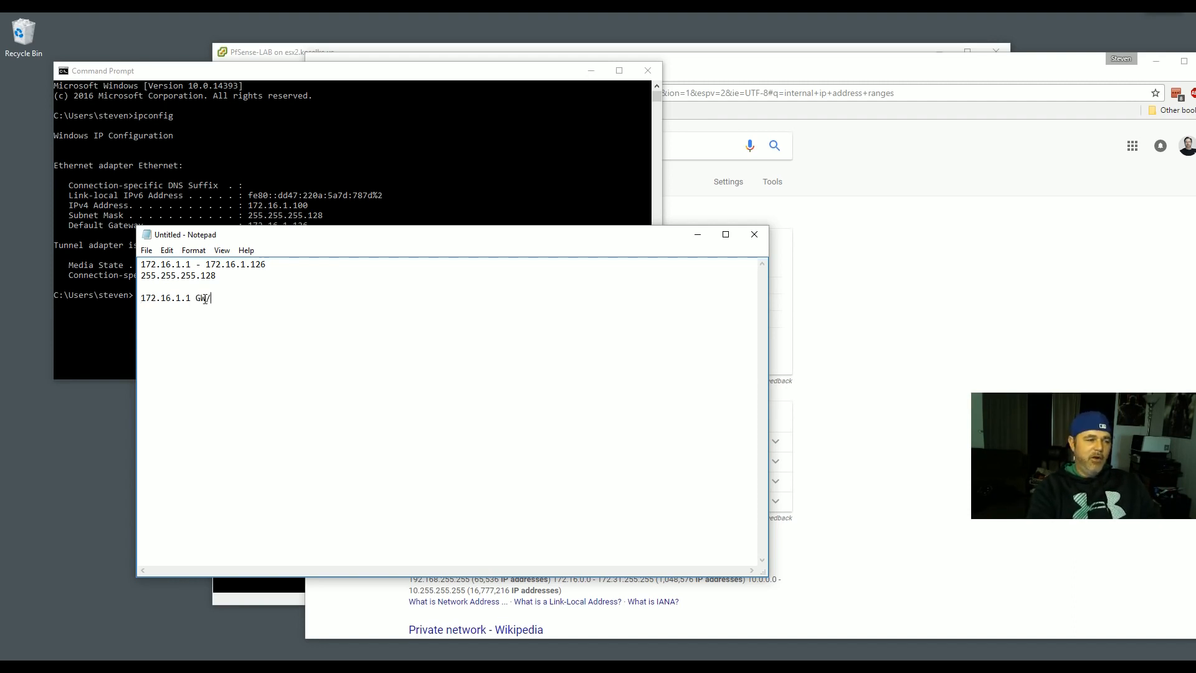
pyautogui.write('Firewall')
pyautogui.press('Return')
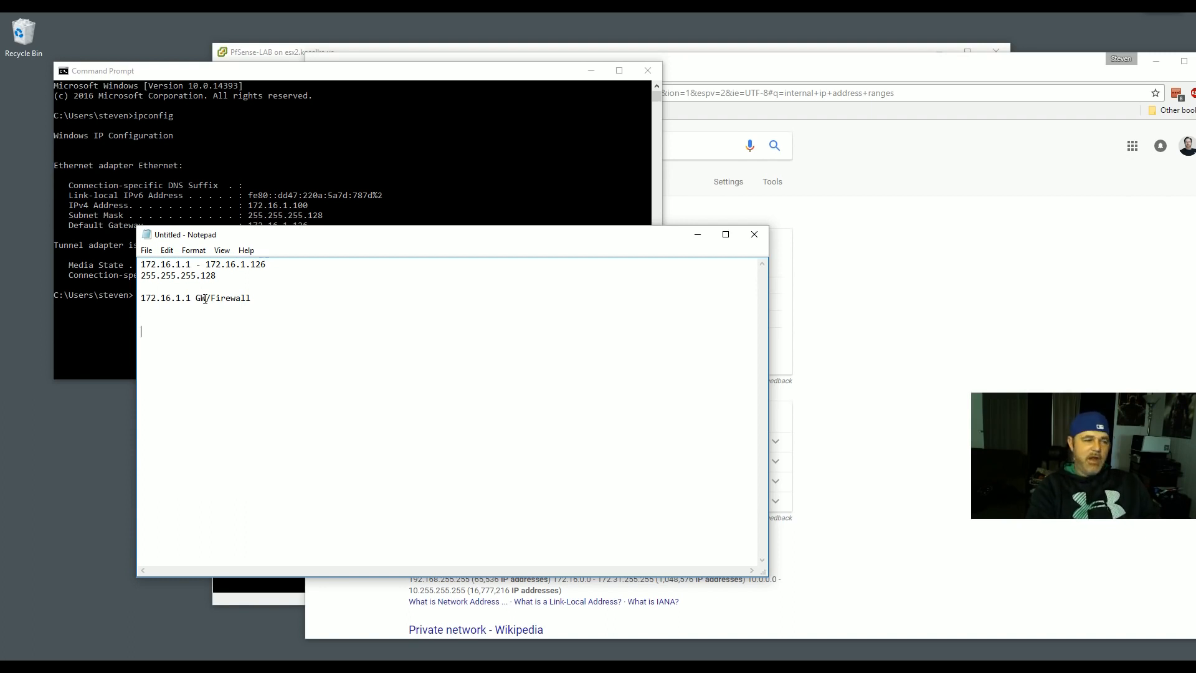
pyautogui.hotkey('ctrl', 'a')
pyautogui.press('BackSpace')
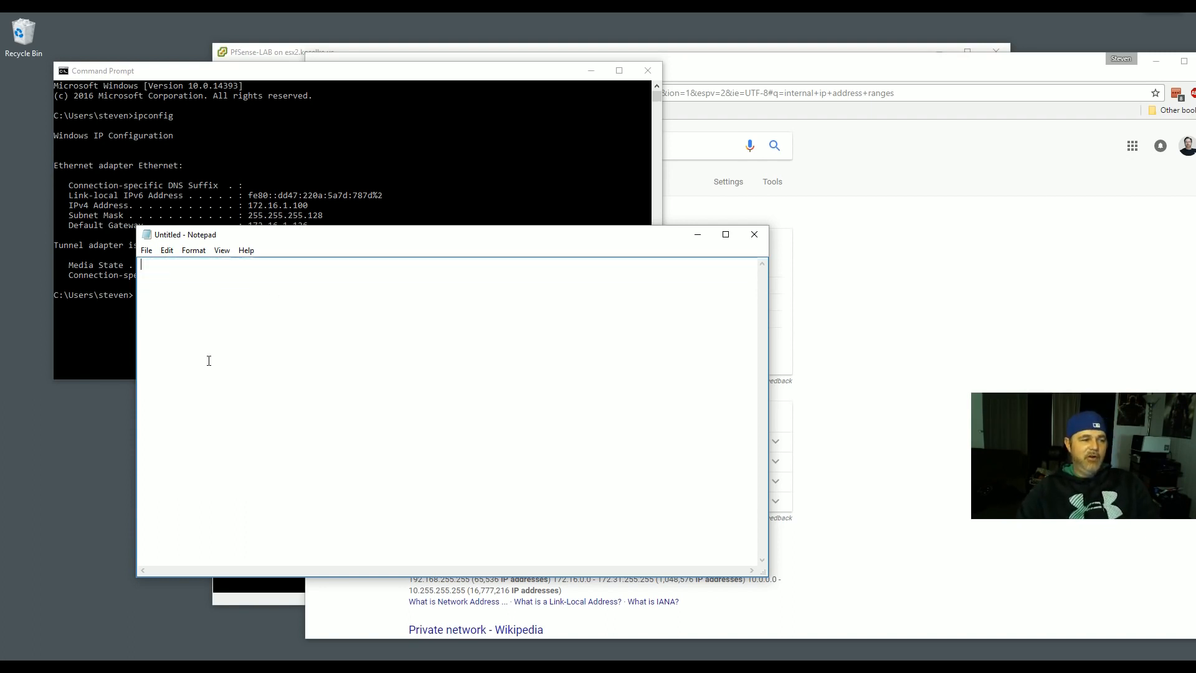
# - Type range 192.168.1.1 - 192.168.1.254, mask 255.255.255.0 and 192.16.1.1 in Notepad
pyautogui.write('192.')
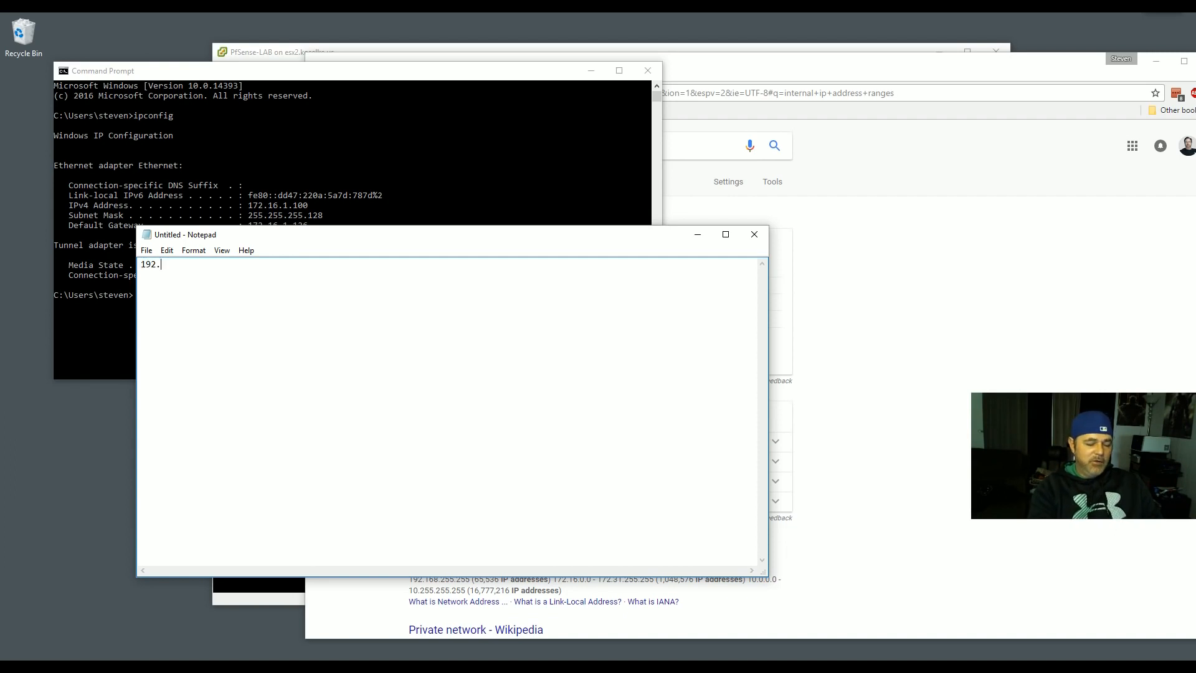
pyautogui.write('168.1.1 - ')
pyautogui.write('192.168.1.2')
pyautogui.write('54 ')
pyautogui.write('255.255.255.0')
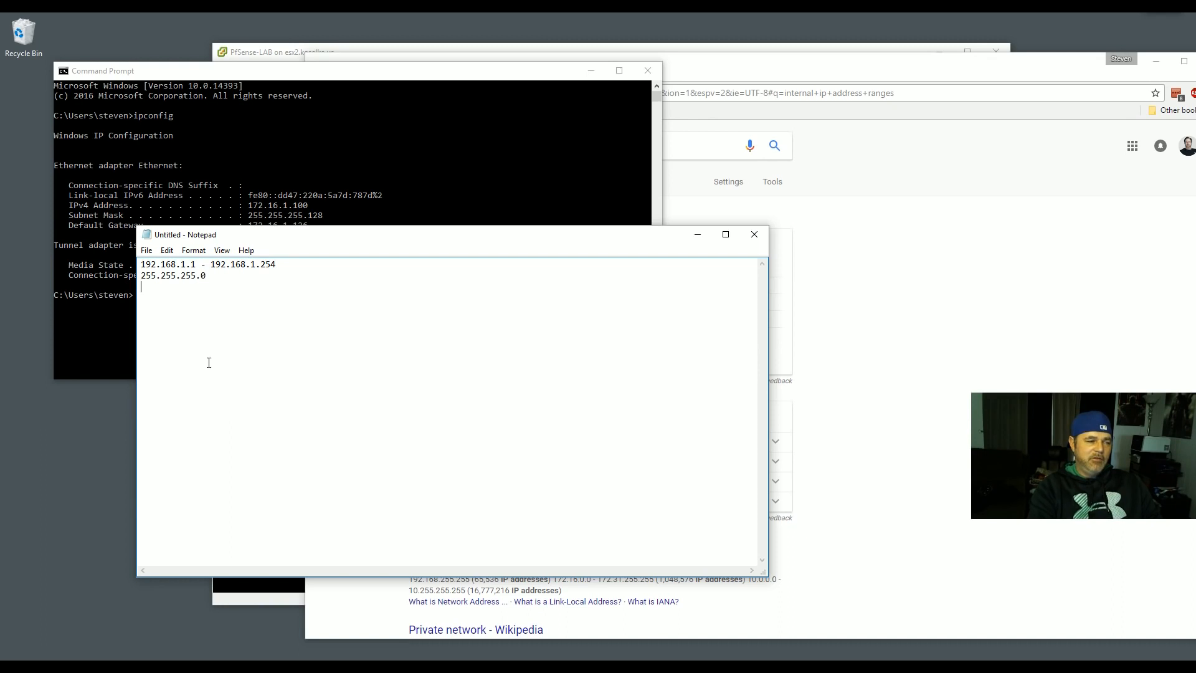
pyautogui.press('Return')
pyautogui.press('Return')
pyautogui.write('192.16')
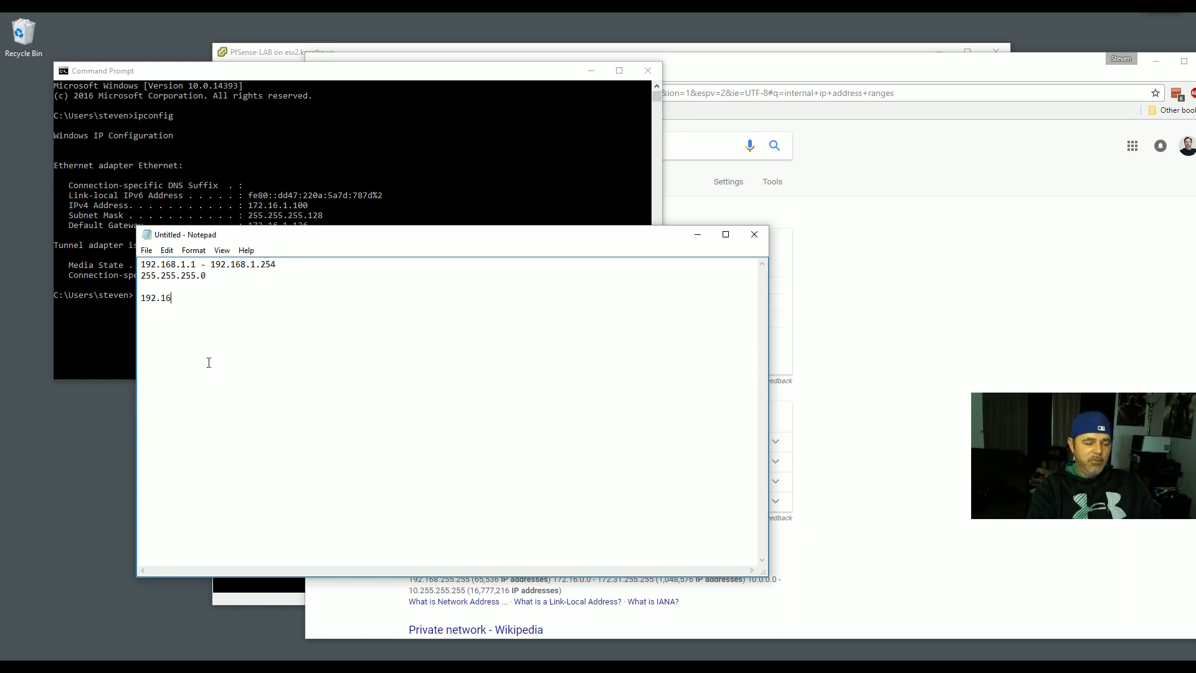
pyautogui.write('.1.1')
pyautogui.press('Return')
pyautogui.press('Return')
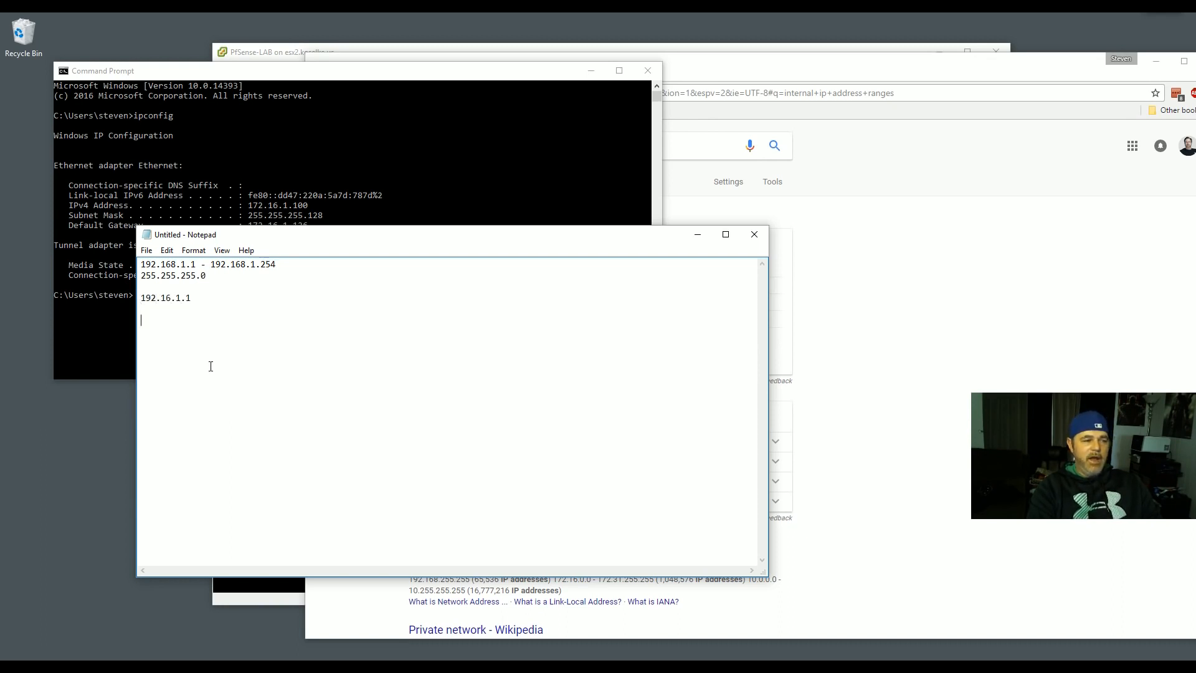
# - Remove the blank line before 192.16.1.1 and close the Command Prompt window
pyautogui.click(143, 288)
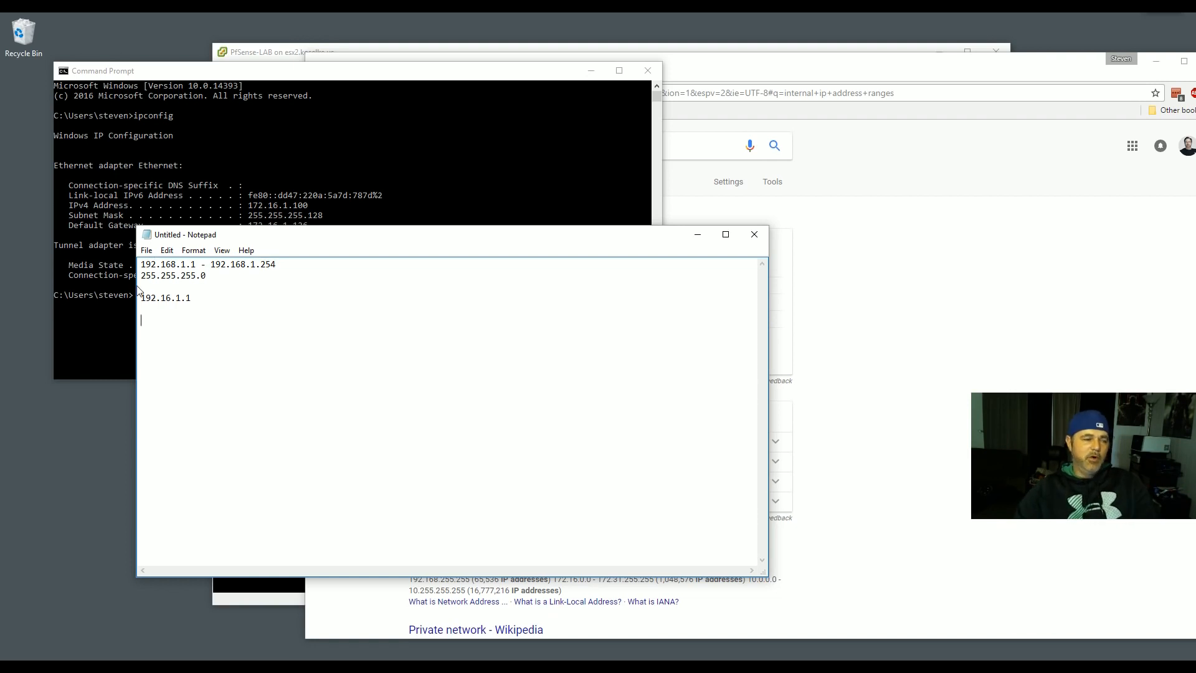
pyautogui.press('Delete')
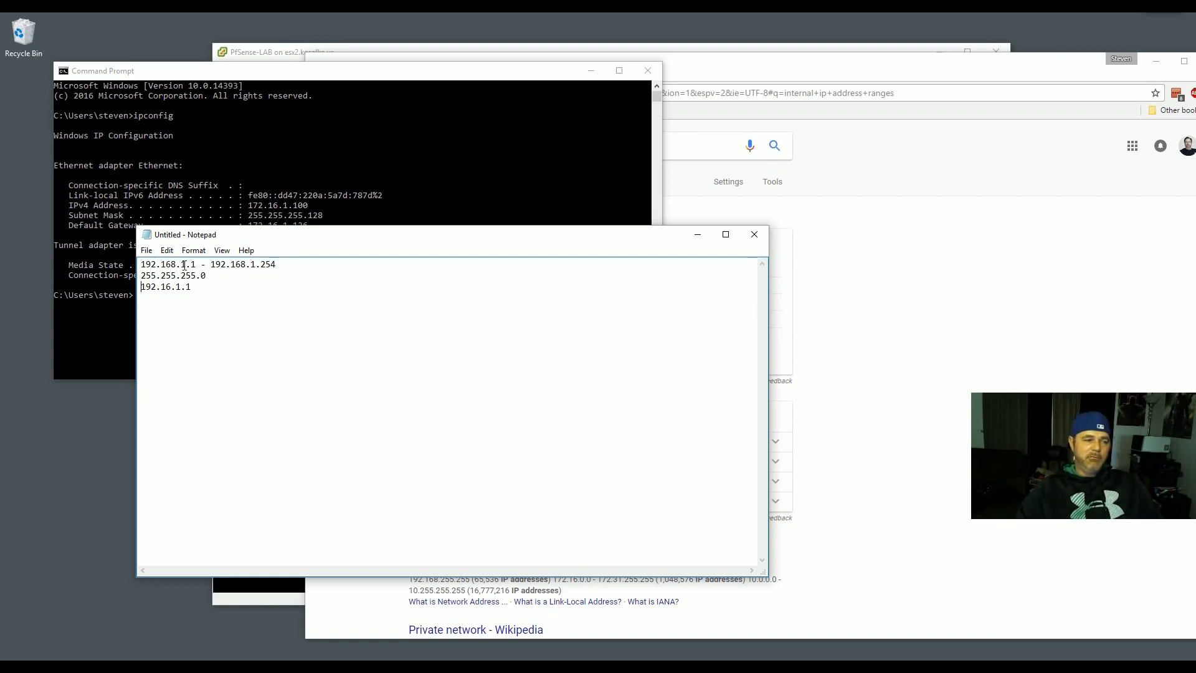
pyautogui.moveTo(191, 287); pyautogui.dragTo(140, 287)
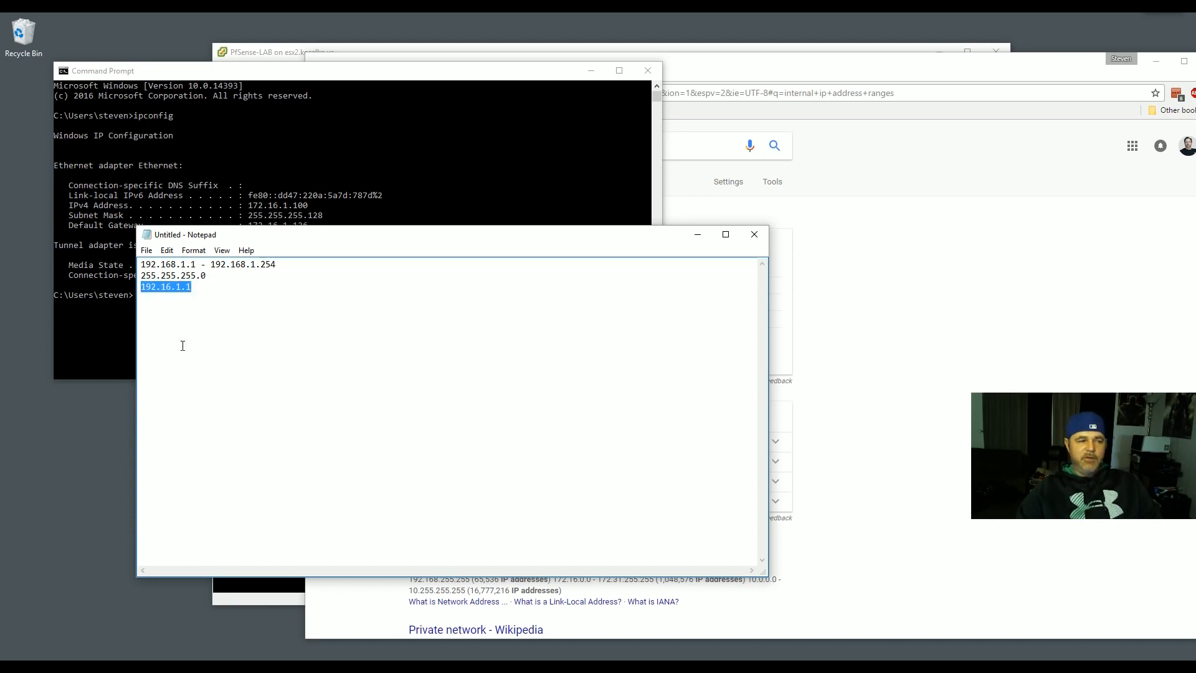
pyautogui.click(194, 334)
pyautogui.press('Return')
pyautogui.press('Return')
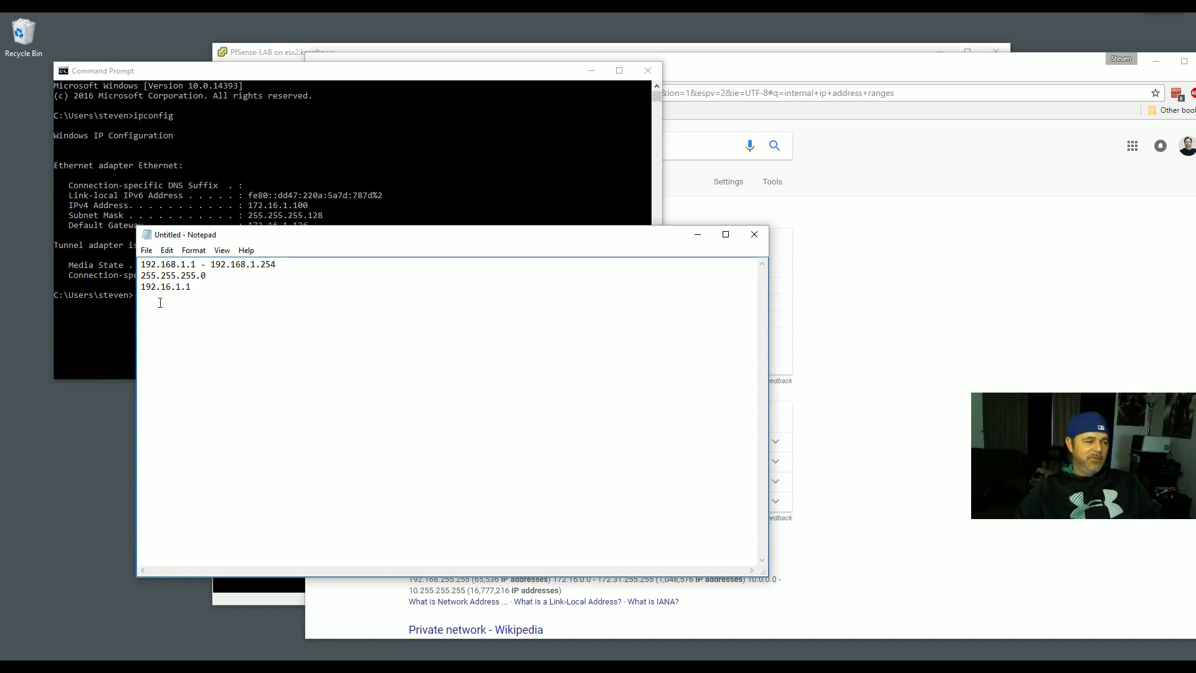
pyautogui.click(566, 117)
pyautogui.click(648, 70)
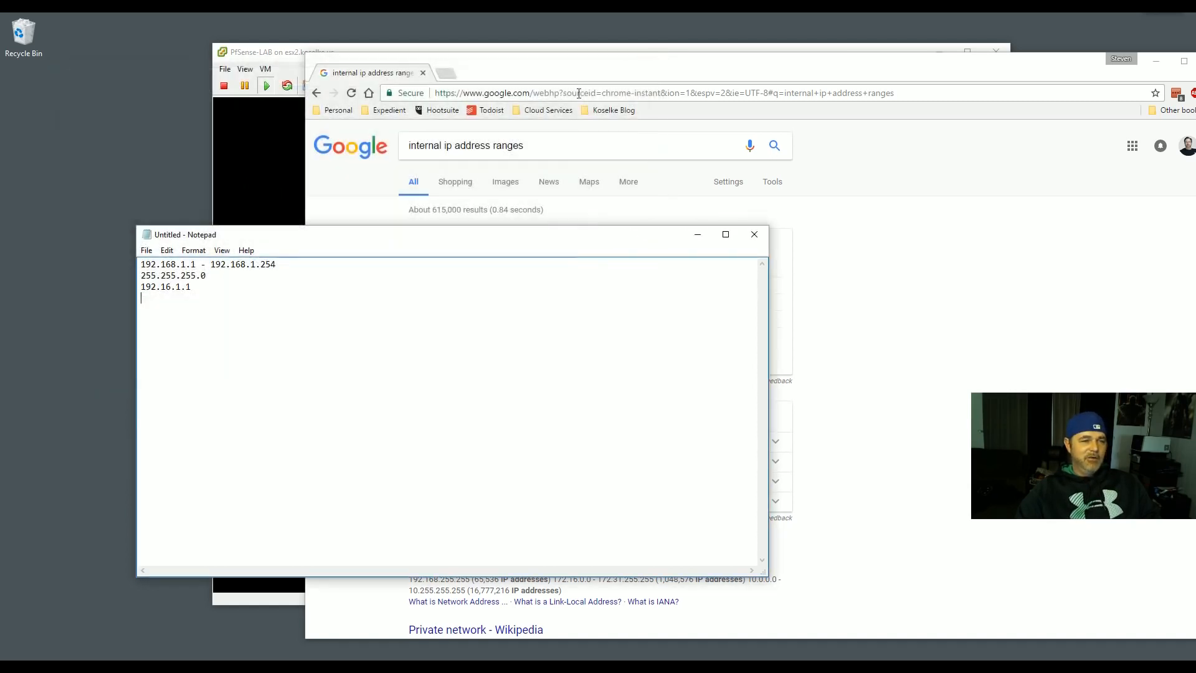
# - Install the standard kernel in the pfSense VM console
pyautogui.click(302, 52)
pyautogui.click(544, 249)
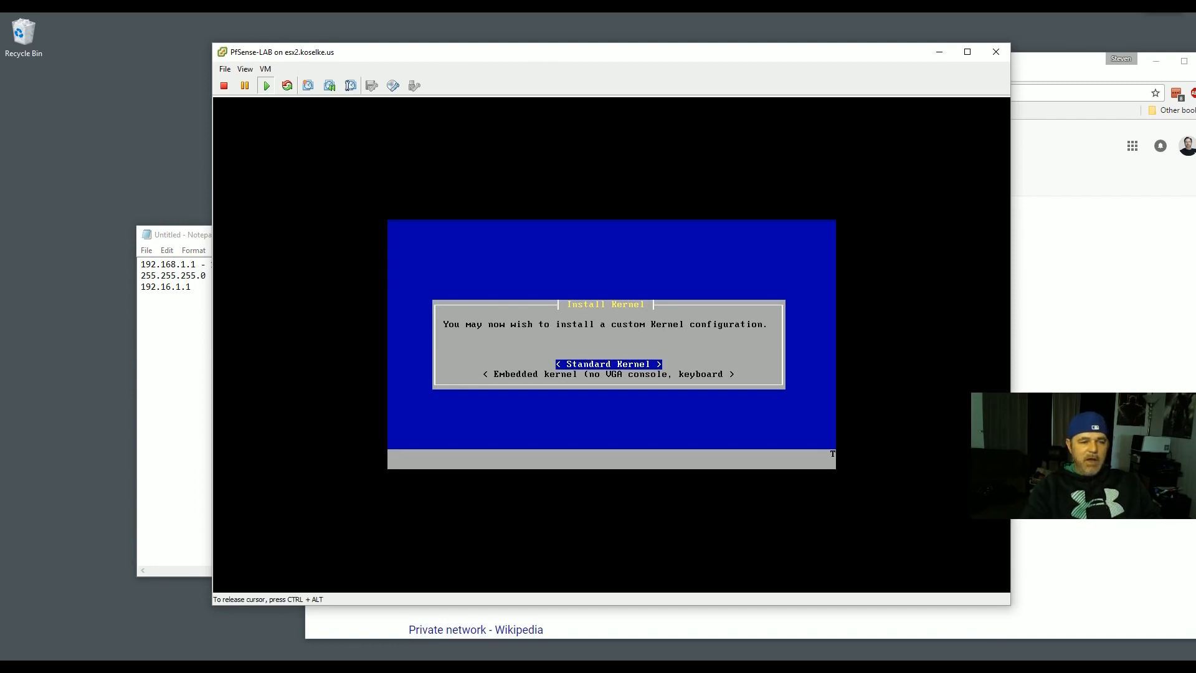
pyautogui.press('Down')
pyautogui.press('Up')
pyautogui.press('Return')
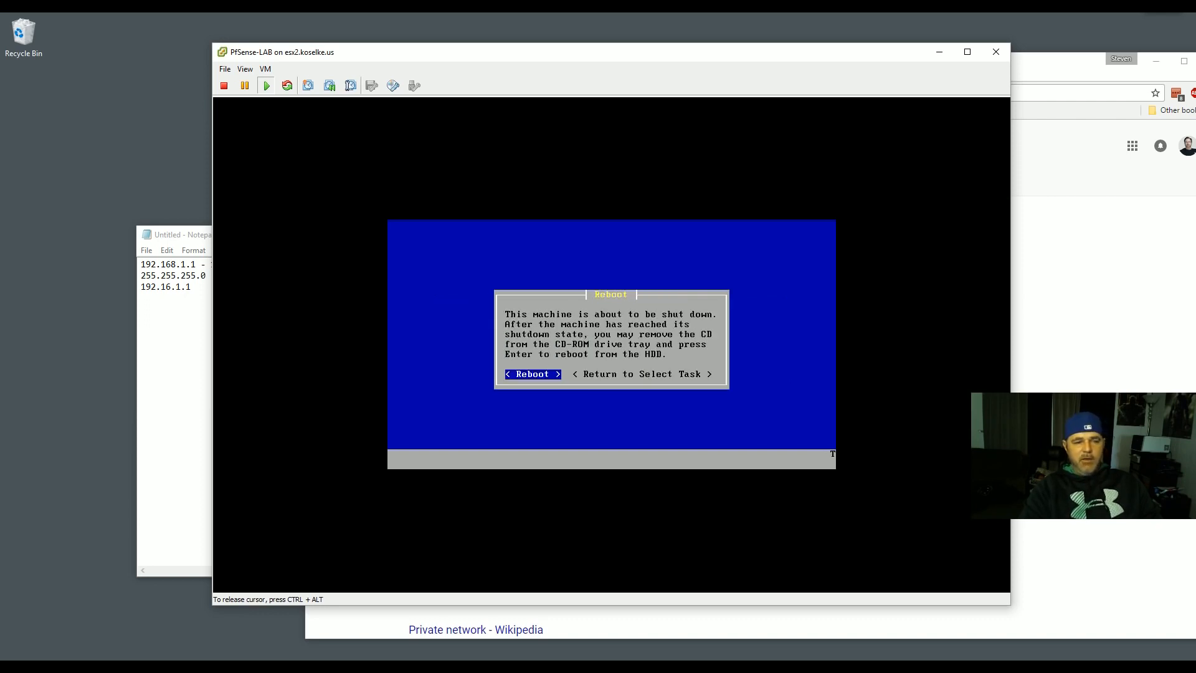
# - Confirm rebooting the virtual machine
pyautogui.press('Right')
pyautogui.press('Left')
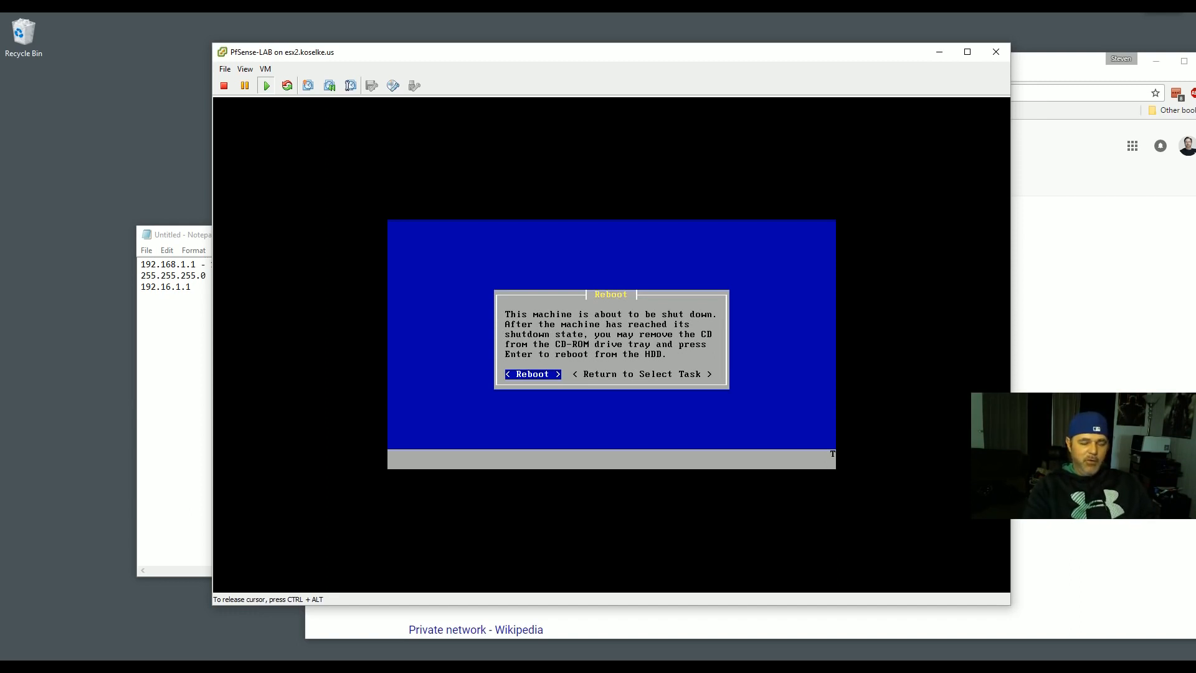
pyautogui.press('Right')
pyautogui.press('Left')
pyautogui.press('Return')
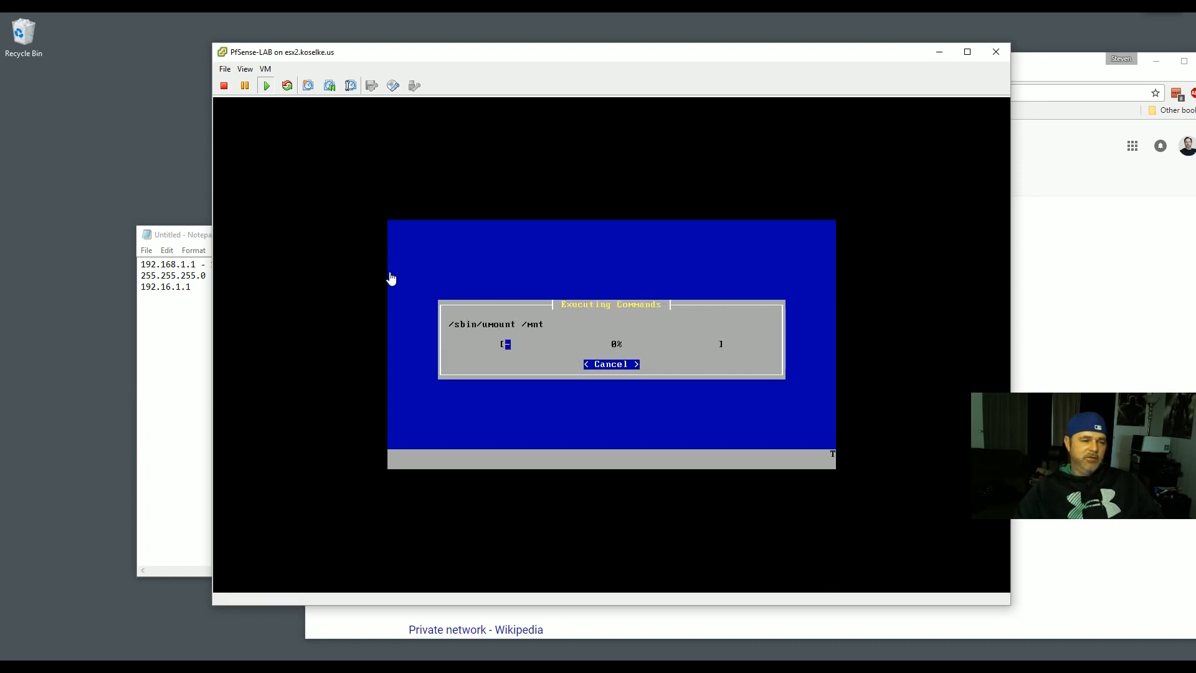
# - Answer OK to the CD-ROM lock question from VM > Edit Settings
pyautogui.click(264, 69)
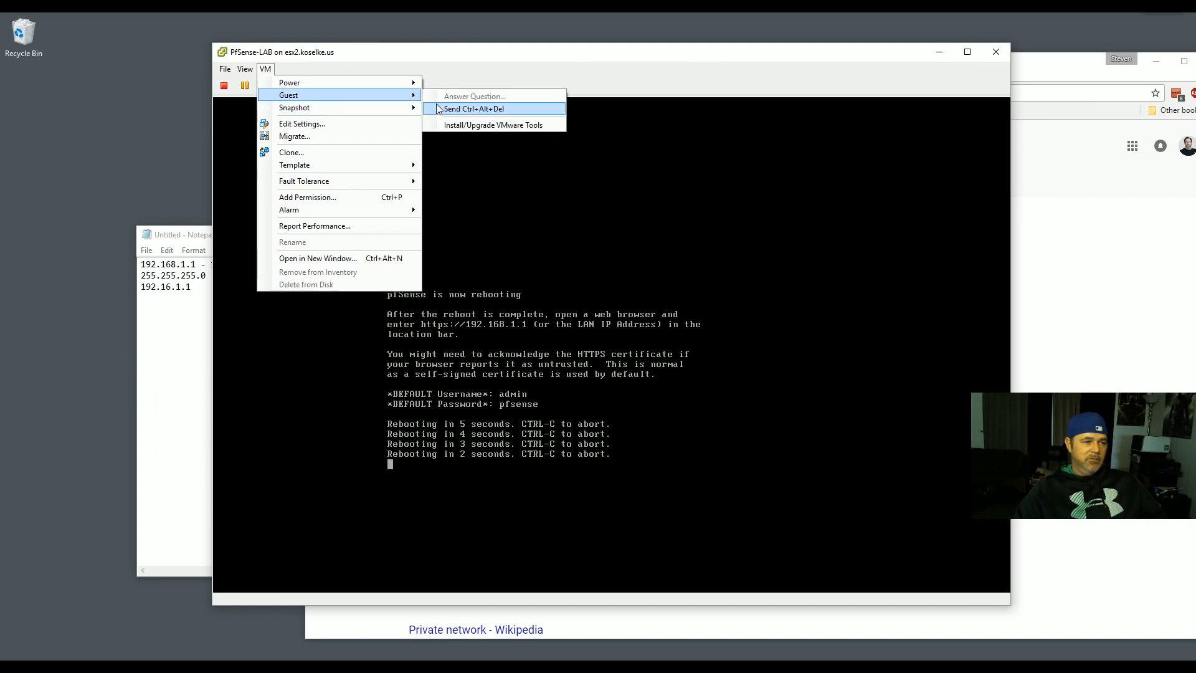
pyautogui.click(358, 124)
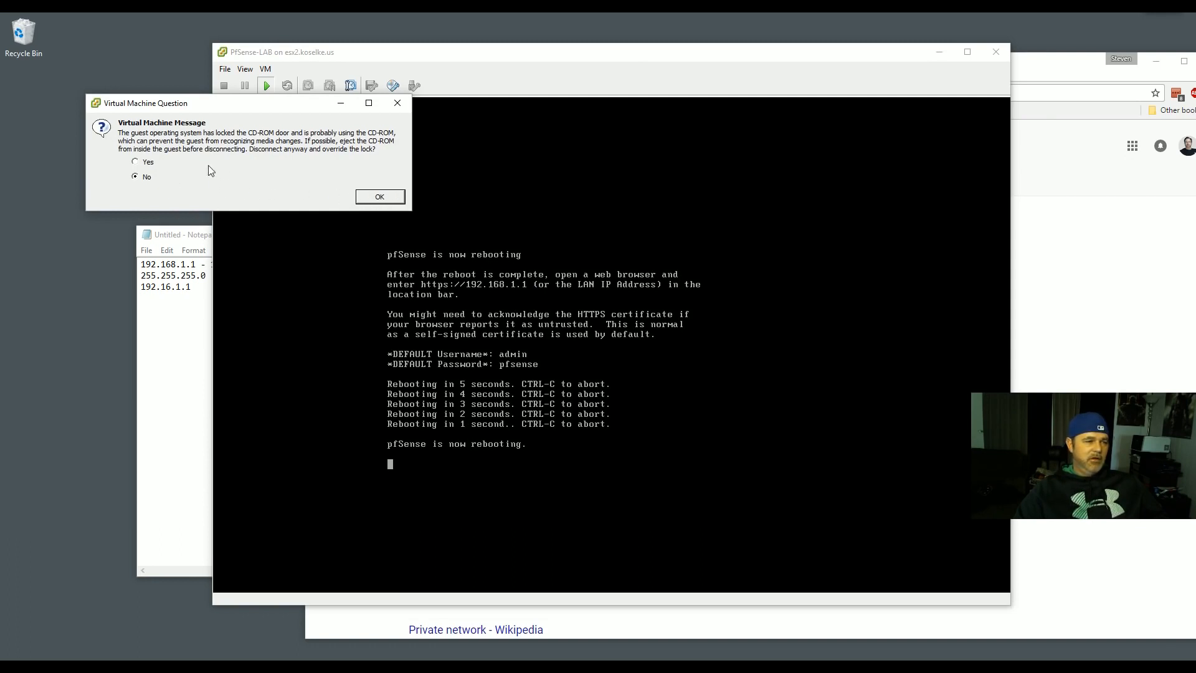
pyautogui.click(379, 196)
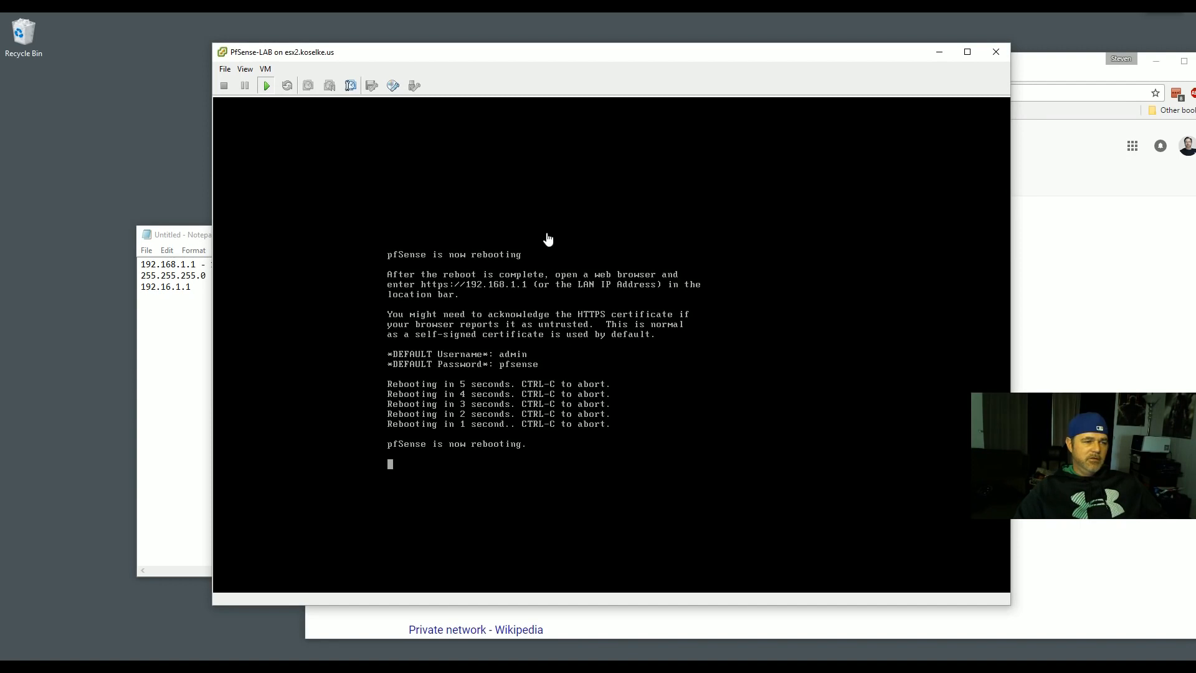
# - Focus the VM console while pfSense 2.3.2 boots to its menu with WAN 172.16.0.100/24, LAN 192.168.1.1/24
pyautogui.click(448, 330)
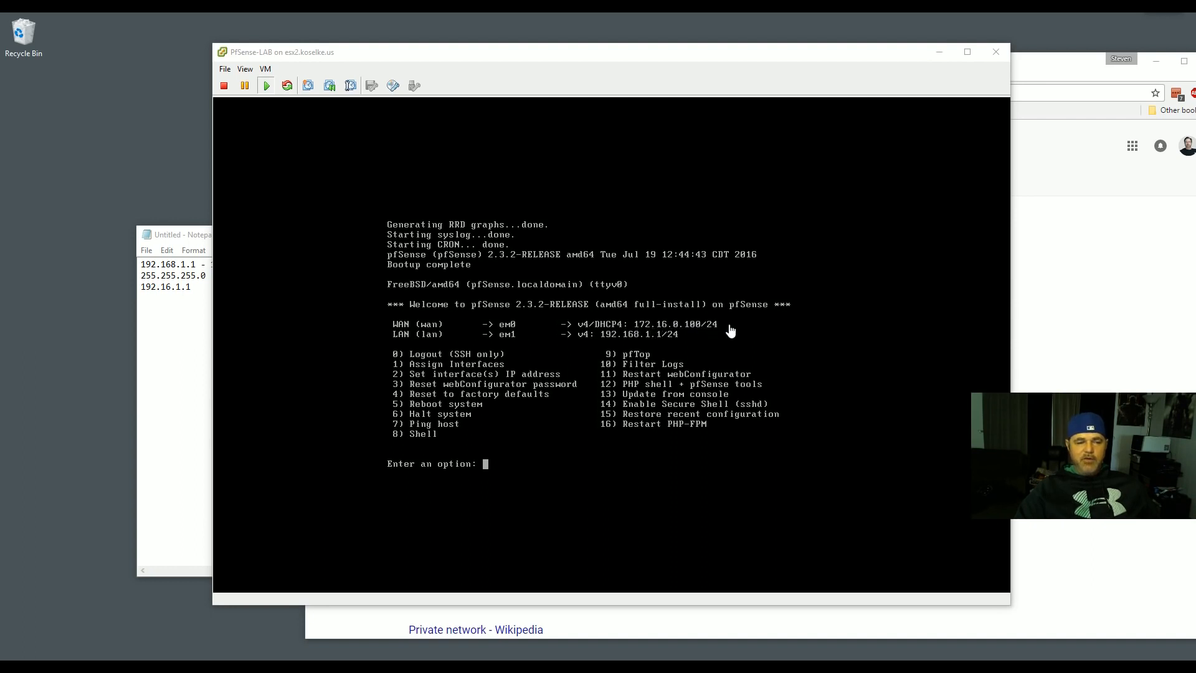
# - Review the Google results on private IPv4 ranges, then minimize Chrome to uncover the pfSense console
pyautogui.click(1060, 321)
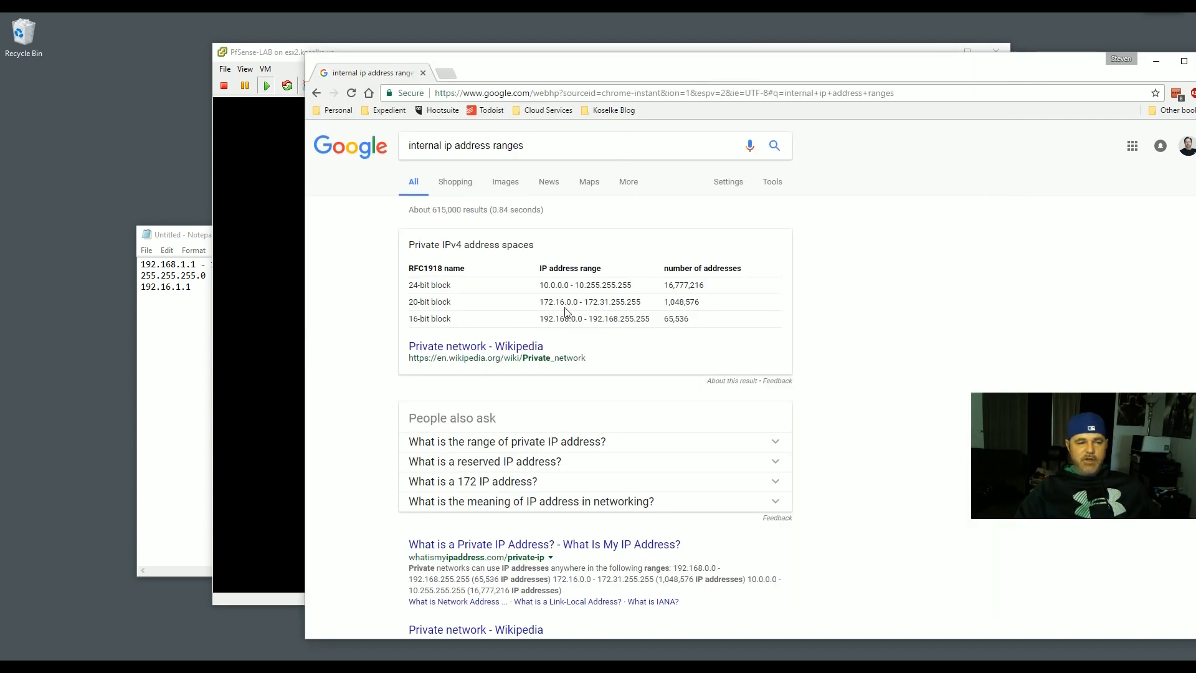
pyautogui.click(1156, 61)
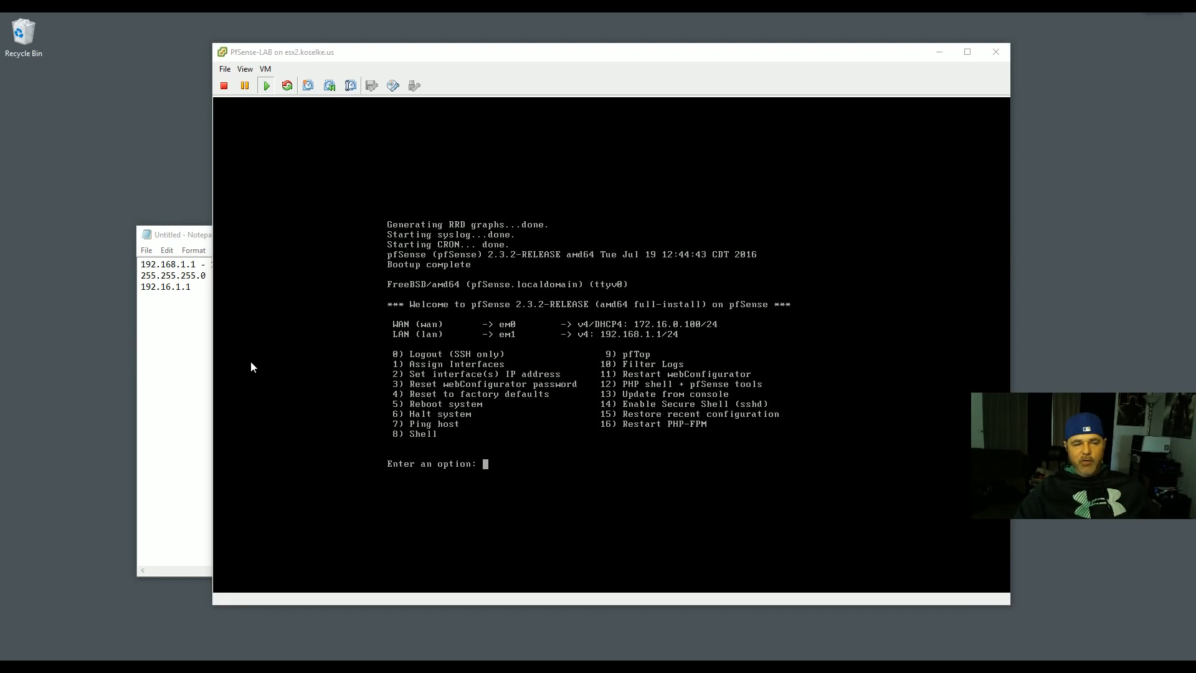
# - Bring the Notepad address notes to the front and minimize them so the pfSense console shows
pyautogui.click(200, 350)
pyautogui.click(698, 237)
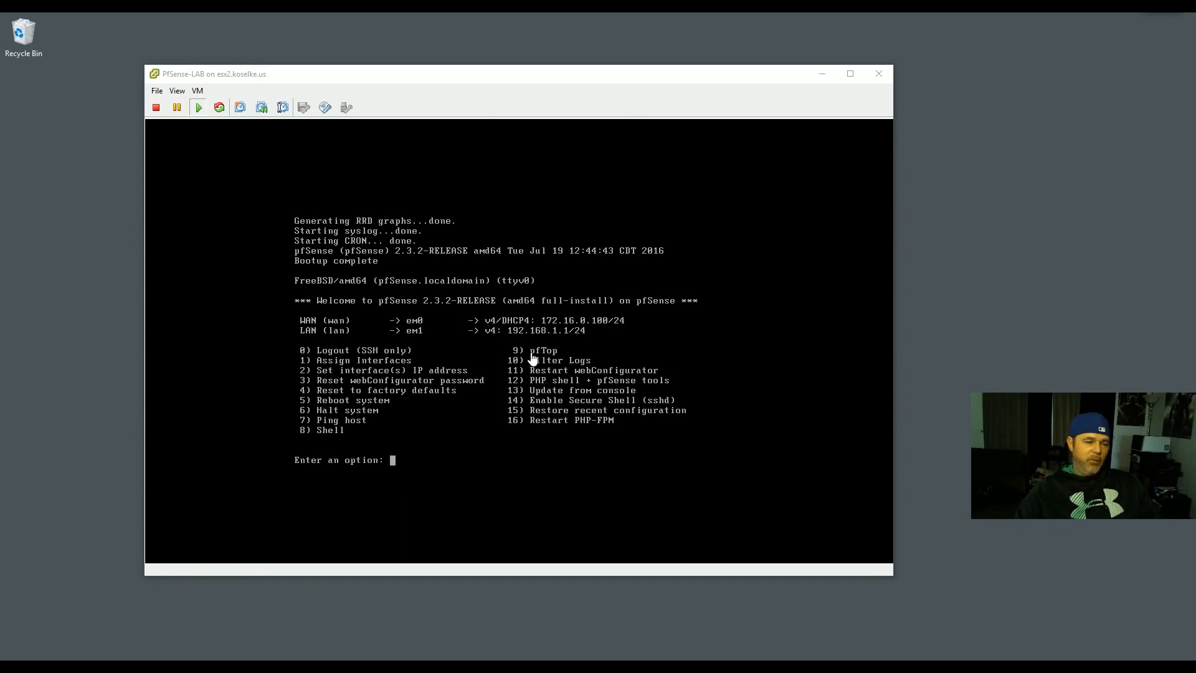
# - Launch Command Prompt from Windows search with 'cmd' and move it toward the lower right
pyautogui.press('super')
pyautogui.write('cmd')
pyautogui.press('Return')
pyautogui.moveTo(334, 141); pyautogui.dragTo(552, 387)
# - Ping 192.168.1.1 and confirm 4 replies with 0% loss, arranging the console and prompt windows
pyautogui.click(519, 459)
pyautogui.write('ping 192.')
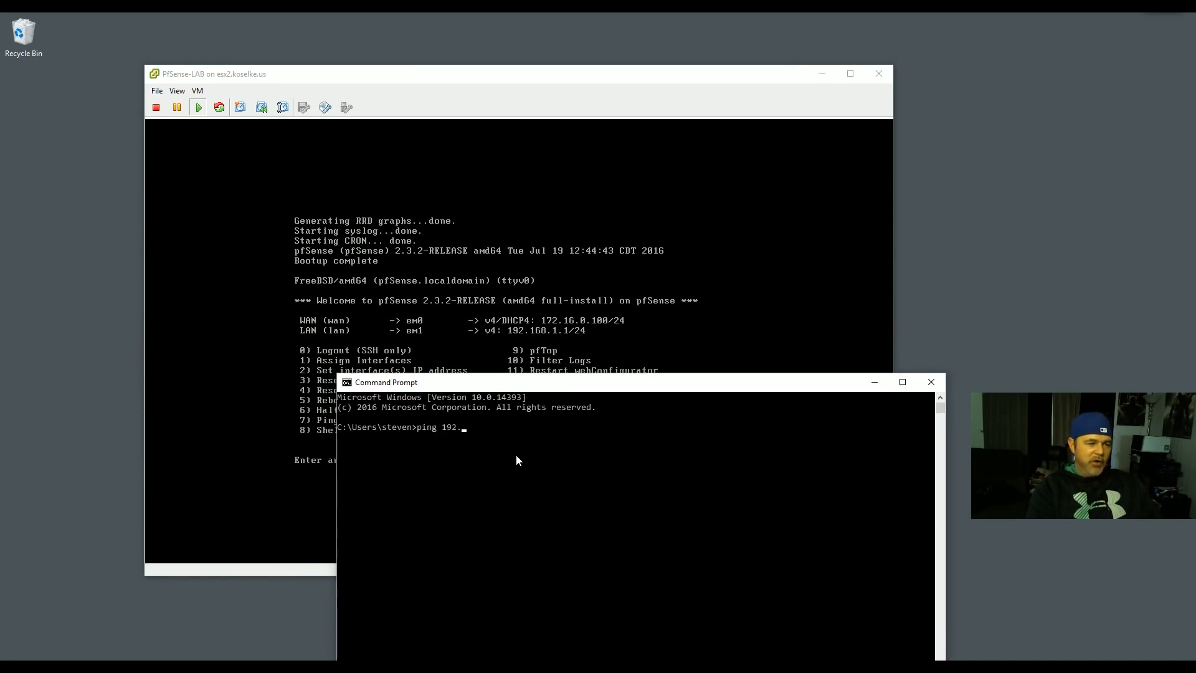
pyautogui.write('168.1.1')
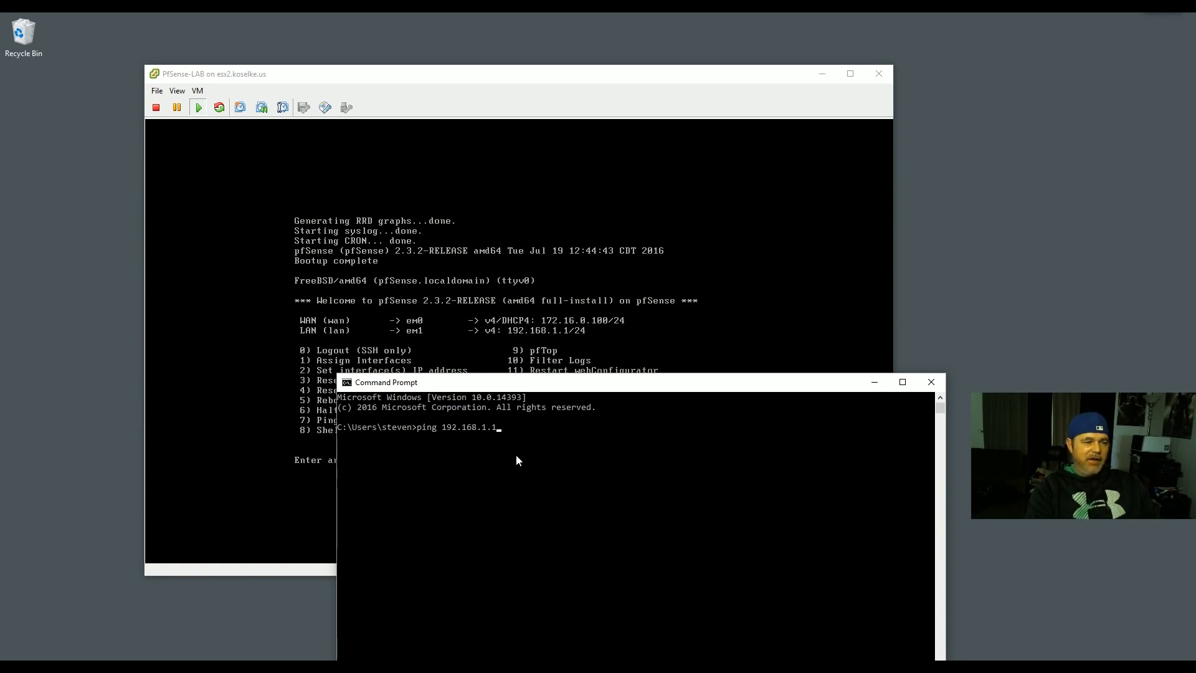
pyautogui.press('Return')
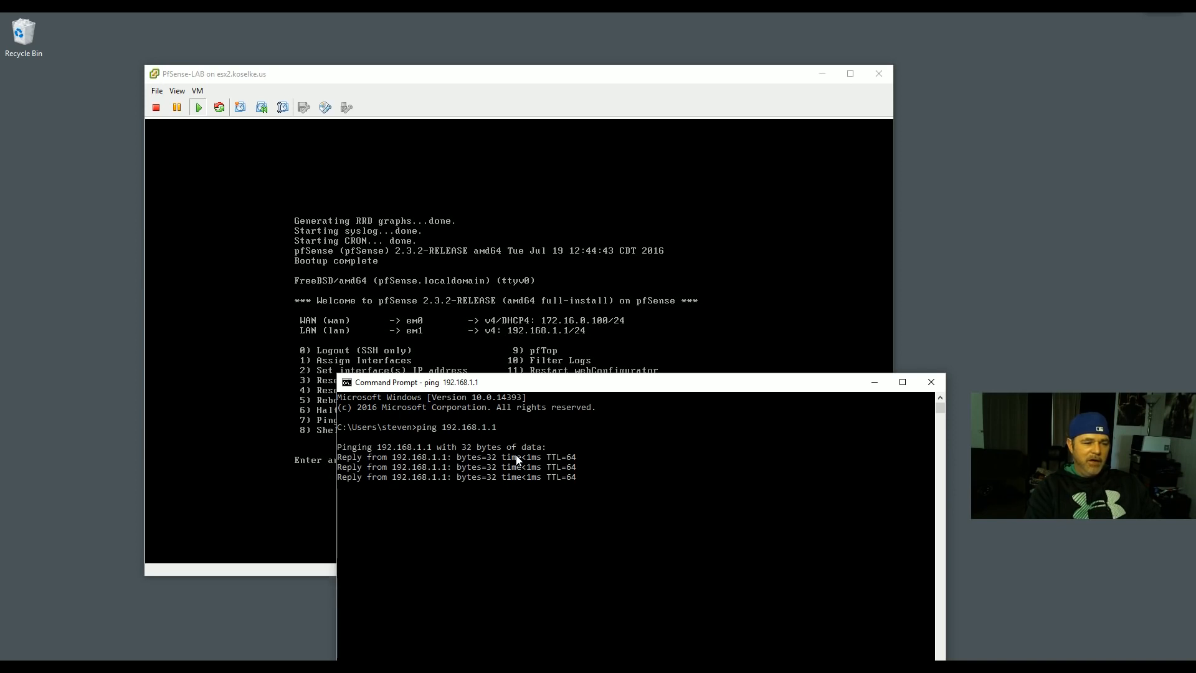
pyautogui.moveTo(475, 83); pyautogui.dragTo(428, 57)
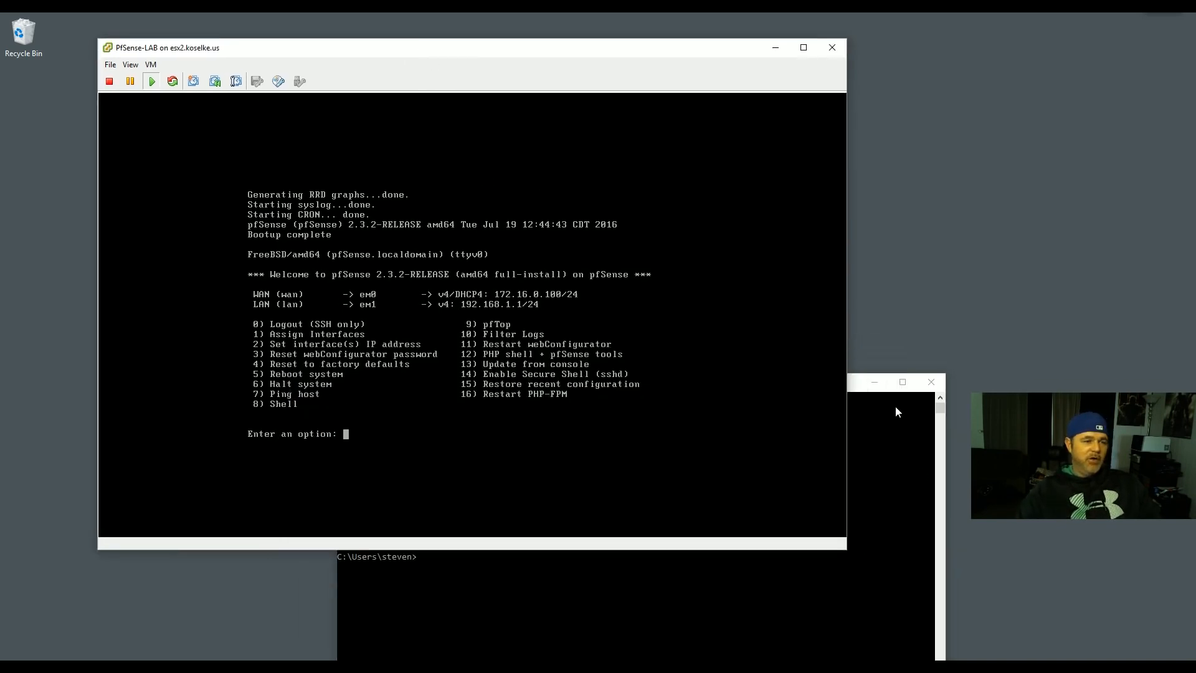
pyautogui.click(855, 400)
pyautogui.moveTo(800, 381); pyautogui.dragTo(901, 352)
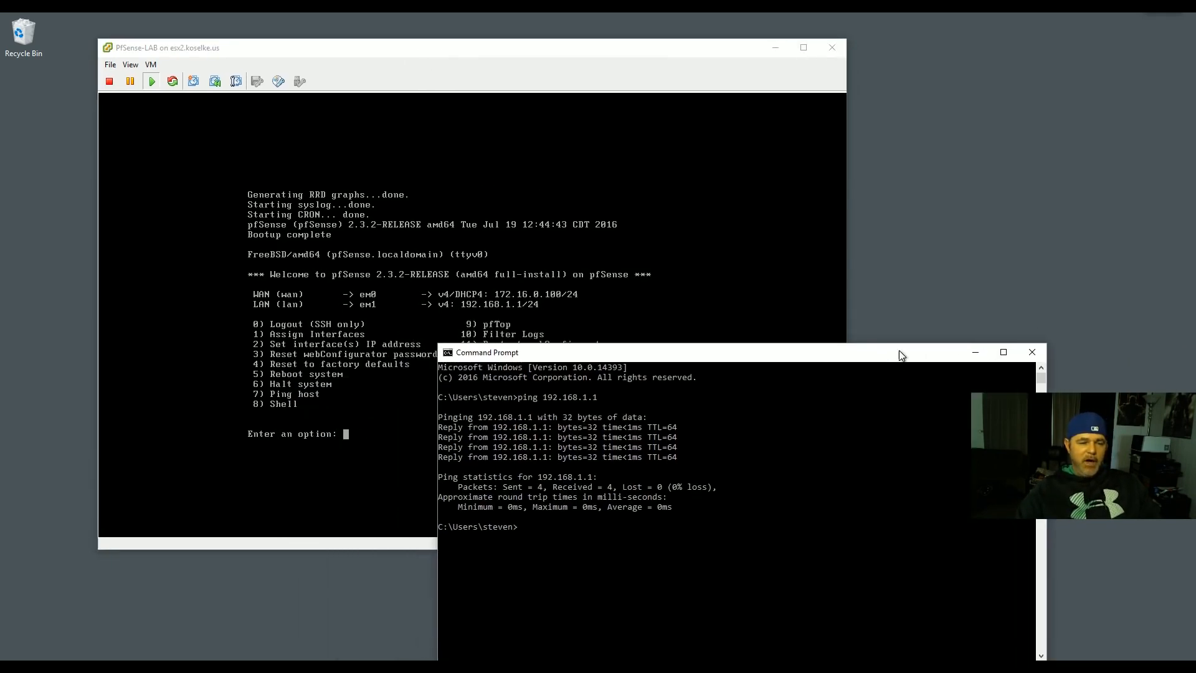
pyautogui.click(513, 299)
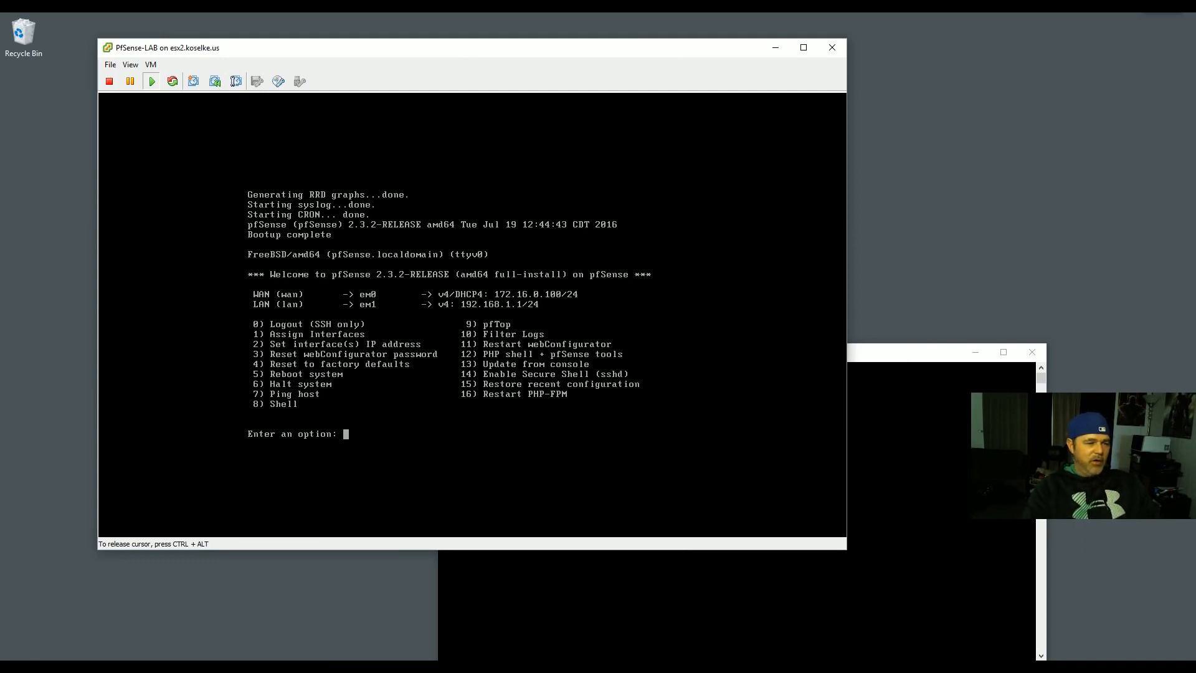
# - Assign LAN interface 2 the address 192.168.1.1/24 with no upstream gateway and no IPv6
pyautogui.write('2')
pyautogui.press('Return')
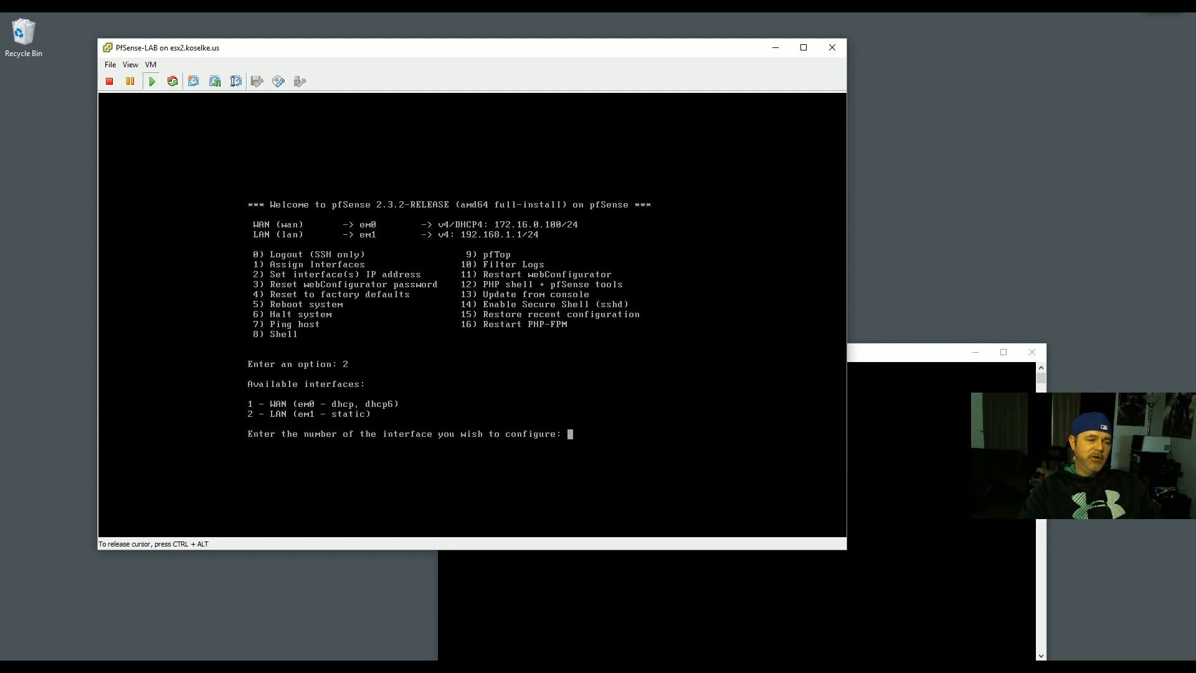
pyautogui.write('2')
pyautogui.press('Return')
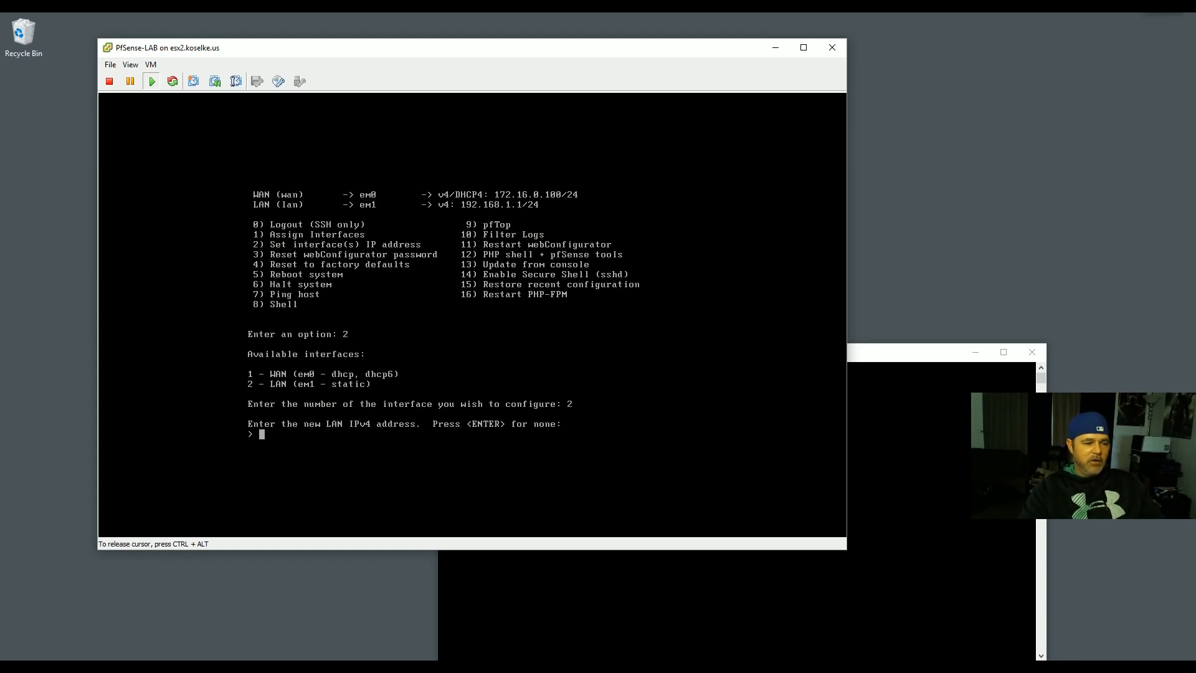
pyautogui.write('192.168.1')
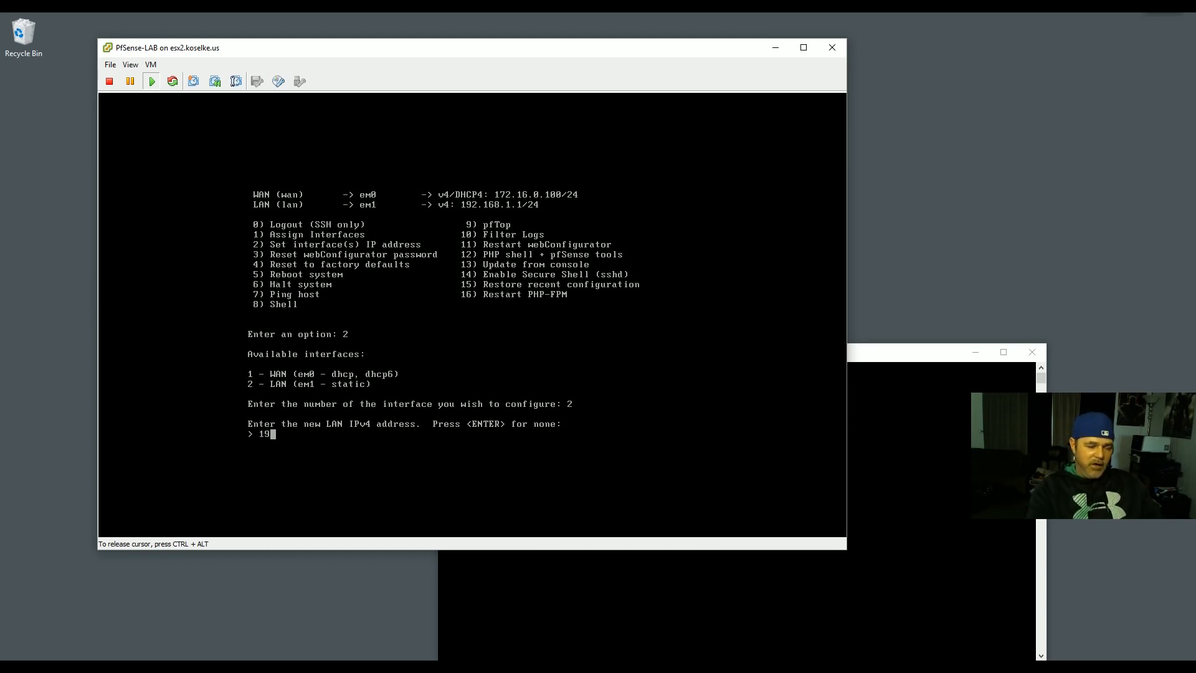
pyautogui.write('.1')
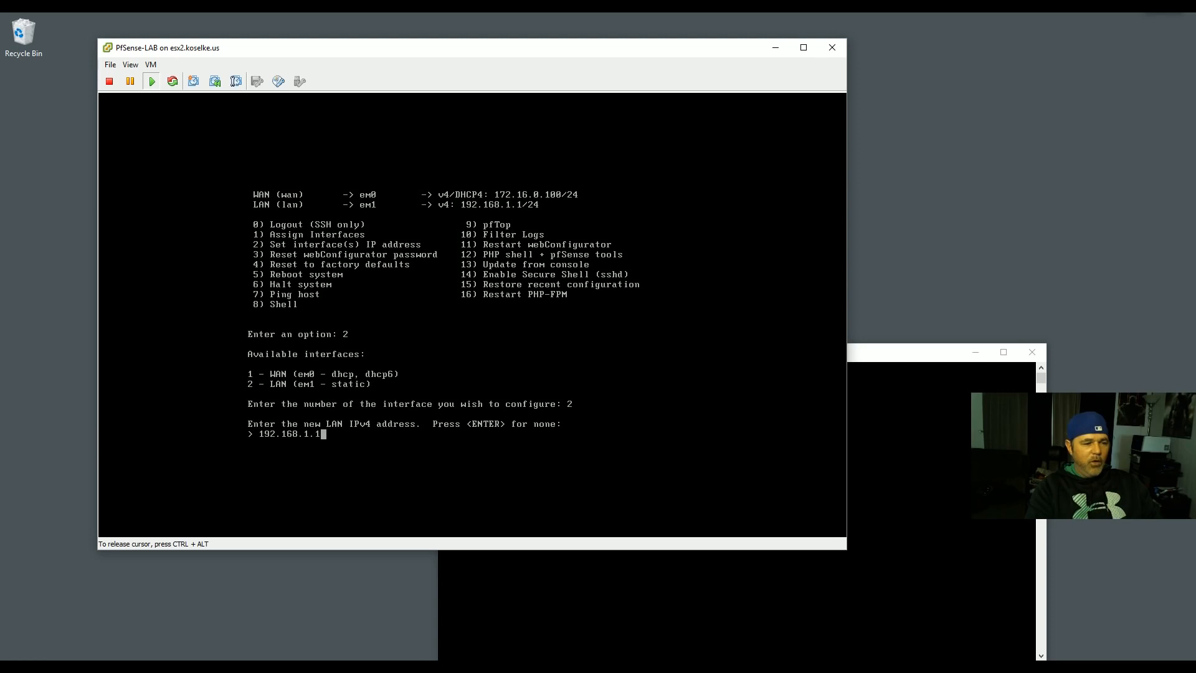
pyautogui.press('Return')
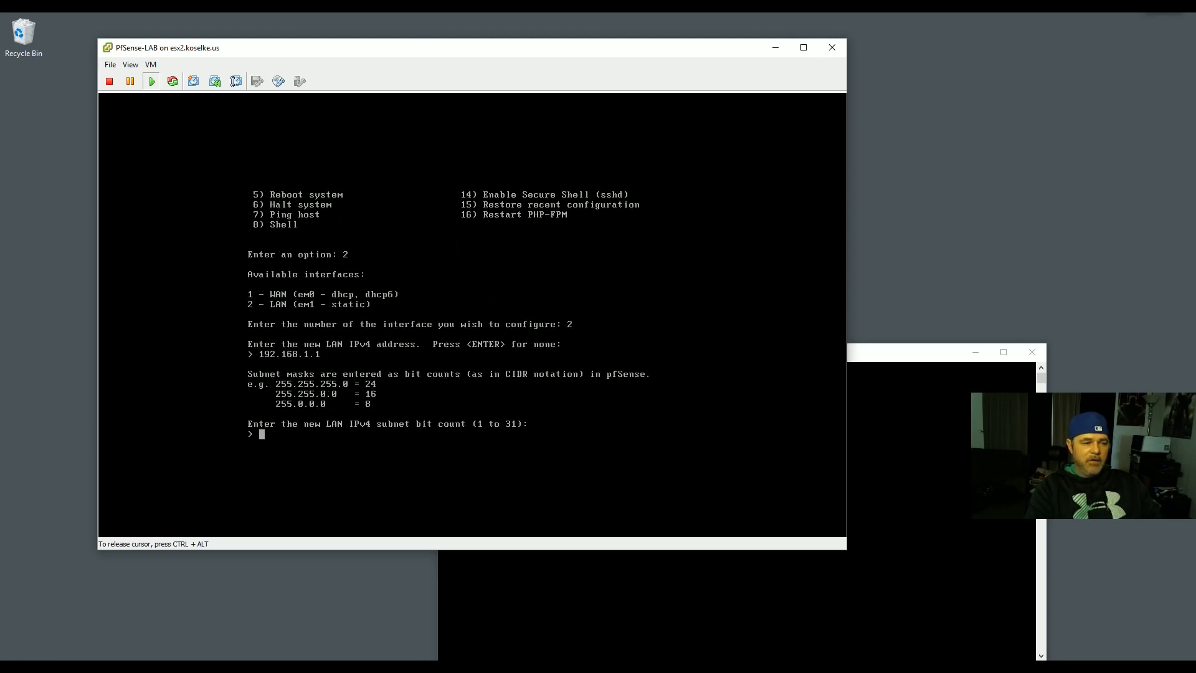
pyautogui.write('24')
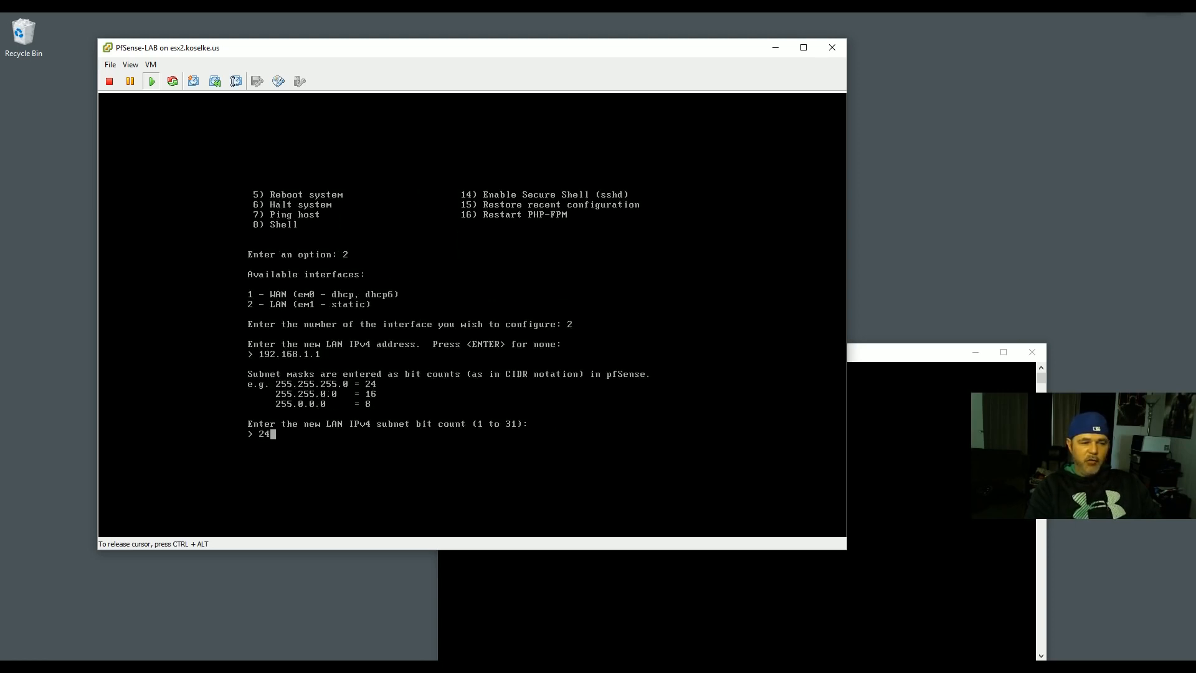
pyautogui.press('Return')
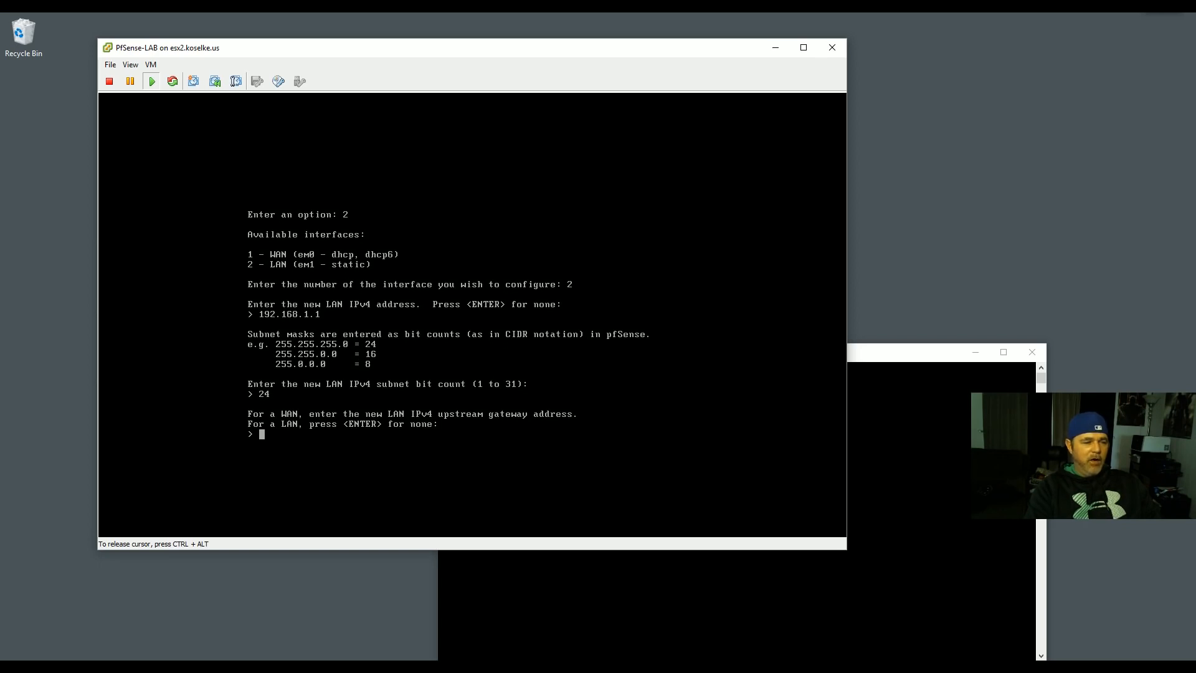
pyautogui.press('Return')
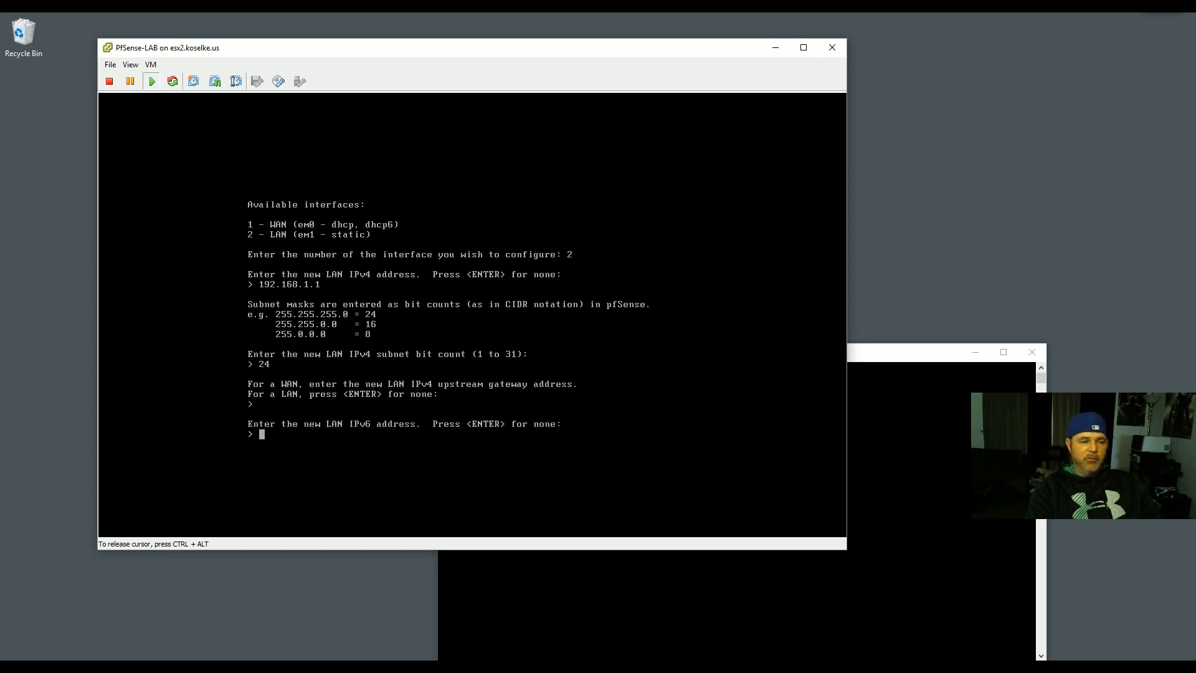
pyautogui.press('Return')
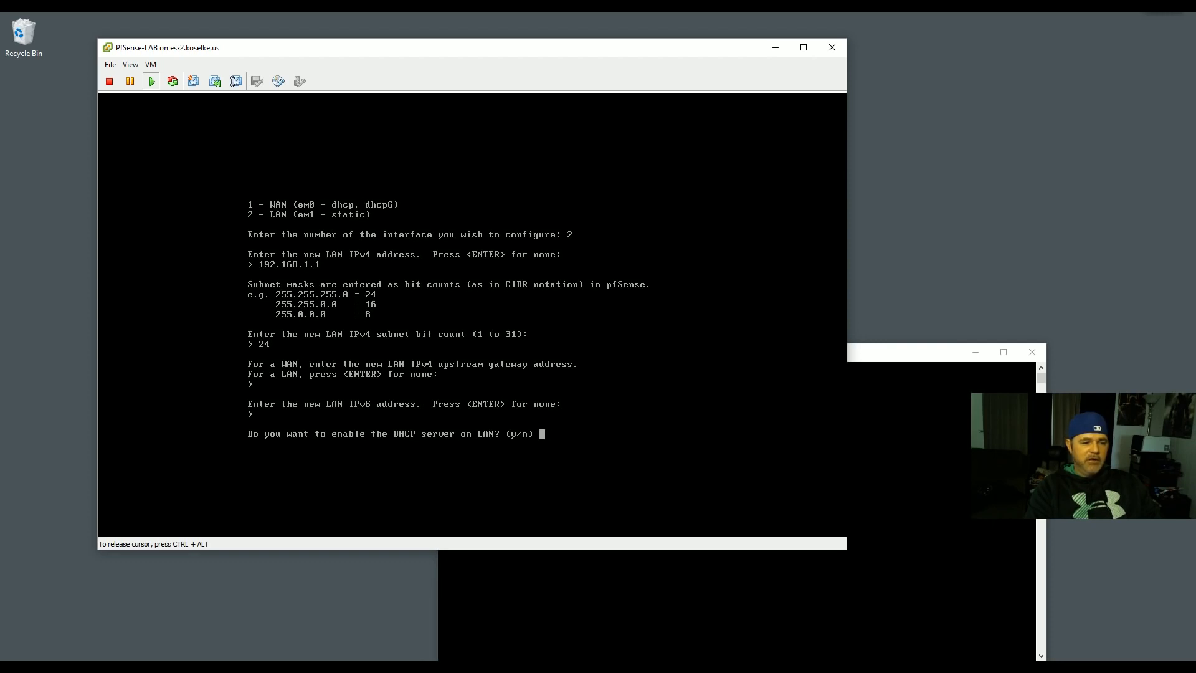
# - Enable LAN DHCP for 192.168.1.100–192.168.1.150 and revert the webConfigurator to HTTP
pyautogui.write('y')
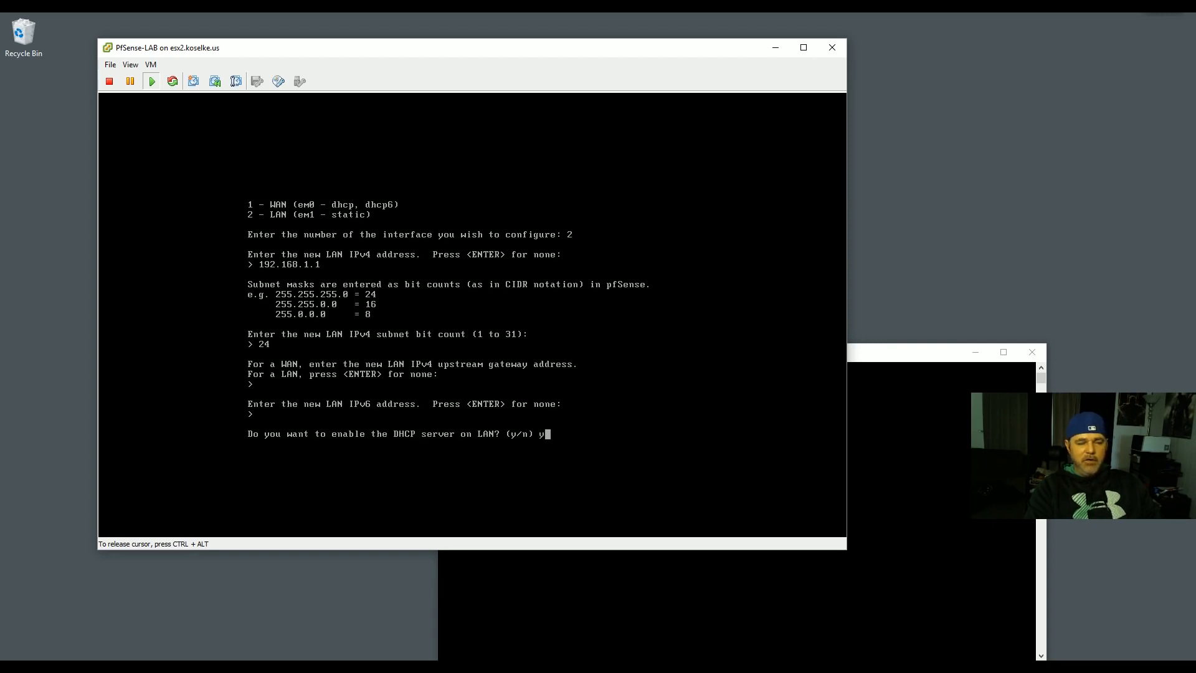
pyautogui.press('Return')
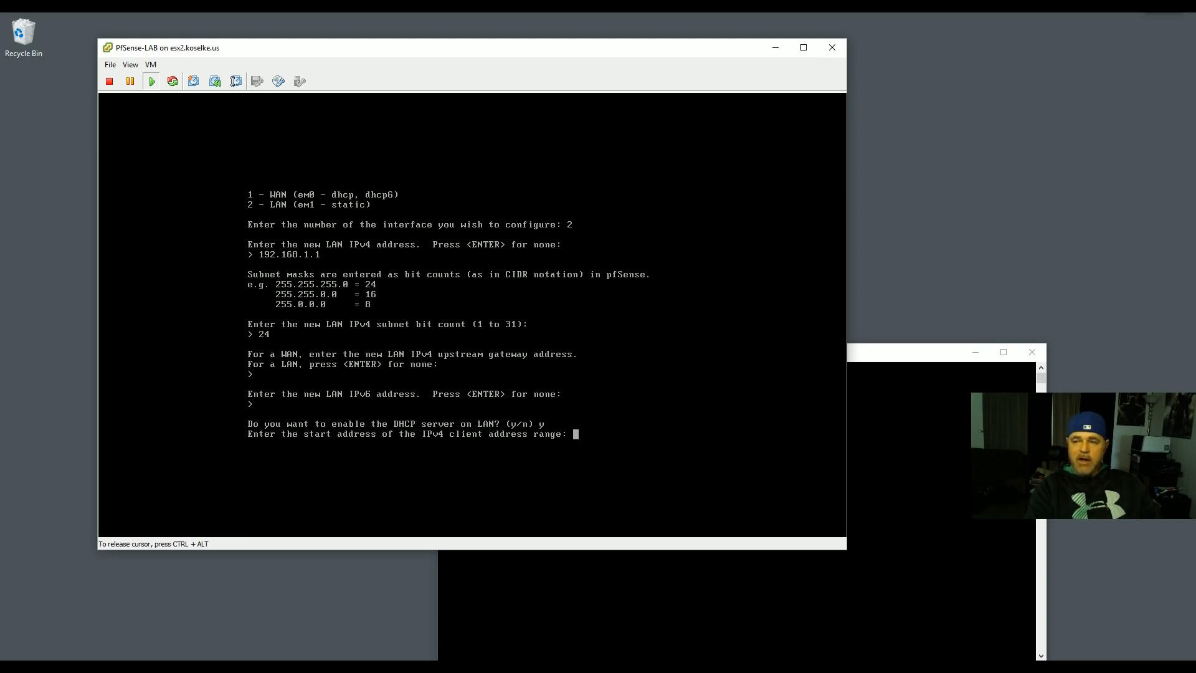
pyautogui.write('192.168.1.100')
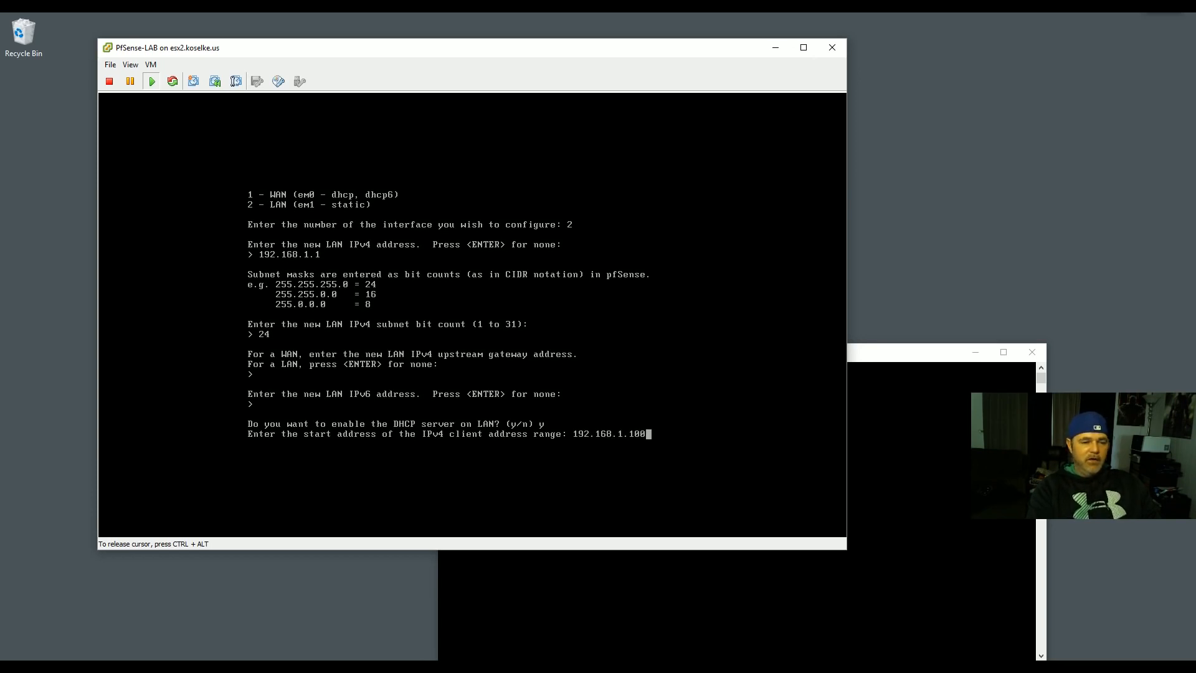
pyautogui.press('Return')
pyautogui.write('192.1')
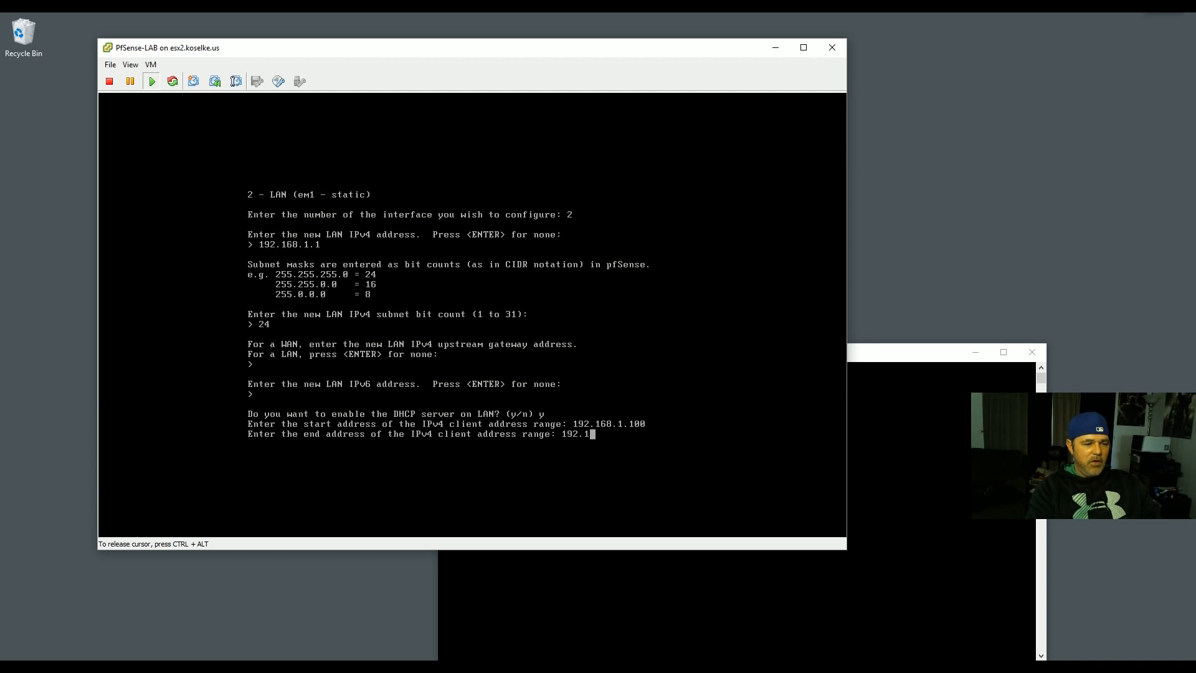
pyautogui.write('68.1.150')
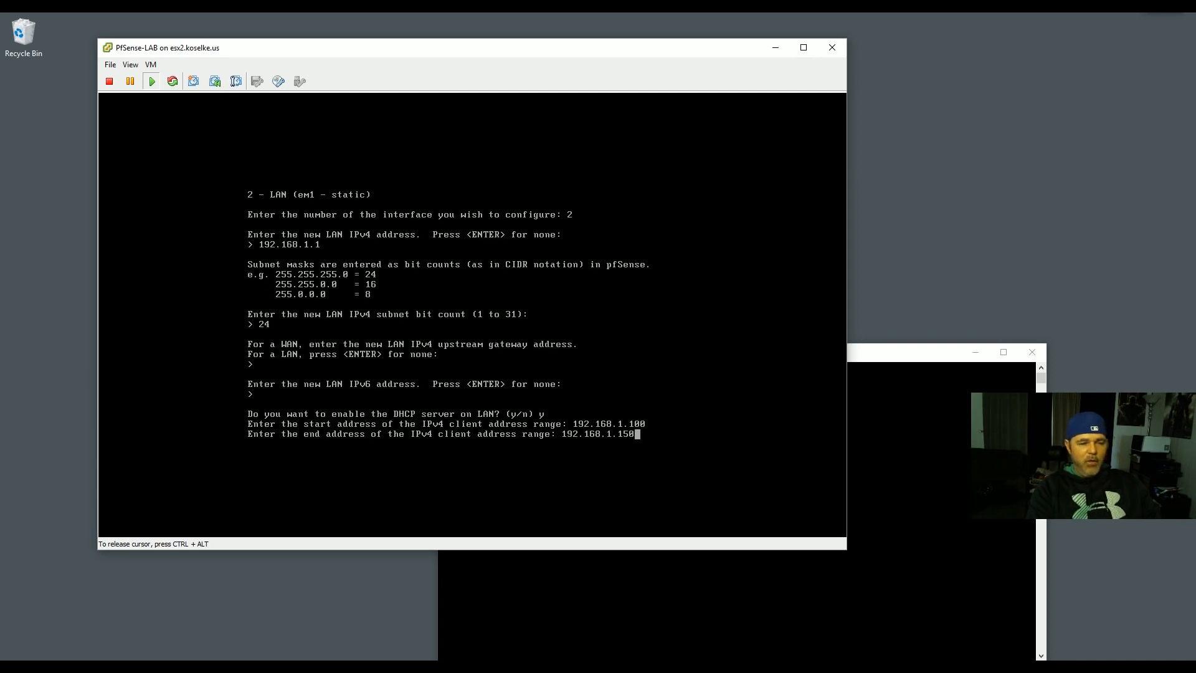
pyautogui.press('Return')
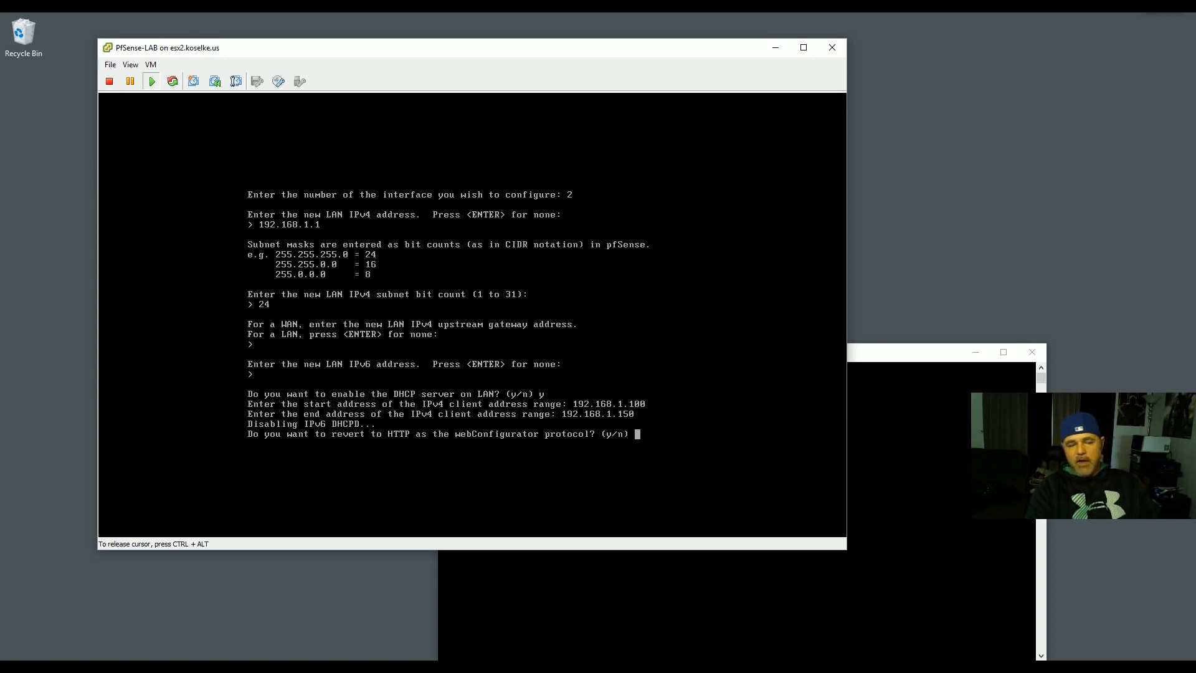
pyautogui.write('y')
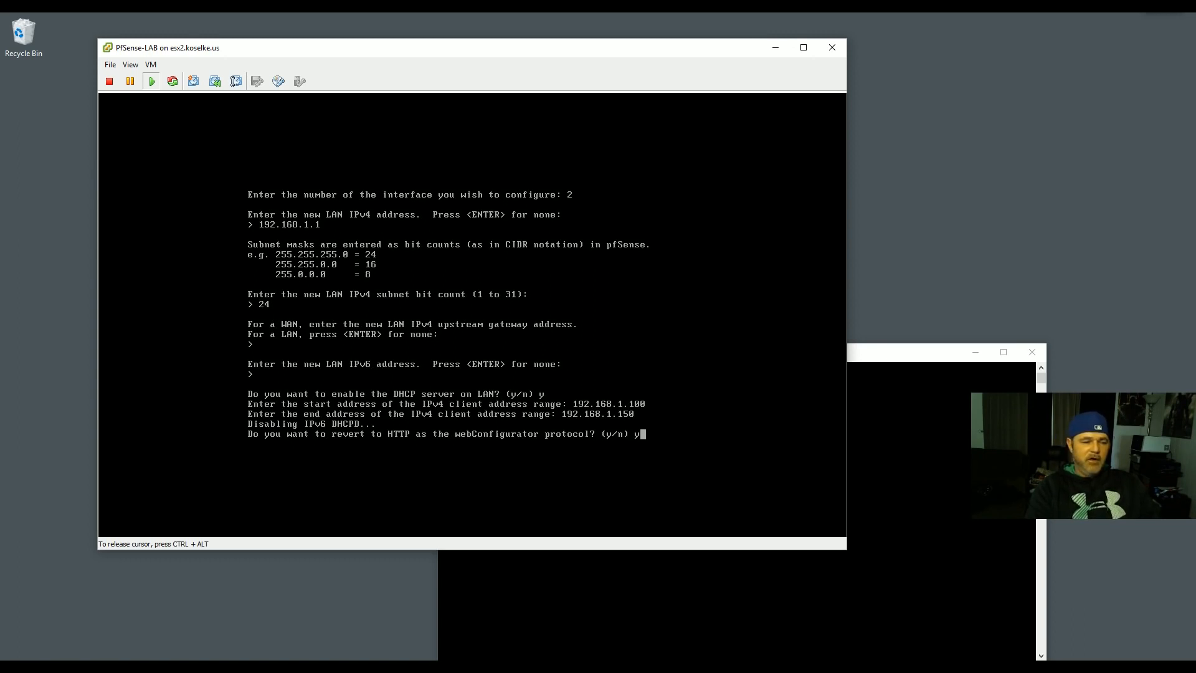
pyautogui.press('Return')
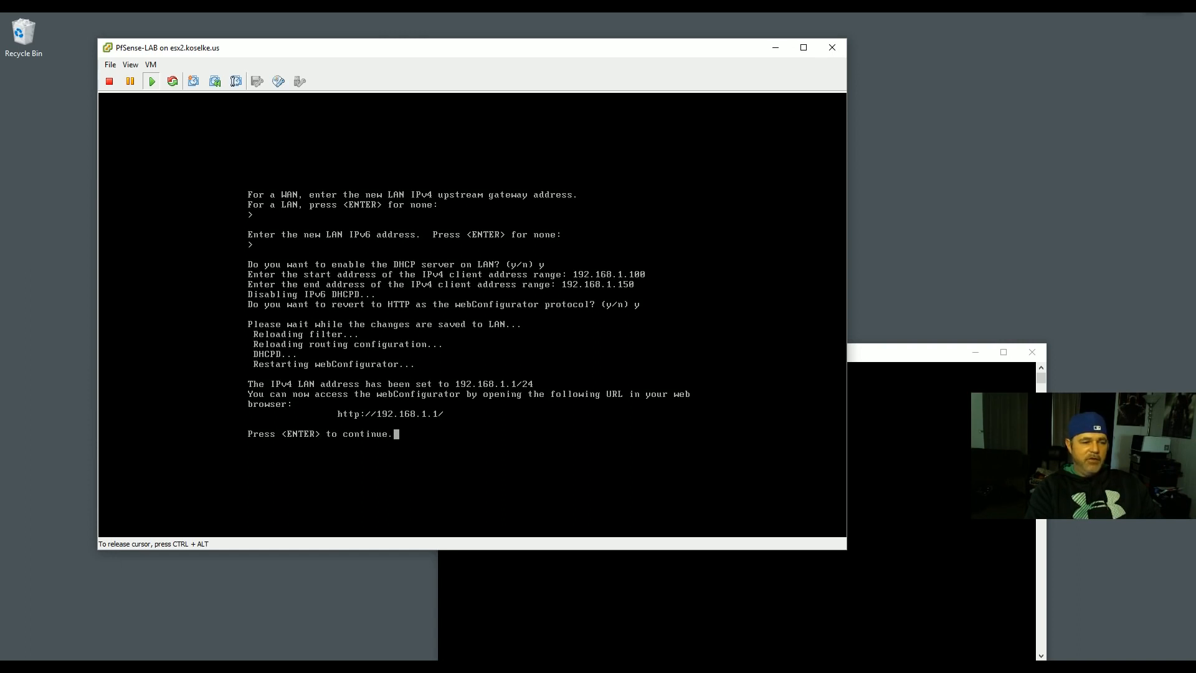
pyautogui.press('Return')
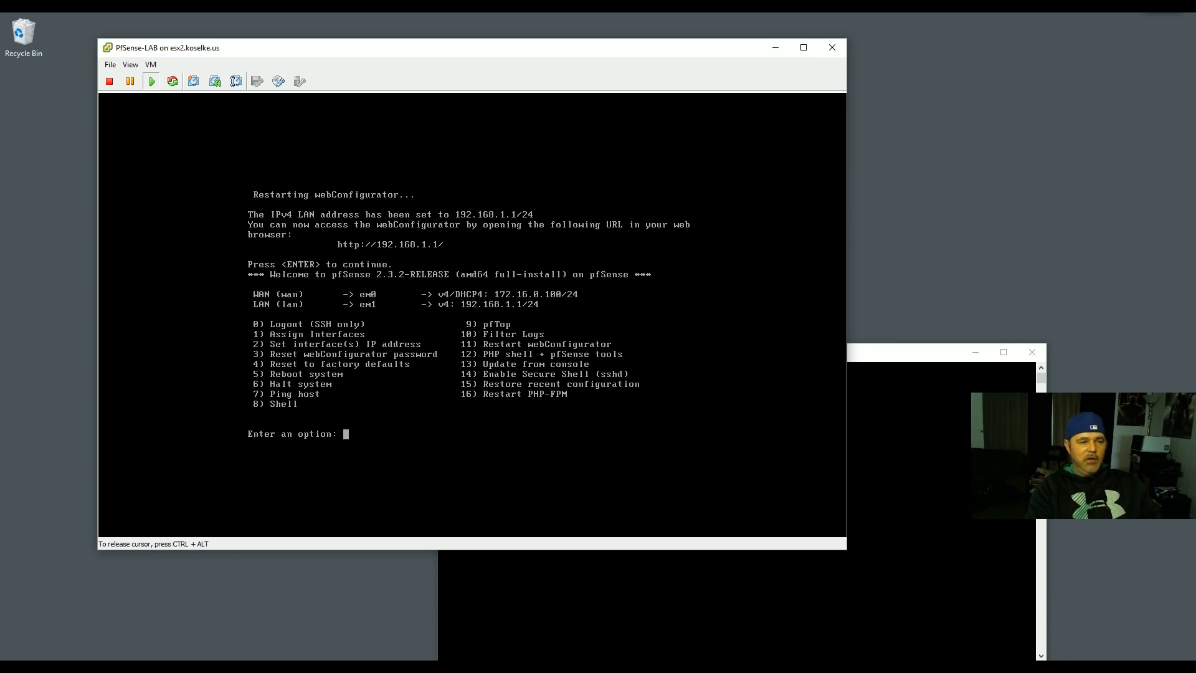
# - Rerun ping 192.168.1.1 in Command Prompt, get 4 of 4 replies at 0% loss, and minimize it
pyautogui.hotkey('ctrl', 'alt')
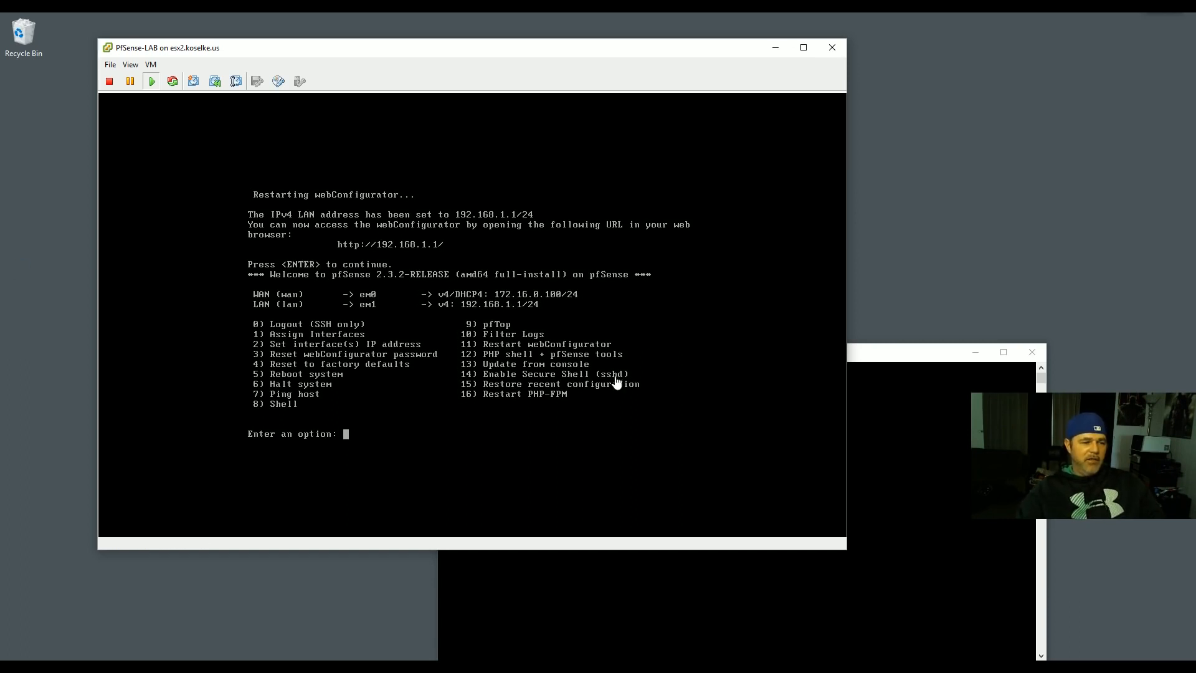
pyautogui.click(889, 356)
pyautogui.moveTo(889, 358); pyautogui.dragTo(910, 364)
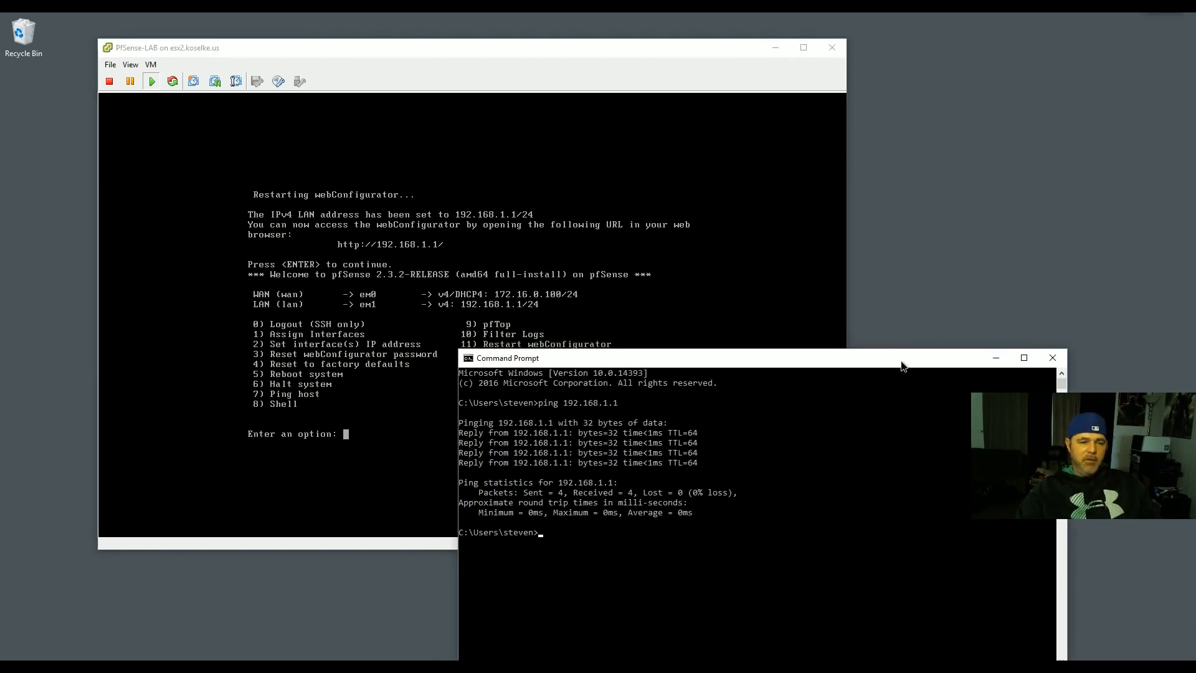
pyautogui.click(606, 552)
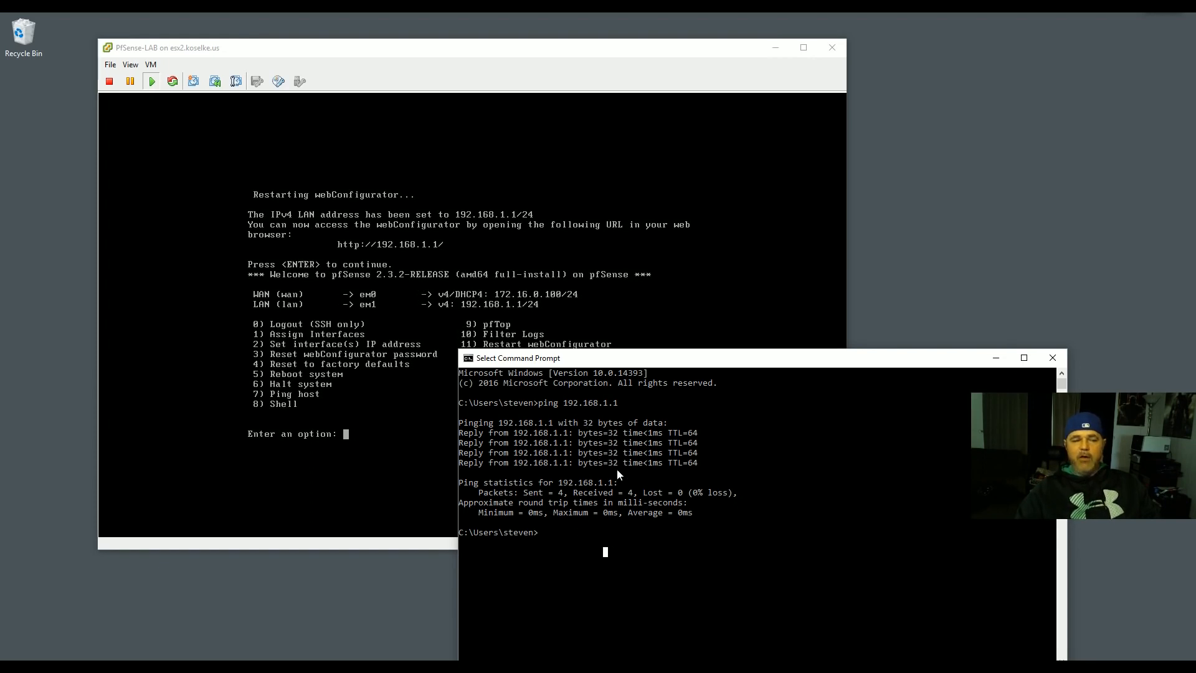
pyautogui.click(567, 534)
pyautogui.press('Up')
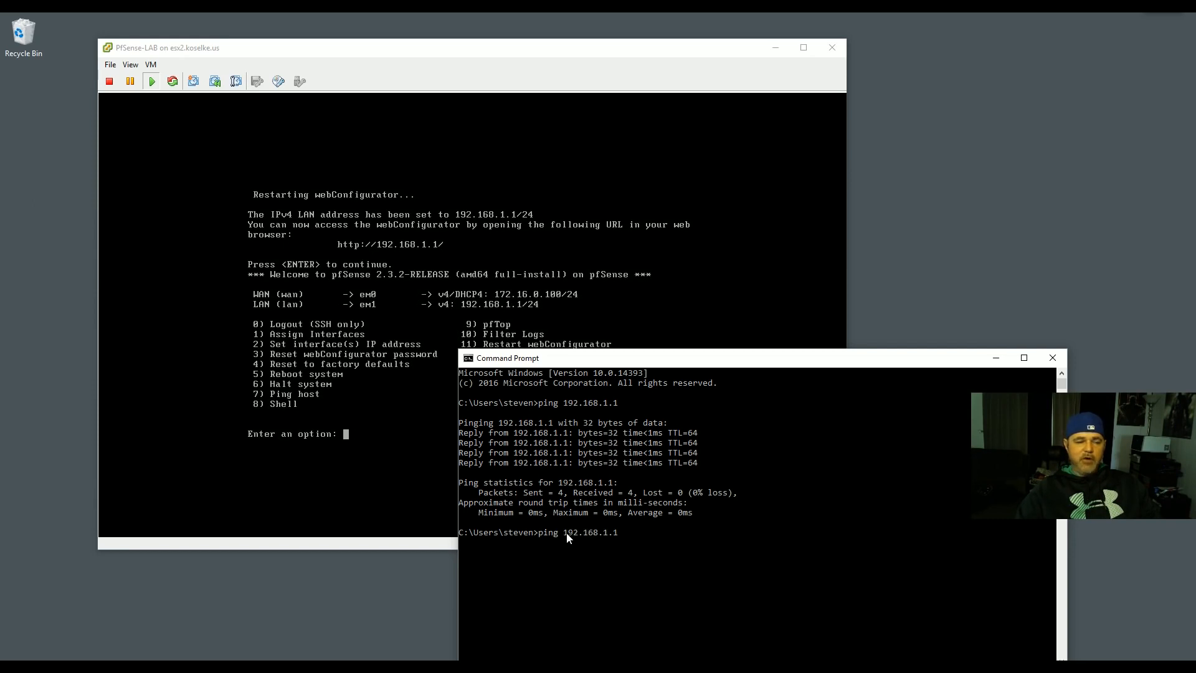
pyautogui.press('Return')
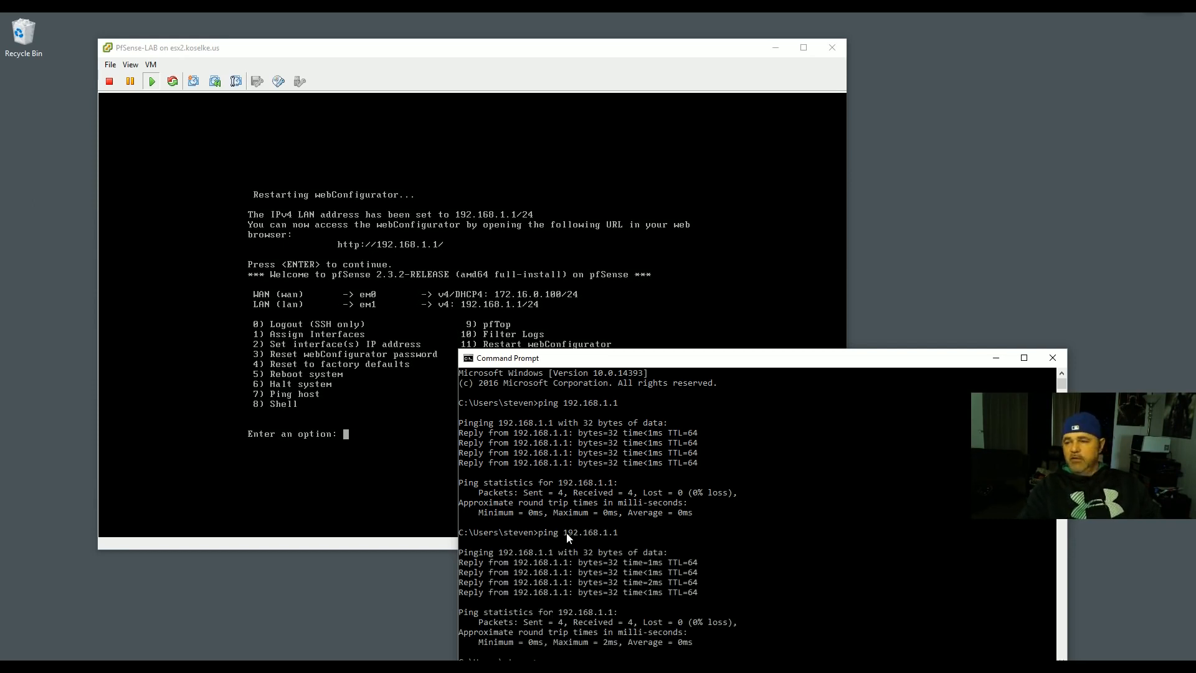
pyautogui.press('Return')
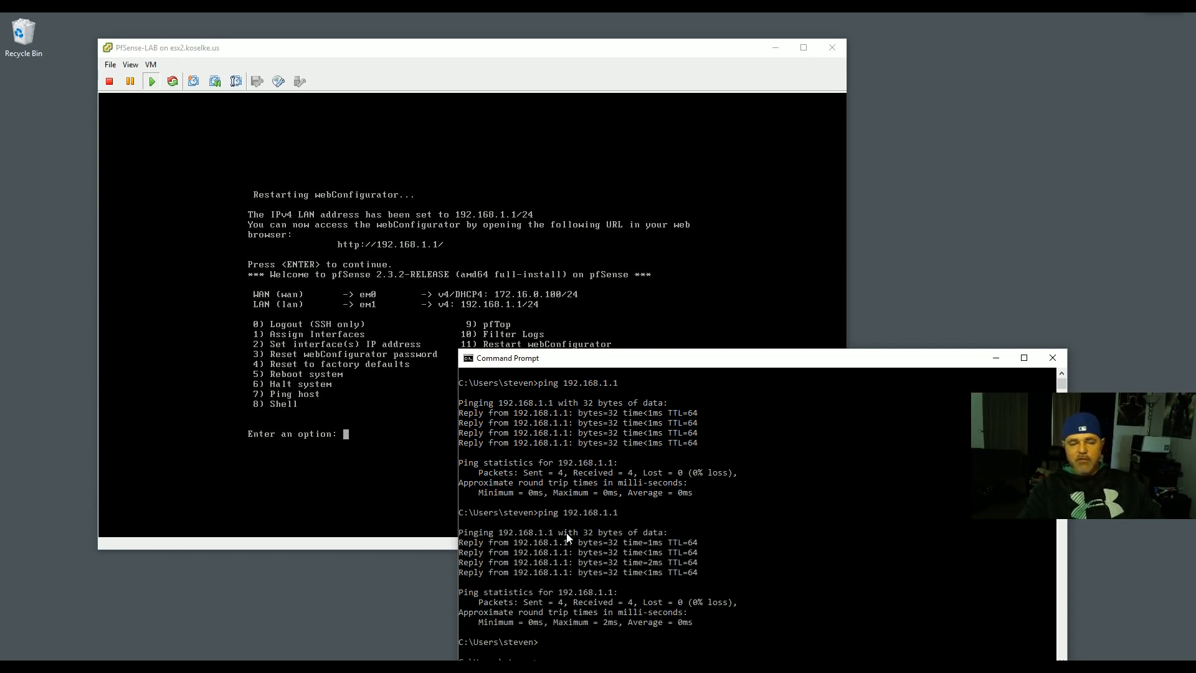
pyautogui.click(996, 358)
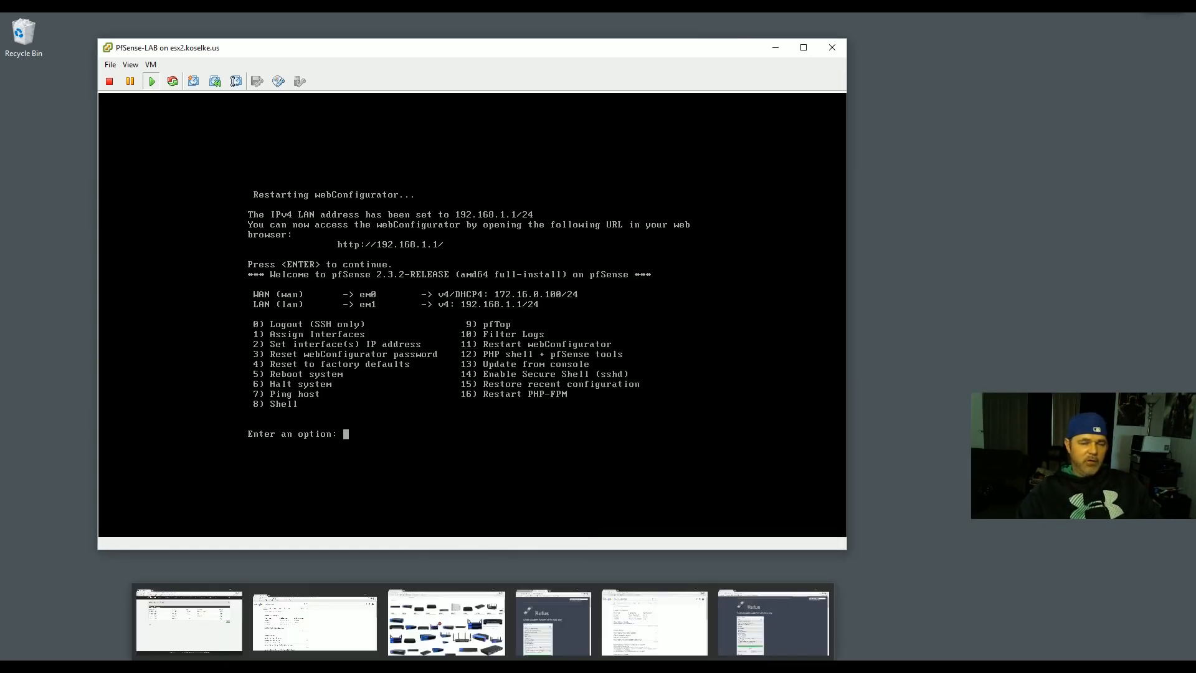
# - Load the pfSense login page at 192.168.1.1 in Chrome
pyautogui.click(866, 665)
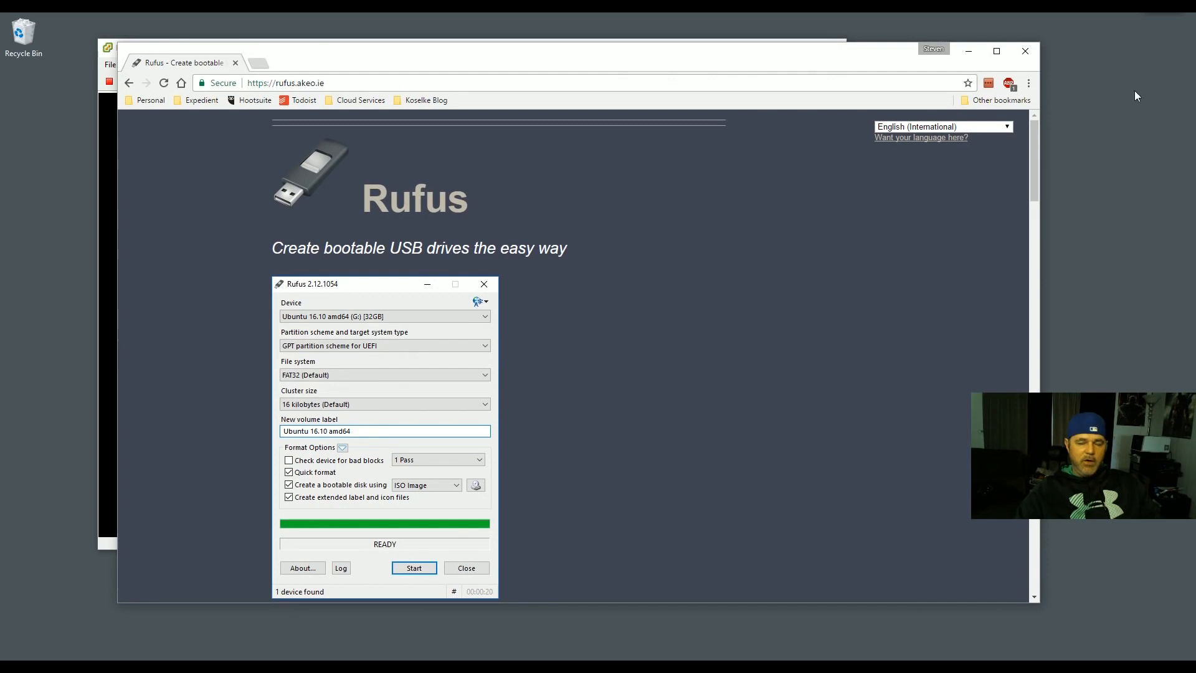
pyautogui.click(330, 85)
pyautogui.write('192.168.1.1')
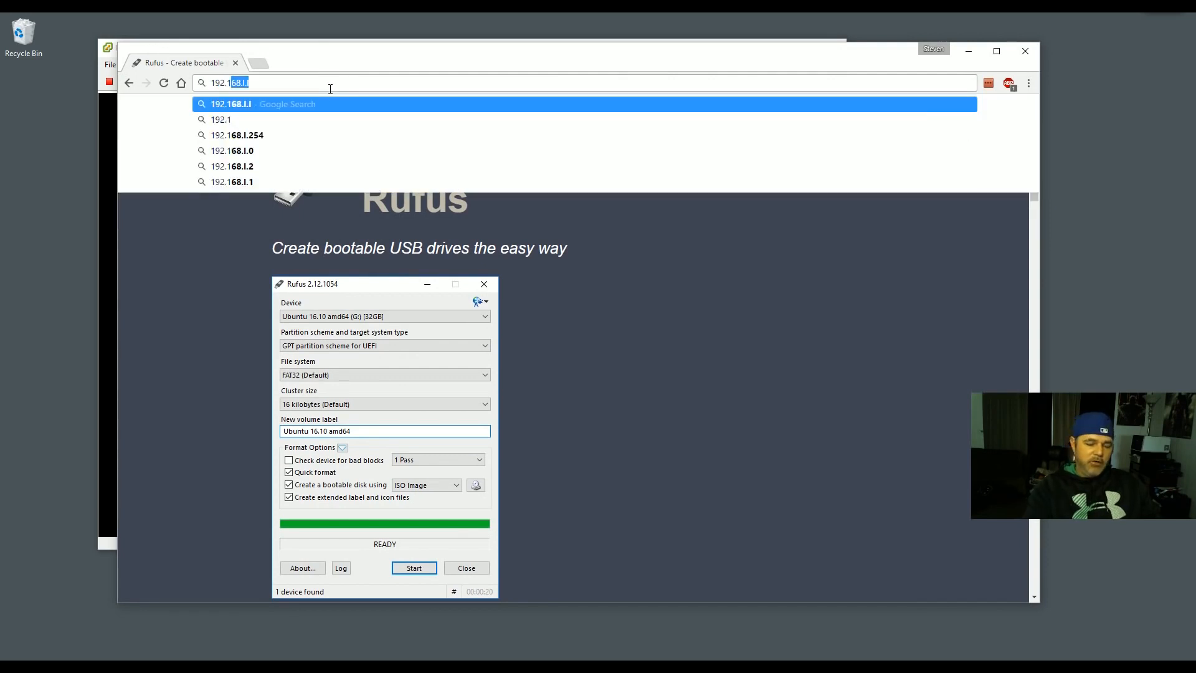
pyautogui.press('Return')
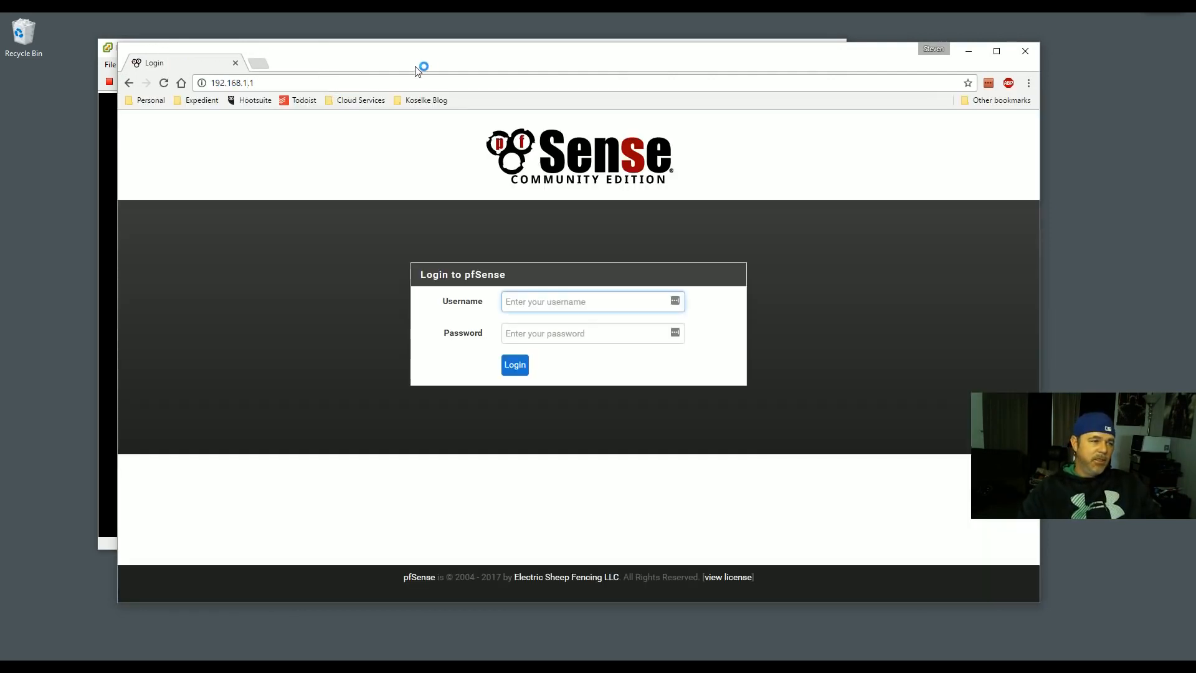
# - Rearrange the console and browser windows, minimizing the pfSense console to leave the login page showing
pyautogui.moveTo(491, 48); pyautogui.dragTo(413, 51)
pyautogui.click(467, 62)
pyautogui.click(804, 89)
pyautogui.moveTo(805, 88)
pyautogui.mouseDown()
pyautogui.moveTo(897, 100)
pyautogui.moveTo(815, 107)
pyautogui.mouseUp()
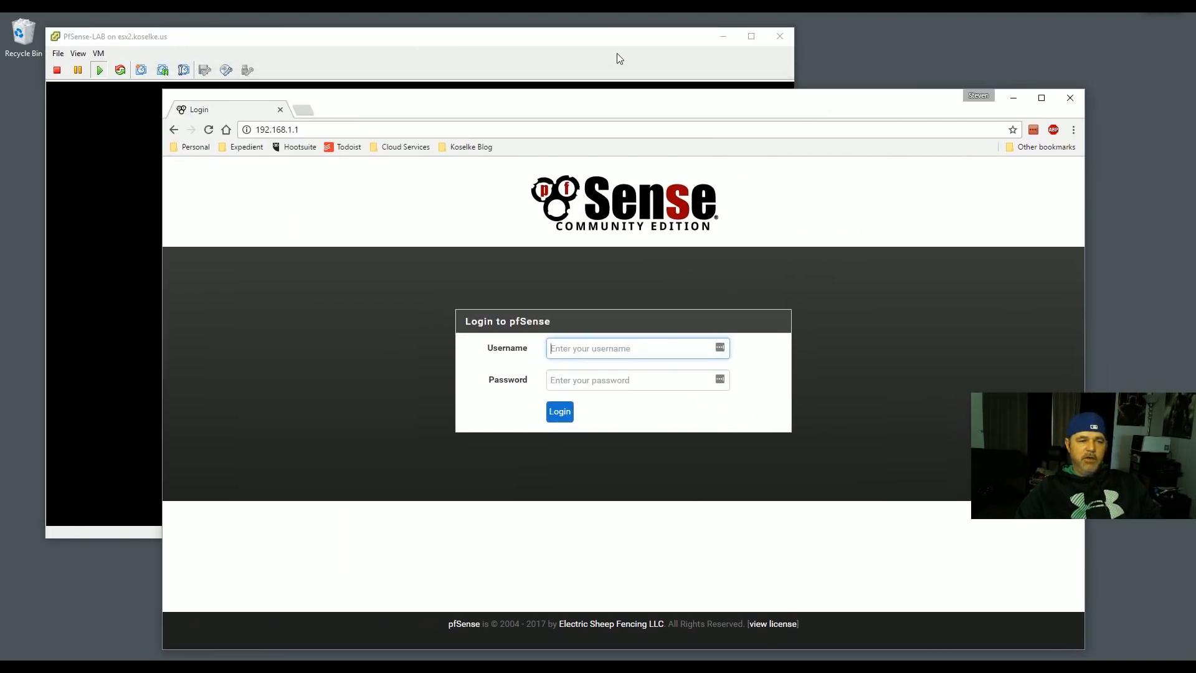
pyautogui.click(550, 44)
pyautogui.click(917, 113)
pyautogui.click(476, 49)
pyautogui.click(845, 106)
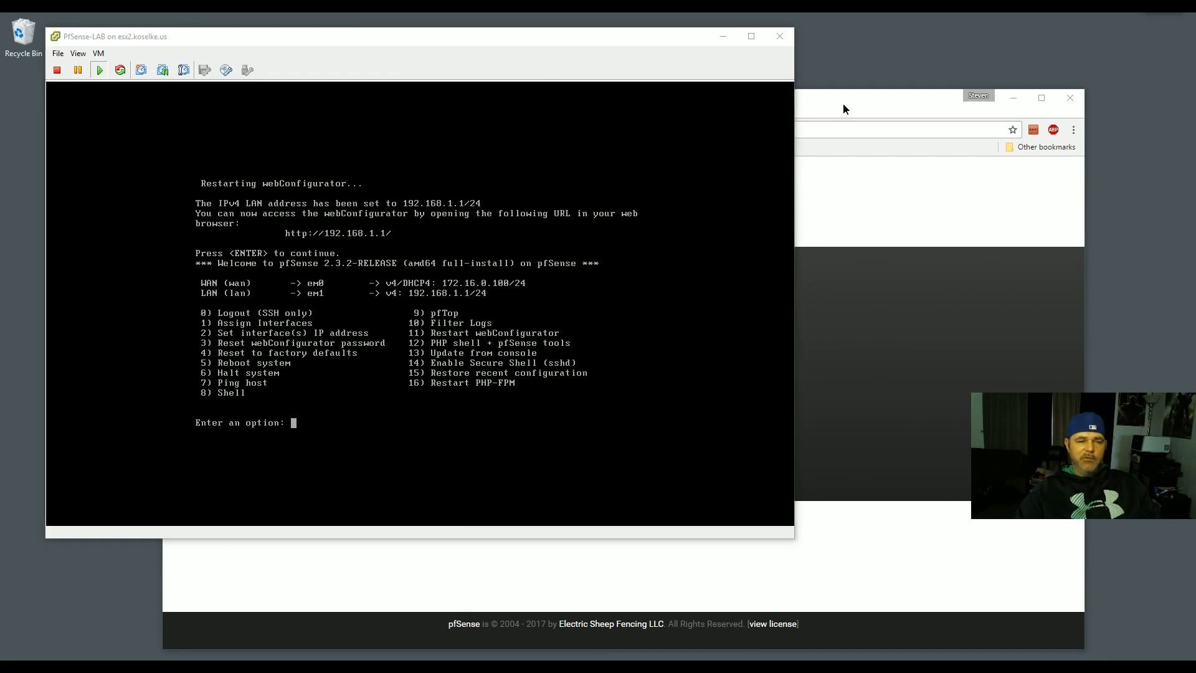
pyautogui.click(322, 47)
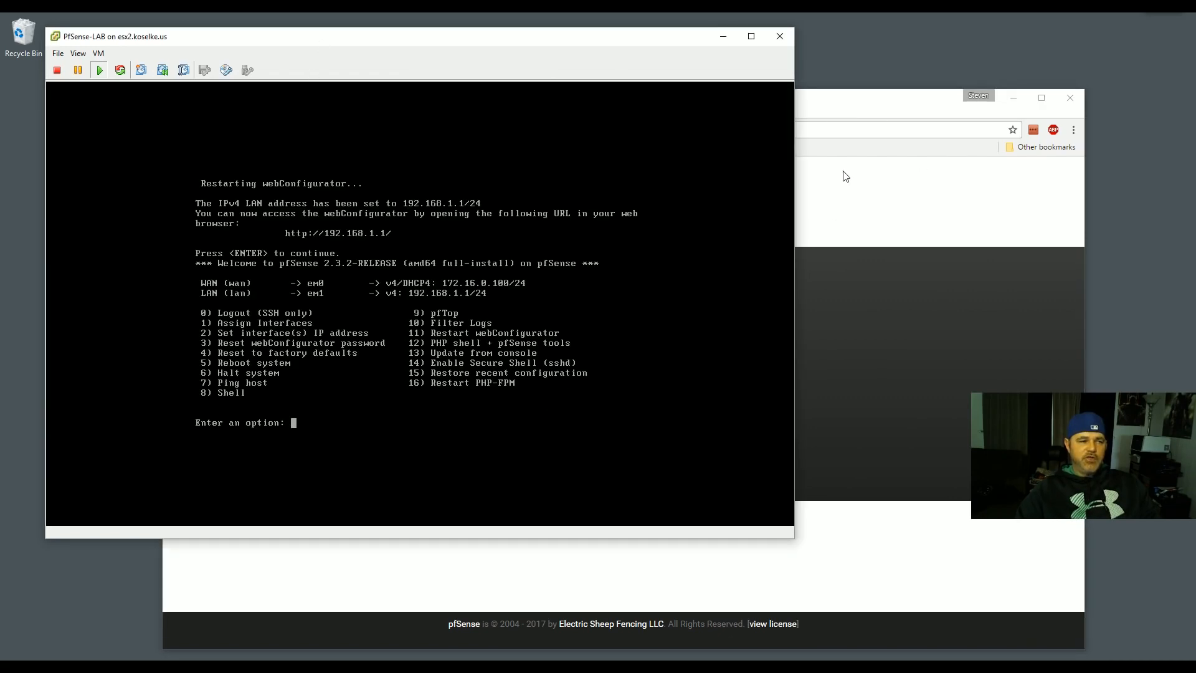
pyautogui.click(723, 37)
pyautogui.moveTo(681, 118); pyautogui.dragTo(656, 68)
# - Sign in with the default pfSense username and password, retrying after an incorrect-login error
pyautogui.write('admin')
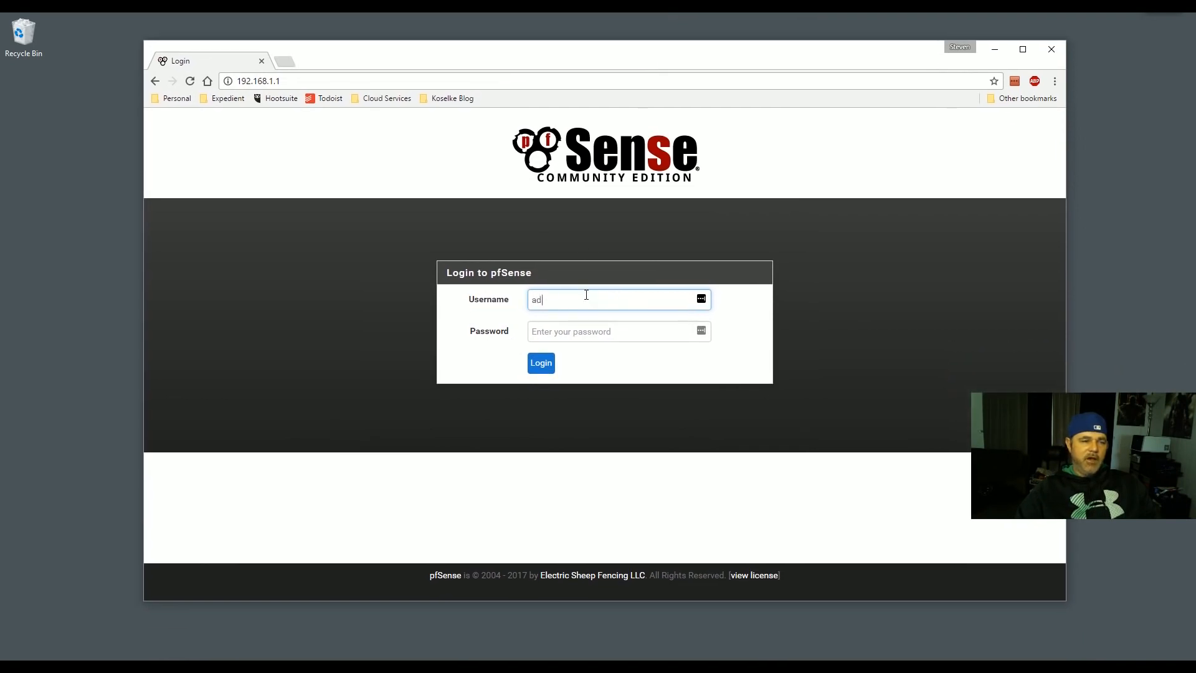
pyautogui.press('Tab')
pyautogui.write('pfsense')
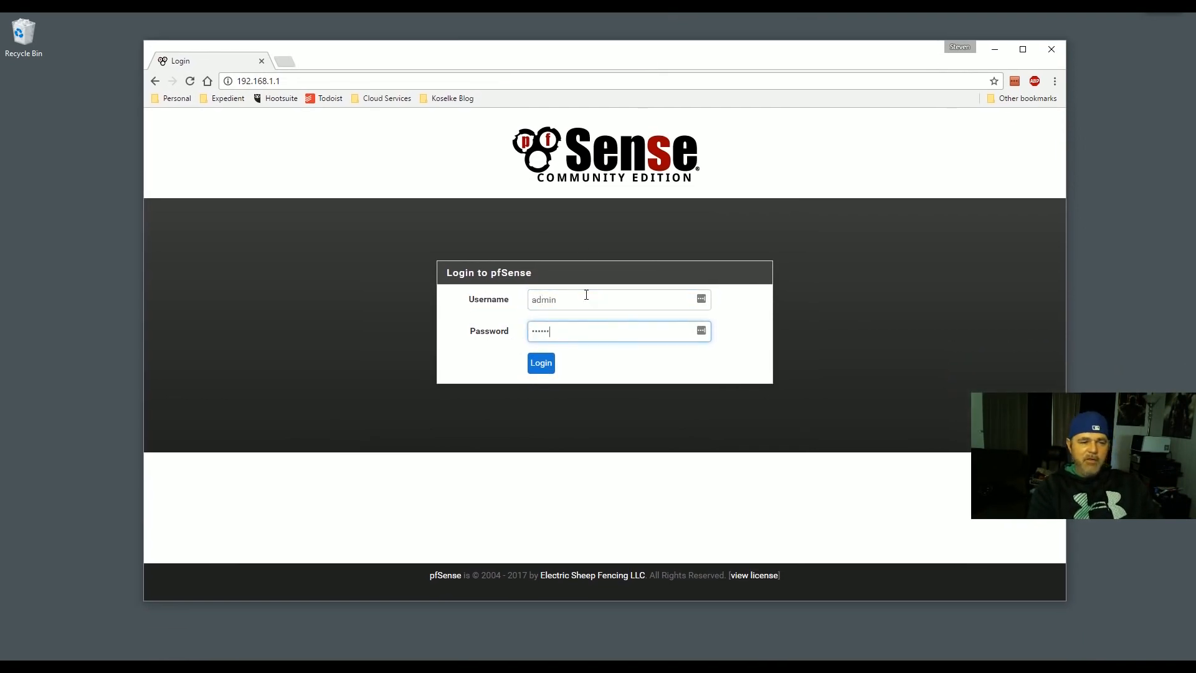
pyautogui.press('Return')
pyautogui.write('admin')
pyautogui.press('Tab')
pyautogui.write('admin')
pyautogui.press('Return')
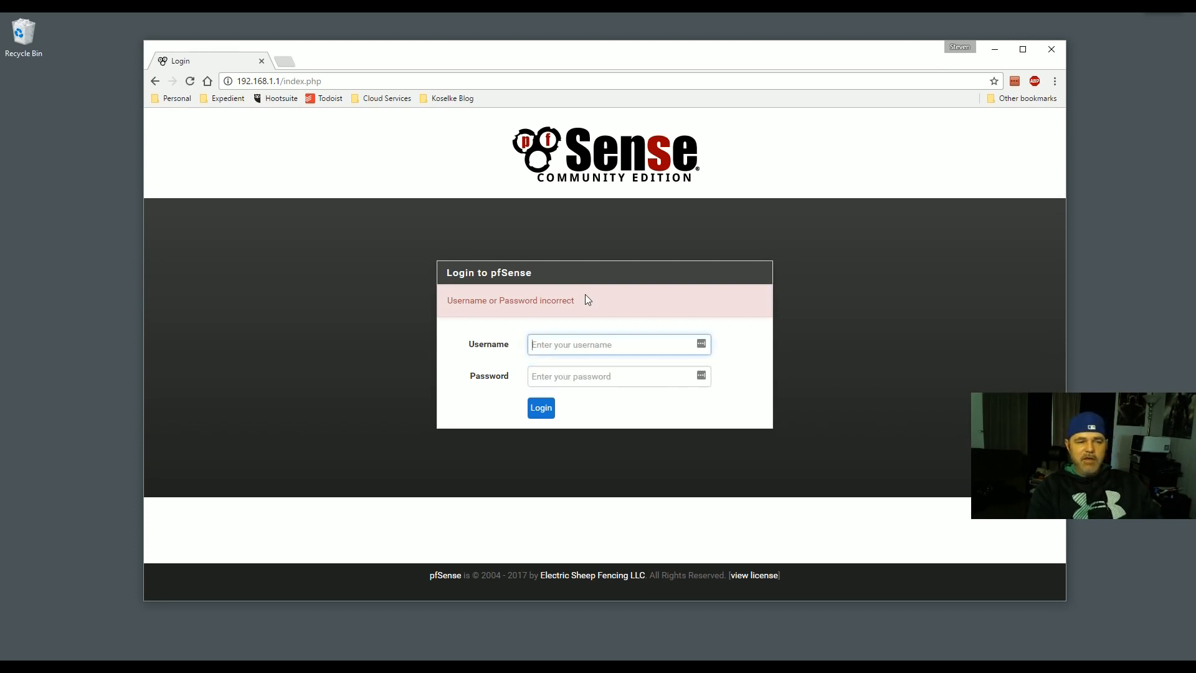
pyautogui.write('admin')
pyautogui.write('fsense')
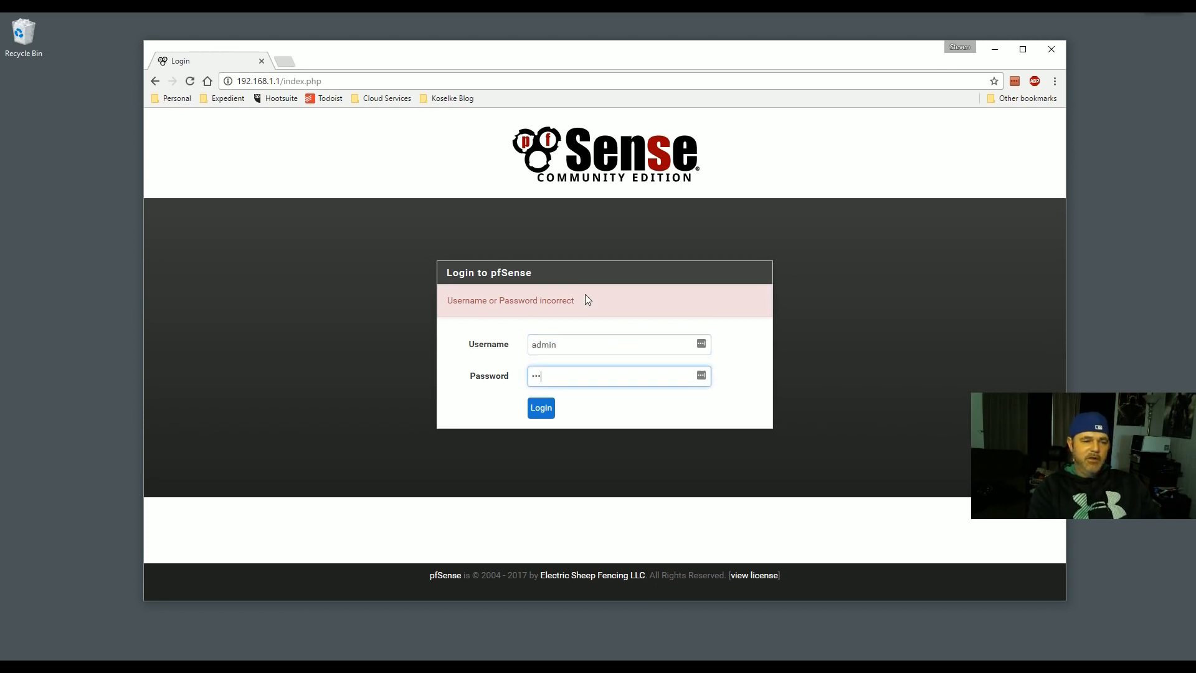
pyautogui.press('Return')
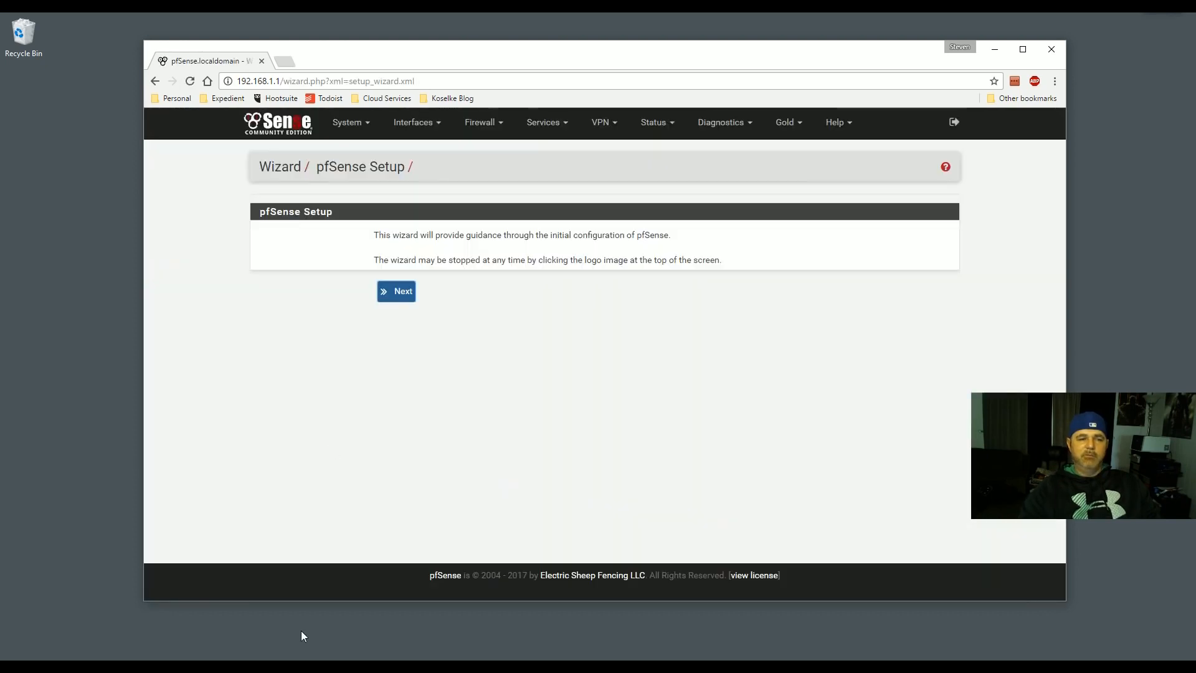
pyautogui.click(137, 668)
# - Open Notepad and jot down the default pfSense username and password
pyautogui.write('notep')
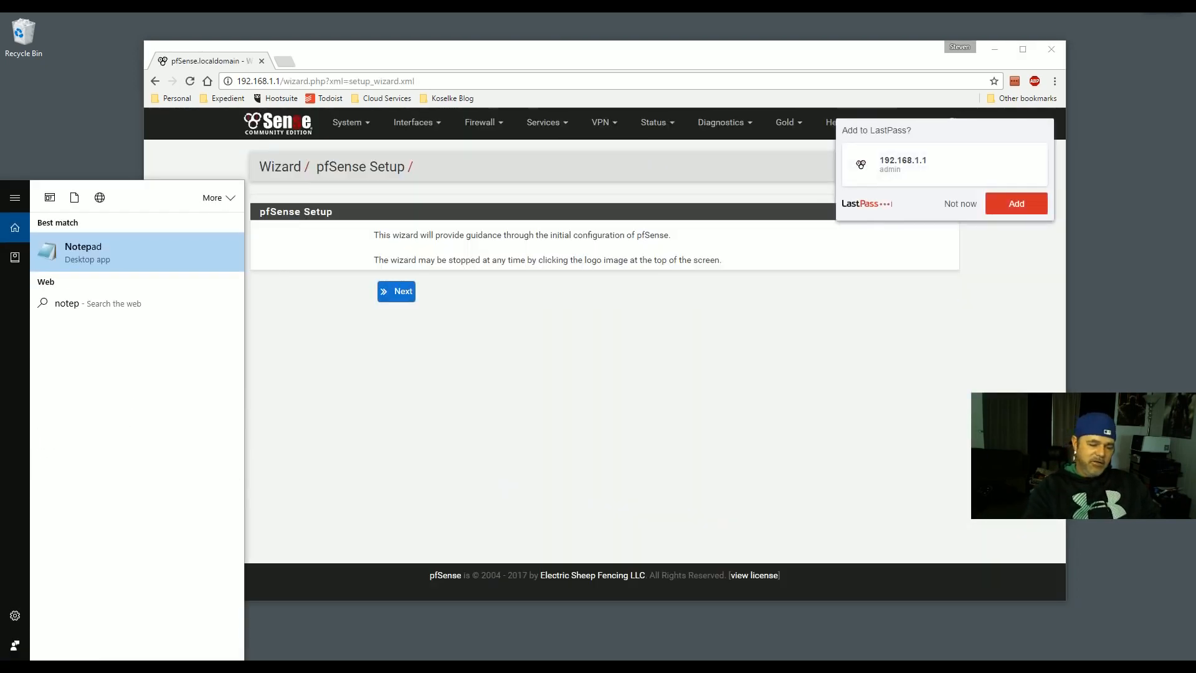
pyautogui.press('Return')
pyautogui.write('use')
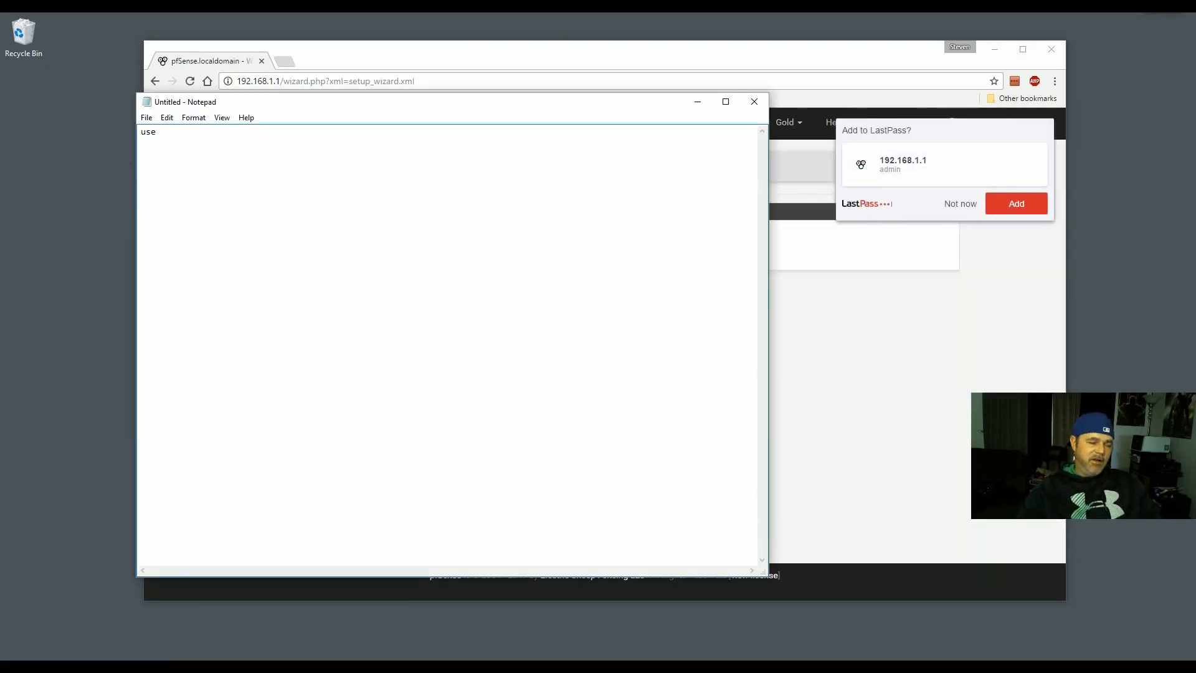
pyautogui.write('rname A')
pyautogui.press('BackSpace')
pyautogui.write('admin')
pyautogui.press('Return')
pyautogui.write('password pfsense')
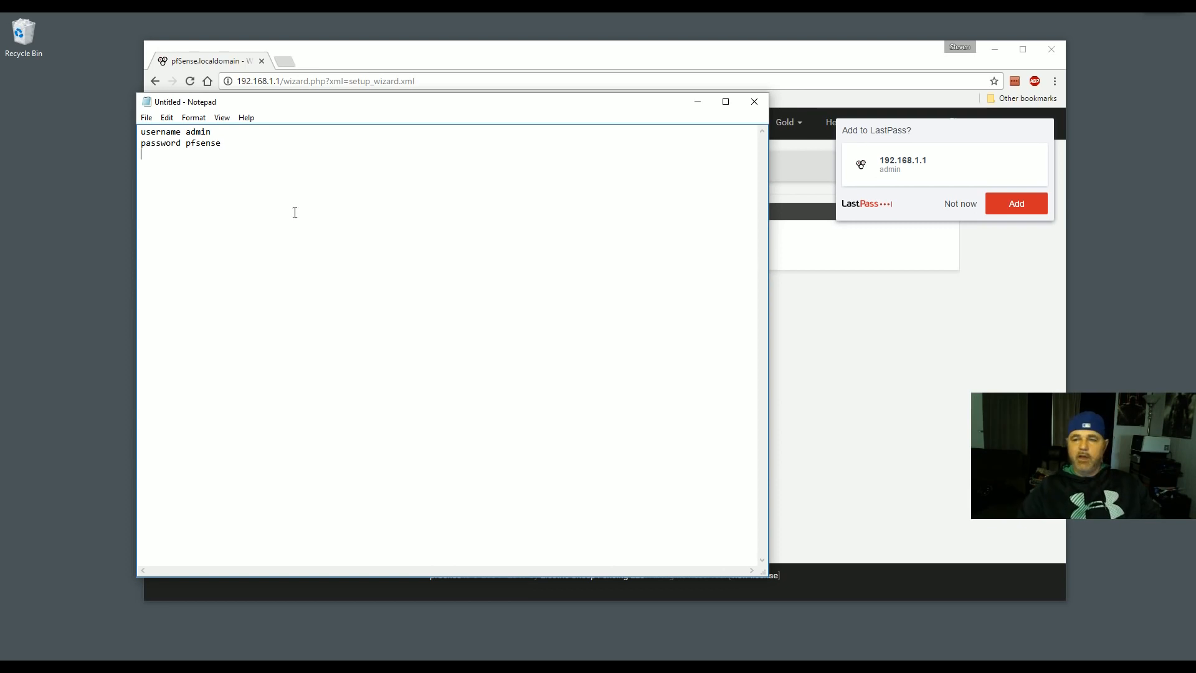
# - Close Notepad with Don't Save and decline the LastPass save-login prompt
pyautogui.click(754, 102)
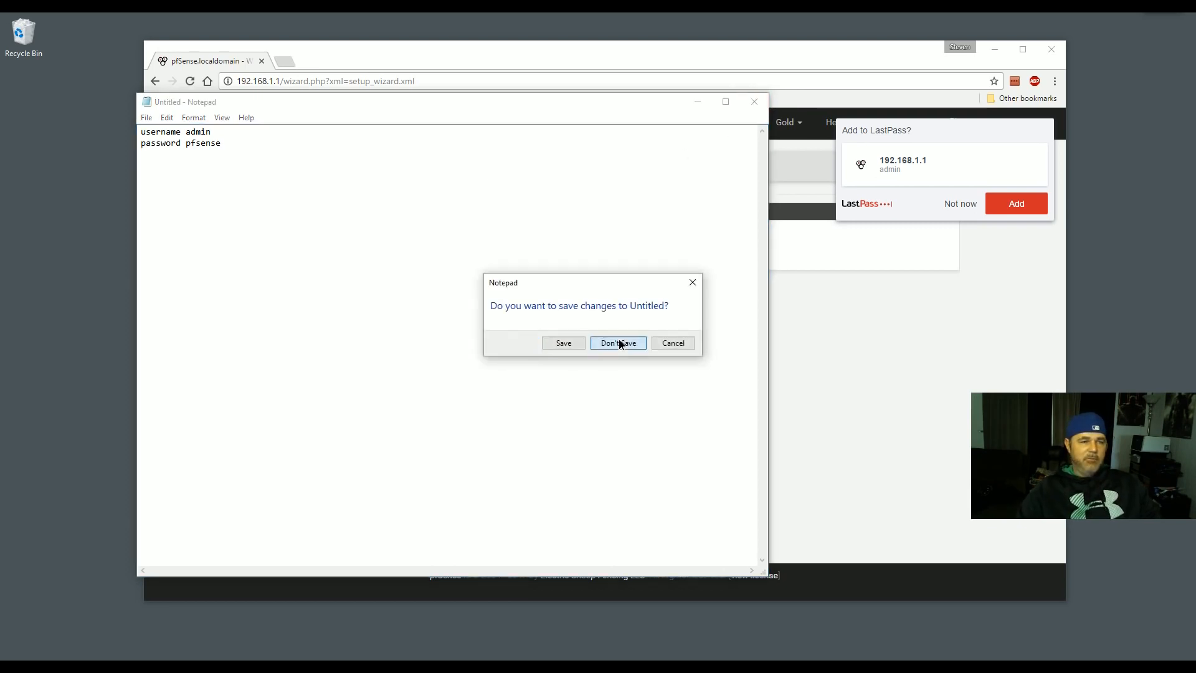
pyautogui.click(620, 344)
pyautogui.click(960, 205)
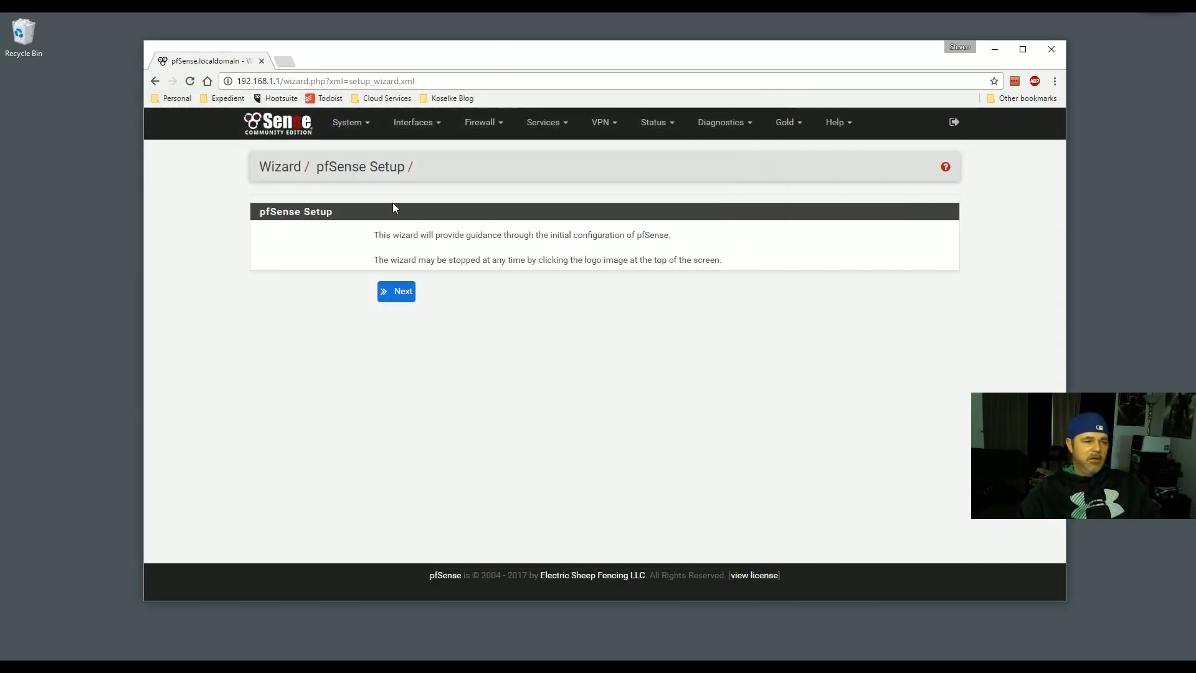
# - Advance the wizard past the pfSense Setup intro and 'Bling your pfSense with pfSense Gold' pages
pyautogui.moveTo(496, 41)
pyautogui.mouseDown()
pyautogui.moveTo(496, 56)
pyautogui.moveTo(509, 55)
pyautogui.mouseUp()
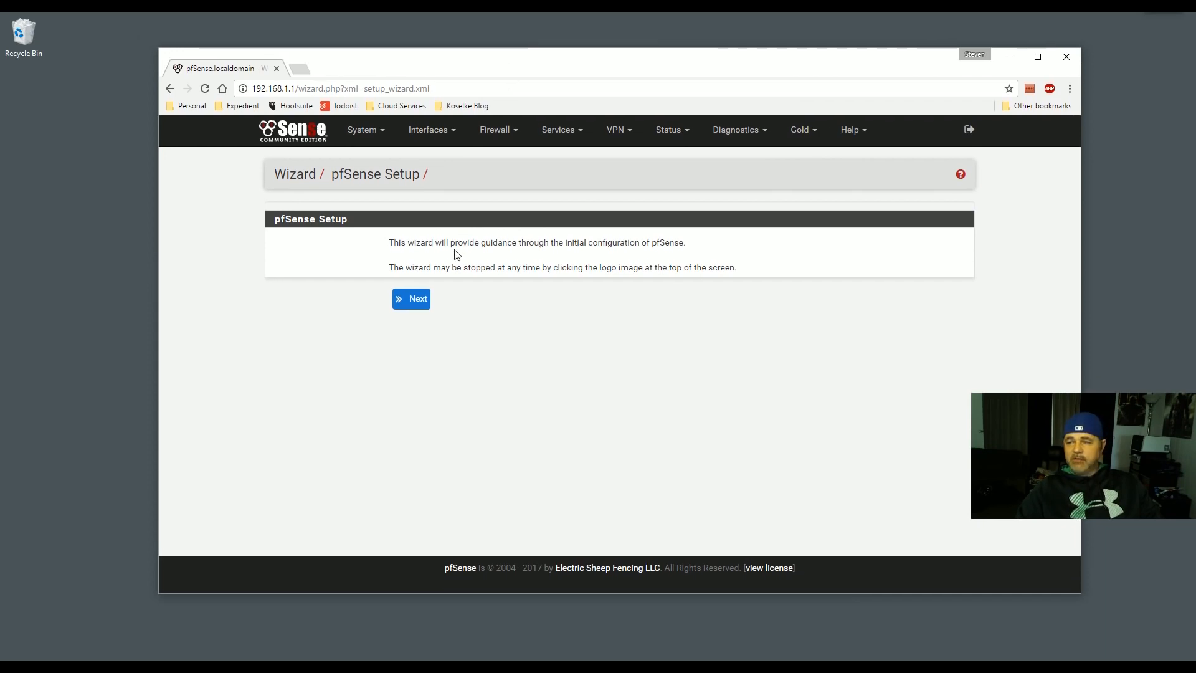
pyautogui.click(412, 300)
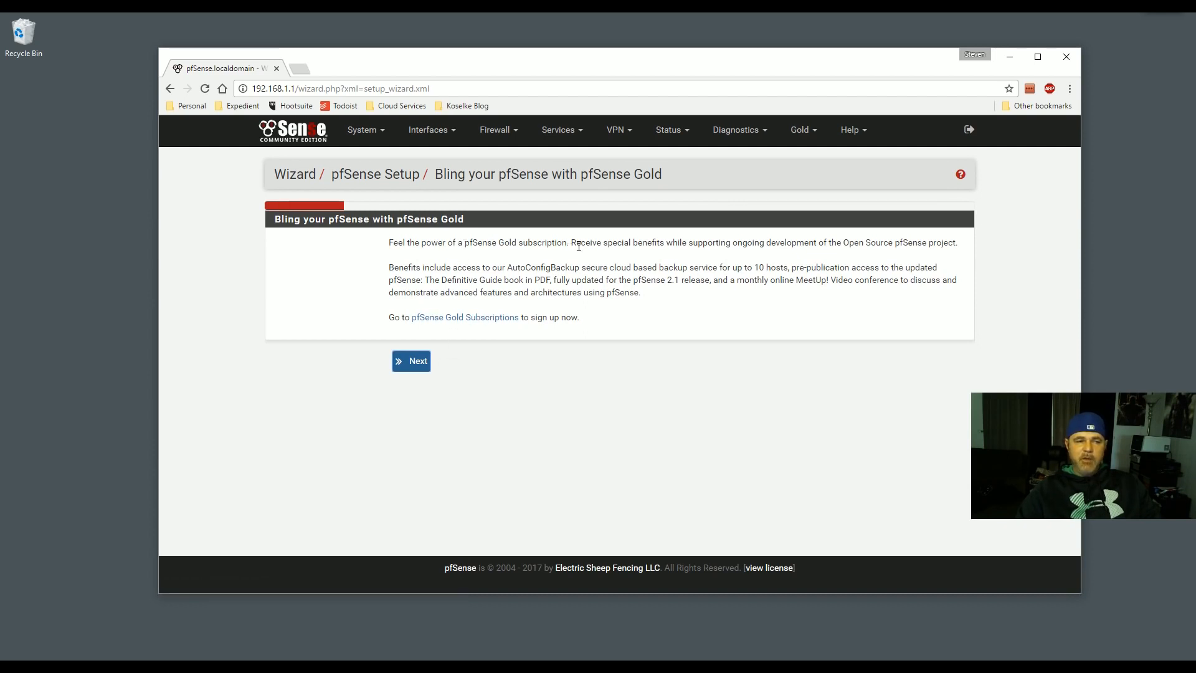
pyautogui.click(415, 363)
pyautogui.moveTo(441, 272); pyautogui.dragTo(402, 271)
# - Replace hostname pfSense with myPfsense, leave domain localdomain and DNS fields unchanged, and continue
pyautogui.click(446, 273)
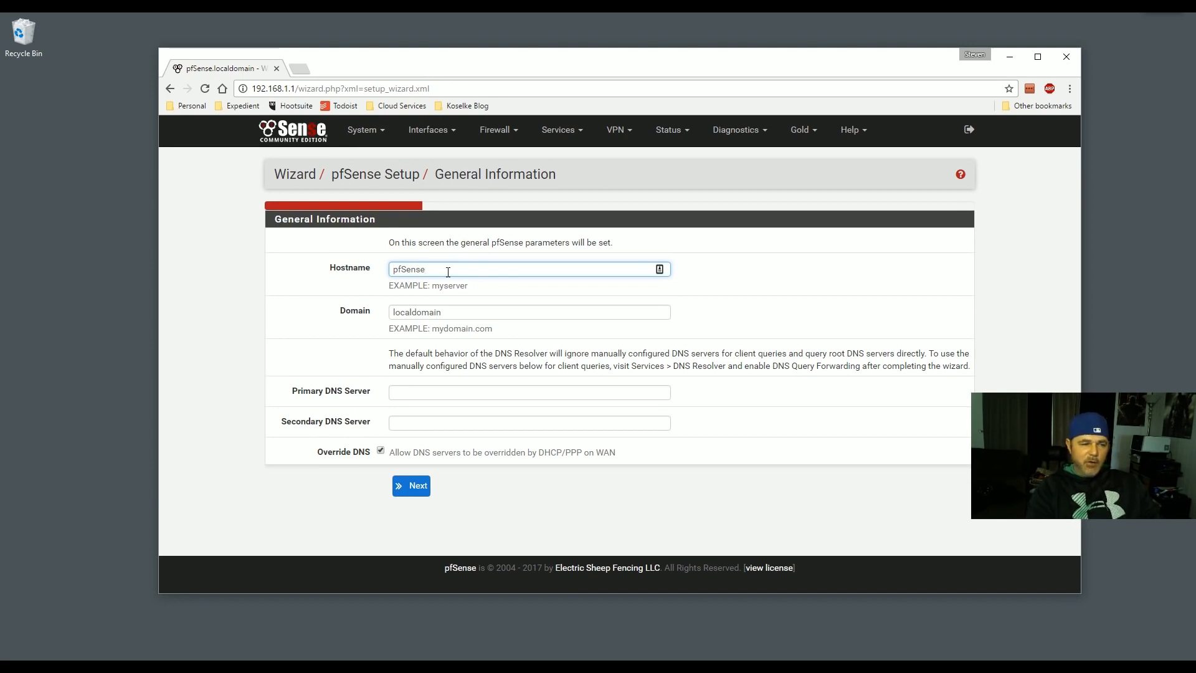
pyautogui.moveTo(427, 270); pyautogui.dragTo(372, 268)
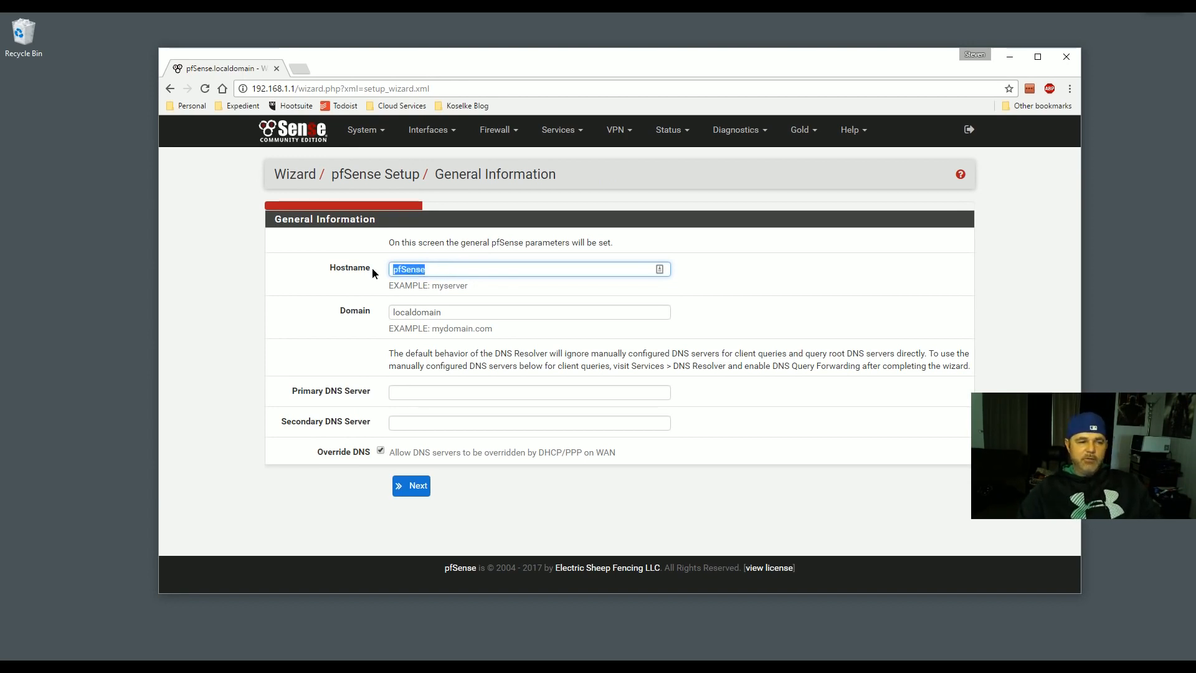
pyautogui.click(449, 272)
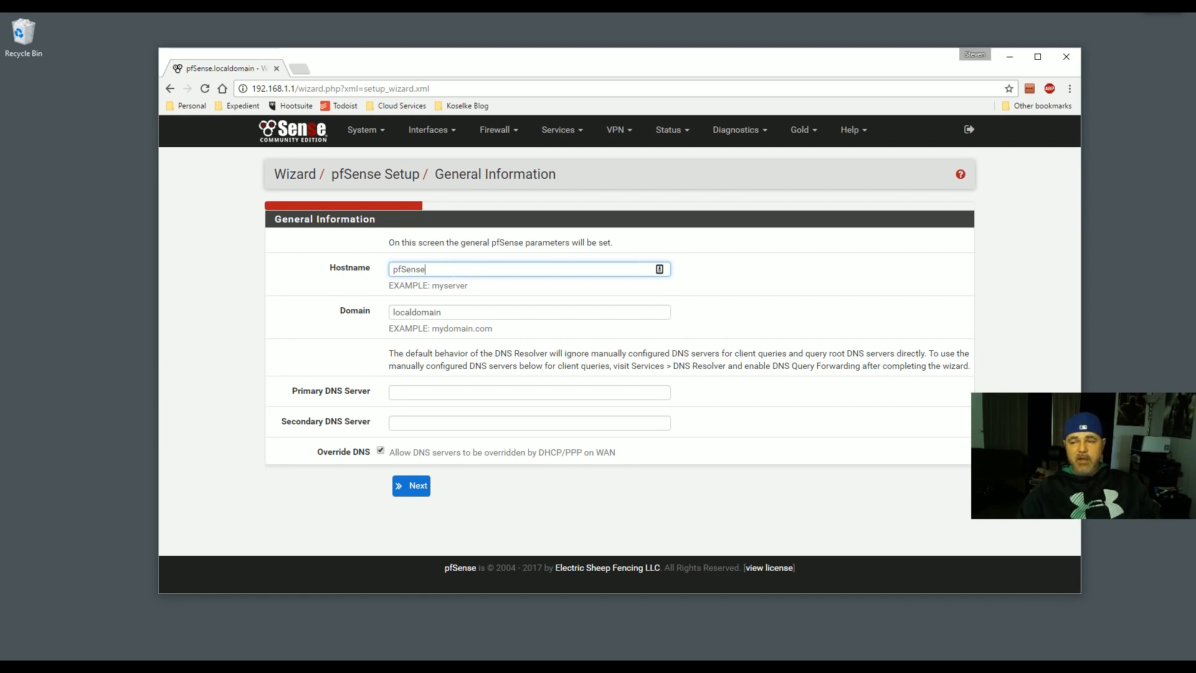
pyautogui.moveTo(439, 272); pyautogui.dragTo(385, 273)
pyautogui.write('myPfsense')
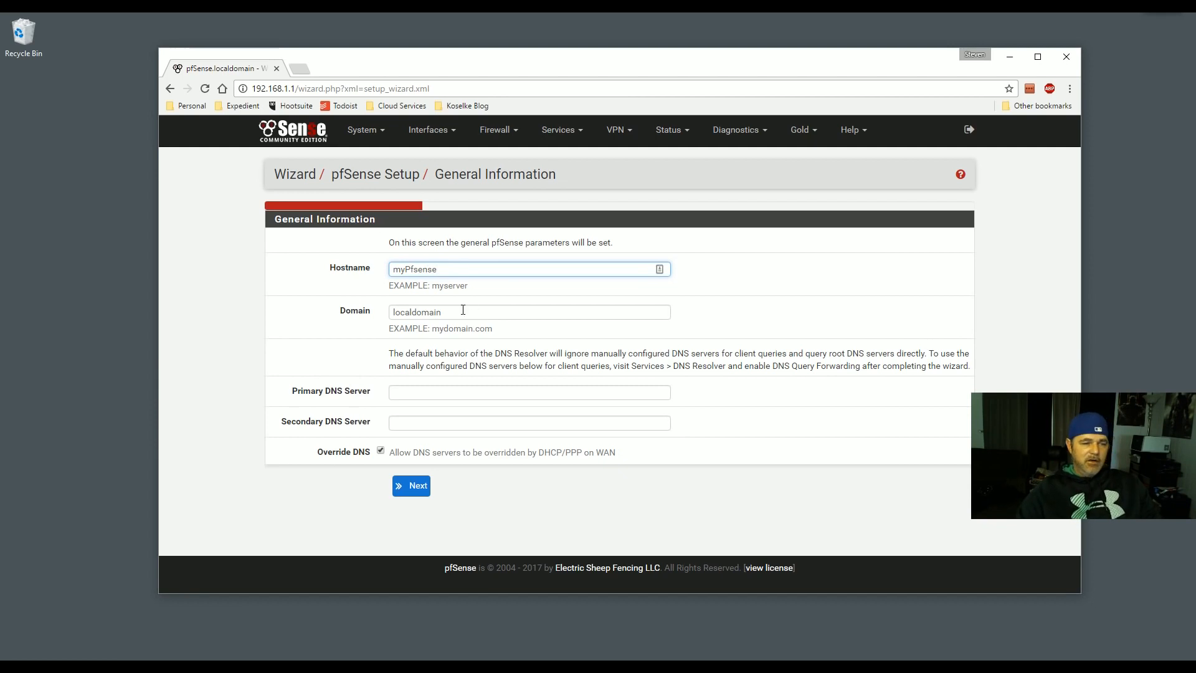
pyautogui.moveTo(462, 312)
pyautogui.mouseDown()
pyautogui.moveTo(430, 313)
pyautogui.moveTo(455, 312)
pyautogui.mouseUp()
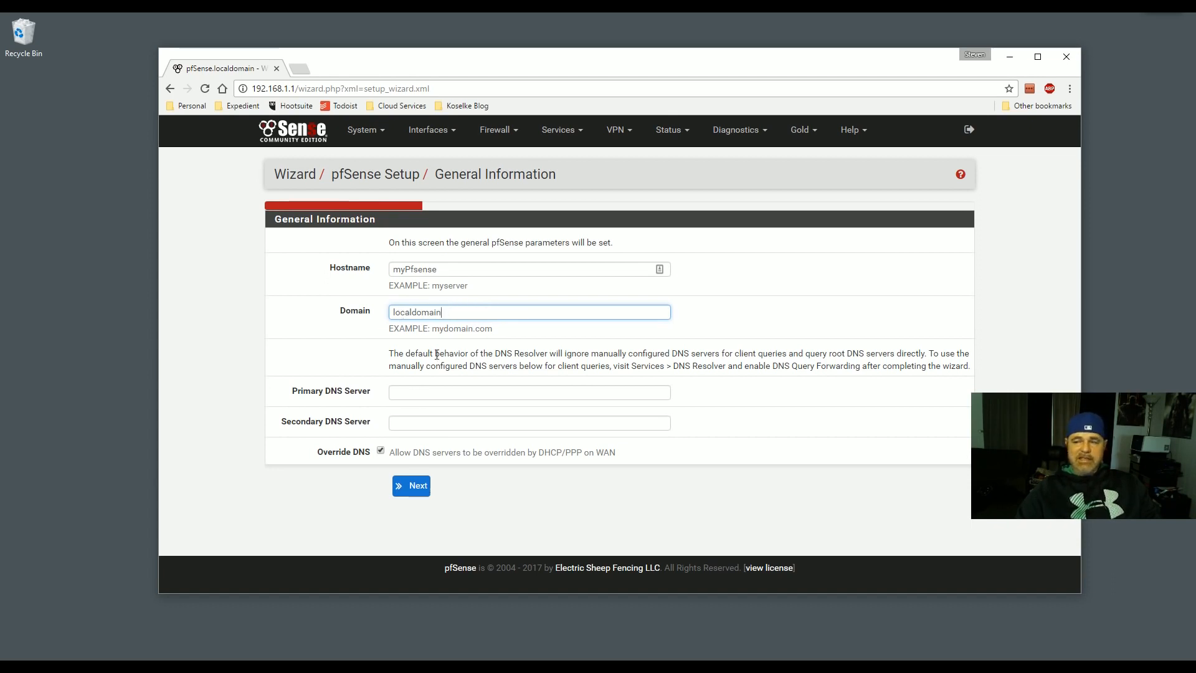
pyautogui.click(401, 392)
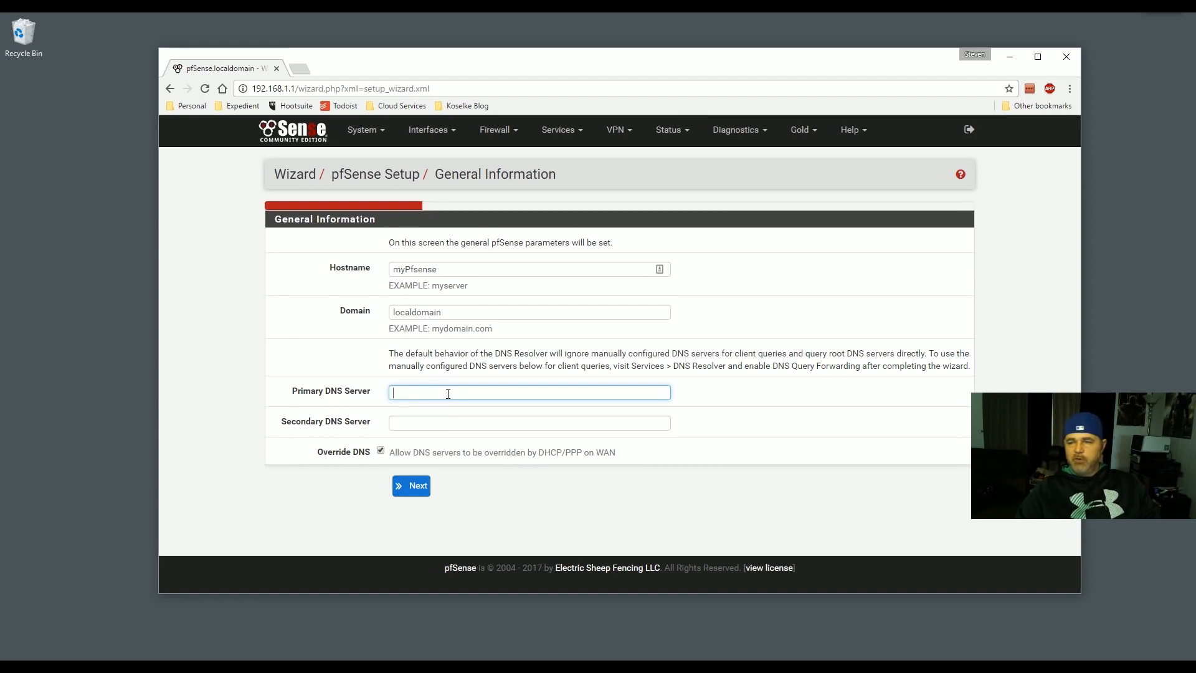
pyautogui.click(408, 486)
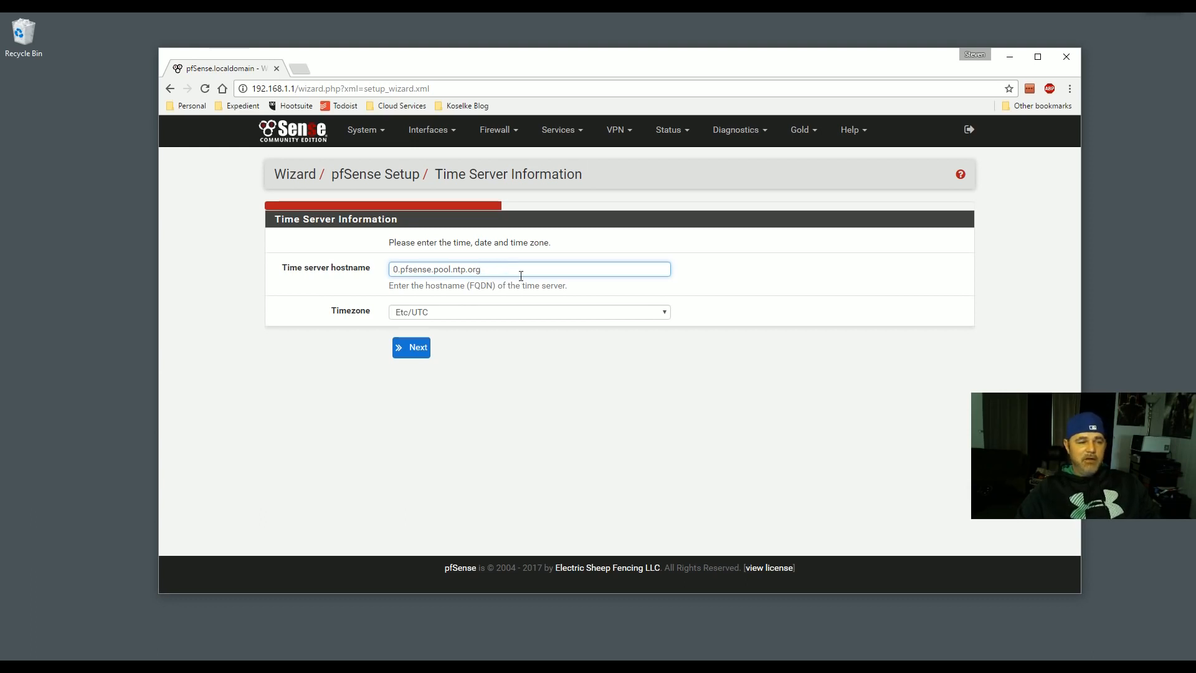
# - Clear the 0.pfsense.pool.ntp.org time server entry and open a new Chrome tab for searching
pyautogui.moveTo(495, 267); pyautogui.dragTo(345, 271)
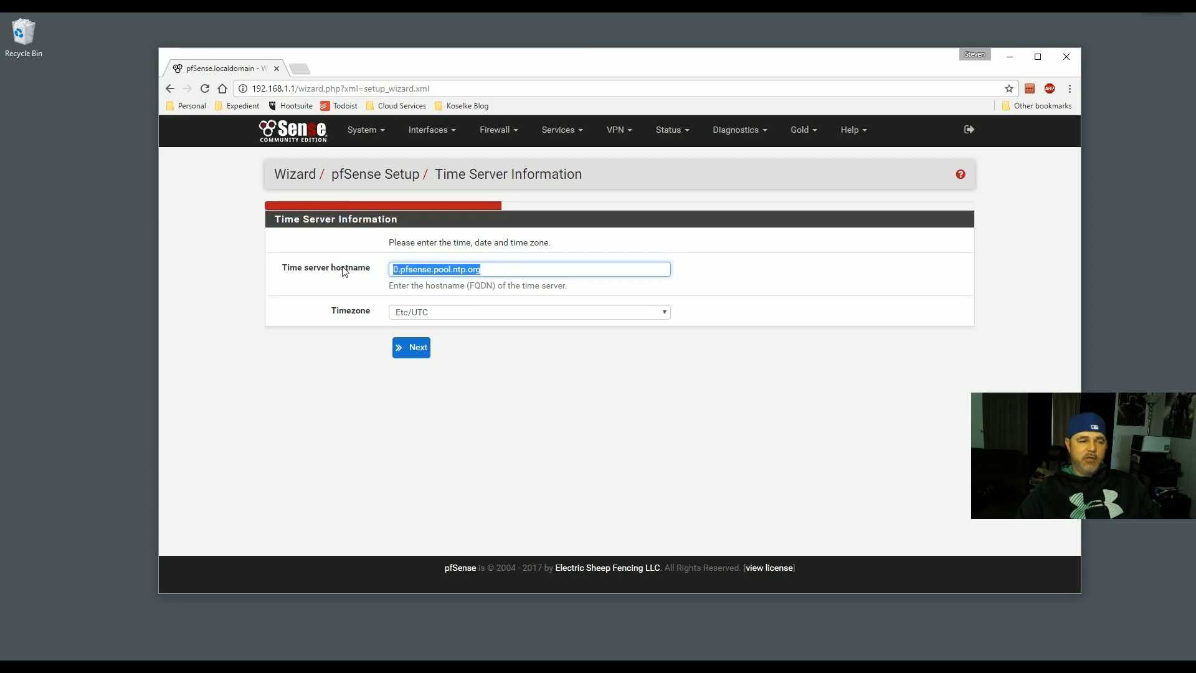
pyautogui.write('0.pool')
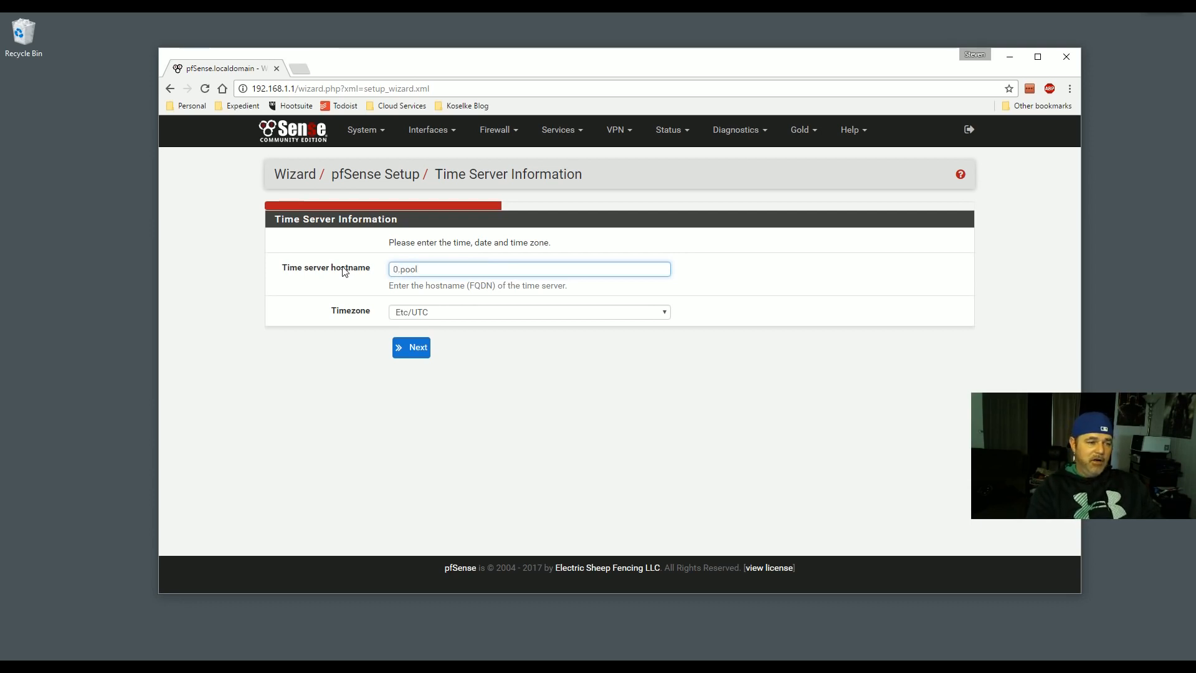
pyautogui.press('BackSpace')
pyautogui.press('BackSpace')
pyautogui.press('BackSpace')
pyautogui.write('p')
pyautogui.click(300, 68)
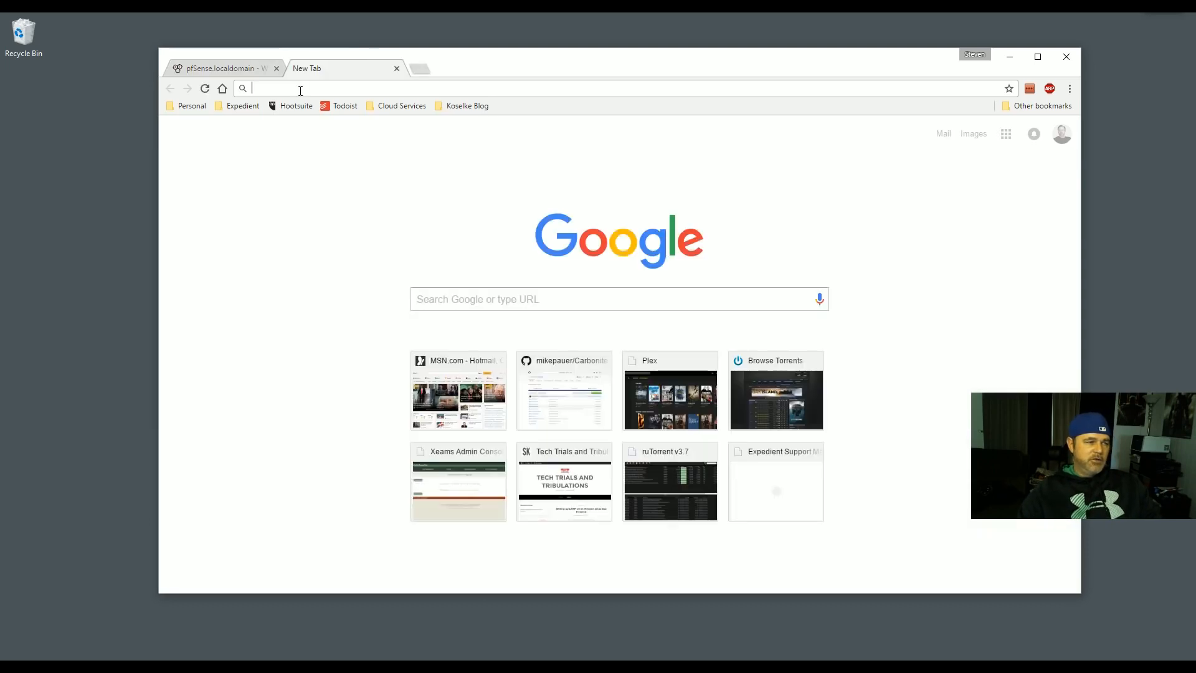
# - Google 'ntp time server pool', then copy pool.ntp.org into the wizard's time server hostname field
pyautogui.write('ntp time server pool')
pyautogui.press('Return')
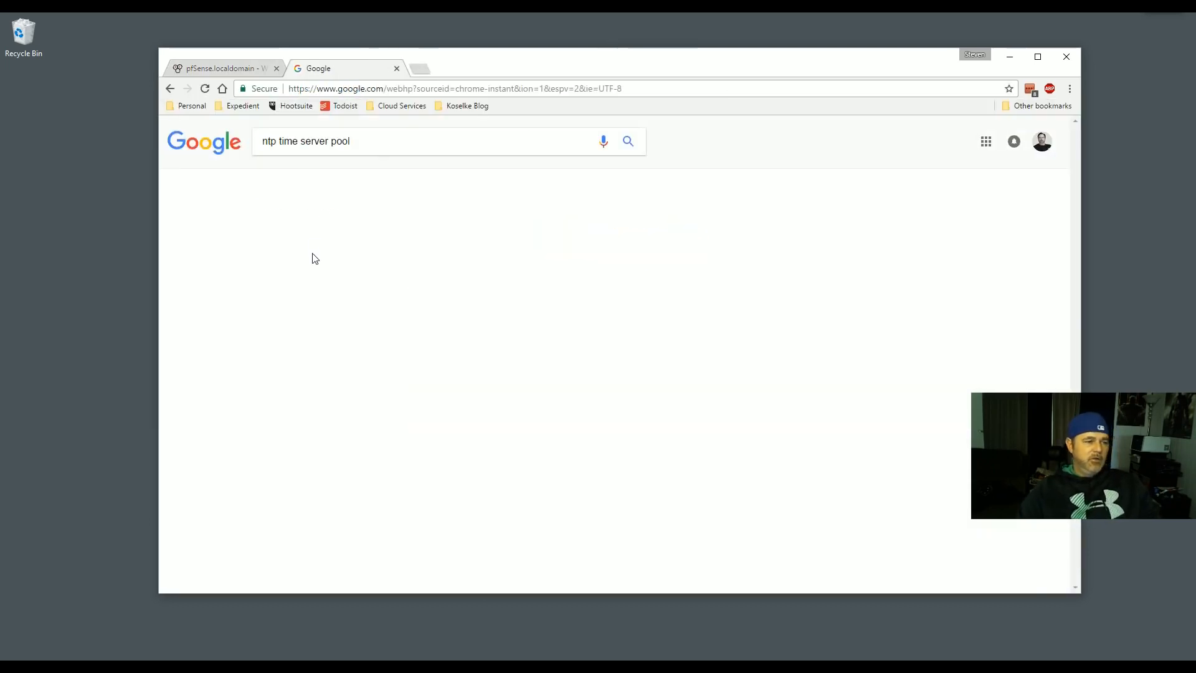
pyautogui.moveTo(455, 281); pyautogui.dragTo(502, 282)
pyautogui.hotkey('ctrl', 'c')
pyautogui.click(226, 69)
pyautogui.hotkey('ctrl', 'v')
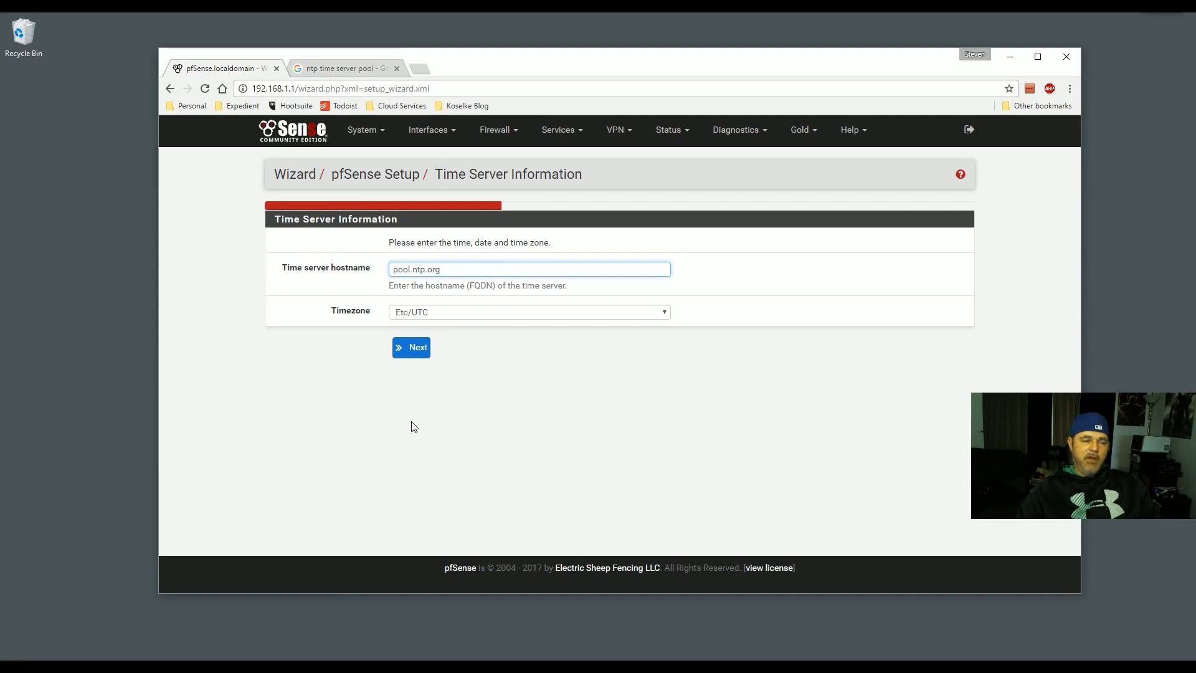
# - Choose Etc/GMT-5 as the timezone and continue to the WAN interface page
pyautogui.click(441, 312)
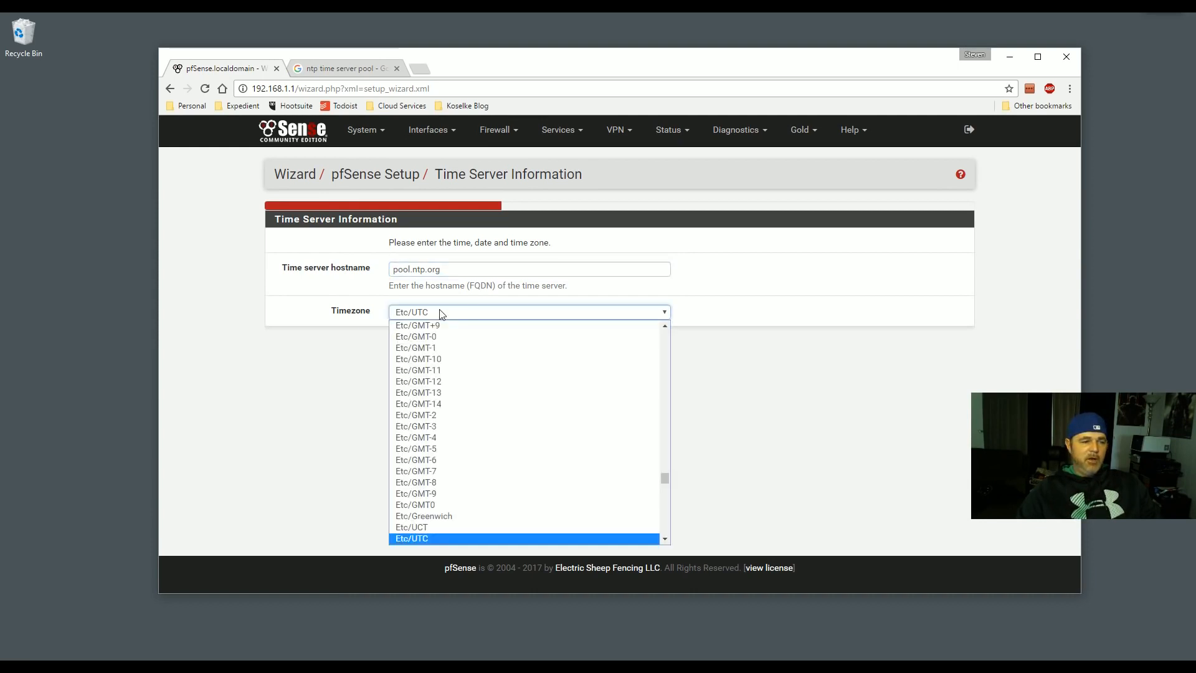
pyautogui.scroll(10, 456, 462)
pyautogui.scroll(-10, 456, 462)
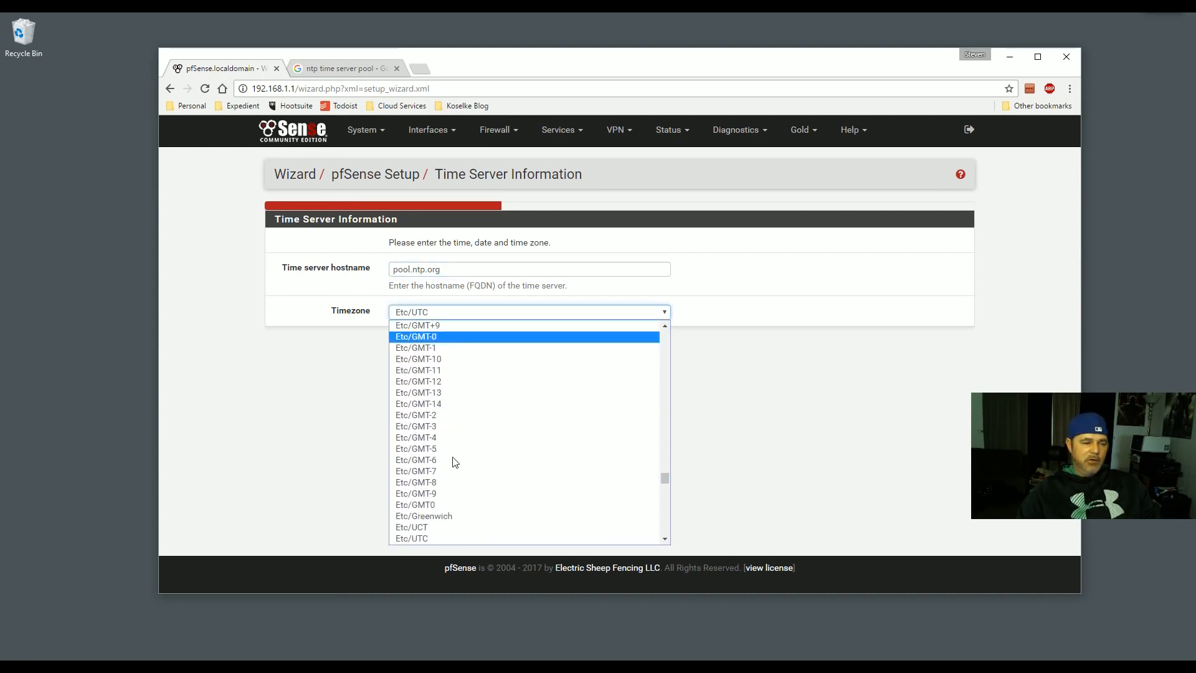
pyautogui.click(435, 450)
pyautogui.click(409, 349)
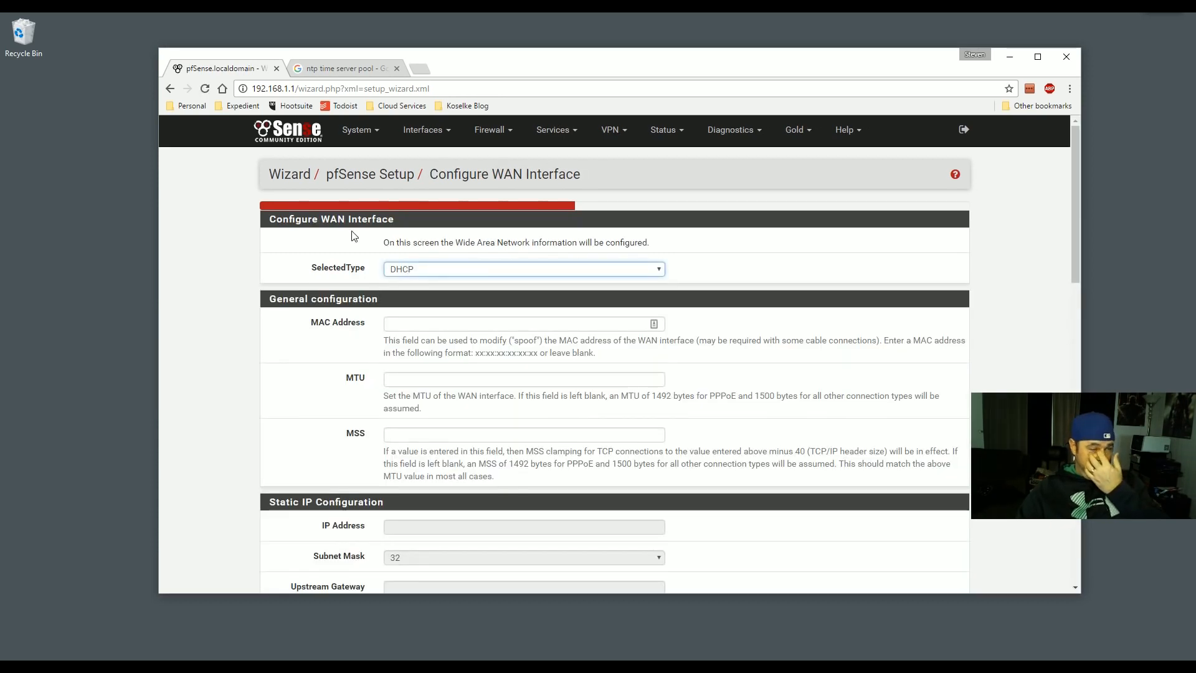
# - Look over the WAN configuration page and its connection type options, leaving DHCP selected
pyautogui.scroll(-1, 380, 263)
pyautogui.scroll(1, 380, 262)
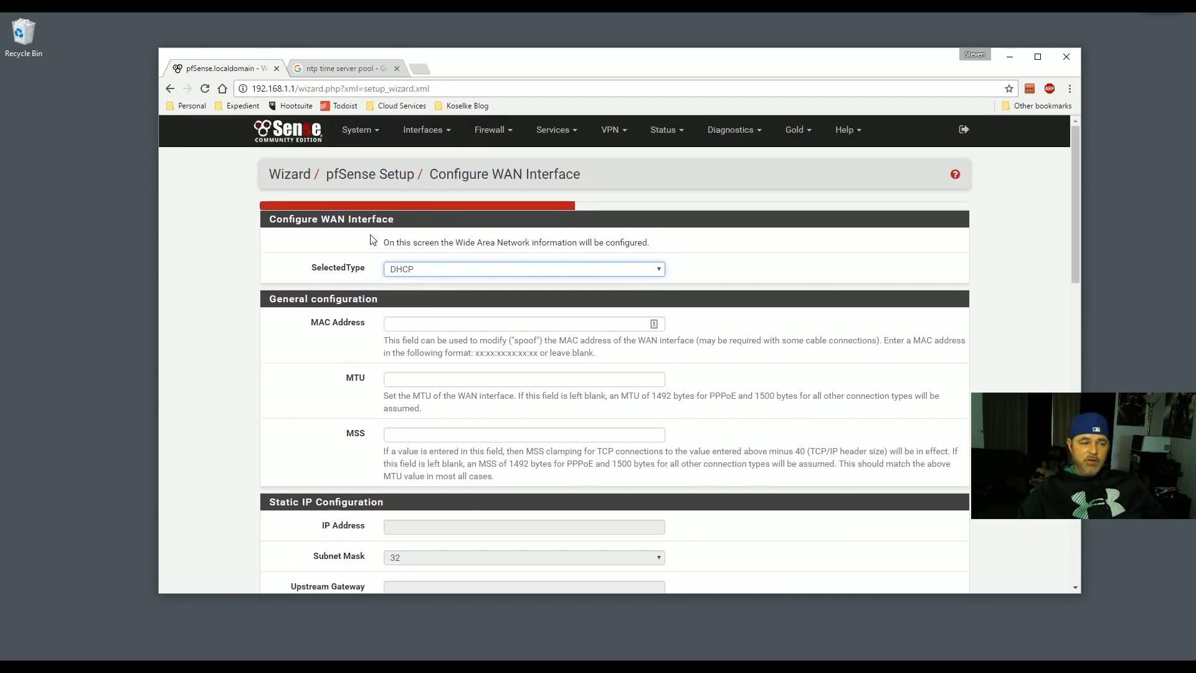
pyautogui.click(434, 274)
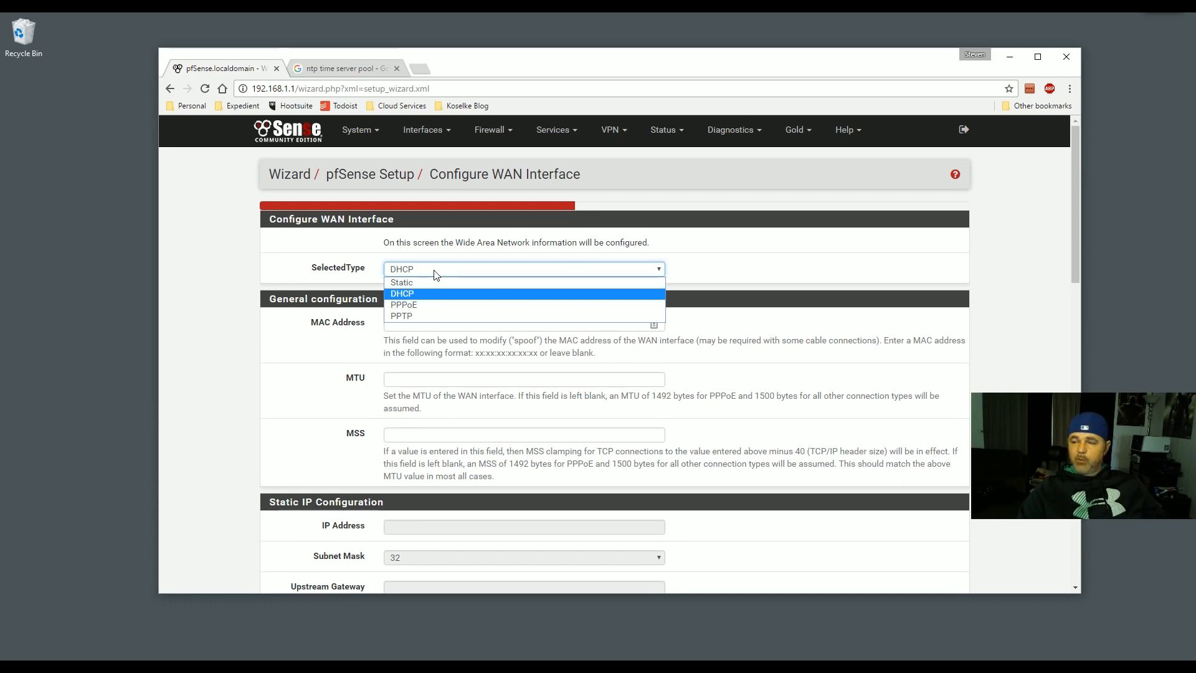
pyautogui.click(432, 273)
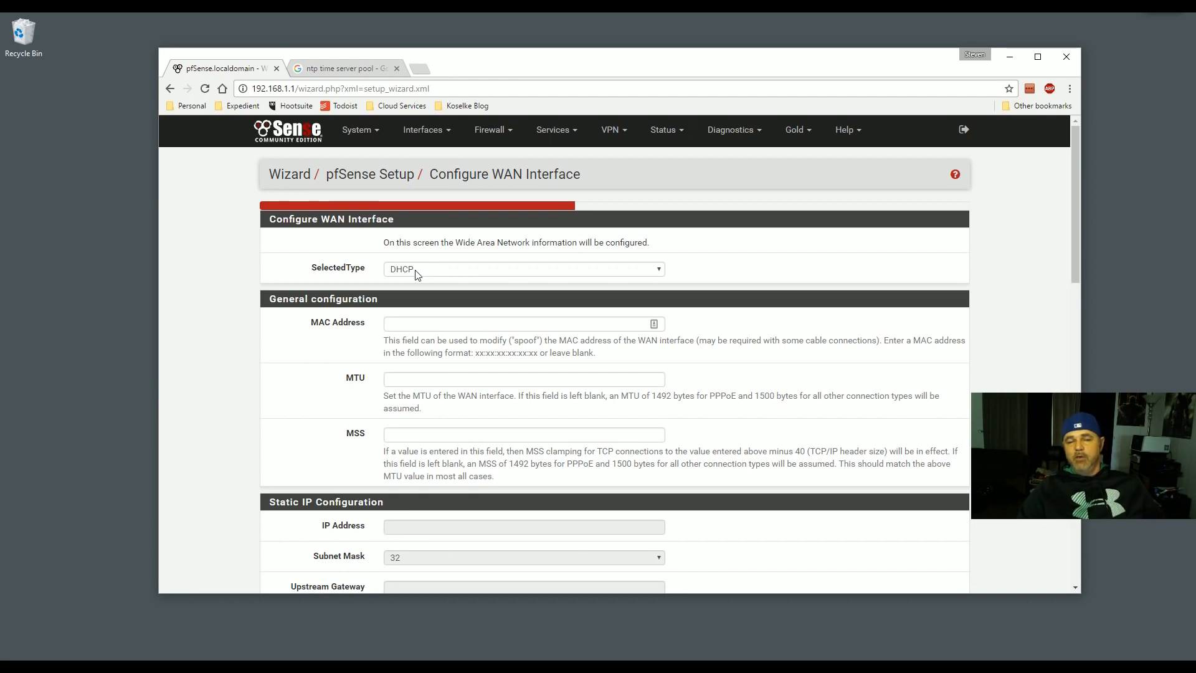
pyautogui.click(421, 273)
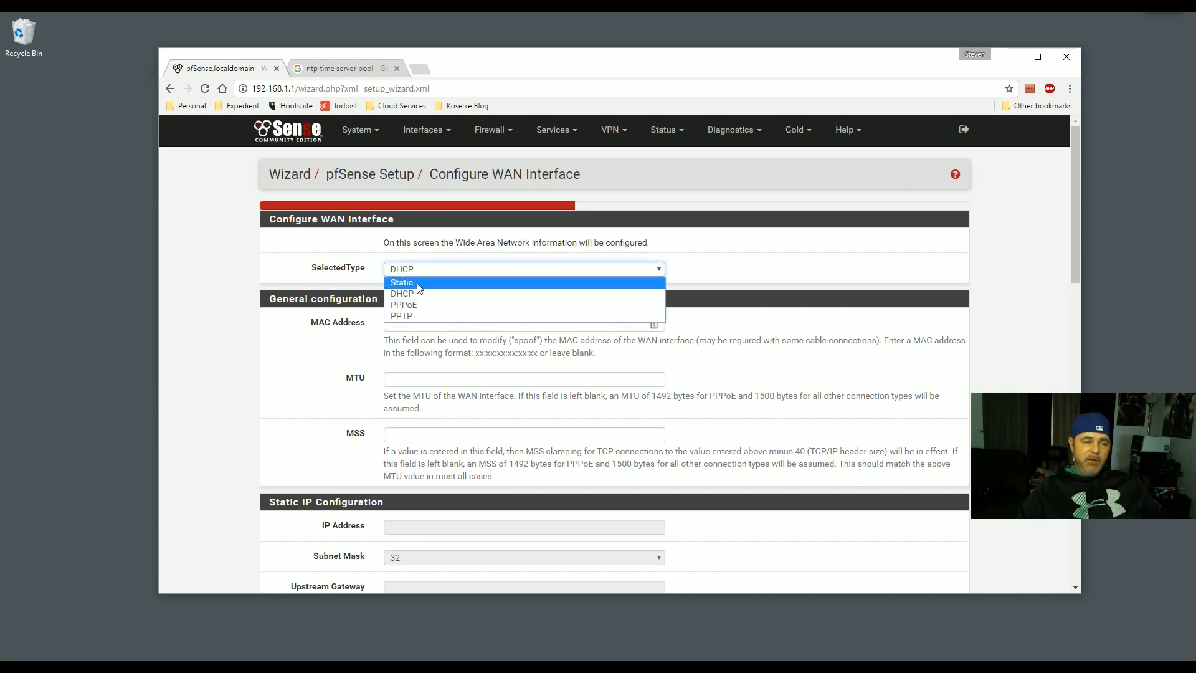
pyautogui.click(413, 292)
pyautogui.scroll(-3, 423, 268)
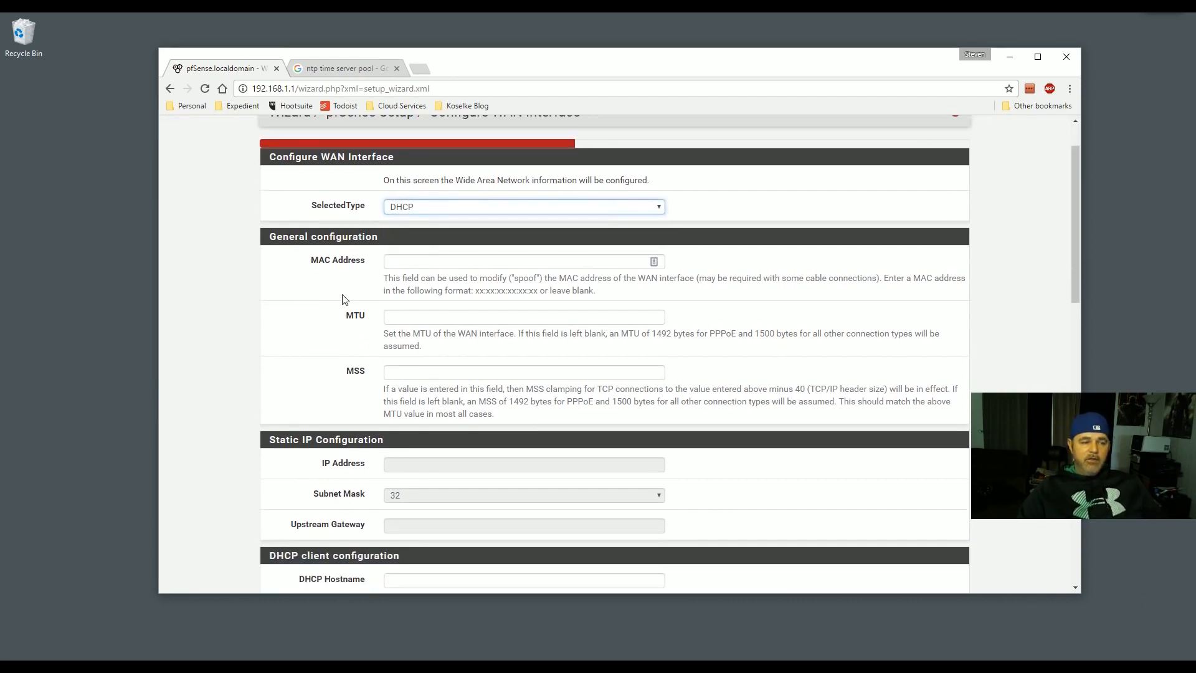
pyautogui.scroll(-5, 436, 268)
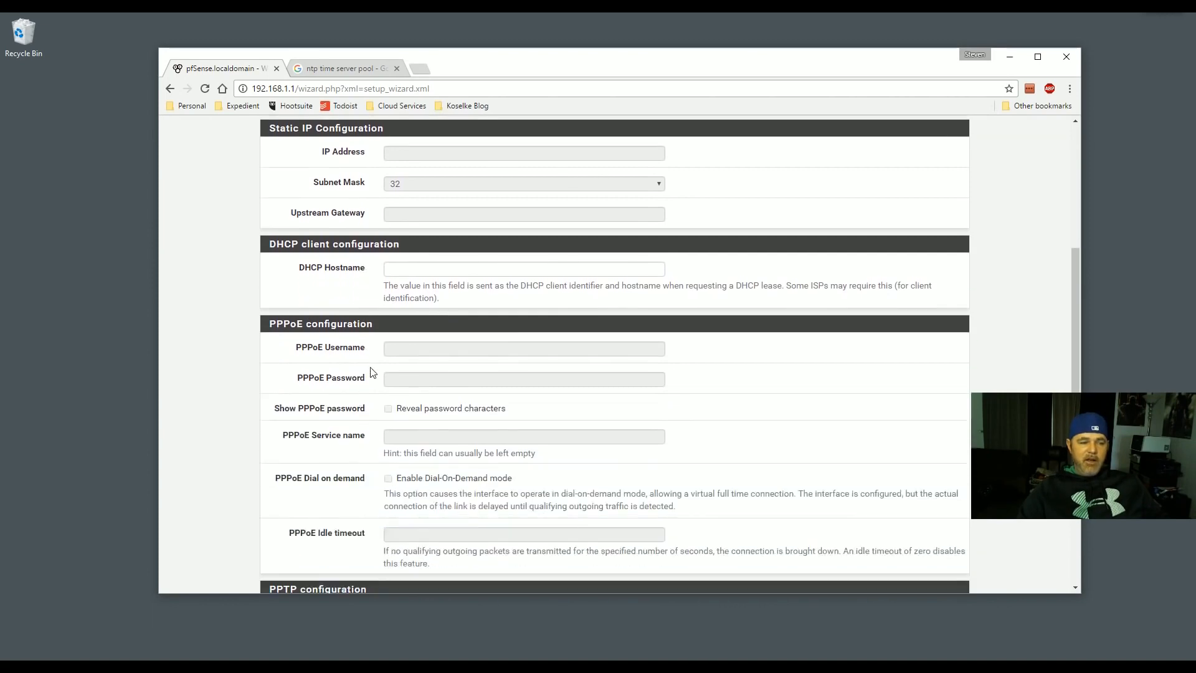
pyautogui.scroll(-7, 373, 372)
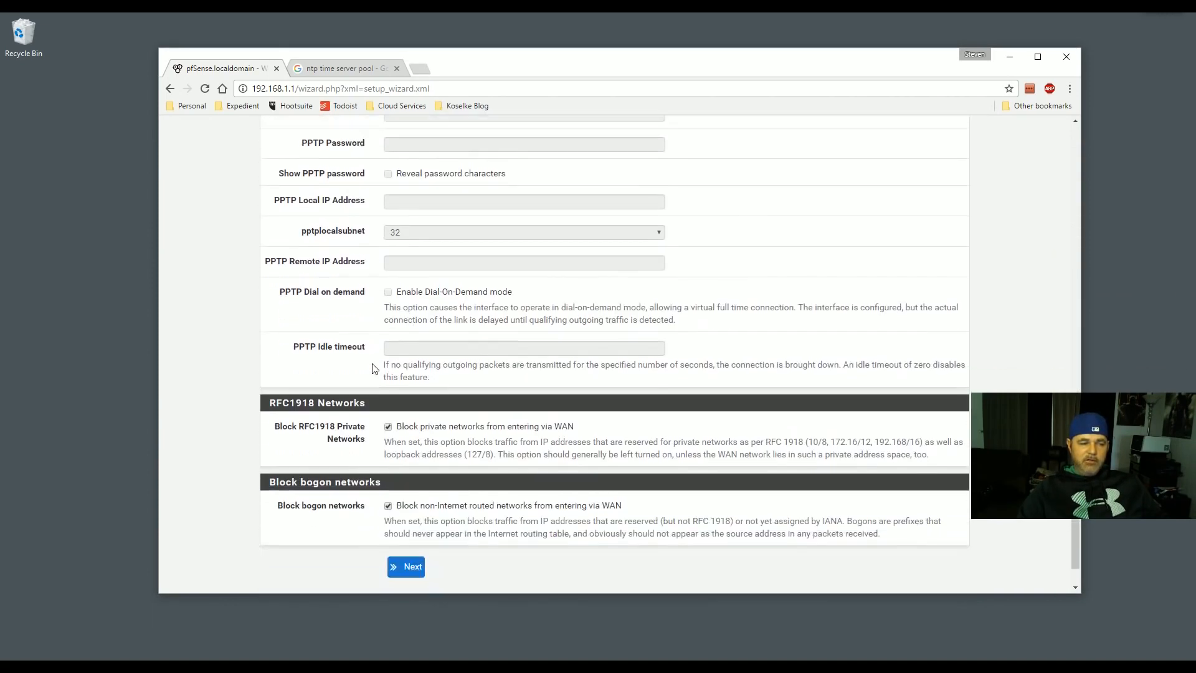
pyautogui.scroll(5, 373, 369)
pyautogui.moveTo(284, 360); pyautogui.dragTo(373, 368)
pyautogui.scroll(3, 375, 368)
pyautogui.moveTo(284, 278); pyautogui.dragTo(353, 278)
pyautogui.scroll(4, 385, 323)
pyautogui.moveTo(276, 334); pyautogui.dragTo(371, 332)
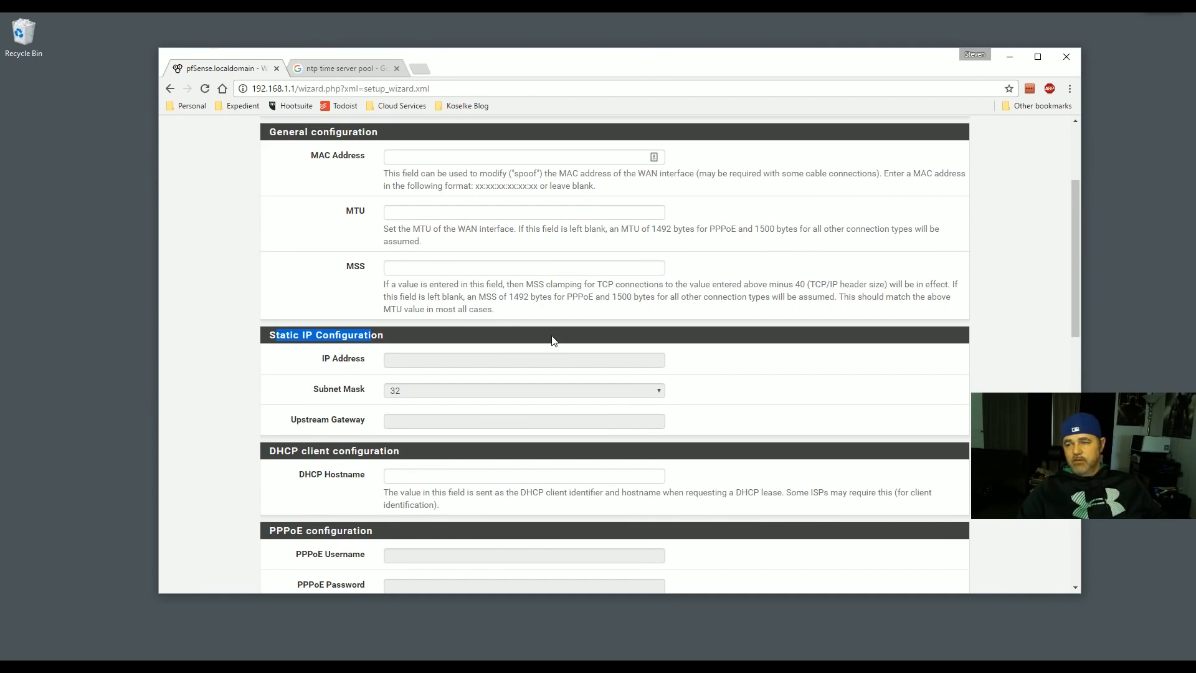
pyautogui.scroll(3, 492, 355)
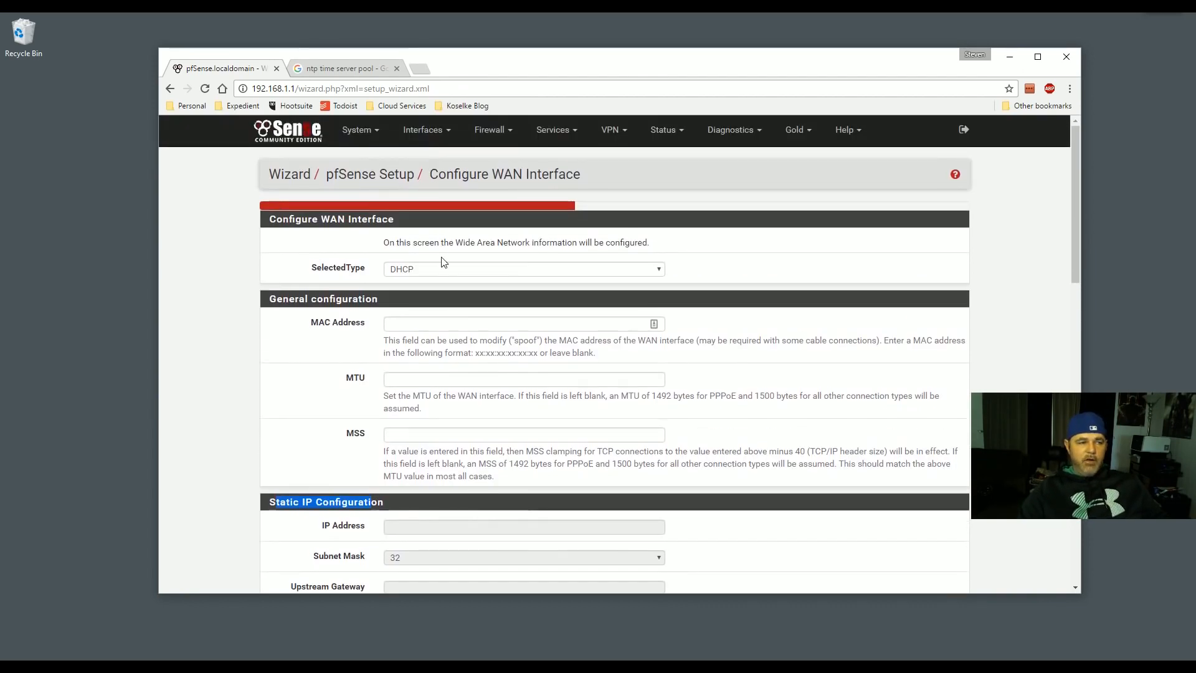
# - Set the WAN connection type to Static
pyautogui.click(435, 269)
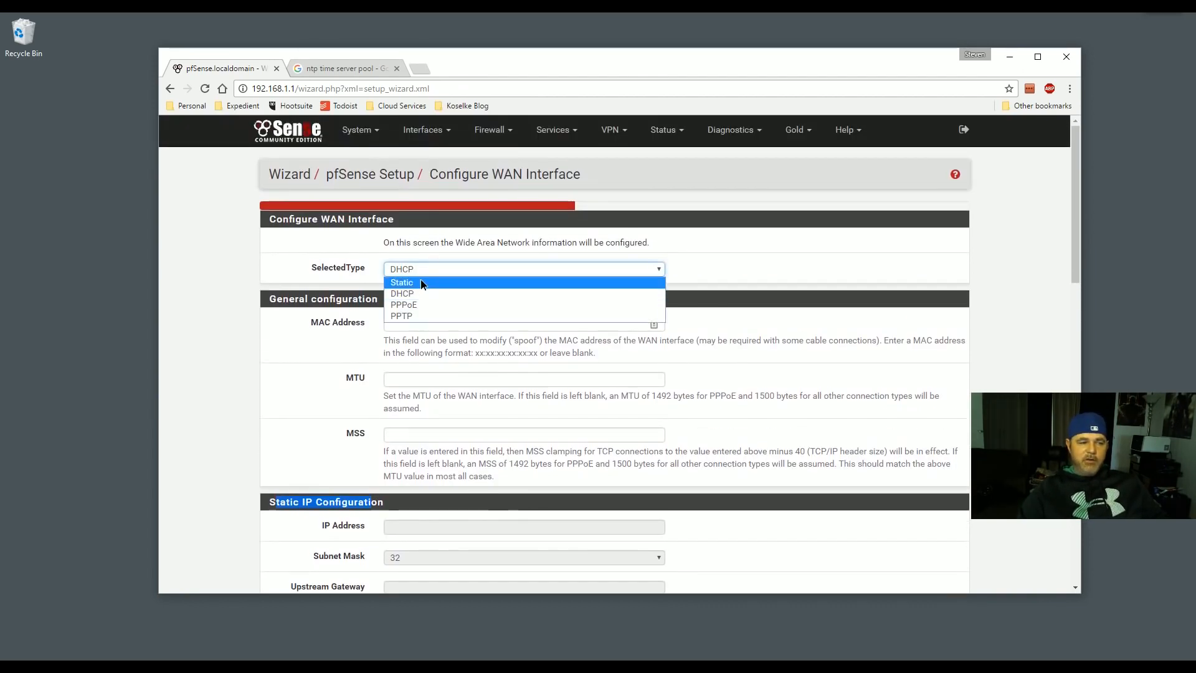
pyautogui.click(420, 281)
pyautogui.click(442, 270)
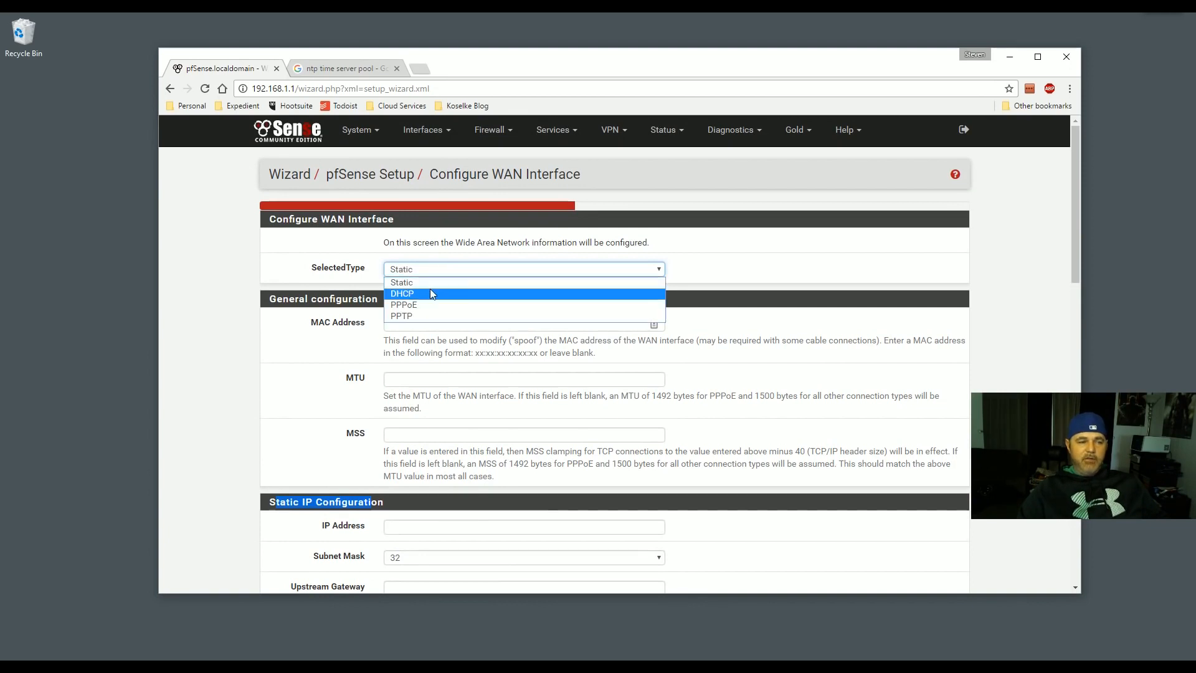
pyautogui.click(430, 290)
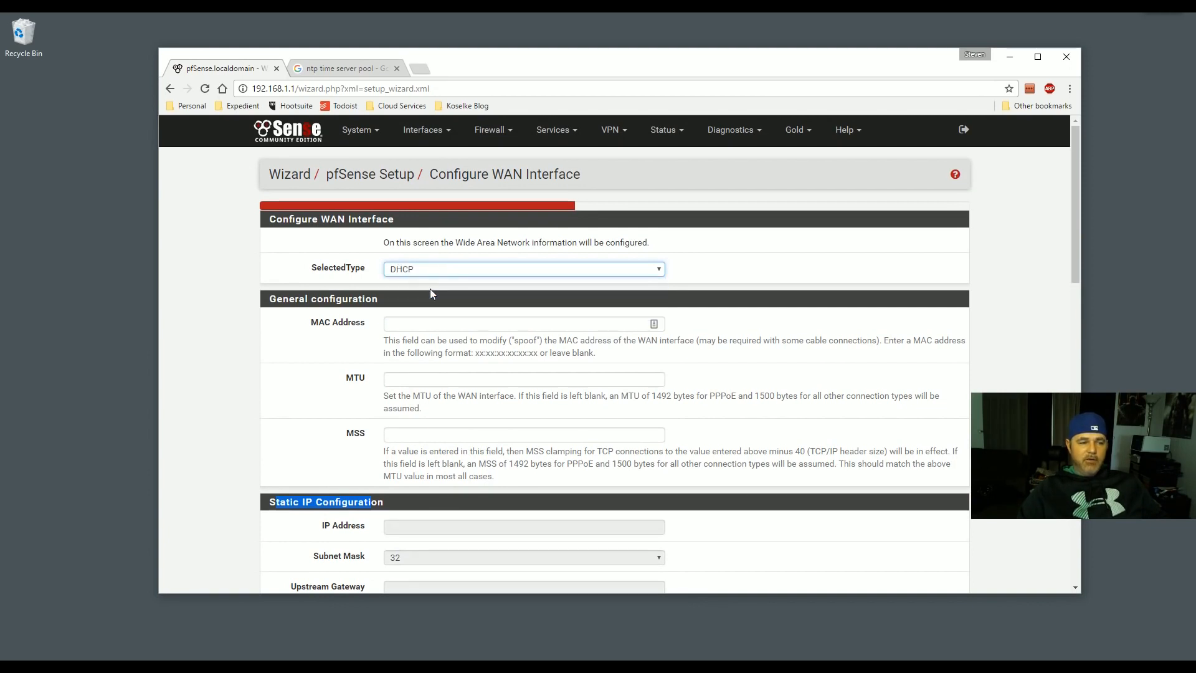
pyautogui.click(458, 271)
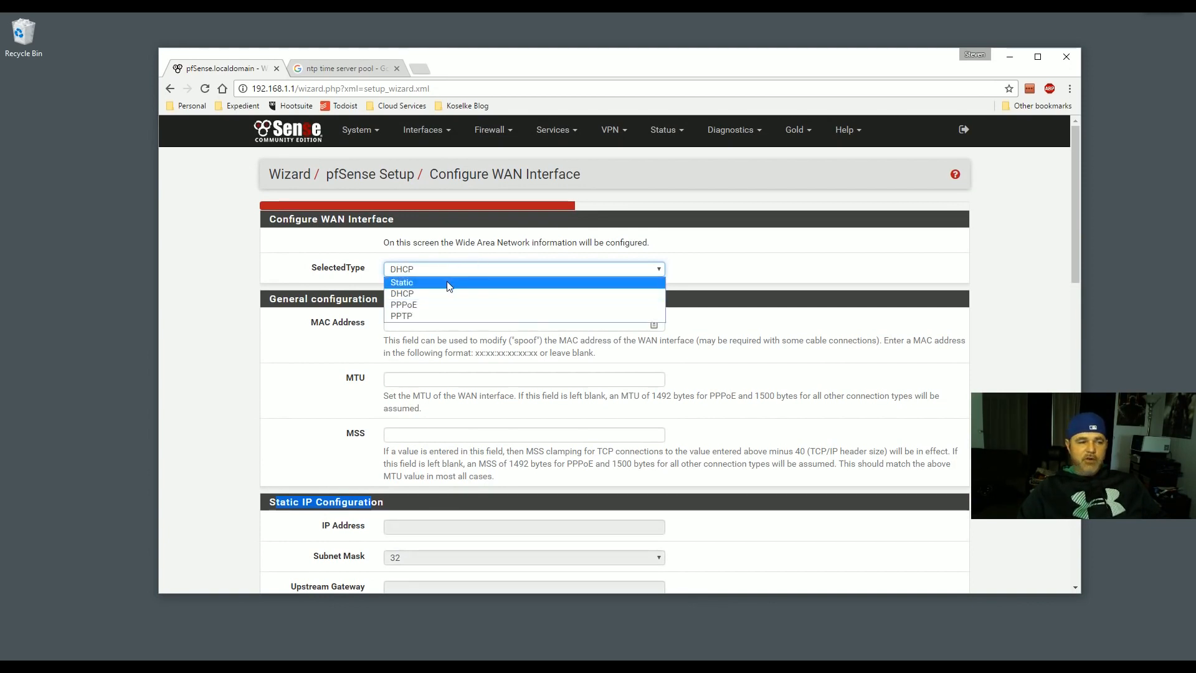
pyautogui.click(448, 282)
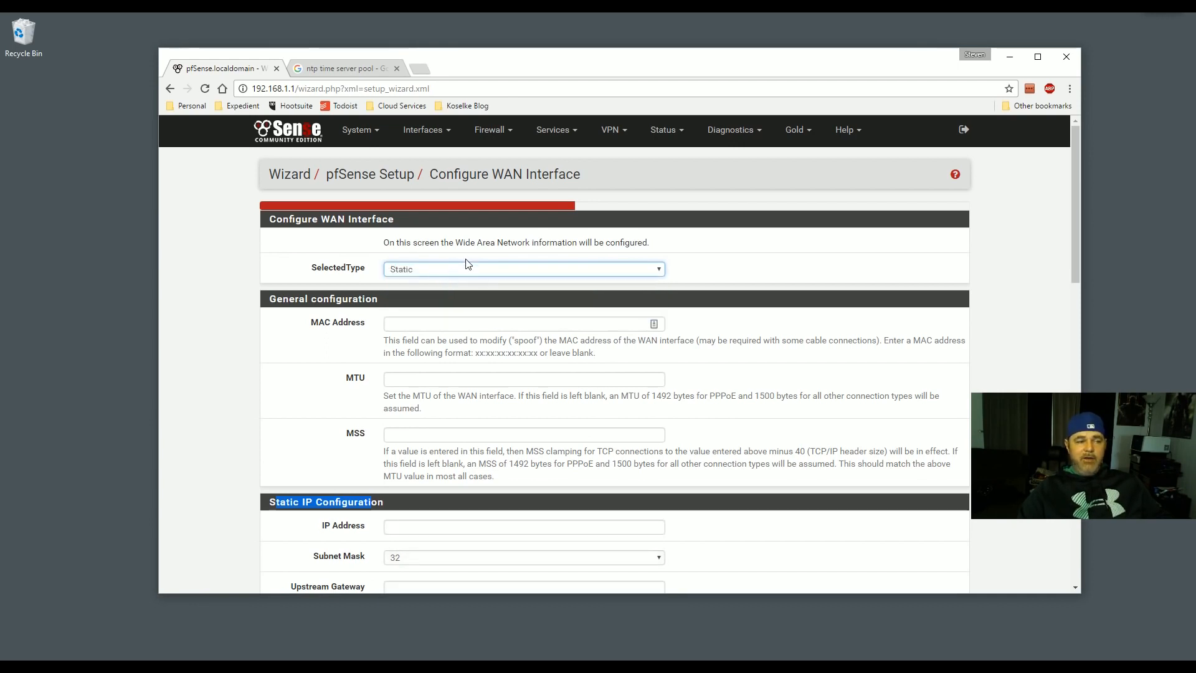
# - Enter WAN IP 50.90.3.174 with a /29 mask and upstream gateway 50.90.3.170
pyautogui.scroll(-1, 923, 300)
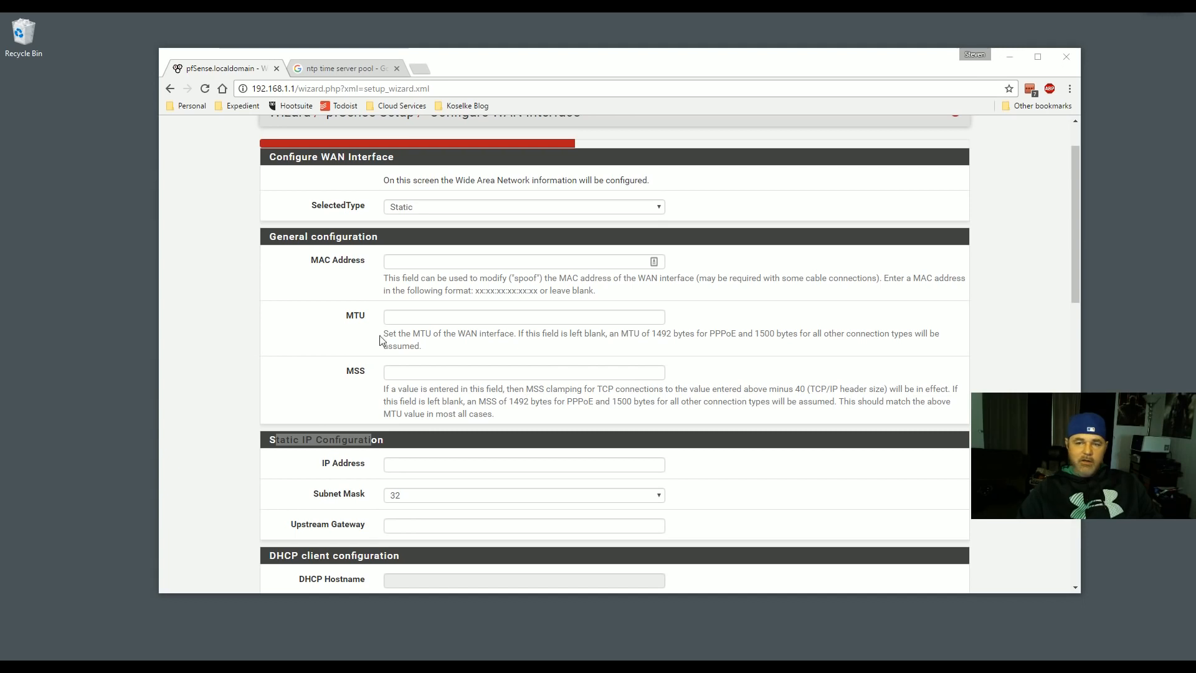
pyautogui.click(403, 265)
pyautogui.scroll(-1, 374, 361)
pyautogui.click(408, 404)
pyautogui.write('50.')
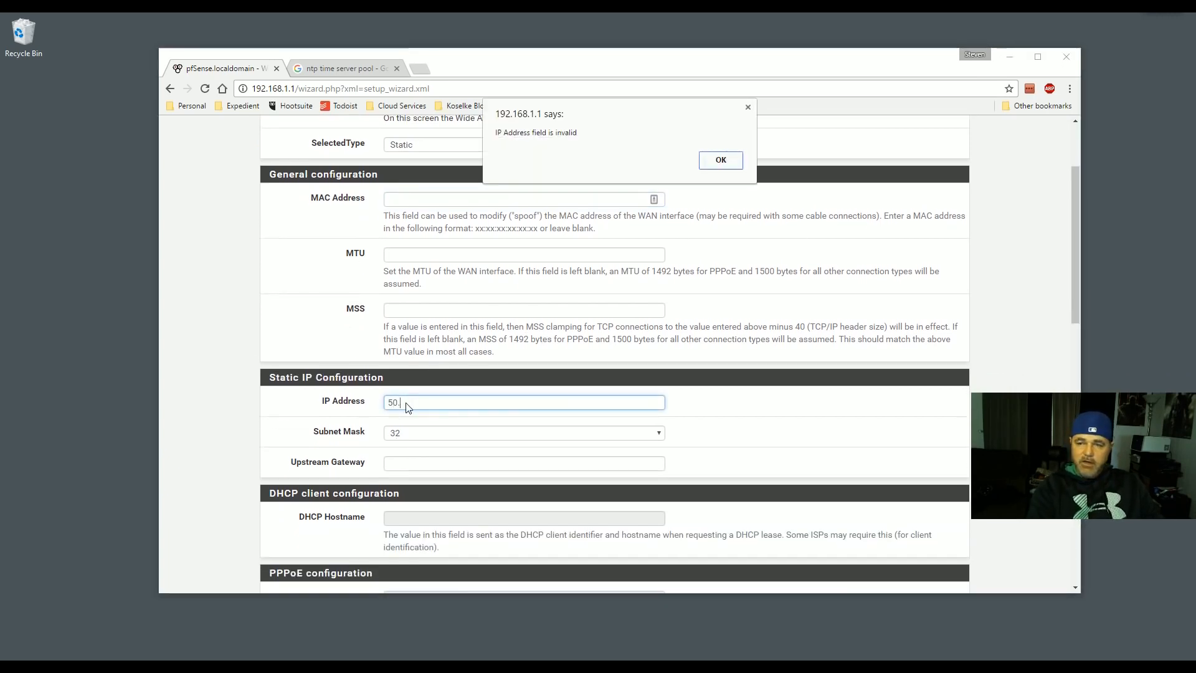
pyautogui.click(718, 162)
pyautogui.click(435, 400)
pyautogui.write('90.3.')
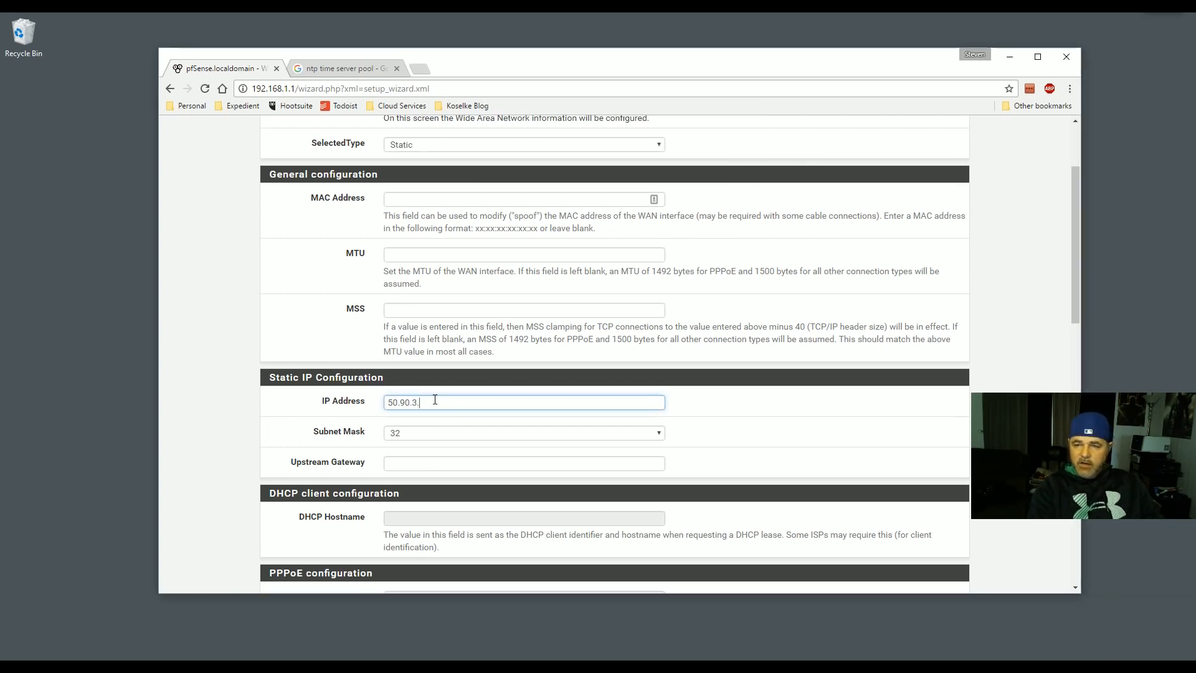
pyautogui.press('Tab')
pyautogui.press('Down')
pyautogui.press('Down')
pyautogui.press('Down')
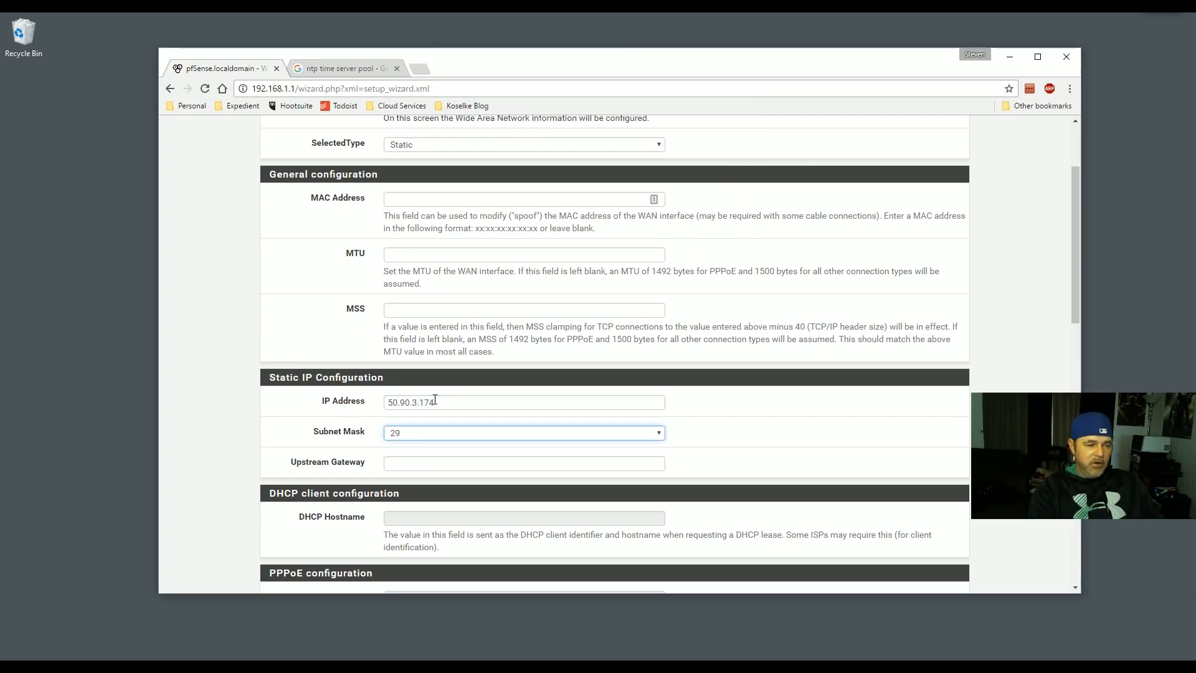
pyautogui.click(388, 464)
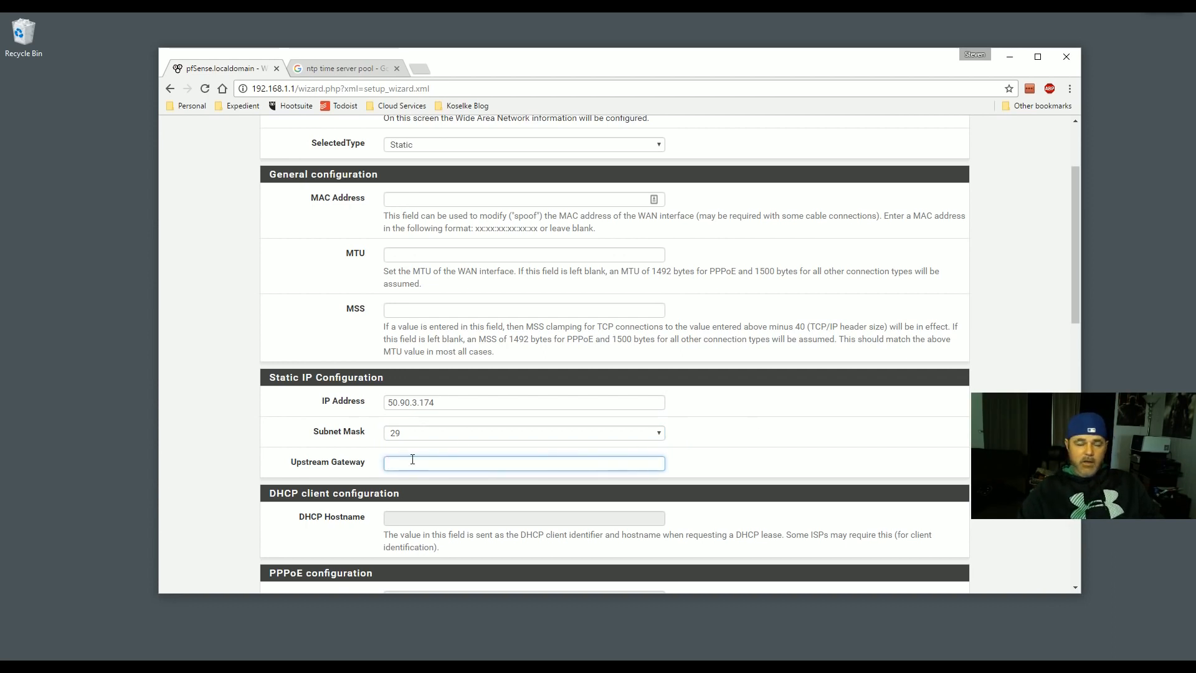
pyautogui.write('50.90.3.170')
pyautogui.click(716, 416)
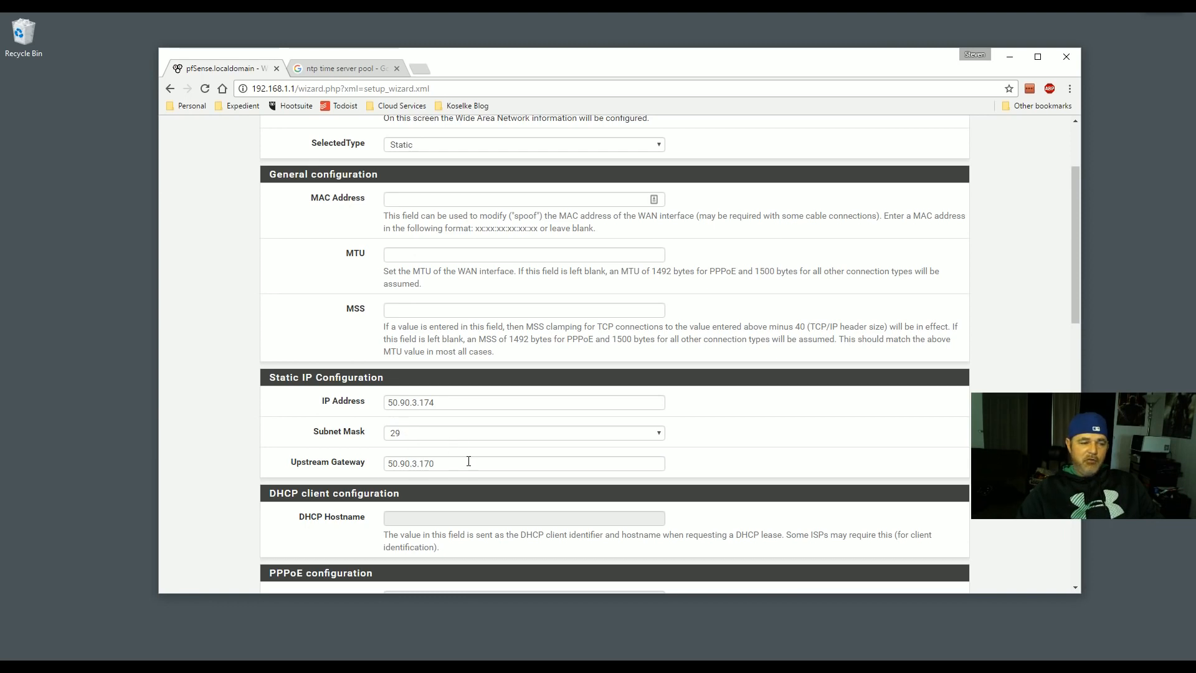
# - Confirm the WAN type is still Static and advance to the LAN interface page
pyautogui.scroll(1, 462, 443)
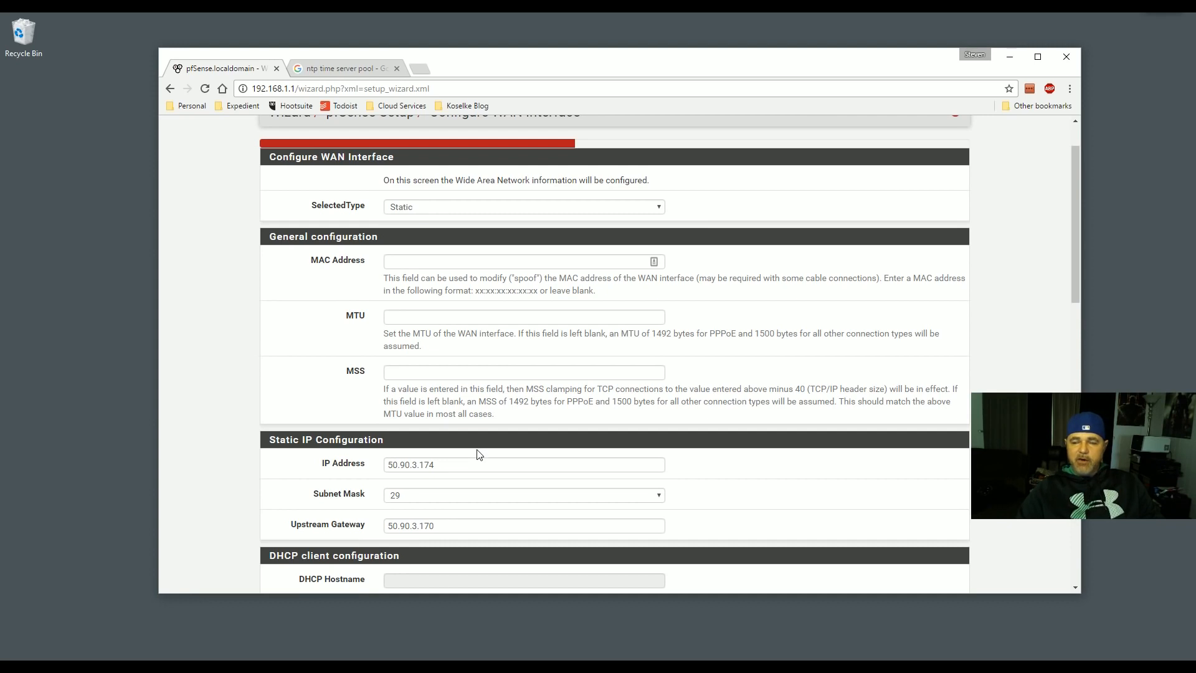
pyautogui.scroll(1, 479, 454)
pyautogui.click(452, 270)
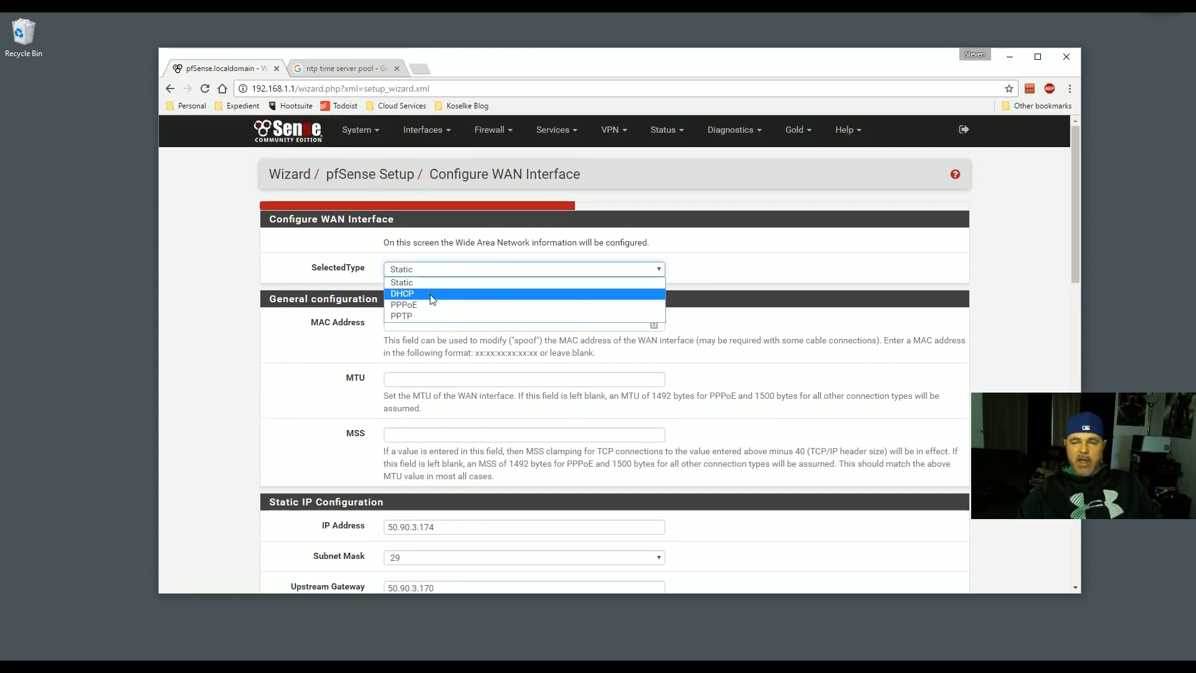
pyautogui.click(265, 314)
pyautogui.scroll(-1, 243, 318)
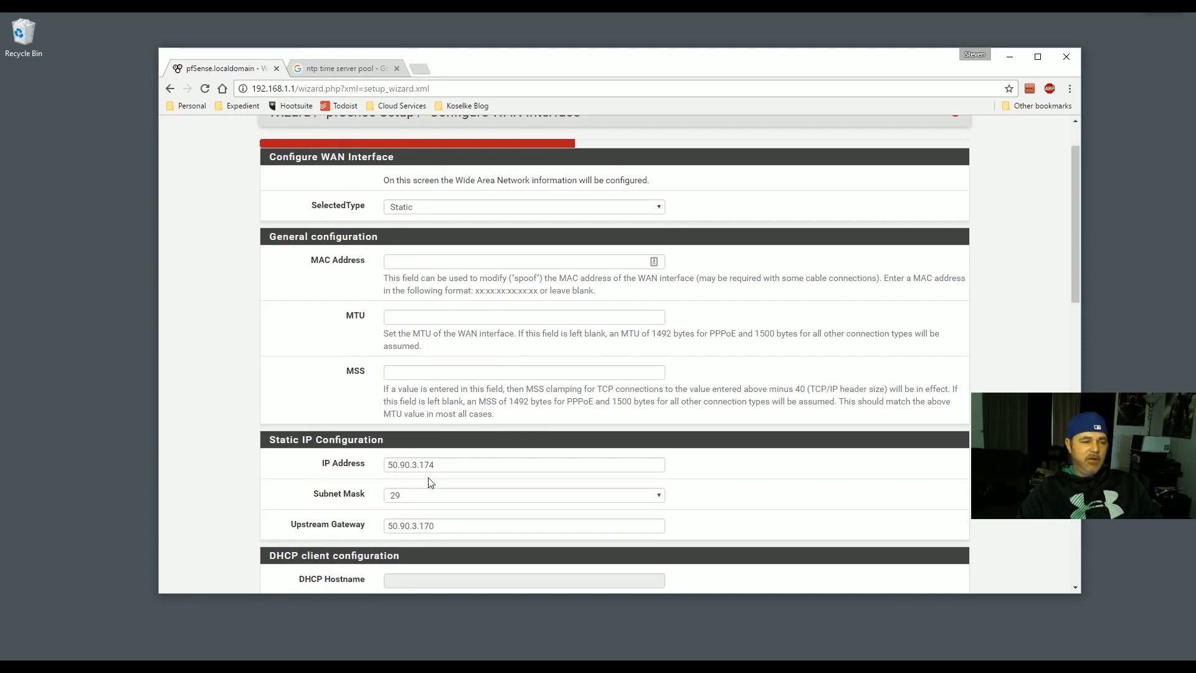
pyautogui.scroll(-5, 474, 496)
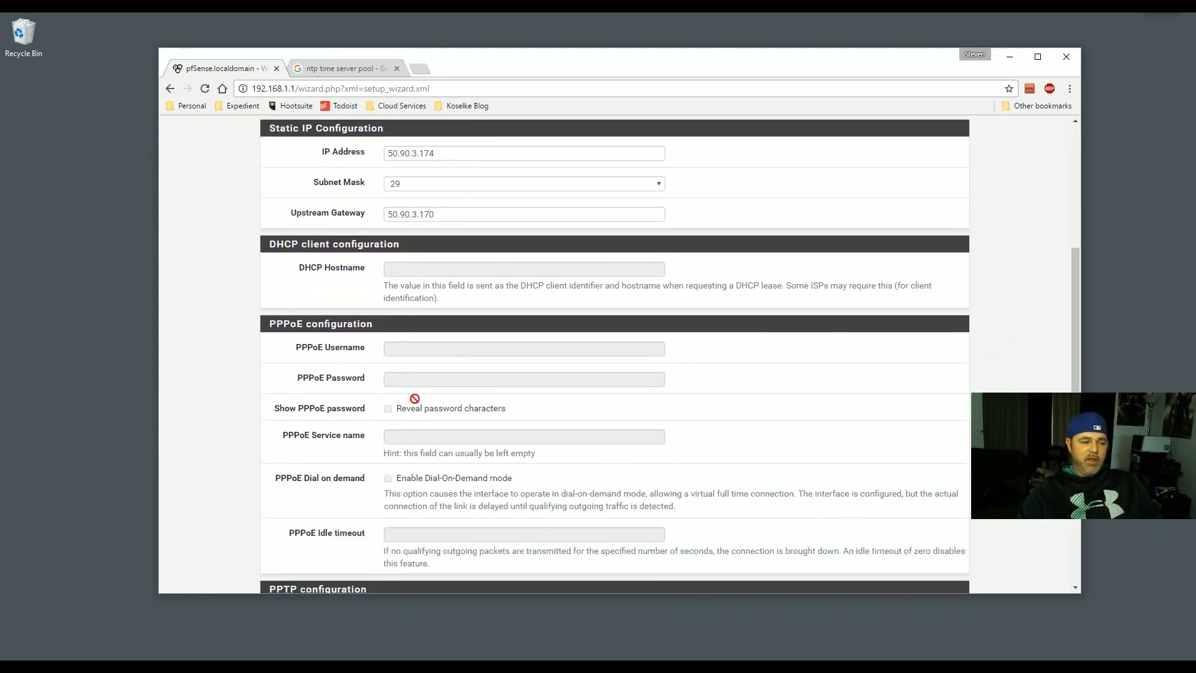
pyautogui.scroll(-9, 415, 399)
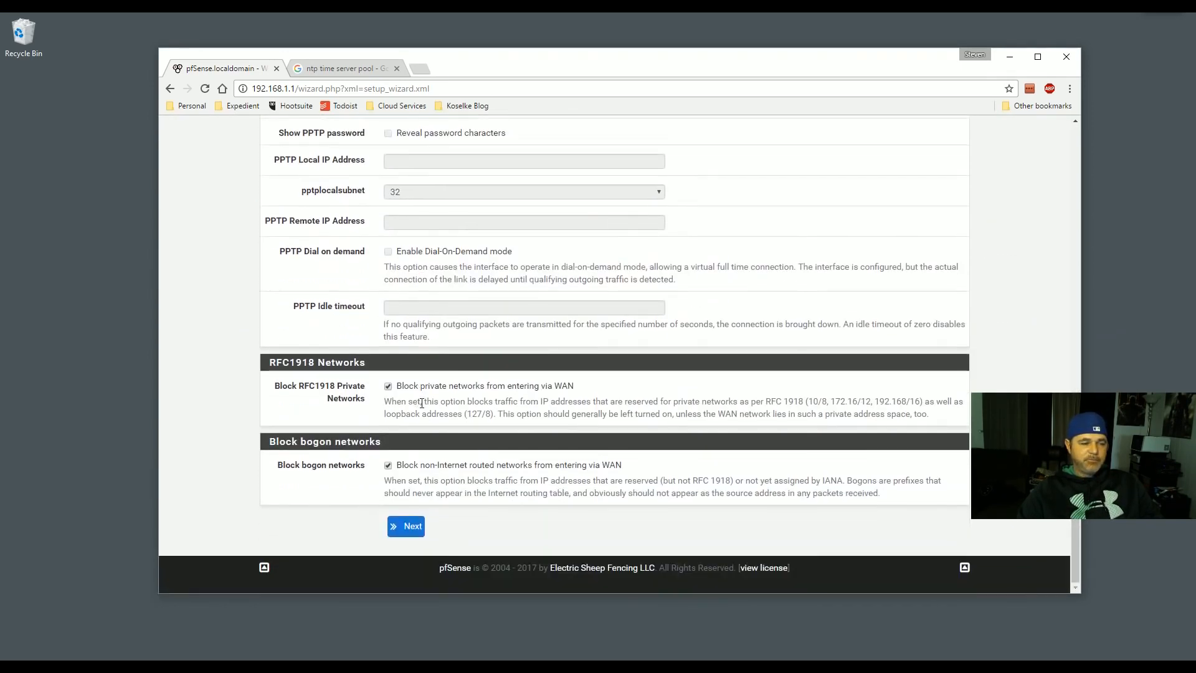
pyautogui.scroll(7, 412, 395)
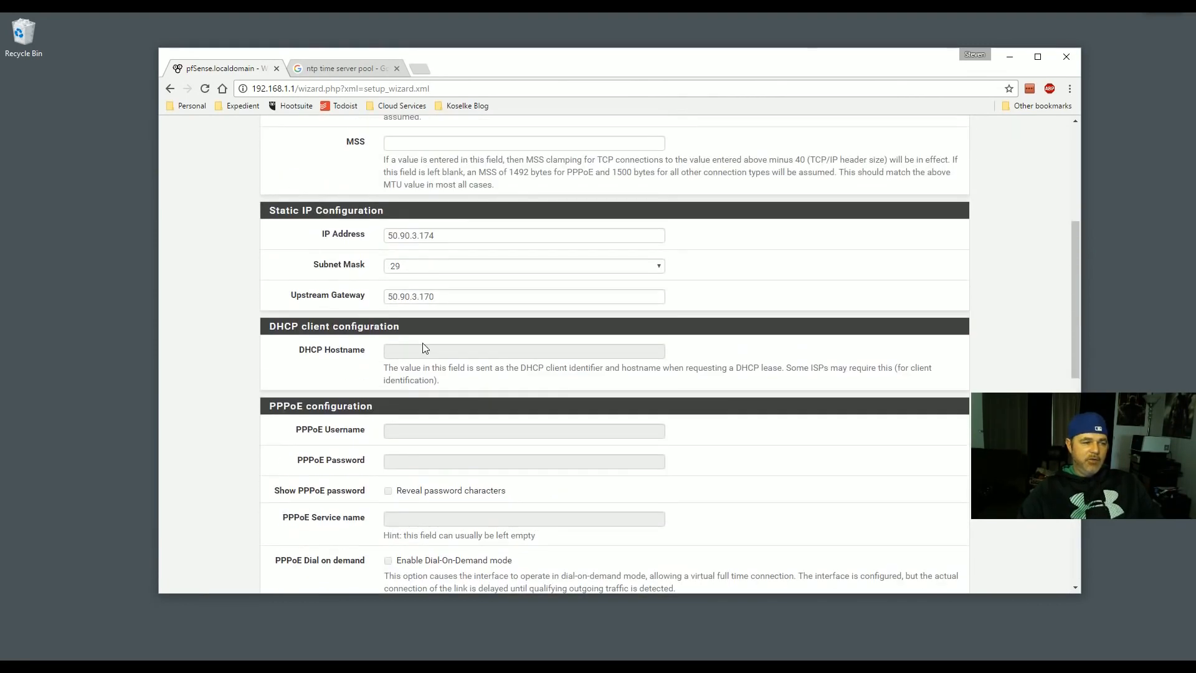
pyautogui.scroll(4, 422, 347)
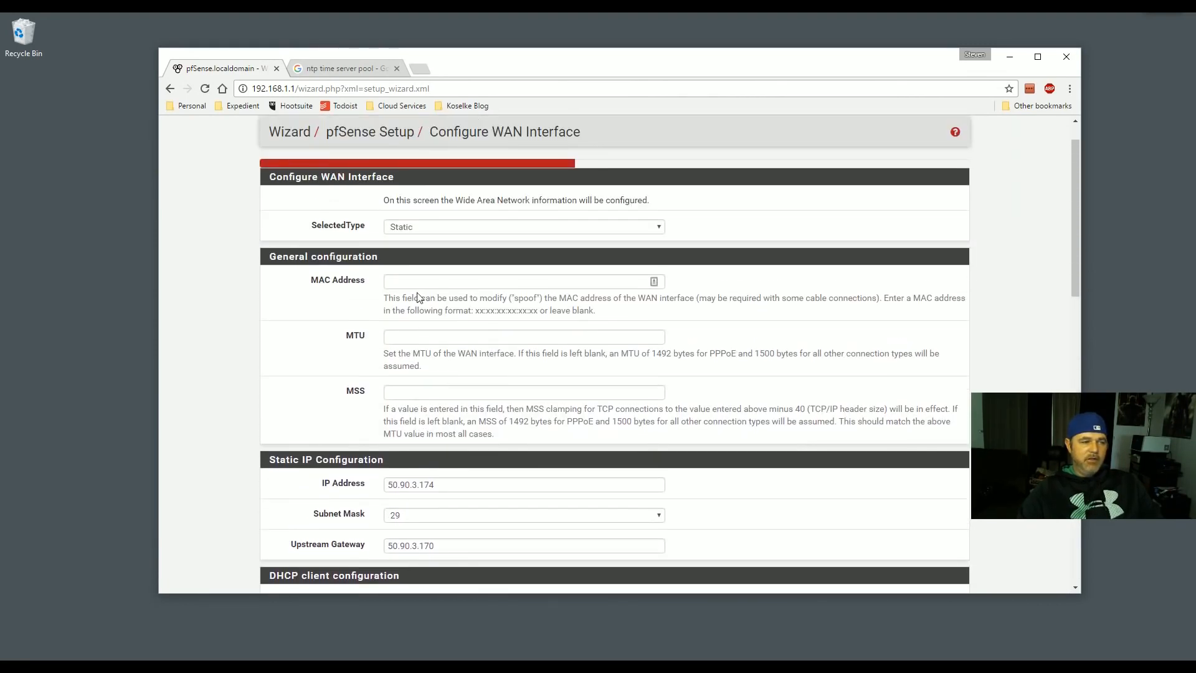
pyautogui.scroll(-15, 442, 413)
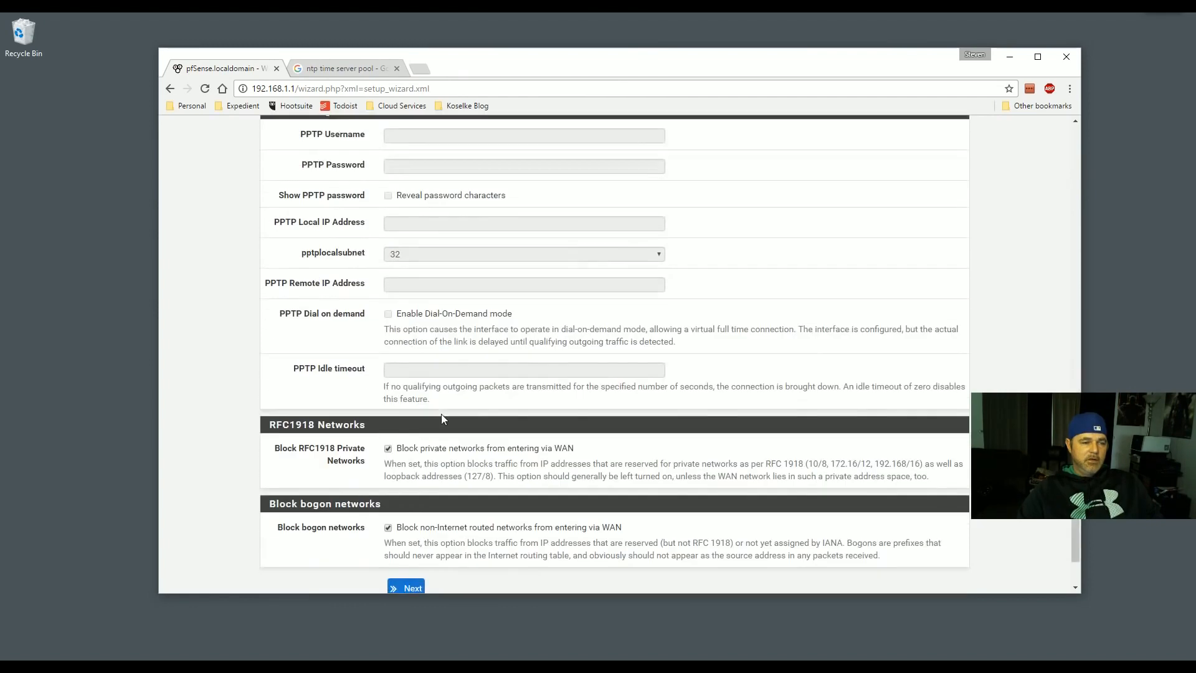
pyautogui.click(411, 527)
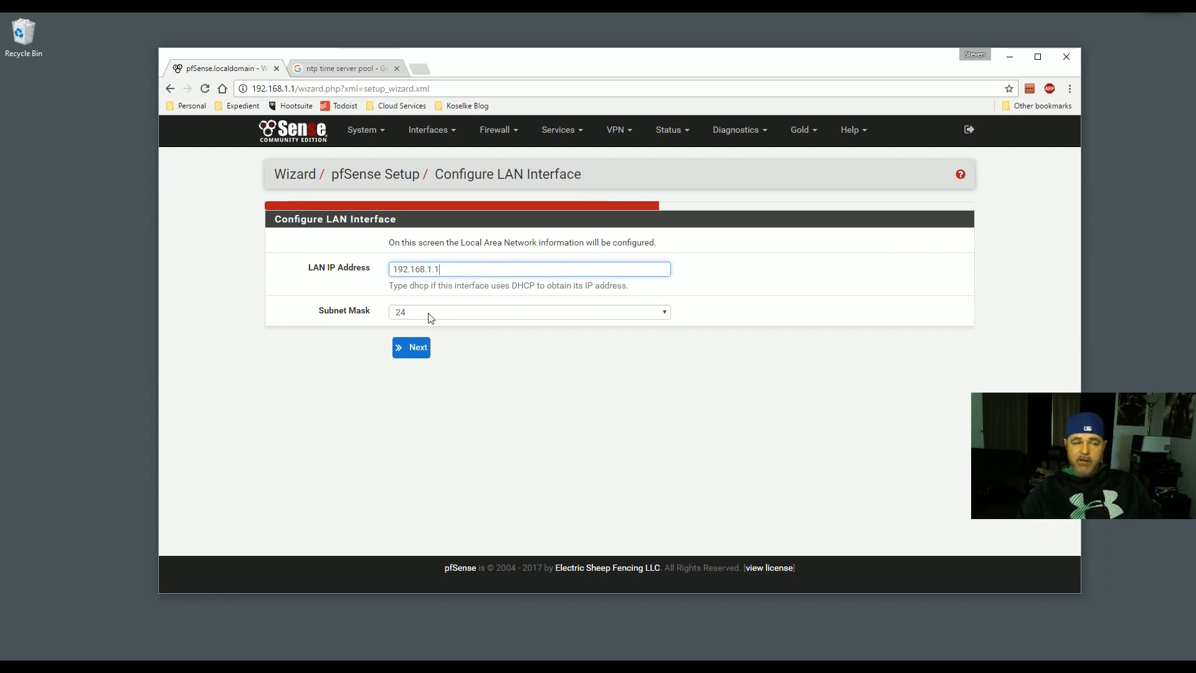
# - Keep LAN at 192.168.1.1/24 and set the admin password, dismissing the save-password prompt
pyautogui.click(411, 348)
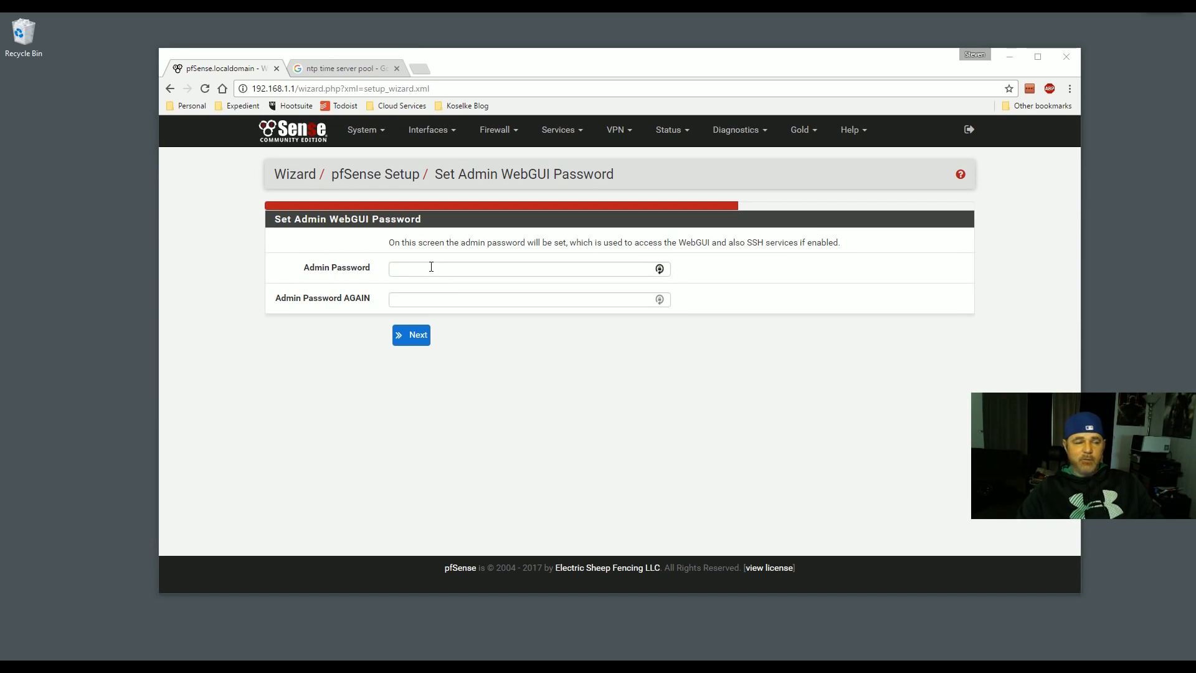
pyautogui.write('****')
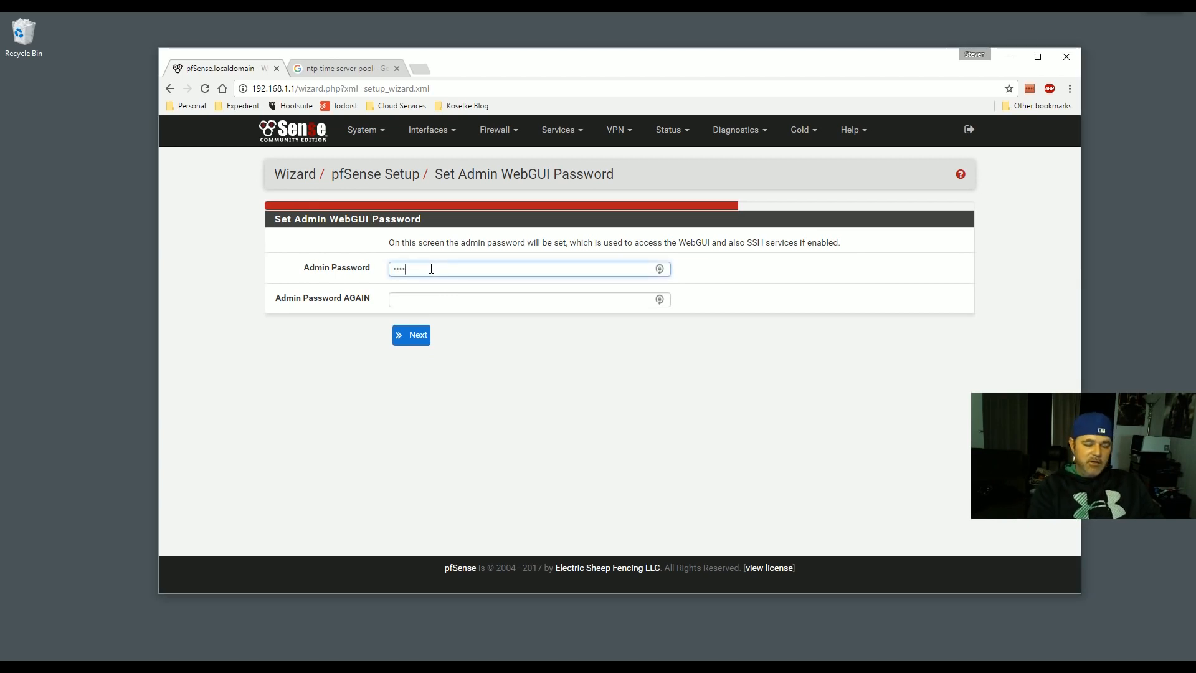
pyautogui.write('*')
pyautogui.press('Tab')
pyautogui.write('*')
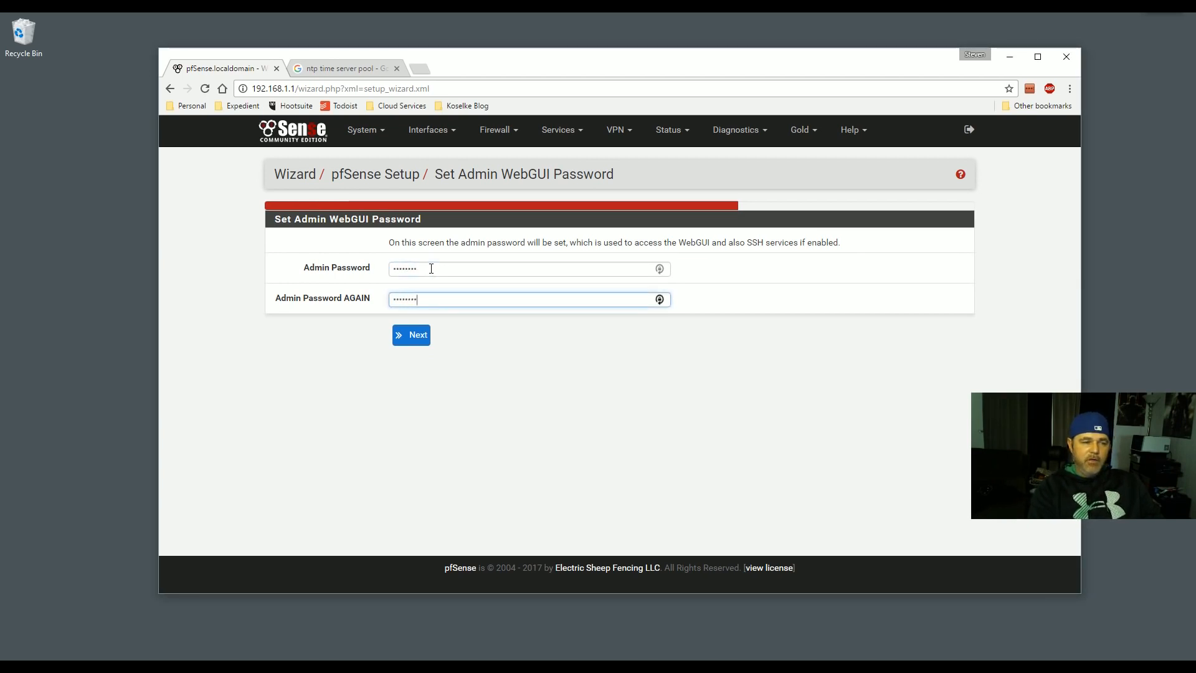
pyautogui.click(402, 340)
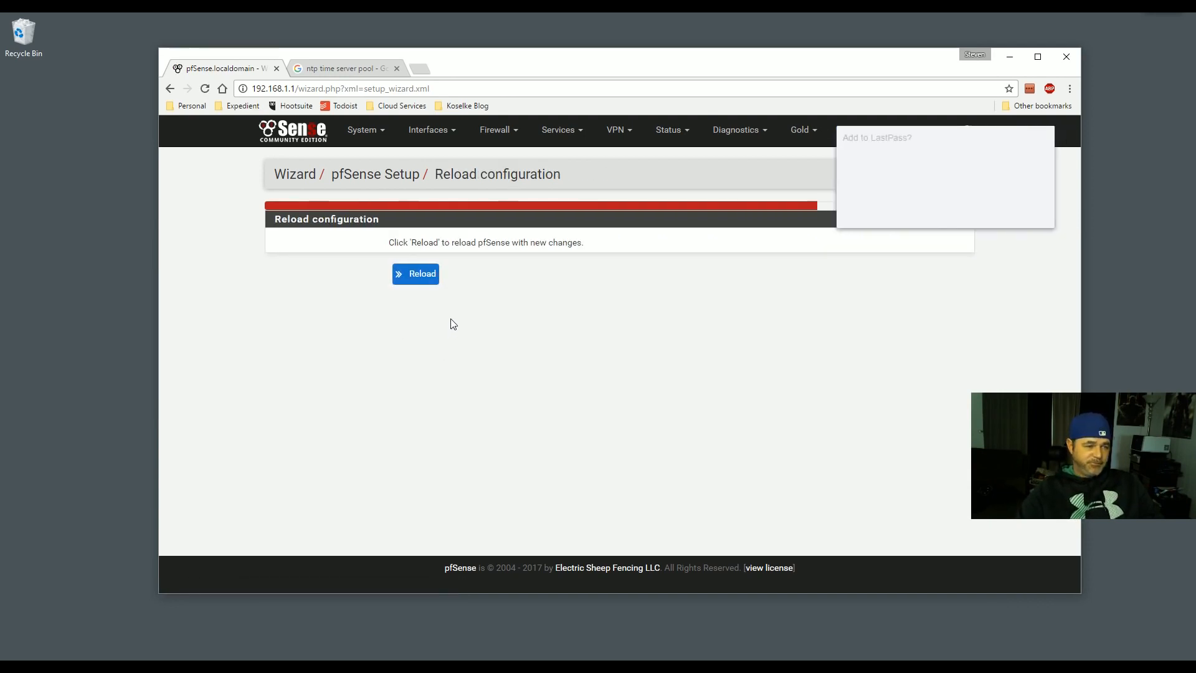
pyautogui.click(969, 215)
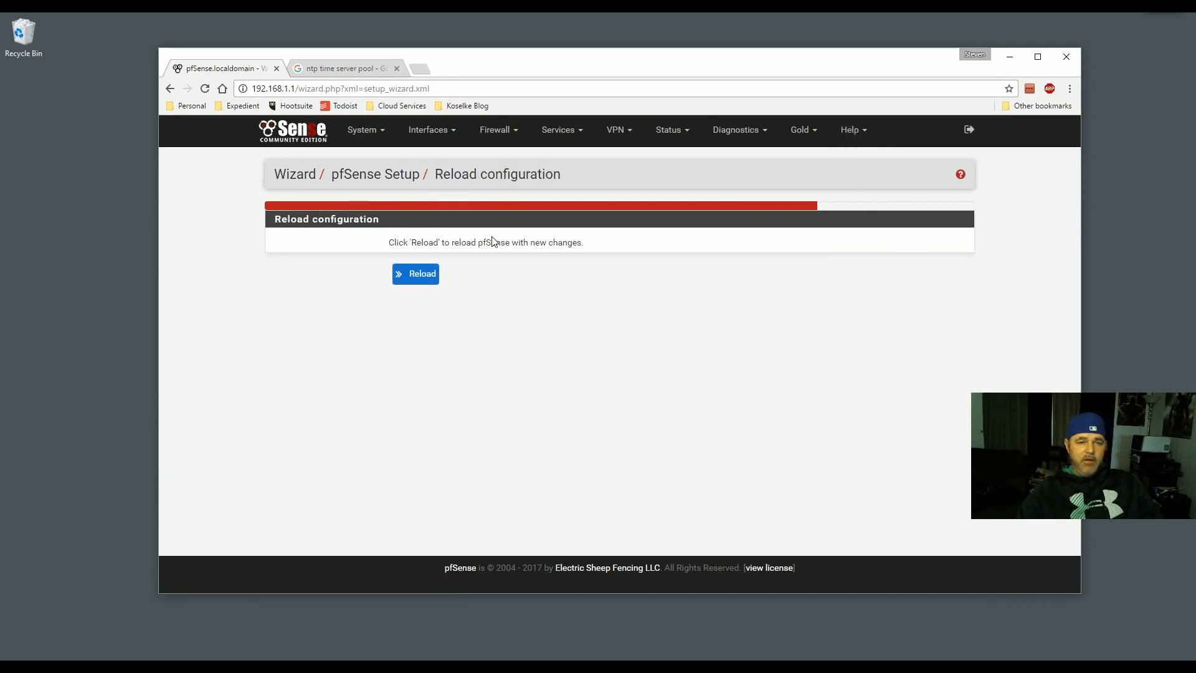
# - Reload pfSense with the new configuration and open the dashboard in a maximized window
pyautogui.click(428, 276)
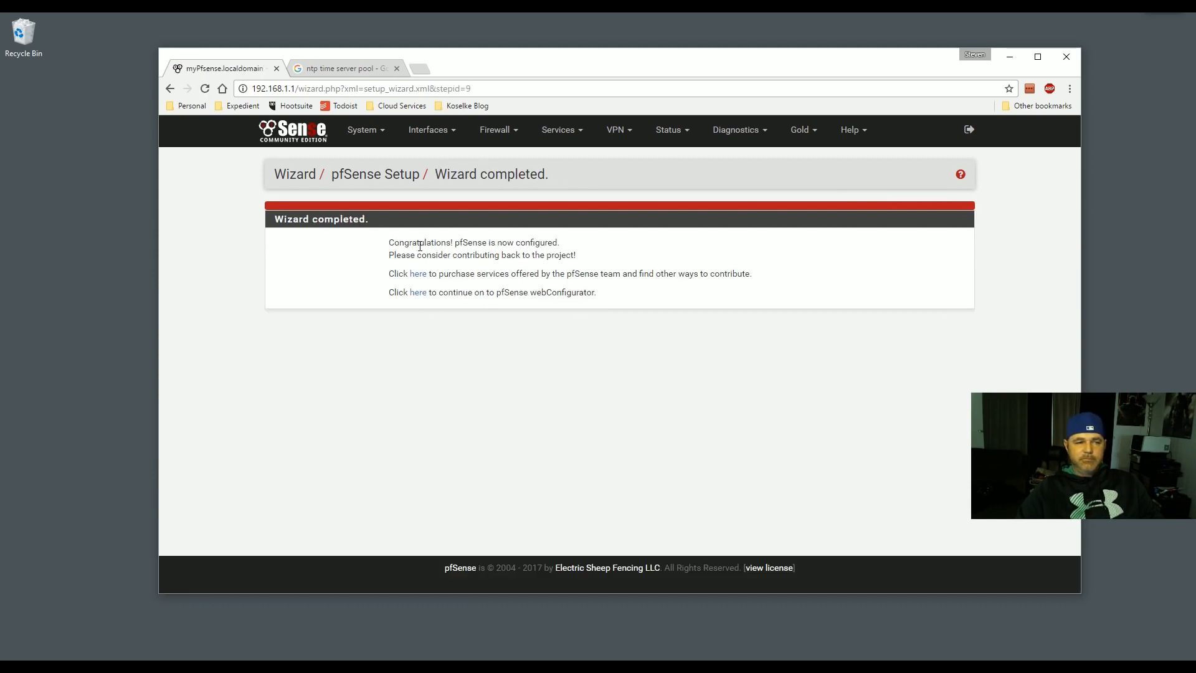
pyautogui.moveTo(420, 246); pyautogui.dragTo(514, 245)
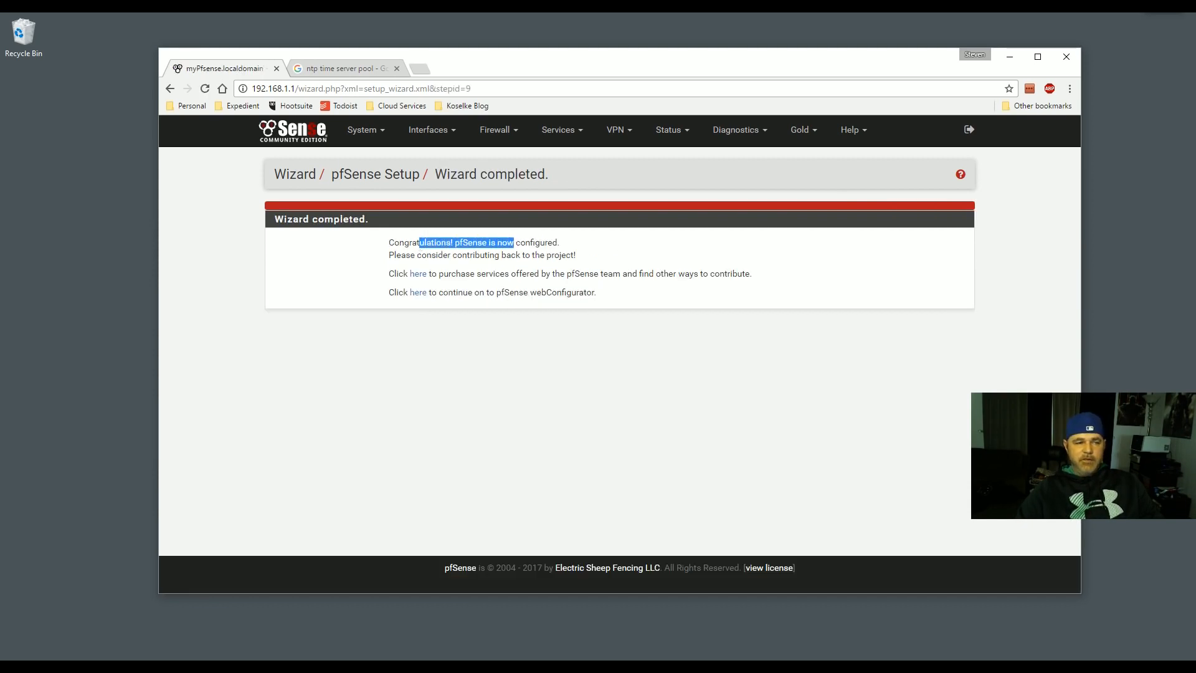
pyautogui.click(418, 294)
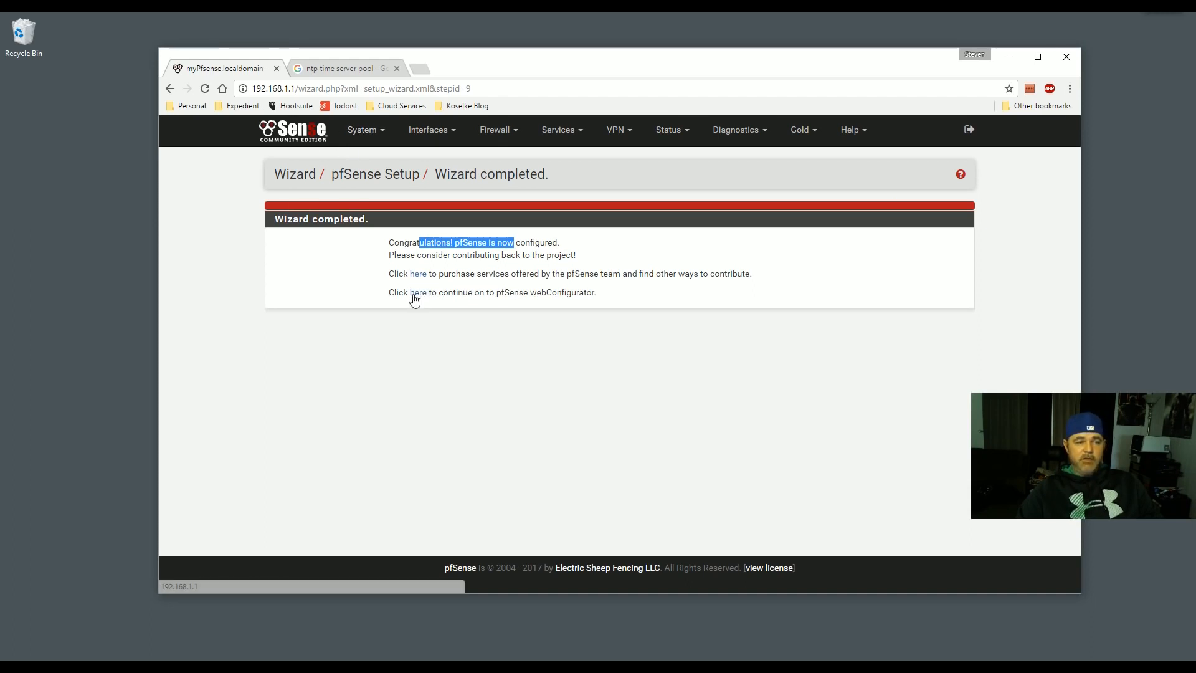
pyautogui.scroll(-2, 689, 286)
pyautogui.scroll(2, 689, 286)
pyautogui.click(1037, 57)
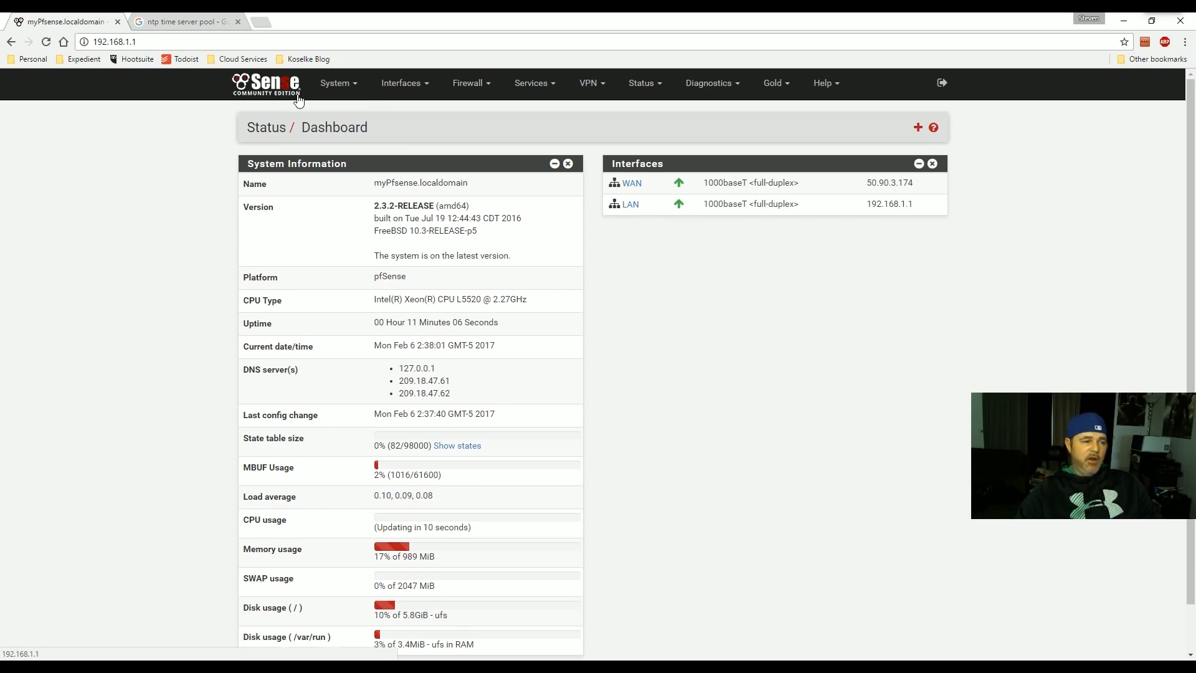
pyautogui.moveTo(381, 183); pyautogui.dragTo(468, 184)
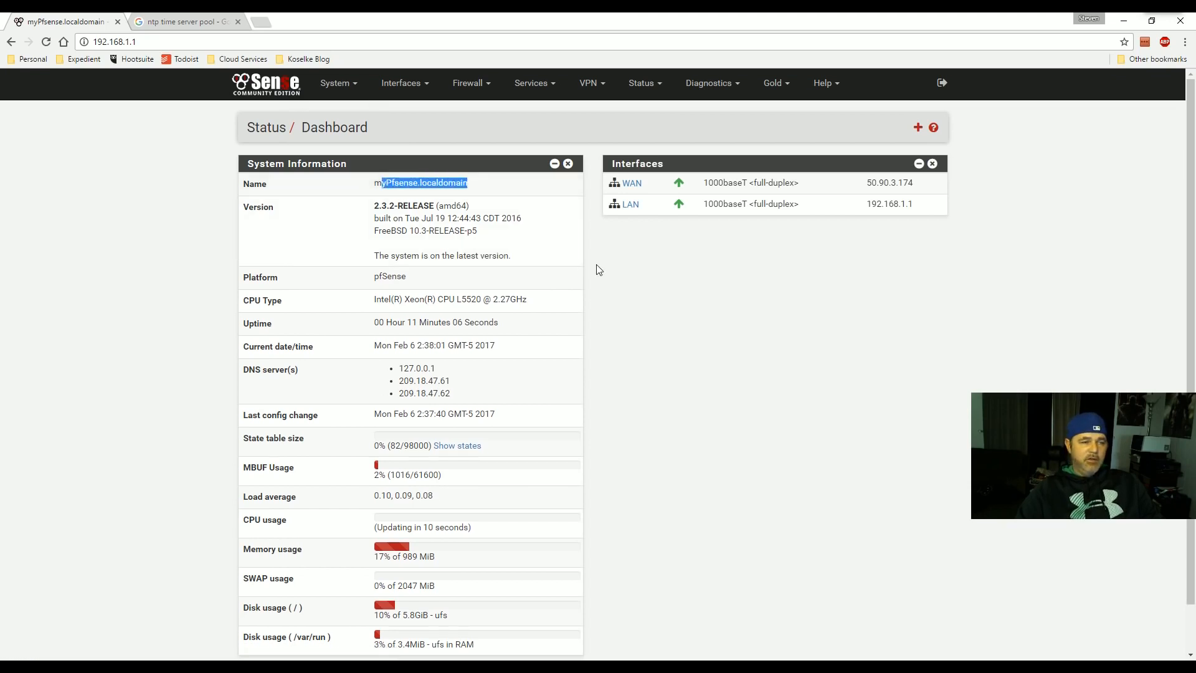
pyautogui.moveTo(373, 203); pyautogui.dragTo(497, 256)
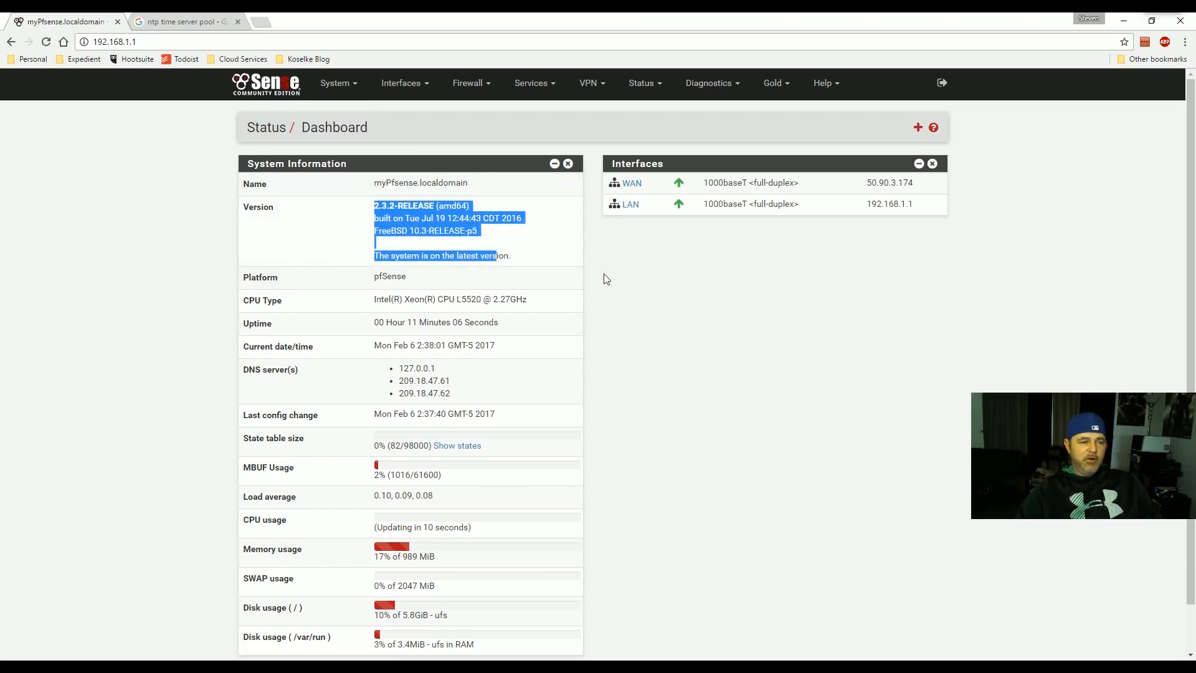
pyautogui.scroll(-1, 434, 298)
pyautogui.moveTo(405, 331); pyautogui.dragTo(671, 346)
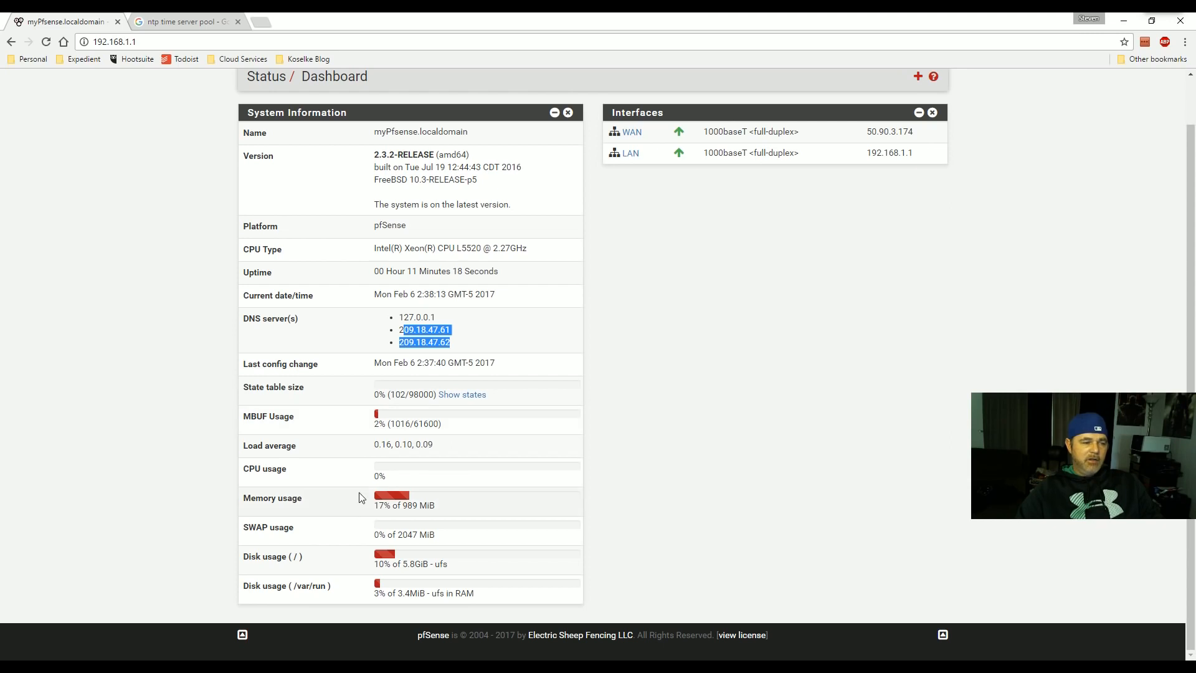
pyautogui.moveTo(243, 468); pyautogui.dragTo(291, 470)
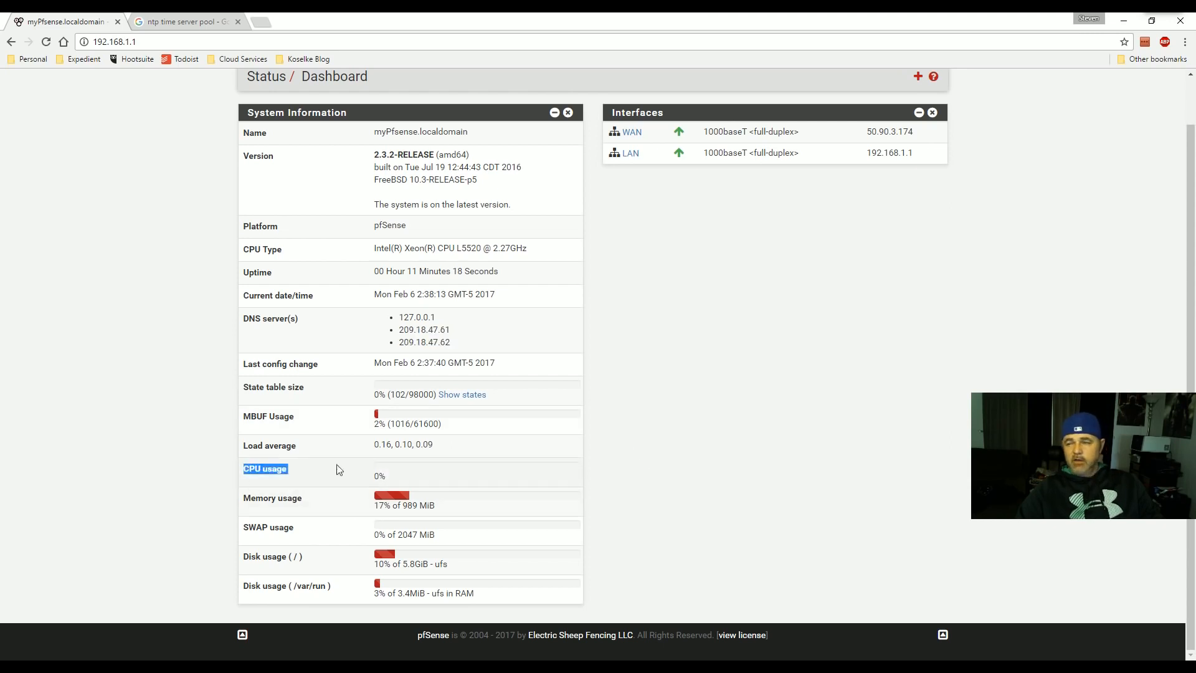
pyautogui.click(266, 471)
pyautogui.moveTo(254, 470); pyautogui.dragTo(286, 469)
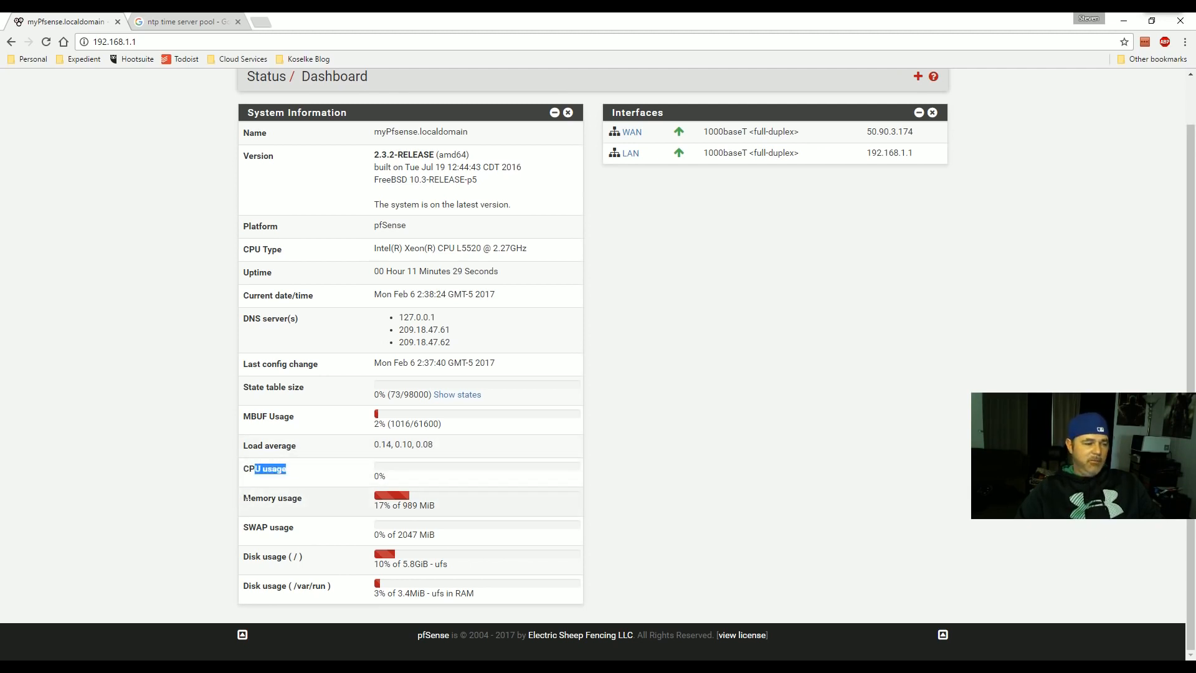
pyautogui.moveTo(241, 499); pyautogui.dragTo(302, 498)
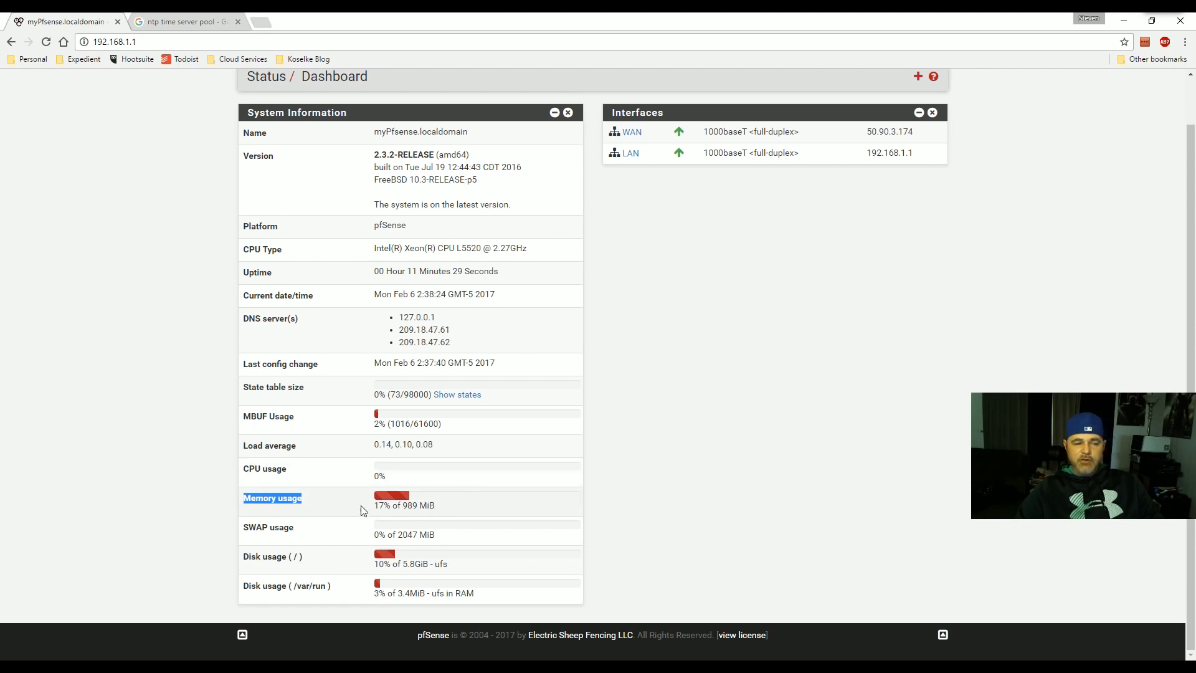
pyautogui.moveTo(419, 506); pyautogui.dragTo(407, 506)
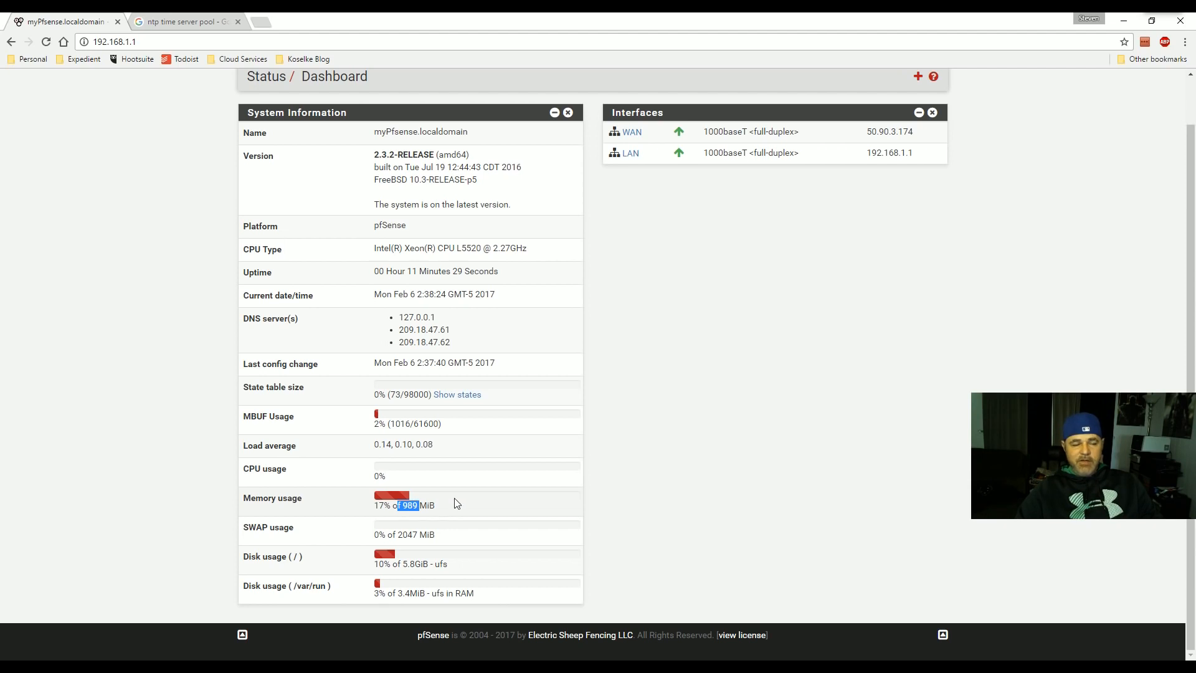
pyautogui.scroll(1, 387, 502)
pyautogui.scroll(-1, 374, 500)
pyautogui.moveTo(380, 564); pyautogui.dragTo(396, 568)
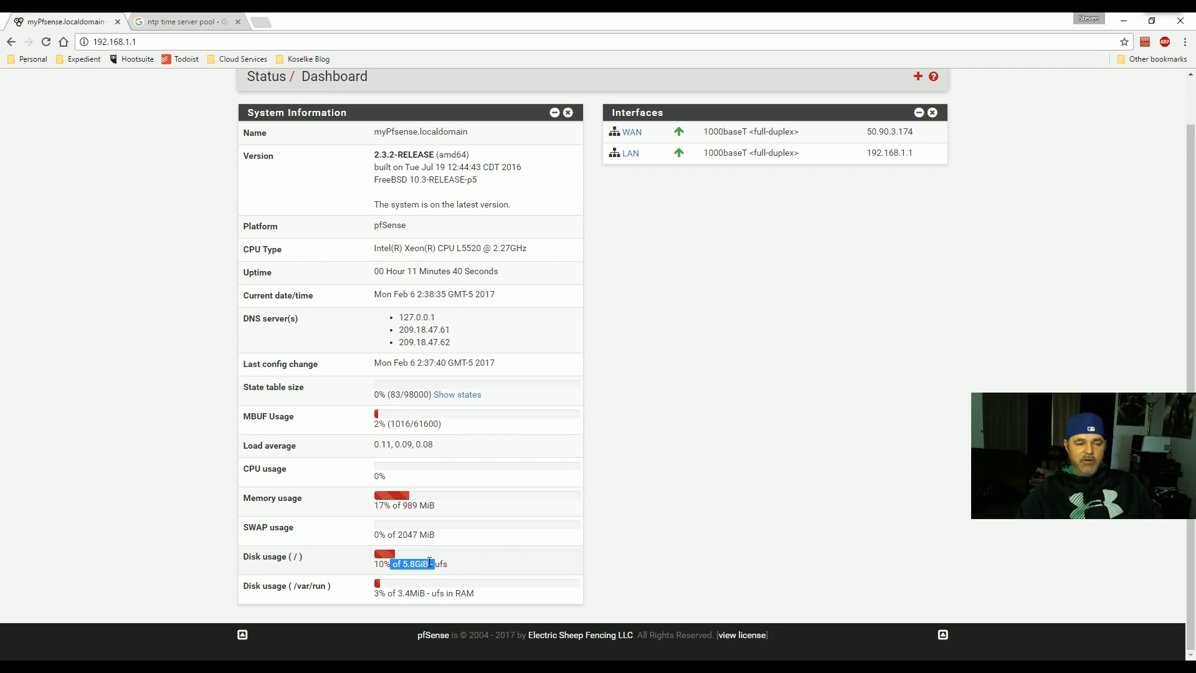
pyautogui.scroll(1, 479, 541)
pyautogui.scroll(-1, 468, 541)
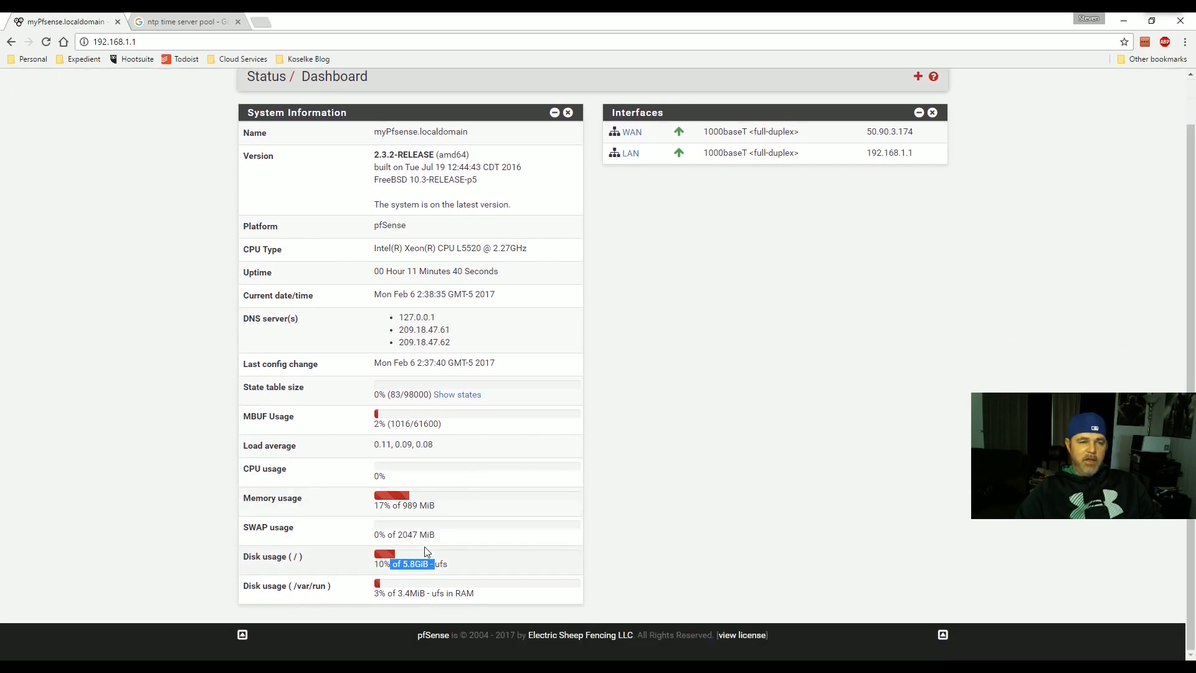
pyautogui.scroll(1, 424, 548)
pyautogui.scroll(-2, 461, 479)
pyautogui.scroll(2, 499, 324)
pyautogui.click(560, 164)
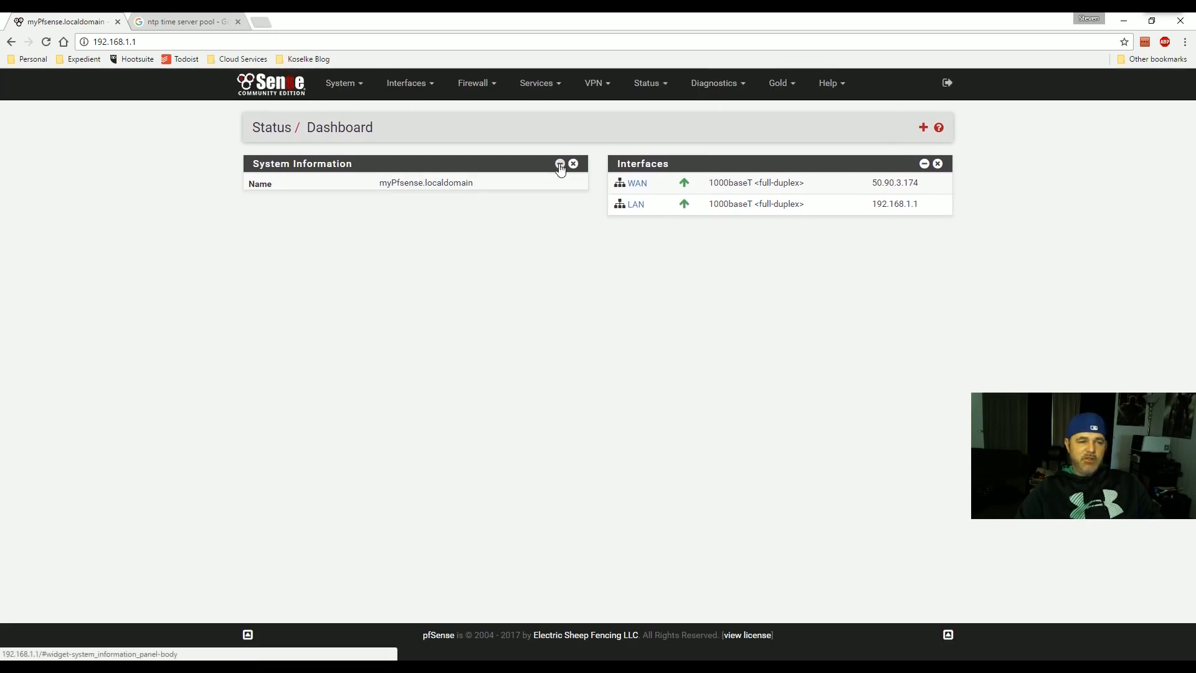
pyautogui.click(560, 163)
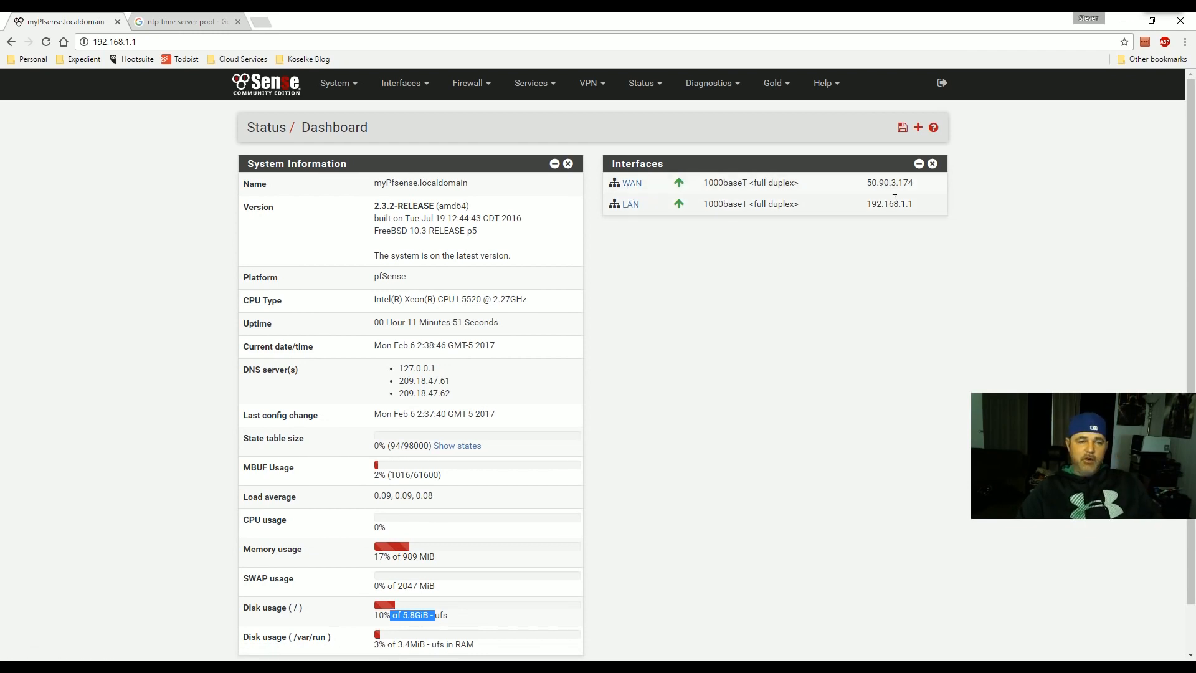
# - Add the Traffic Graphs widget and save its settings with refresh interval 5 covering 600 seconds
pyautogui.click(918, 128)
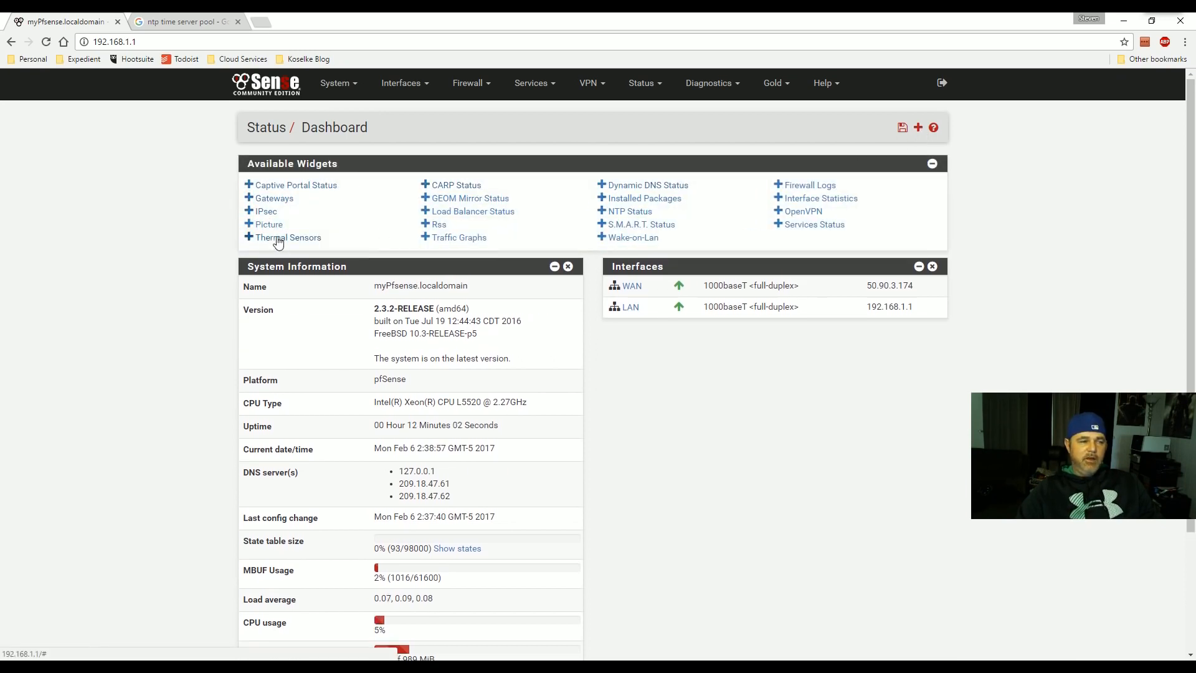
pyautogui.click(445, 245)
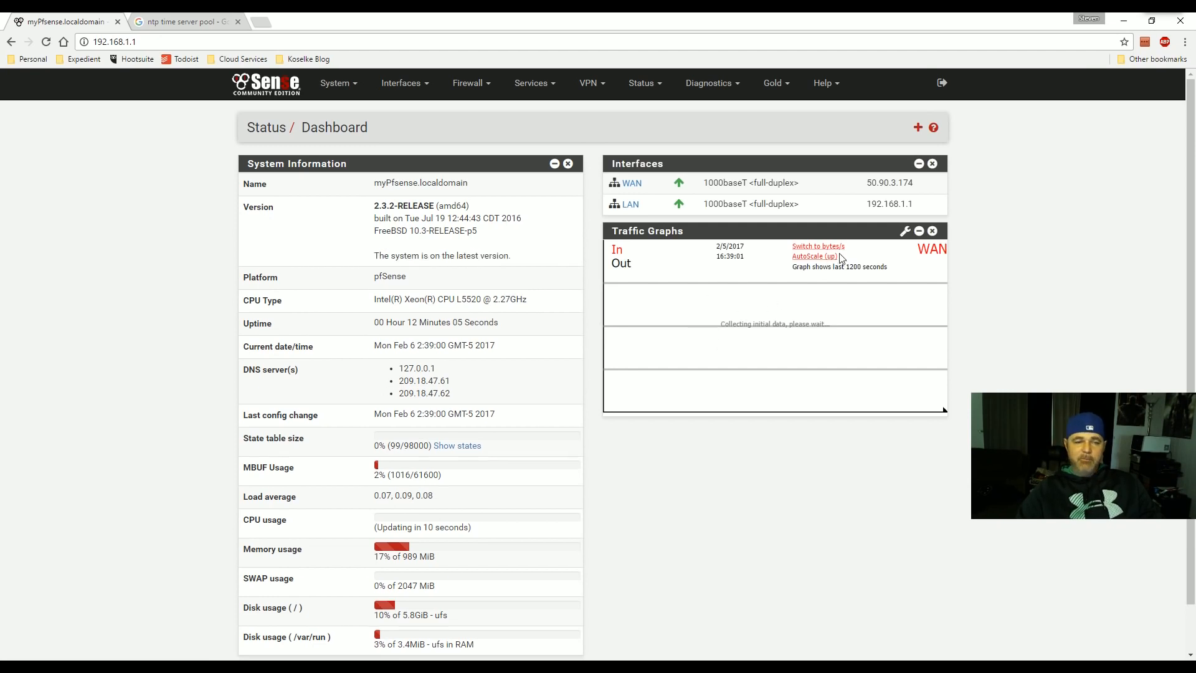
pyautogui.click(904, 237)
pyautogui.click(723, 496)
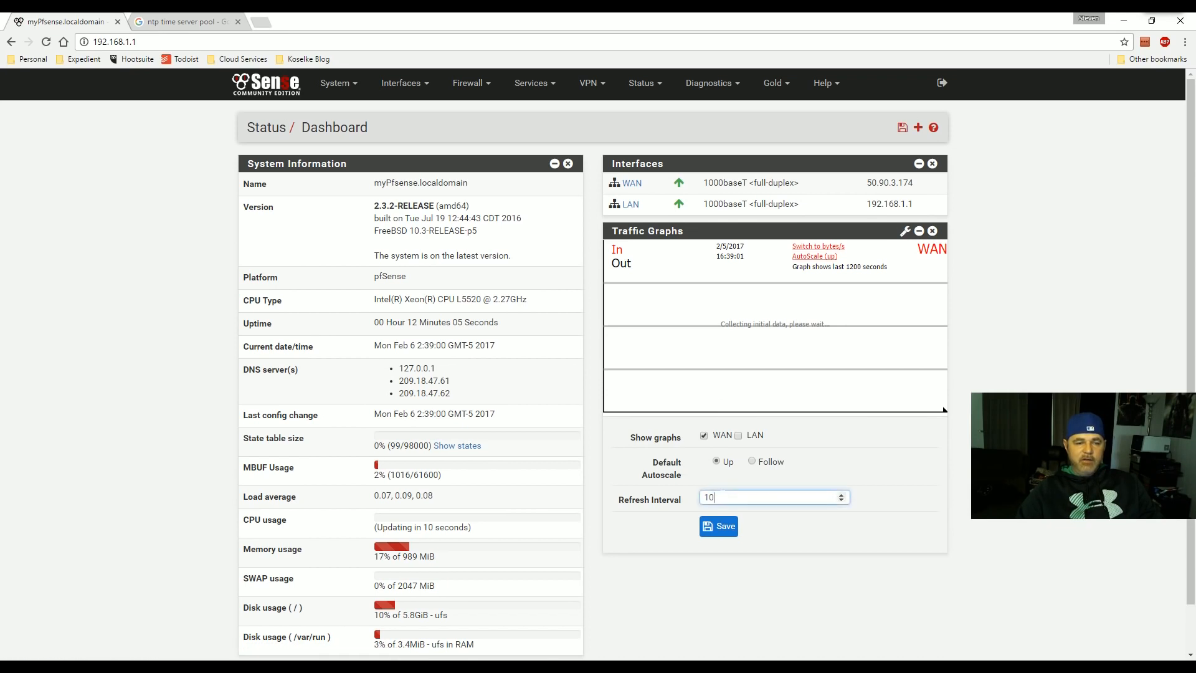
pyautogui.moveTo(723, 495); pyautogui.dragTo(672, 491)
pyautogui.click(709, 528)
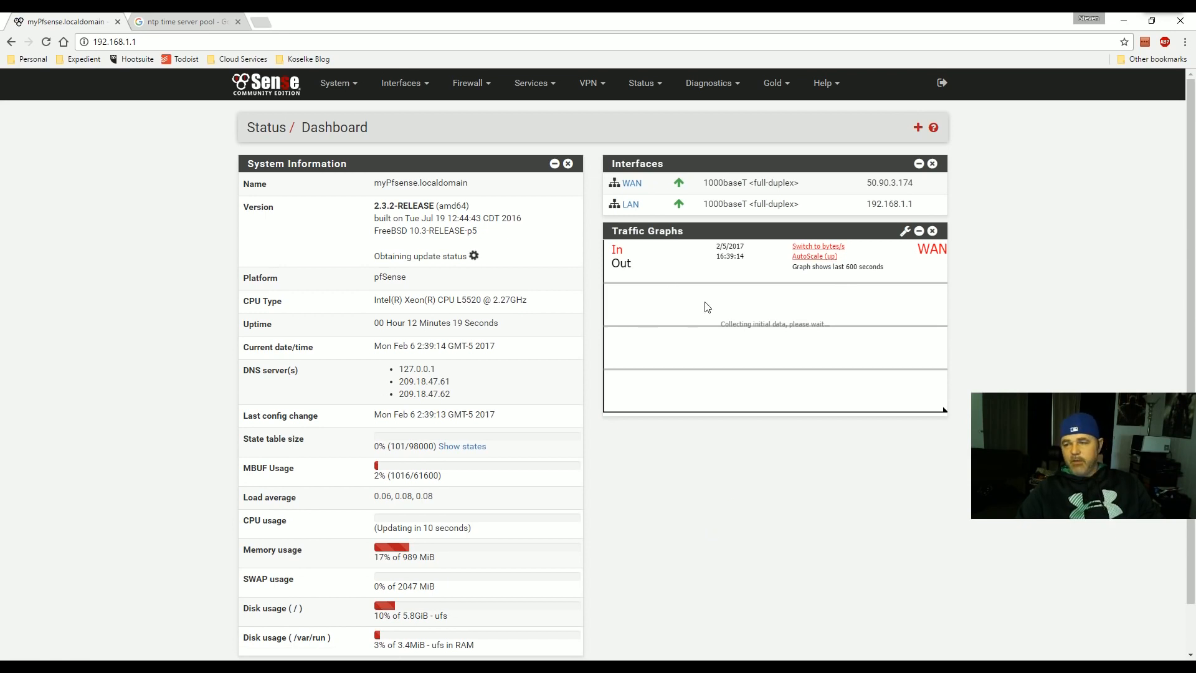
pyautogui.click(918, 128)
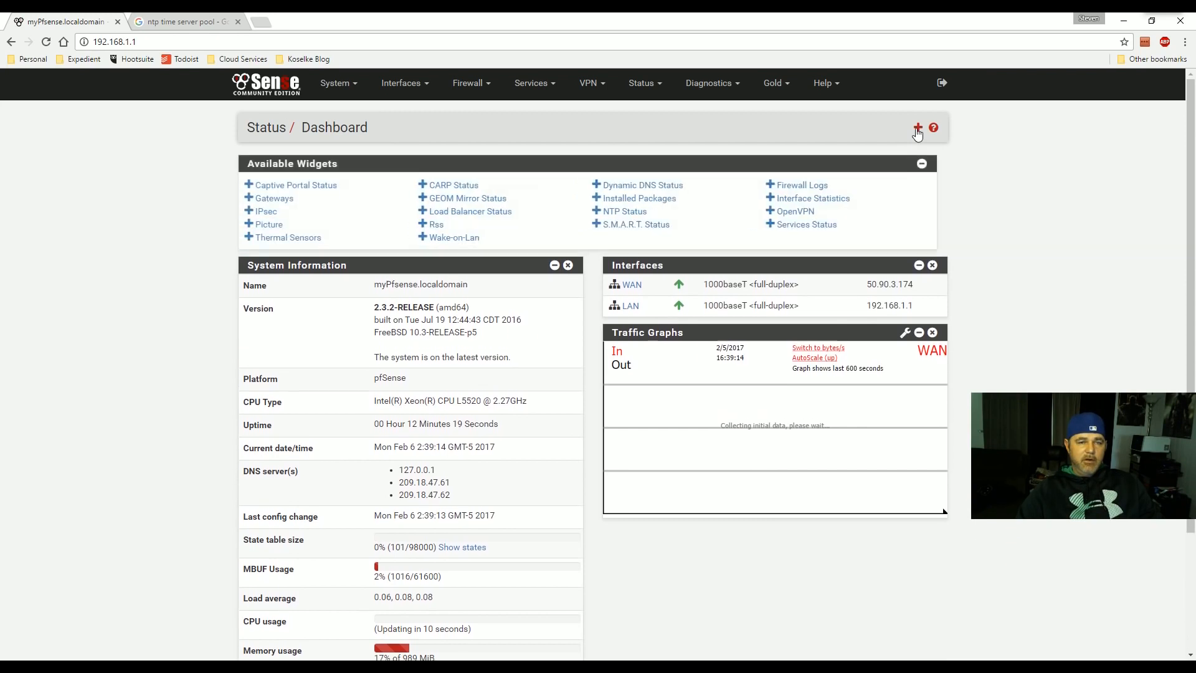
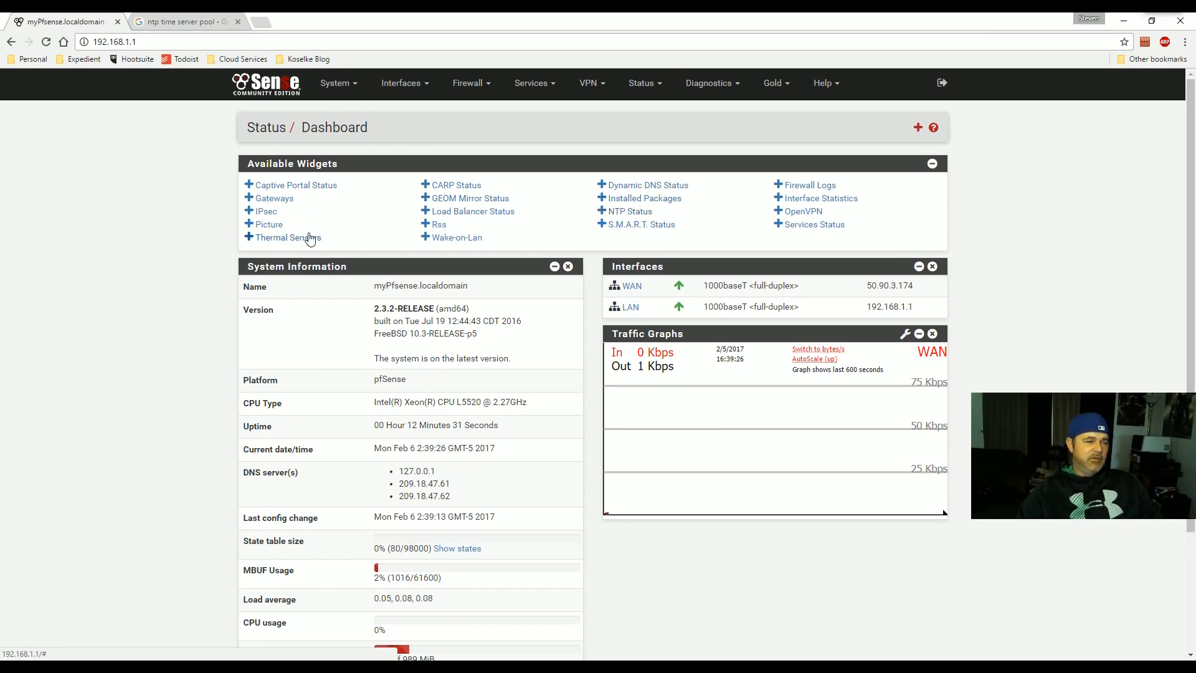
# - Add the Thermal Sensors widget to the dashboard, then remove it again
pyautogui.click(277, 240)
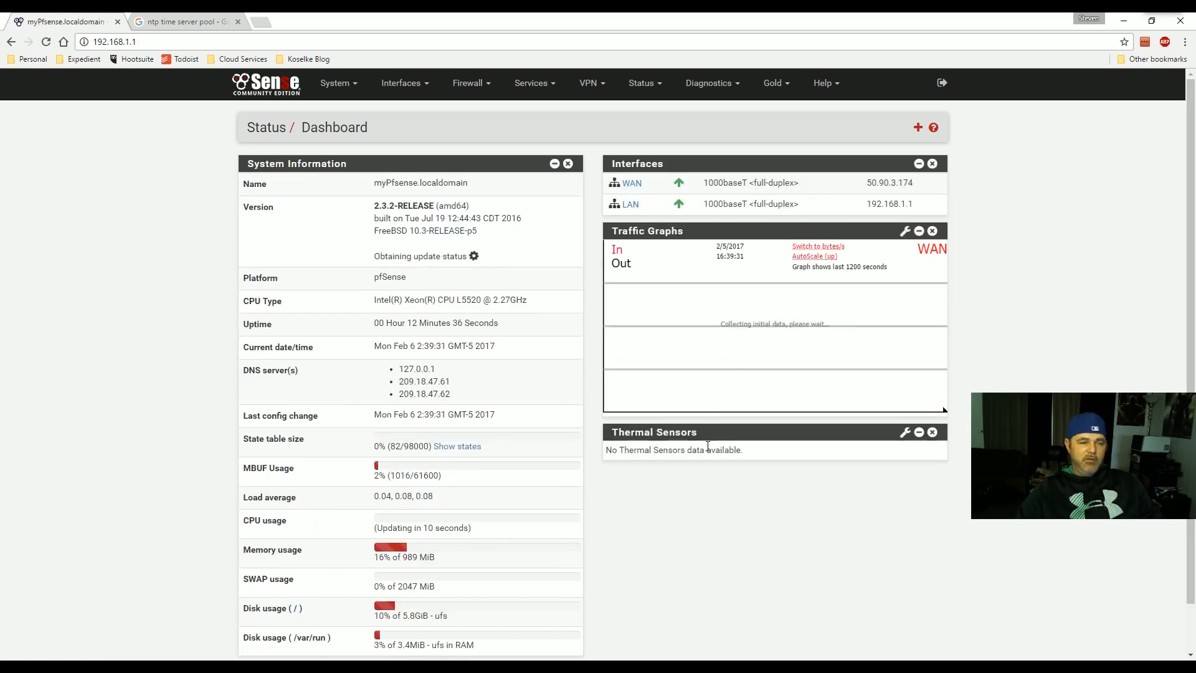
pyautogui.click(932, 432)
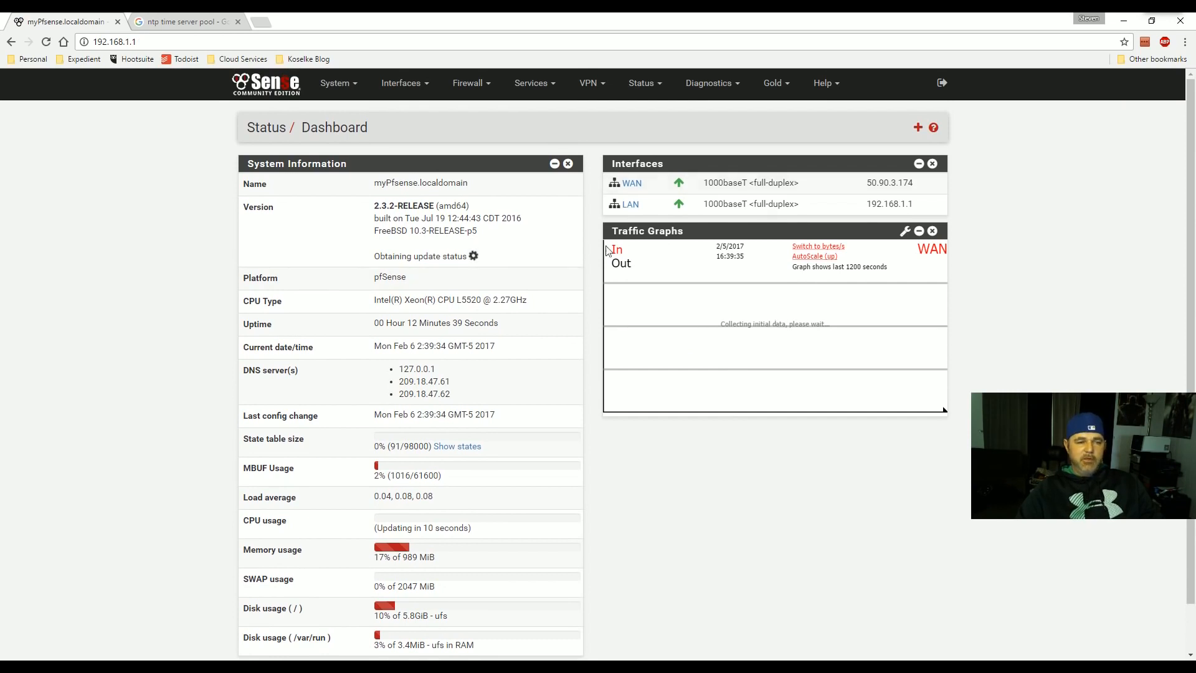
pyautogui.click(338, 85)
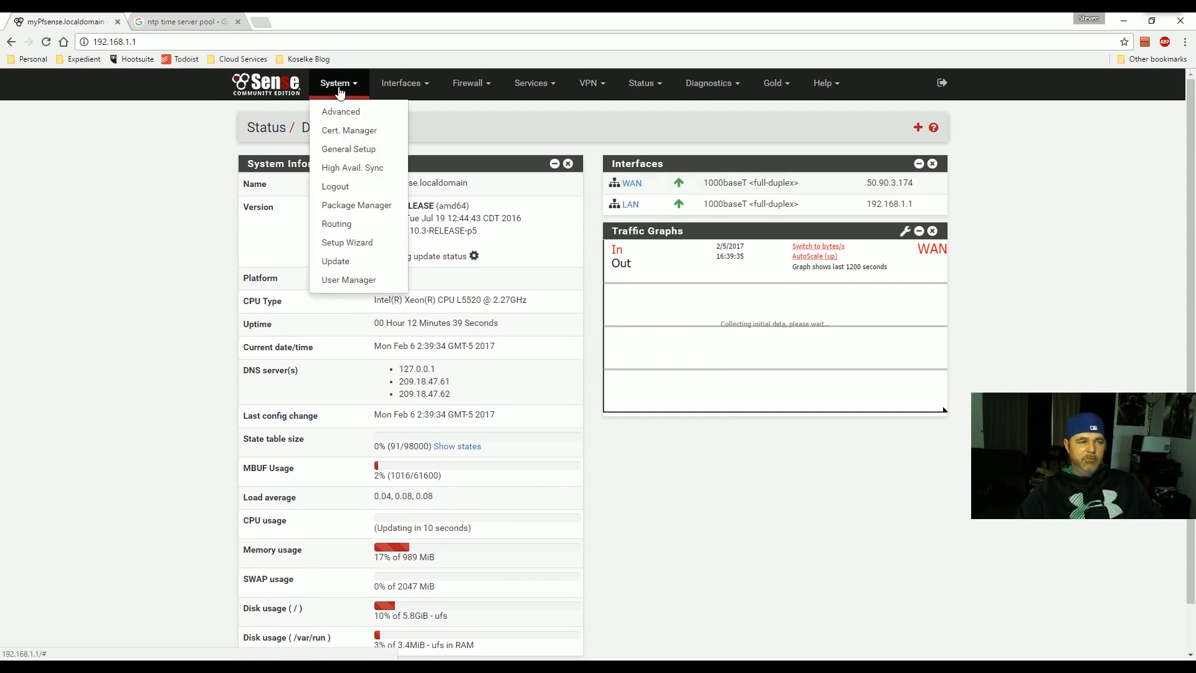
# - Browse the System, Firewall and Interfaces menus and open the WAN interface settings
pyautogui.click(154, 137)
pyautogui.click(469, 85)
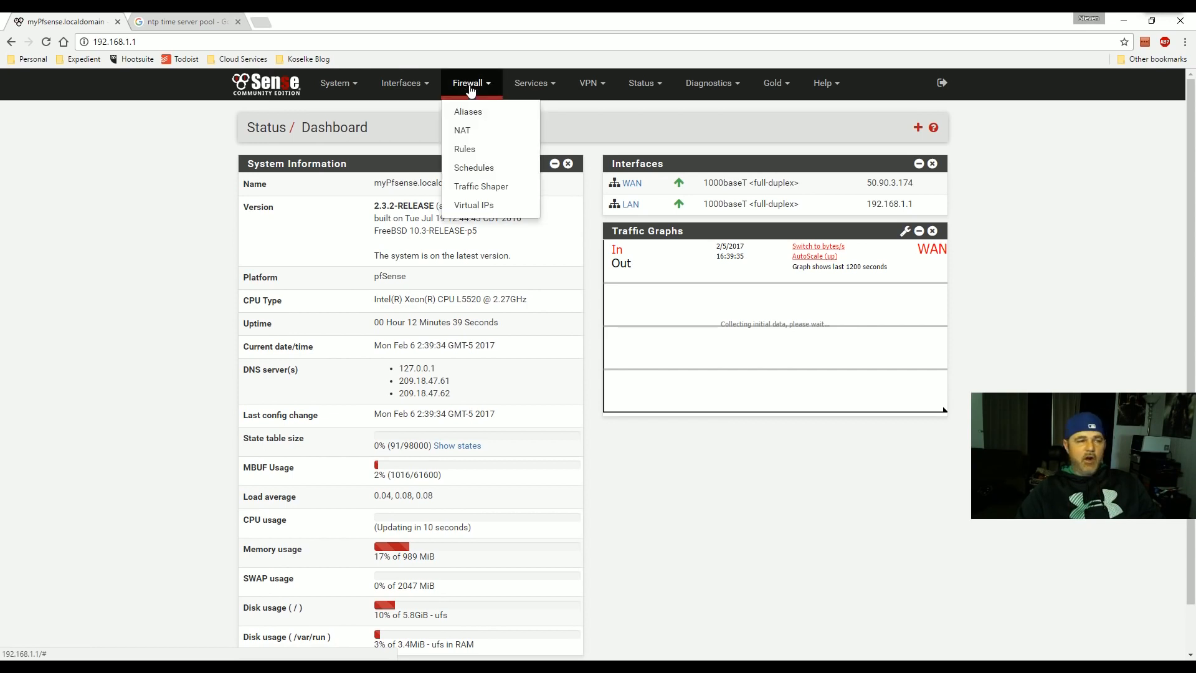
pyautogui.click(404, 84)
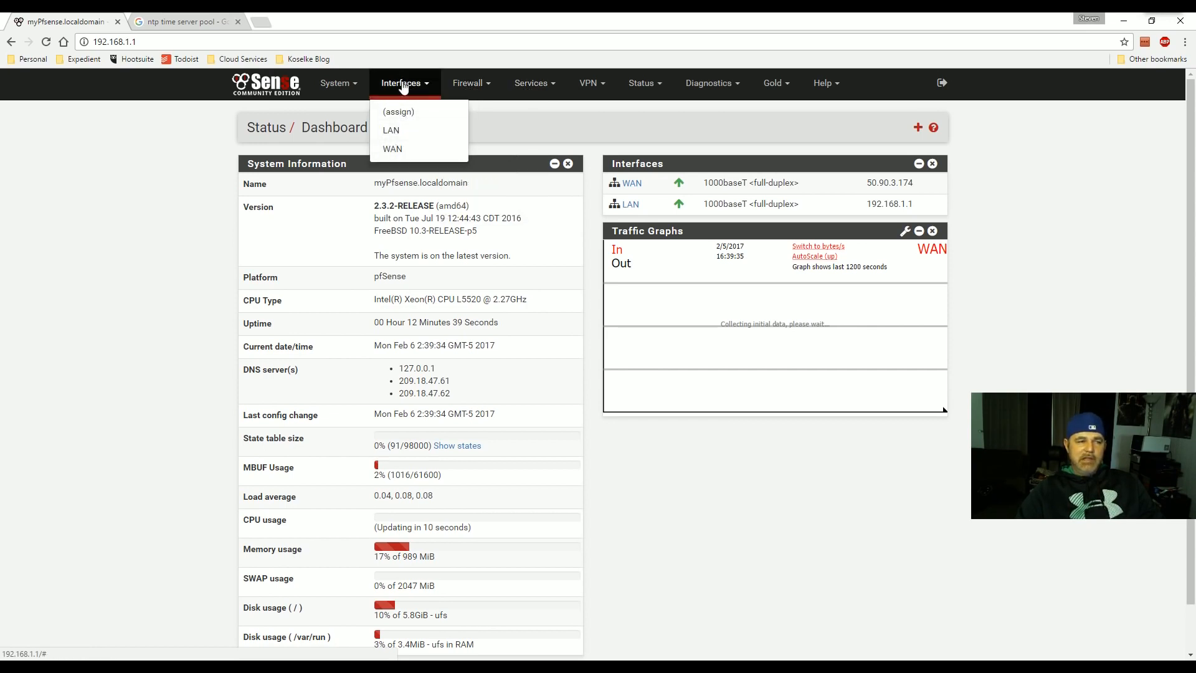
pyautogui.click(393, 150)
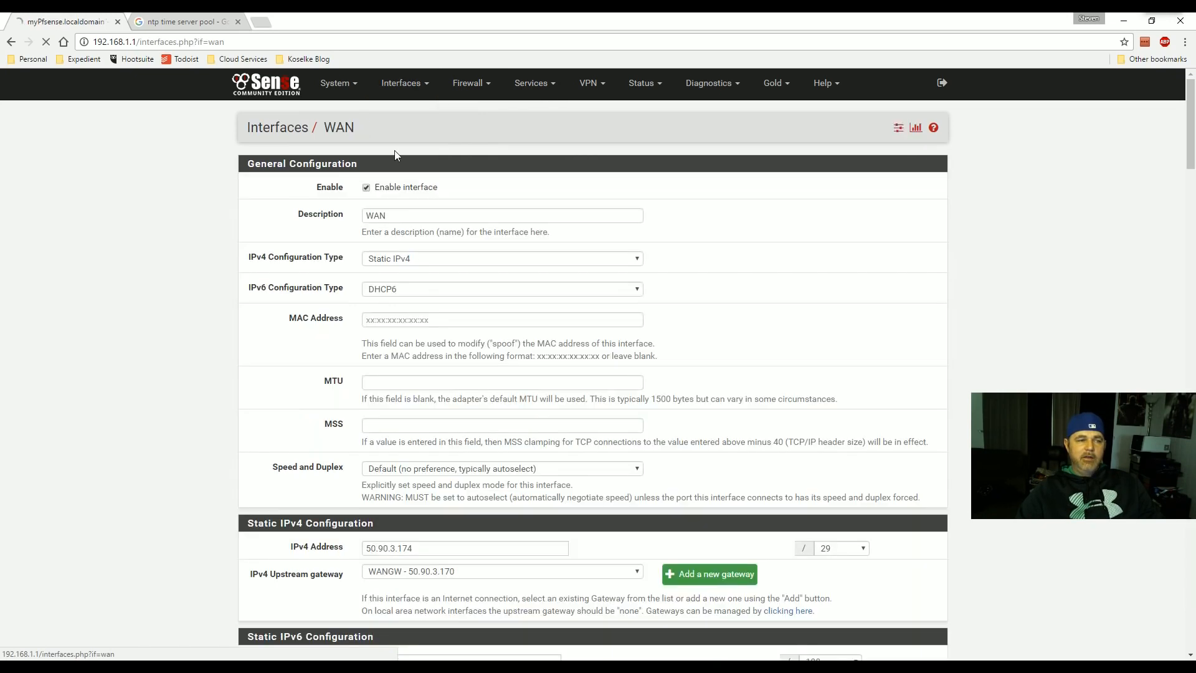
# - Review the WAN settings, leaving the IPv4 Configuration Type on Static IPv4
pyautogui.click(415, 91)
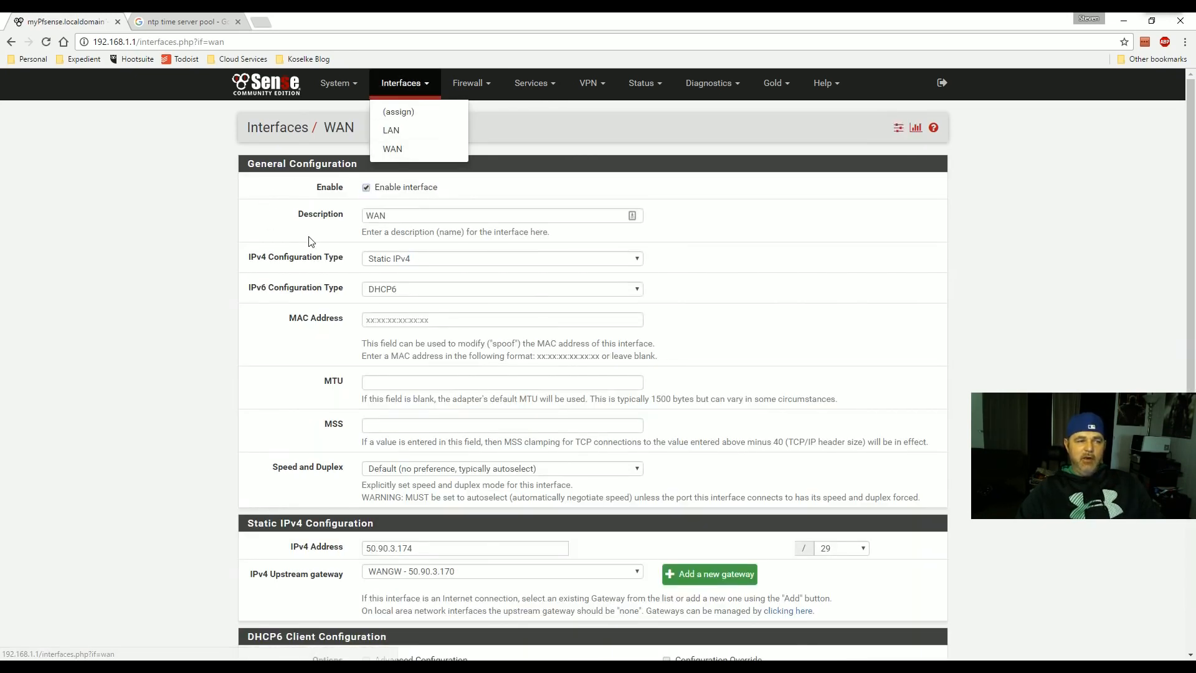
pyautogui.click(259, 248)
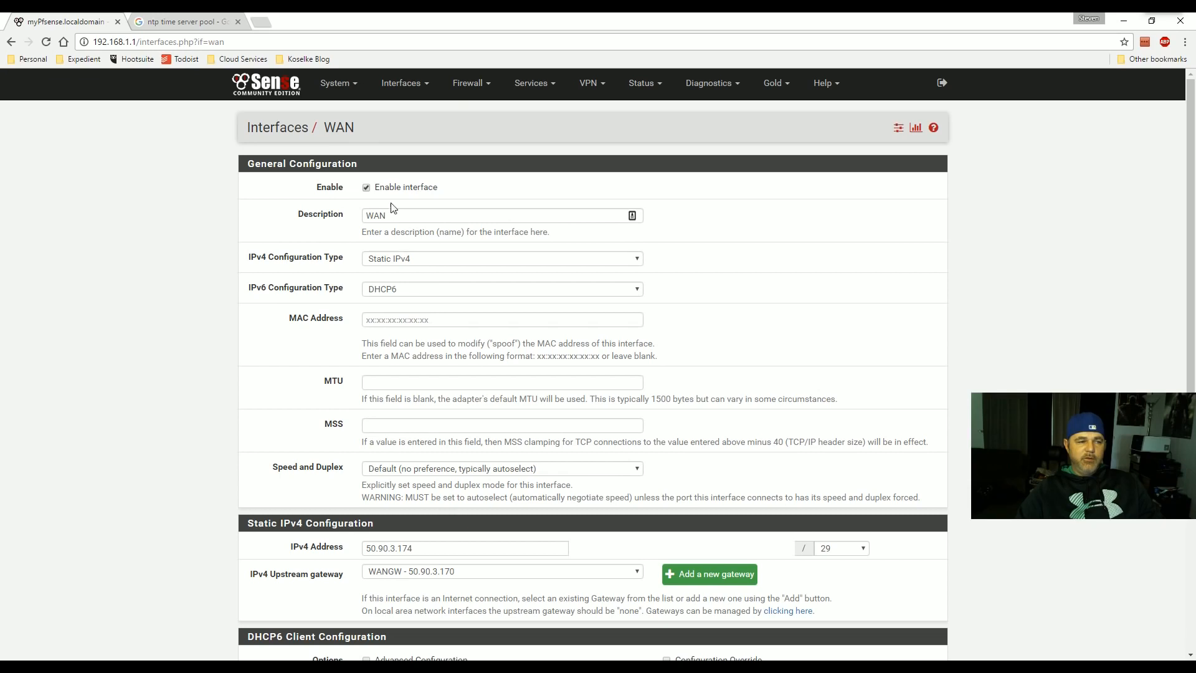
pyautogui.scroll(-1, 427, 212)
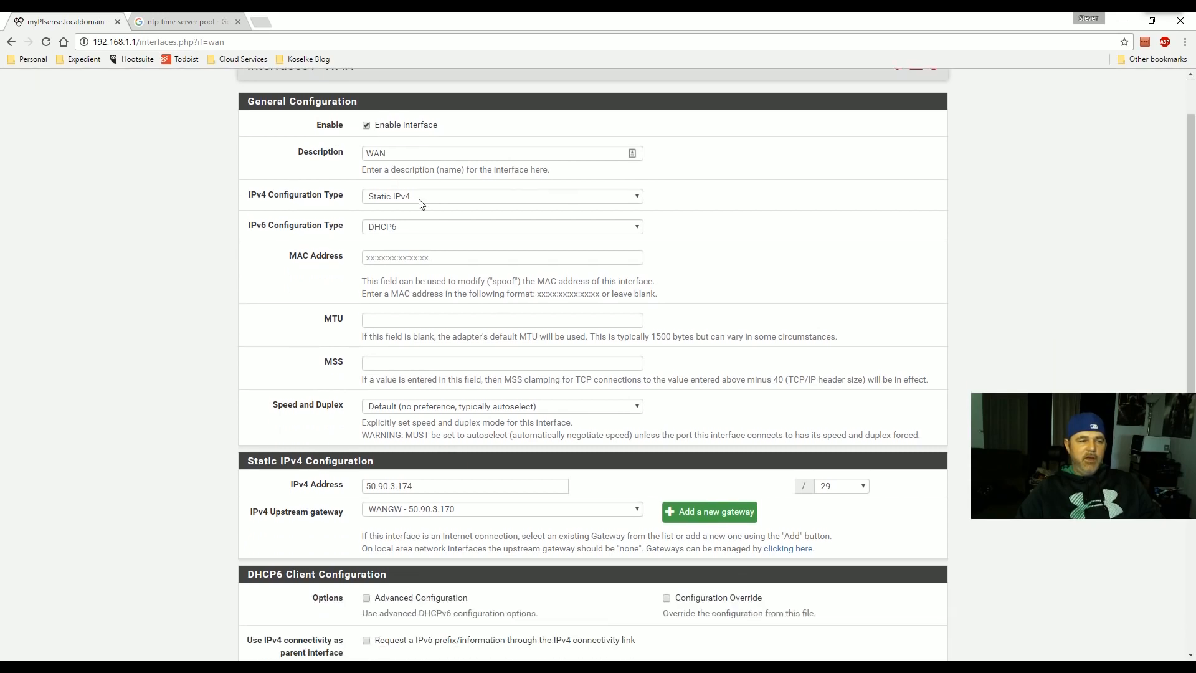
pyautogui.scroll(-2, 421, 204)
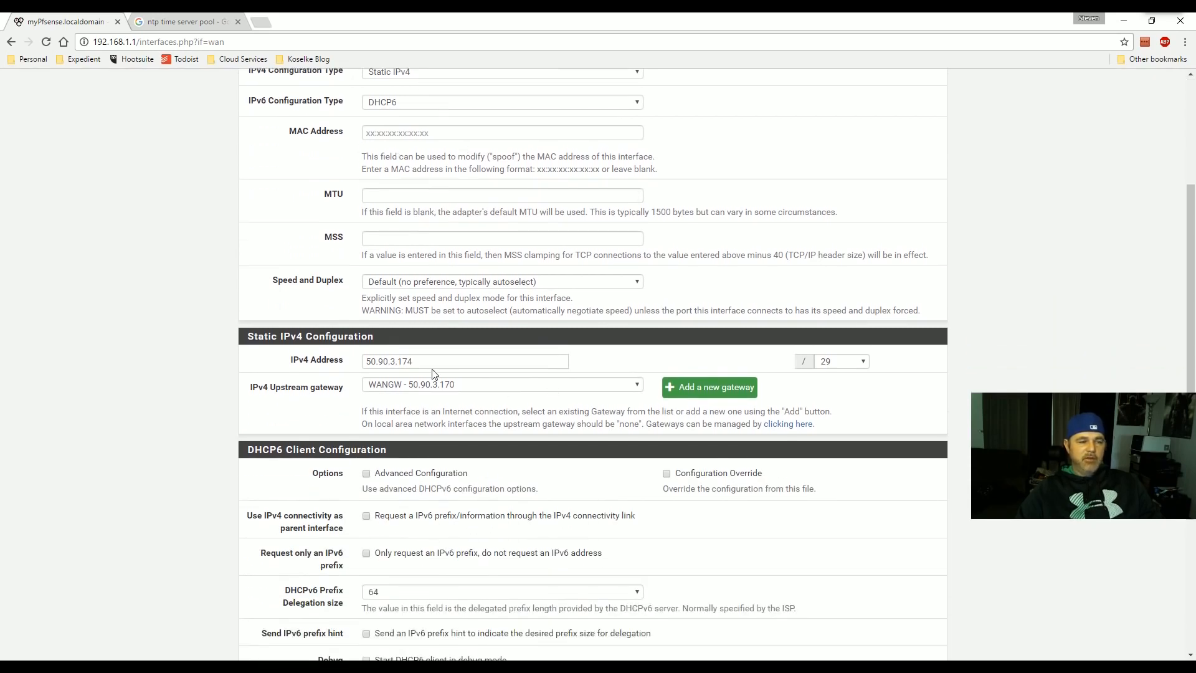
pyautogui.scroll(-3, 531, 382)
pyautogui.scroll(6, 411, 230)
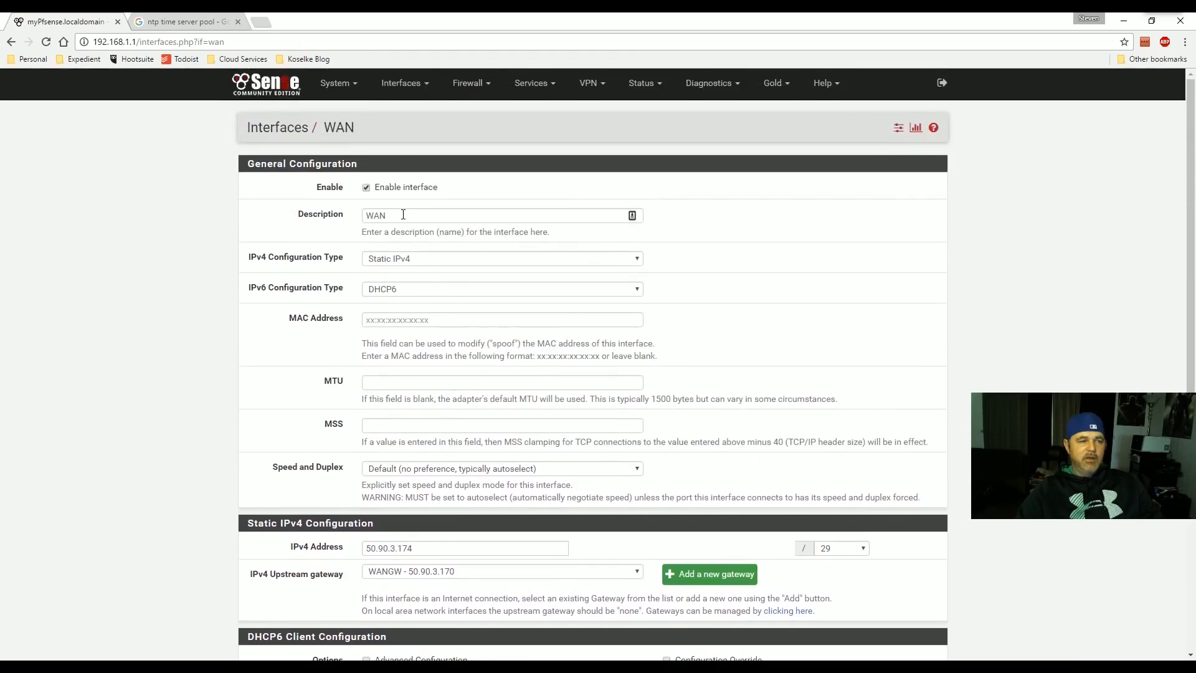
pyautogui.click(411, 267)
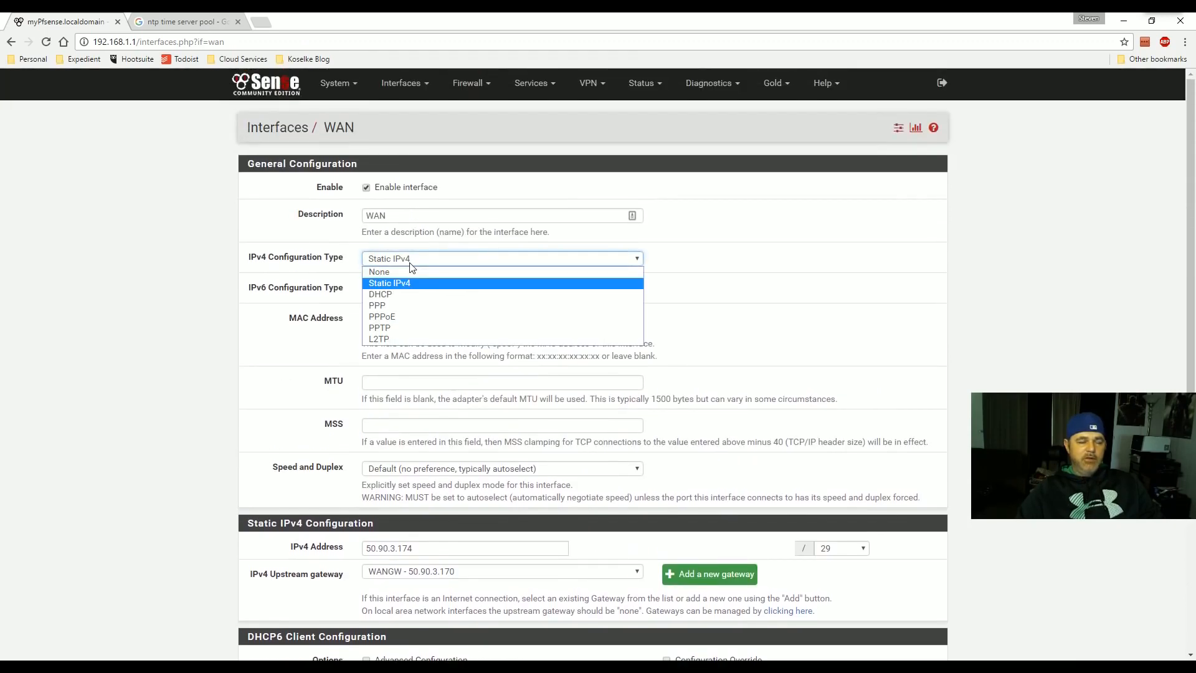
pyautogui.click(241, 267)
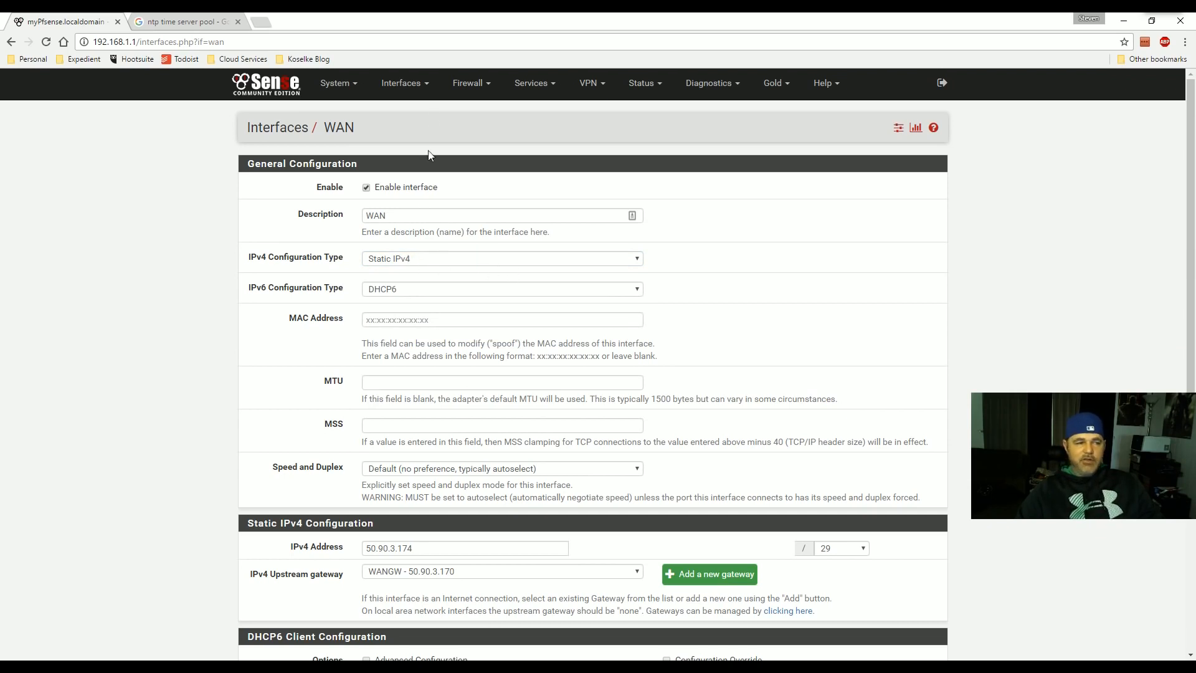
pyautogui.click(428, 86)
# - Open the LAN interface settings and check its 192.168.1.1 IPv4 address
pyautogui.click(391, 130)
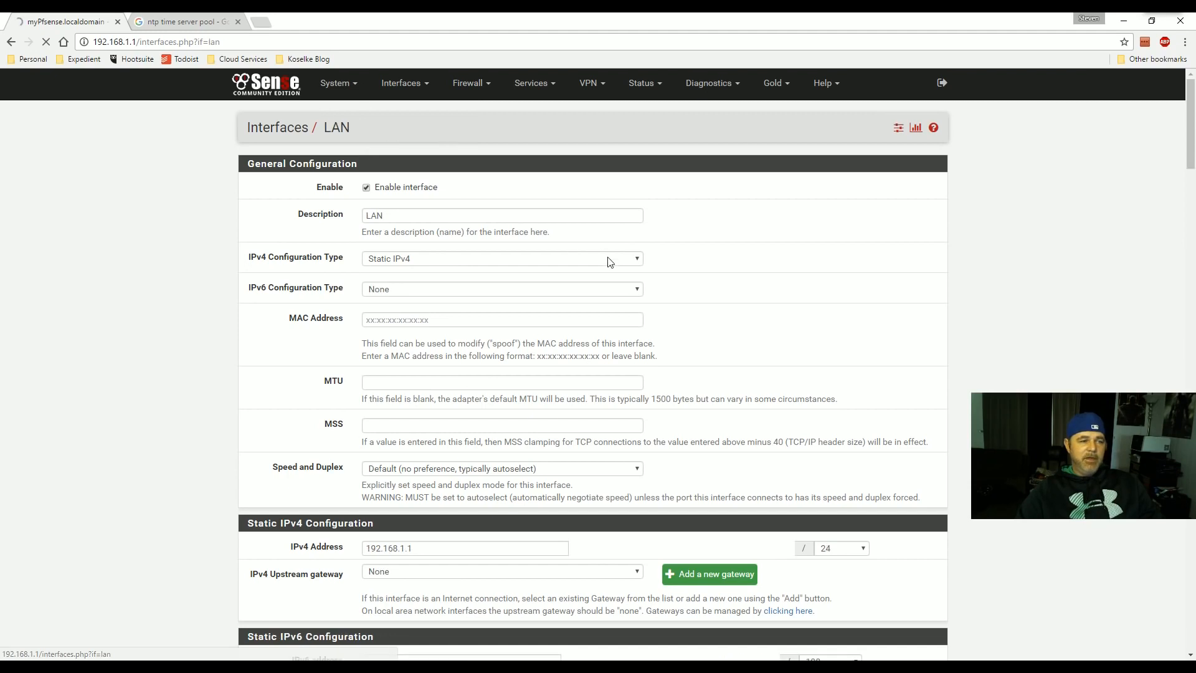
pyautogui.scroll(-2, 436, 274)
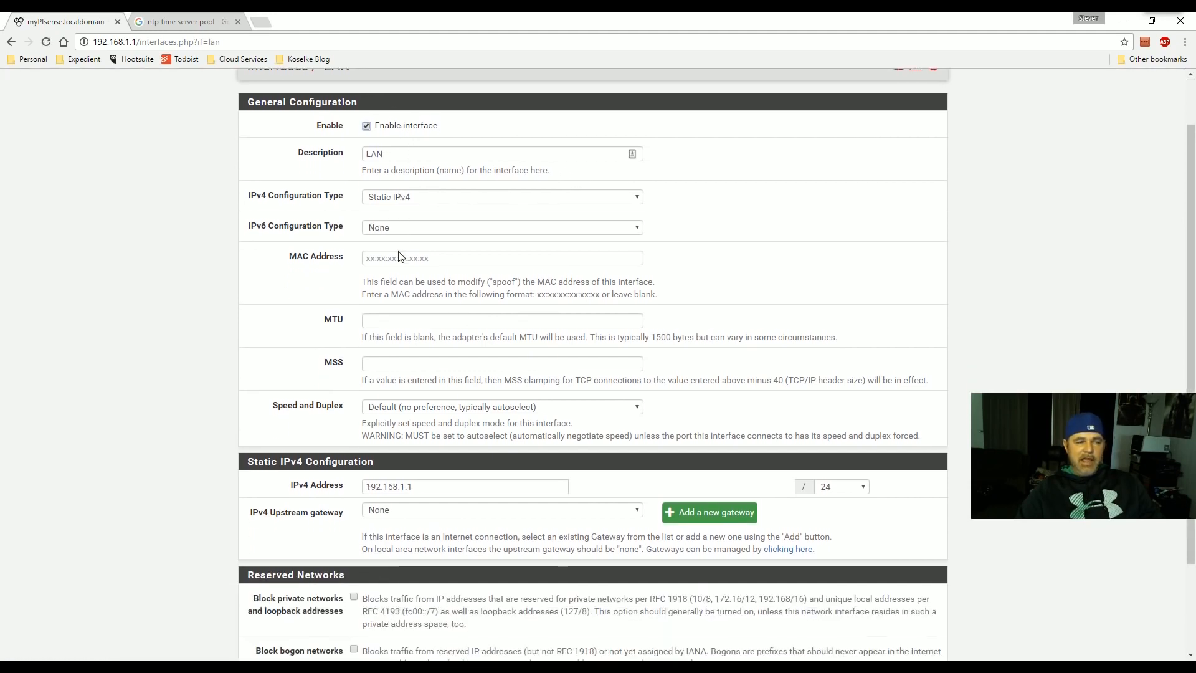
pyautogui.click(444, 422)
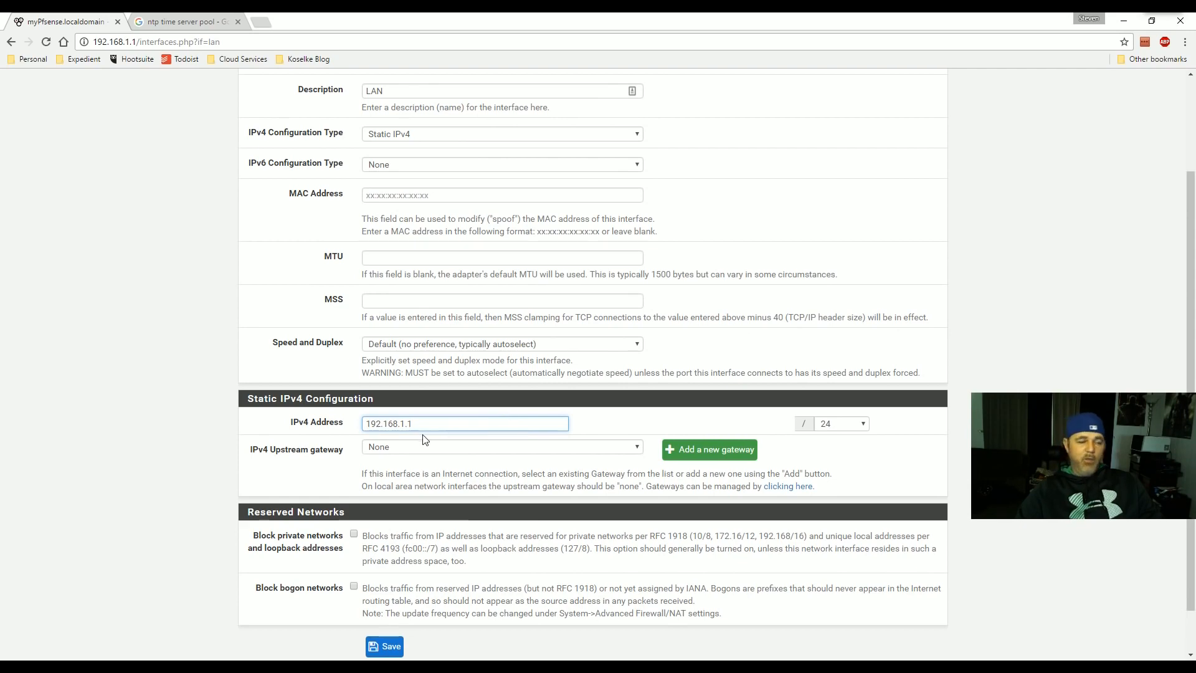
pyautogui.scroll(2, 448, 420)
pyautogui.scroll(-3, 444, 399)
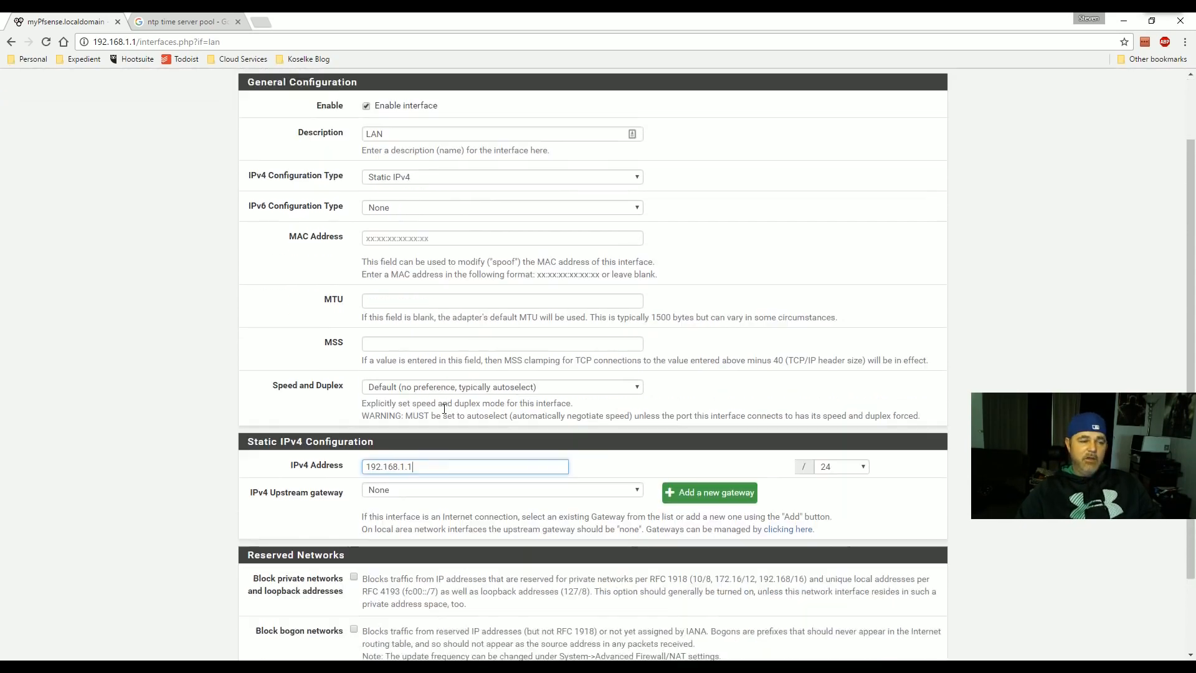
pyautogui.scroll(1, 444, 374)
pyautogui.scroll(-1, 449, 368)
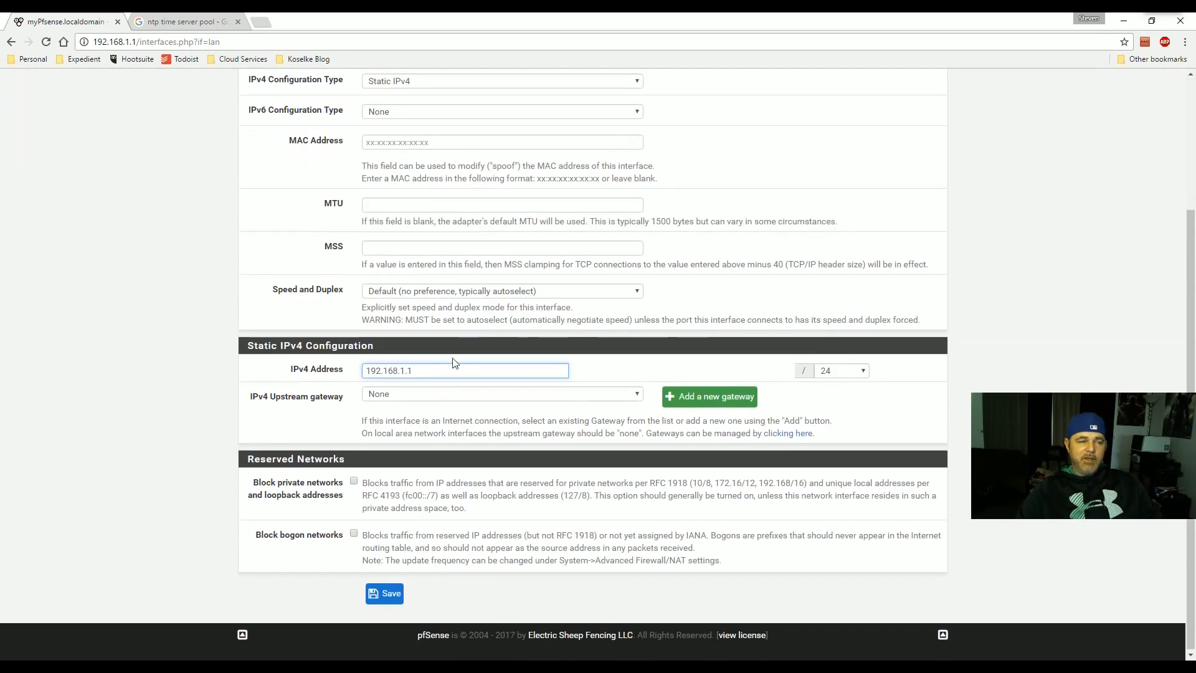
# - Save the LAN interface settings and apply the pending changes
pyautogui.click(392, 595)
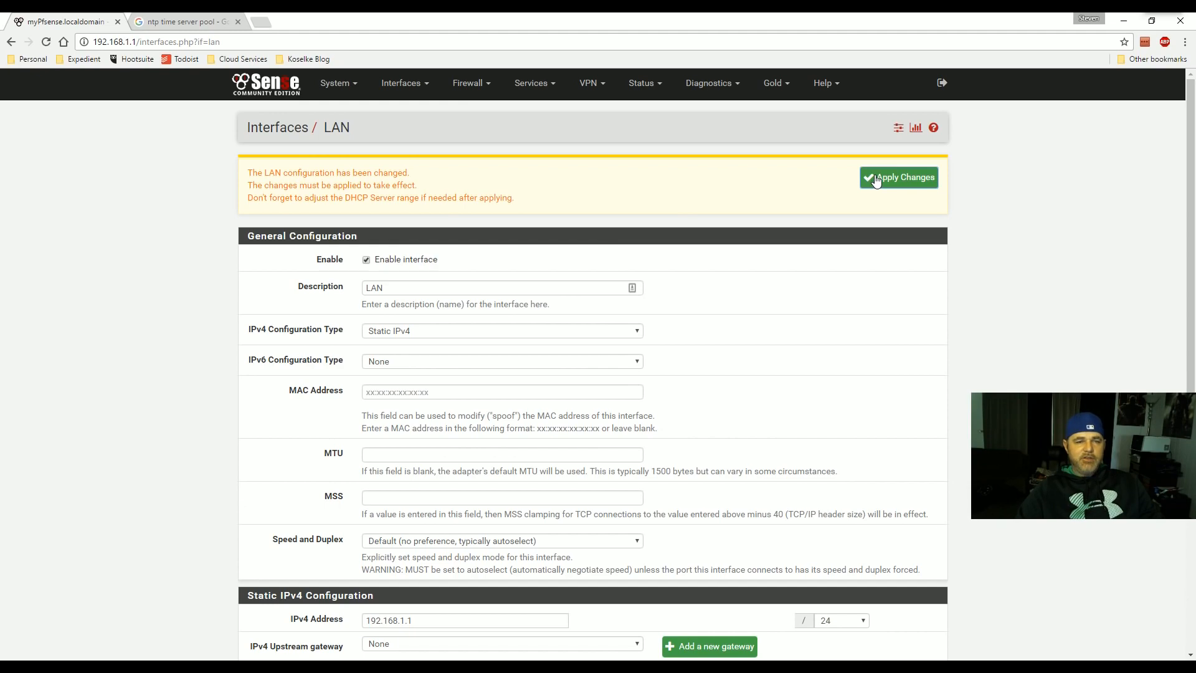
pyautogui.scroll(-5, 685, 311)
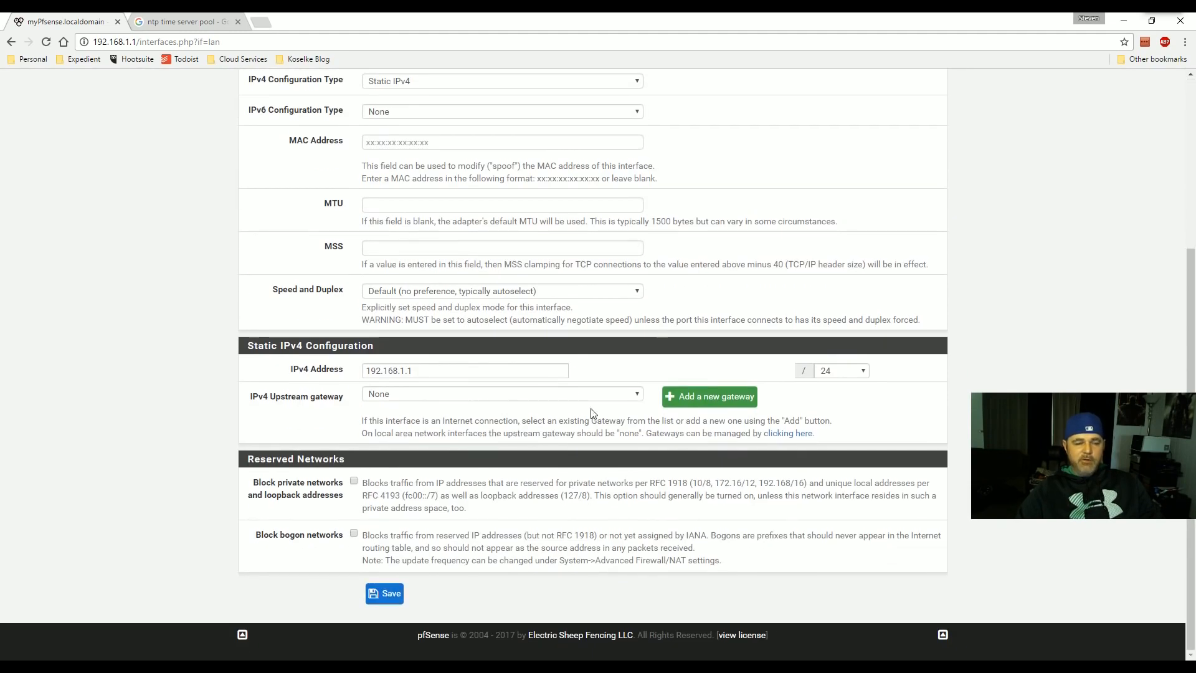
pyautogui.click(383, 592)
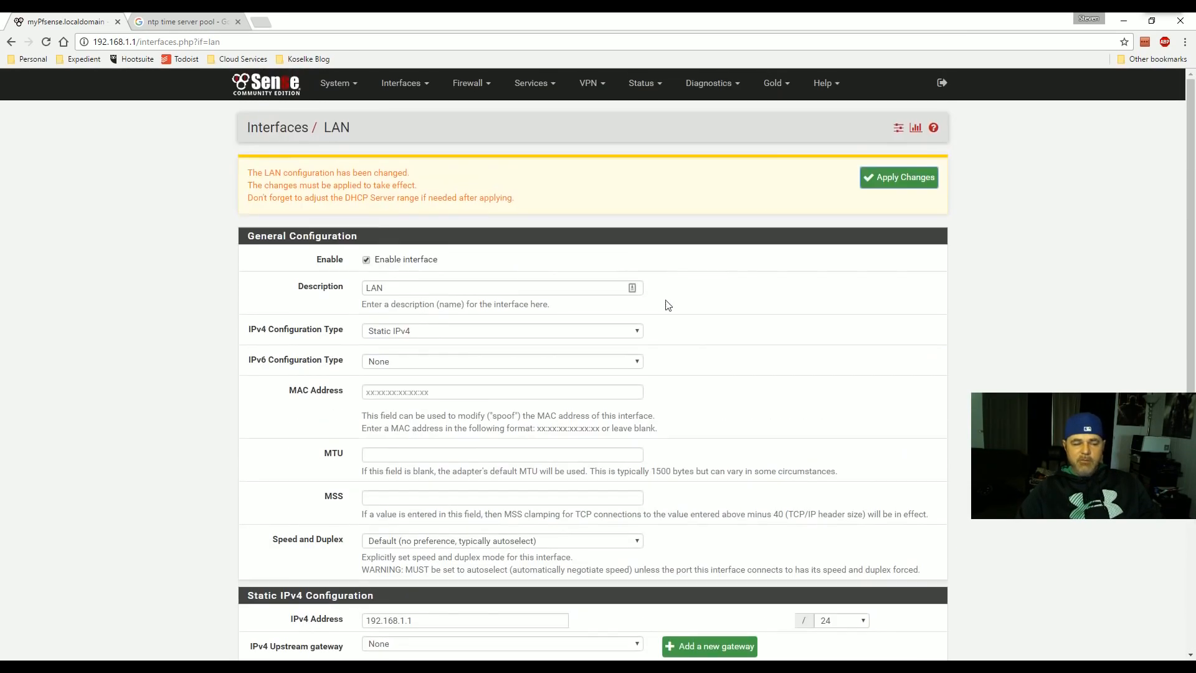
pyautogui.click(881, 179)
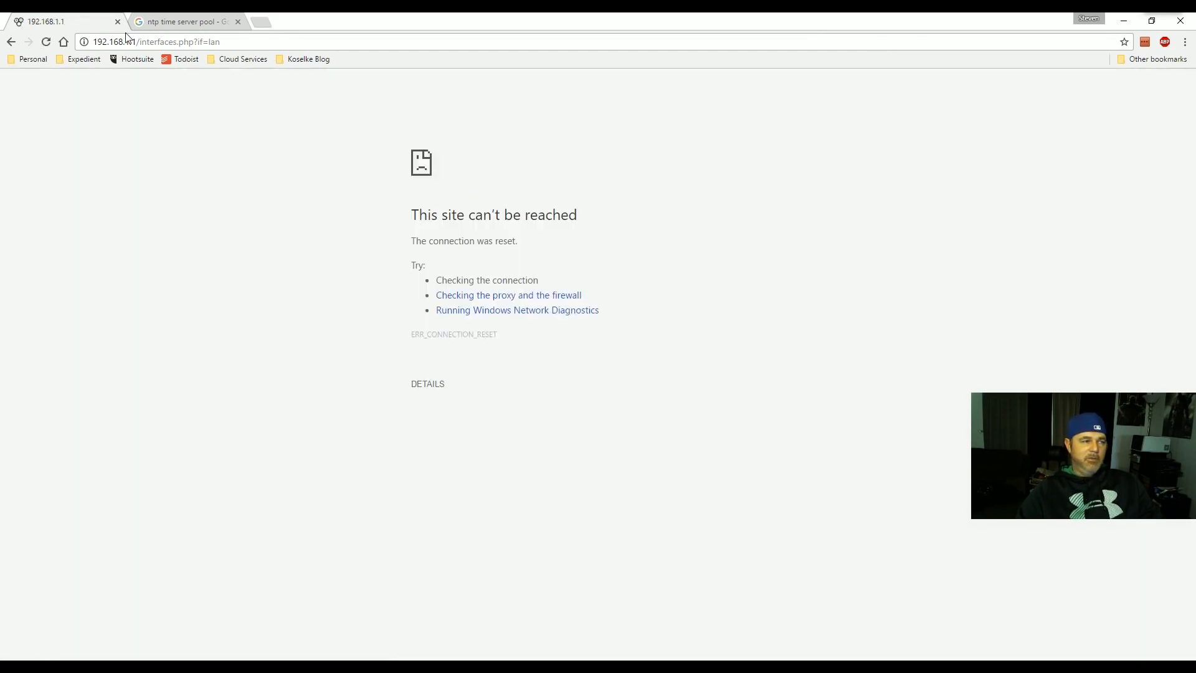
# - Return to the dashboard by trimming the web address to 192.168.1.1
pyautogui.moveTo(140, 41); pyautogui.dragTo(325, 59)
pyautogui.press('BackSpace')
pyautogui.press('Return')
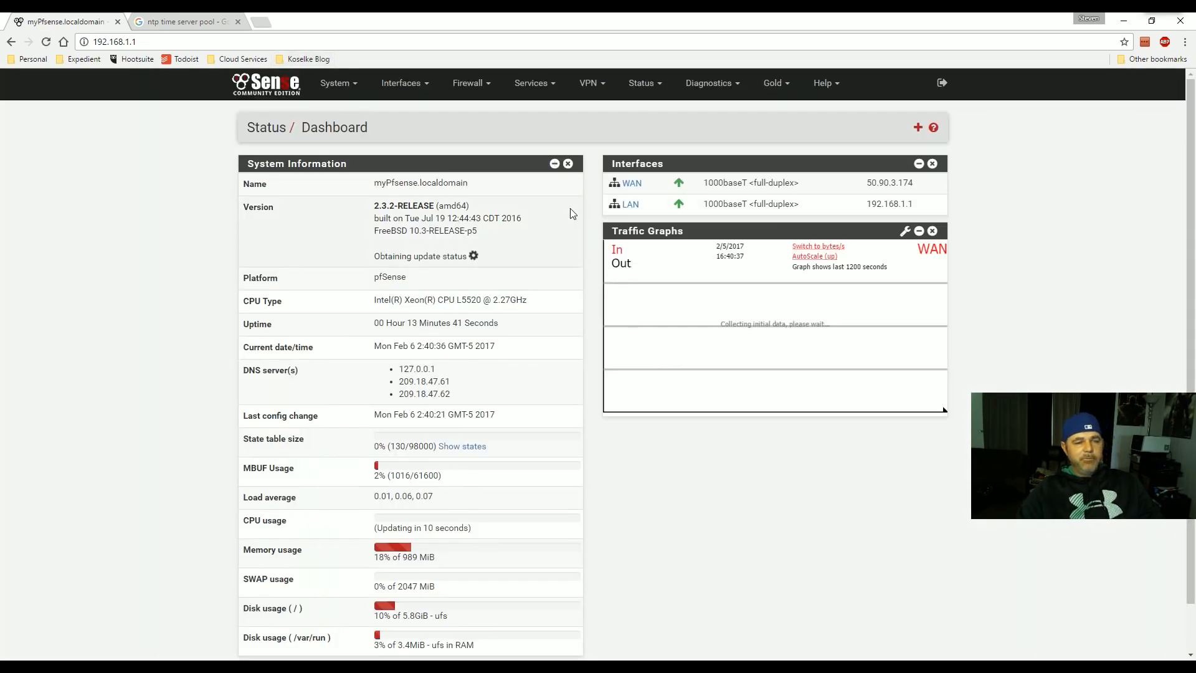
# - Open Services > DHCP Server for LAN, showing the 192.168.1.10–192.168.1.245 range
pyautogui.scroll(-2, 698, 250)
pyautogui.scroll(2, 676, 320)
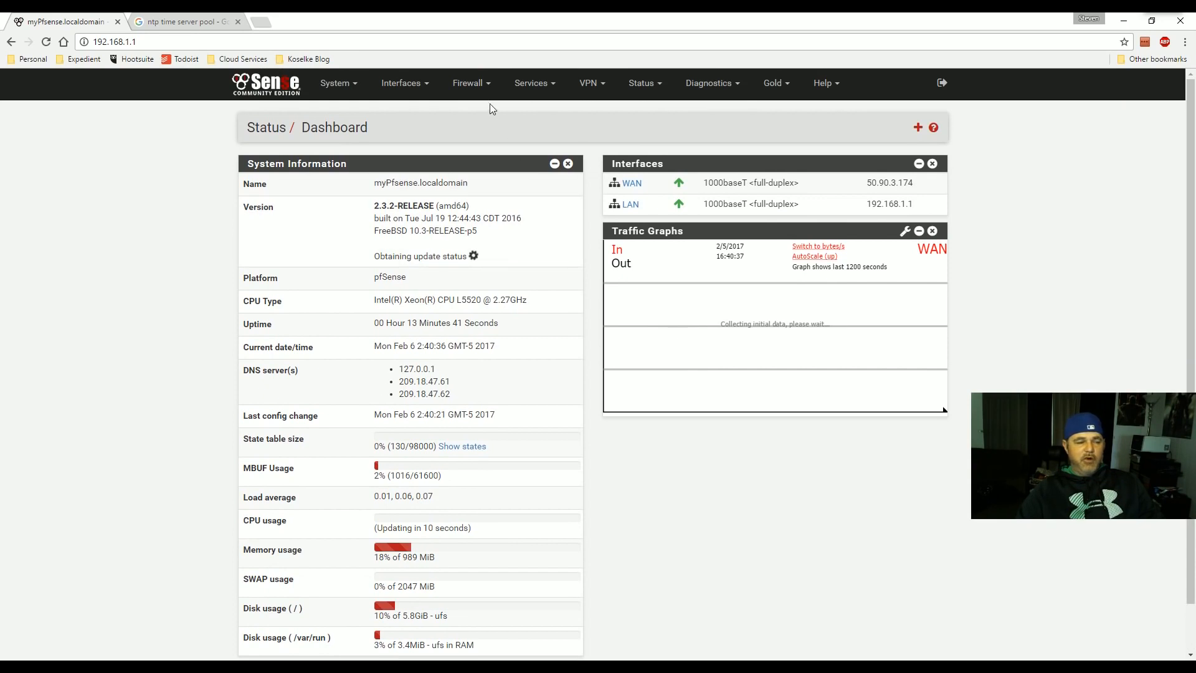
pyautogui.click(472, 87)
pyautogui.click(402, 86)
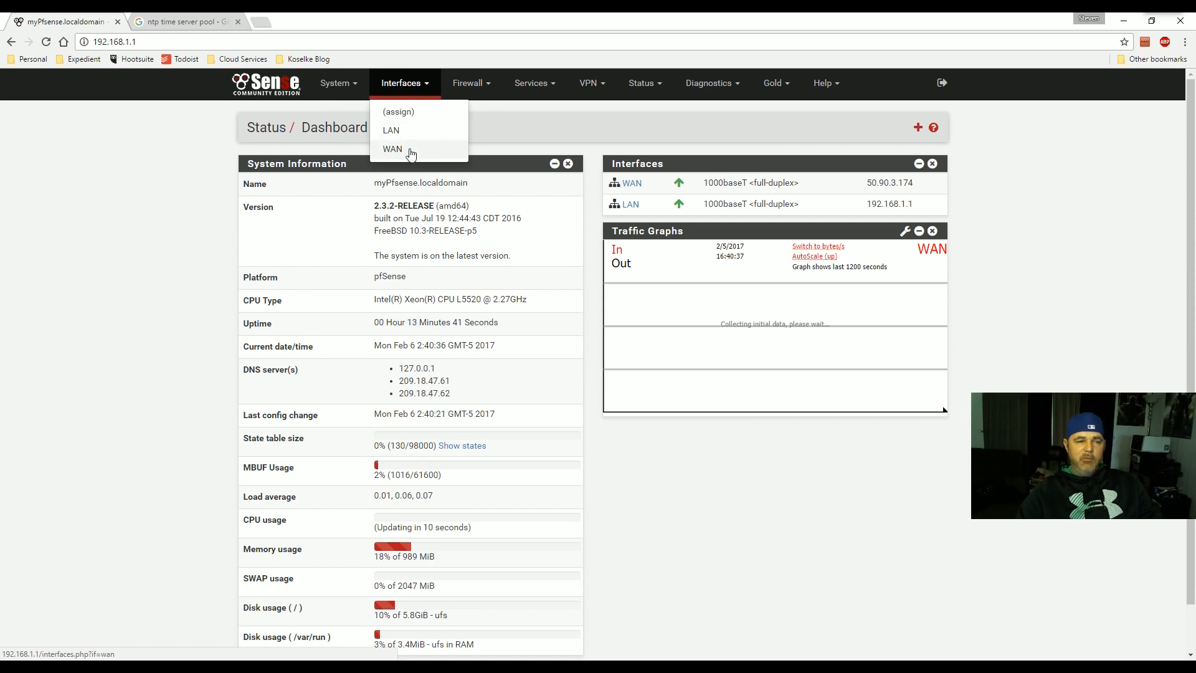
pyautogui.click(335, 87)
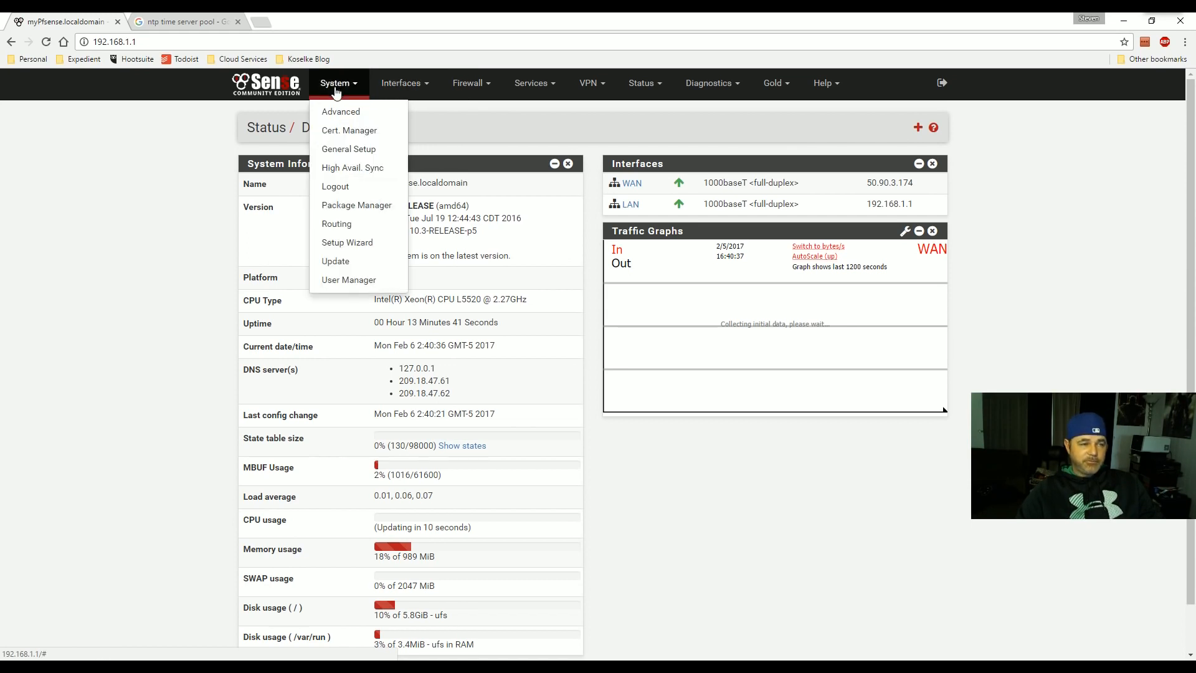
pyautogui.click(455, 88)
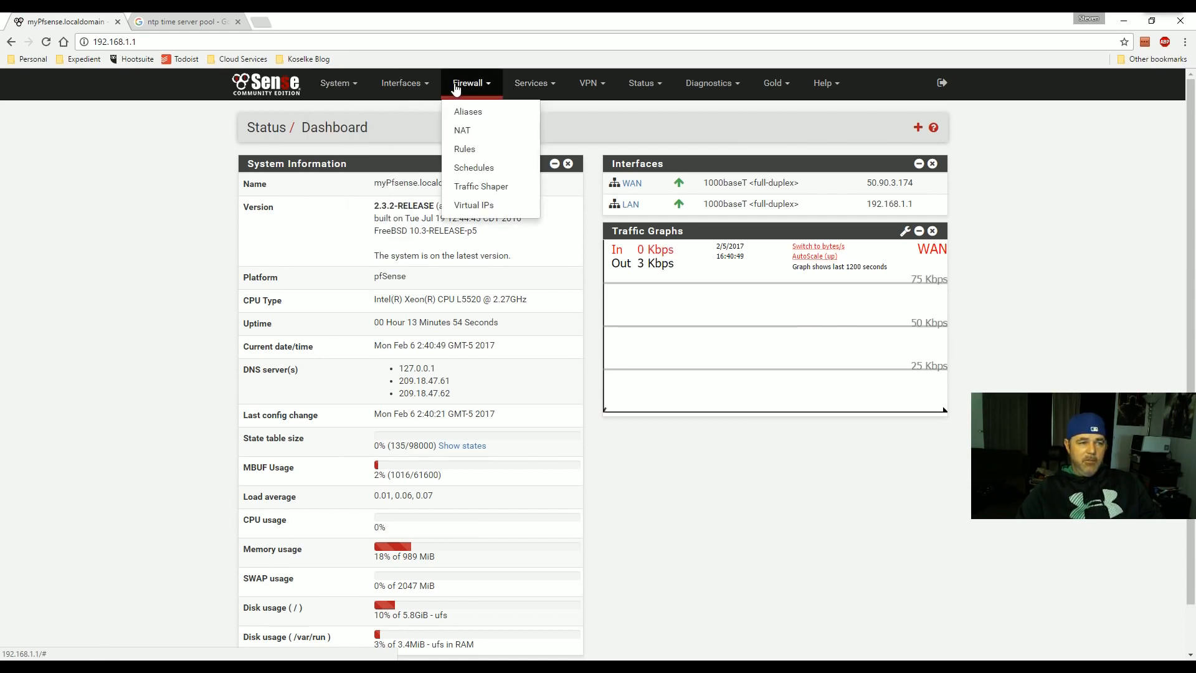
pyautogui.click(523, 88)
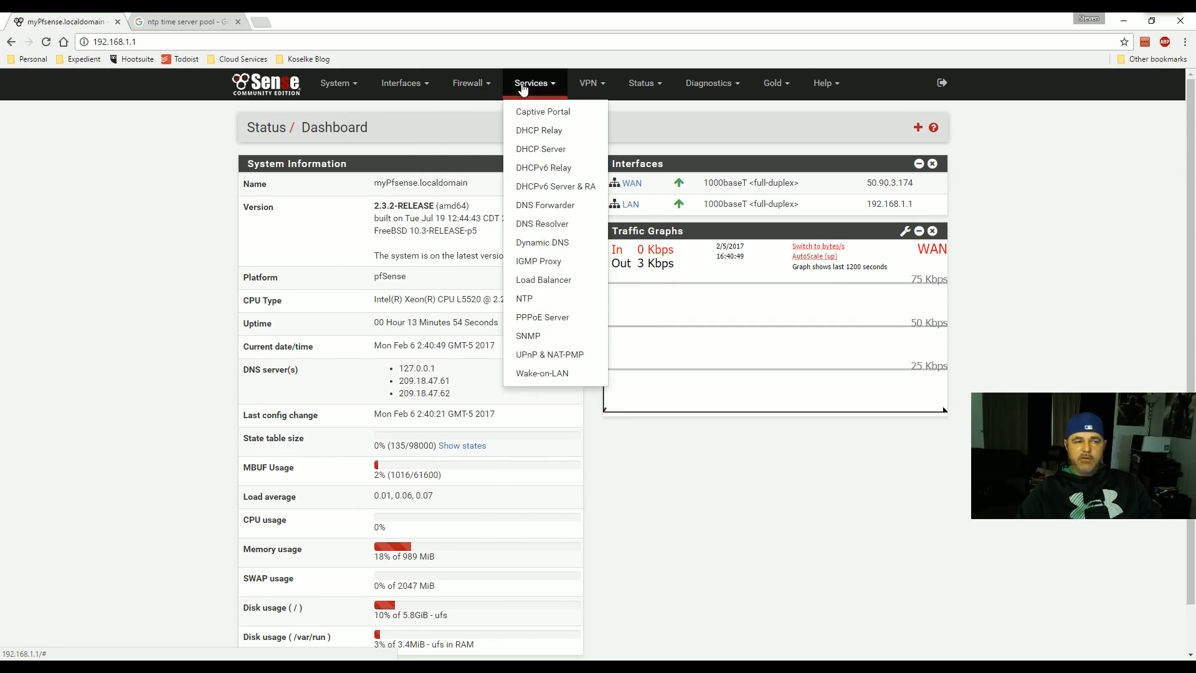
pyautogui.click(542, 150)
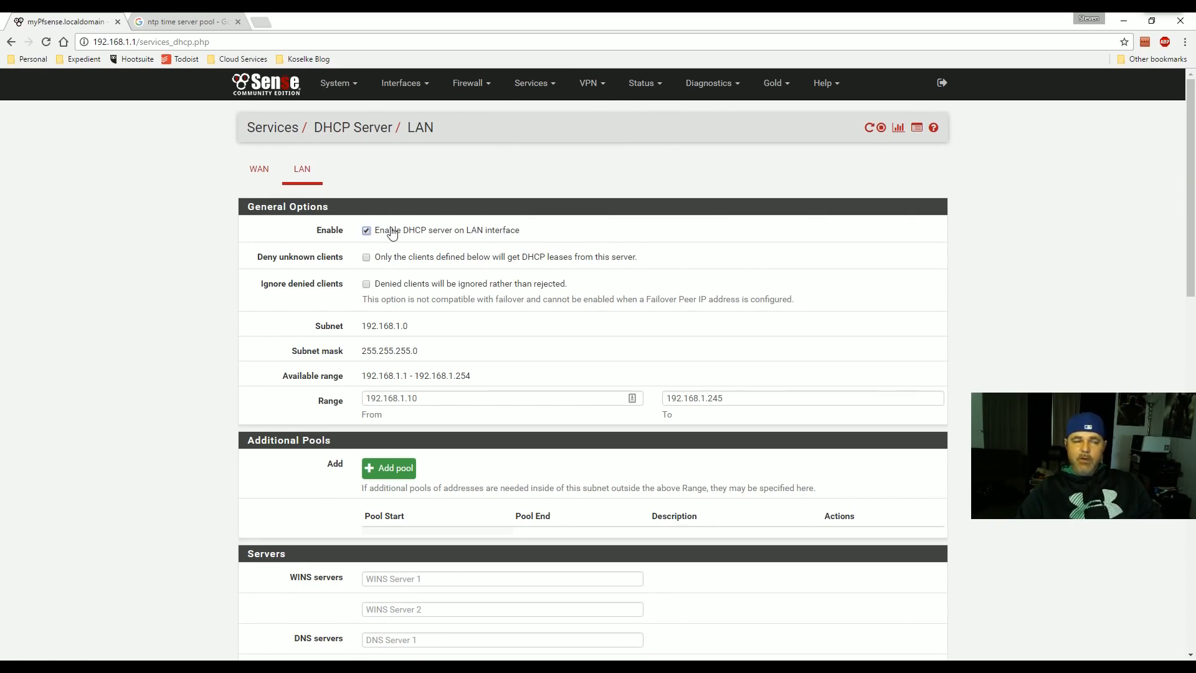
# - Change the LAN DHCP range to 192.168.1.100–192.168.1.150 and save it
pyautogui.scroll(-1, 427, 294)
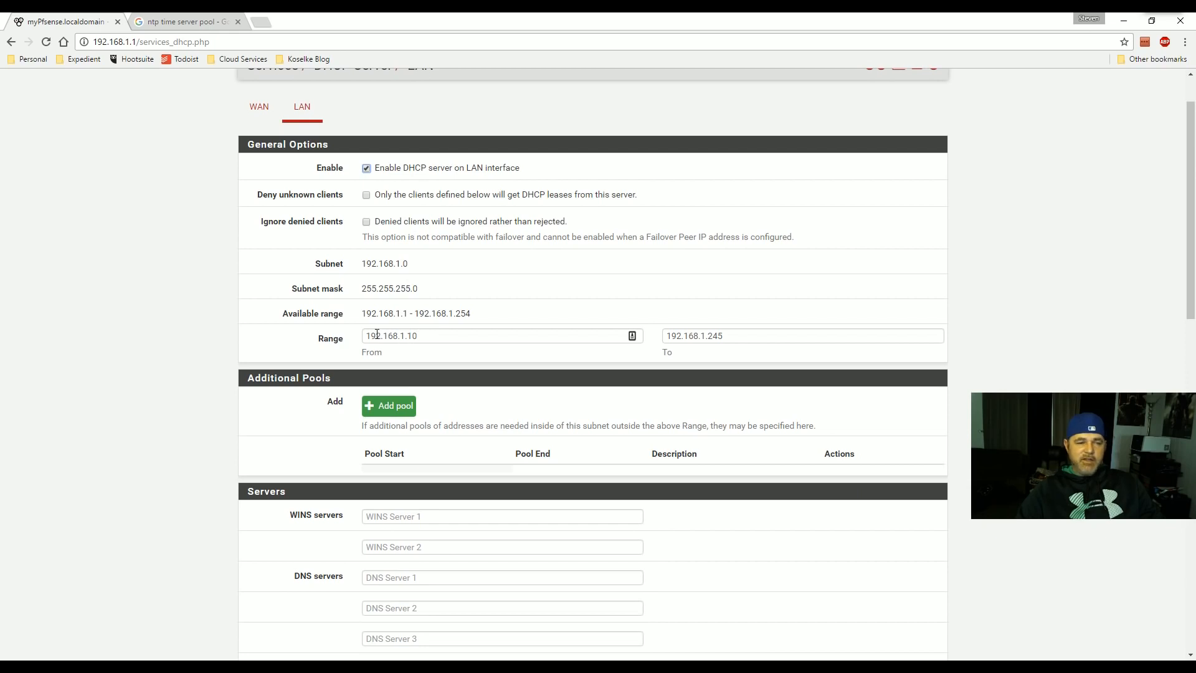
pyautogui.click(430, 331)
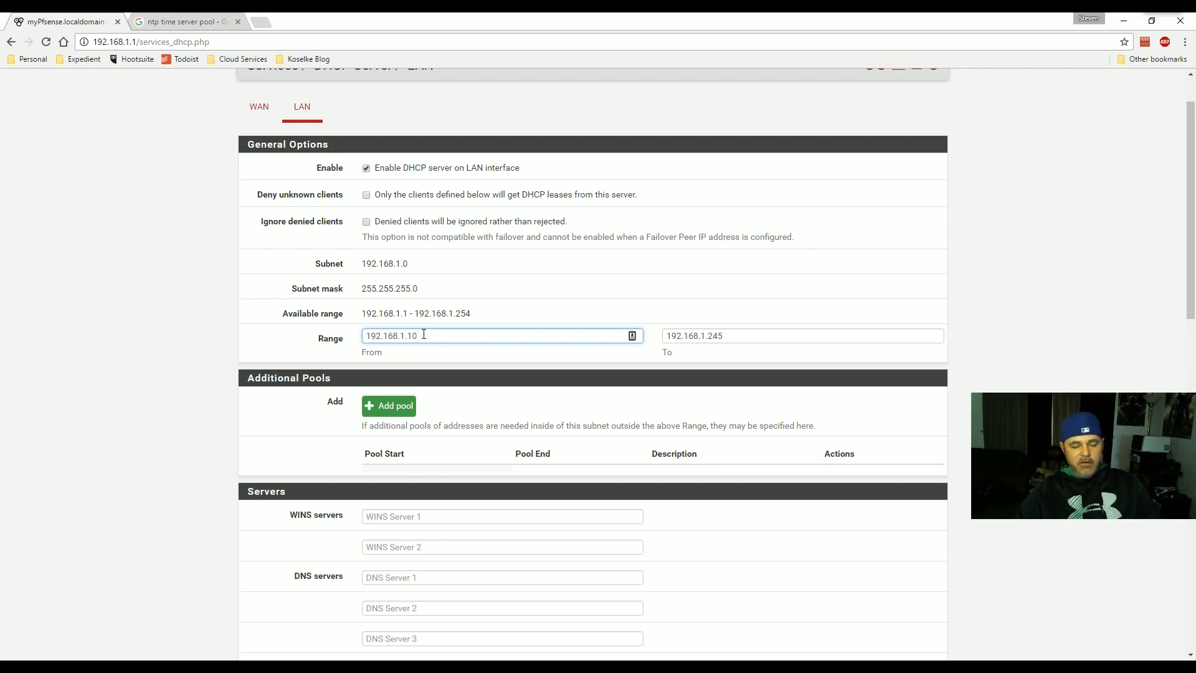
pyautogui.moveTo(724, 337); pyautogui.dragTo(706, 336)
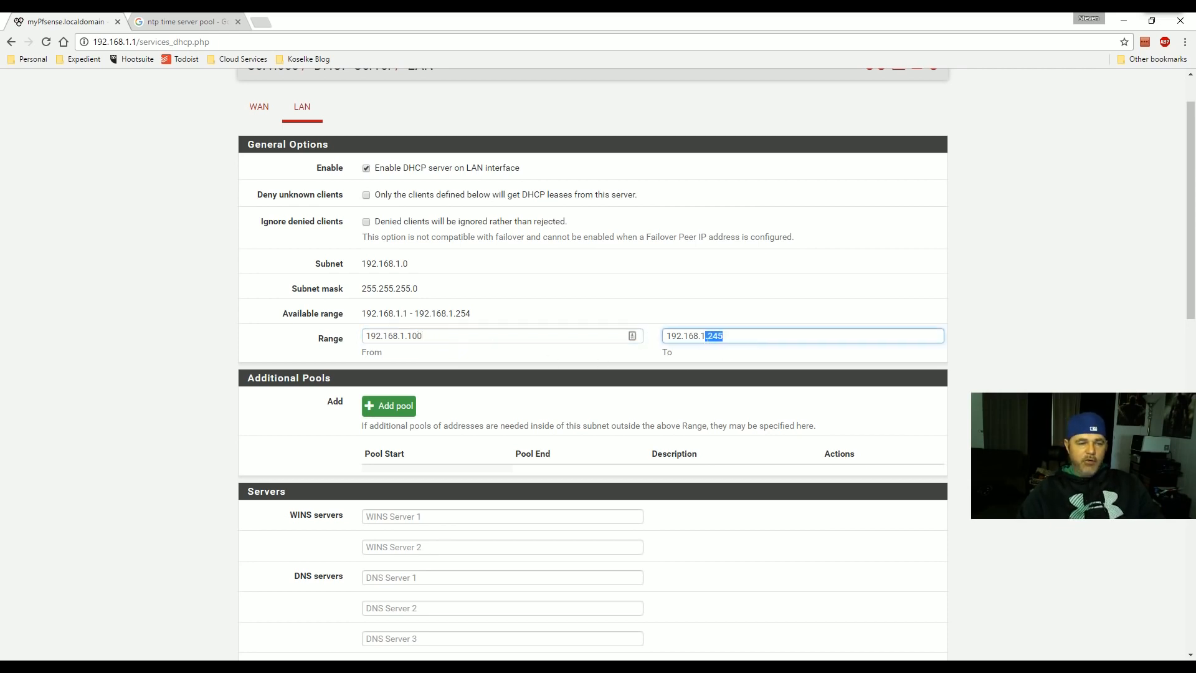
pyautogui.press('BackSpace')
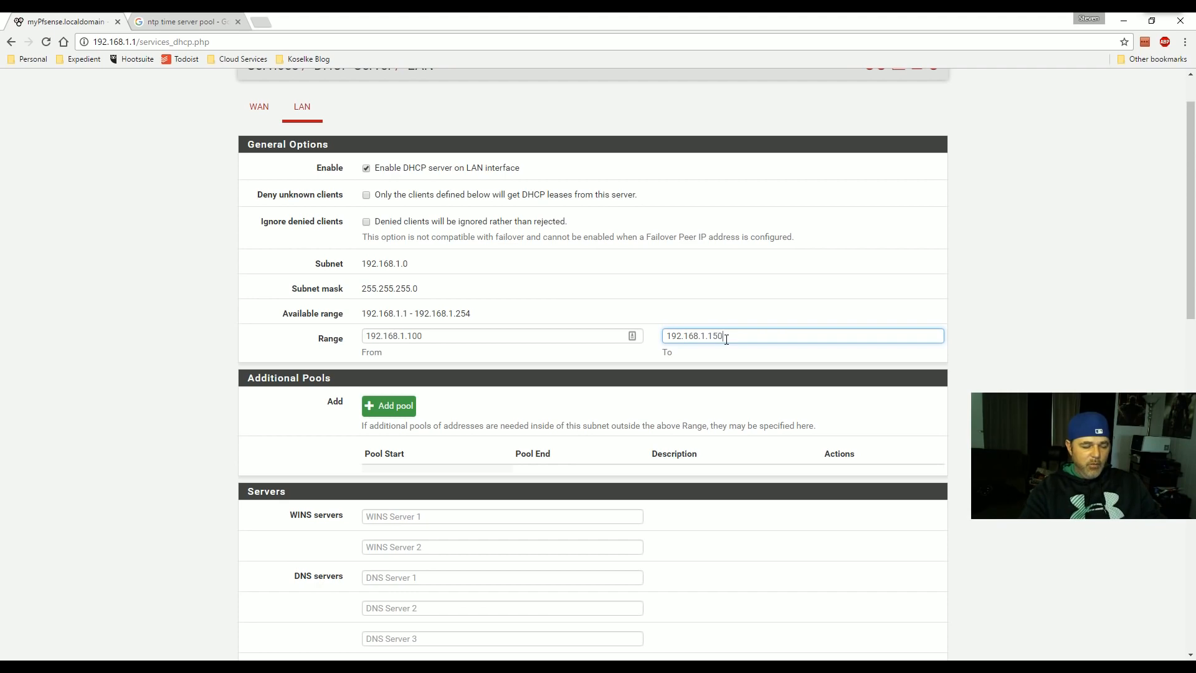
pyautogui.scroll(-10, 416, 392)
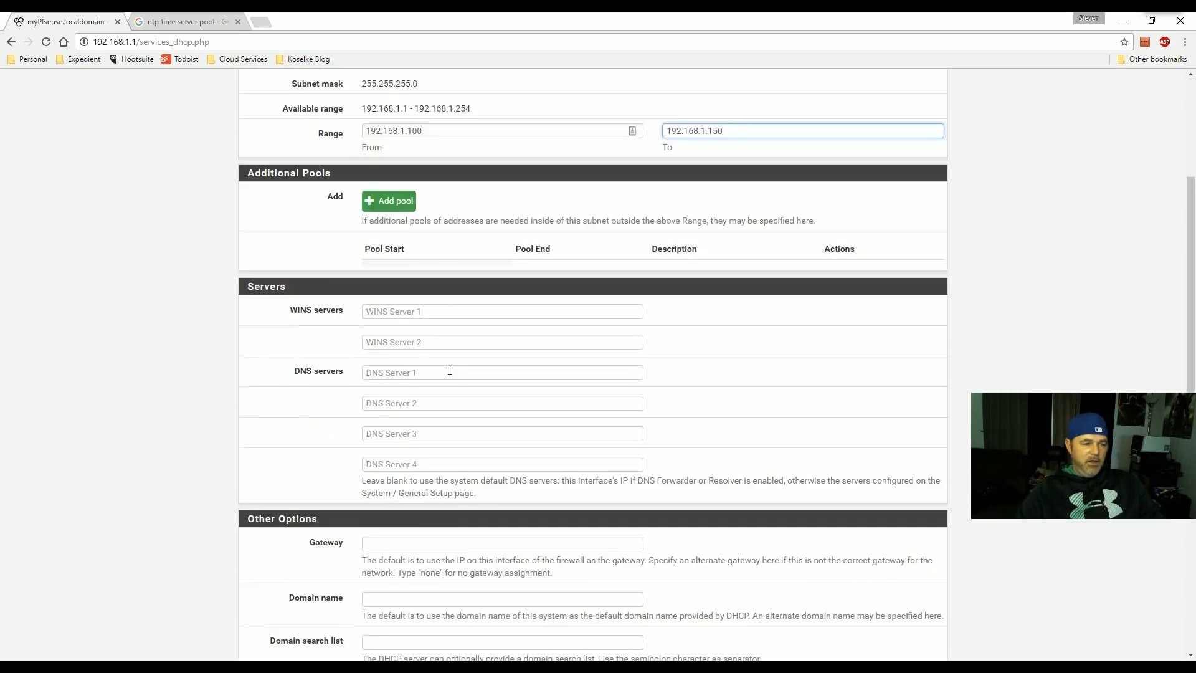
pyautogui.scroll(-4, 430, 474)
pyautogui.click(384, 510)
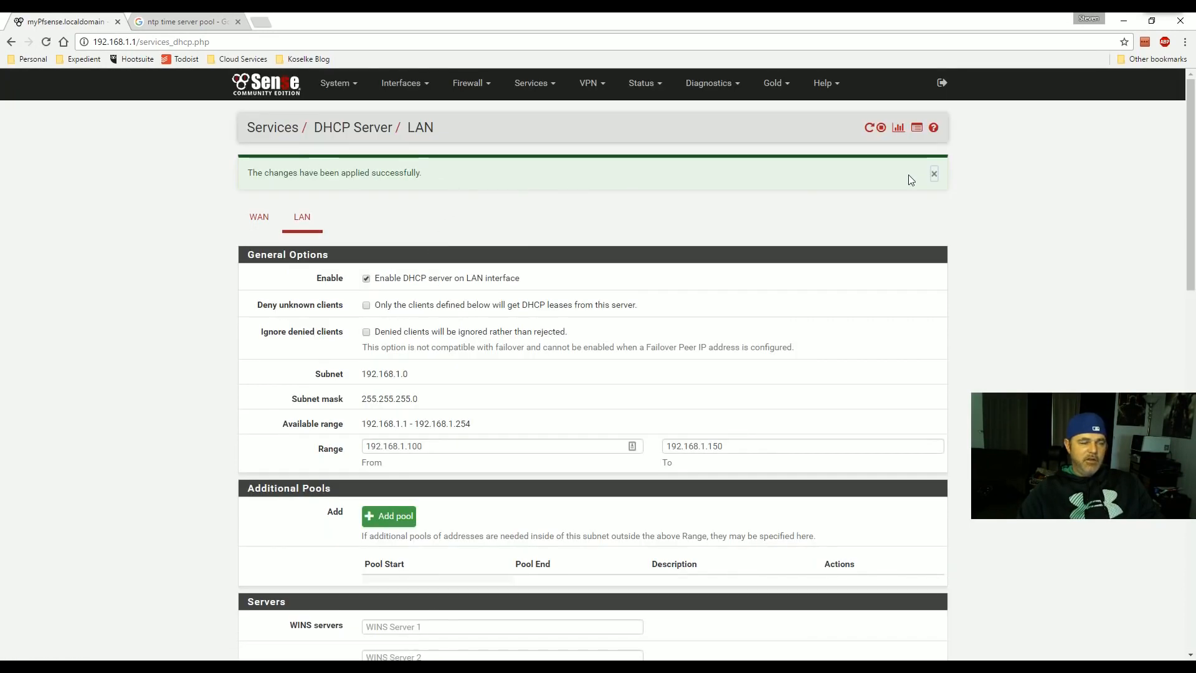
# - Dismiss the success notice and set the DHCP range to 192.168.1.2–192.168.1.254
pyautogui.click(933, 174)
pyautogui.scroll(-1, 435, 360)
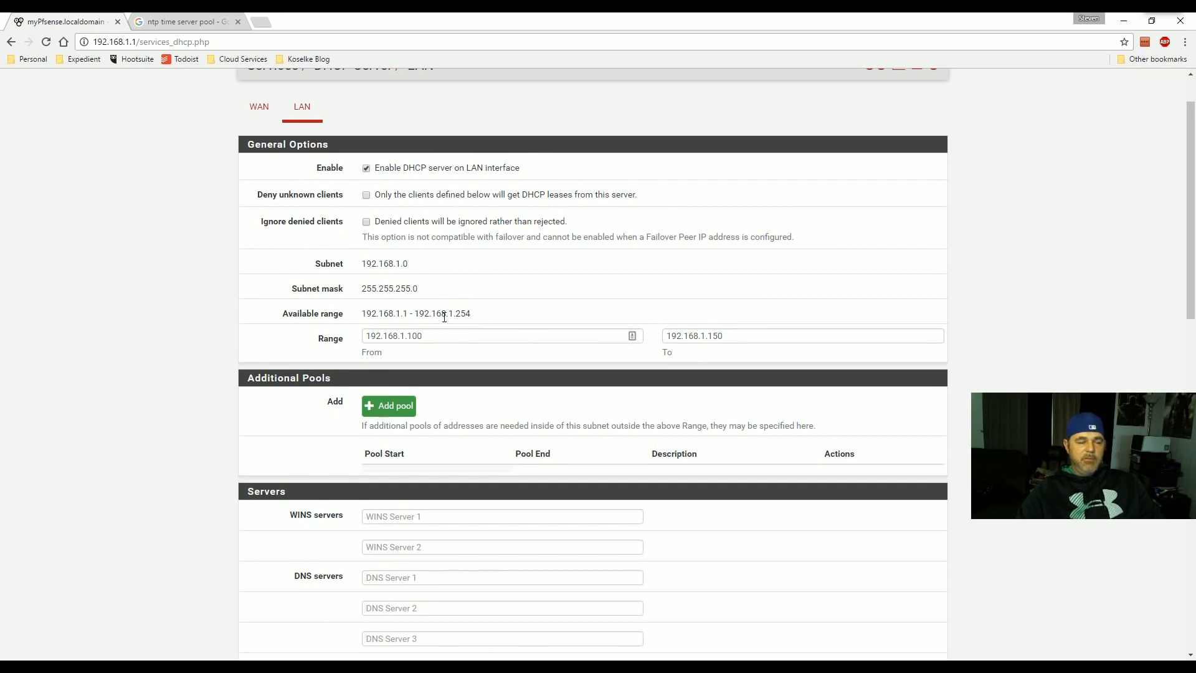
pyautogui.scroll(1, 523, 280)
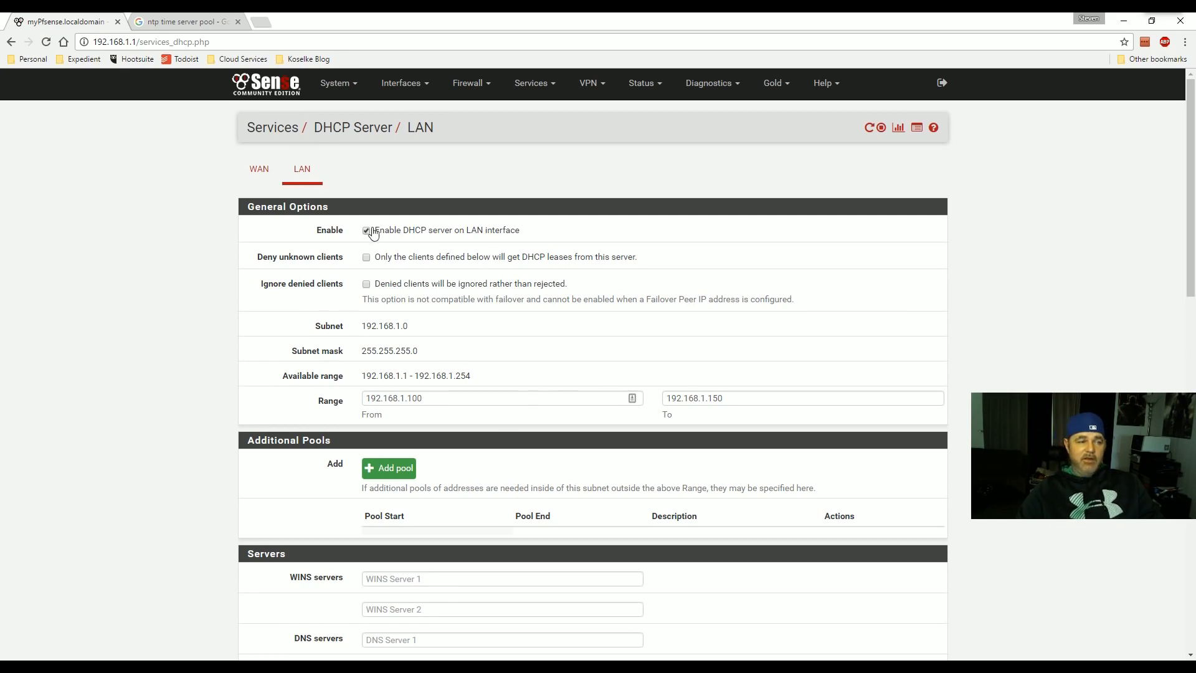
pyautogui.moveTo(362, 379); pyautogui.dragTo(488, 377)
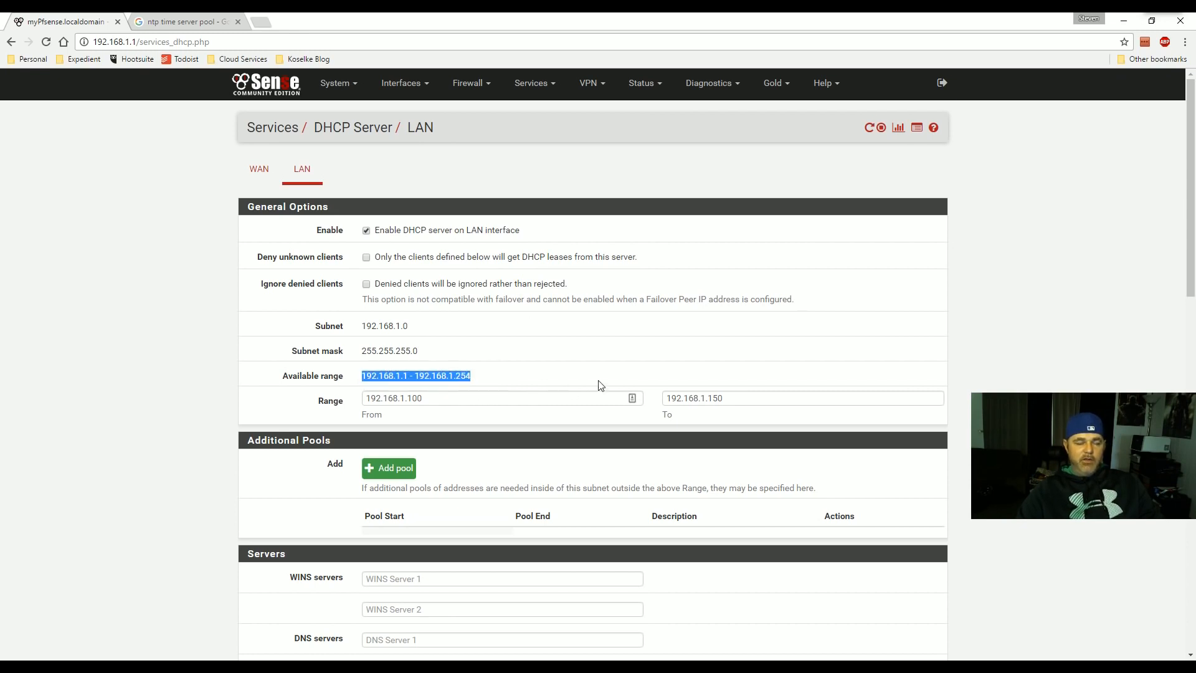
pyautogui.click(482, 401)
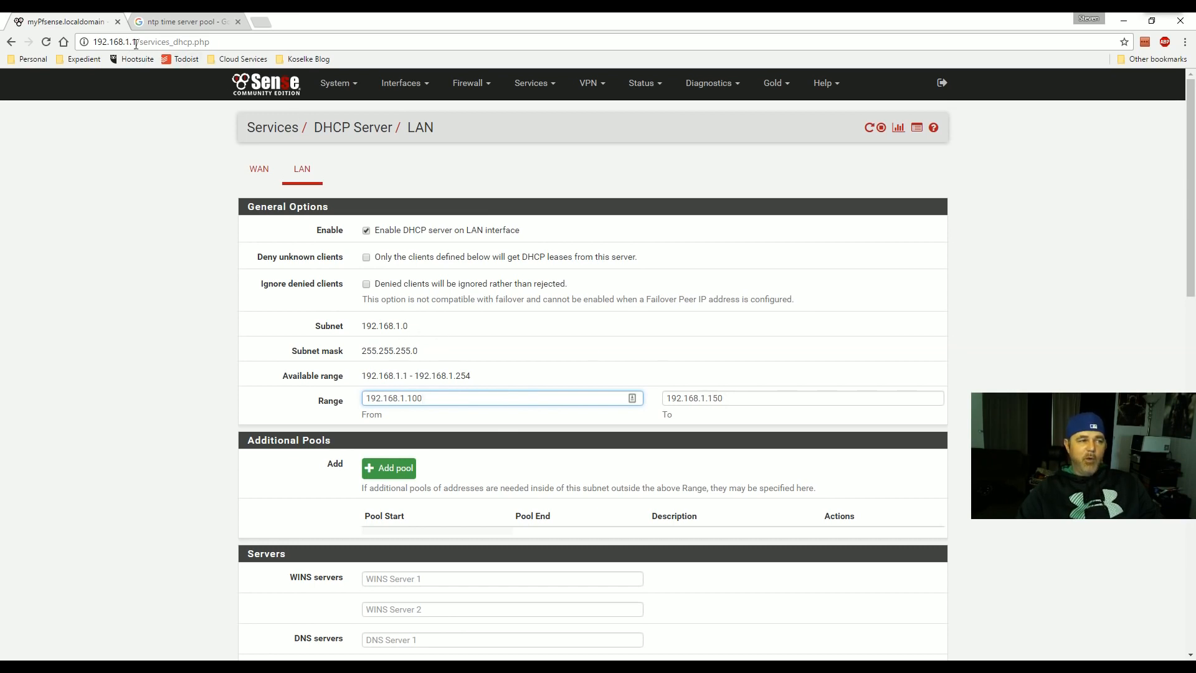
pyautogui.doubleClick(414, 398)
pyautogui.write('2')
pyautogui.doubleClick(709, 398)
pyautogui.write('2')
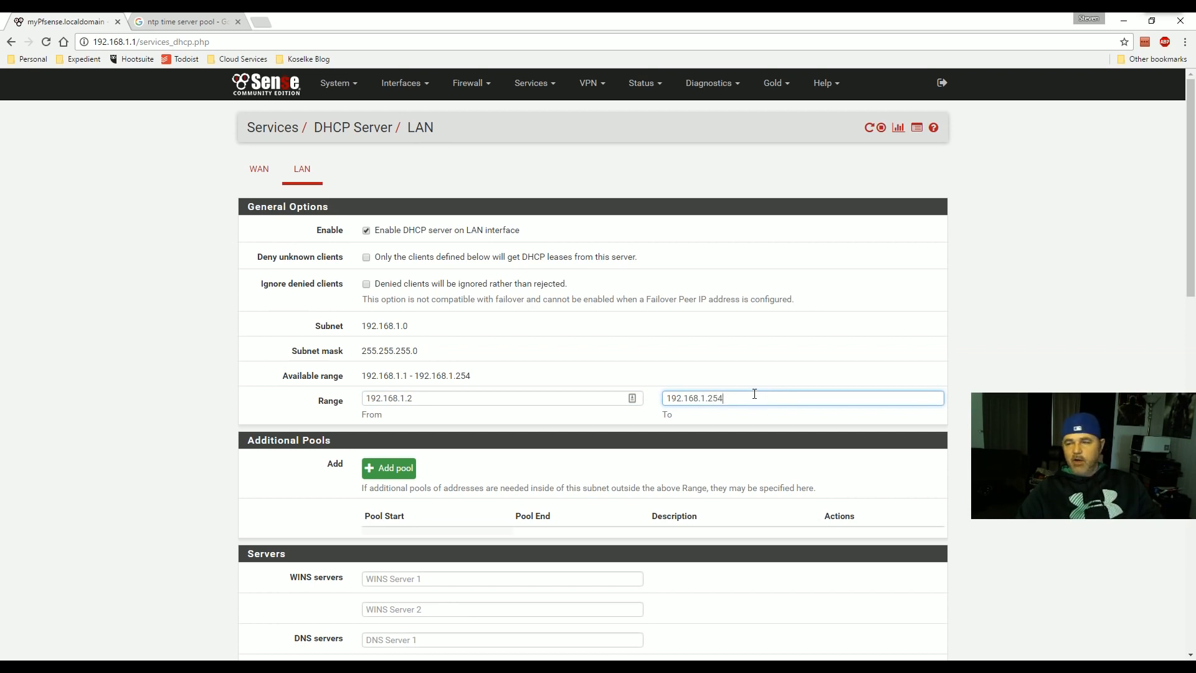
# - Review the DNS server entries and other DHCP options further down the page
pyautogui.scroll(-5, 595, 338)
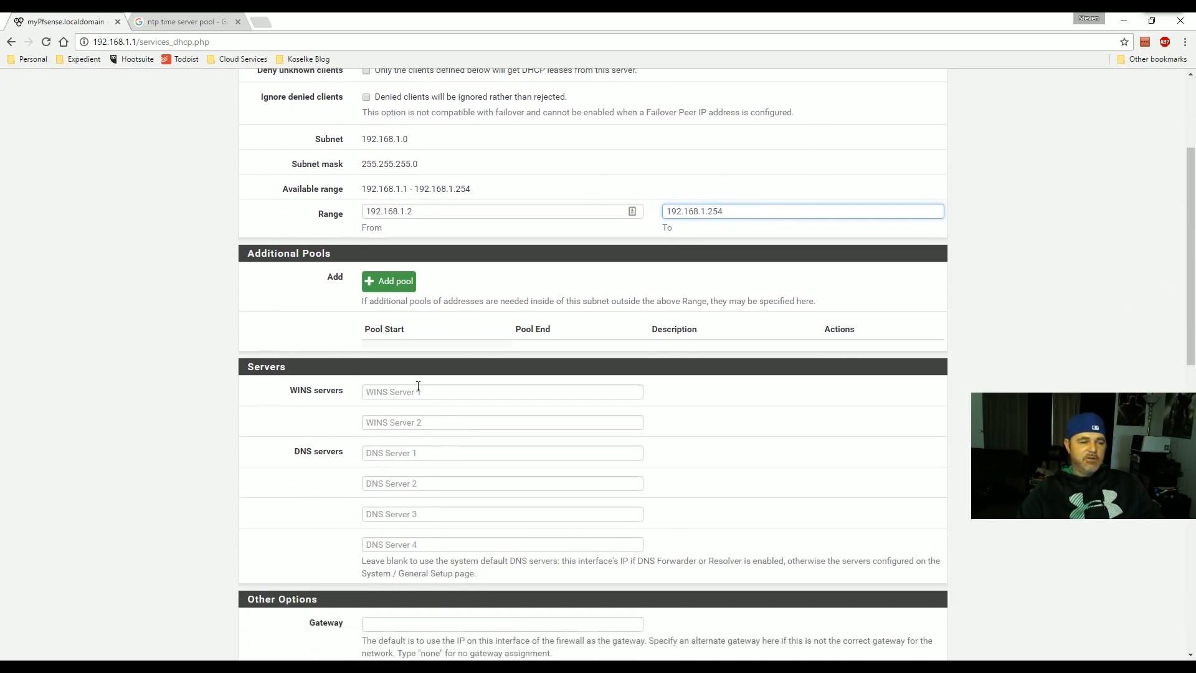
pyautogui.click(367, 328)
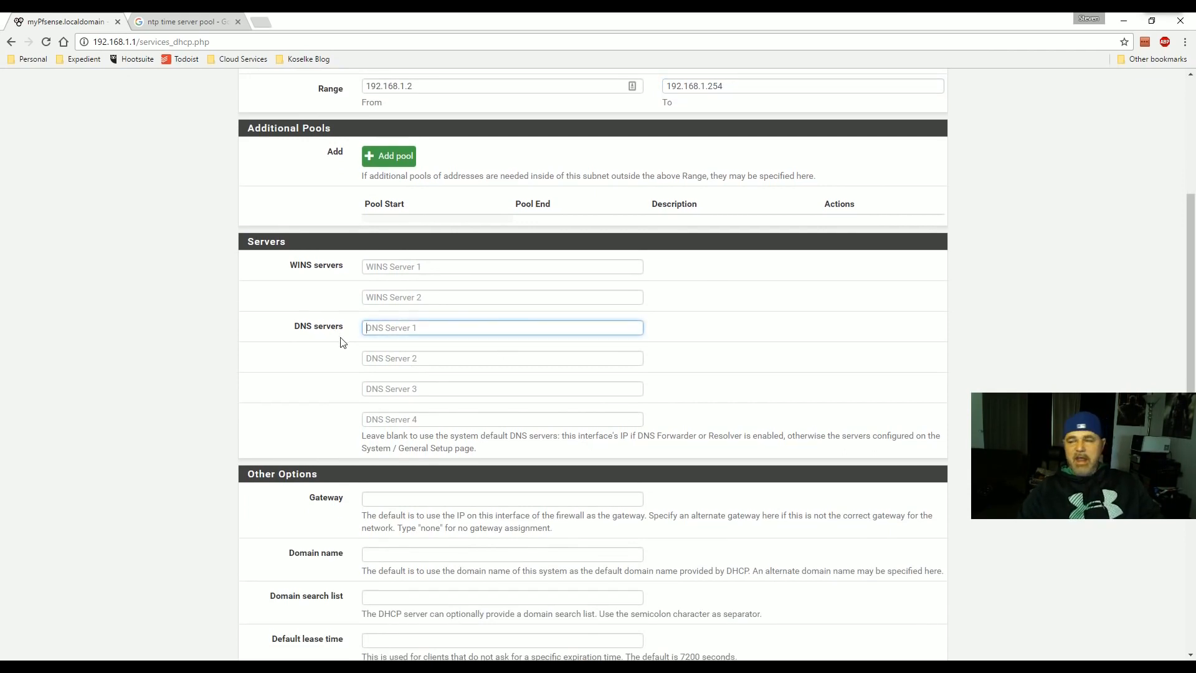
pyautogui.scroll(-2, 349, 346)
pyautogui.scroll(-3, 394, 295)
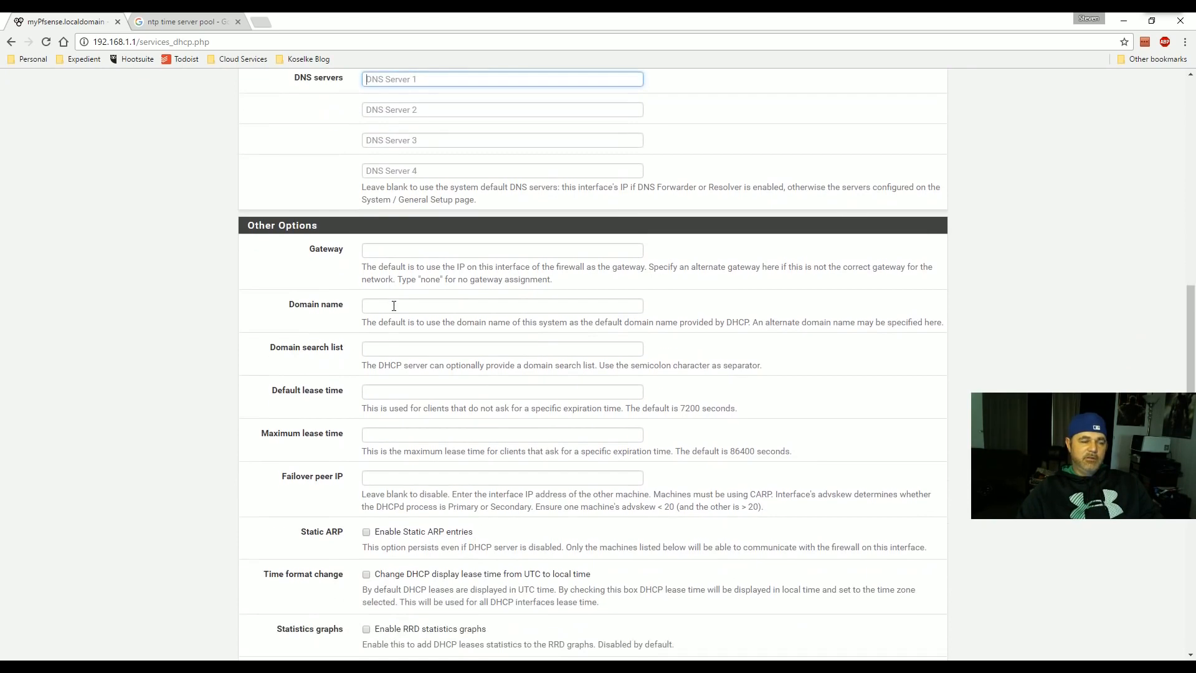
pyautogui.scroll(-1, 412, 246)
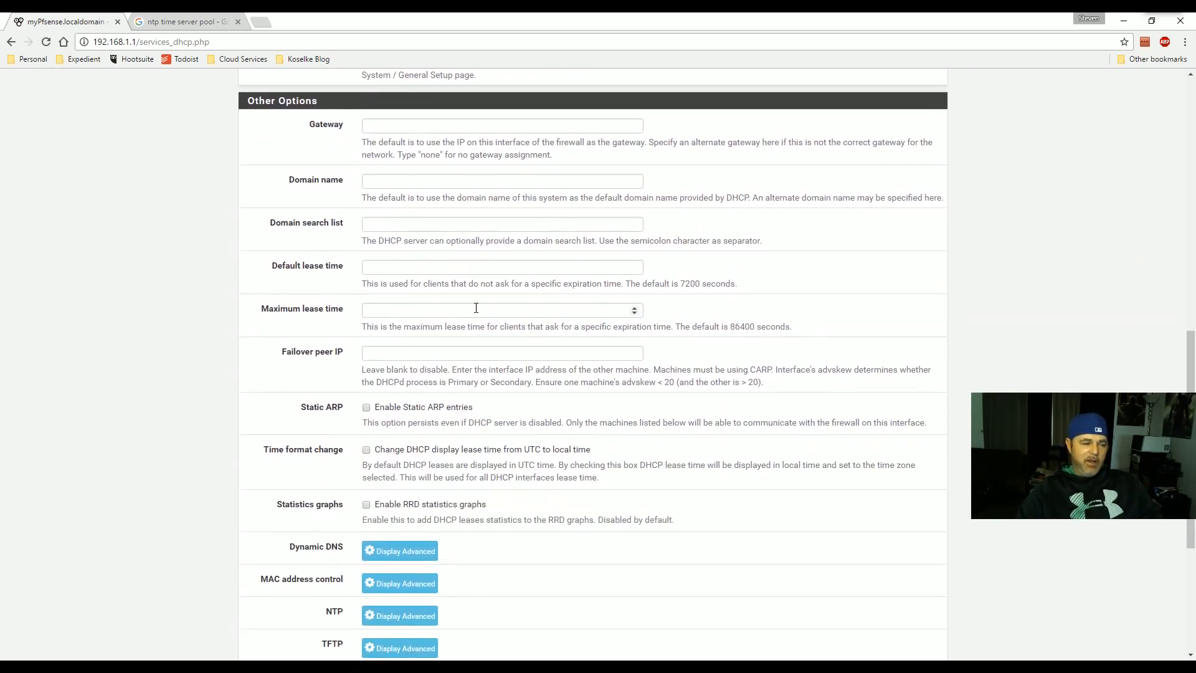
pyautogui.scroll(7, 497, 353)
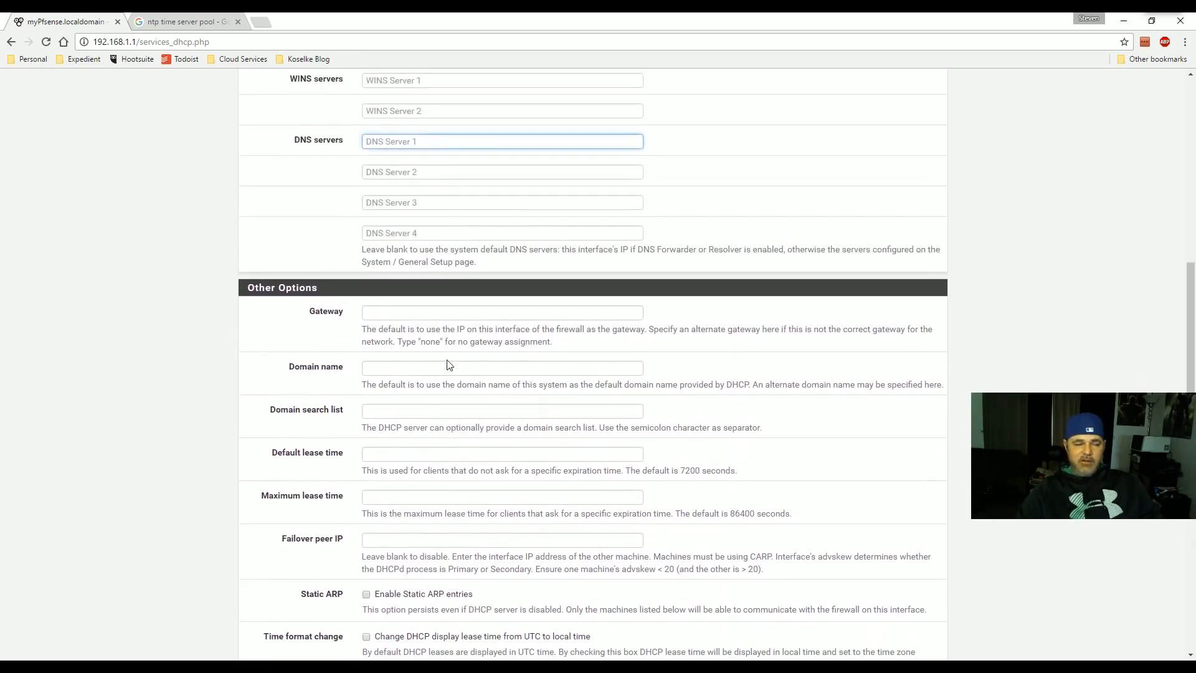
pyautogui.scroll(5, 448, 360)
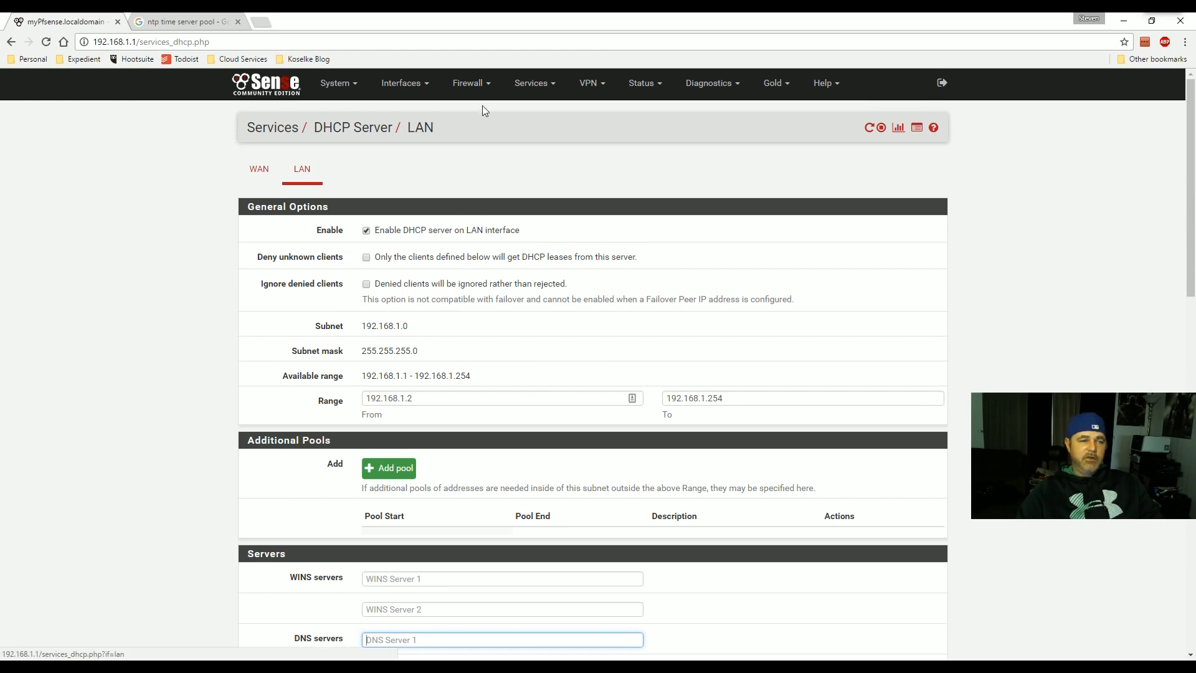
pyautogui.click(477, 90)
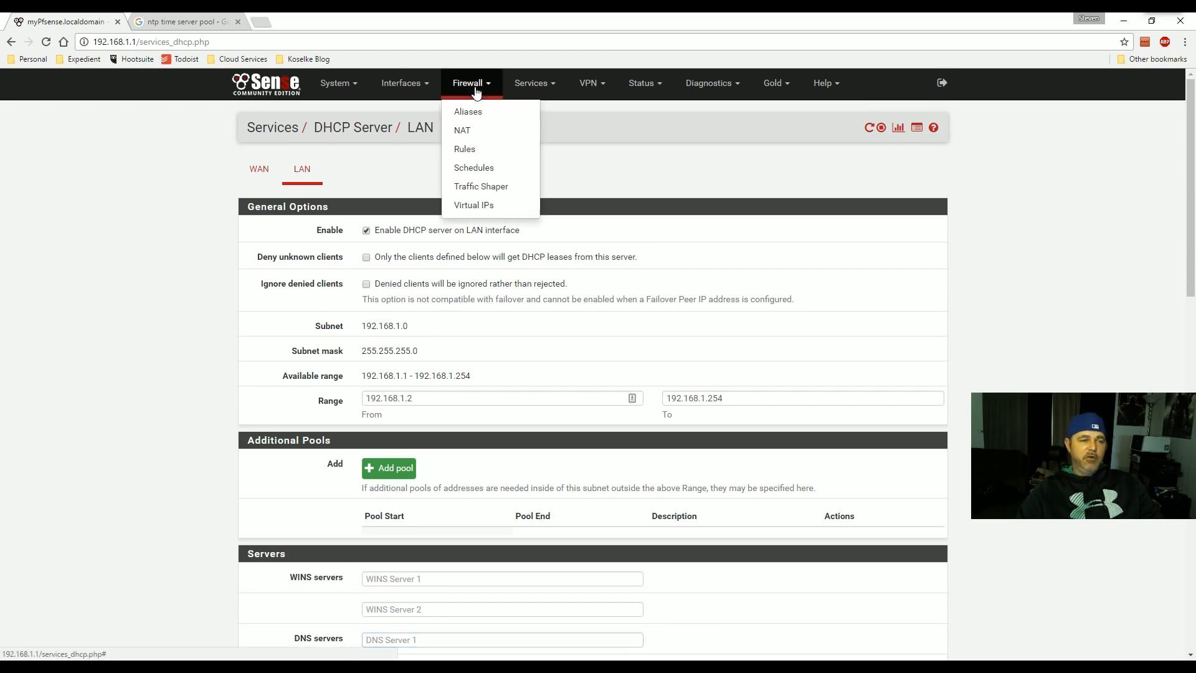
pyautogui.click(541, 85)
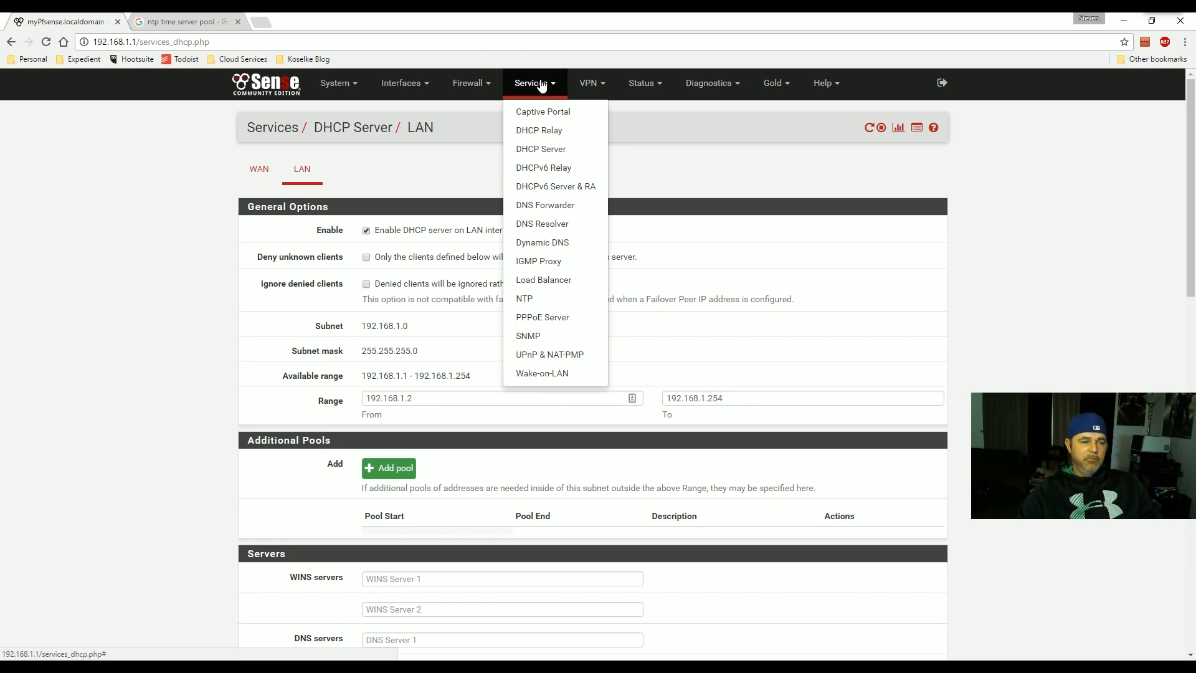
# - Visit System > Update, then open System > Advanced to view the Admin Access tab
pyautogui.click(479, 89)
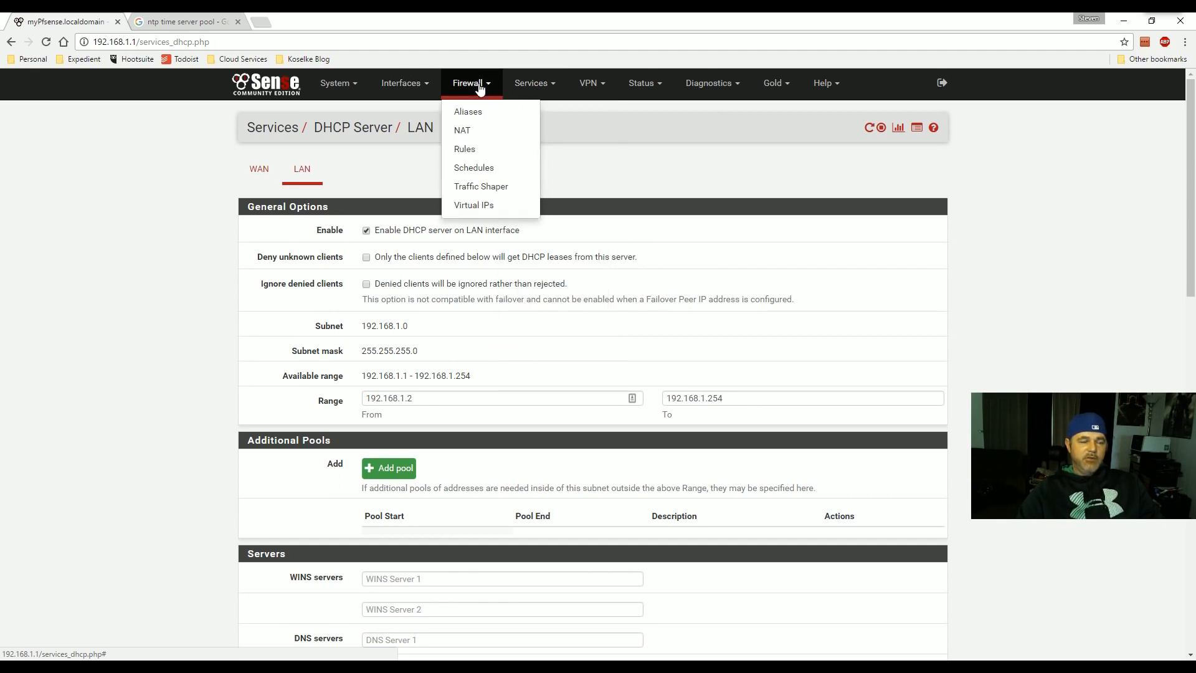
pyautogui.click(337, 85)
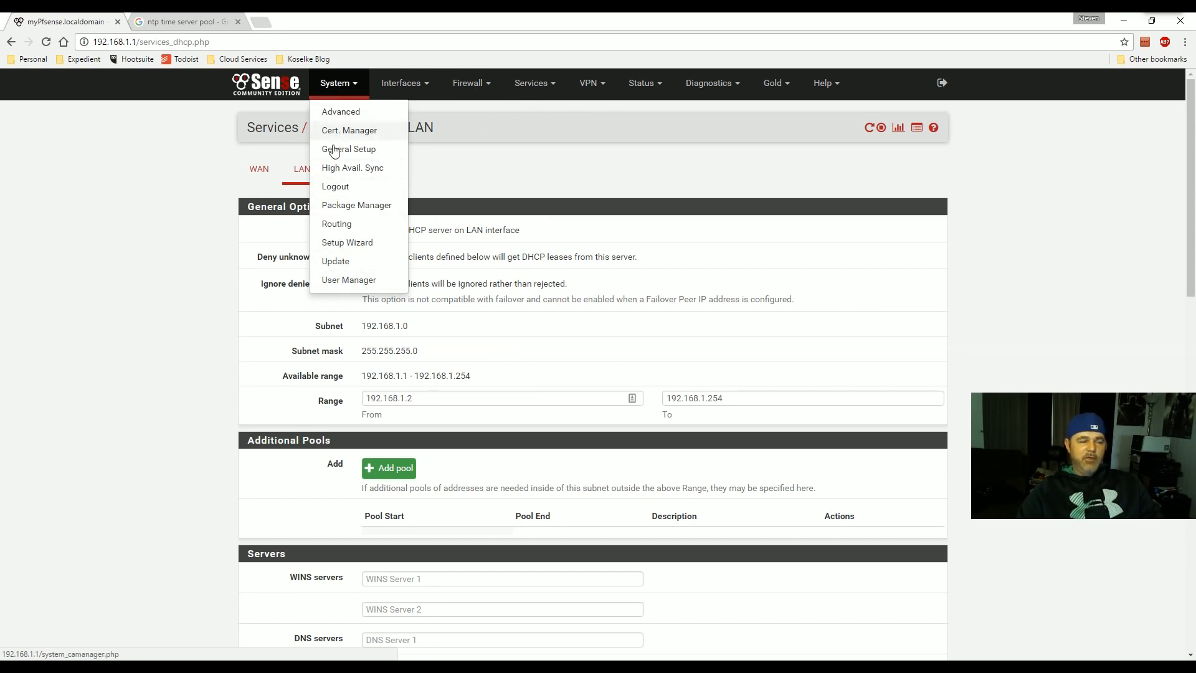
pyautogui.click(336, 262)
pyautogui.click(341, 83)
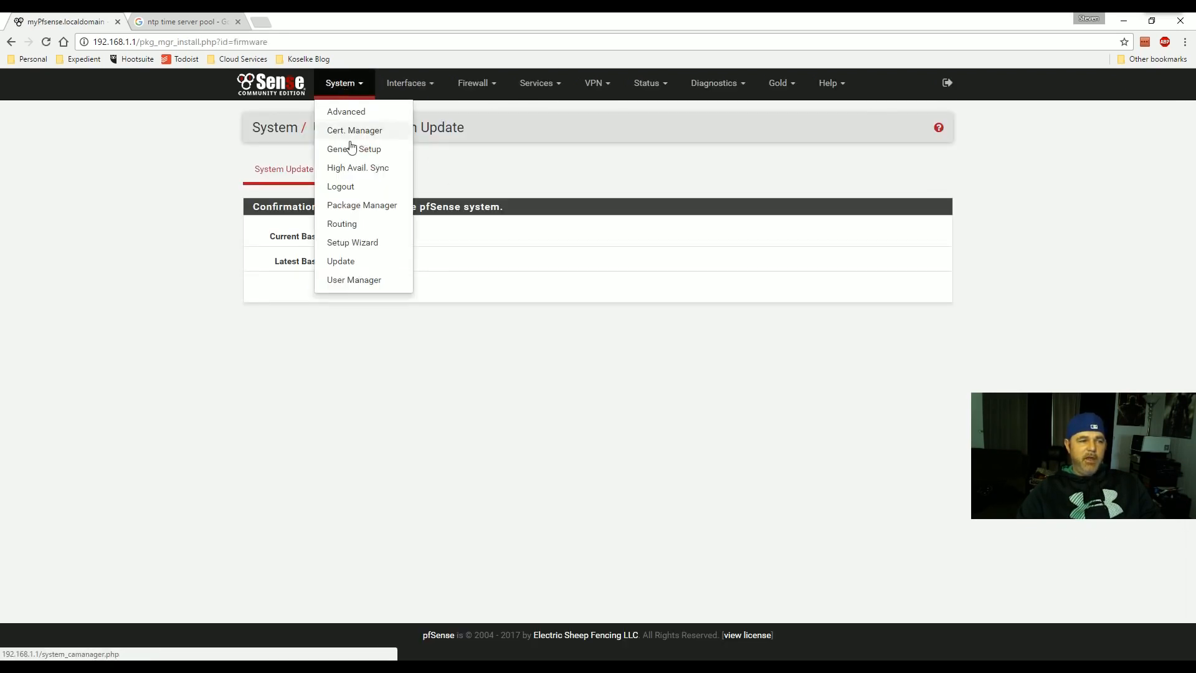
pyautogui.click(347, 111)
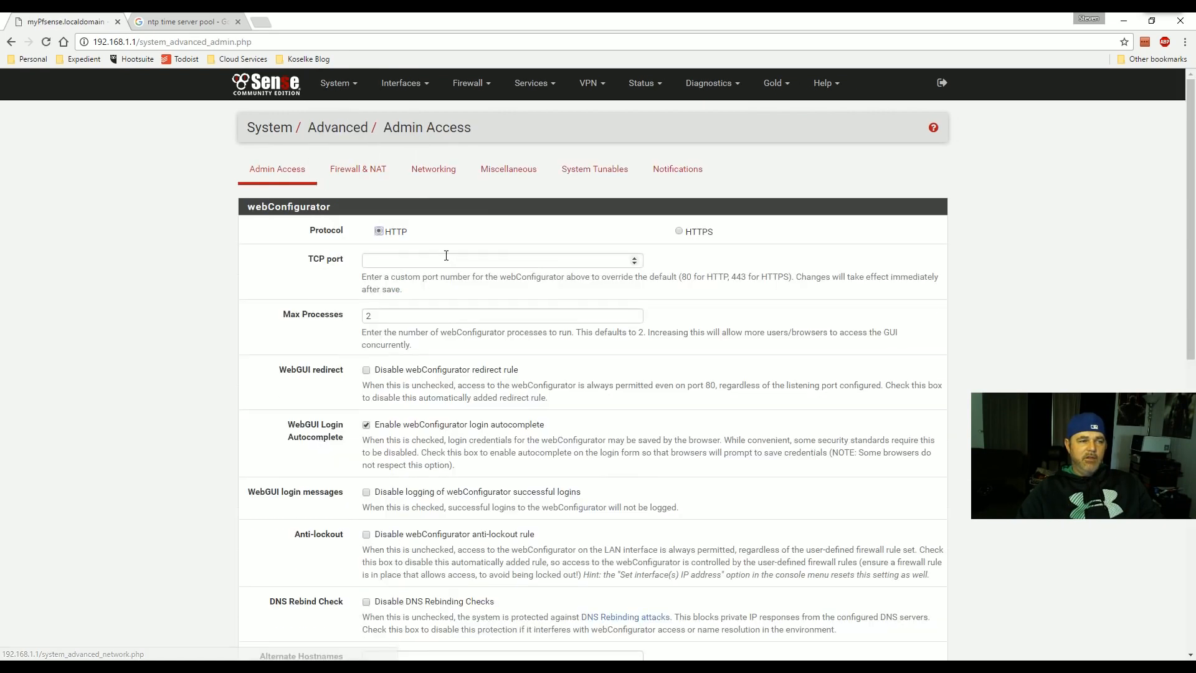
pyautogui.scroll(-3, 446, 259)
pyautogui.scroll(3, 446, 259)
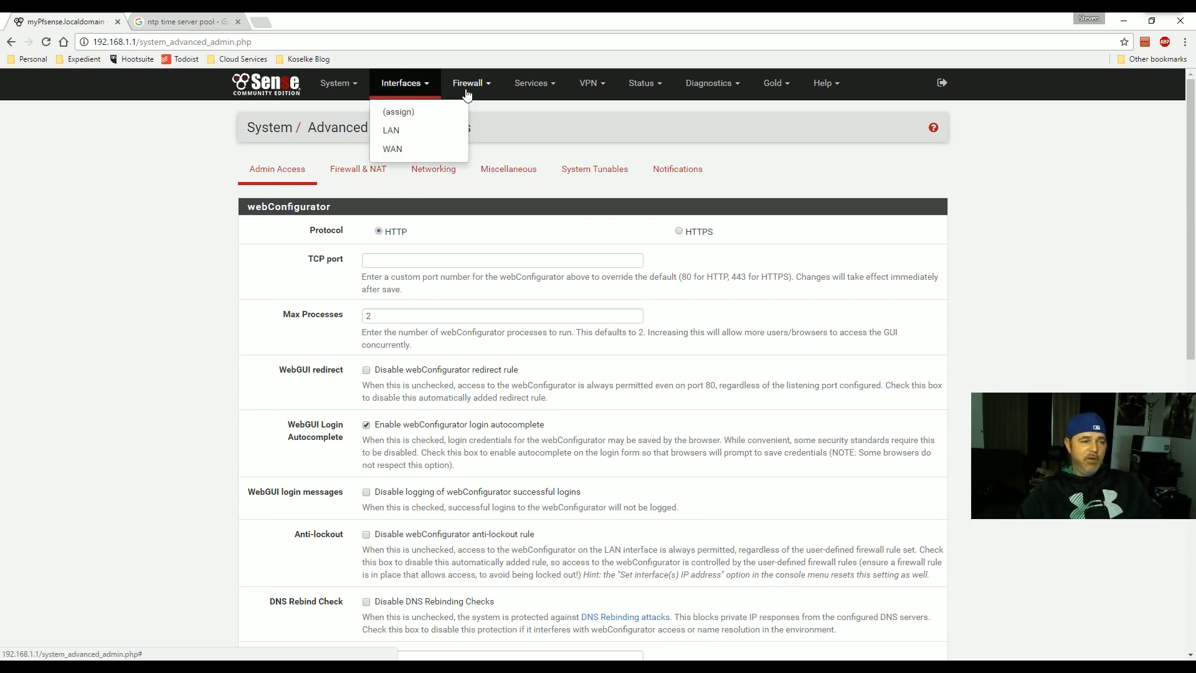
# - Open Firewall > Rules, glance at the LAN tab, and return to the WAN rules
pyautogui.moveTo(469, 88)
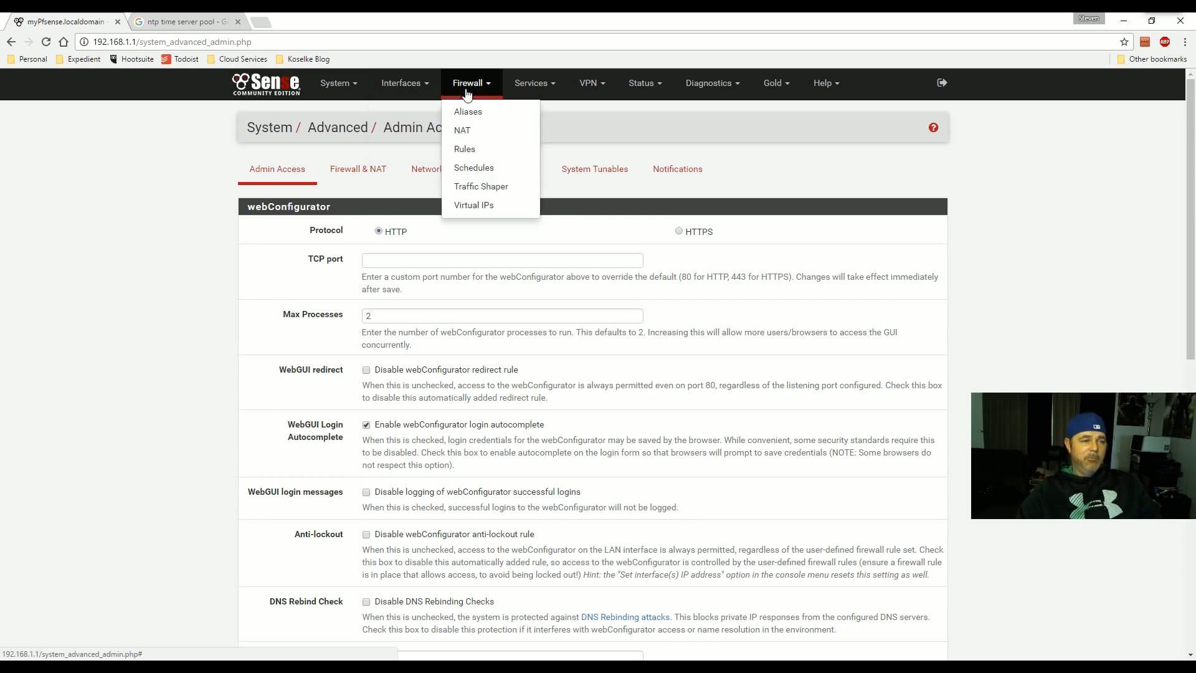
pyautogui.click(465, 148)
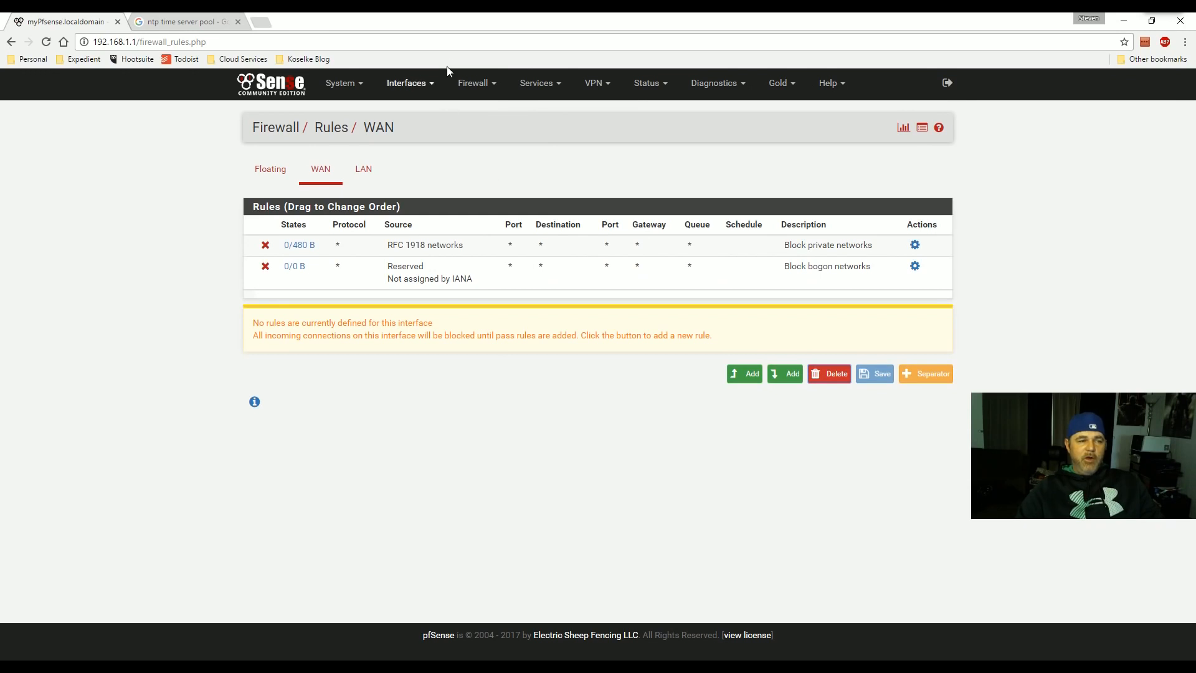
pyautogui.moveTo(475, 87)
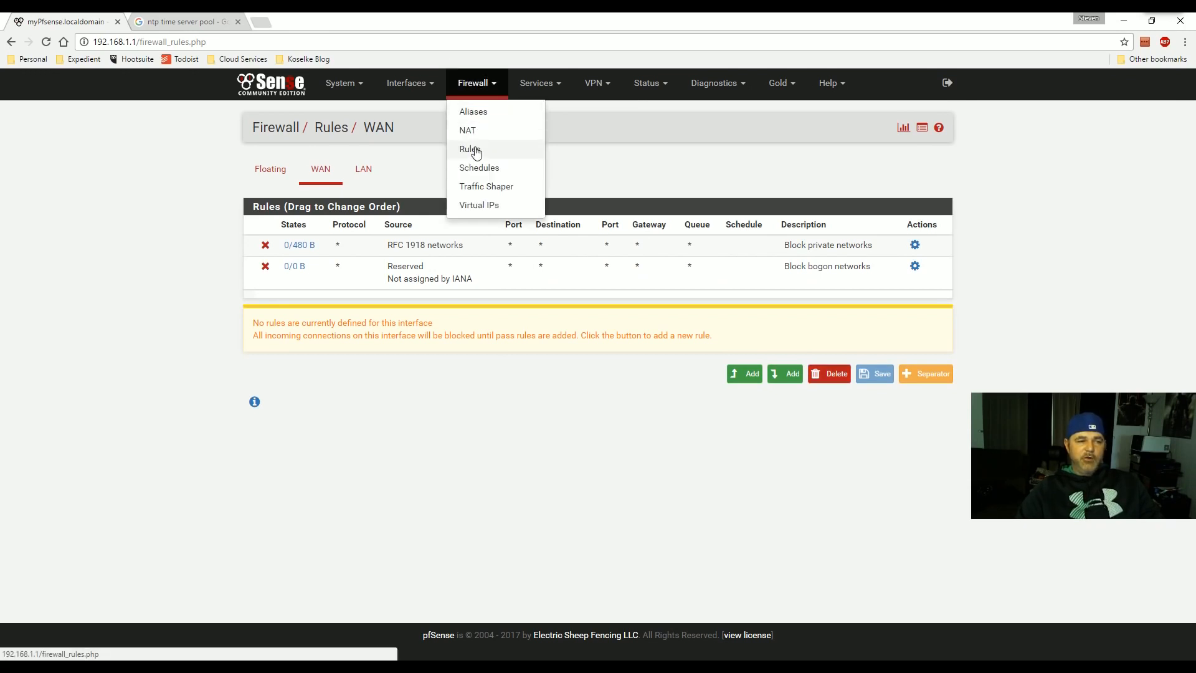
pyautogui.click(471, 150)
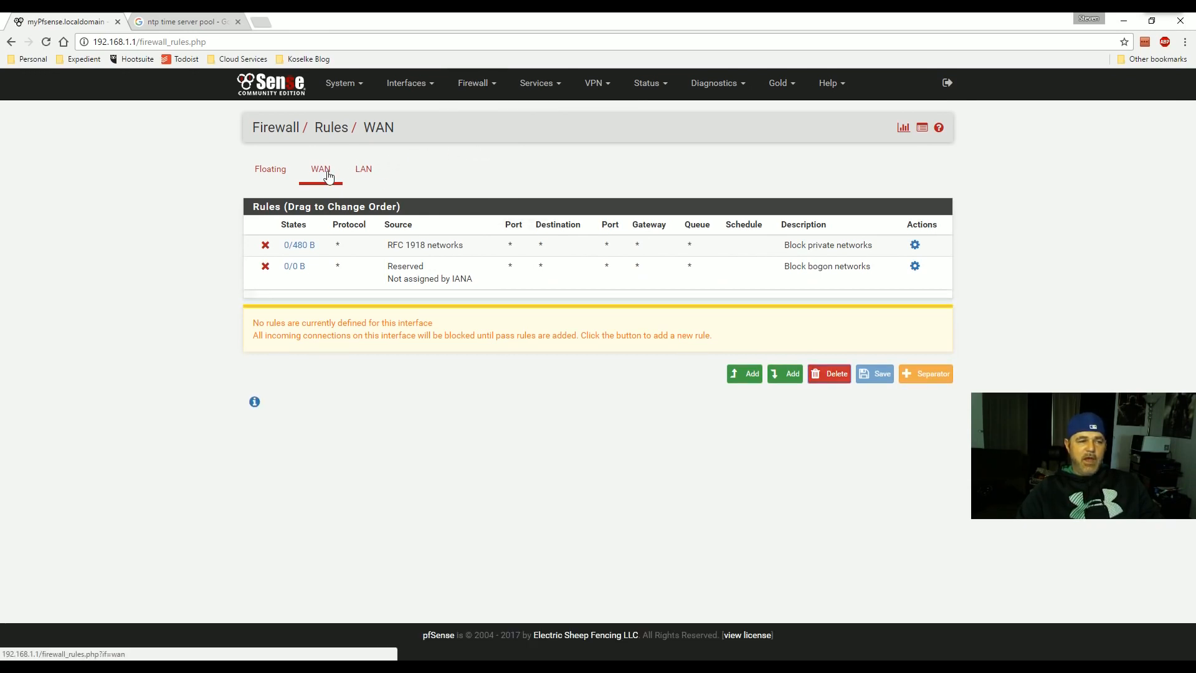
pyautogui.click(365, 177)
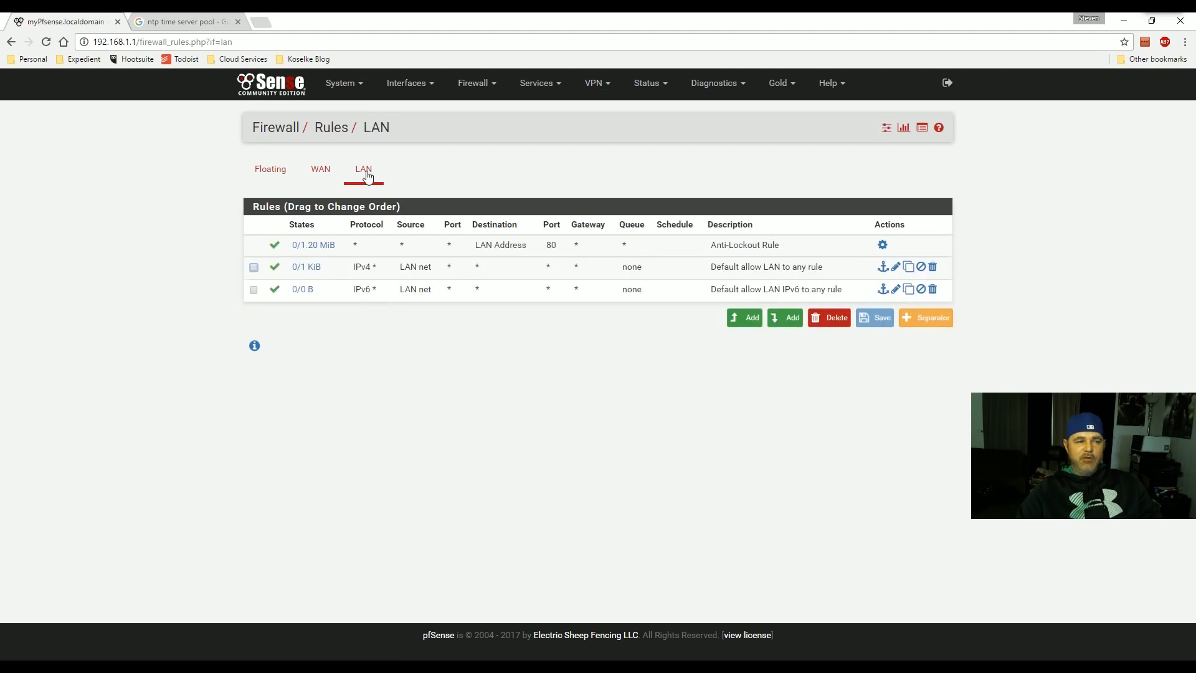
pyautogui.click(321, 178)
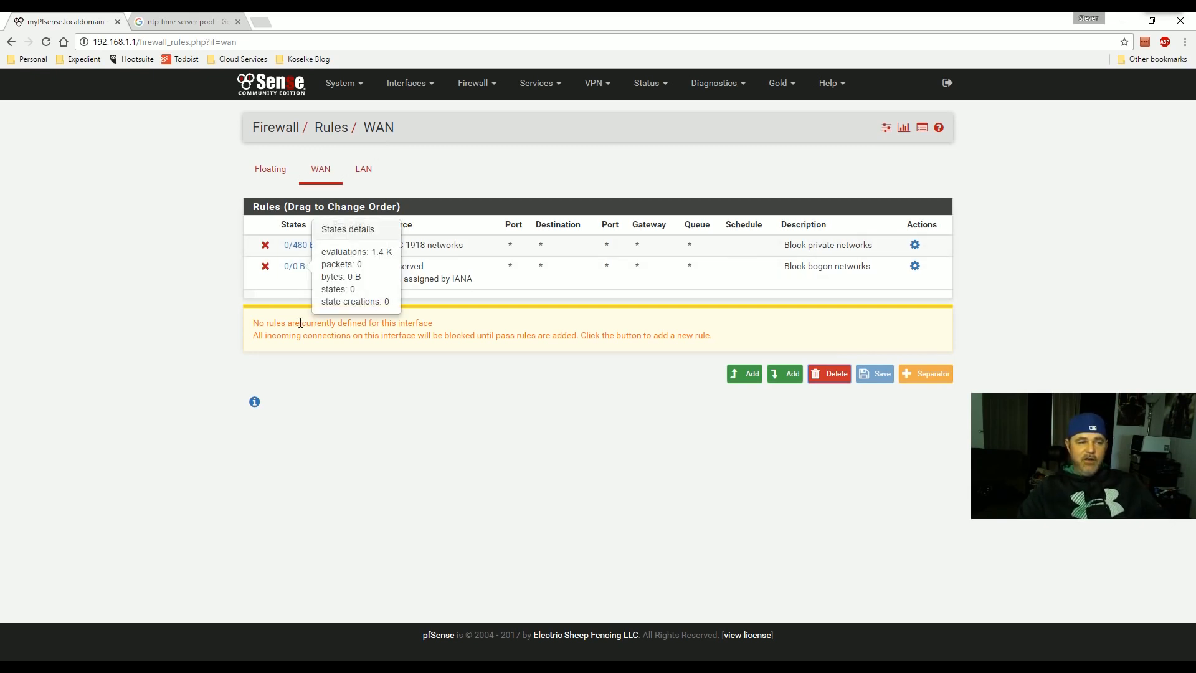
# - Highlight the WAN no-rules notice, then add a new rule at the end of the list
pyautogui.moveTo(281, 322); pyautogui.dragTo(337, 323)
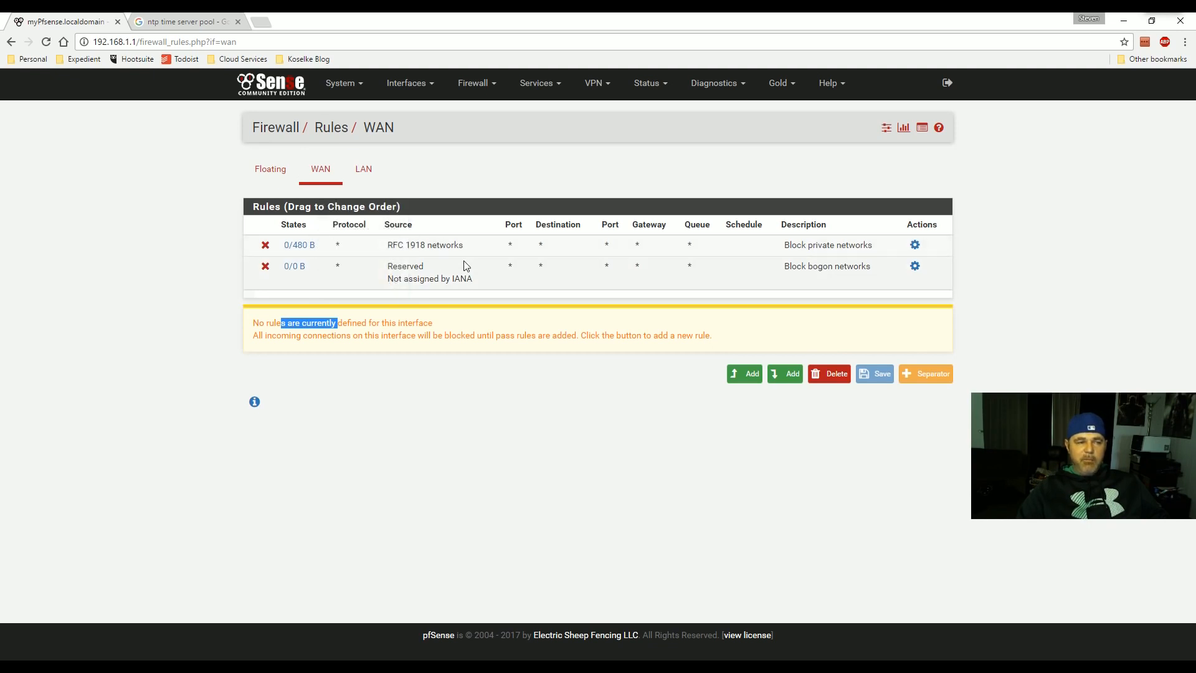
pyautogui.moveTo(312, 336); pyautogui.dragTo(482, 337)
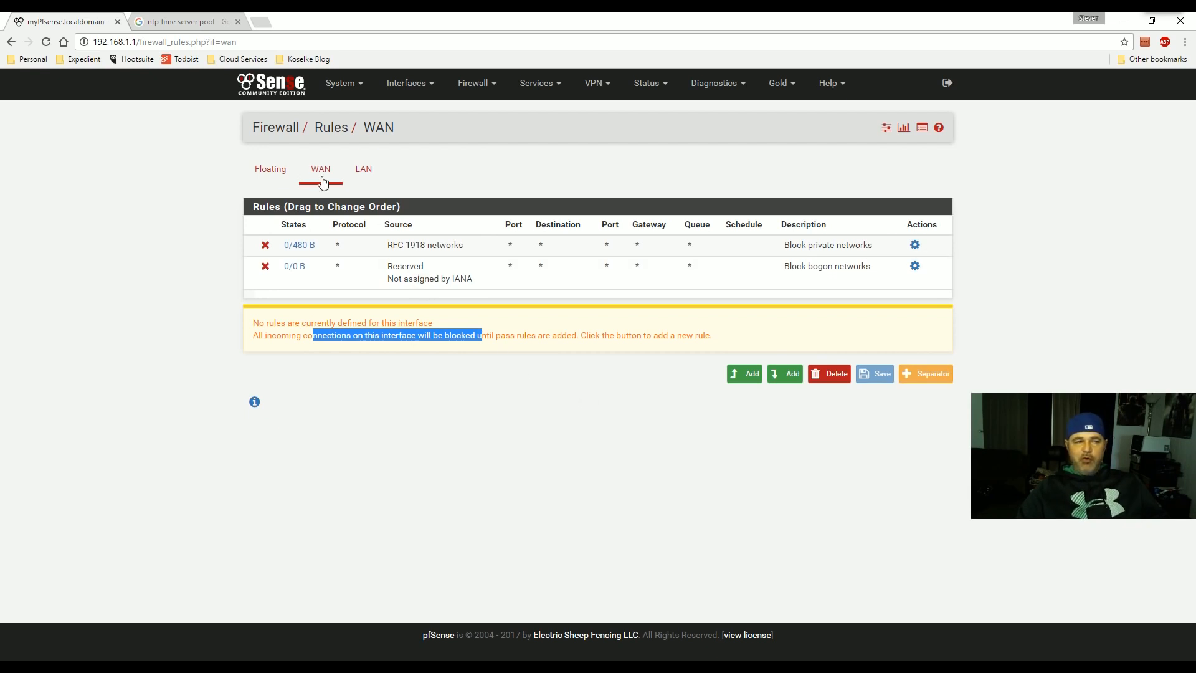
pyautogui.click(520, 396)
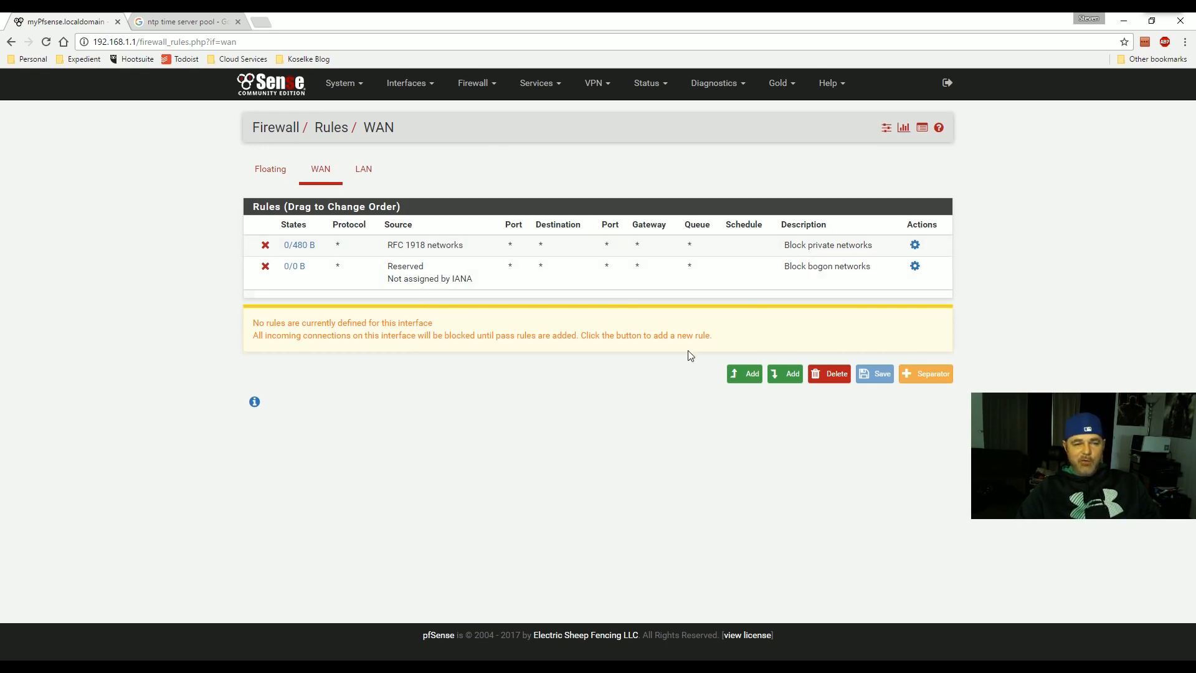
pyautogui.click(784, 384)
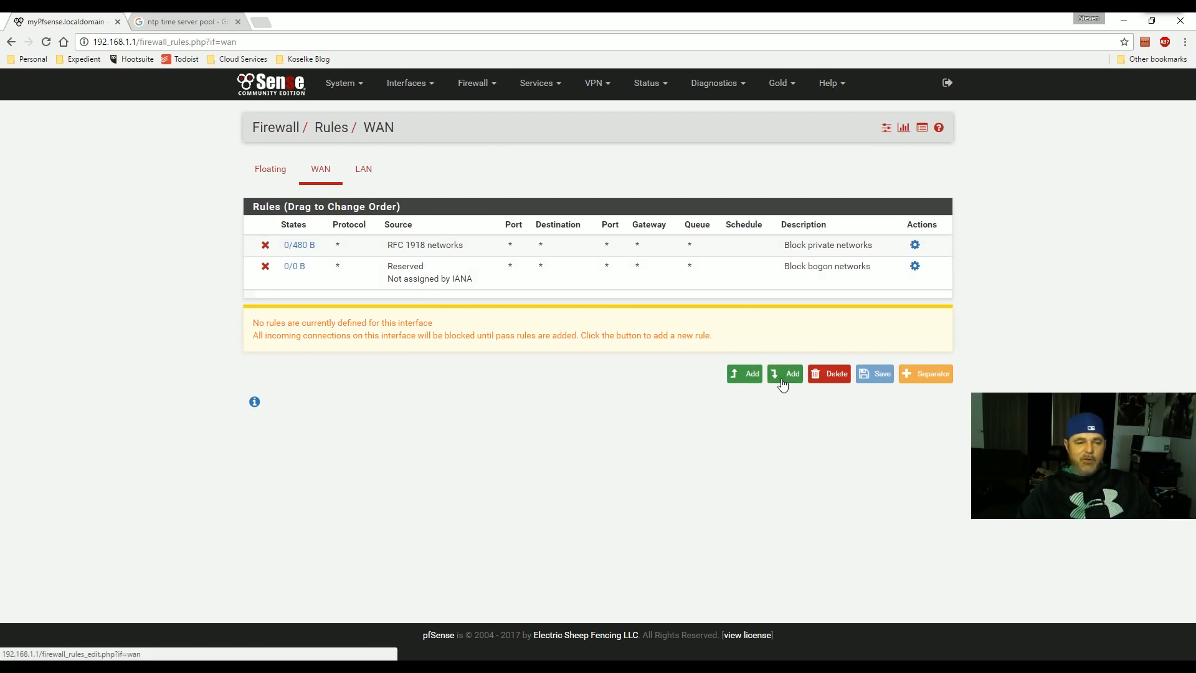
# - Set the new WAN rule's action to Block and save it
pyautogui.click(424, 188)
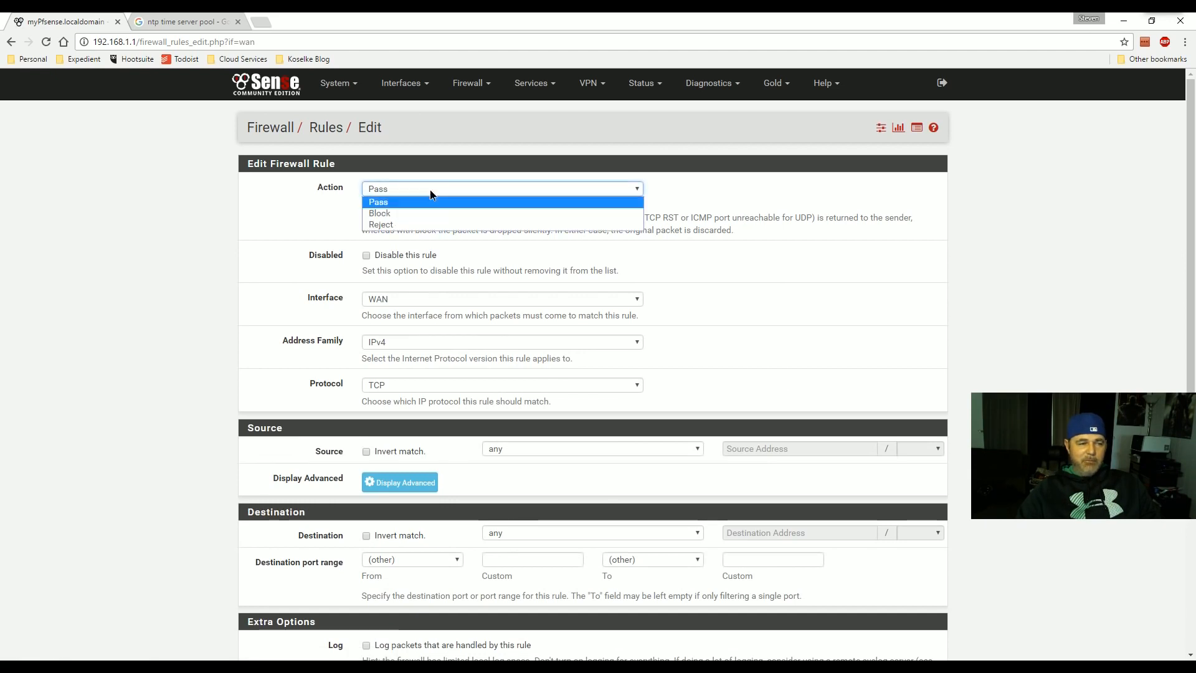
pyautogui.click(415, 219)
pyautogui.click(426, 194)
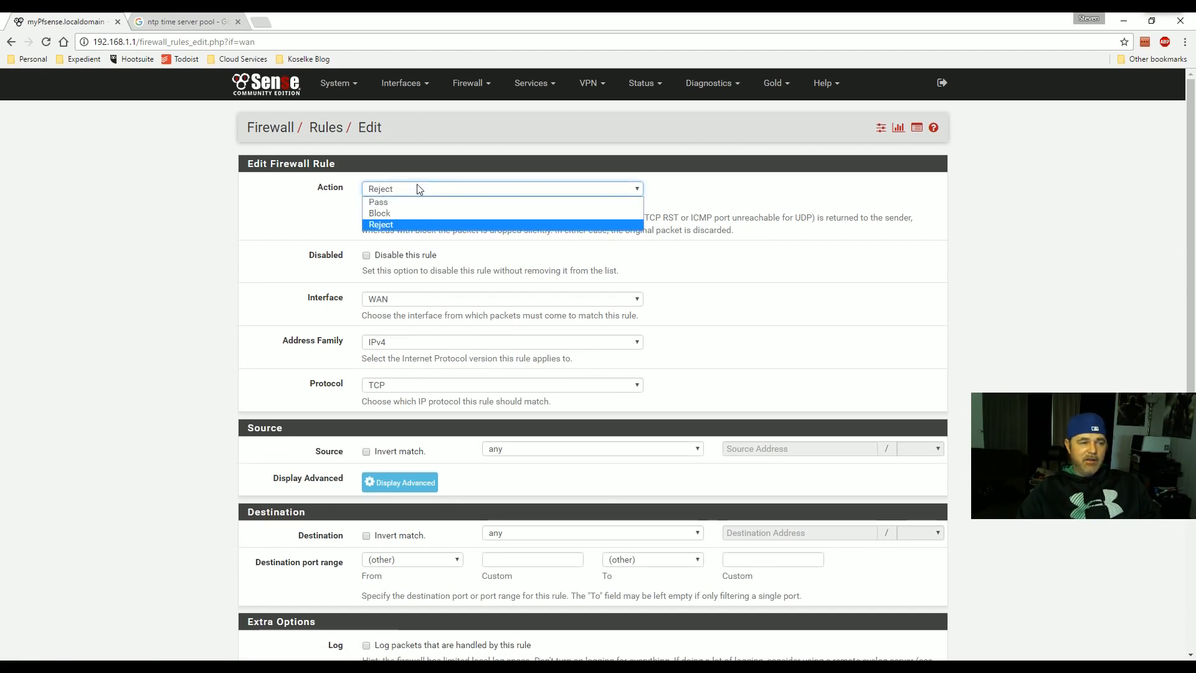
pyautogui.click(407, 209)
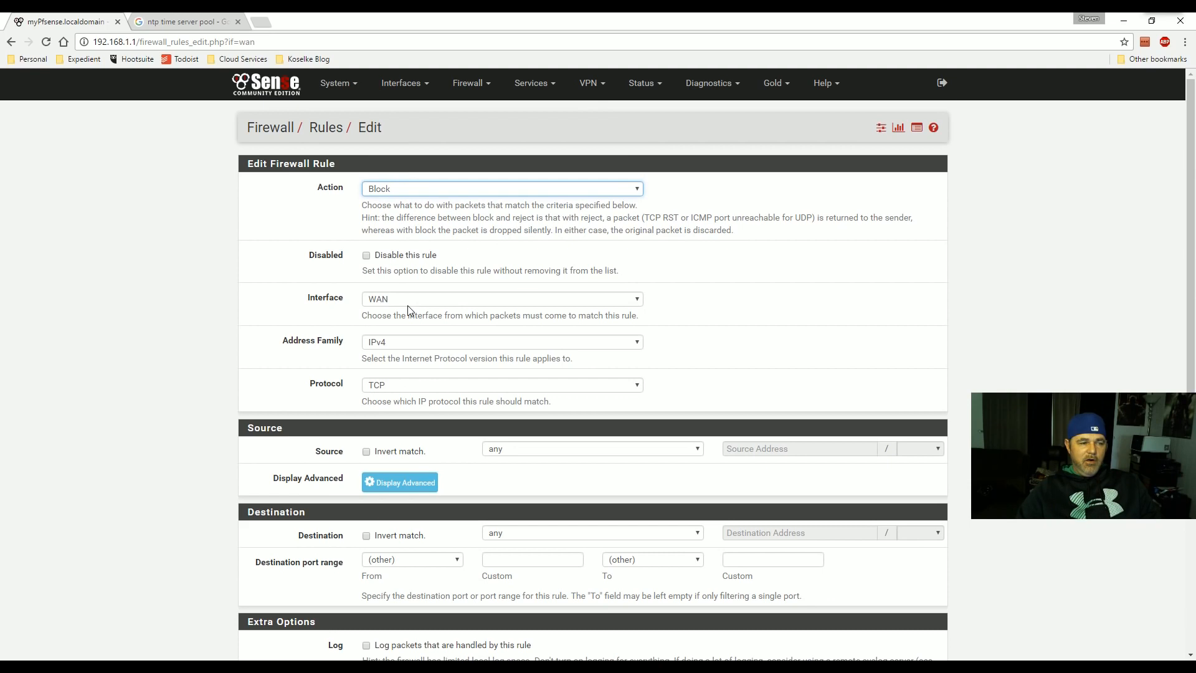
pyautogui.scroll(-3, 390, 302)
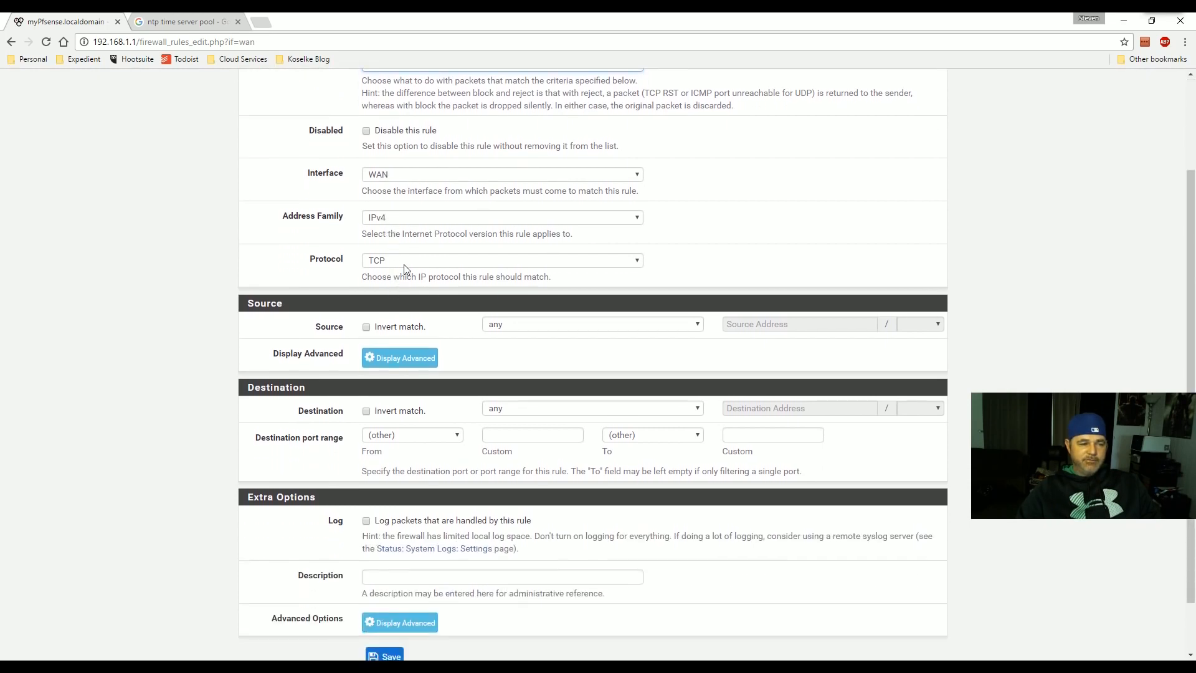
pyautogui.scroll(1, 554, 254)
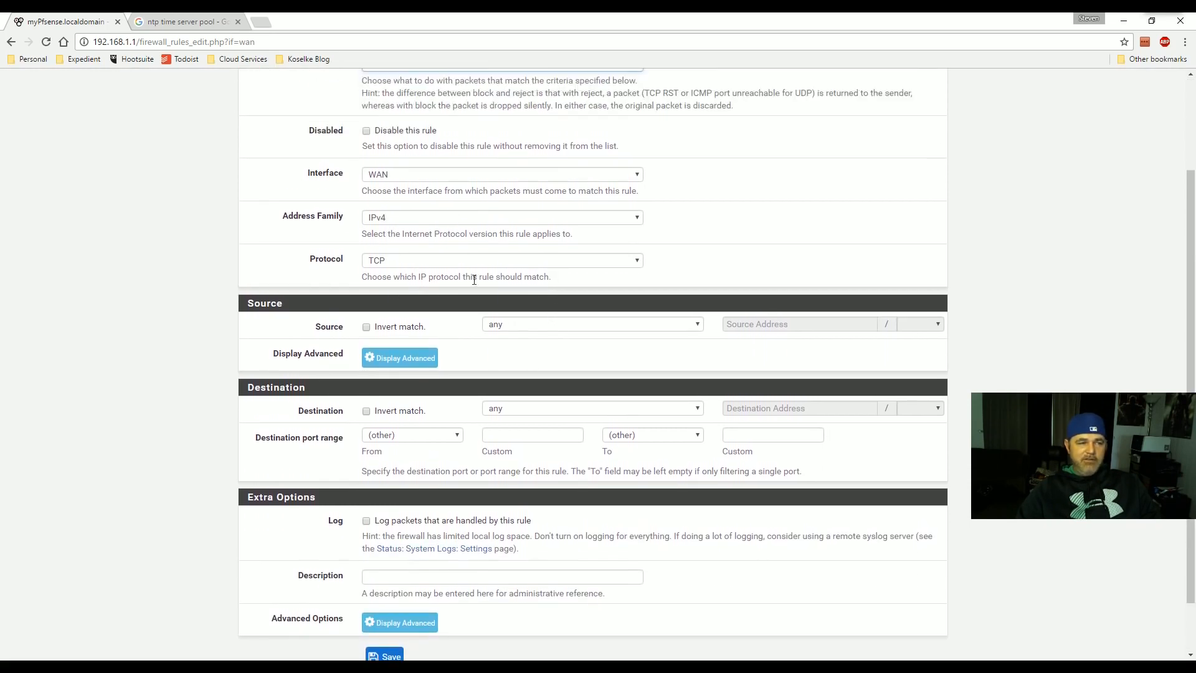
pyautogui.scroll(-1, 534, 416)
pyautogui.click(386, 593)
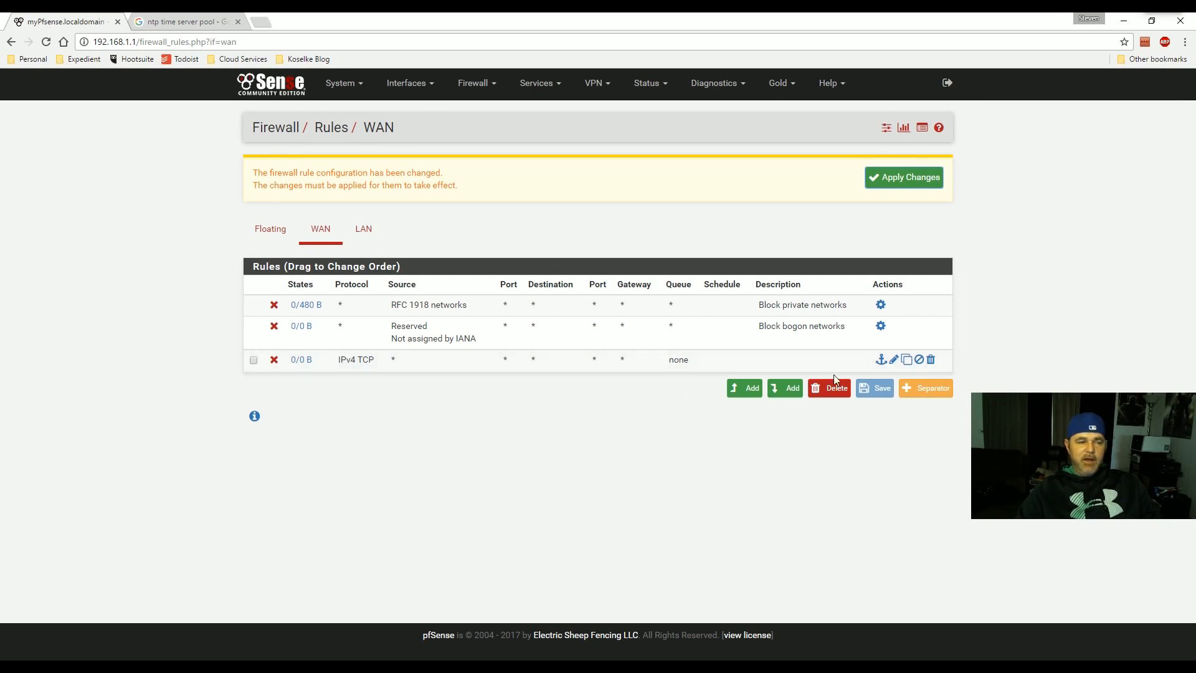
# - Edit the new block rule to match any protocol and save it
pyautogui.click(894, 360)
pyautogui.click(383, 385)
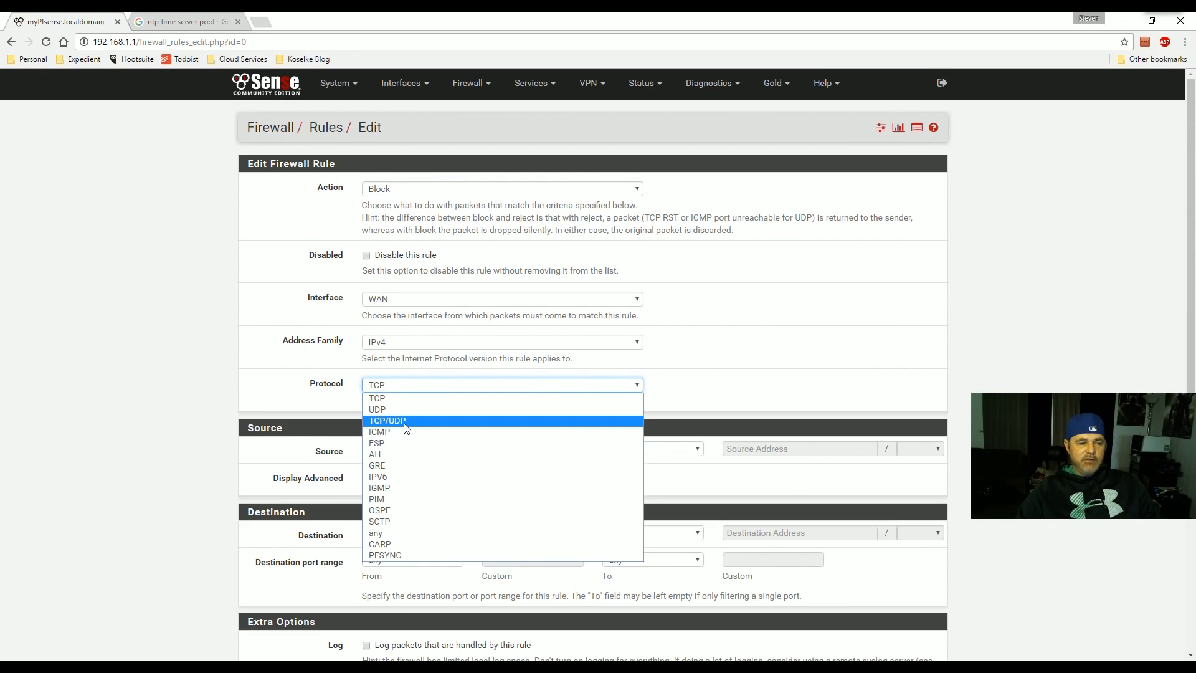
pyautogui.click(404, 533)
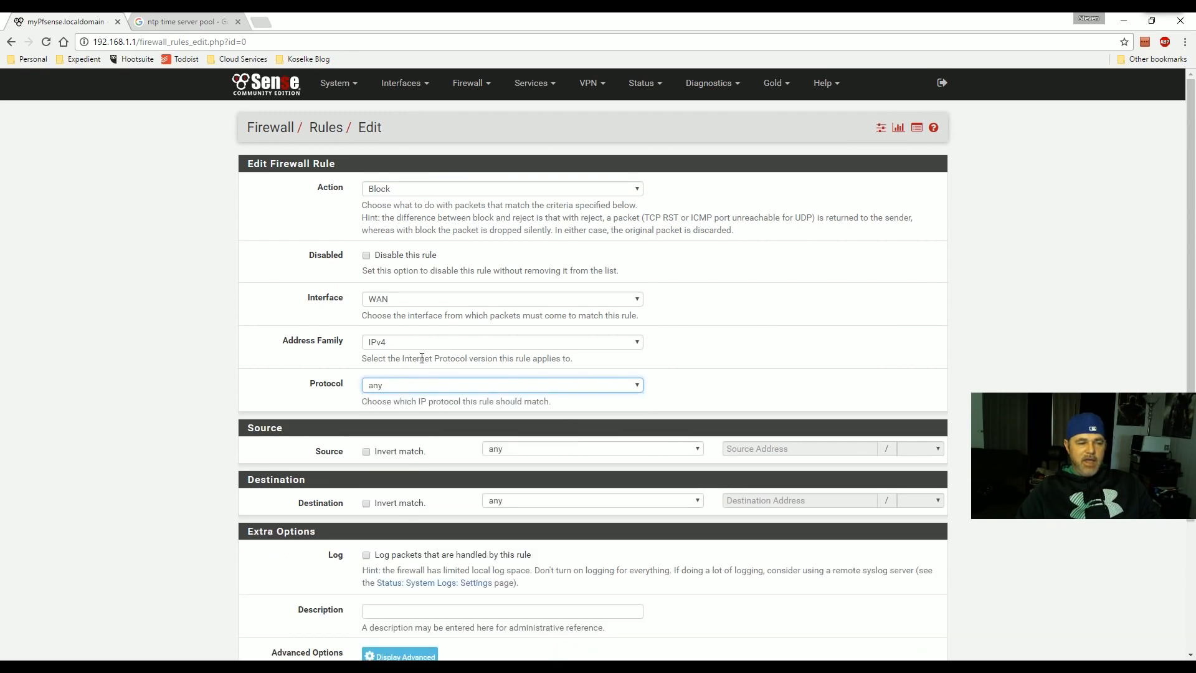
pyautogui.scroll(-3, 627, 311)
pyautogui.click(378, 594)
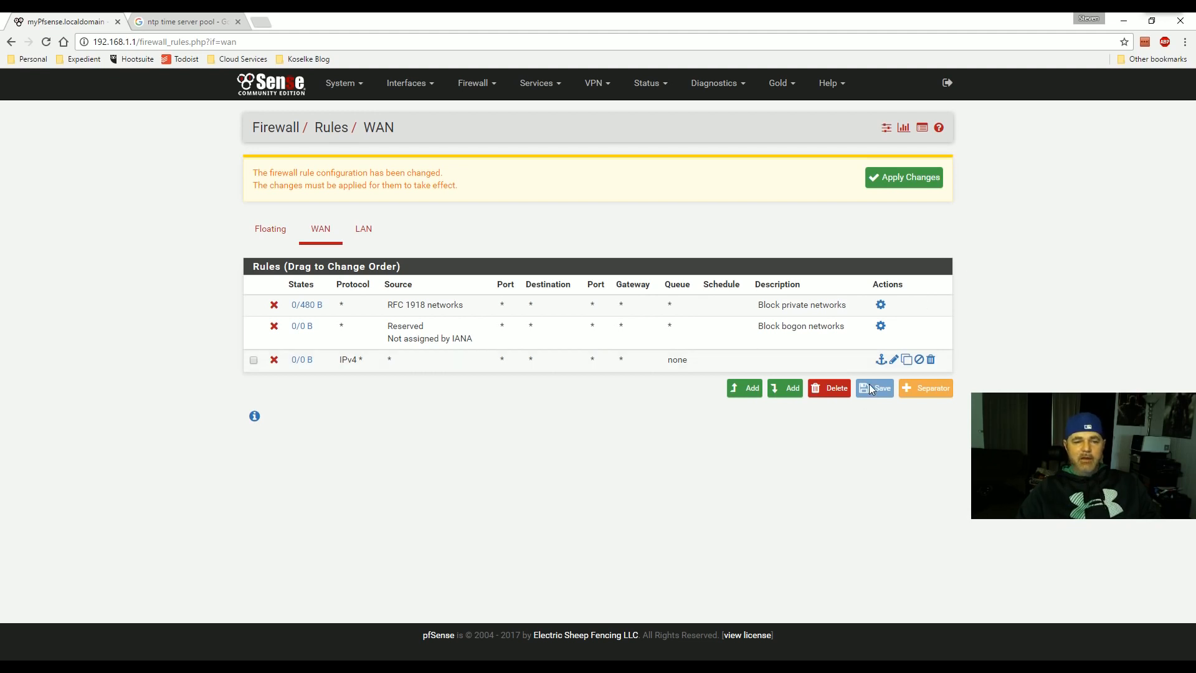
# - Apply the firewall rule changes and reopen the new WAN block rule to review it
pyautogui.click(887, 180)
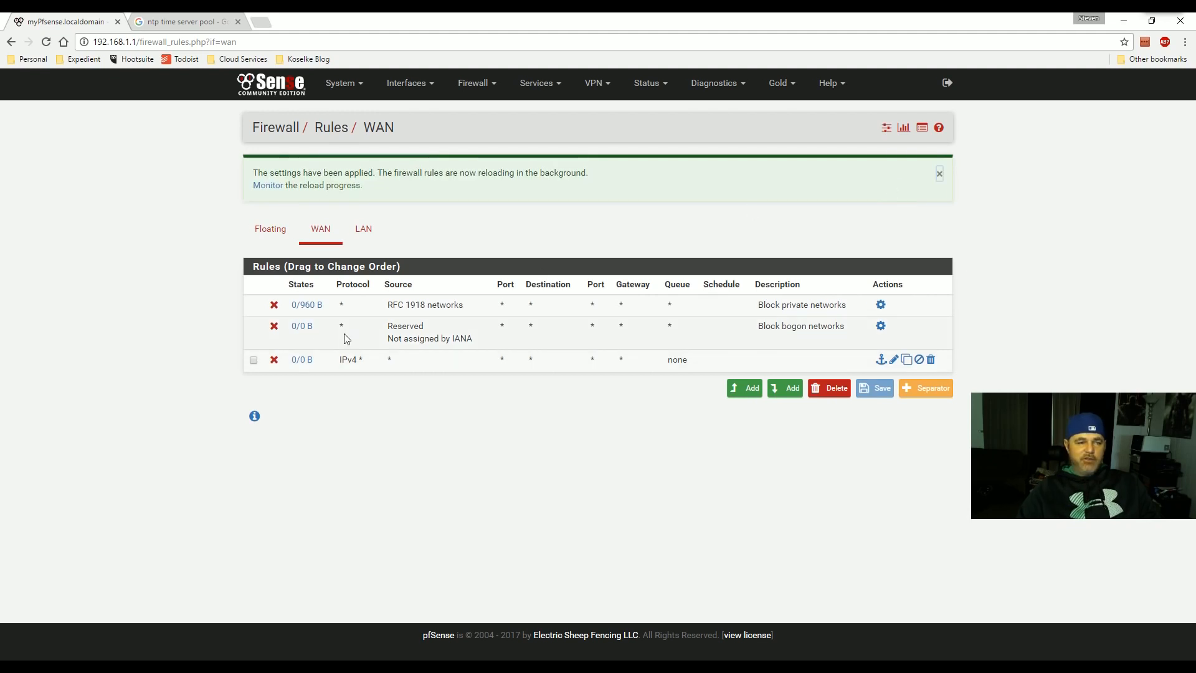
pyautogui.moveTo(301, 366)
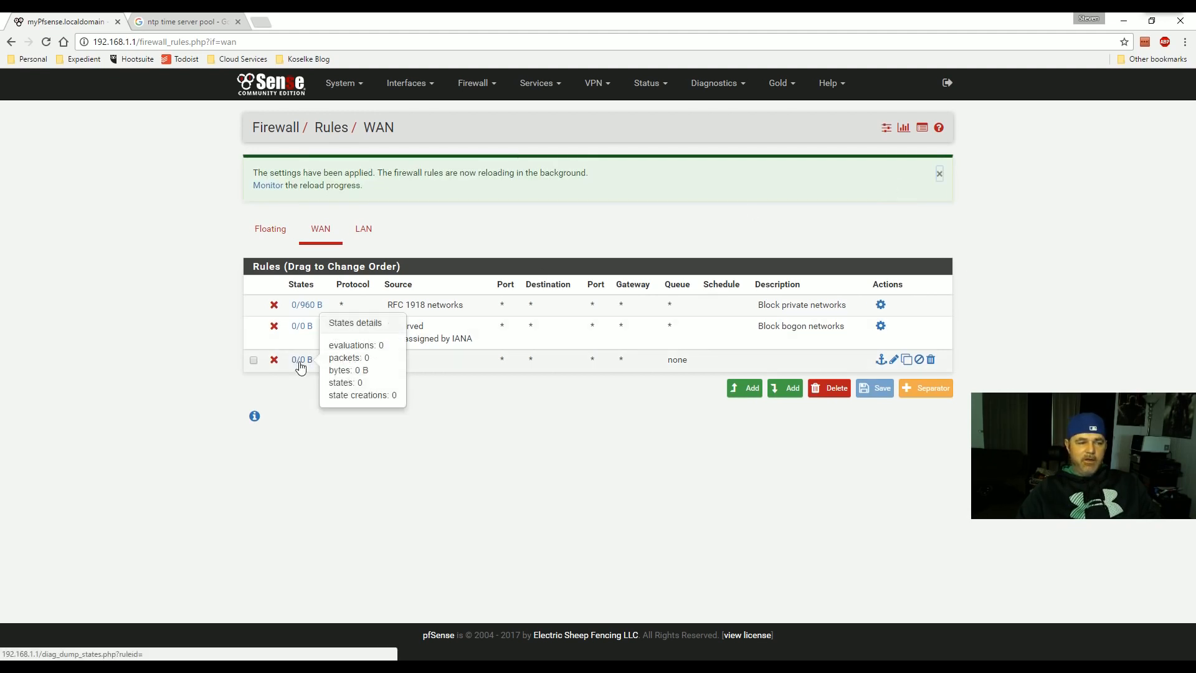
pyautogui.click(894, 359)
pyautogui.scroll(-1, 510, 288)
pyautogui.scroll(-3, 509, 289)
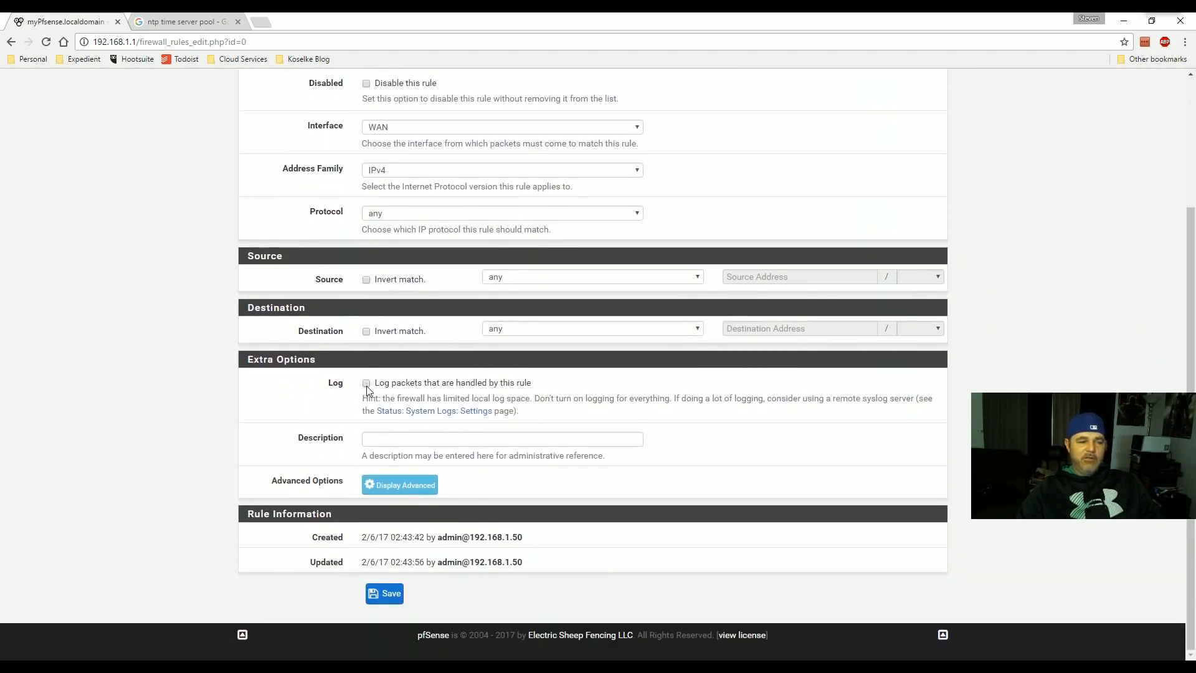
pyautogui.scroll(3, 409, 389)
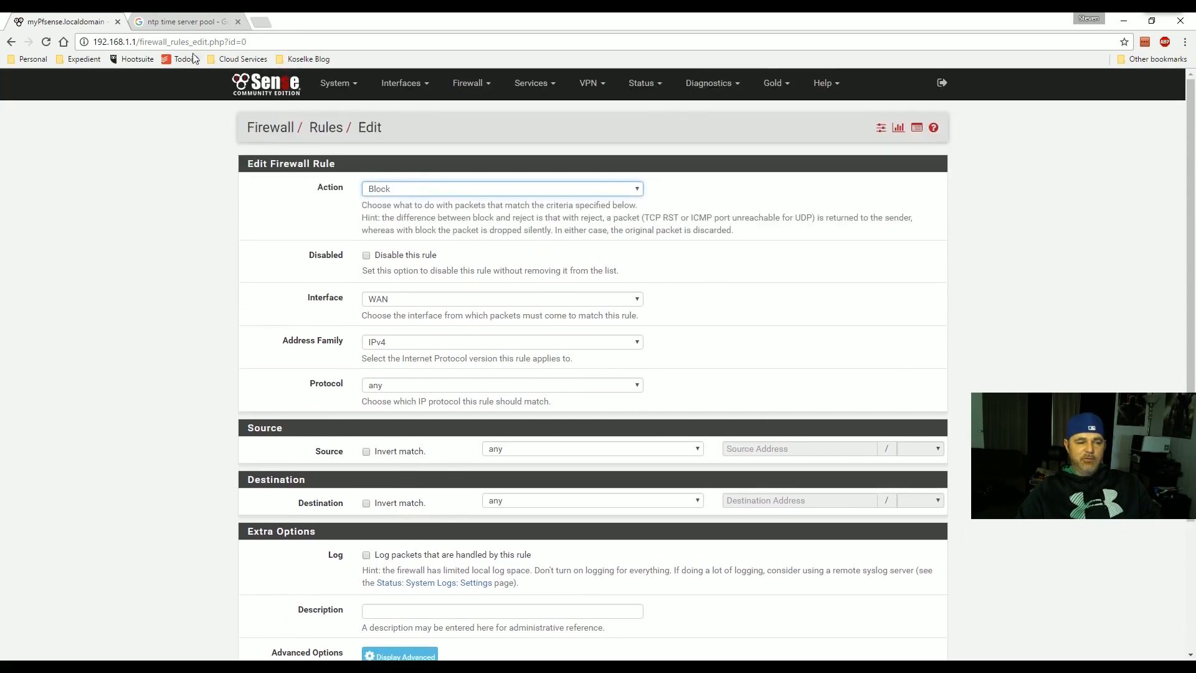
pyautogui.scroll(-2, 634, 177)
pyautogui.scroll(2, 633, 177)
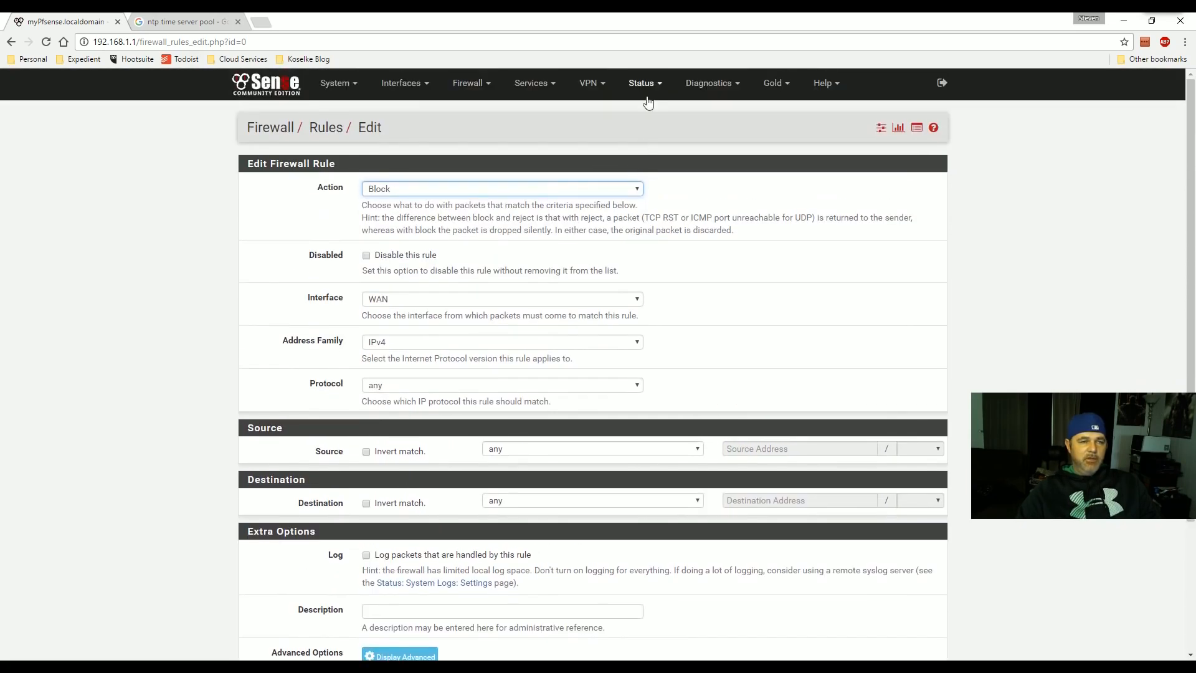
# - Show Status > System Logs > Firewall in Dynamic View and browse the blocked entries
pyautogui.click(644, 83)
pyautogui.rightClick(652, 411)
pyautogui.press('Escape')
pyautogui.click(654, 412)
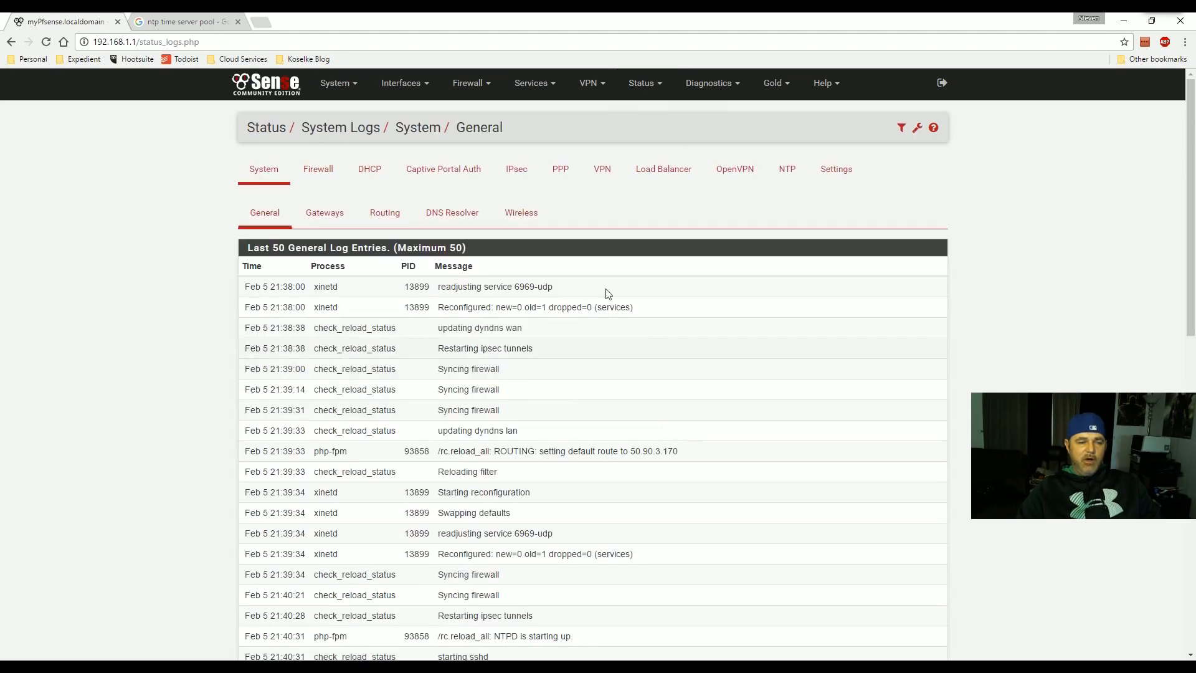
pyautogui.click(312, 173)
pyautogui.click(339, 214)
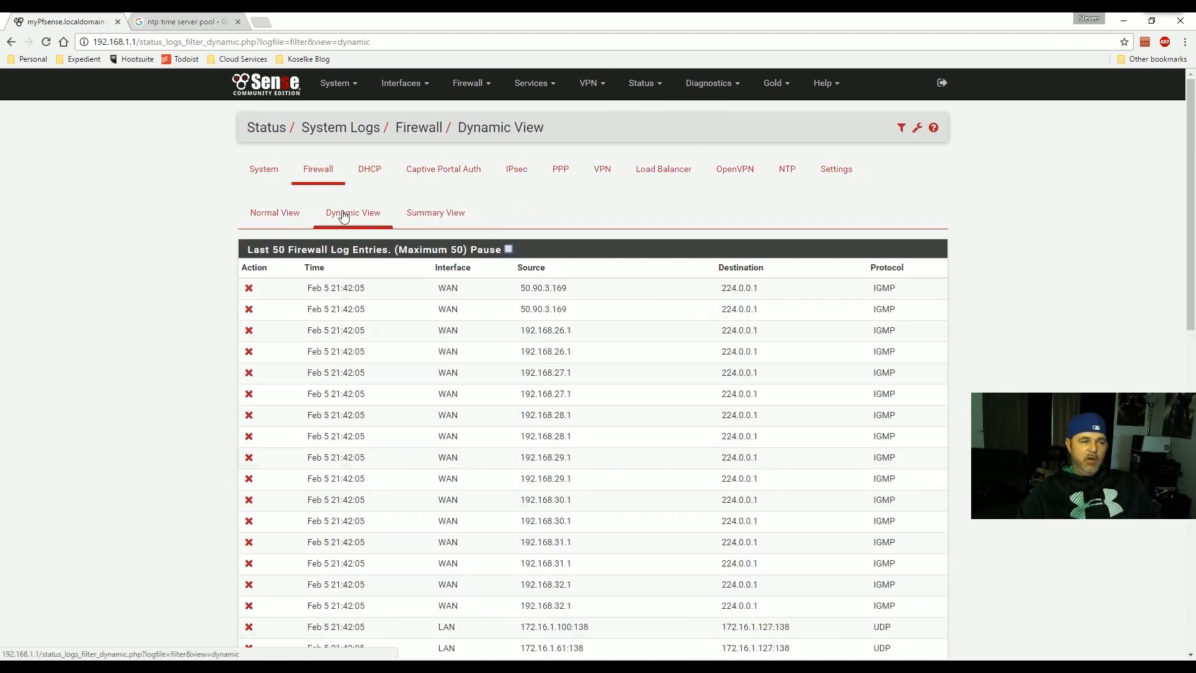
pyautogui.scroll(-1, 563, 348)
pyautogui.scroll(1, 569, 389)
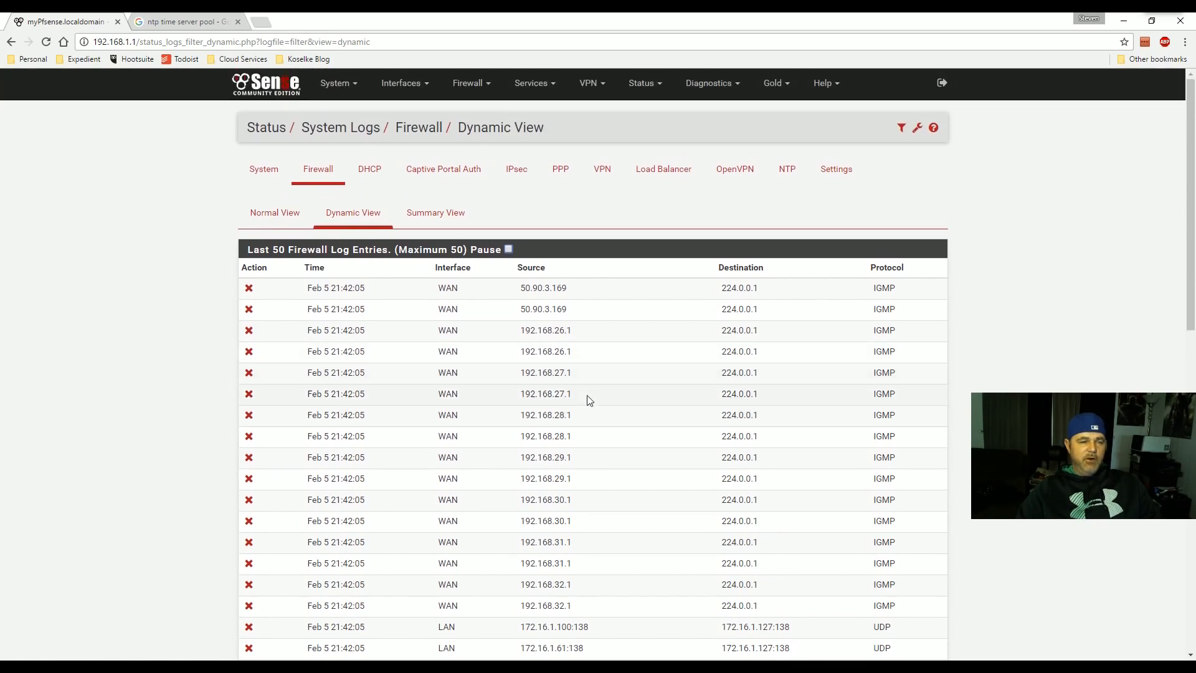
pyautogui.scroll(-2, 497, 289)
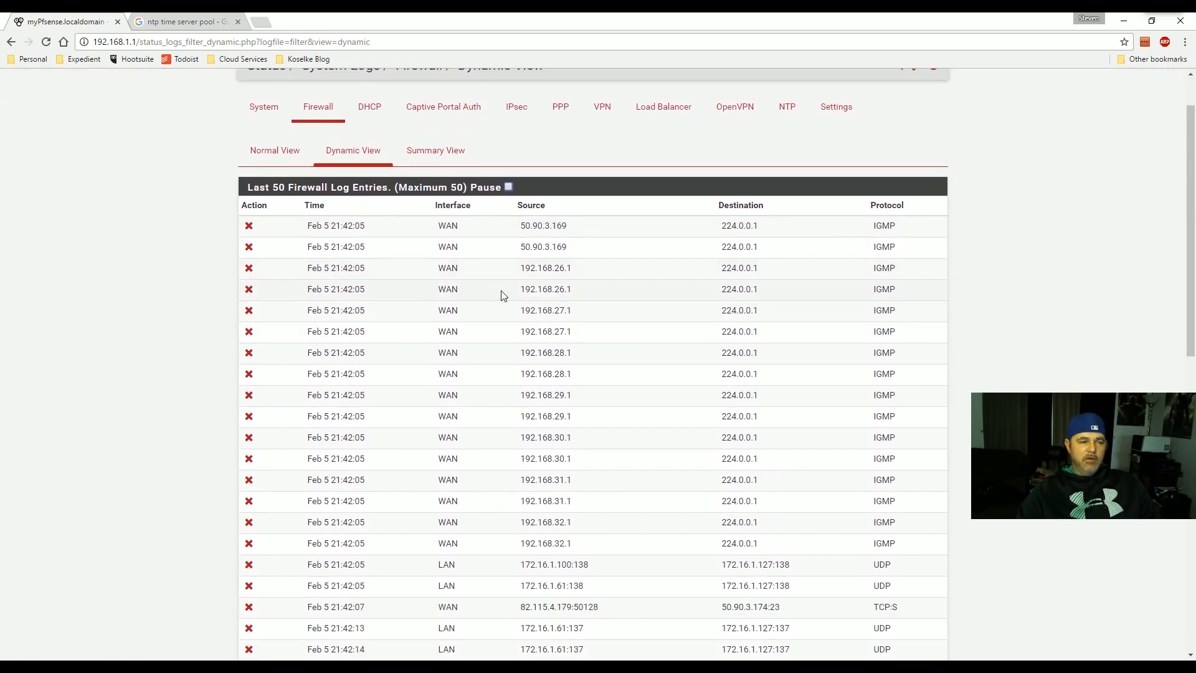
pyautogui.scroll(1, 536, 274)
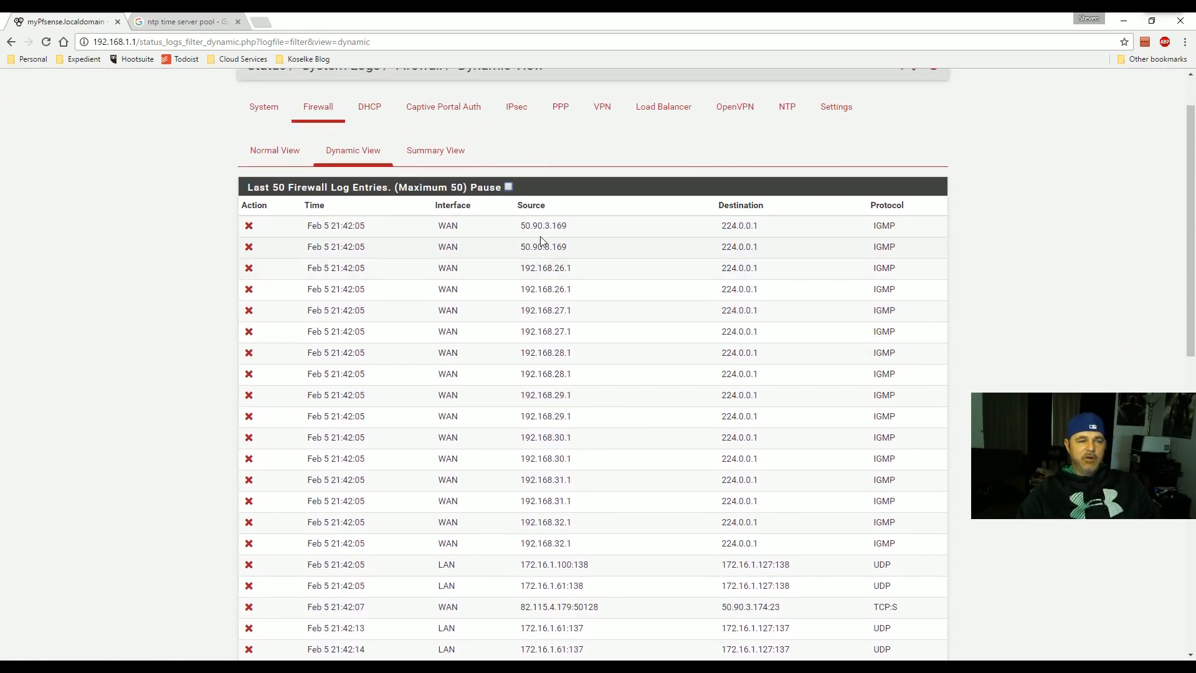
pyautogui.scroll(-3, 530, 278)
pyautogui.scroll(4, 522, 296)
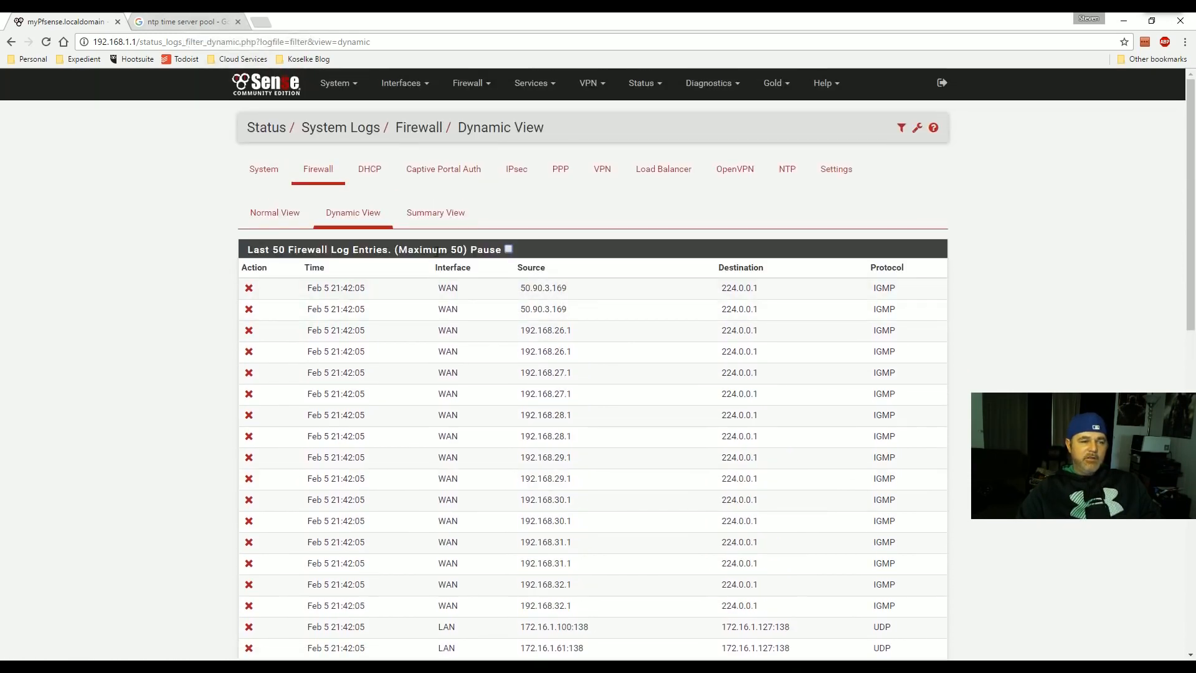
# - Enable packet logging on the third WAN rule, describe it as 'Block All', and save
pyautogui.click(468, 83)
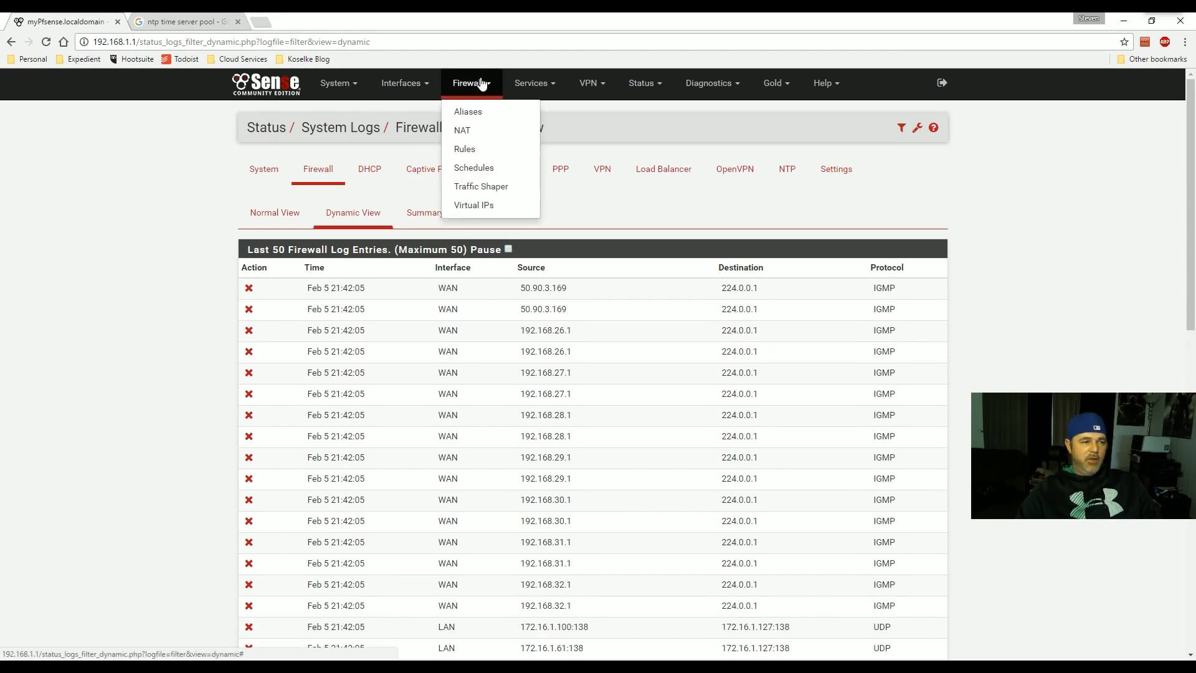
pyautogui.click(462, 150)
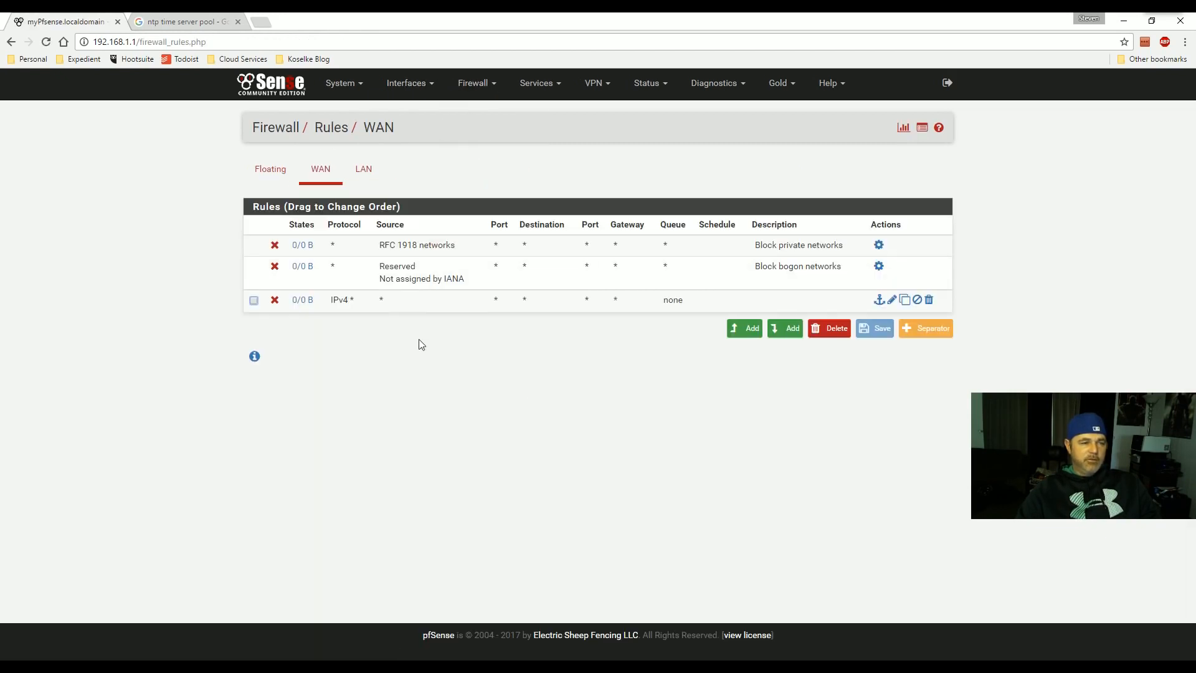
pyautogui.click(892, 299)
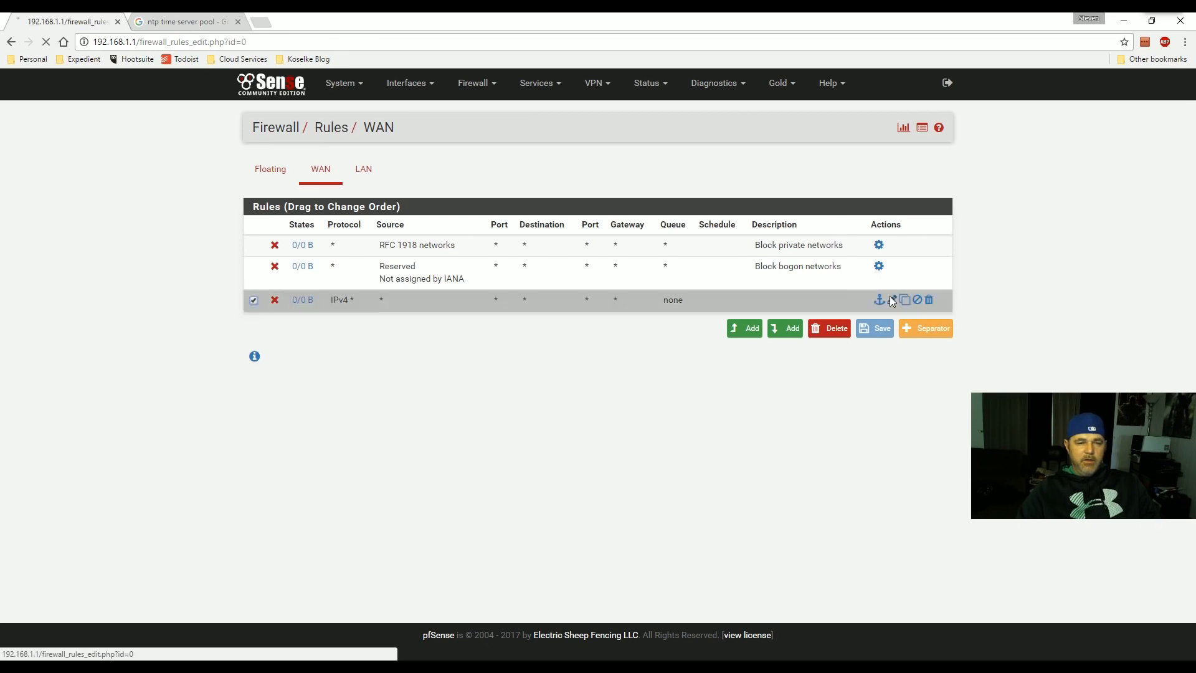
pyautogui.scroll(-1, 484, 361)
pyautogui.scroll(-3, 484, 361)
pyautogui.click(366, 383)
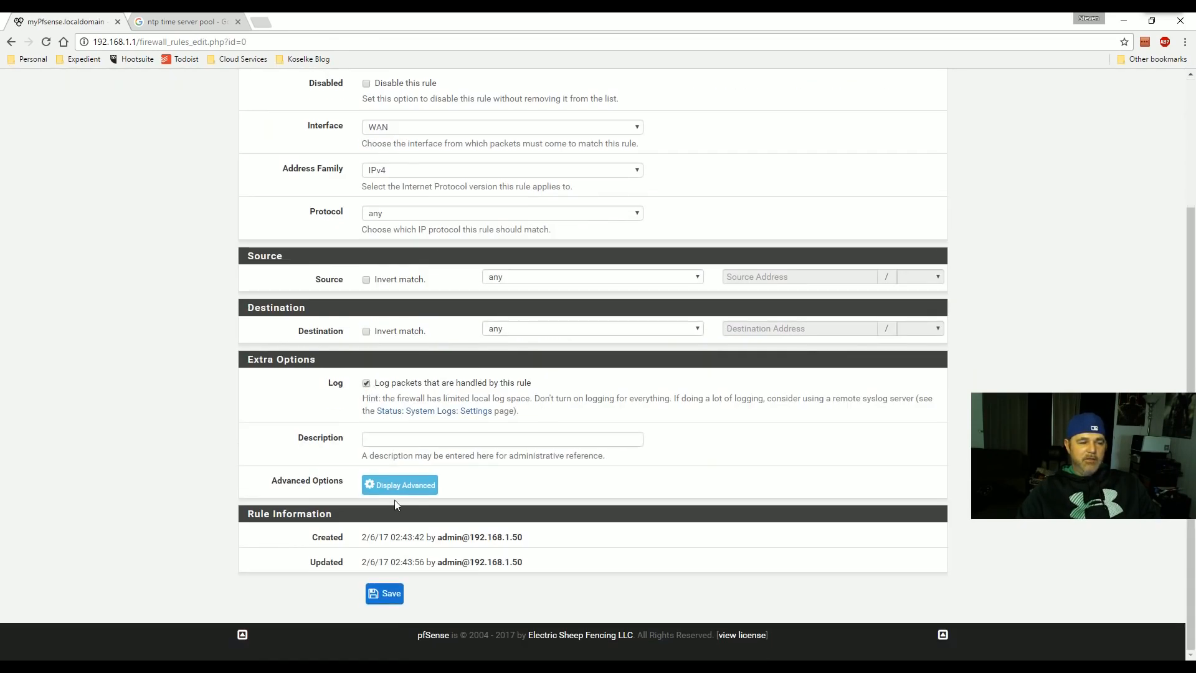
pyautogui.click(394, 446)
pyautogui.write('Block All')
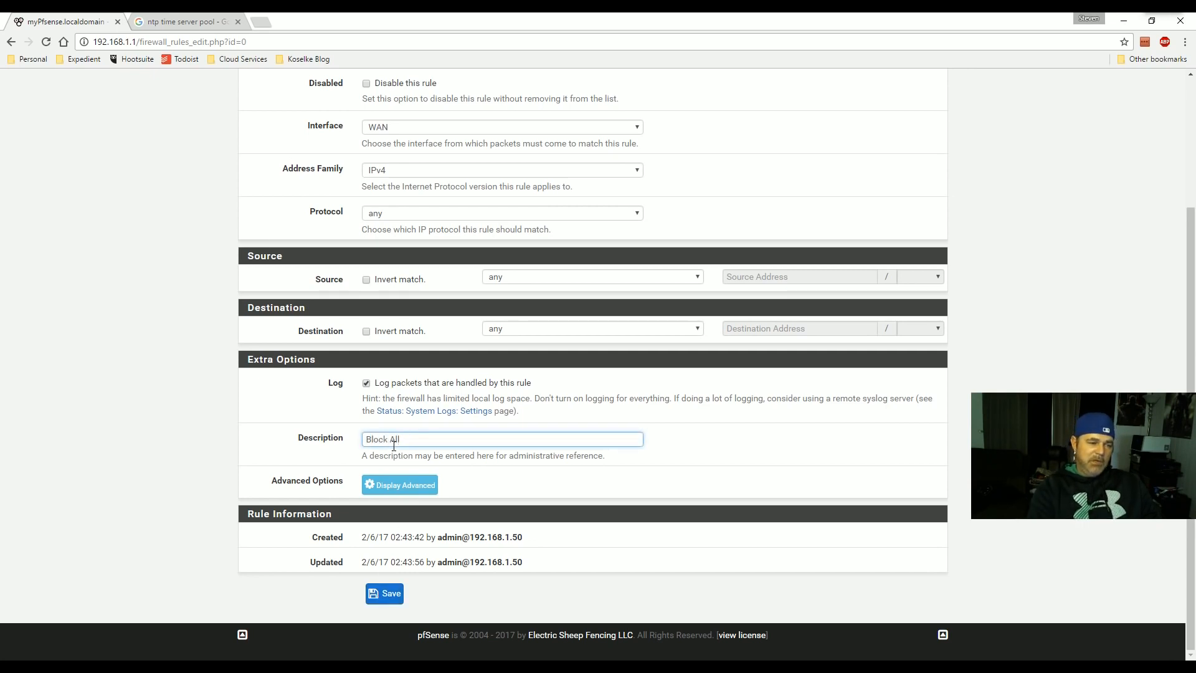
pyautogui.click(387, 593)
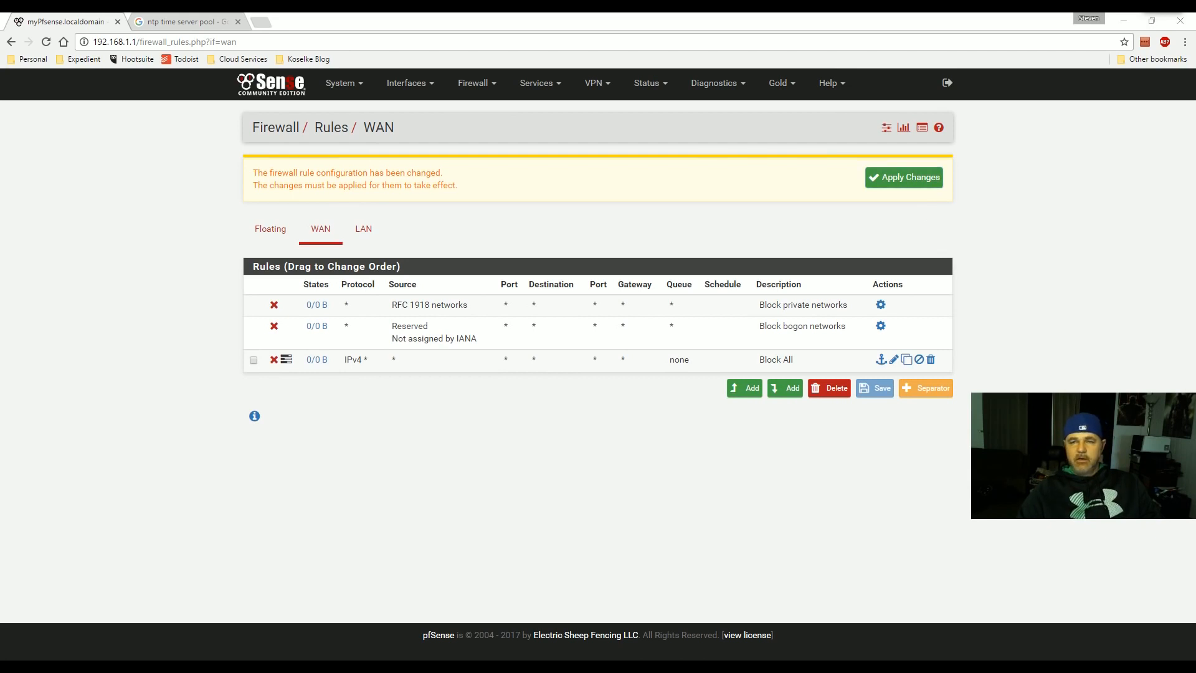
# - Re-save the Block All rule and apply the pending firewall changes
pyautogui.click(288, 364)
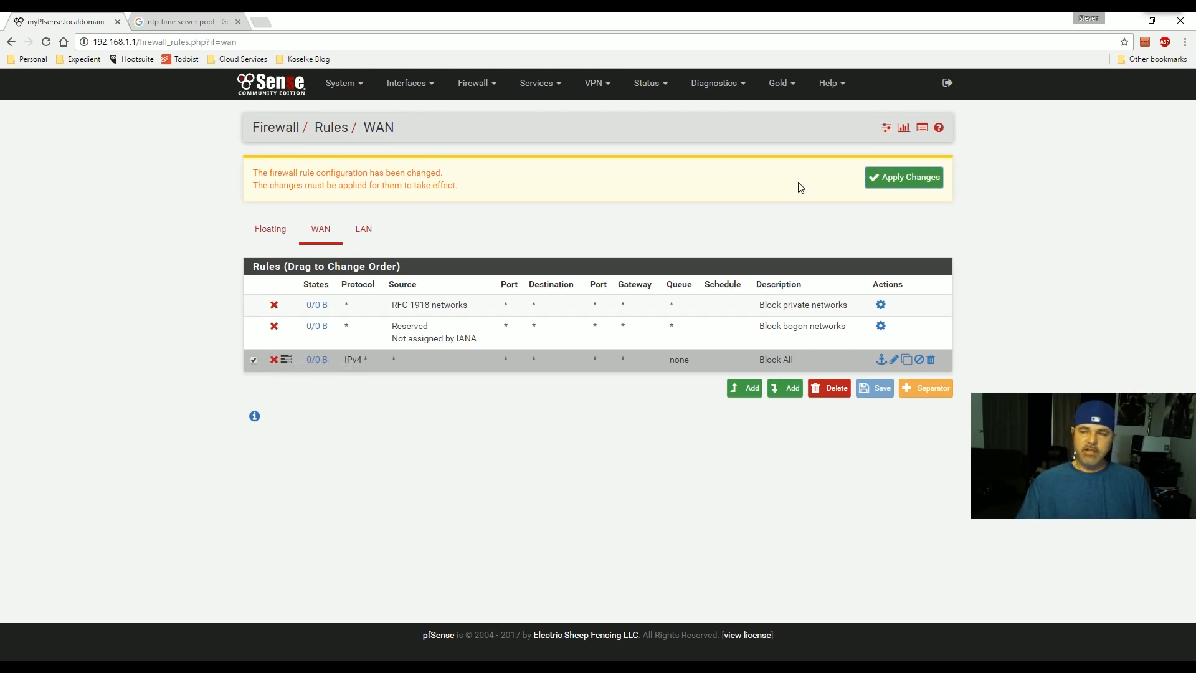
pyautogui.click(893, 360)
pyautogui.scroll(-3, 472, 436)
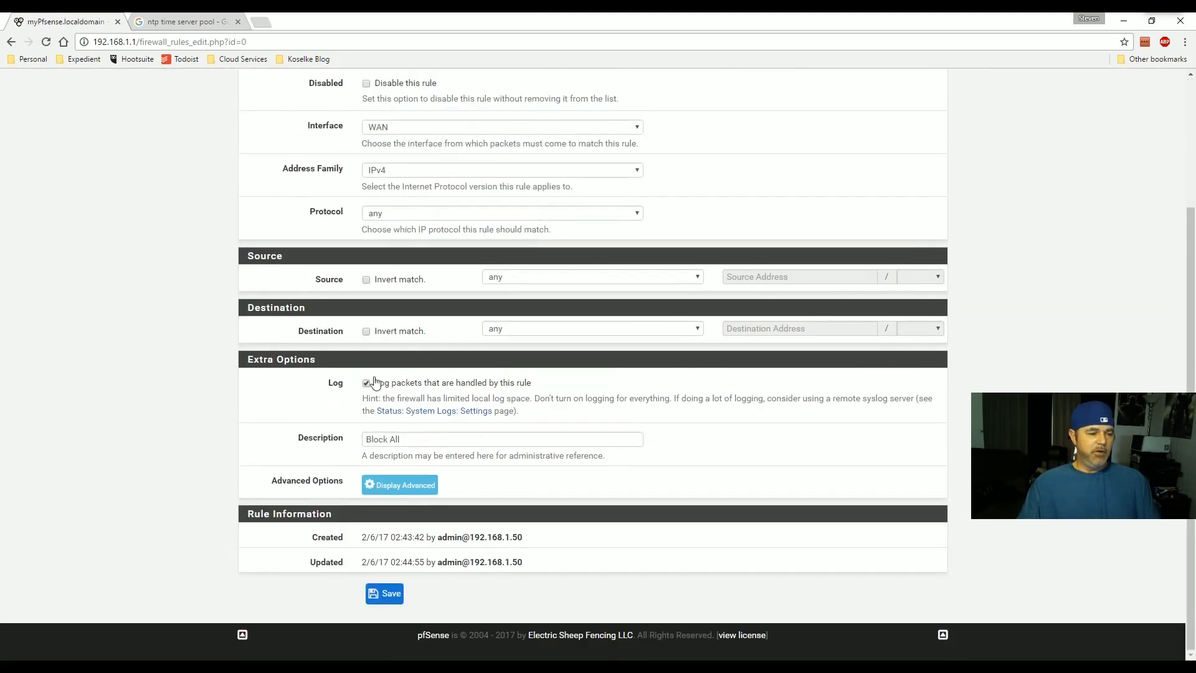
pyautogui.scroll(3, 416, 396)
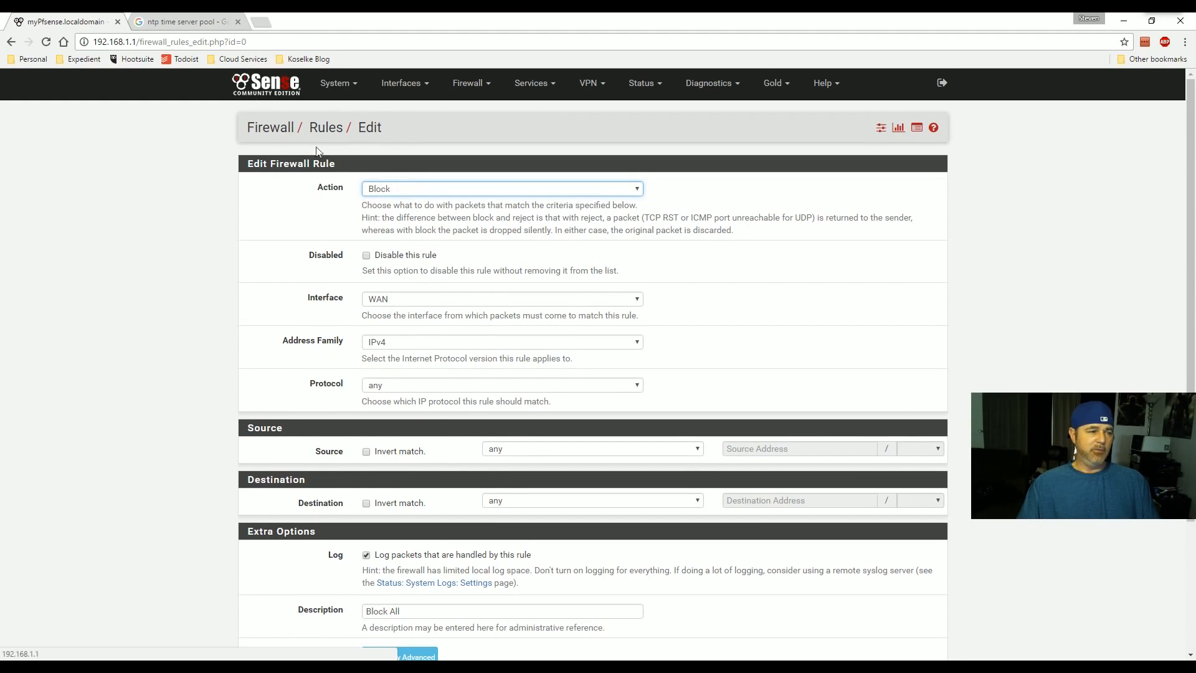
pyautogui.scroll(-3, 436, 374)
pyautogui.click(384, 593)
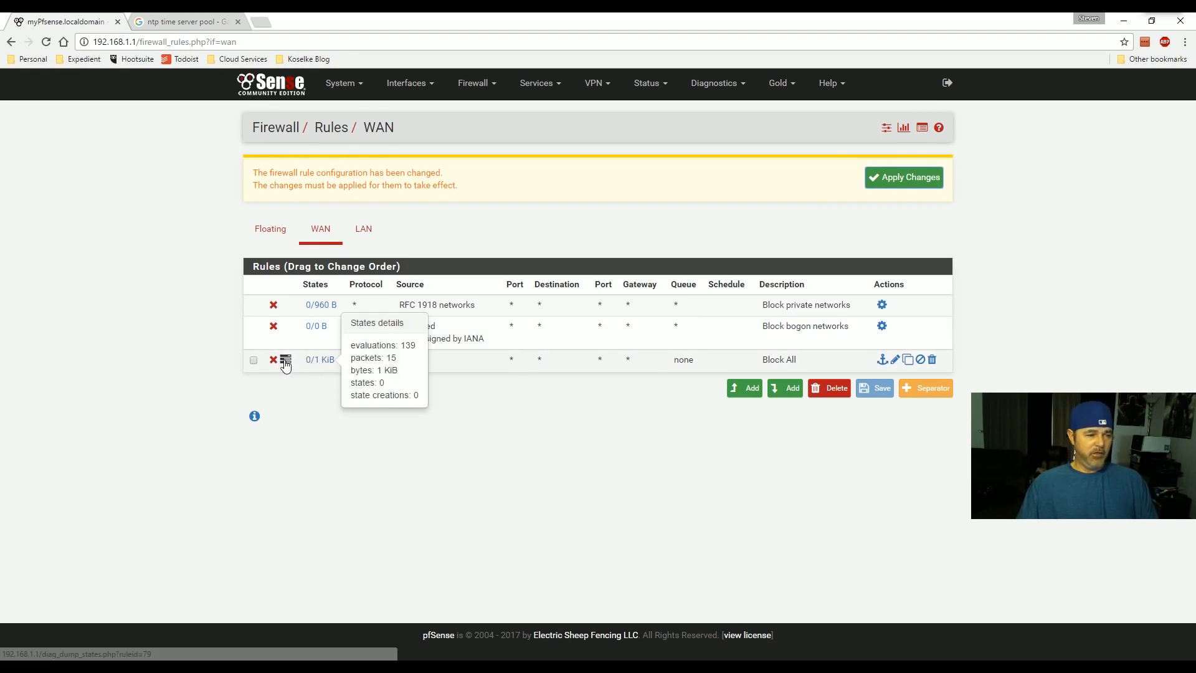
pyautogui.click(905, 179)
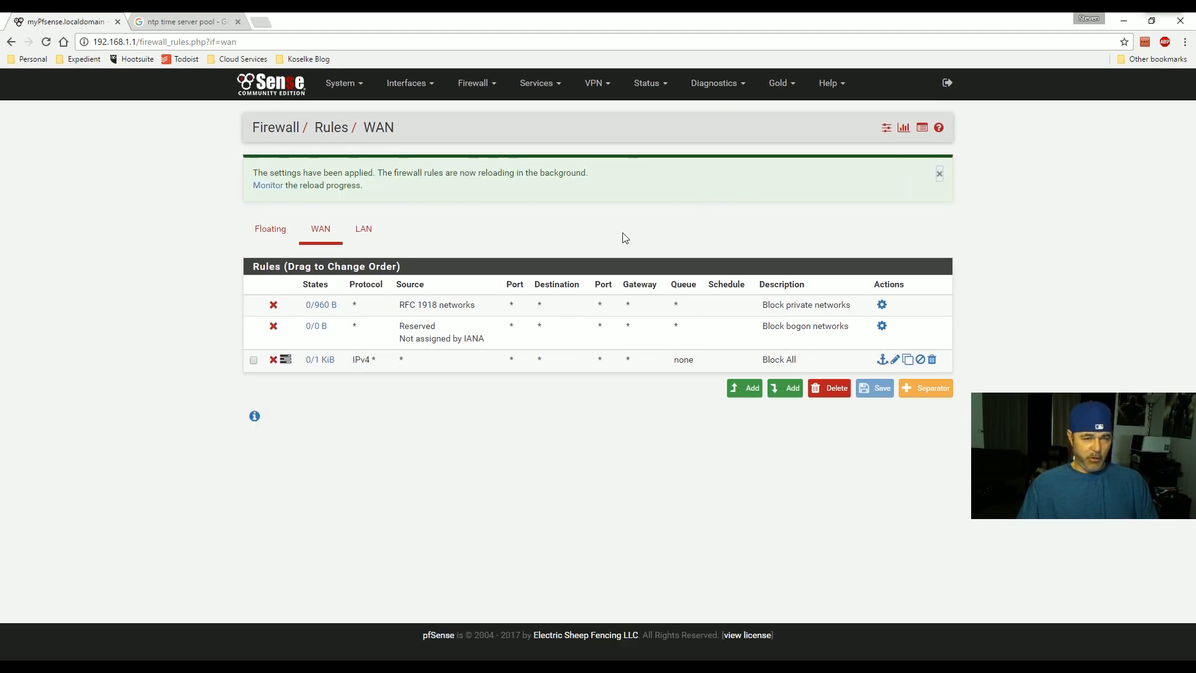
pyautogui.click(646, 82)
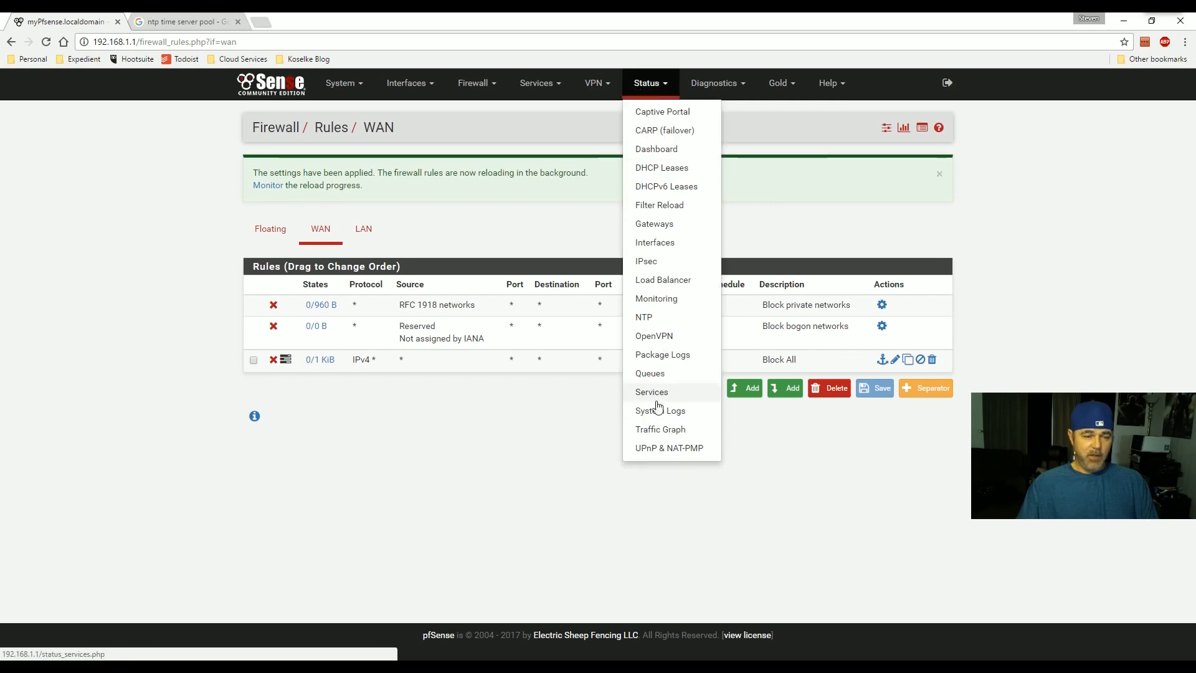
pyautogui.click(664, 421)
# - Filter the firewall log's Dynamic View to destination IP 50.90.3.174
pyautogui.click(318, 168)
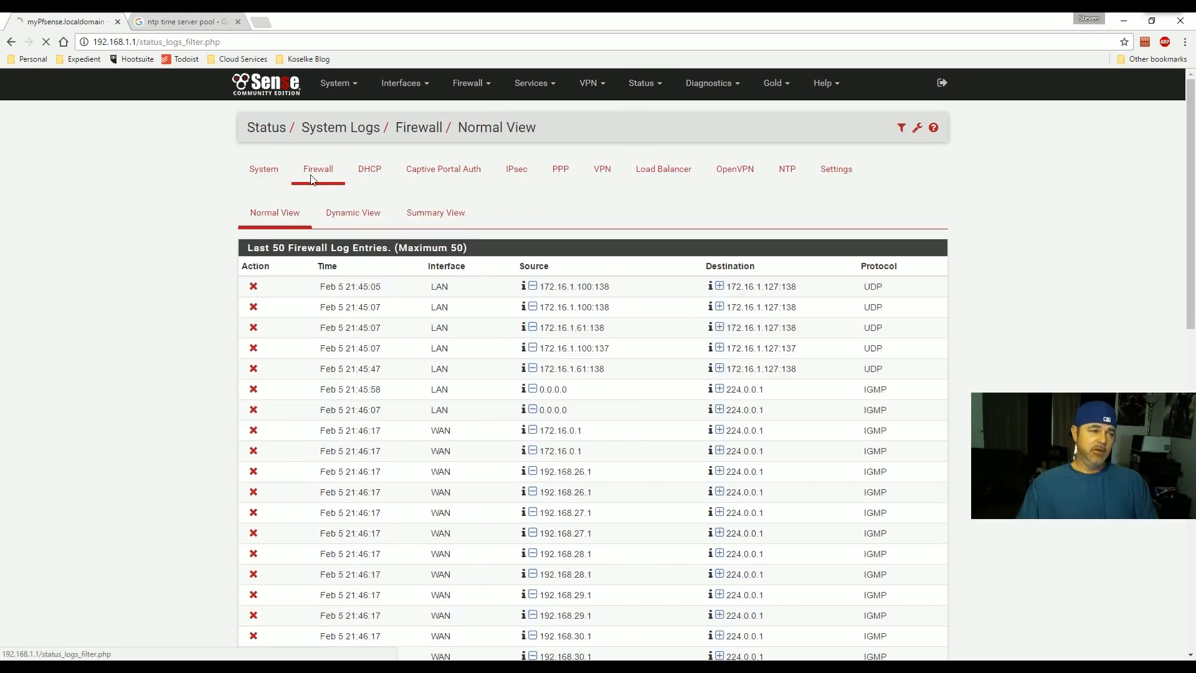
pyautogui.click(331, 214)
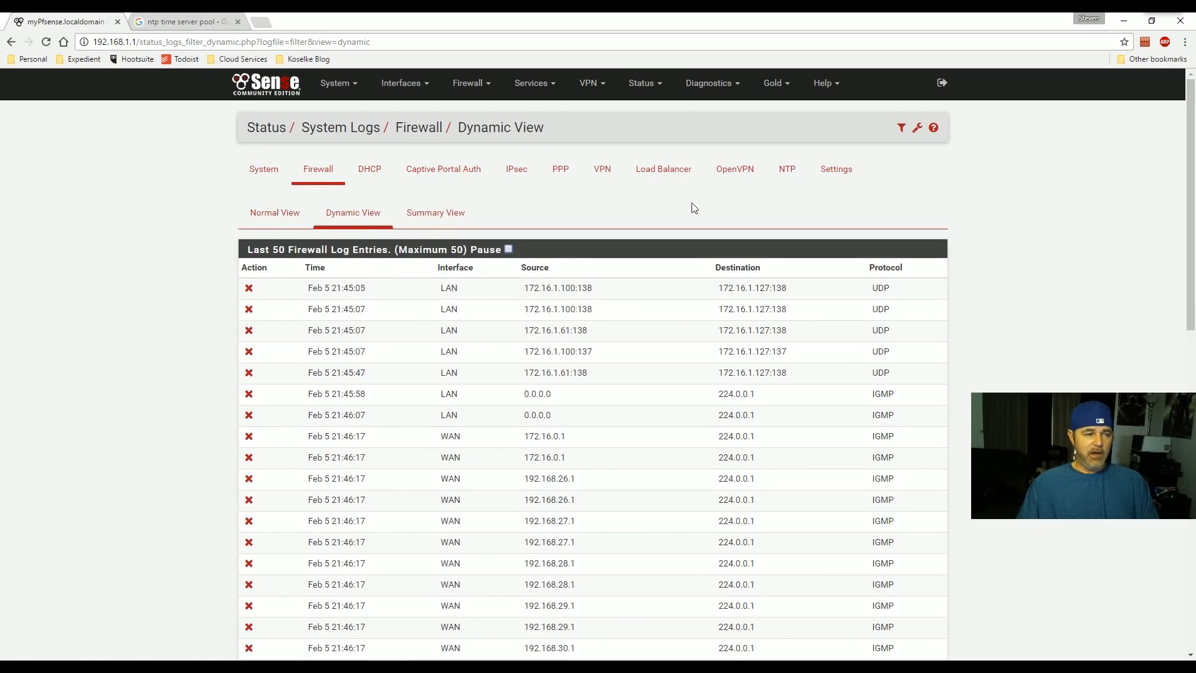
pyautogui.click(901, 129)
pyautogui.click(437, 270)
pyautogui.click(717, 274)
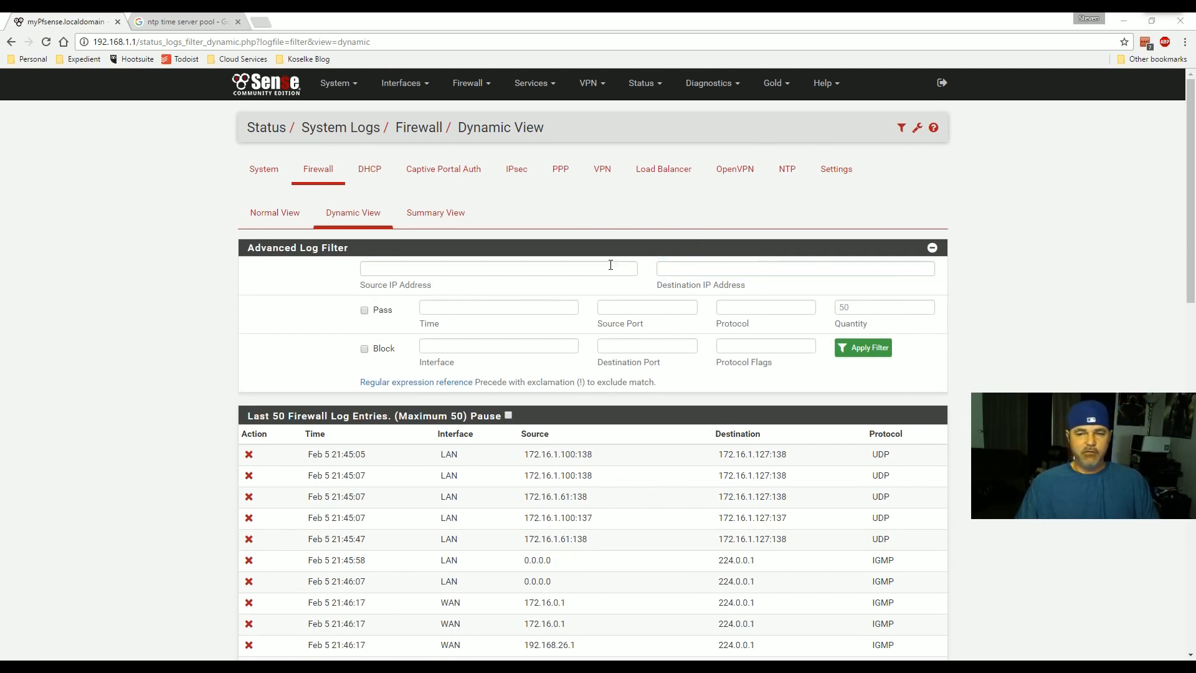
pyautogui.click(683, 267)
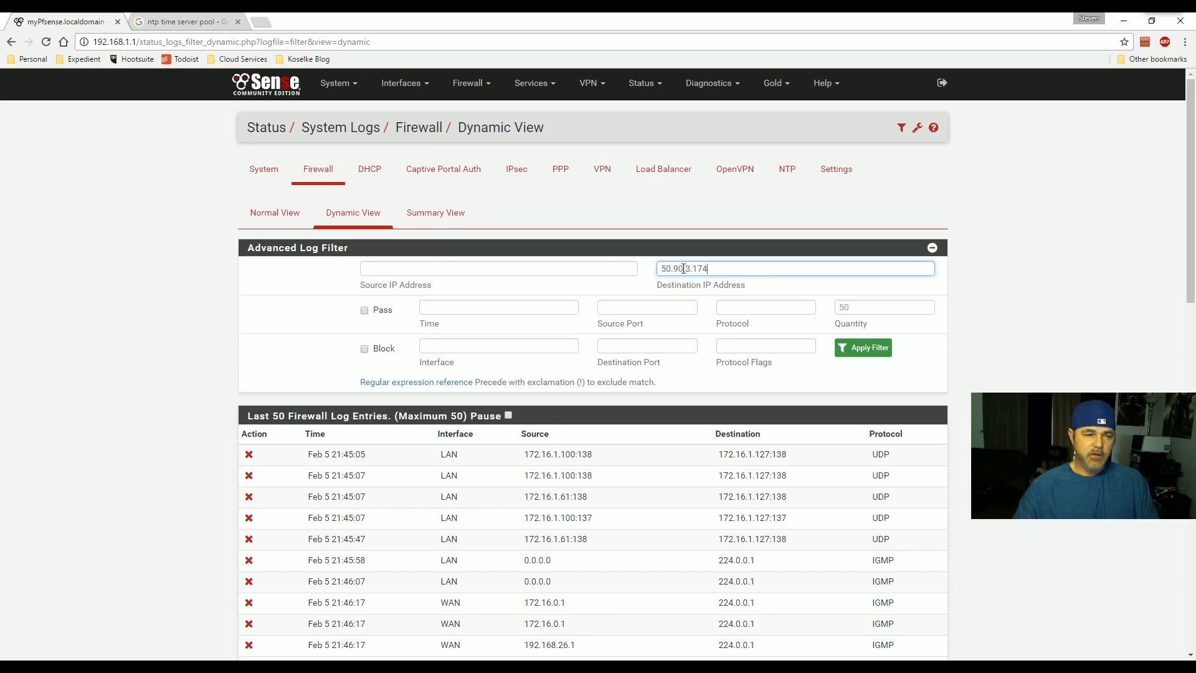
pyautogui.click(860, 348)
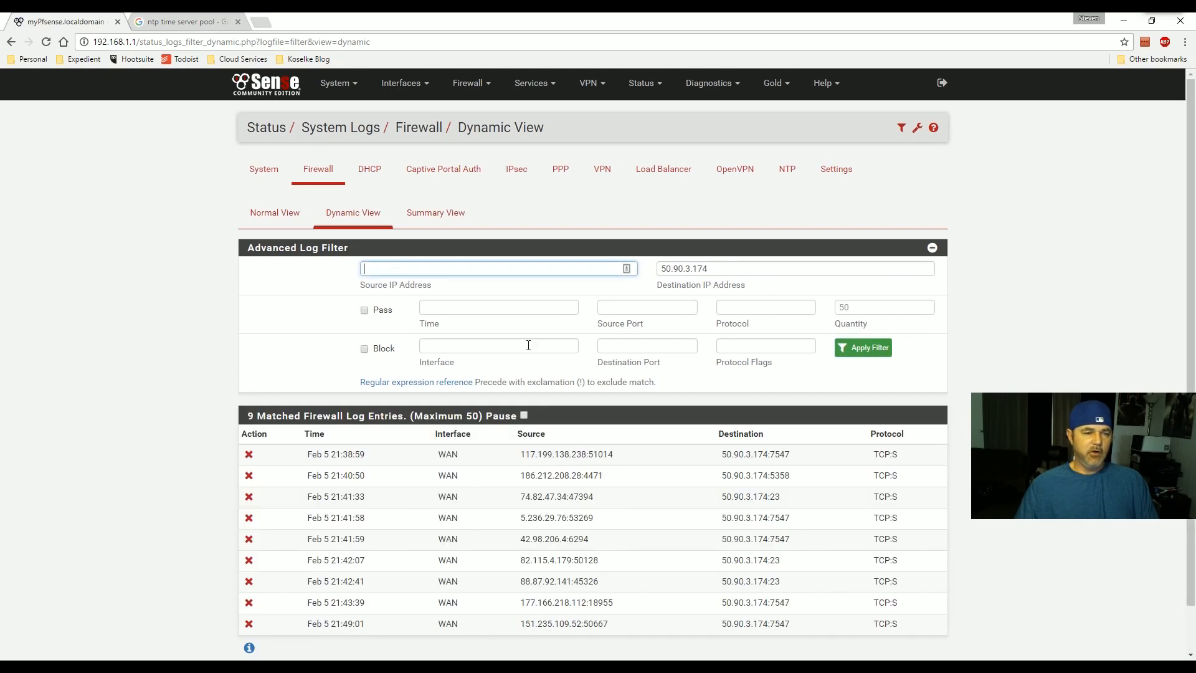
# - Inspect the nine matched entries and select source address 88.87.92.141 for copying
pyautogui.scroll(-1, 530, 467)
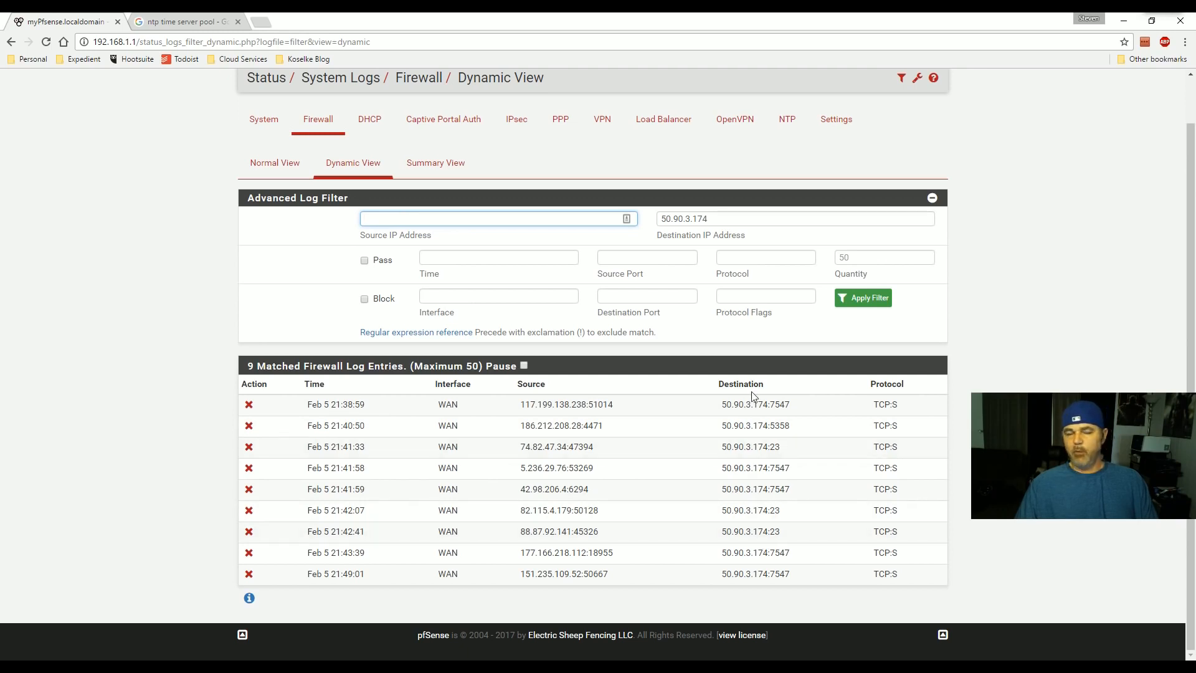
pyautogui.moveTo(521, 425); pyautogui.dragTo(608, 427)
pyautogui.moveTo(719, 411); pyautogui.dragTo(786, 574)
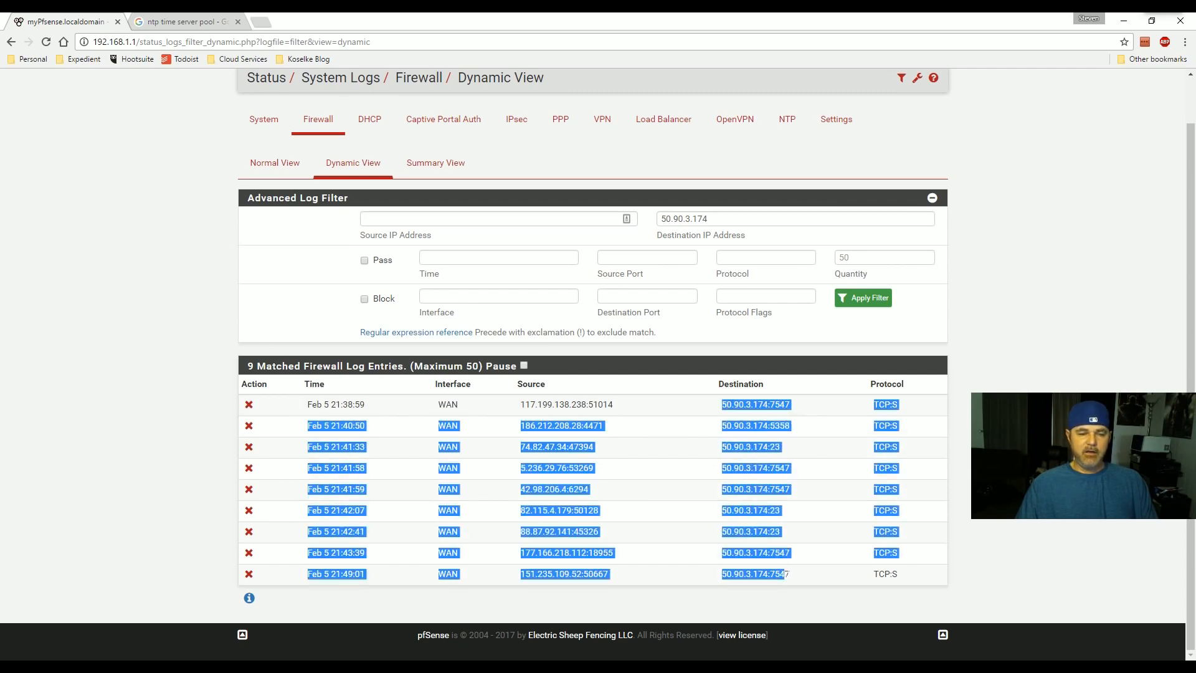
pyautogui.click(791, 572)
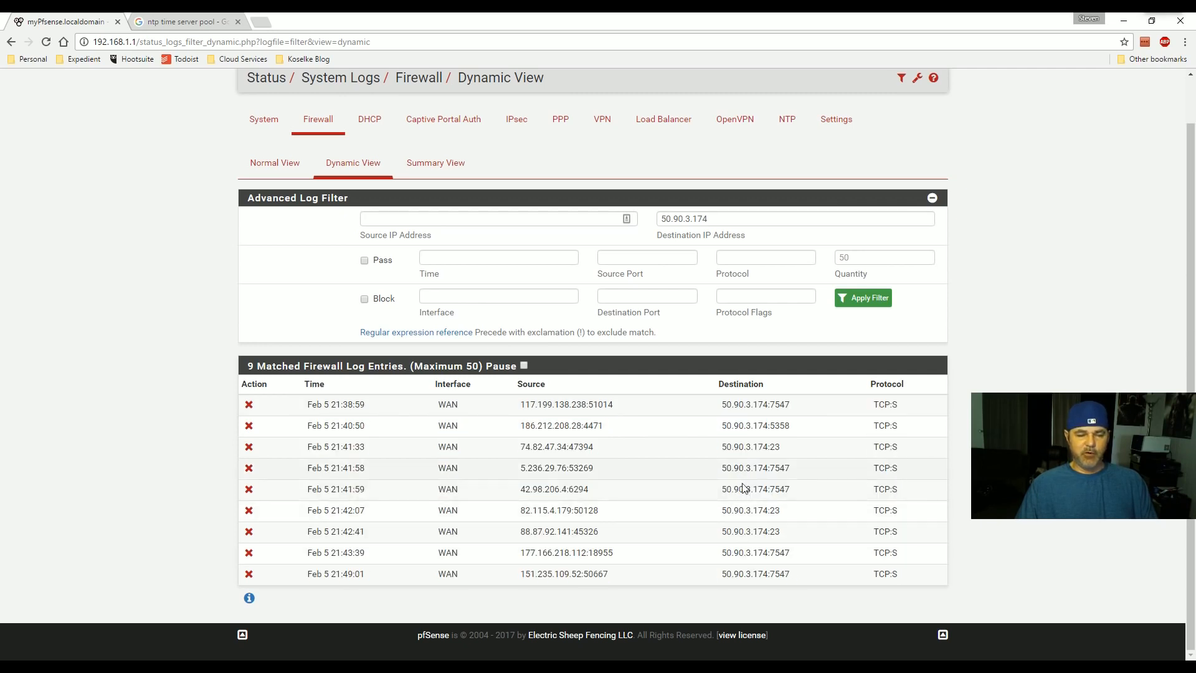
pyautogui.moveTo(781, 511); pyautogui.dragTo(737, 510)
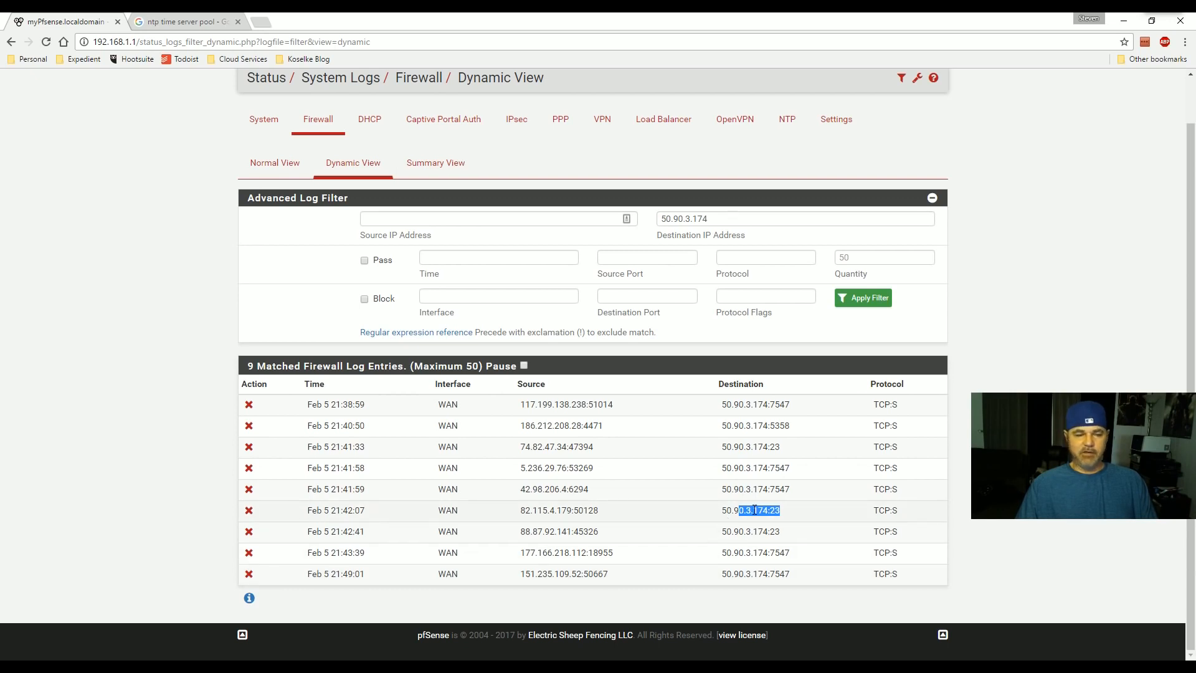
pyautogui.moveTo(722, 531); pyautogui.dragTo(780, 532)
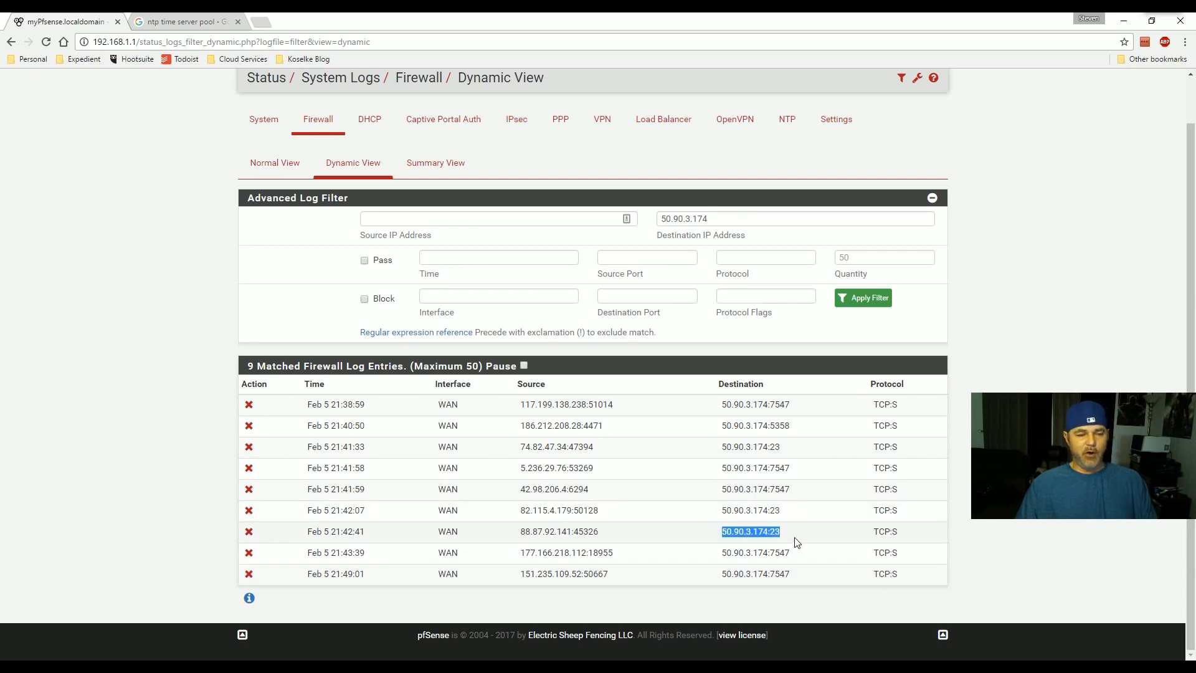
pyautogui.click(580, 546)
pyautogui.moveTo(519, 532); pyautogui.dragTo(572, 533)
pyautogui.hotkey('ctrl', 'c')
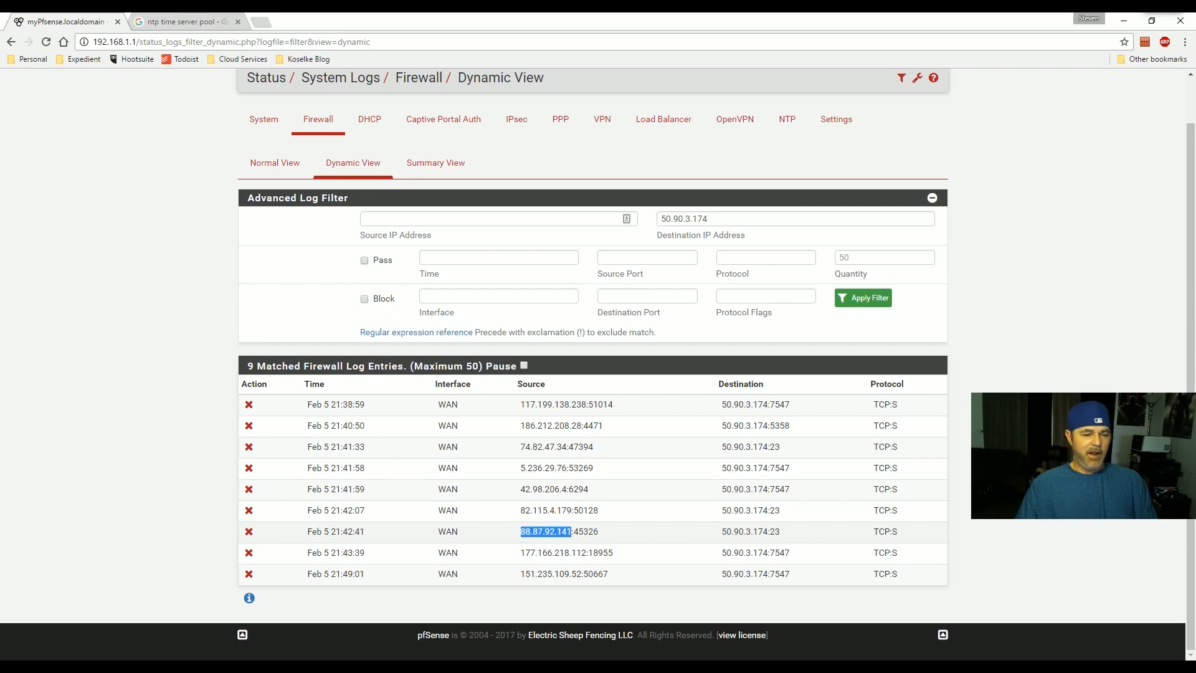
# - Run a Google IP lookup on 88.87.92.141 and open the IPGeek result locating it in Volgograd, Russia
pyautogui.click(258, 23)
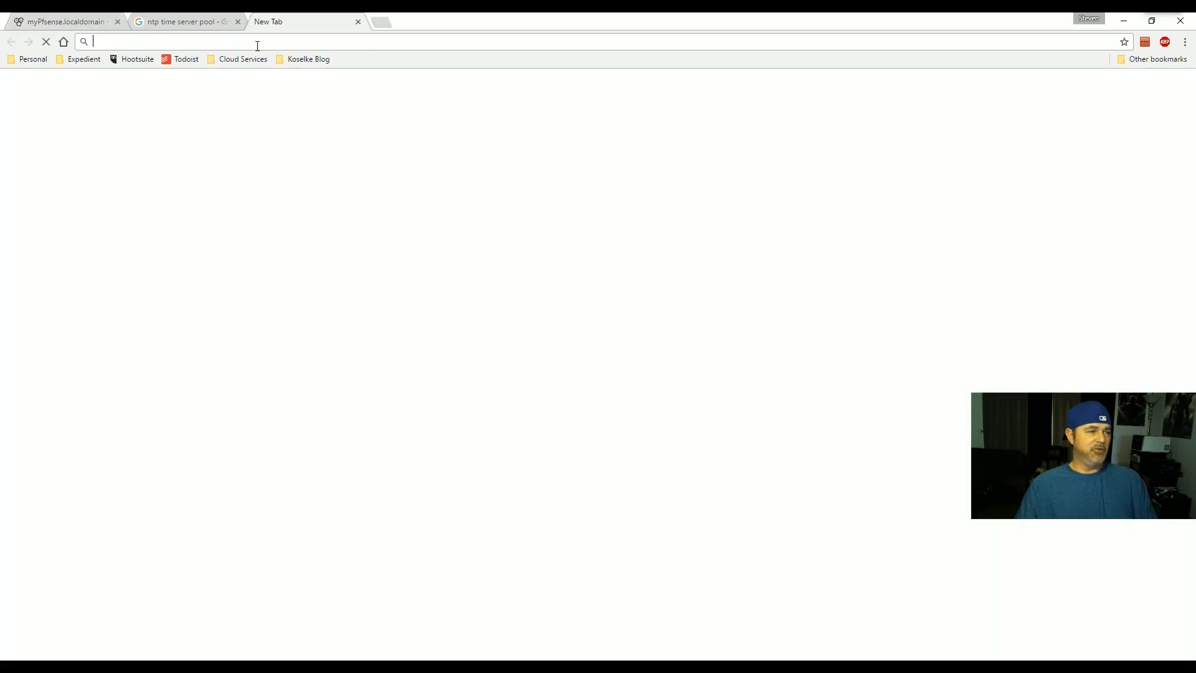
pyautogui.write('reverse lookup')
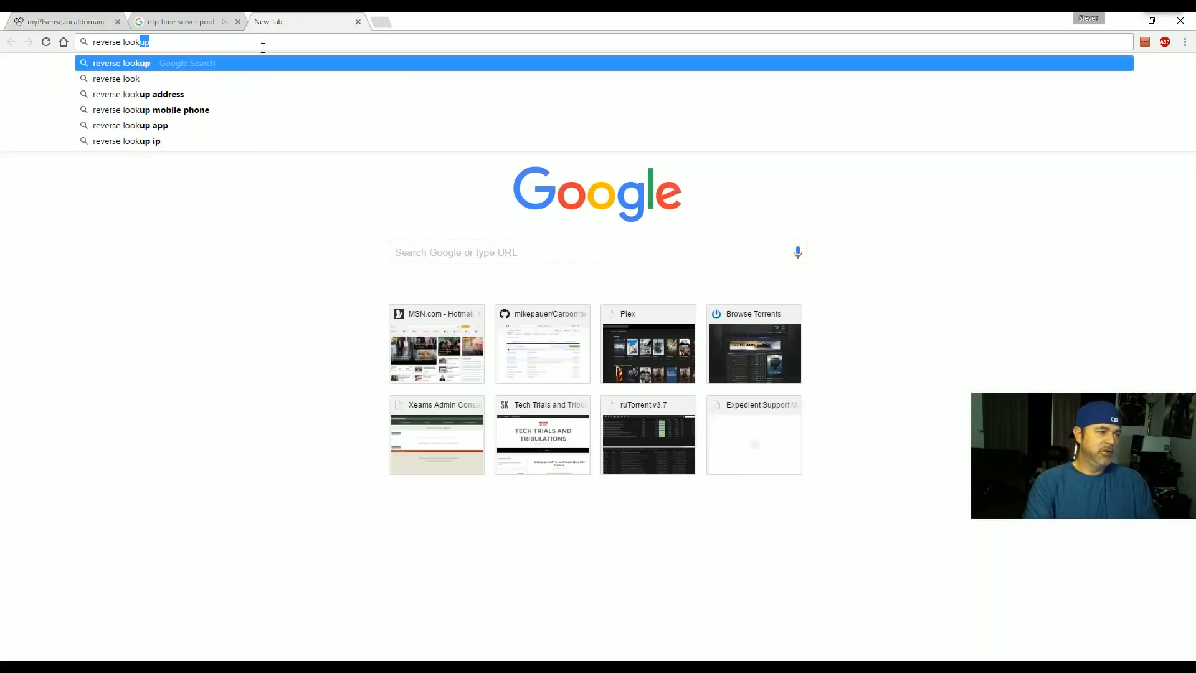
pyautogui.hotkey('ctrl', 'v')
pyautogui.press('Return')
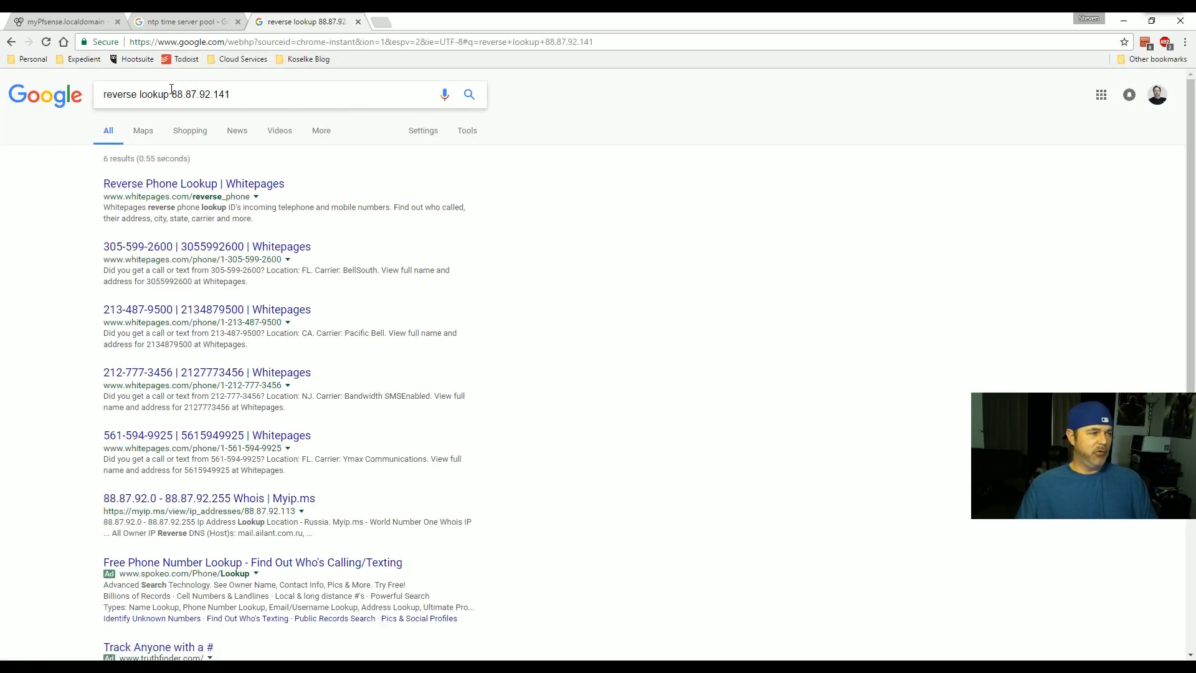
pyautogui.click(140, 100)
pyautogui.write('Ip')
pyautogui.press('Return')
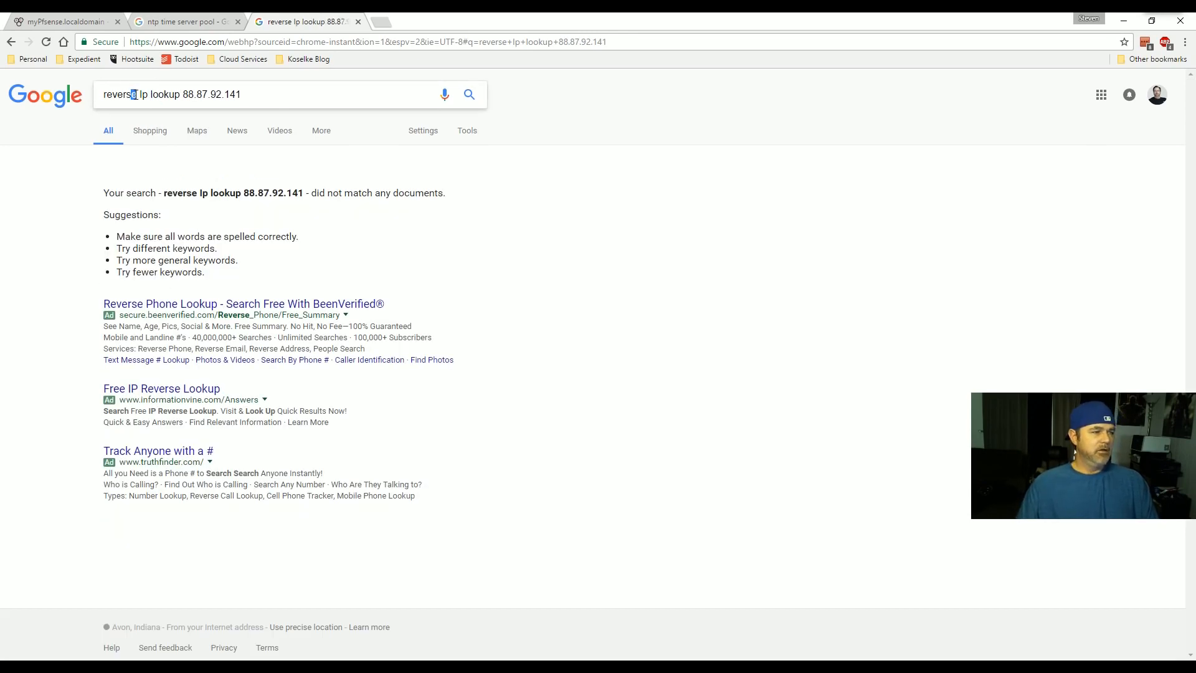
pyautogui.press('BackSpace')
pyautogui.press('Delete')
pyautogui.press('Delete')
pyautogui.press('Delete')
pyautogui.press('Delete')
pyautogui.press('Delete')
pyautogui.press('Delete')
pyautogui.press('Return')
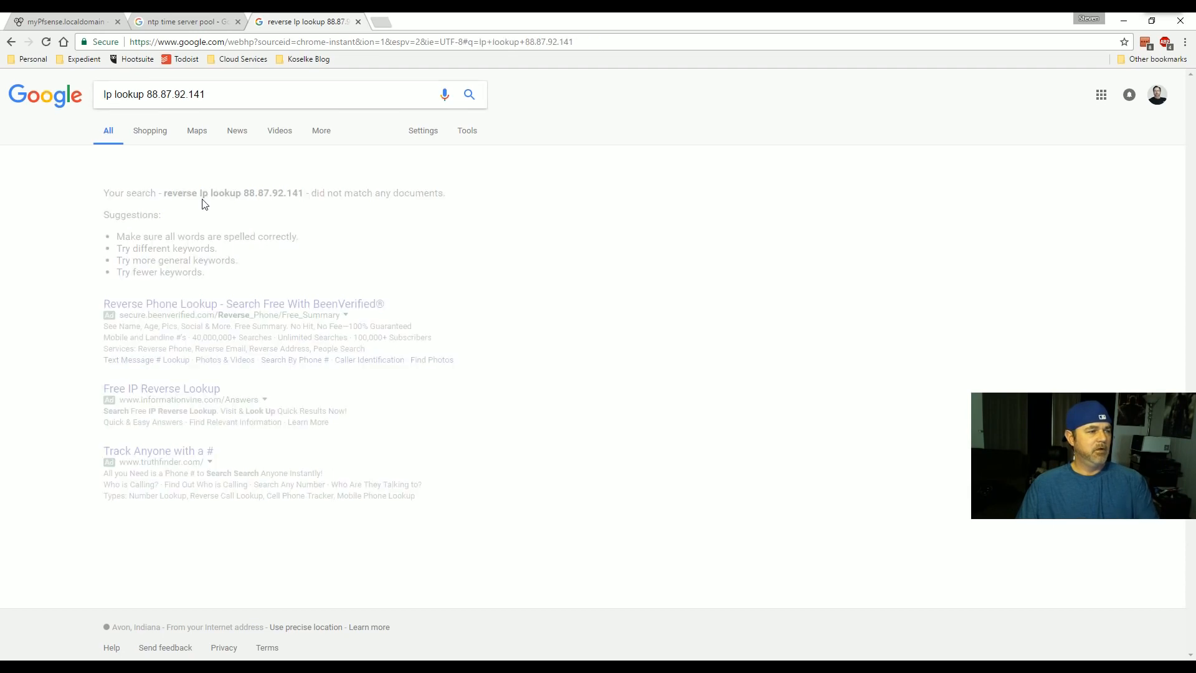
pyautogui.click(324, 187)
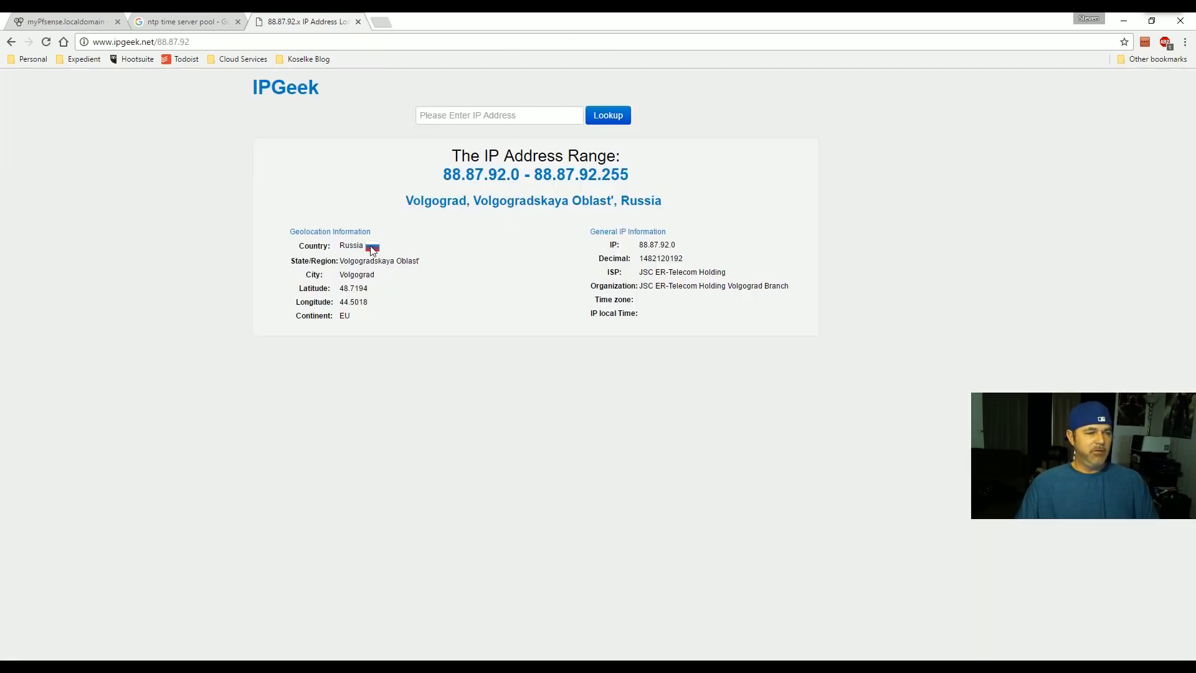
pyautogui.click(67, 17)
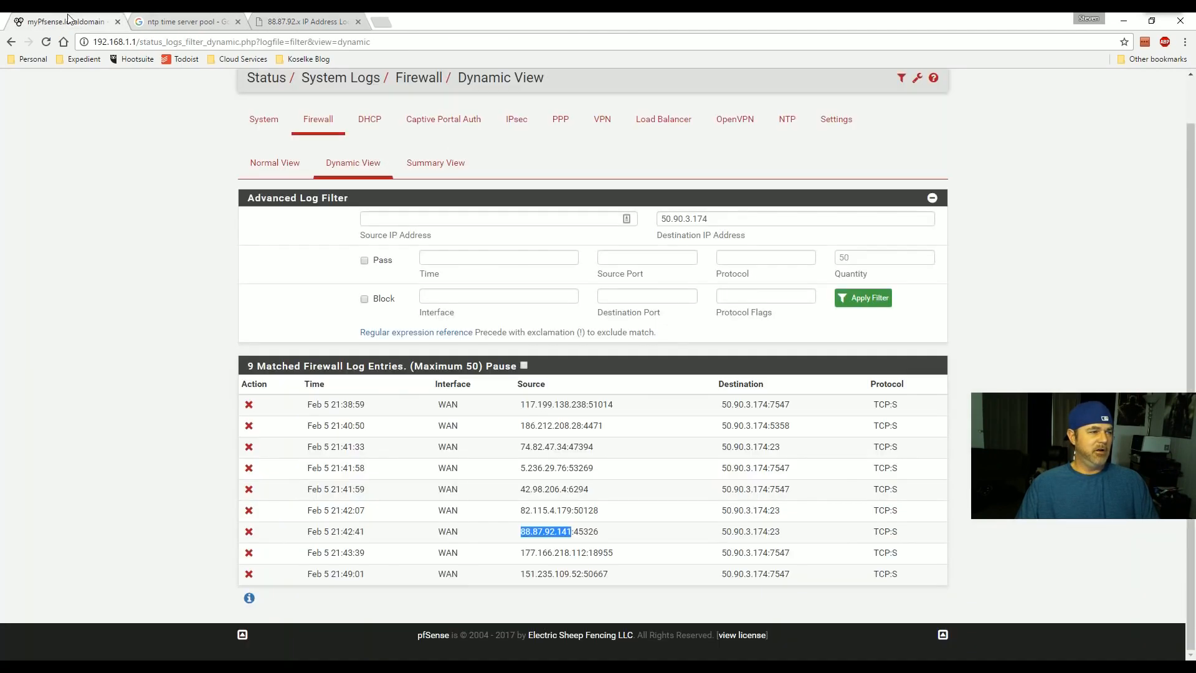
# - Highlight destination ports 23 and 7547 in the log and begin a 'what port' search
pyautogui.moveTo(525, 531); pyautogui.dragTo(588, 531)
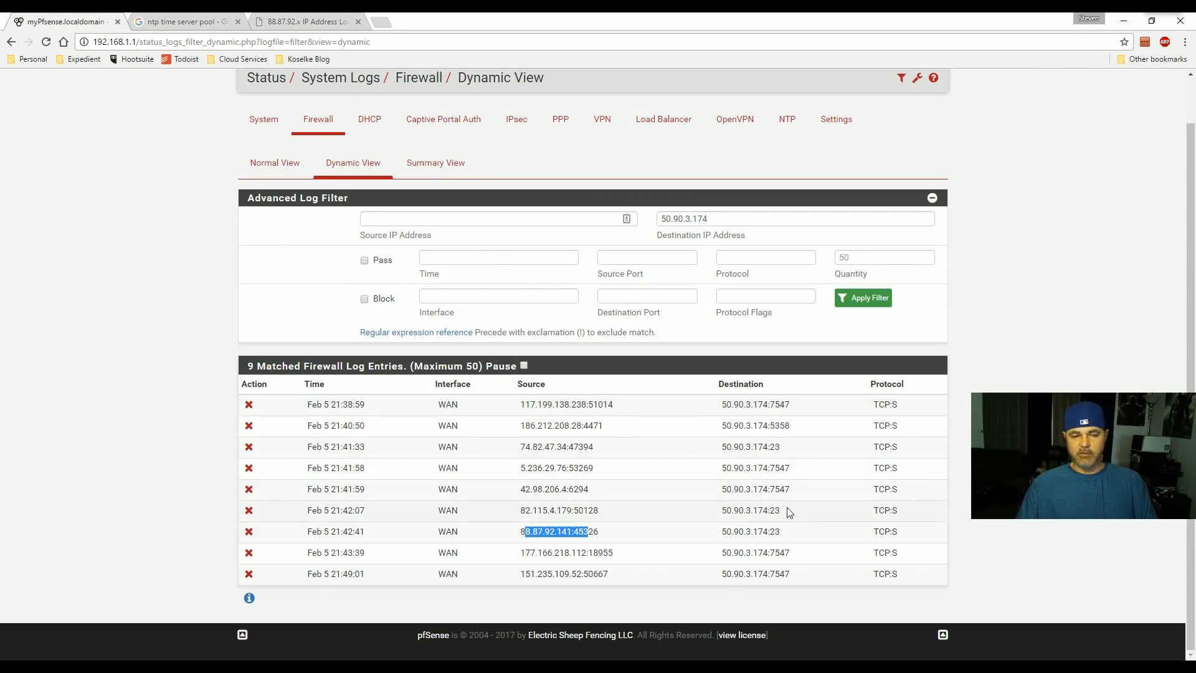
pyautogui.moveTo(782, 513); pyautogui.dragTo(758, 513)
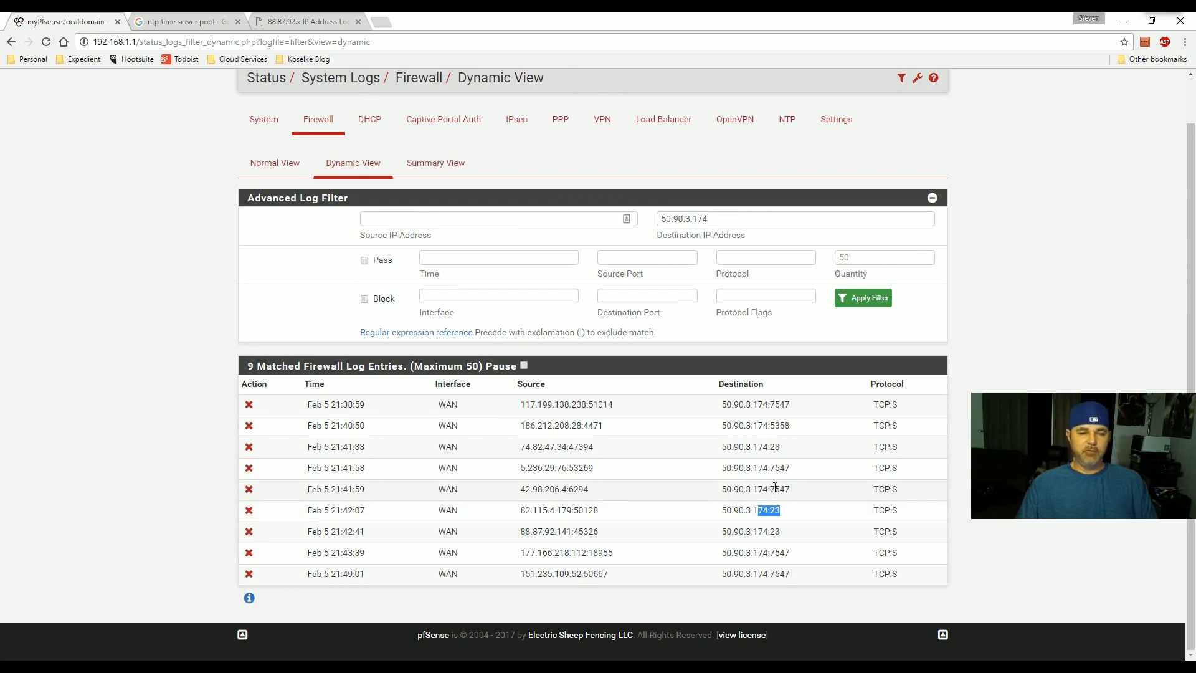
pyautogui.doubleClick(777, 489)
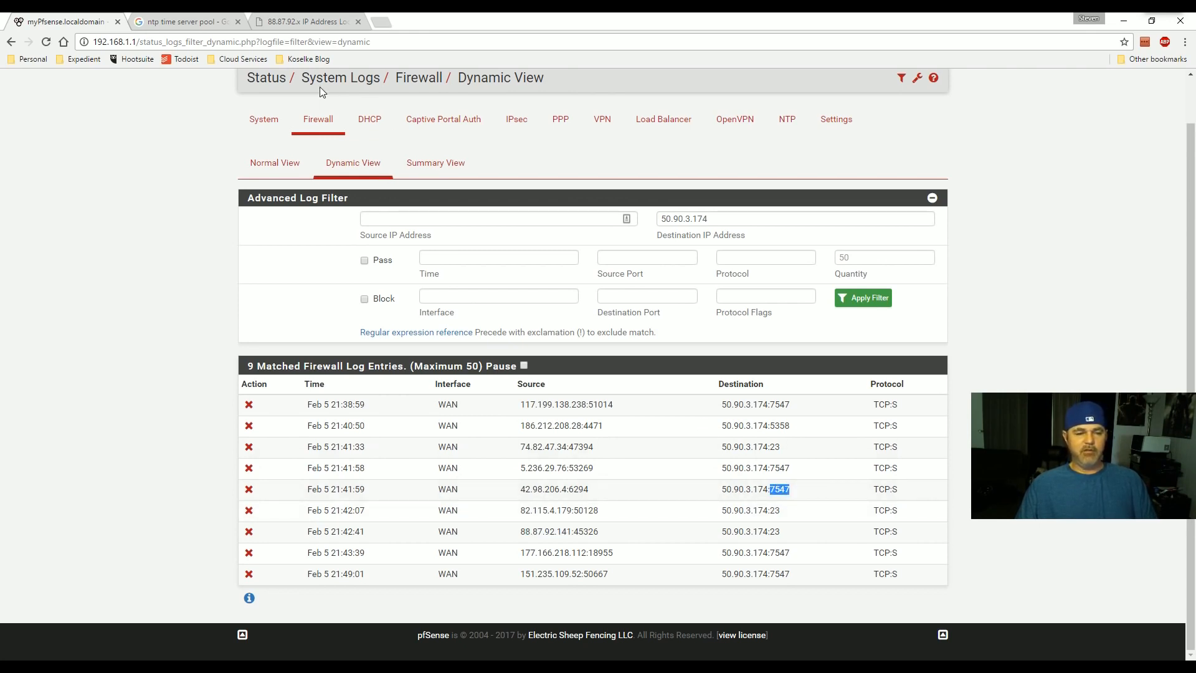
pyautogui.click(310, 47)
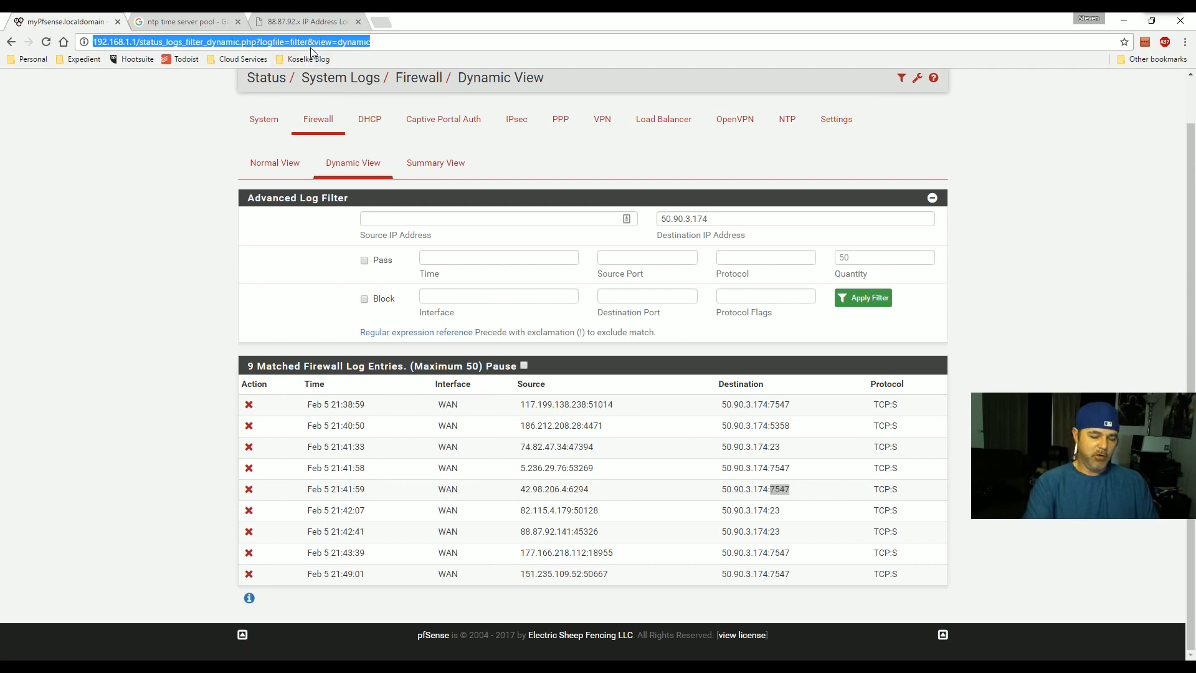
pyautogui.write('what port')
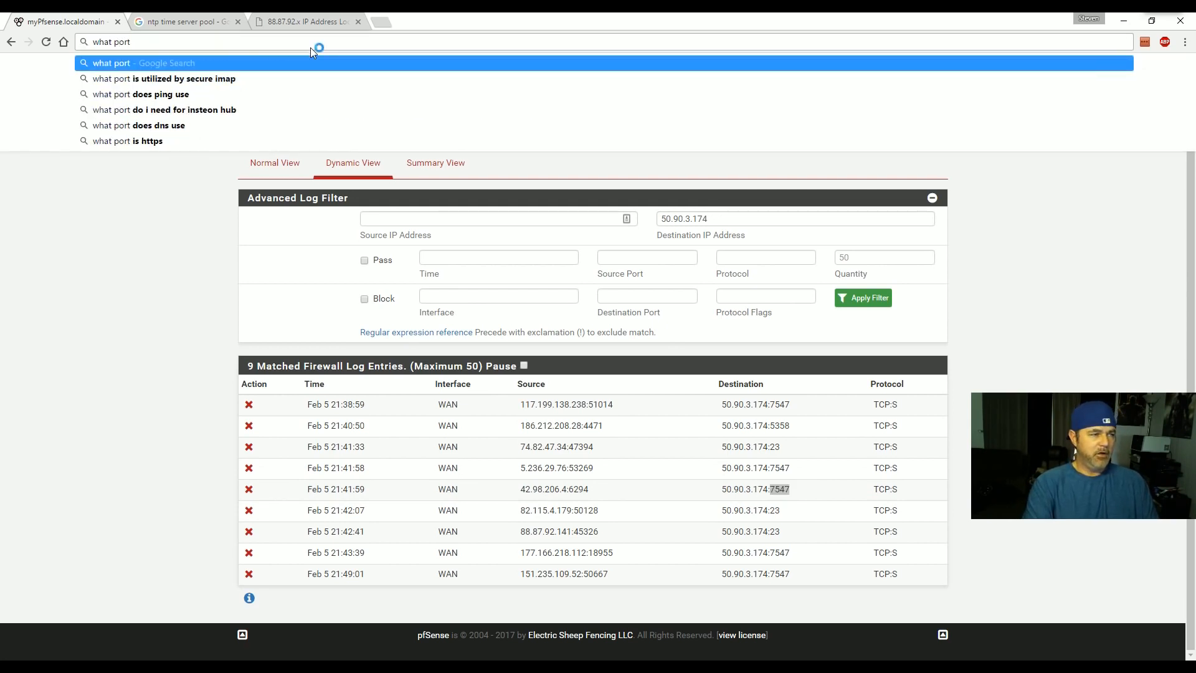
# - Search Google for 'what port is 7547' and note it is the CWMP management port
pyautogui.click(288, 23)
pyautogui.click(280, 39)
pyautogui.write('what port is 7547')
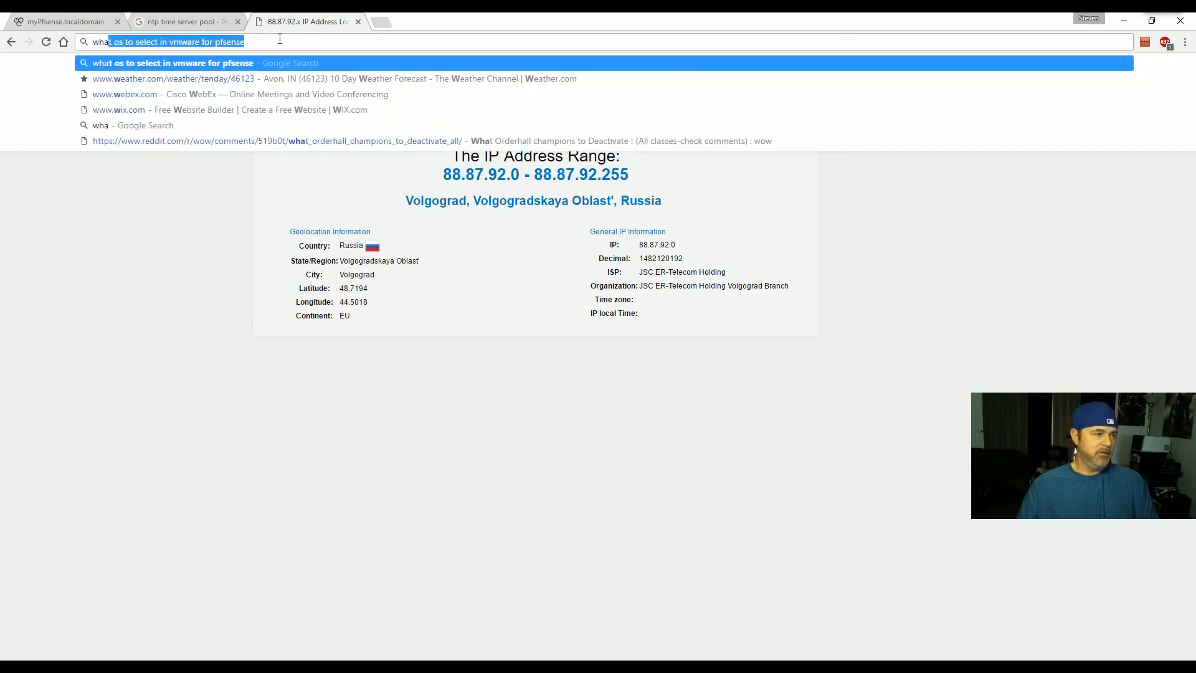
pyautogui.press('Return')
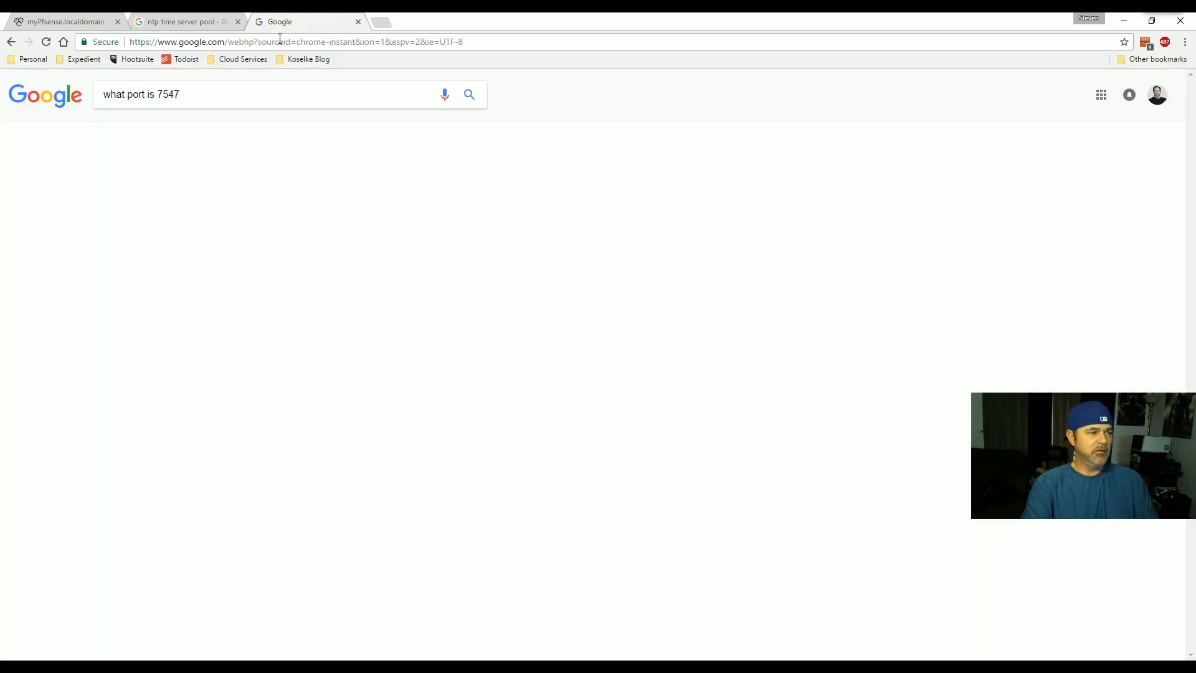
pyautogui.moveTo(162, 194); pyautogui.dragTo(372, 210)
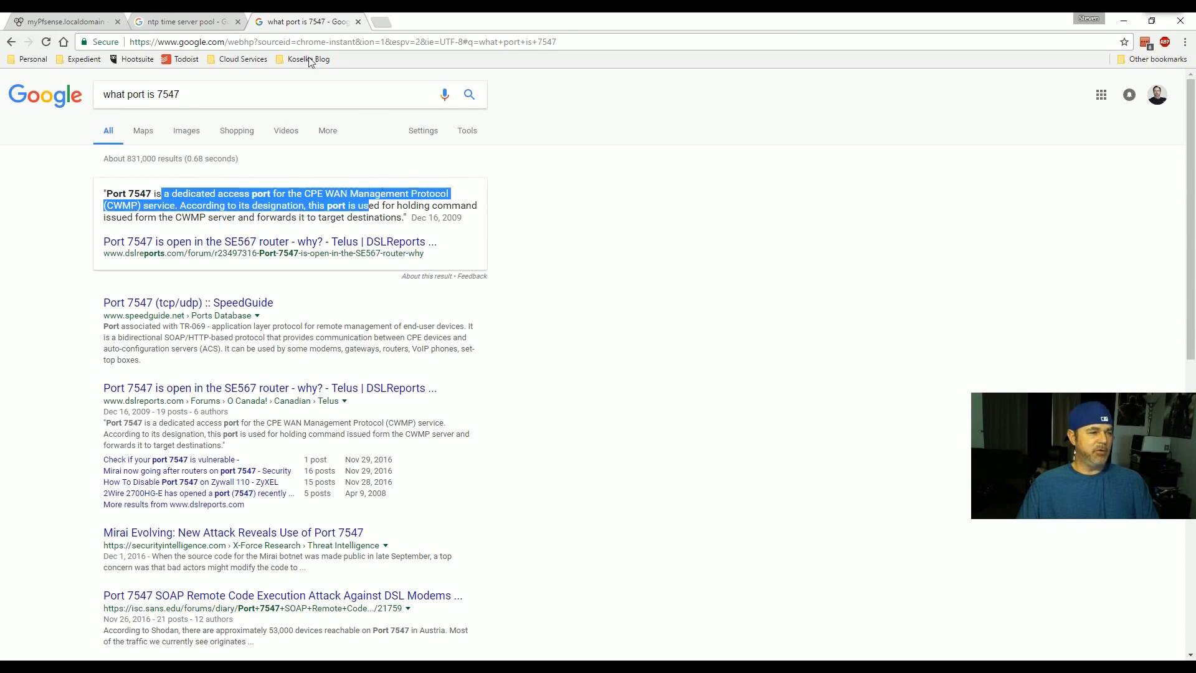
pyautogui.click(74, 21)
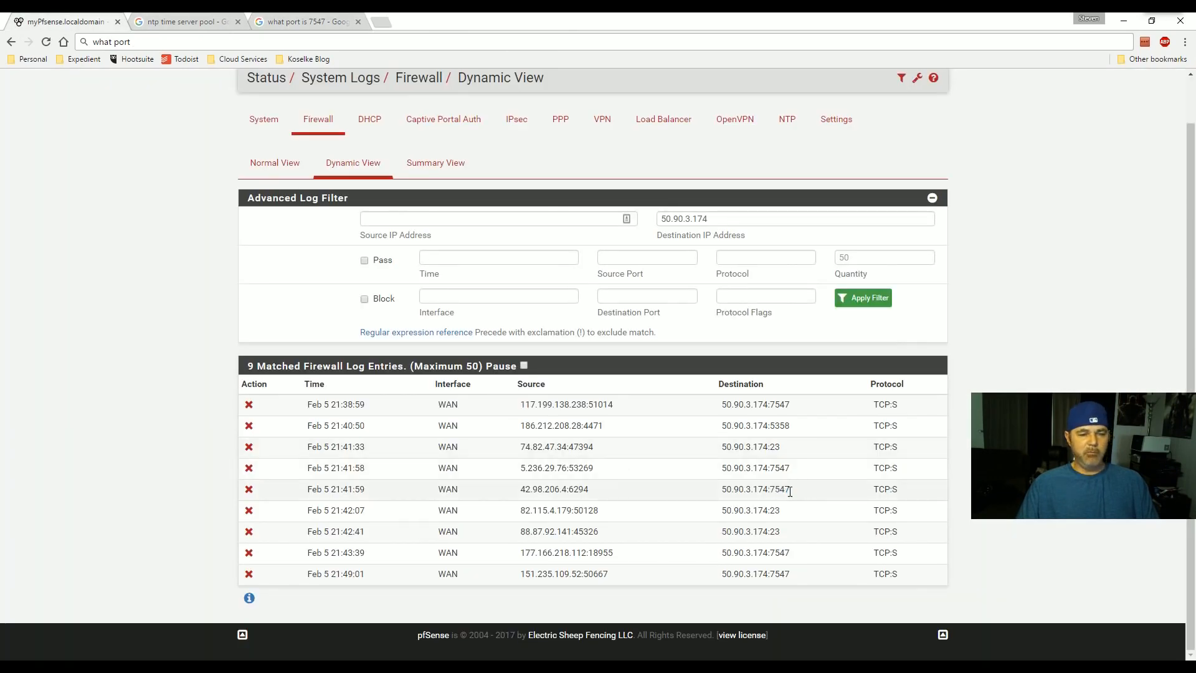
# - Reapply the destination filter so 11 blocked entries to 50.90.3.174 appear, newest at 21:50:07
pyautogui.scroll(1, 208, 177)
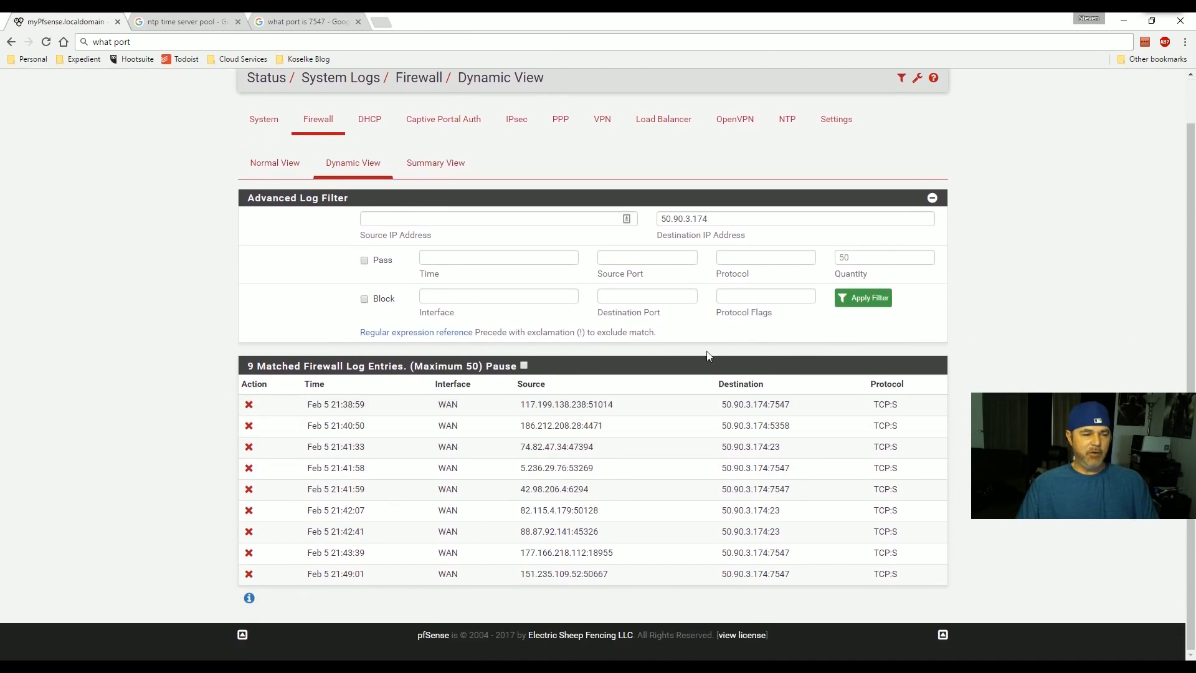
pyautogui.click(863, 298)
pyautogui.scroll(-1, 580, 397)
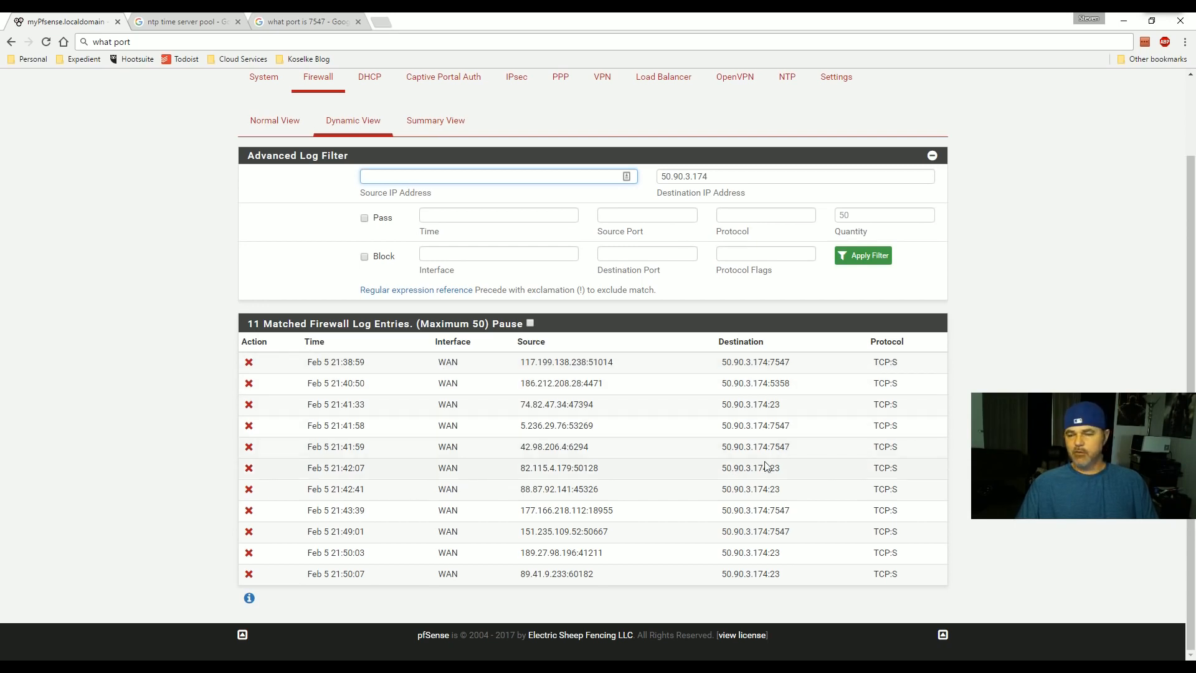
pyautogui.moveTo(721, 447); pyautogui.dragTo(763, 447)
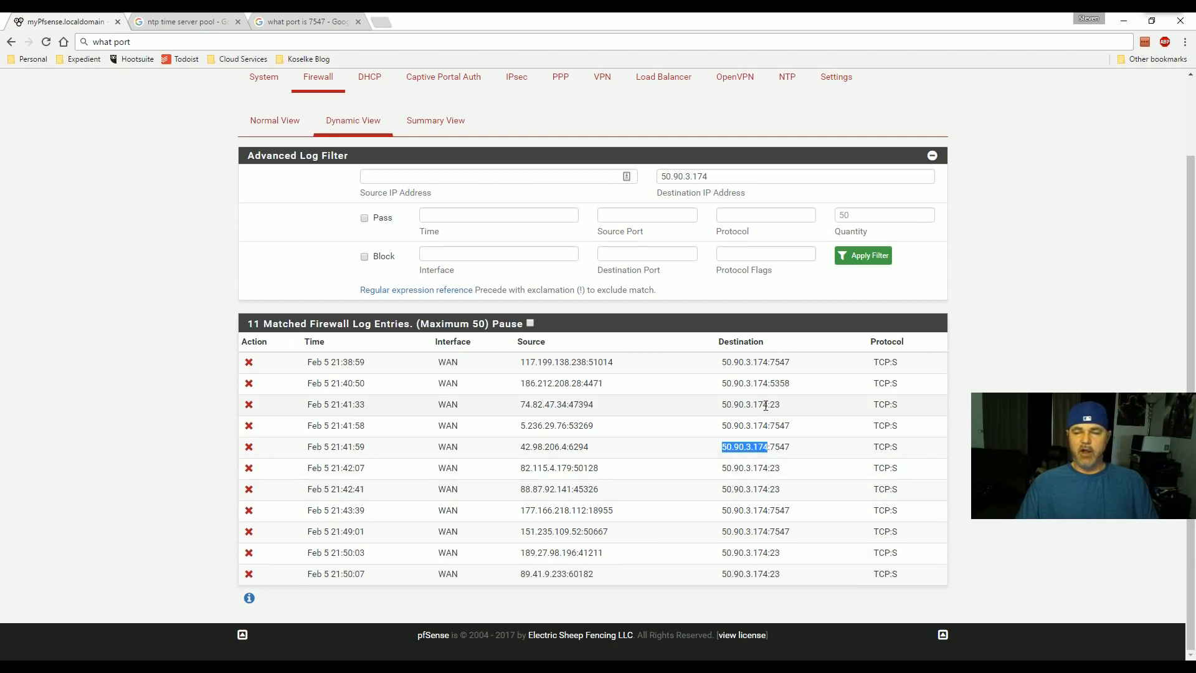
pyautogui.scroll(2, 766, 406)
pyautogui.scroll(-2, 729, 484)
pyautogui.scroll(2, 732, 249)
pyautogui.scroll(-2, 731, 249)
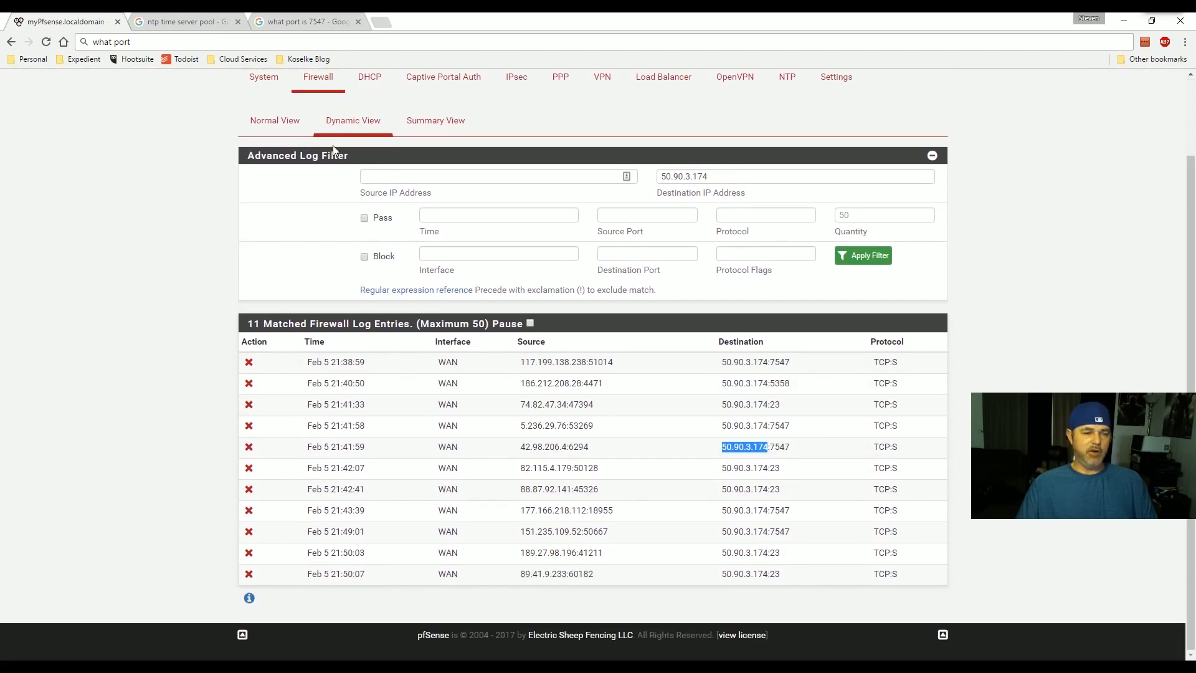
pyautogui.scroll(2, 334, 150)
pyautogui.click(468, 83)
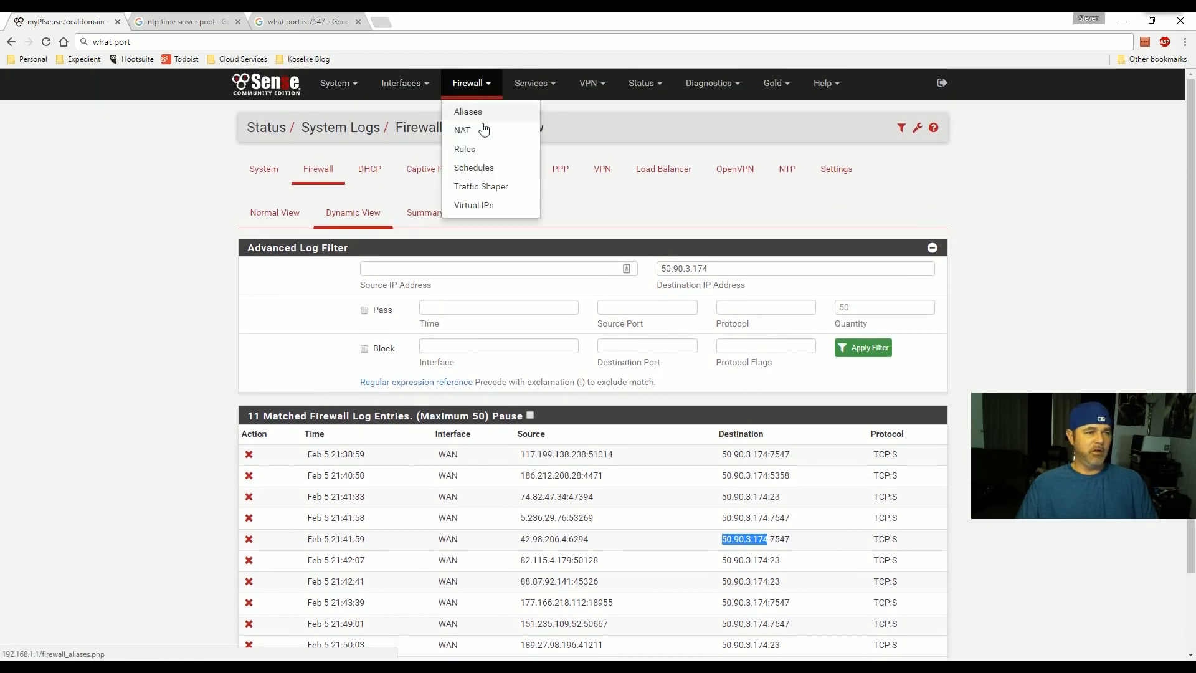
# - Review the WAN rule list, then the LAN rule list
pyautogui.click(467, 149)
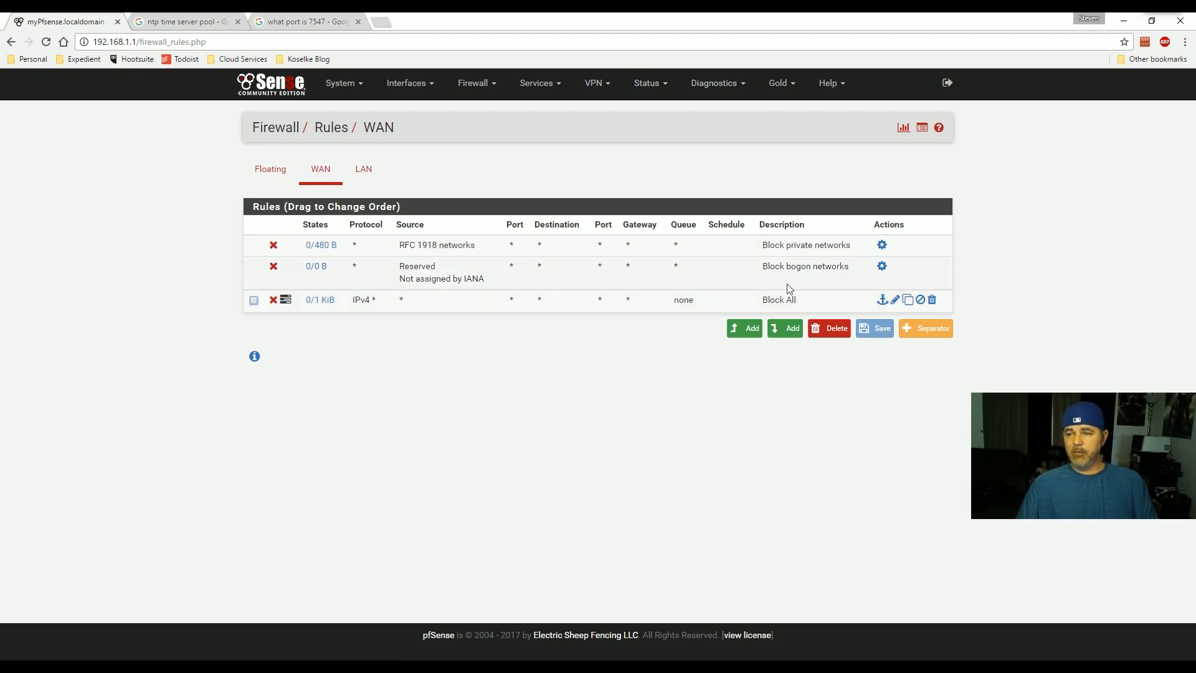
pyautogui.moveTo(320, 300)
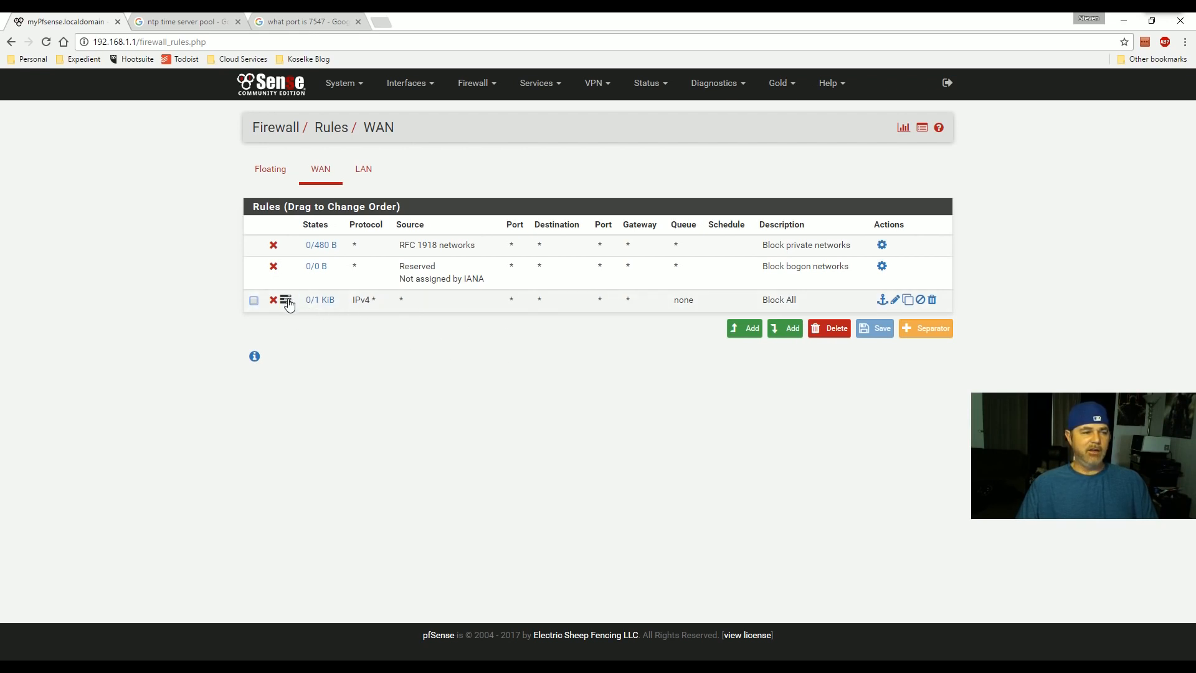
pyautogui.click(365, 176)
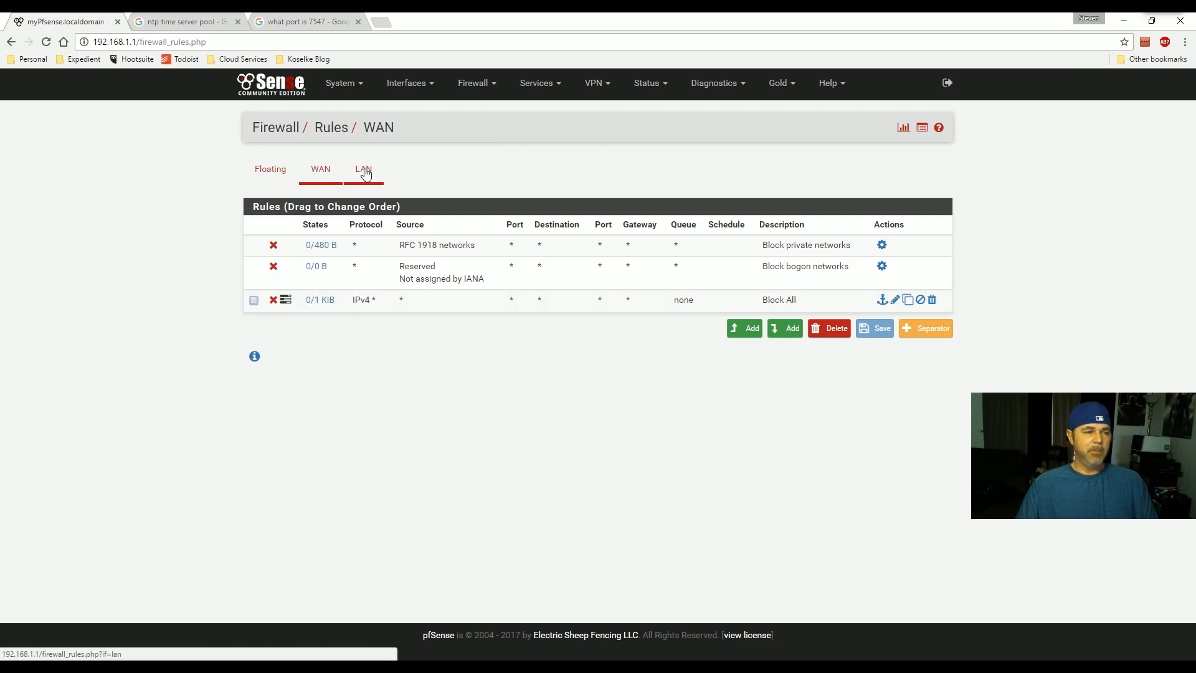
pyautogui.moveTo(324, 250)
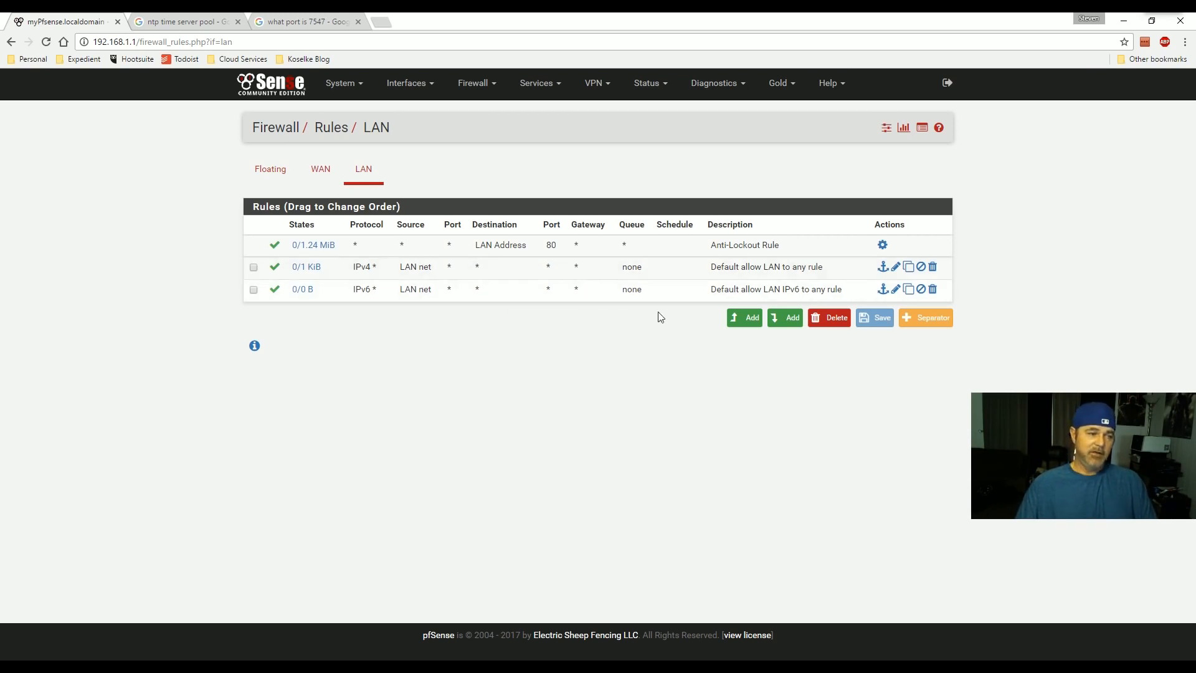
# - Start a new rule at the end of the LAN list, leaving the action as Pass
pyautogui.click(791, 317)
pyautogui.click(407, 188)
pyautogui.click(408, 188)
pyautogui.click(396, 192)
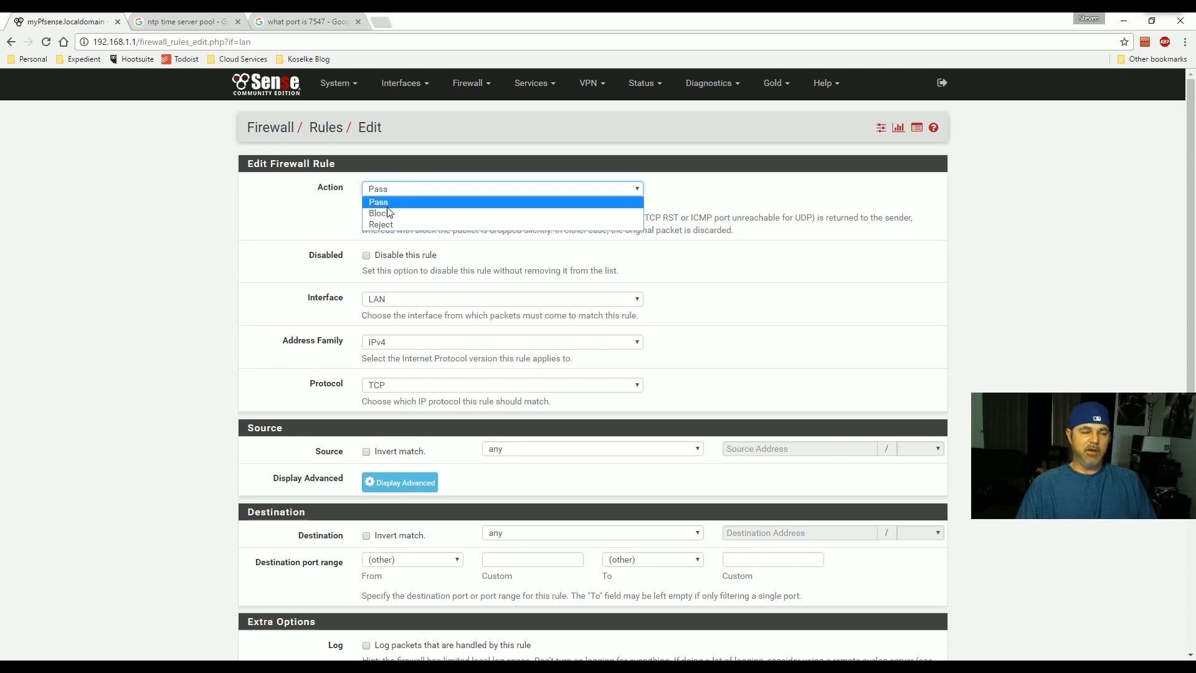
# - Save a LAN Pass rule for IPv4 with protocol any, described as 'Allow All'
pyautogui.click(377, 203)
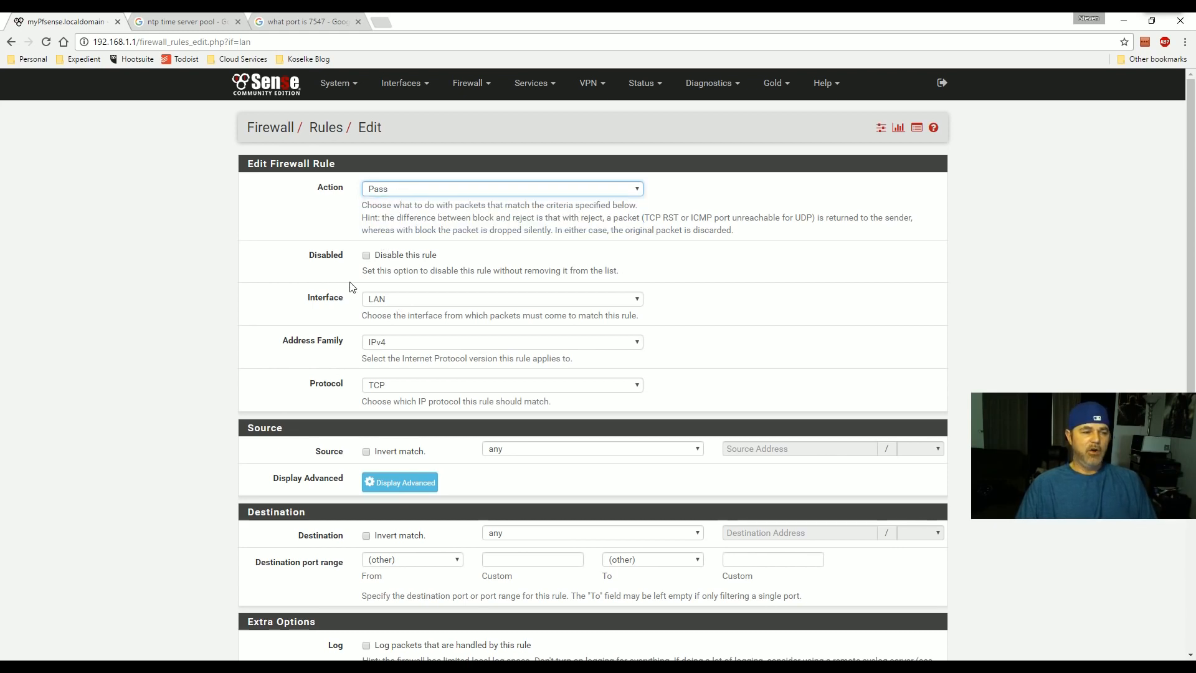
pyautogui.scroll(-1, 383, 298)
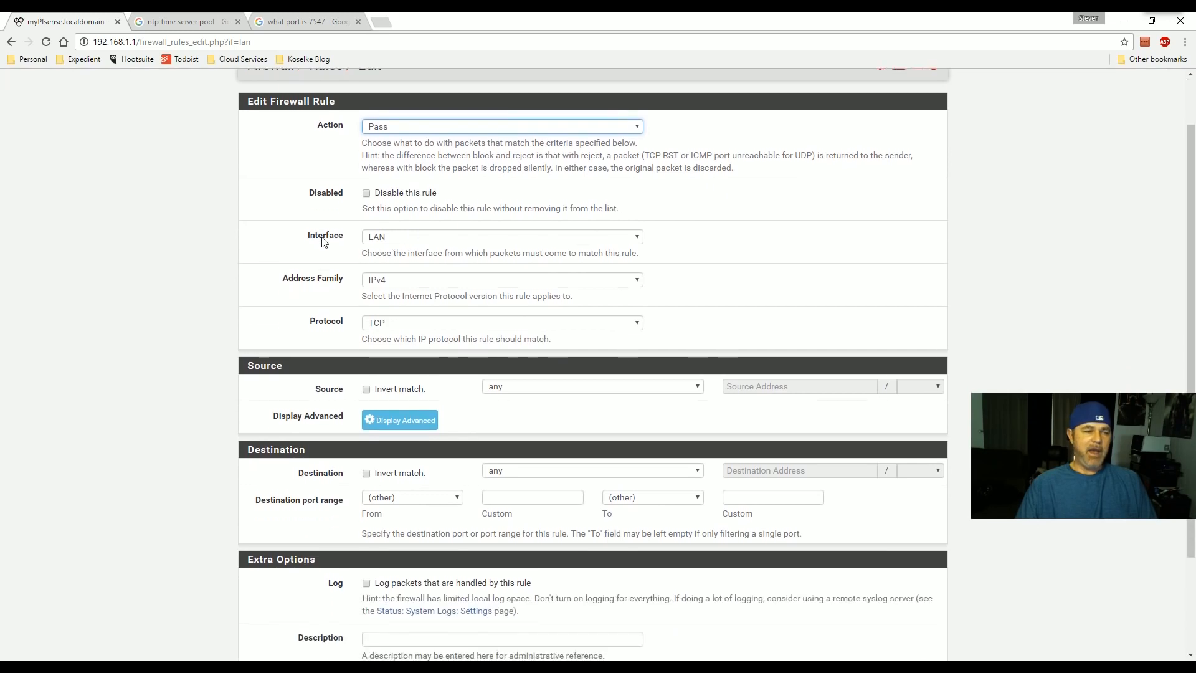
pyautogui.click(390, 283)
pyautogui.click(390, 286)
pyautogui.click(387, 324)
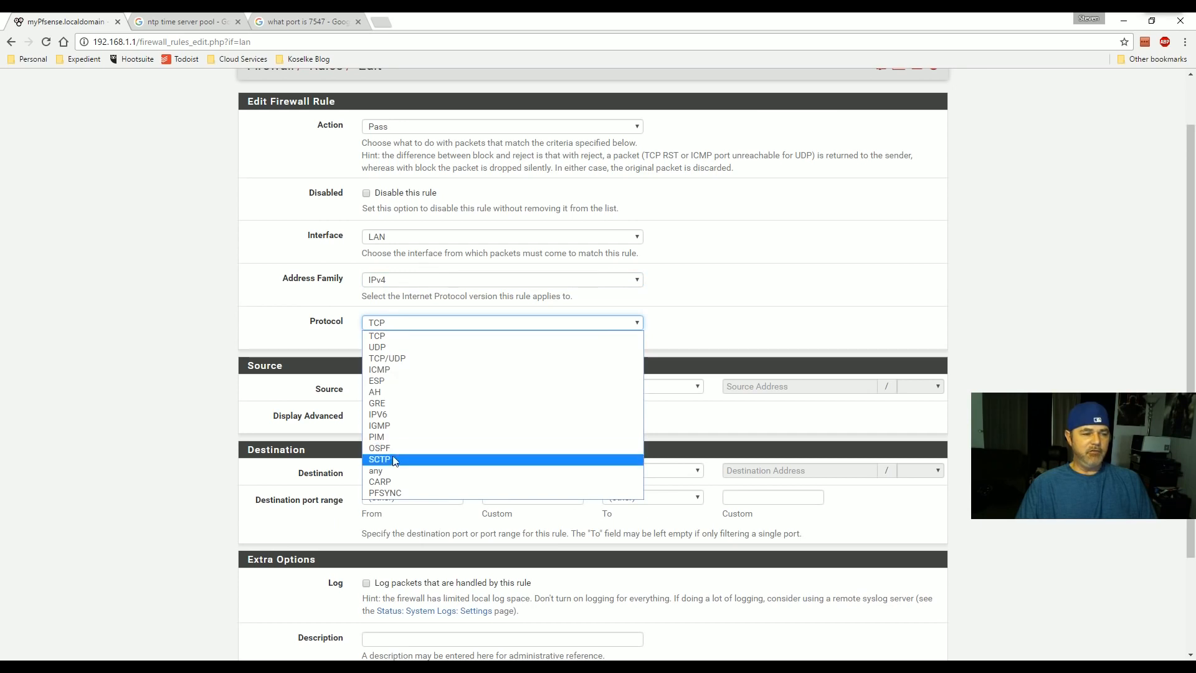
pyautogui.click(388, 471)
pyautogui.scroll(-1, 506, 365)
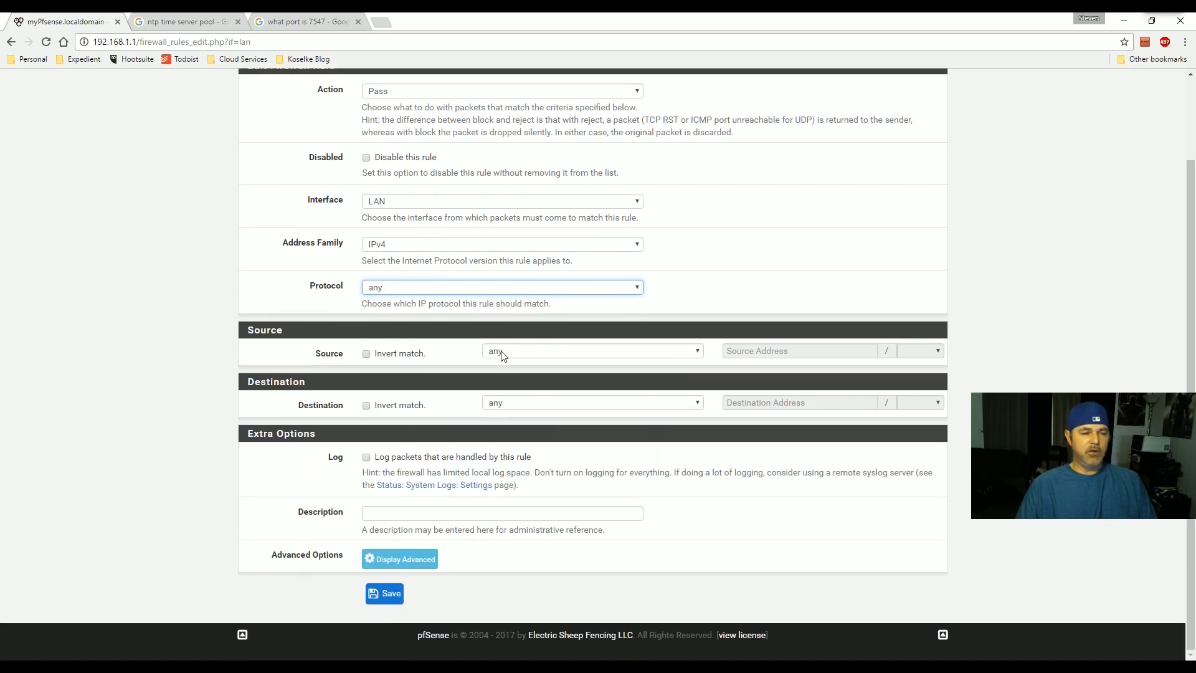
pyautogui.click(399, 514)
pyautogui.write('Allow All')
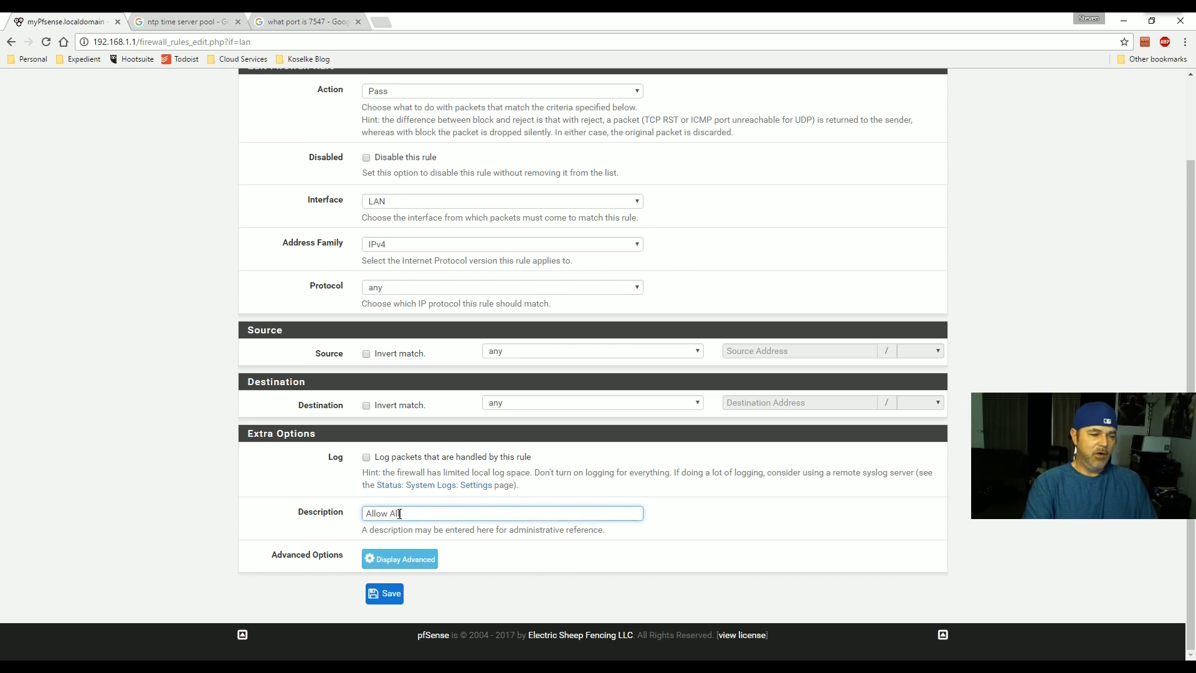
pyautogui.click(386, 595)
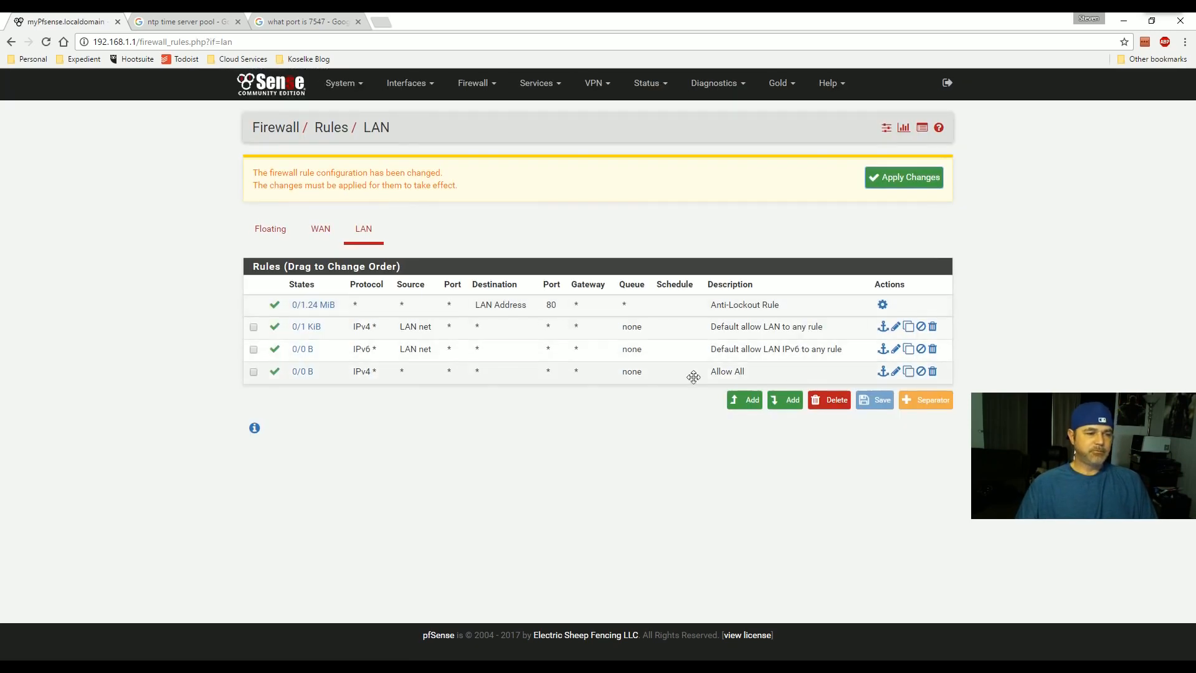
# - Turn on packet logging for the Allow All rule and apply the changes
pyautogui.click(895, 372)
pyautogui.scroll(-3, 876, 374)
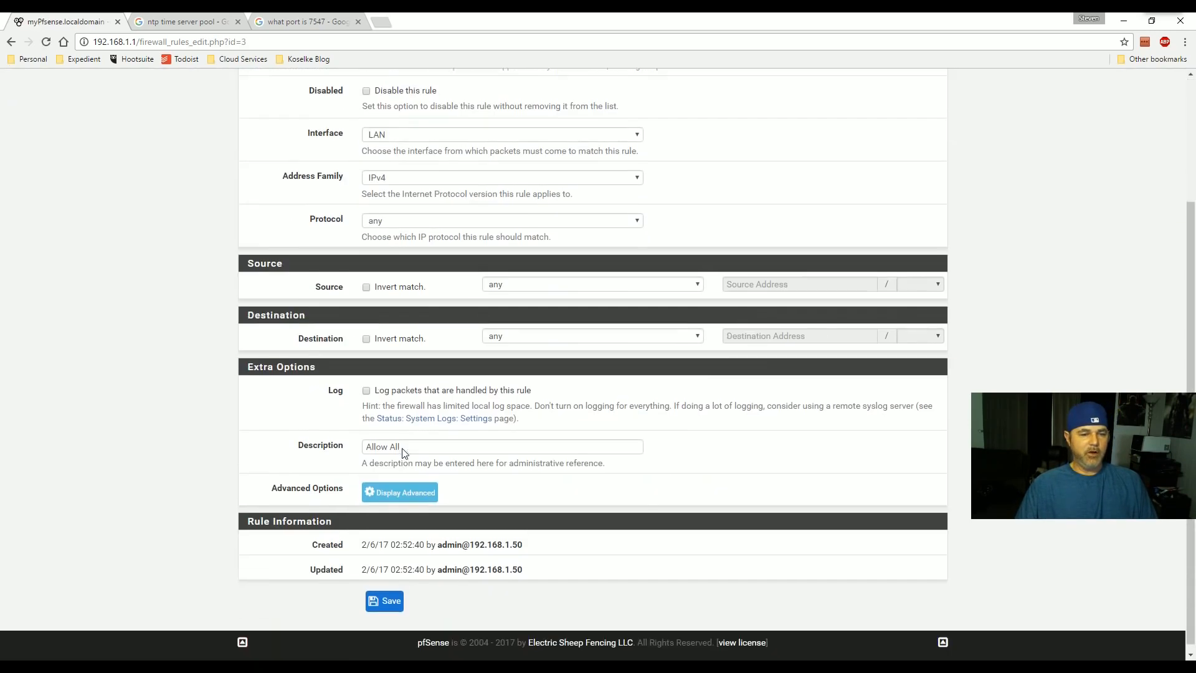
pyautogui.click(366, 383)
pyautogui.click(384, 593)
pyautogui.click(903, 176)
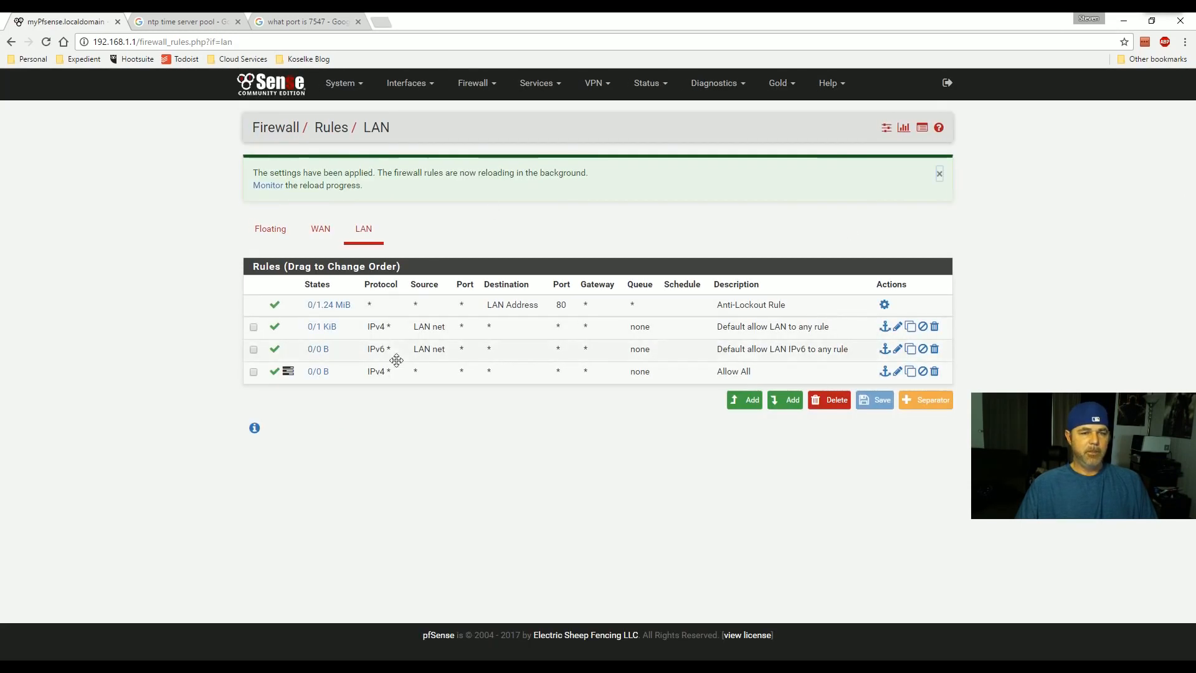
# - Go to Status > System Logs > Firewall and choose the Dynamic View
pyautogui.moveTo(319, 374)
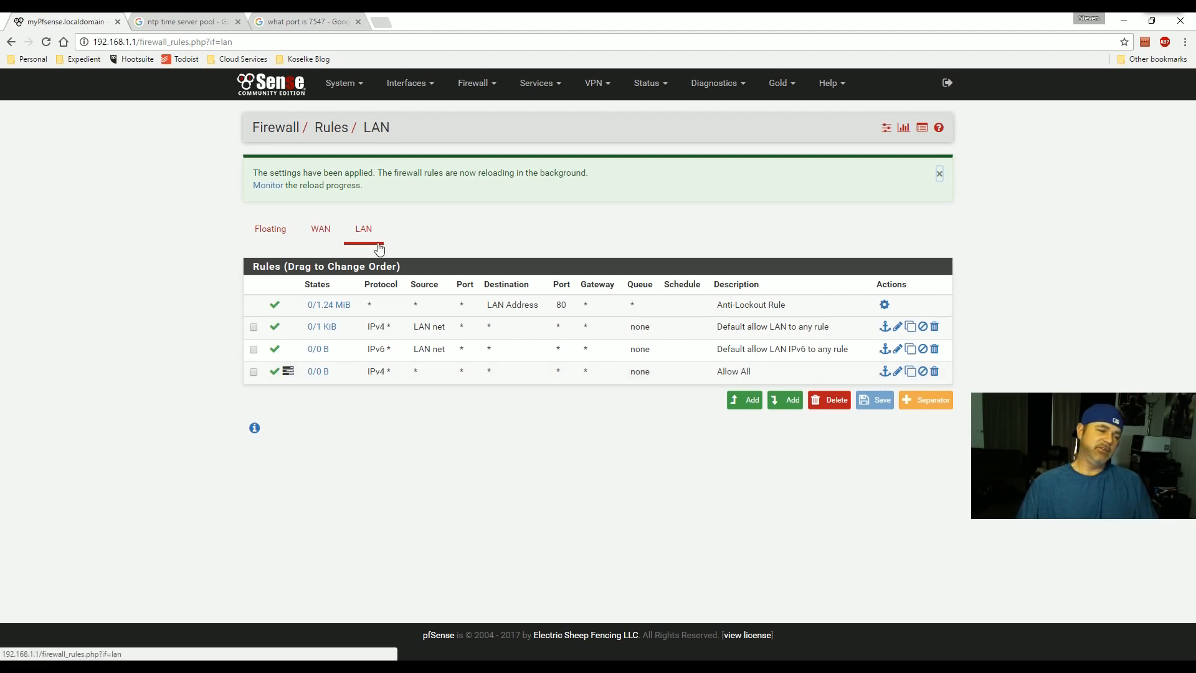
pyautogui.click(662, 87)
pyautogui.click(662, 410)
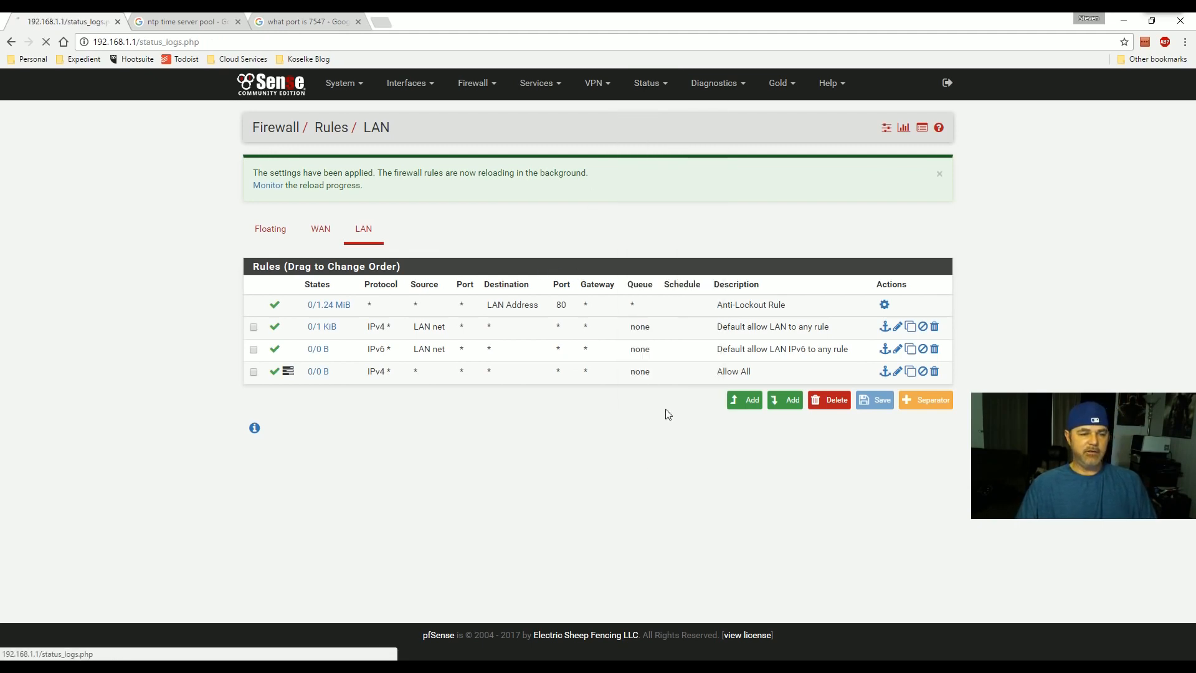
pyautogui.click(316, 170)
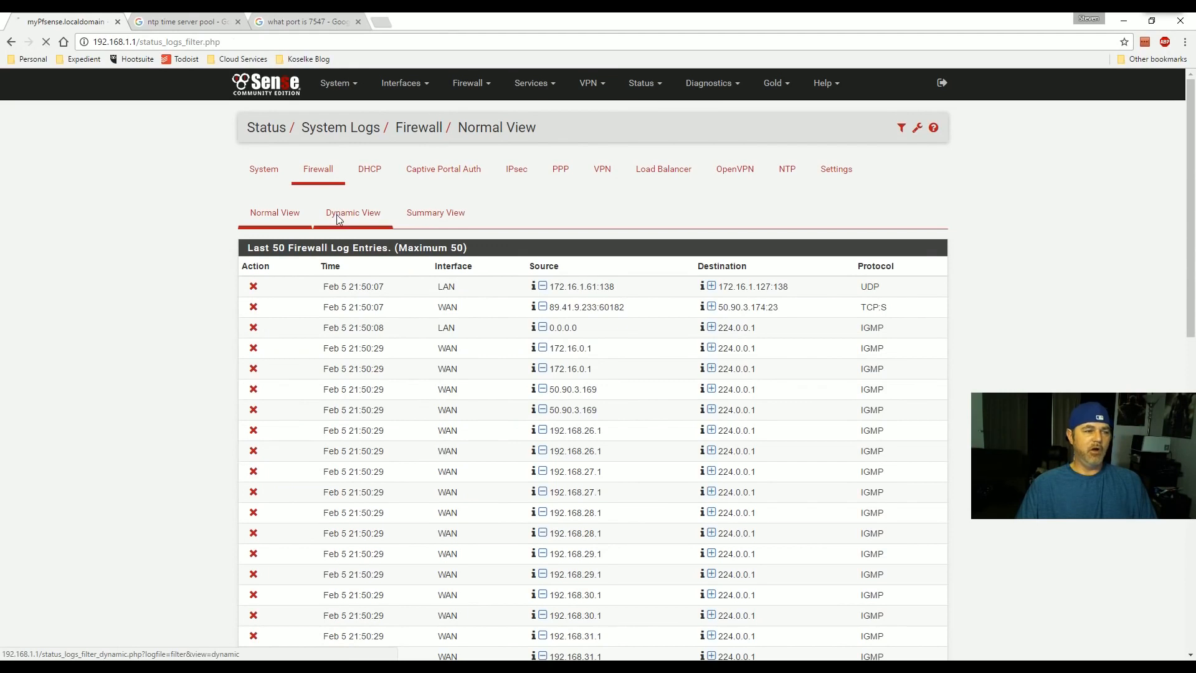
pyautogui.click(337, 214)
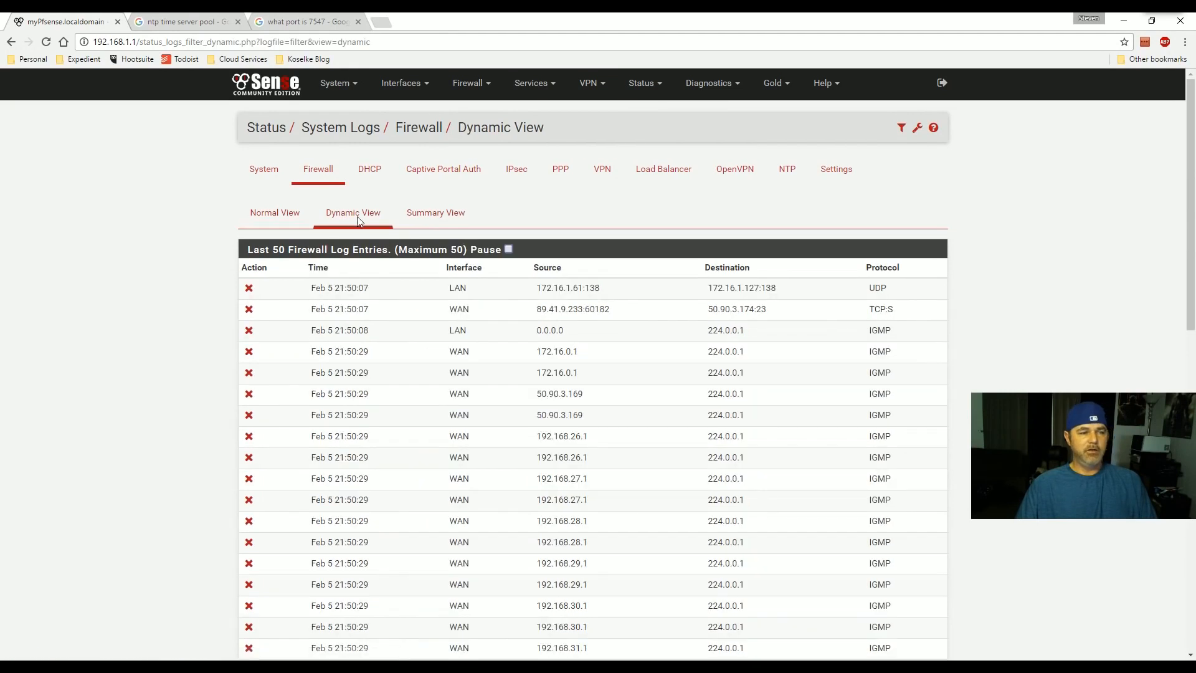
# - Filter the log by source IP 192.168.1.10, which matches nothing, then begin retyping the address
pyautogui.click(901, 128)
pyautogui.click(678, 272)
pyautogui.click(536, 273)
pyautogui.write('192.168.1.10')
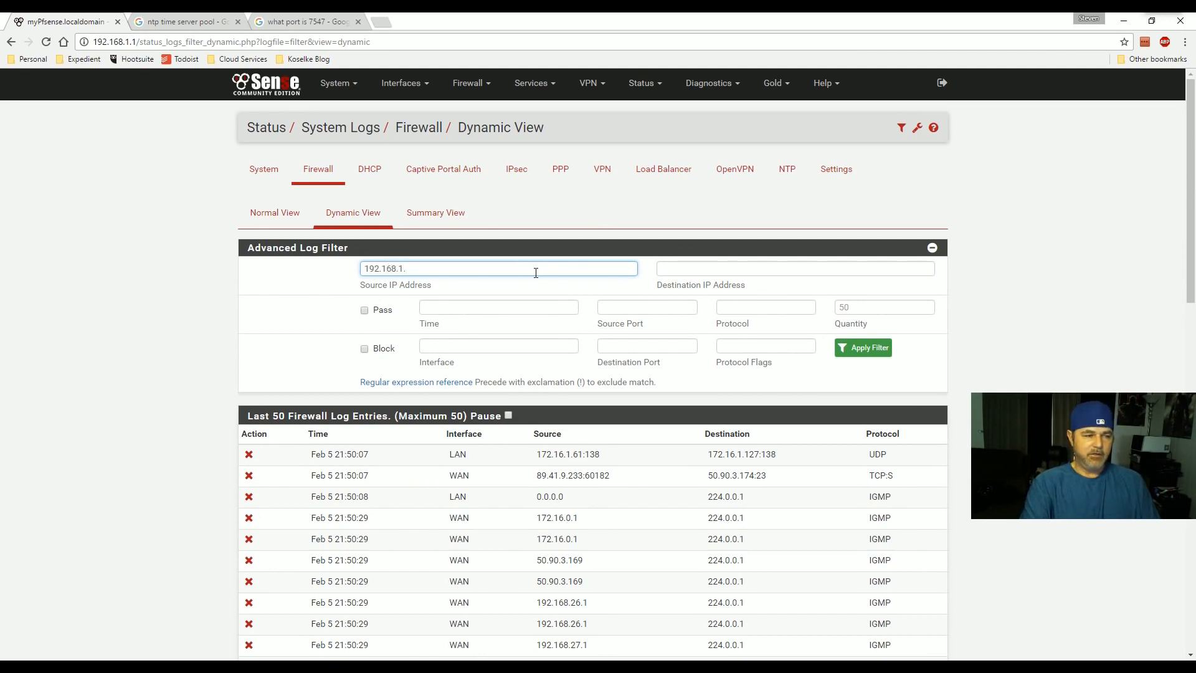
pyautogui.click(860, 347)
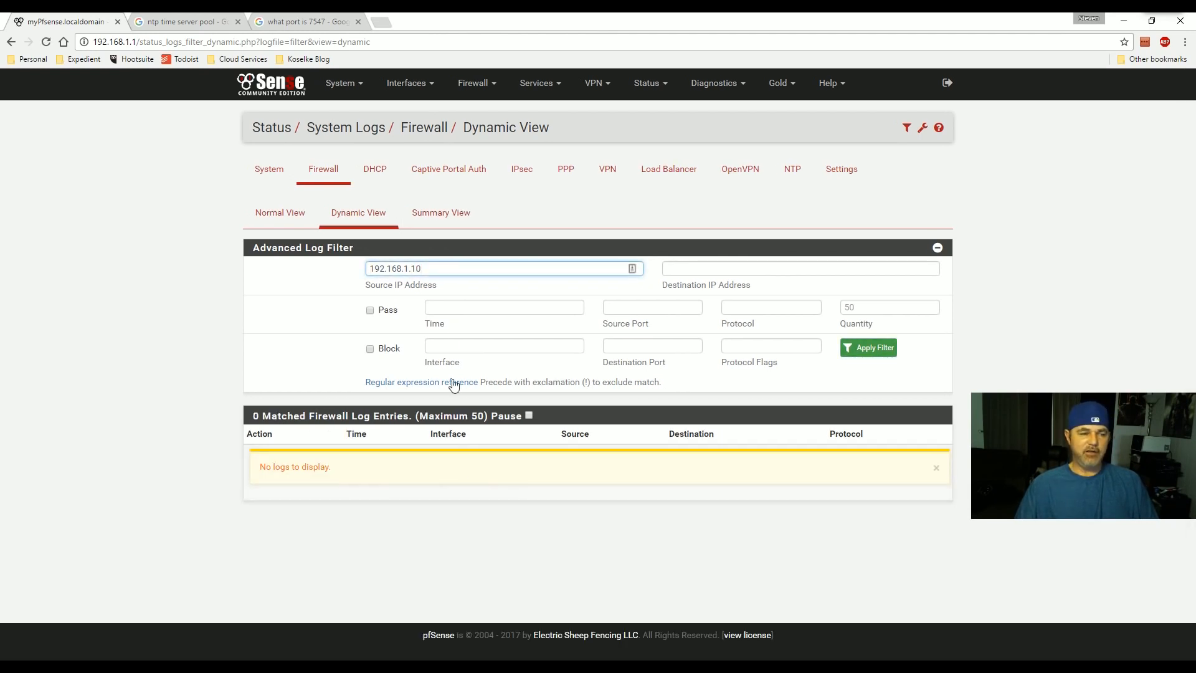
pyautogui.press('BackSpace')
pyautogui.press('BackSpace')
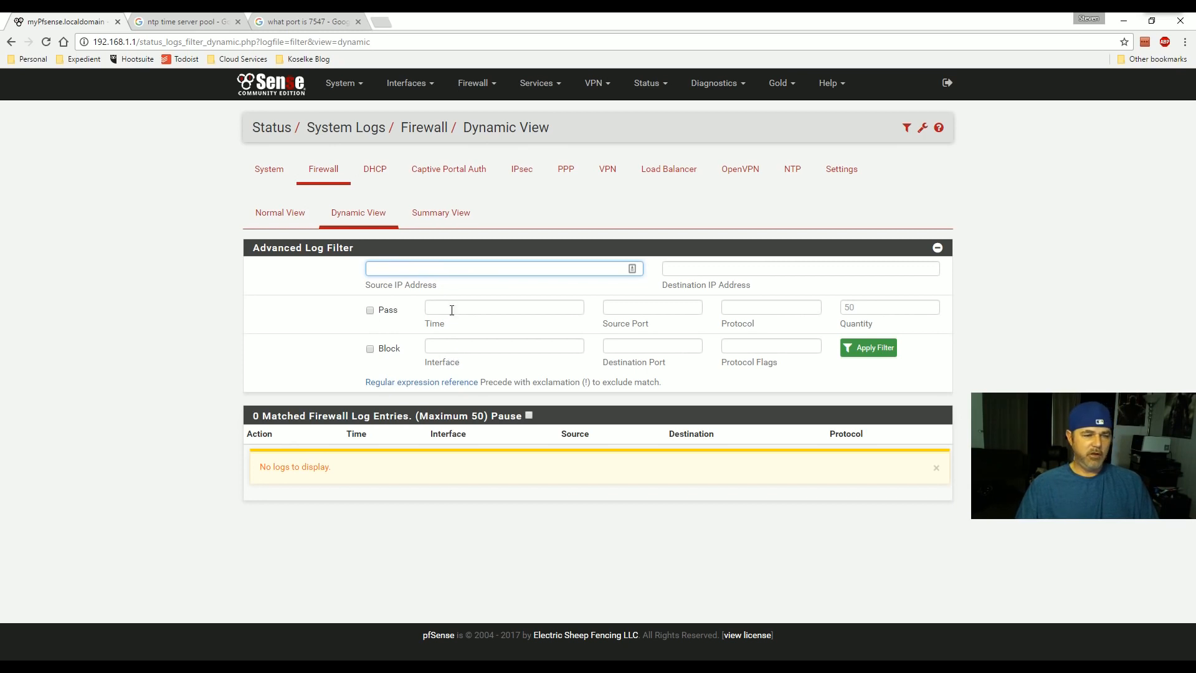
pyautogui.write('192.168.1.0')
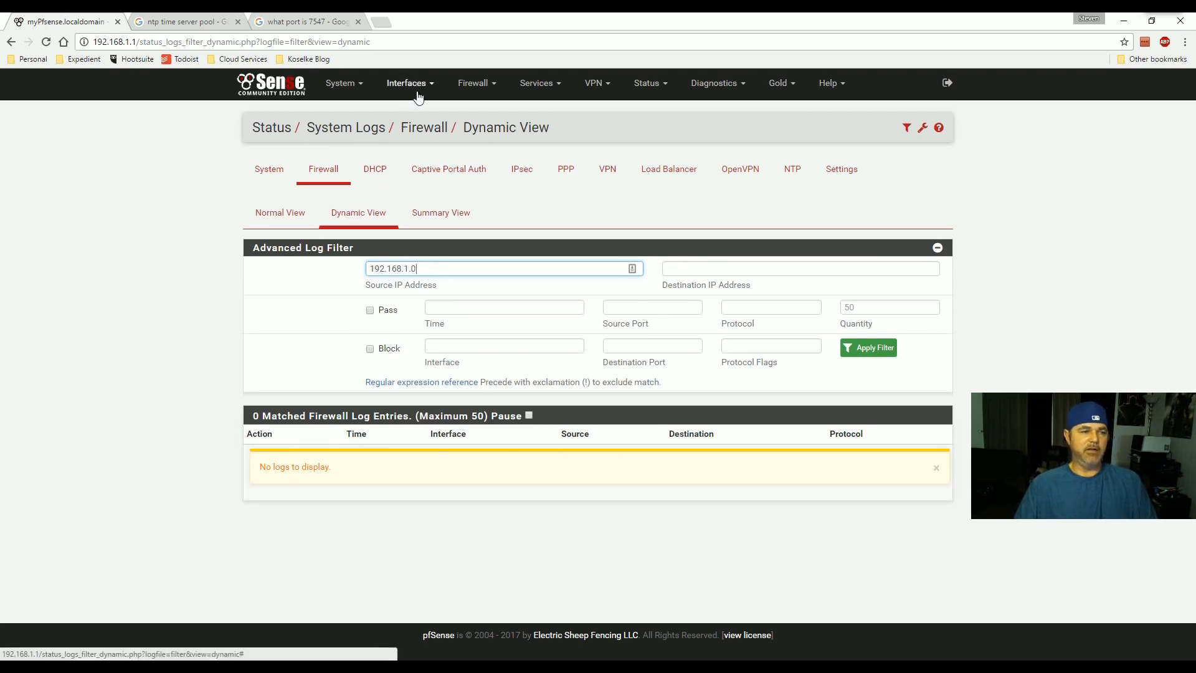
pyautogui.click(489, 87)
pyautogui.click(487, 153)
pyautogui.moveTo(325, 310)
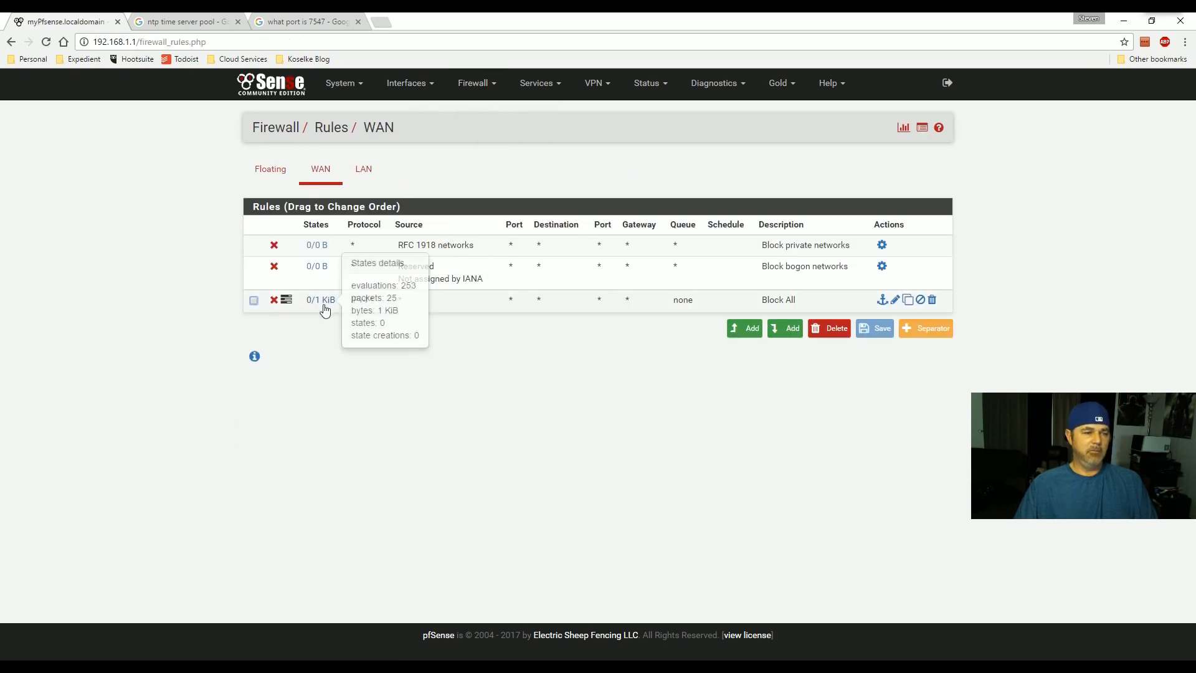
pyautogui.click(363, 170)
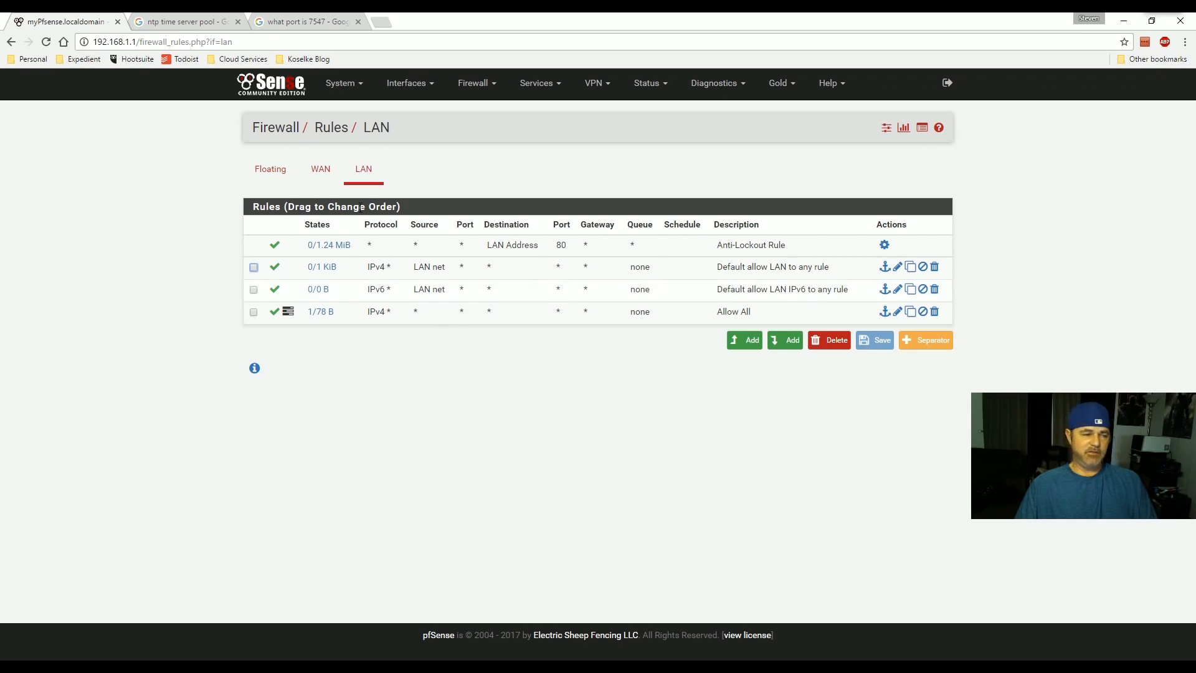
pyautogui.click(321, 170)
pyautogui.click(364, 171)
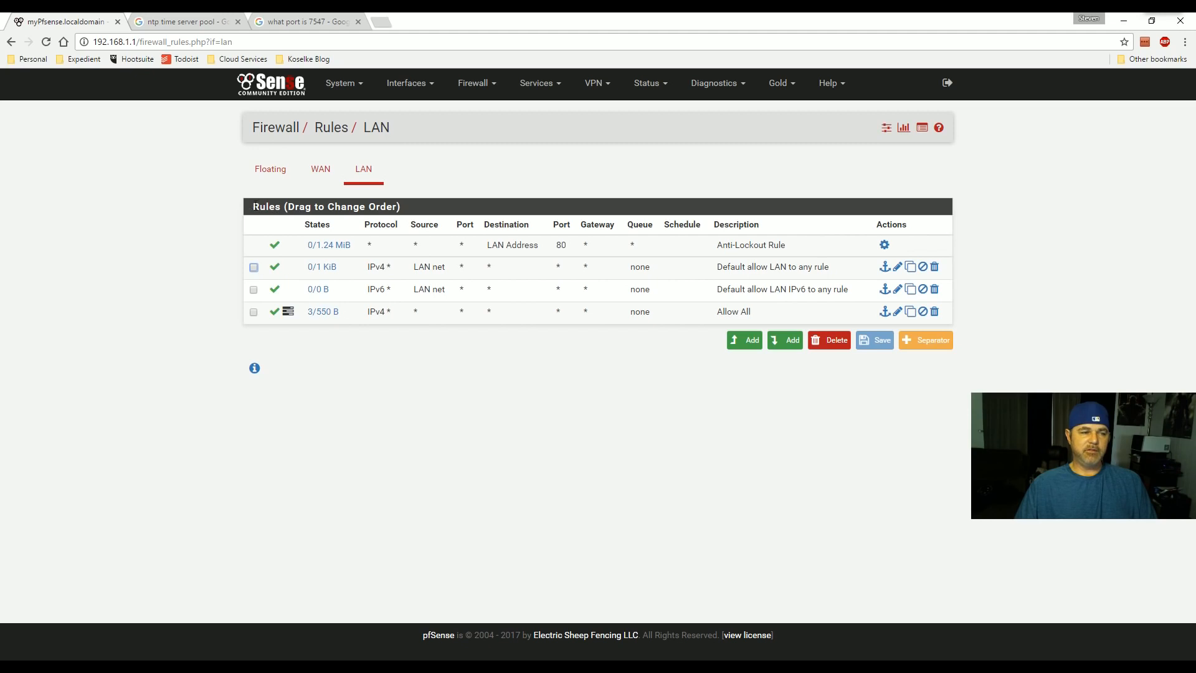
pyautogui.moveTo(329, 245)
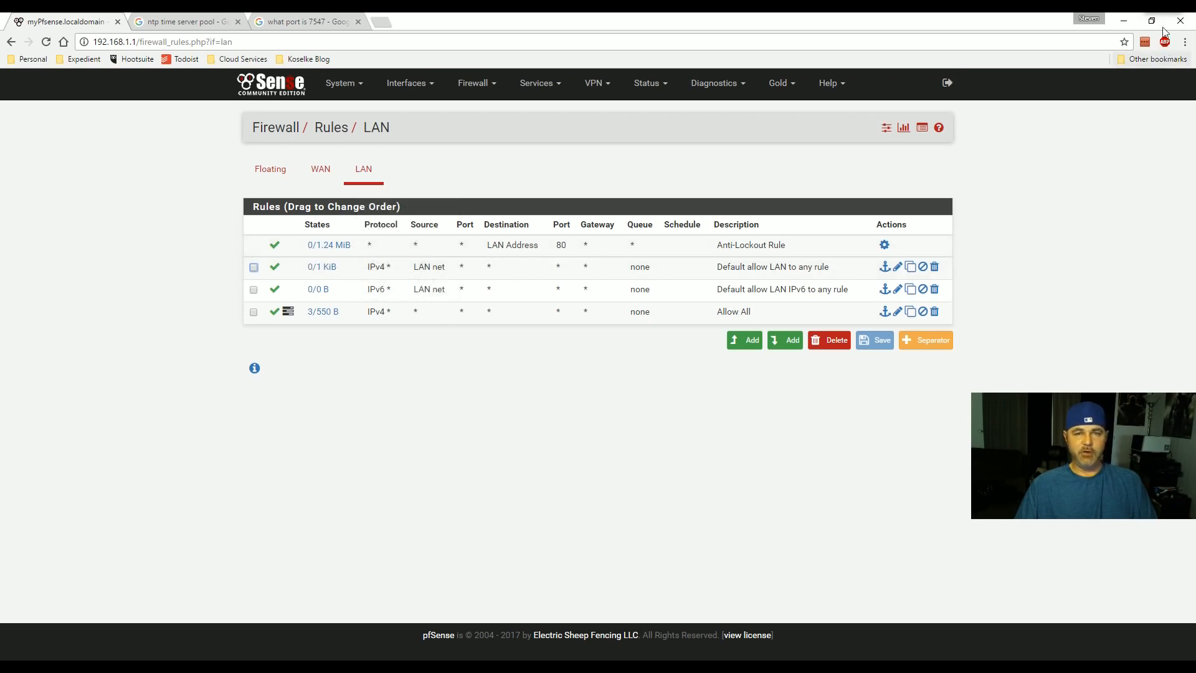
# - Show the WAN firewall rules, with Block All below the default private and bogon blocks
pyautogui.moveTo(1157, 14)
pyautogui.click(1150, 116)
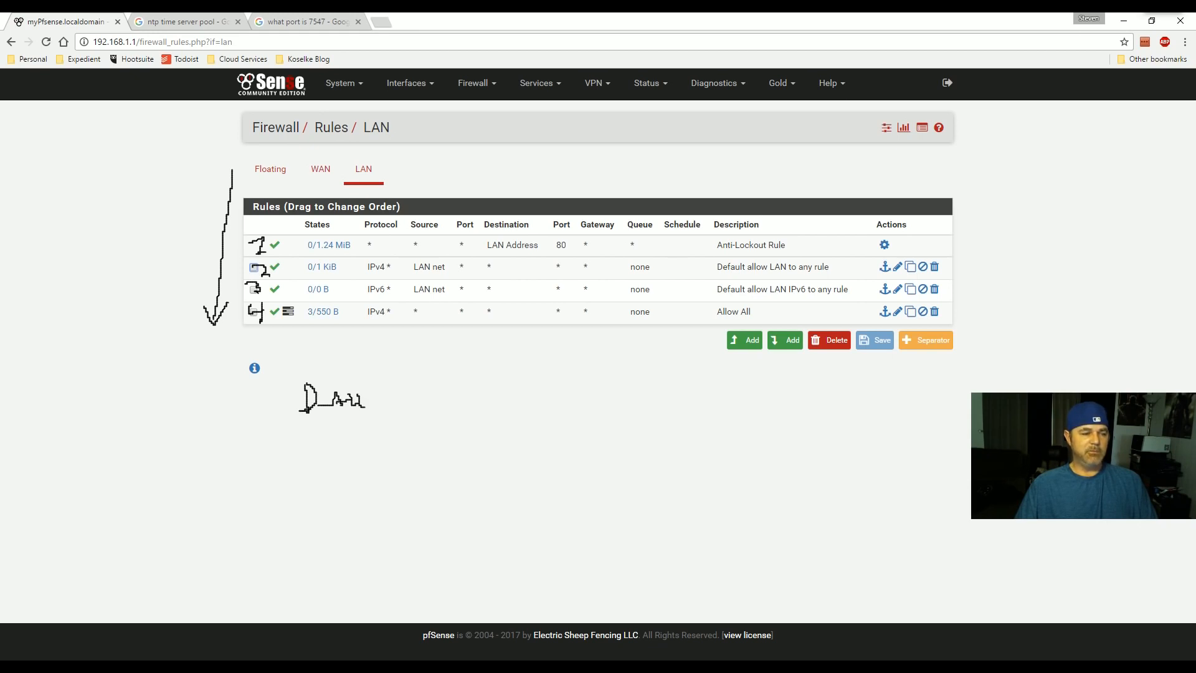
pyautogui.moveTo(389, 404); pyautogui.dragTo(411, 416)
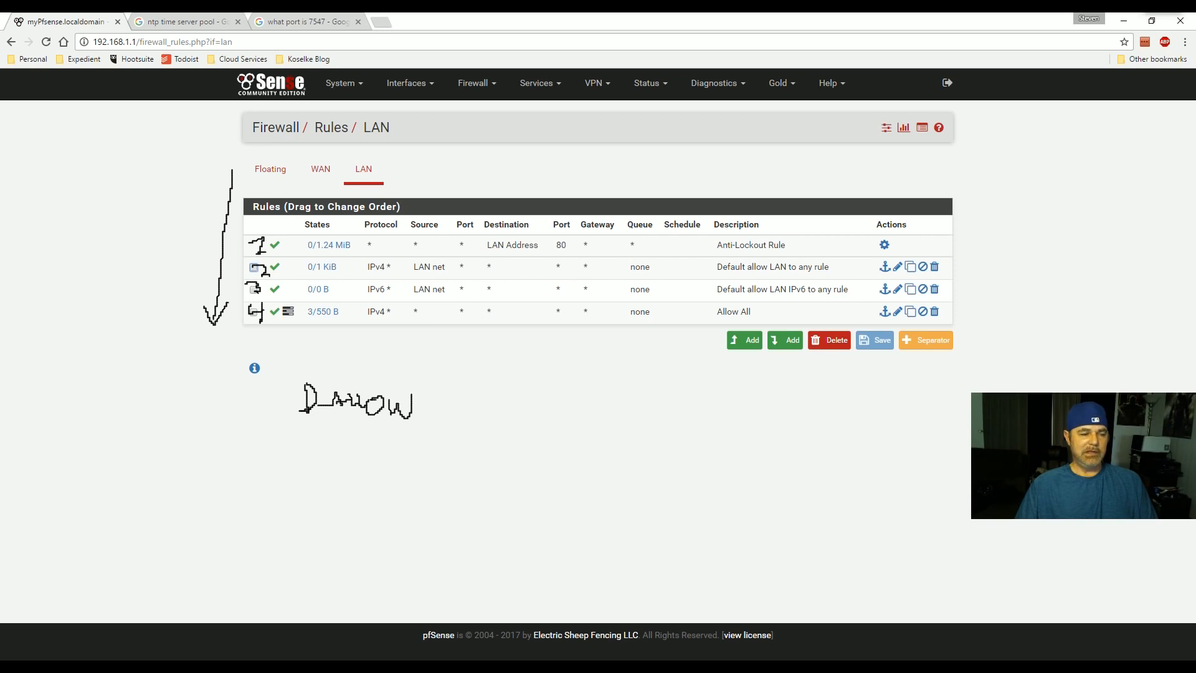
pyautogui.click(321, 167)
pyautogui.moveTo(1160, 19)
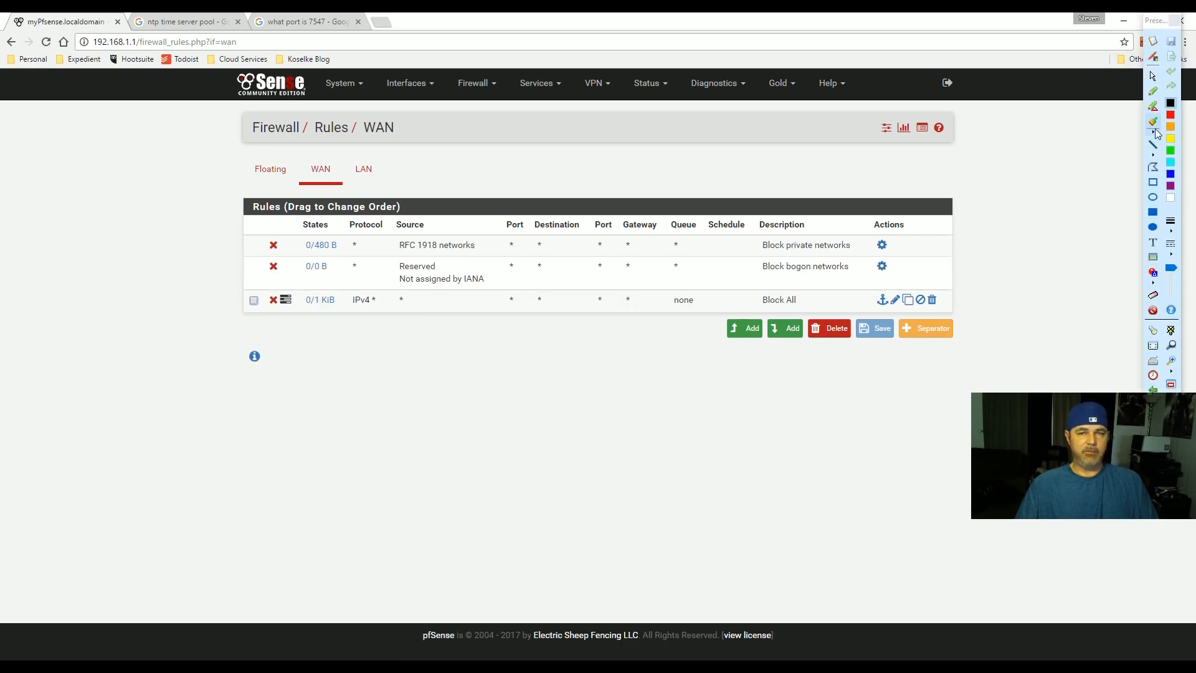
pyautogui.moveTo(215, 204); pyautogui.dragTo(202, 273)
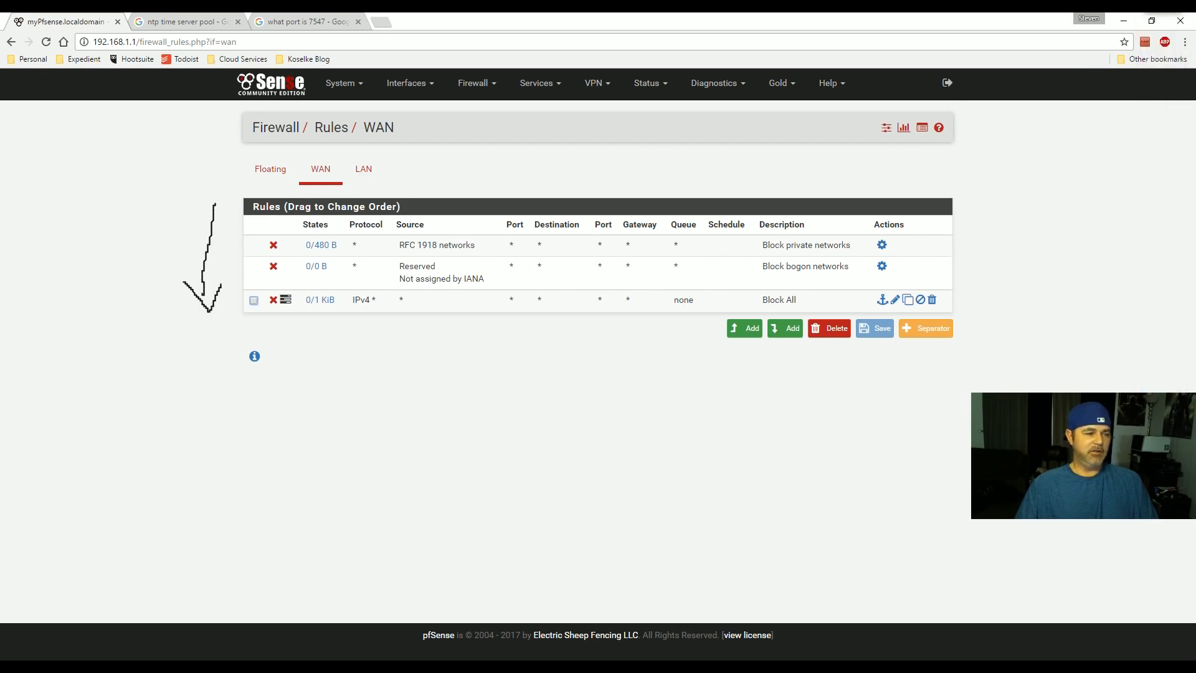
pyautogui.moveTo(748, 304); pyautogui.dragTo(761, 288)
pyautogui.press('Escape')
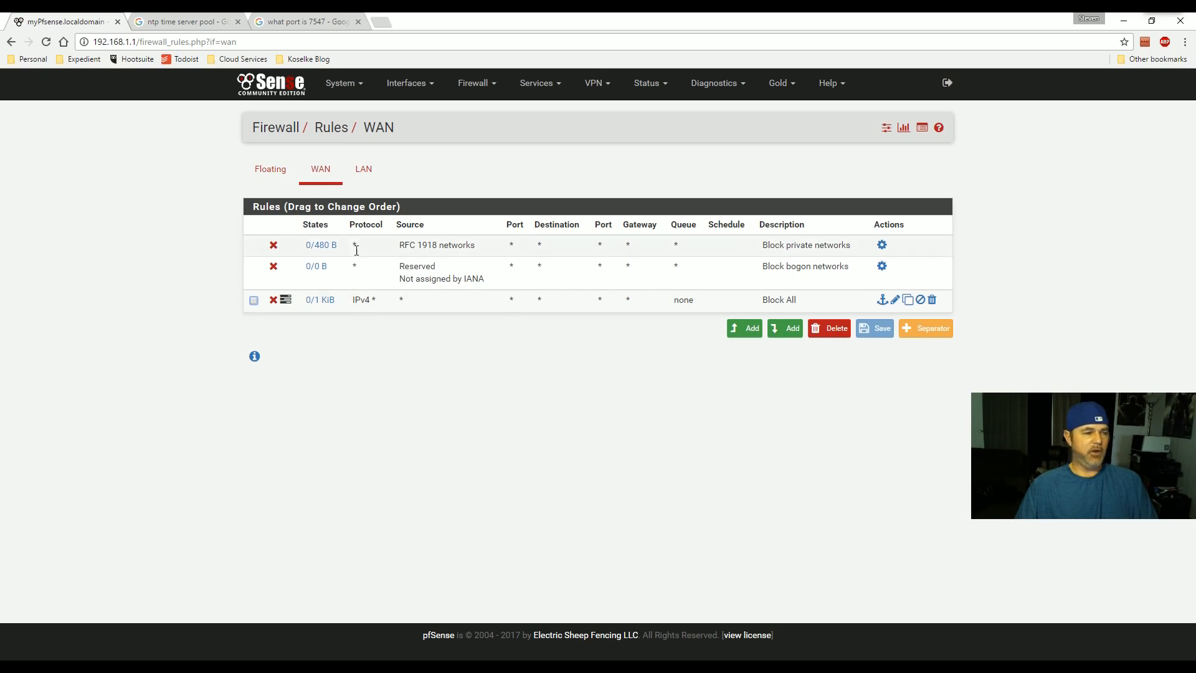
# - Add a logged WAN pass rule for TCP to destination port FTP (21), described 'Allow FTP'
pyautogui.click(773, 337)
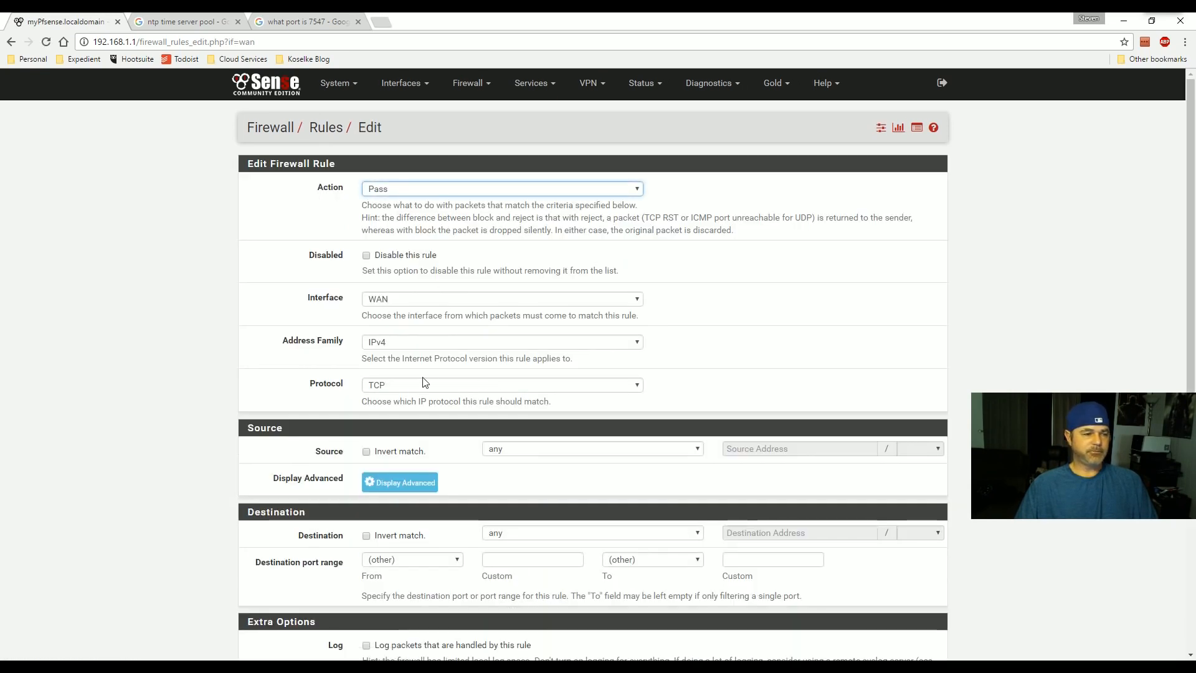
pyautogui.scroll(-1, 514, 459)
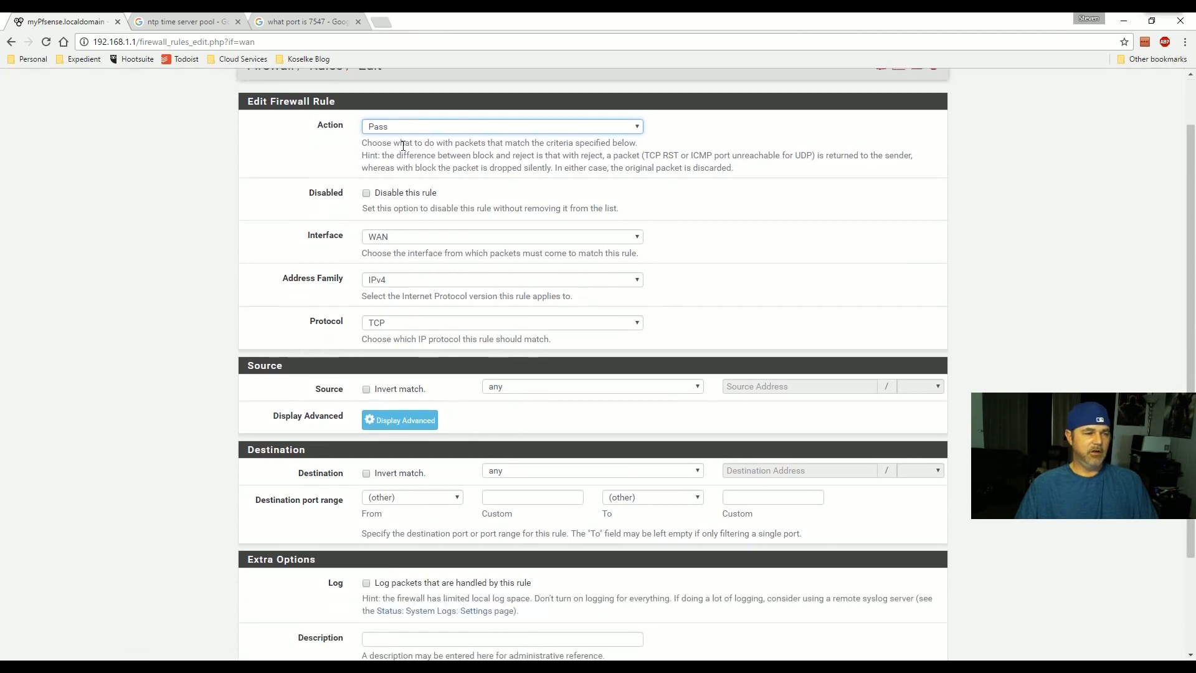
pyautogui.click(404, 126)
pyautogui.click(399, 142)
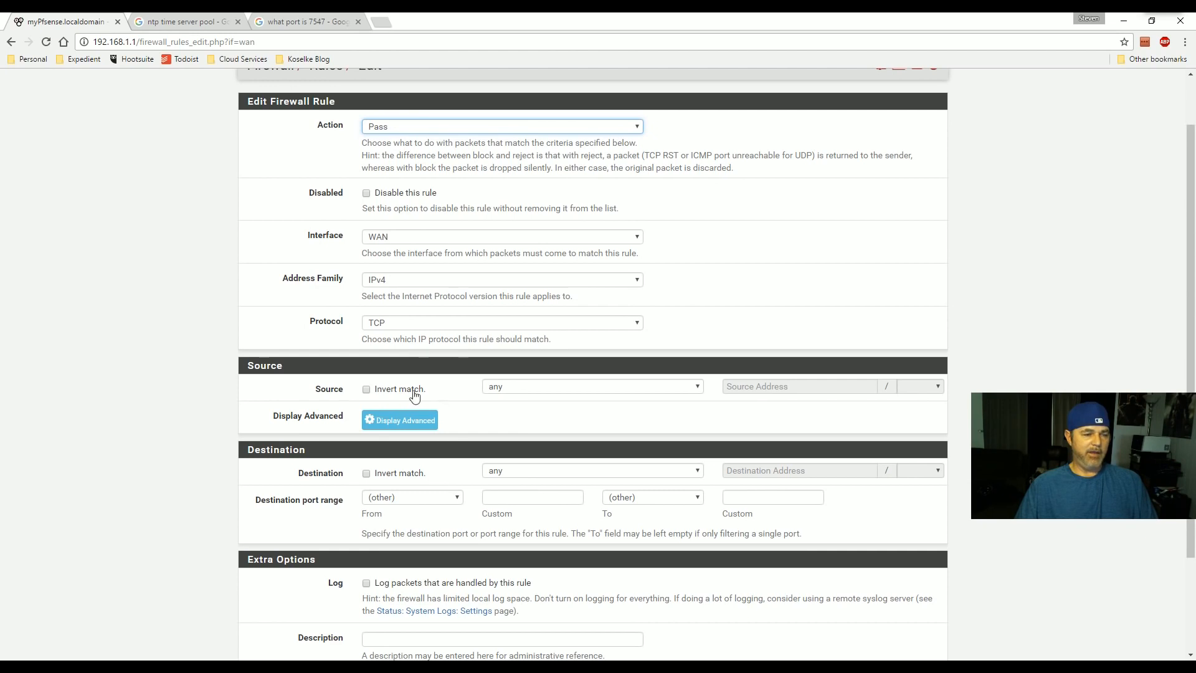
pyautogui.scroll(-1, 390, 375)
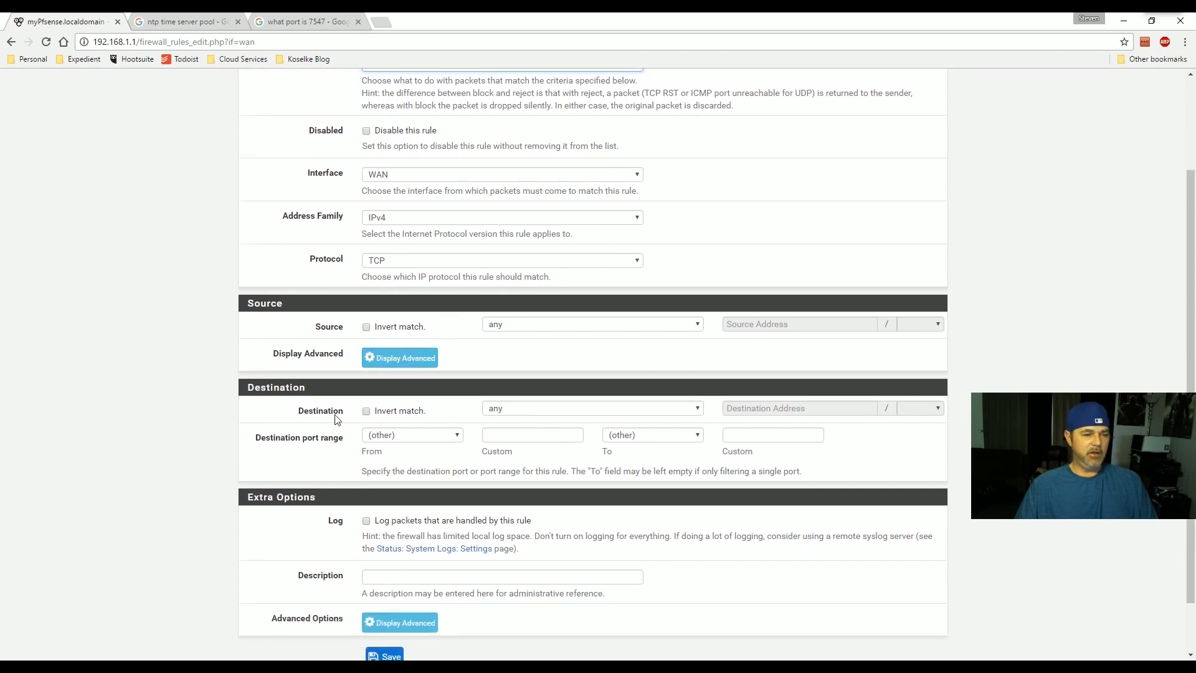
pyautogui.click(435, 440)
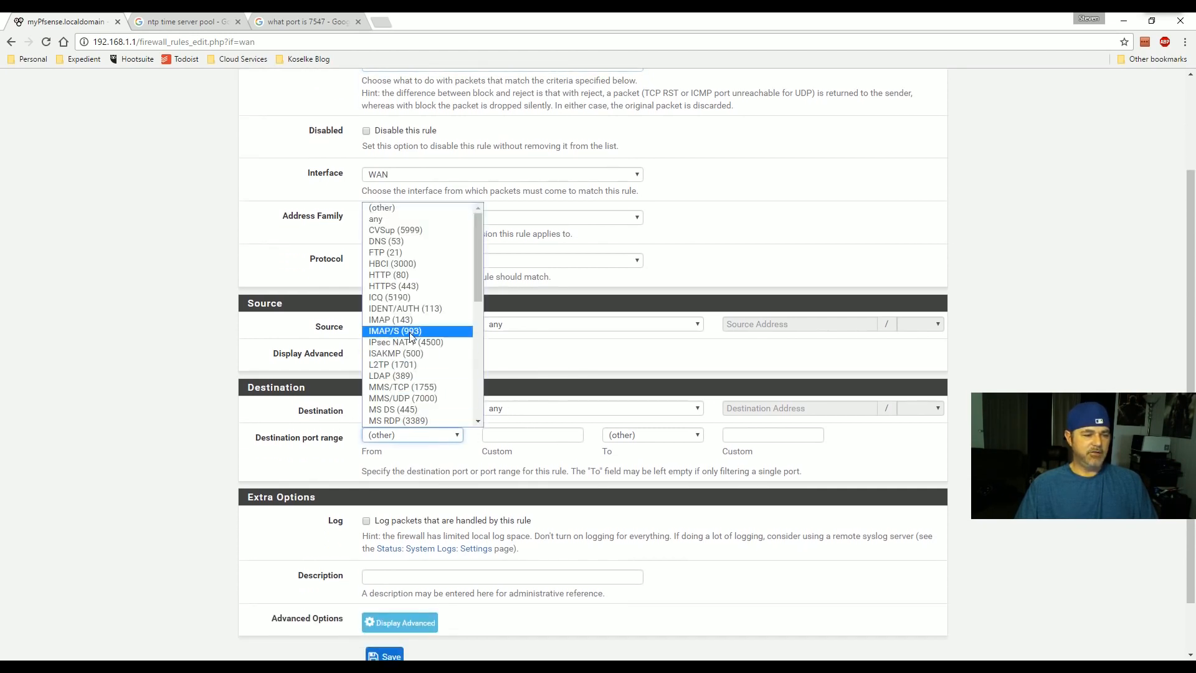
pyautogui.click(402, 254)
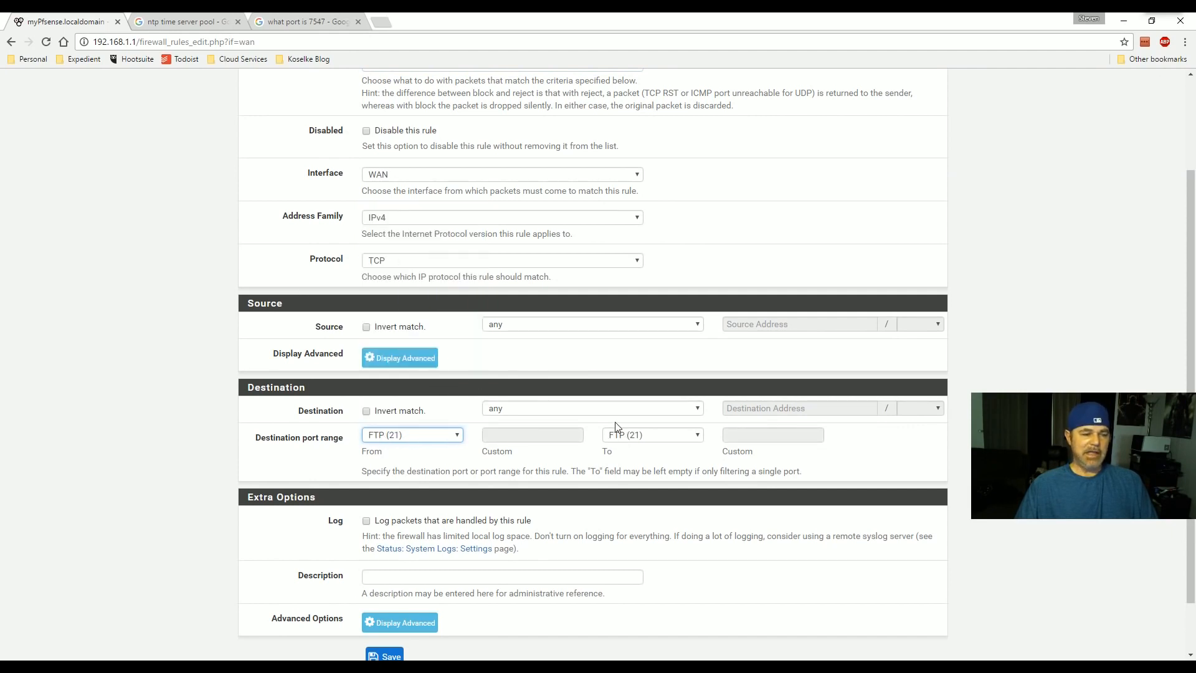
pyautogui.scroll(-1, 623, 430)
pyautogui.click(384, 514)
pyautogui.write('Alo')
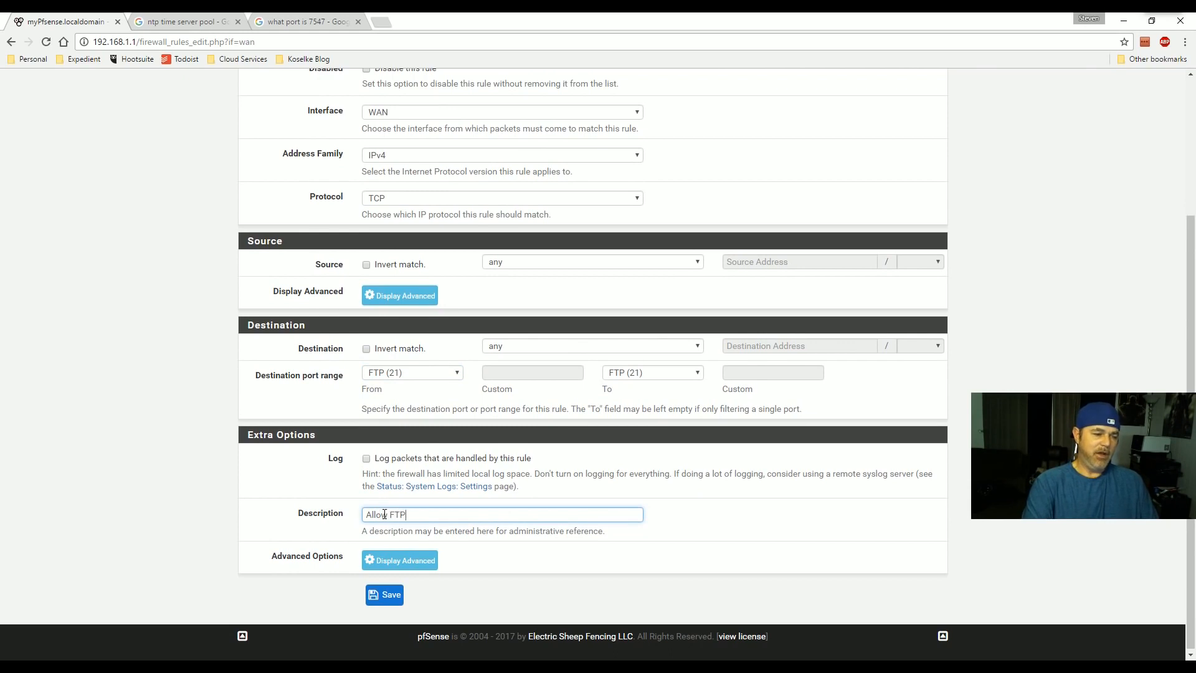
pyautogui.click(366, 458)
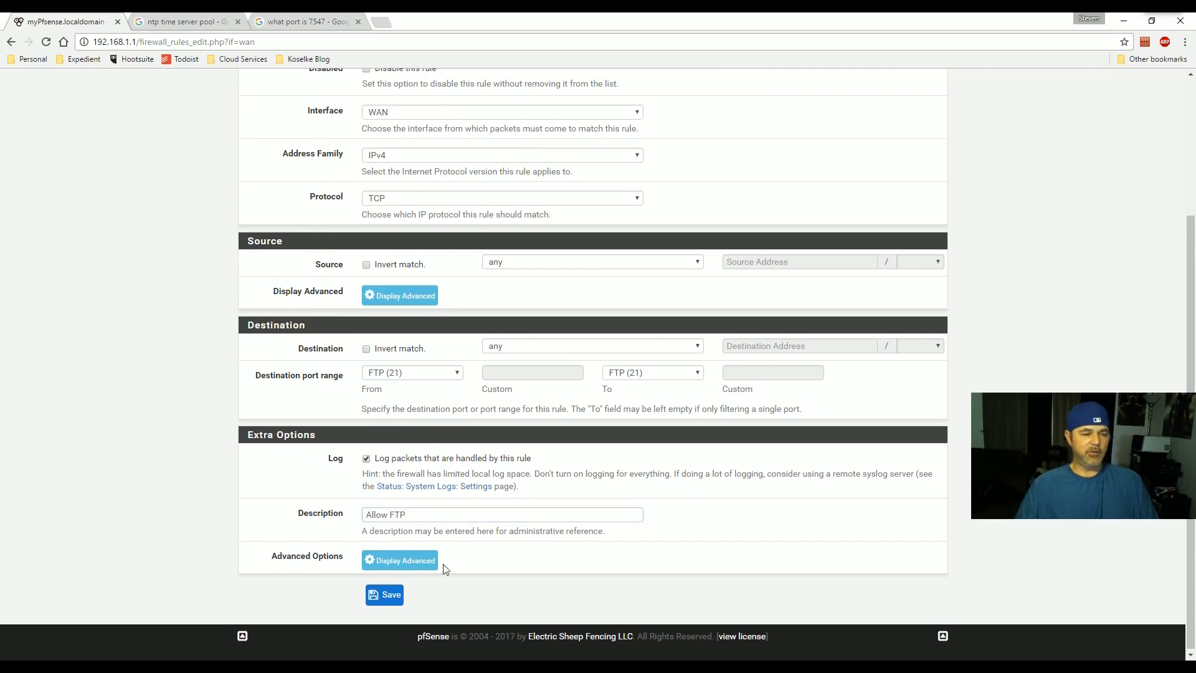
pyautogui.click(382, 595)
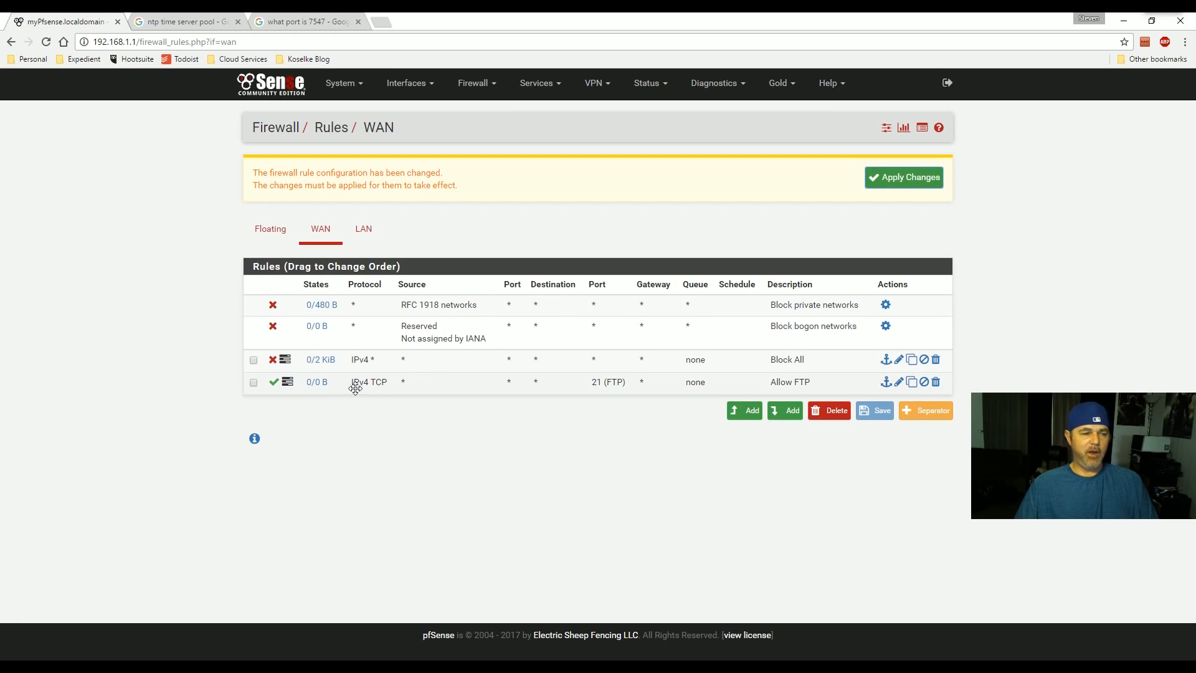
# - Apply Allow FTP, move it above Block All, save and apply, then show LAN rules
pyautogui.click(882, 182)
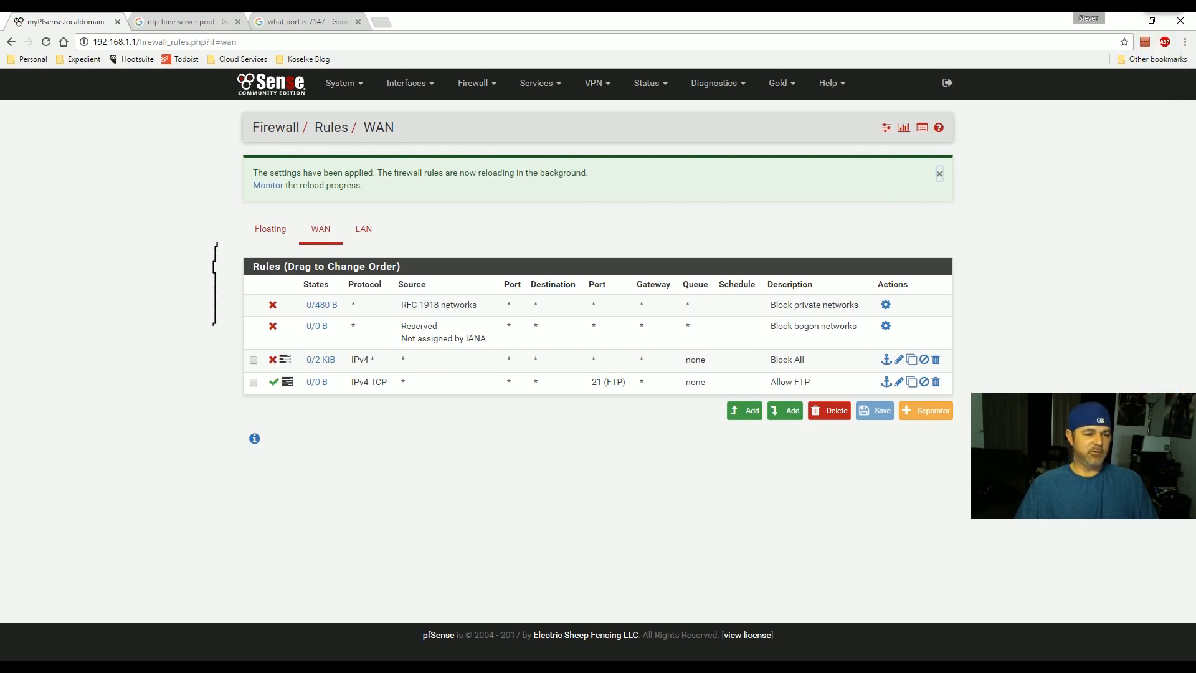
pyautogui.moveTo(212, 343); pyautogui.dragTo(239, 319)
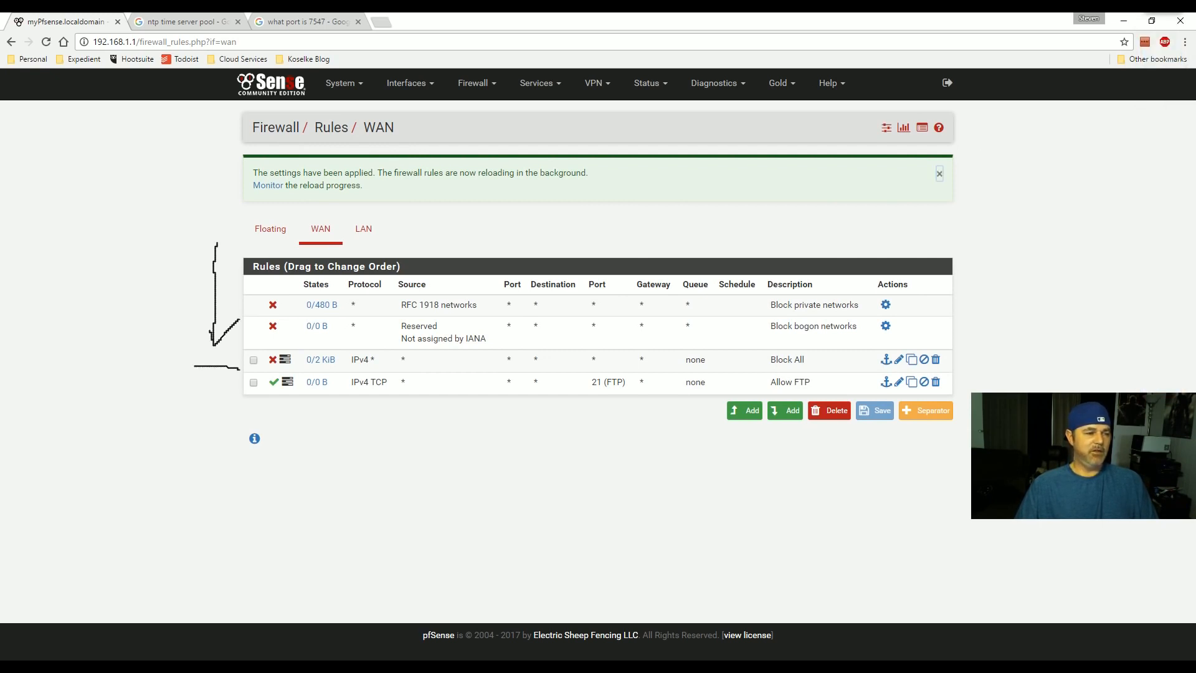
pyautogui.moveTo(242, 370); pyautogui.dragTo(256, 364)
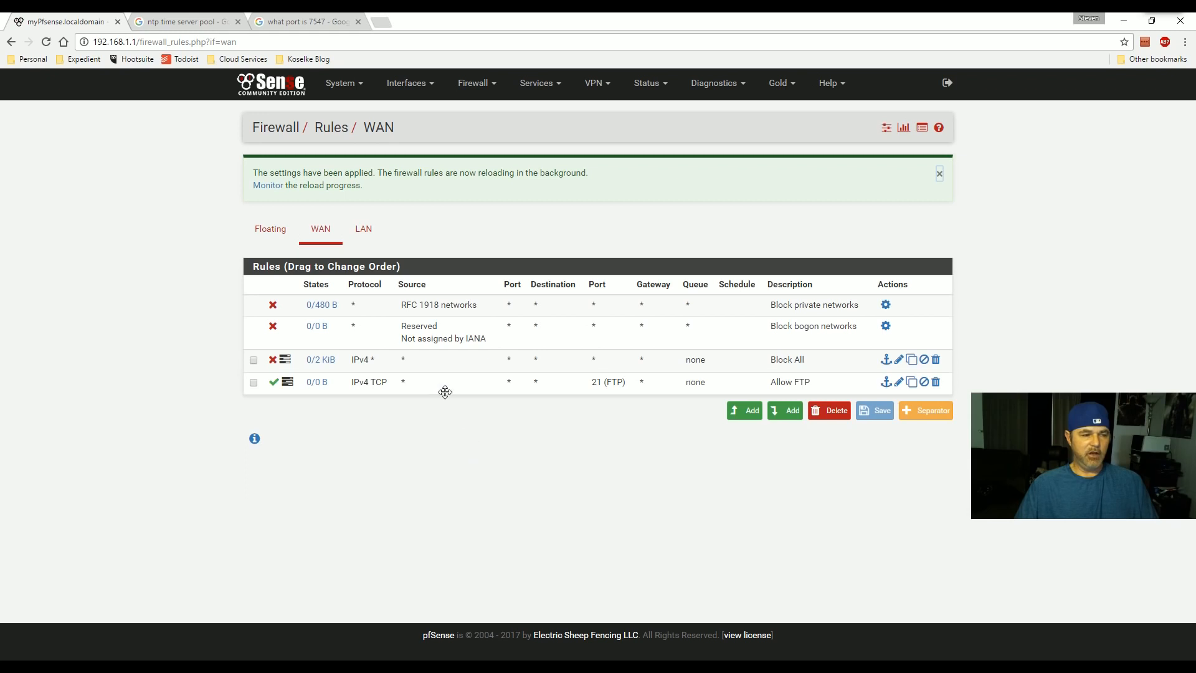
pyautogui.moveTo(443, 390); pyautogui.dragTo(447, 365)
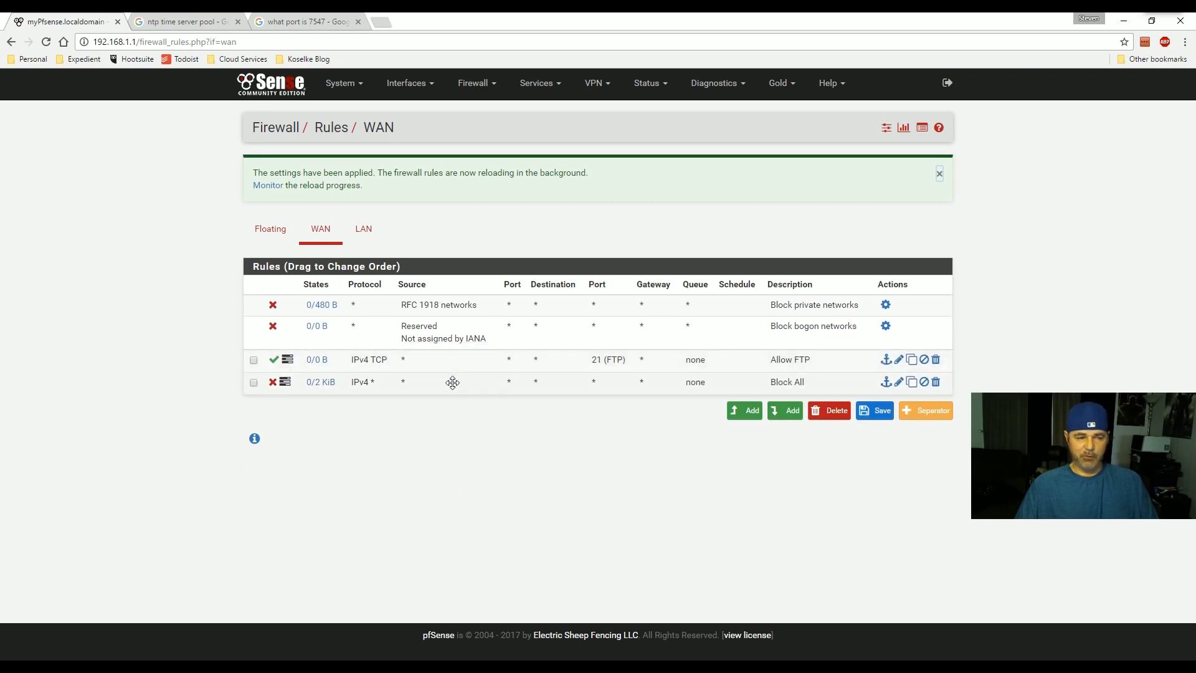
pyautogui.click(882, 413)
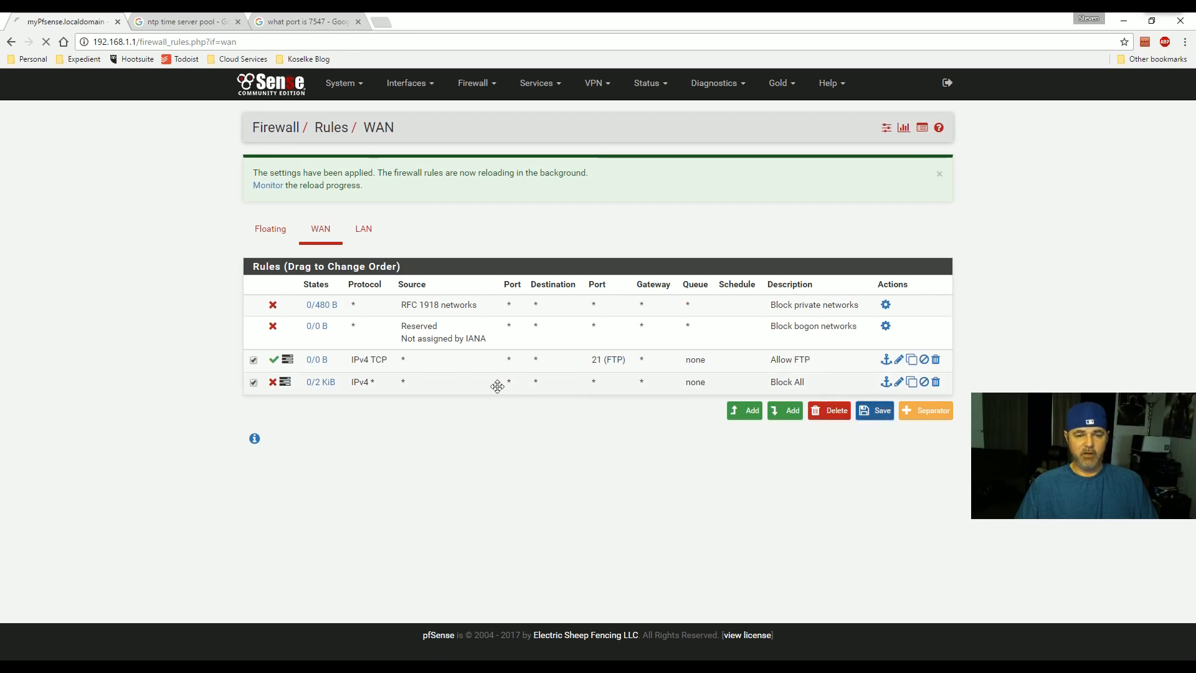
pyautogui.click(879, 179)
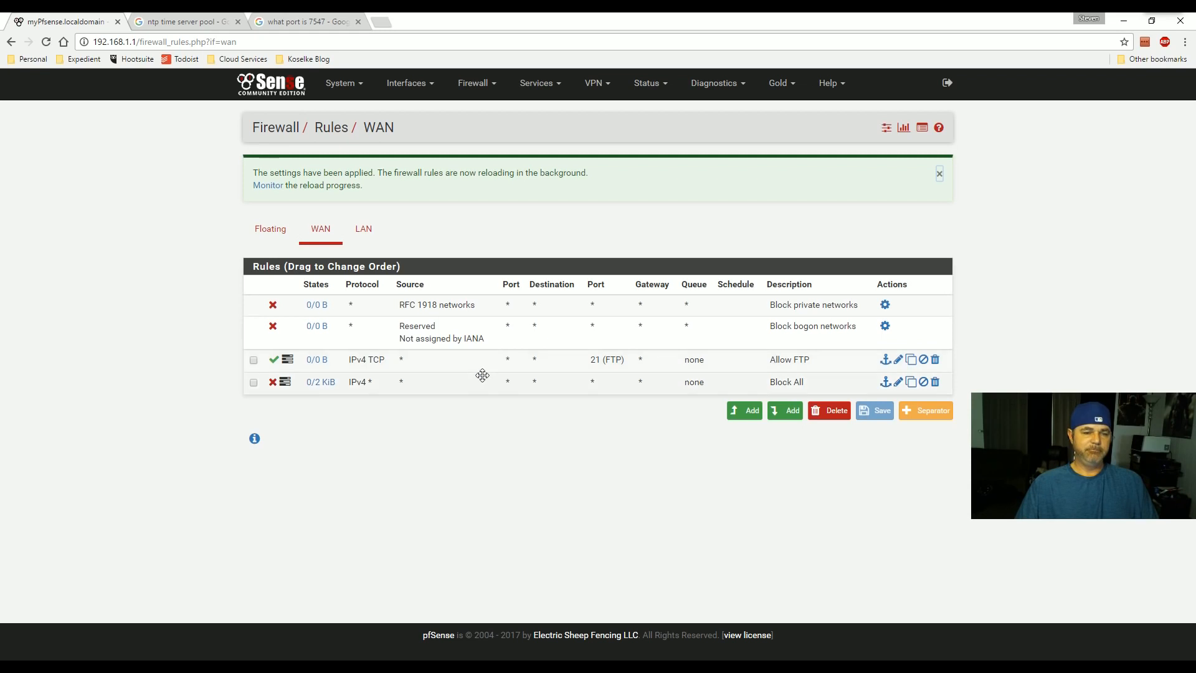
pyautogui.click(363, 228)
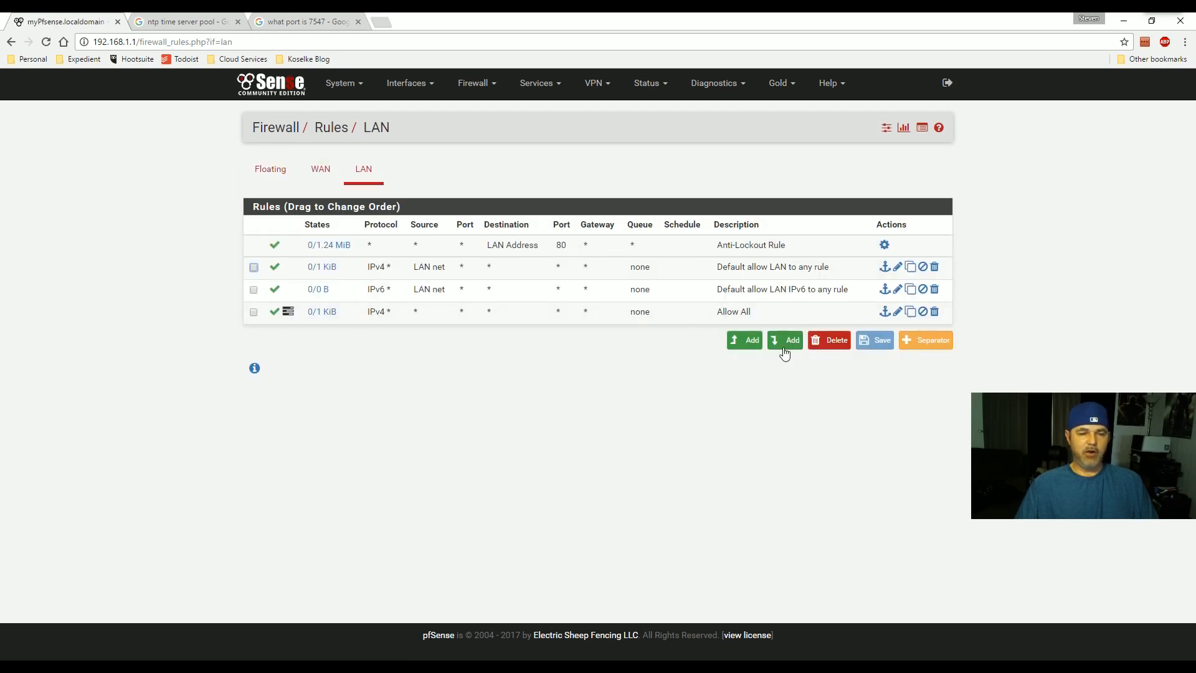
# - Change the LAN Allow All rule's action to Block, save it and apply
pyautogui.click(897, 311)
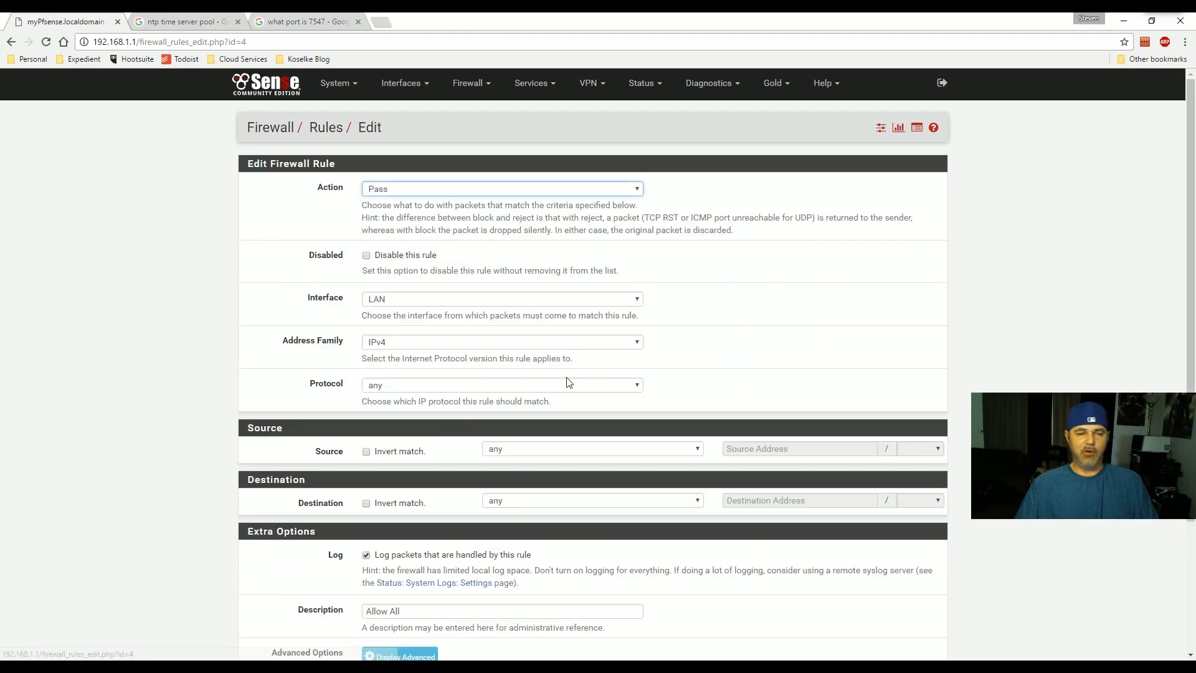
pyautogui.scroll(-3, 492, 369)
pyautogui.scroll(2, 492, 369)
pyautogui.click(391, 143)
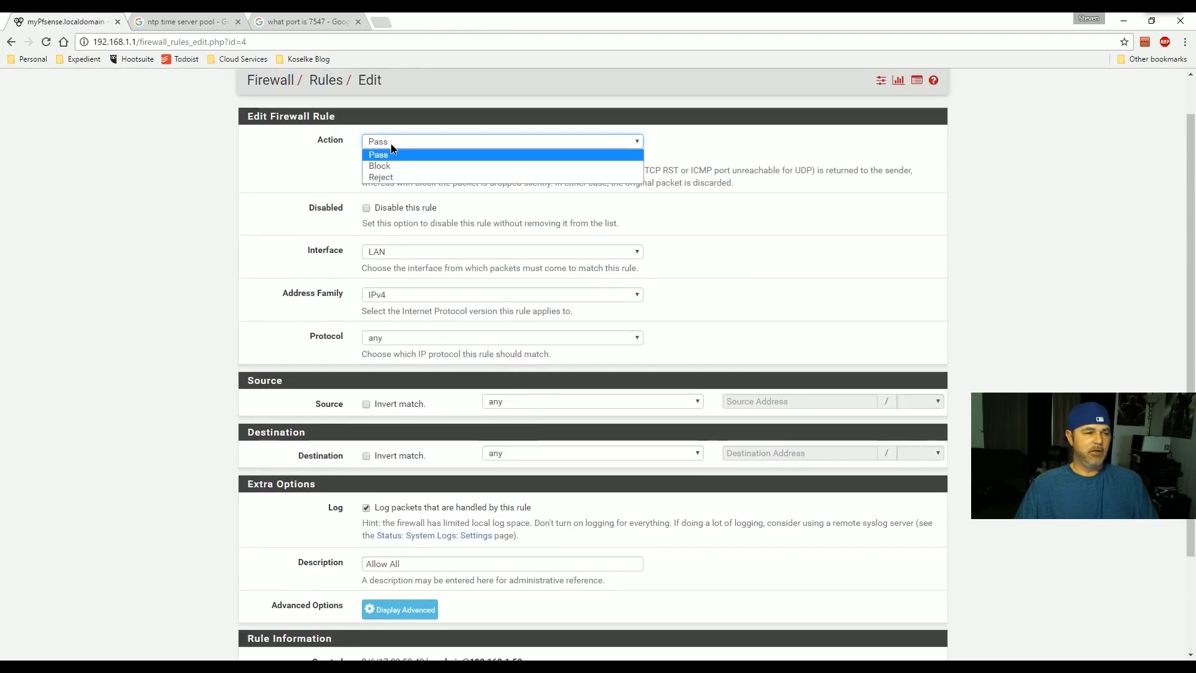
pyautogui.click(383, 166)
pyautogui.scroll(-5, 454, 409)
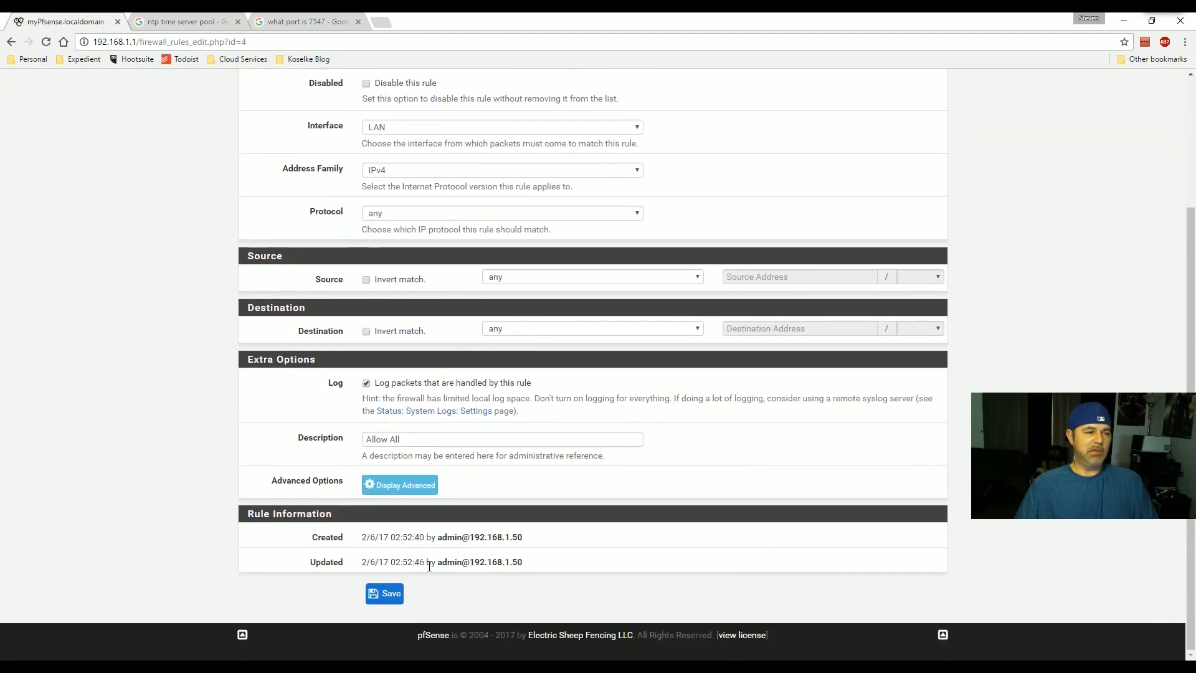
pyautogui.click(384, 595)
pyautogui.click(891, 177)
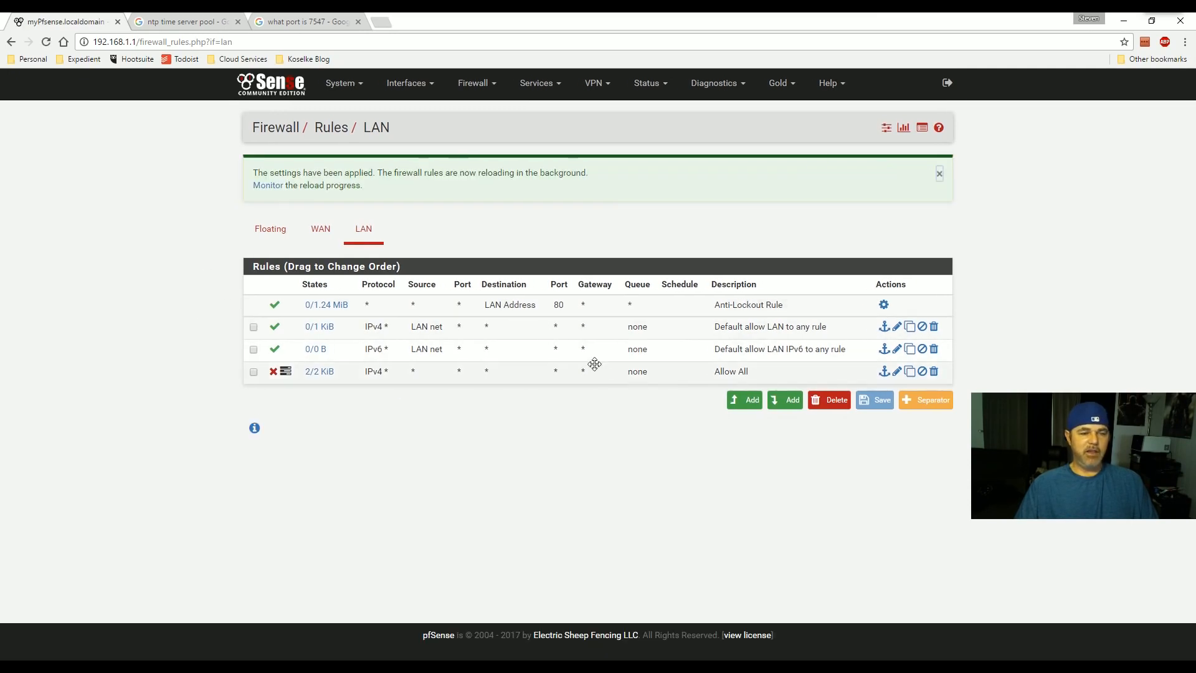
# - Add a LAN pass rule from single host 192.168.1.100, described 'Allow out'
pyautogui.click(792, 402)
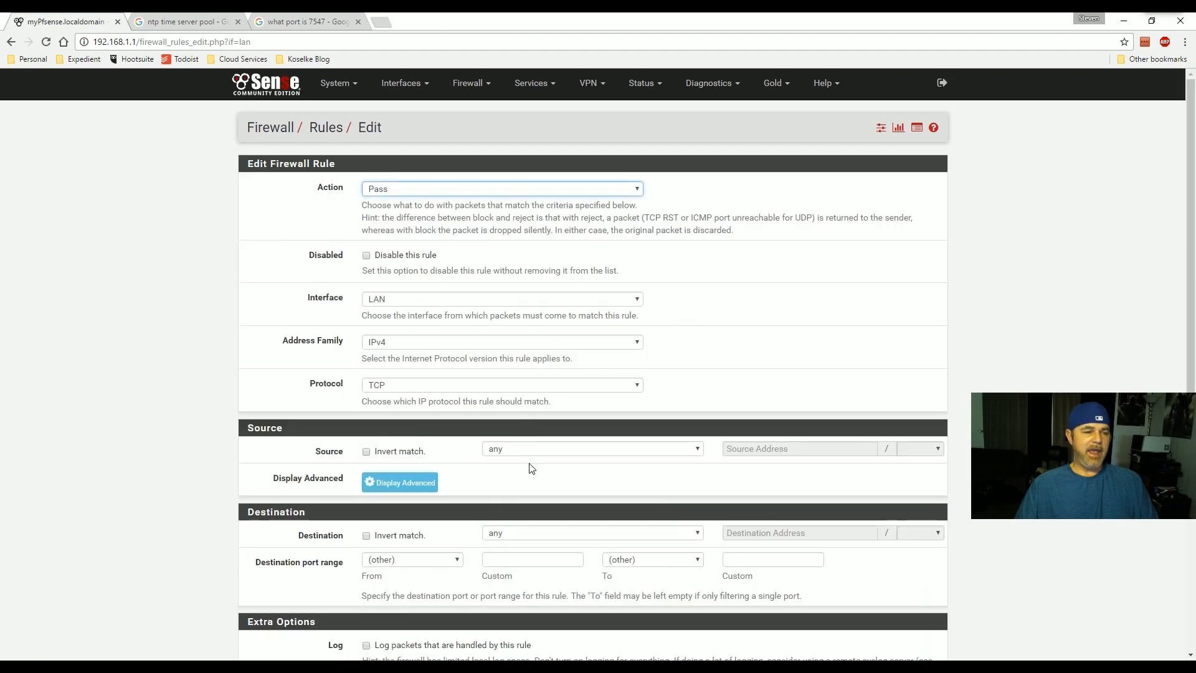
pyautogui.scroll(-3, 498, 470)
pyautogui.scroll(2, 478, 474)
pyautogui.click(532, 387)
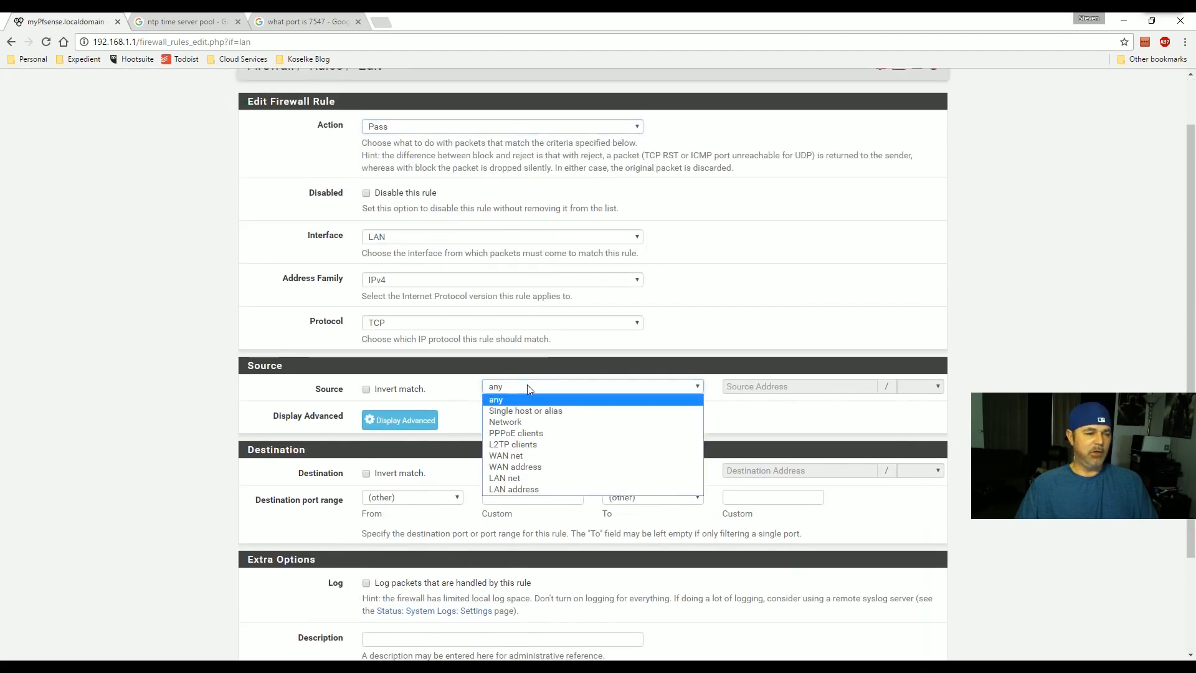
pyautogui.click(525, 411)
pyautogui.click(800, 387)
pyautogui.write('1')
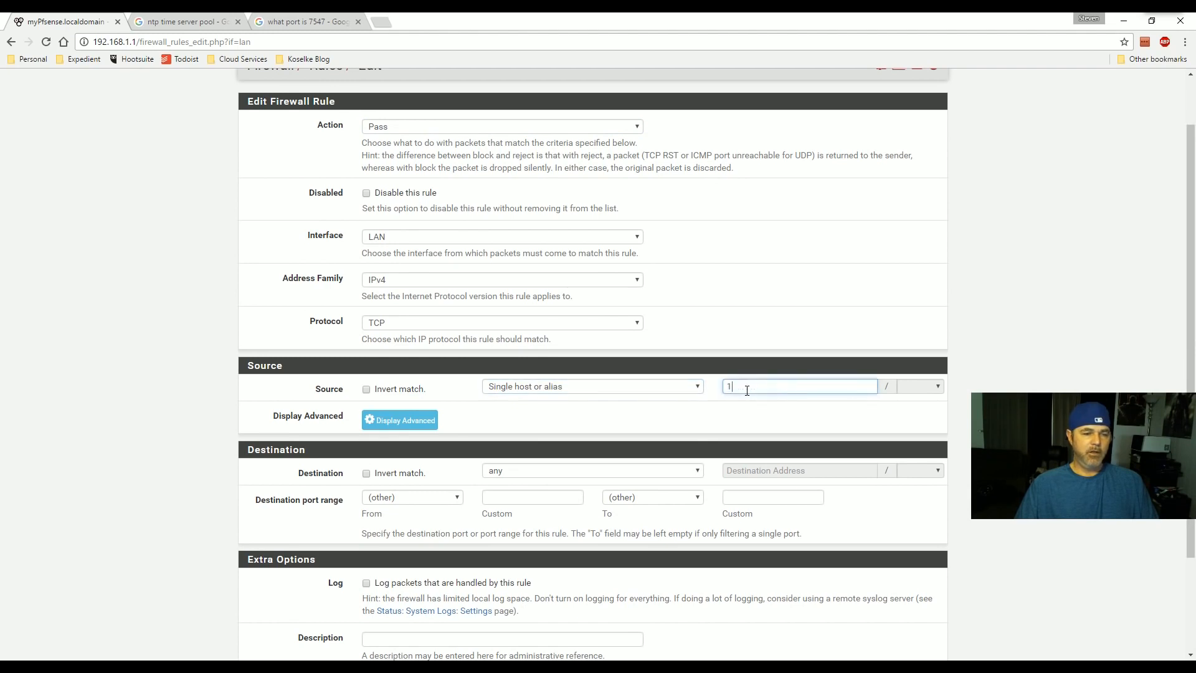
pyautogui.write('92.168.1.100')
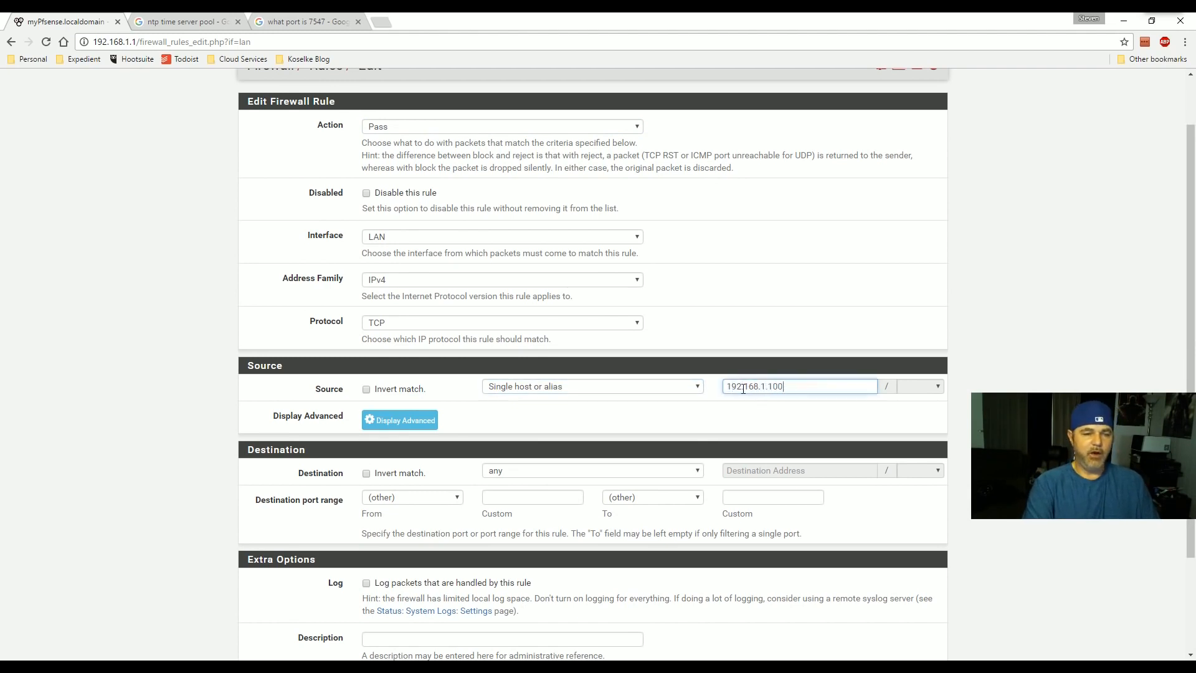
pyautogui.scroll(-3, 743, 389)
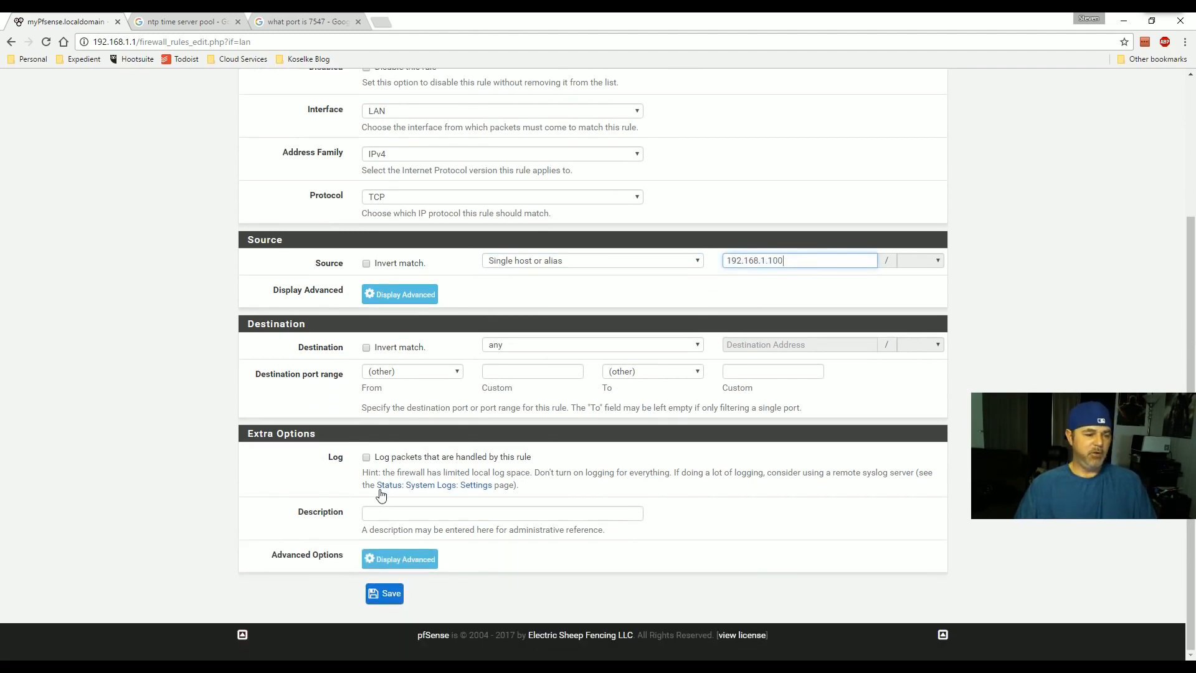
pyautogui.click(378, 510)
pyautogui.write('Allow out')
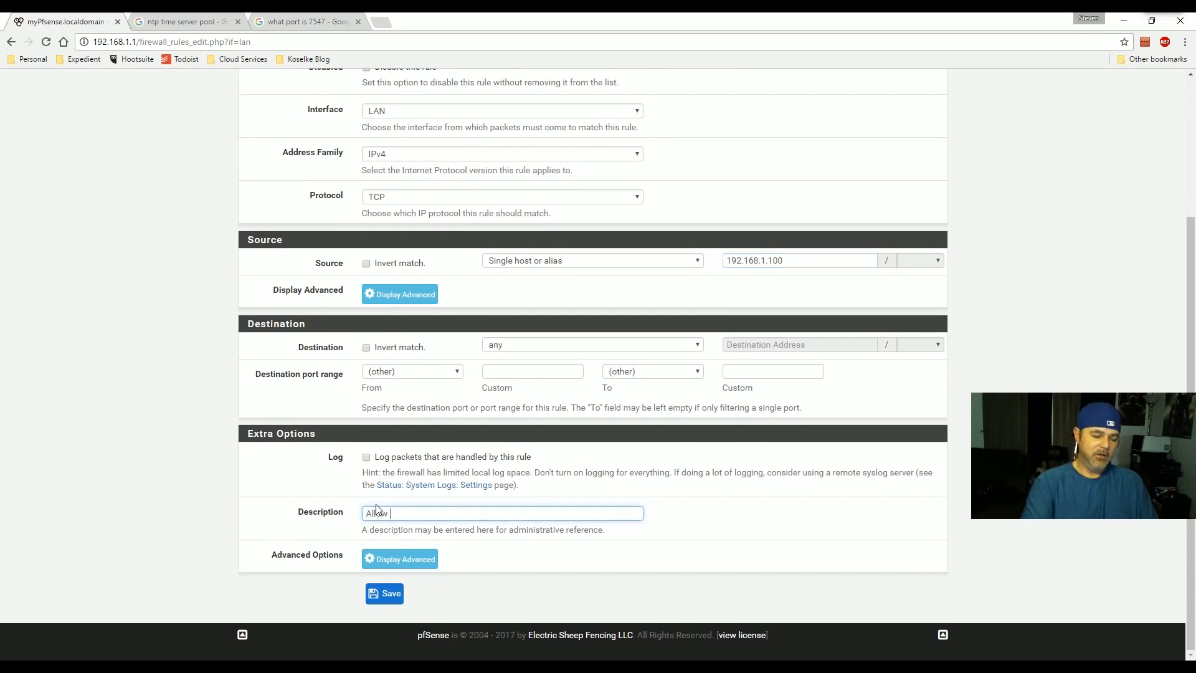
pyautogui.click(385, 593)
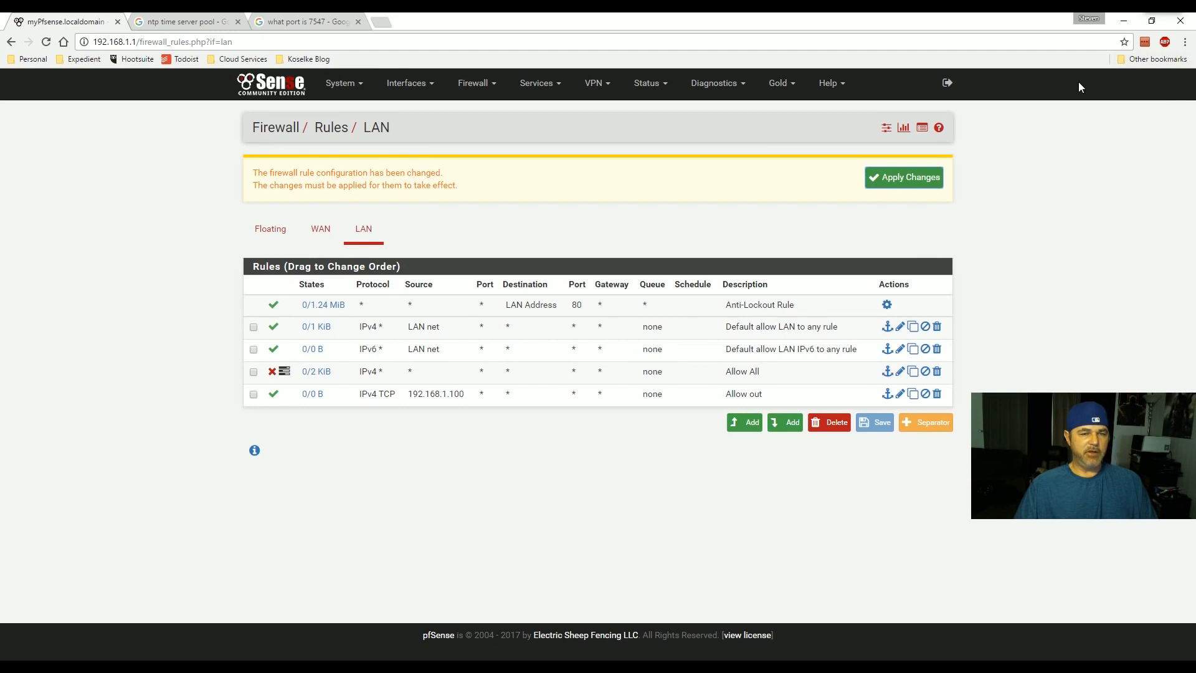
# - Move the Allow out rule above Allow All, save the order and apply changes
pyautogui.moveTo(1167, 14)
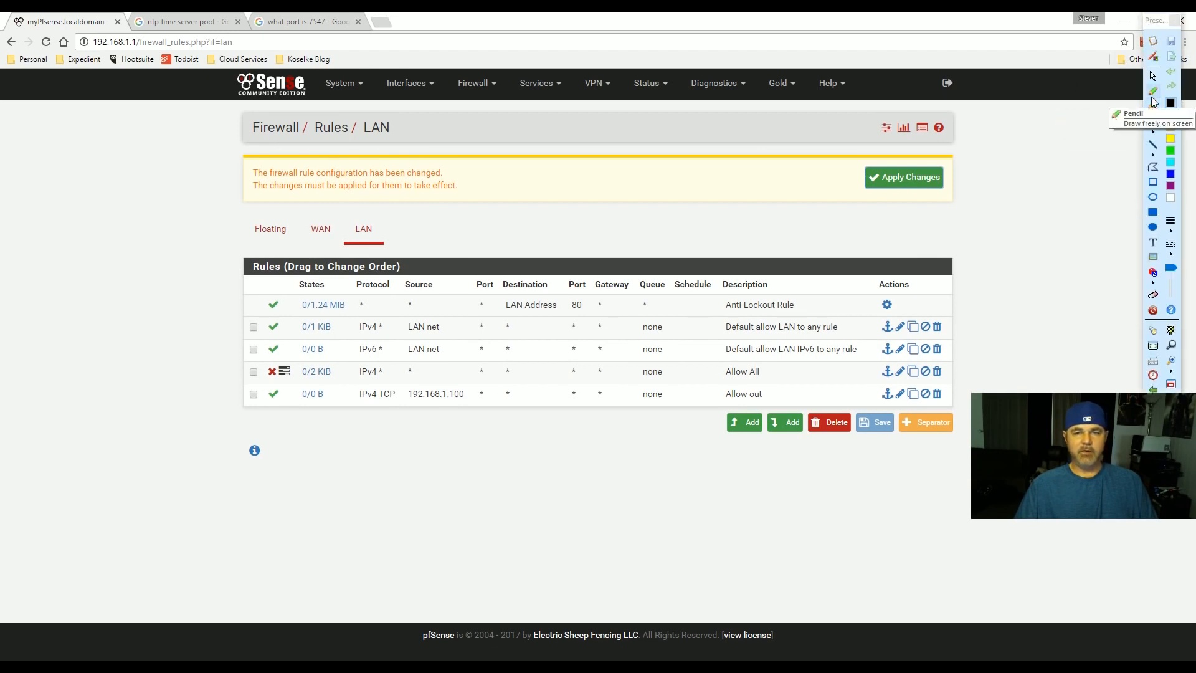
pyautogui.click(1152, 97)
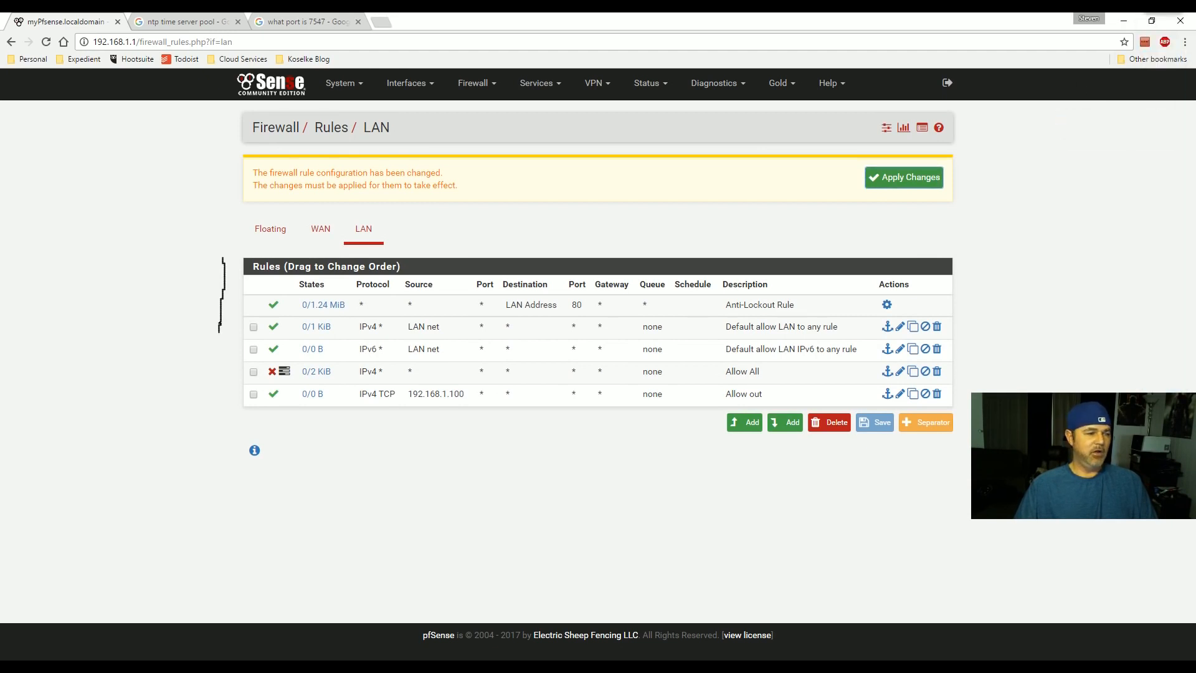
pyautogui.moveTo(236, 379)
pyautogui.mouseDown()
pyautogui.moveTo(271, 374)
pyautogui.moveTo(186, 378)
pyautogui.moveTo(258, 376)
pyautogui.mouseUp()
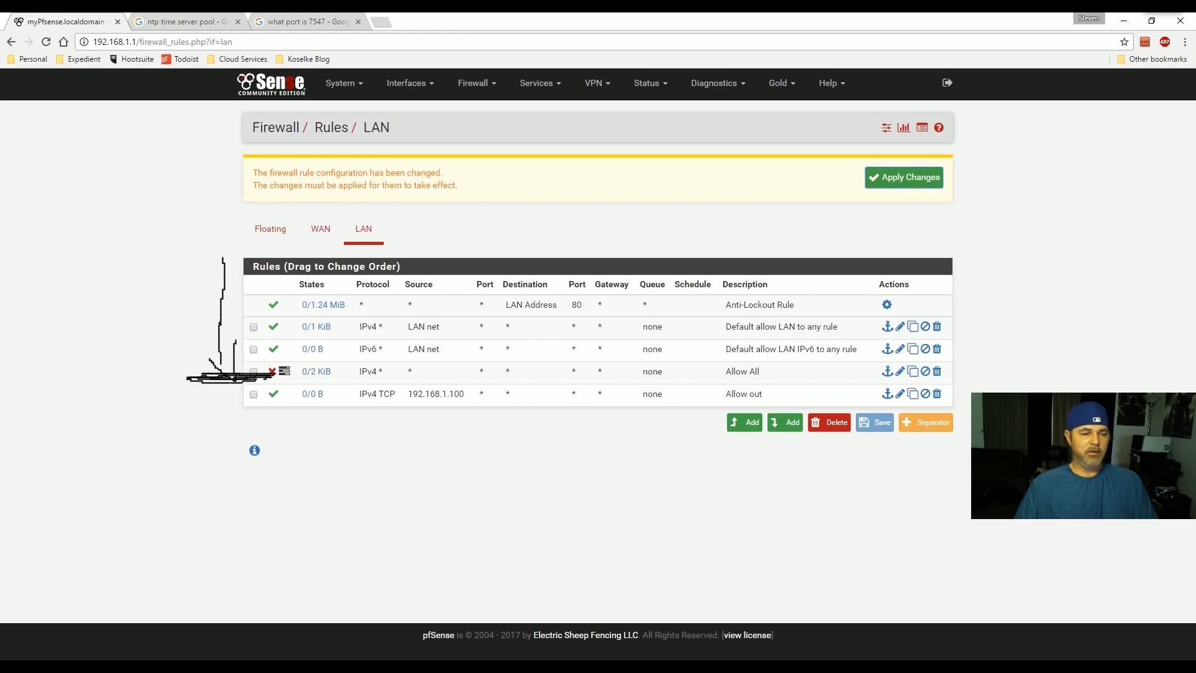
pyautogui.moveTo(532, 401); pyautogui.dragTo(531, 372)
pyautogui.click(899, 184)
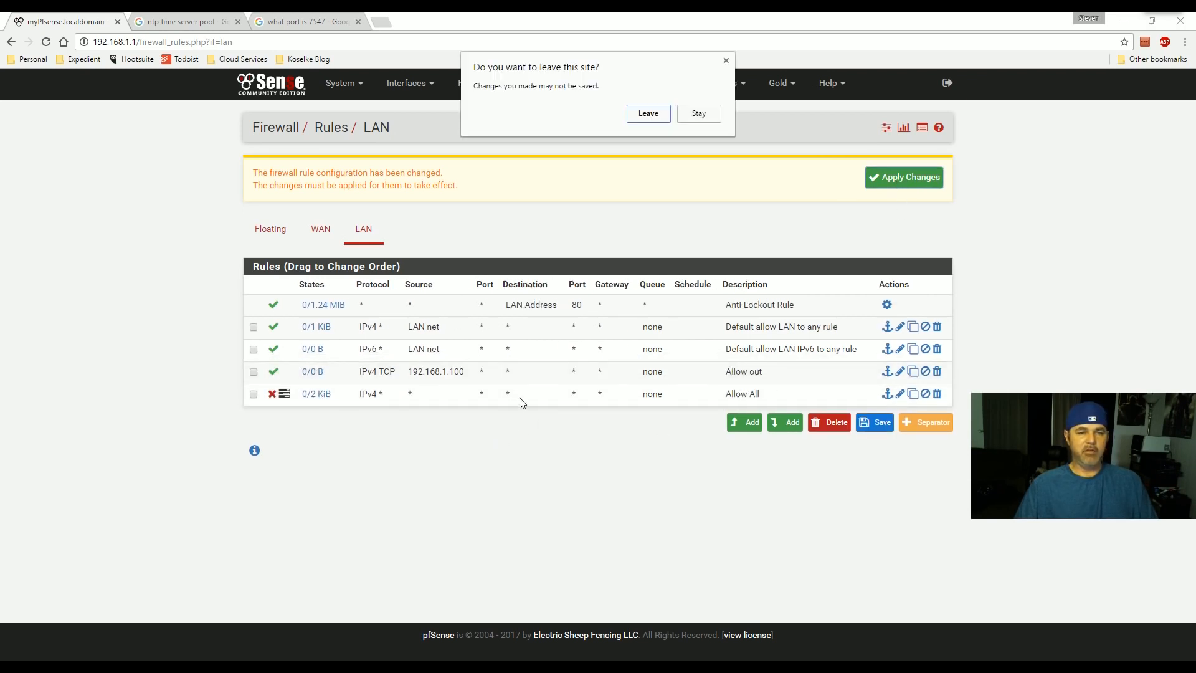
pyautogui.click(648, 114)
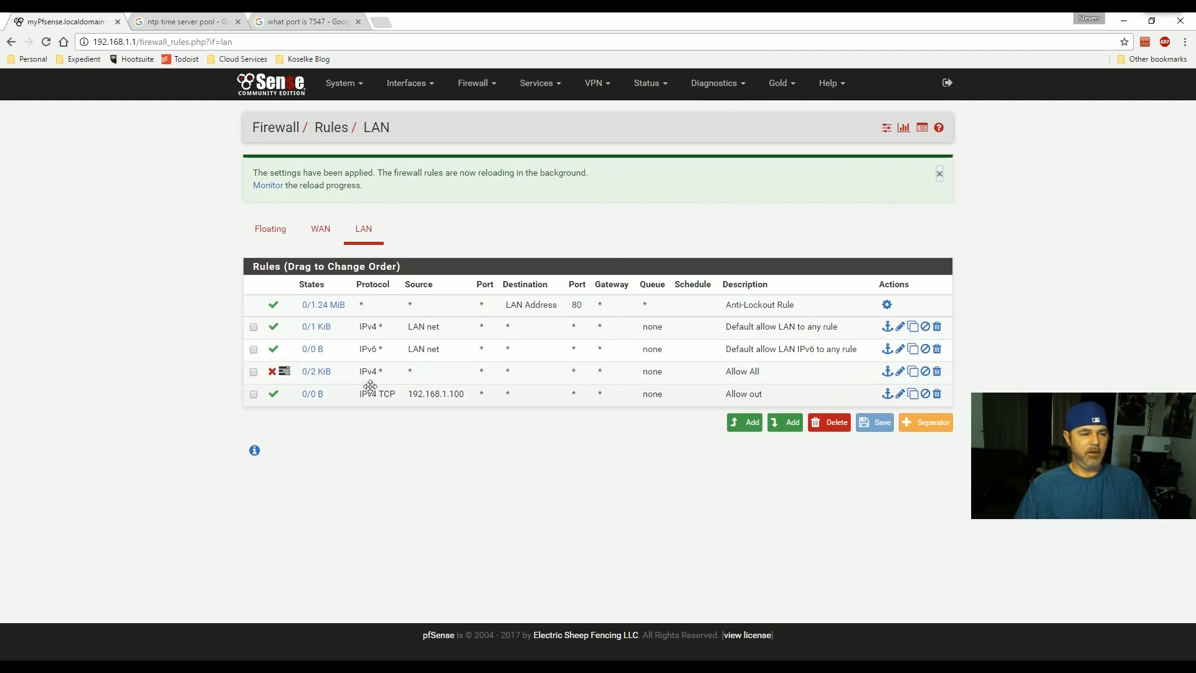
pyautogui.moveTo(331, 400)
pyautogui.moveTo(331, 400); pyautogui.dragTo(527, 372)
pyautogui.click(875, 423)
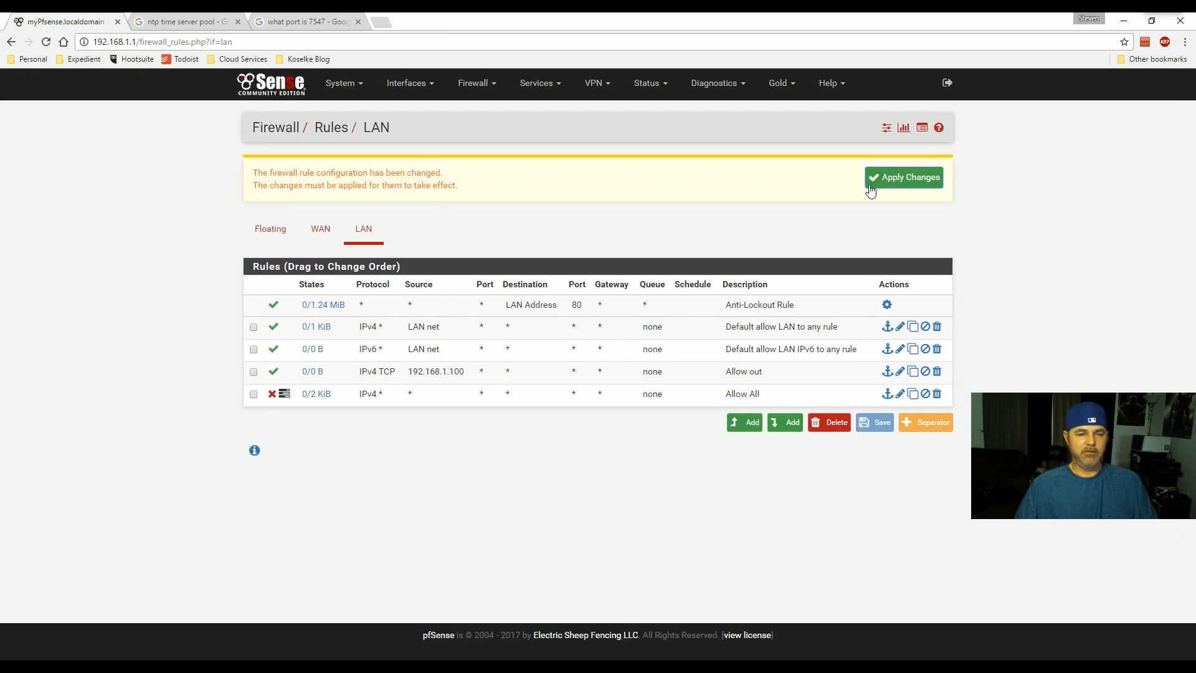
pyautogui.click(902, 184)
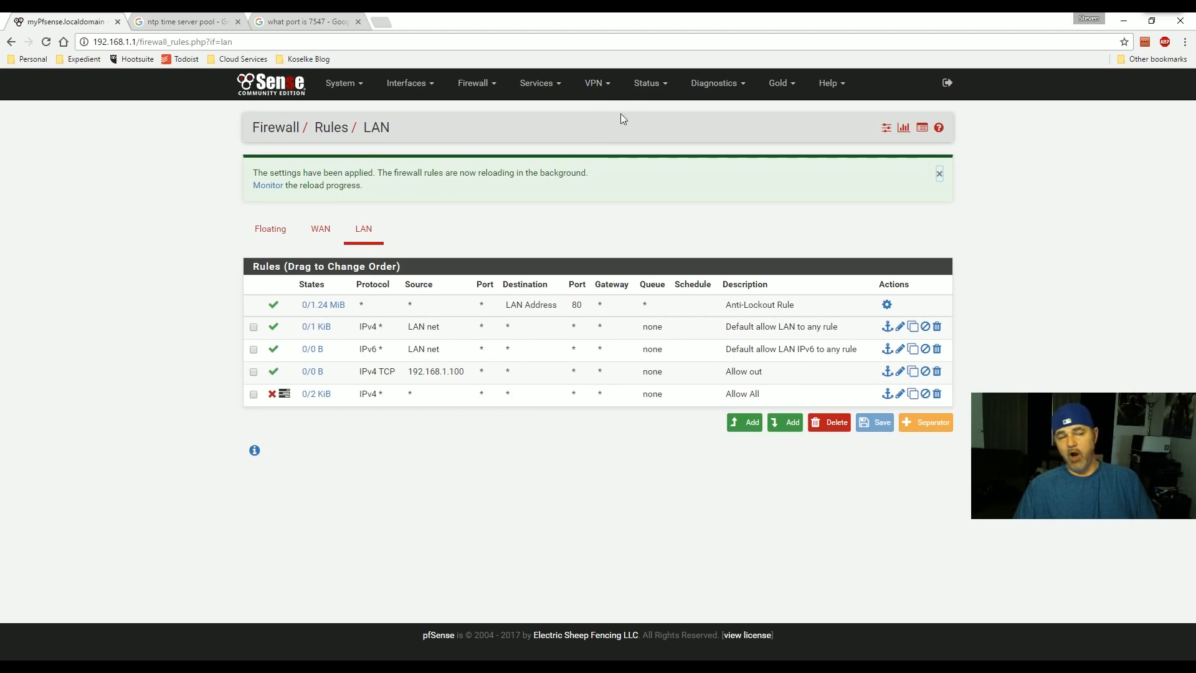
# - Turn on packet logging for Allow out, apply changes, and go to Status > System Logs
pyautogui.click(899, 372)
pyautogui.scroll(-4, 398, 456)
pyautogui.click(367, 383)
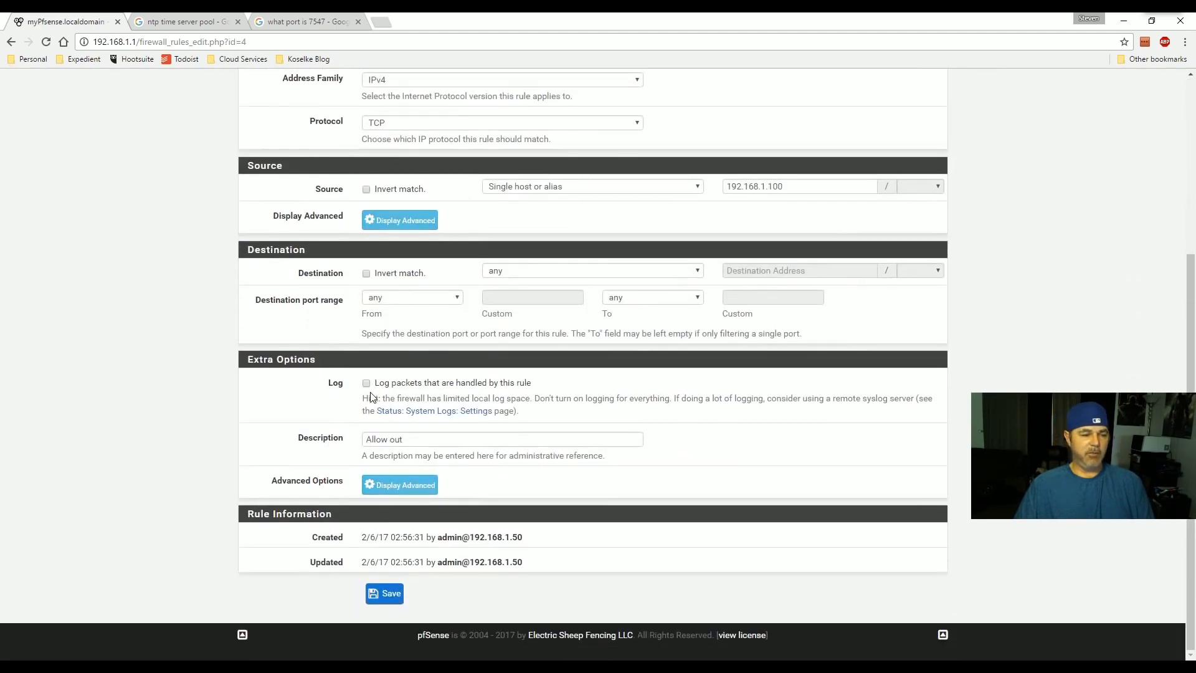
pyautogui.click(384, 594)
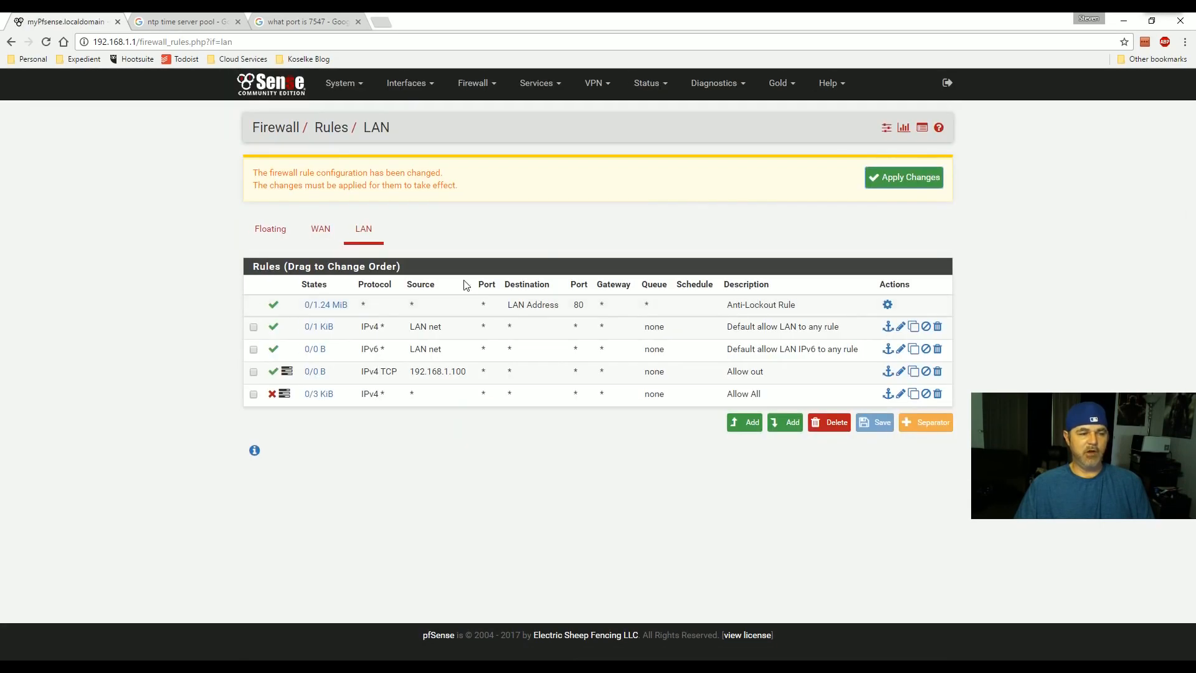
pyautogui.click(887, 182)
pyautogui.click(651, 87)
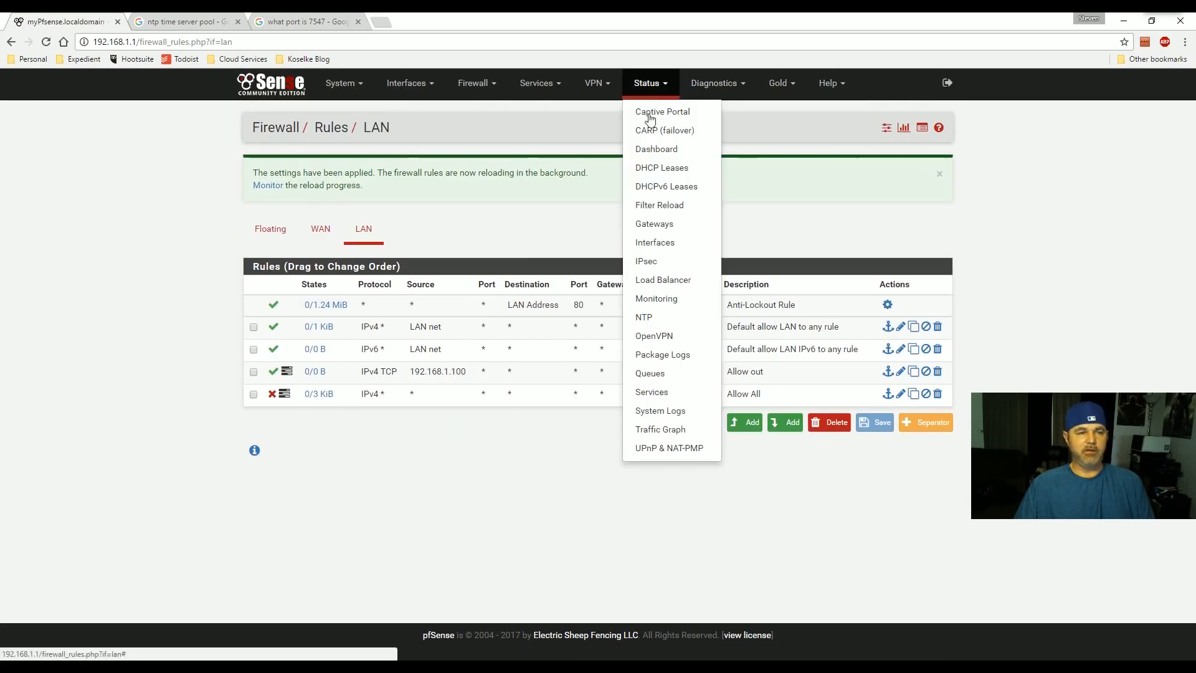
pyautogui.click(651, 412)
# - Open the firewall log's Dynamic View and check the rules behind a blocked and a passed LAN entry
pyautogui.click(319, 169)
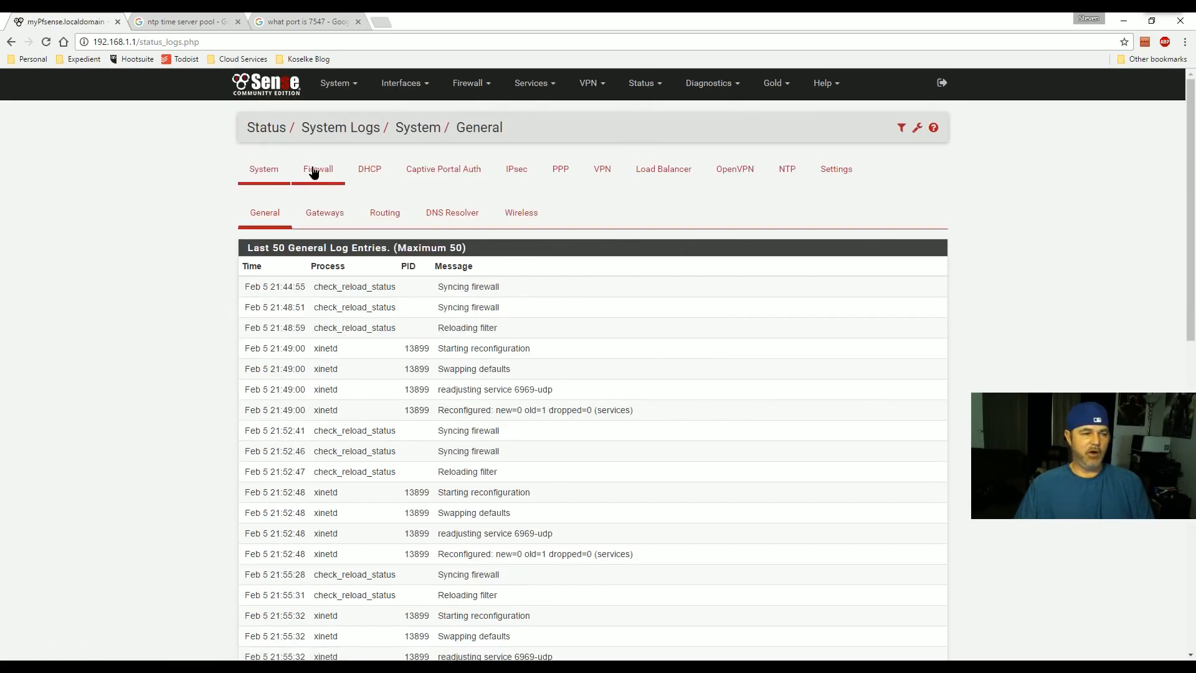
pyautogui.click(347, 215)
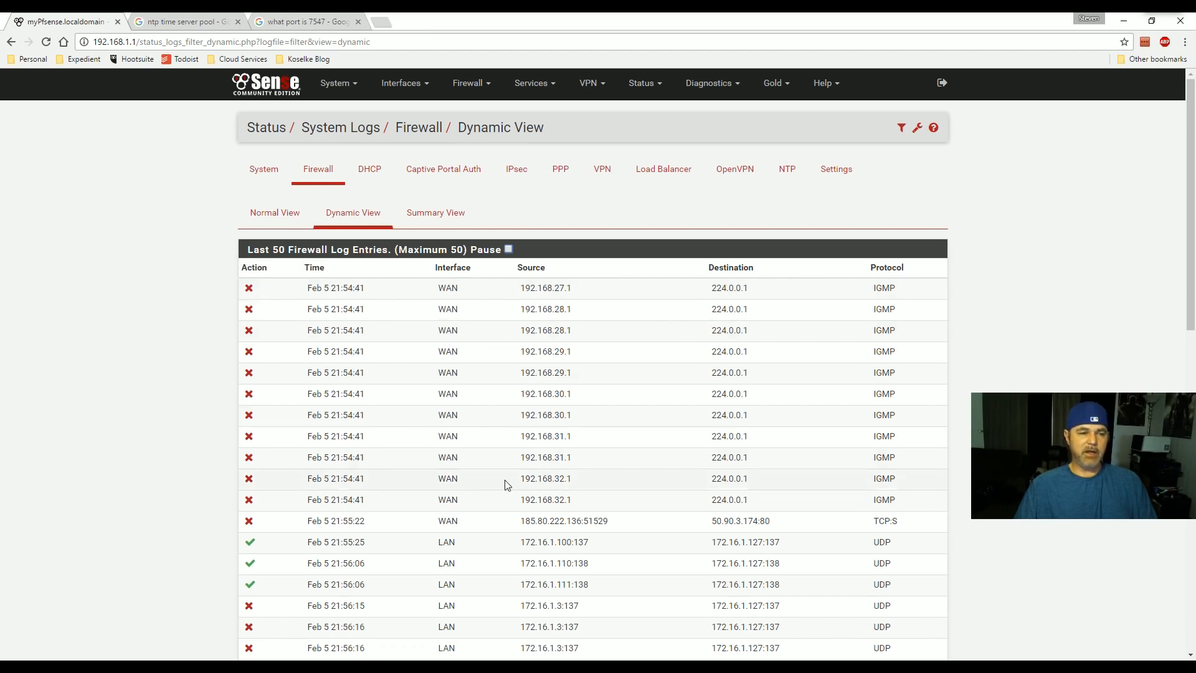
pyautogui.click(249, 289)
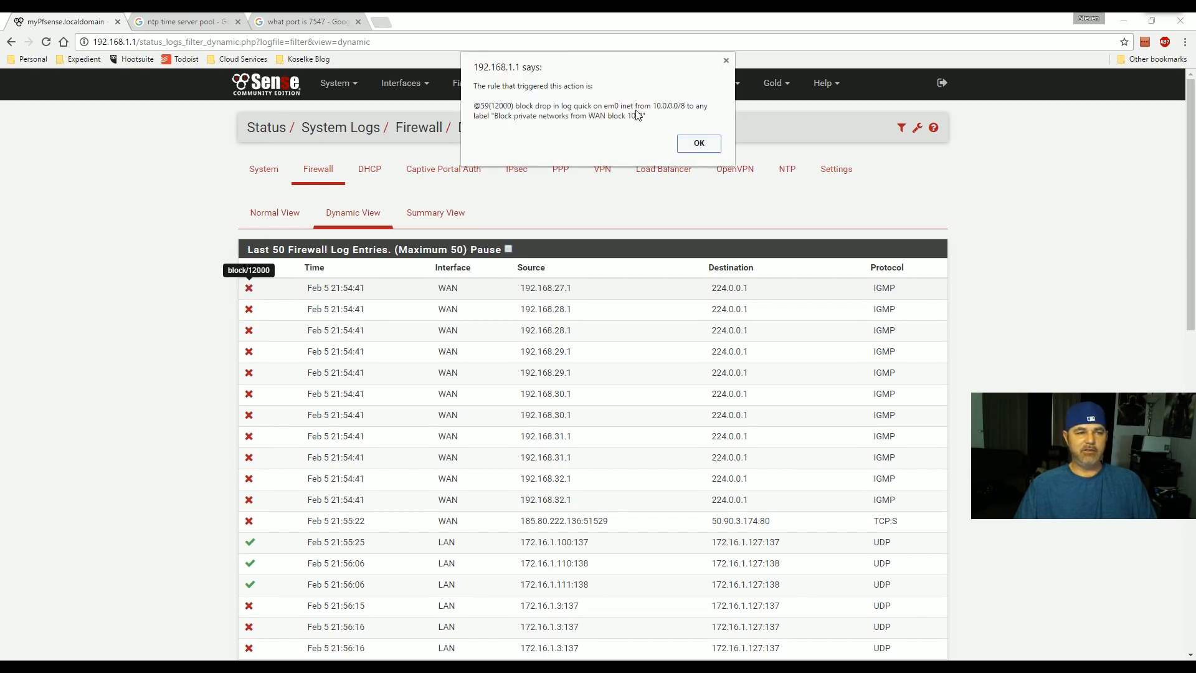
pyautogui.click(724, 61)
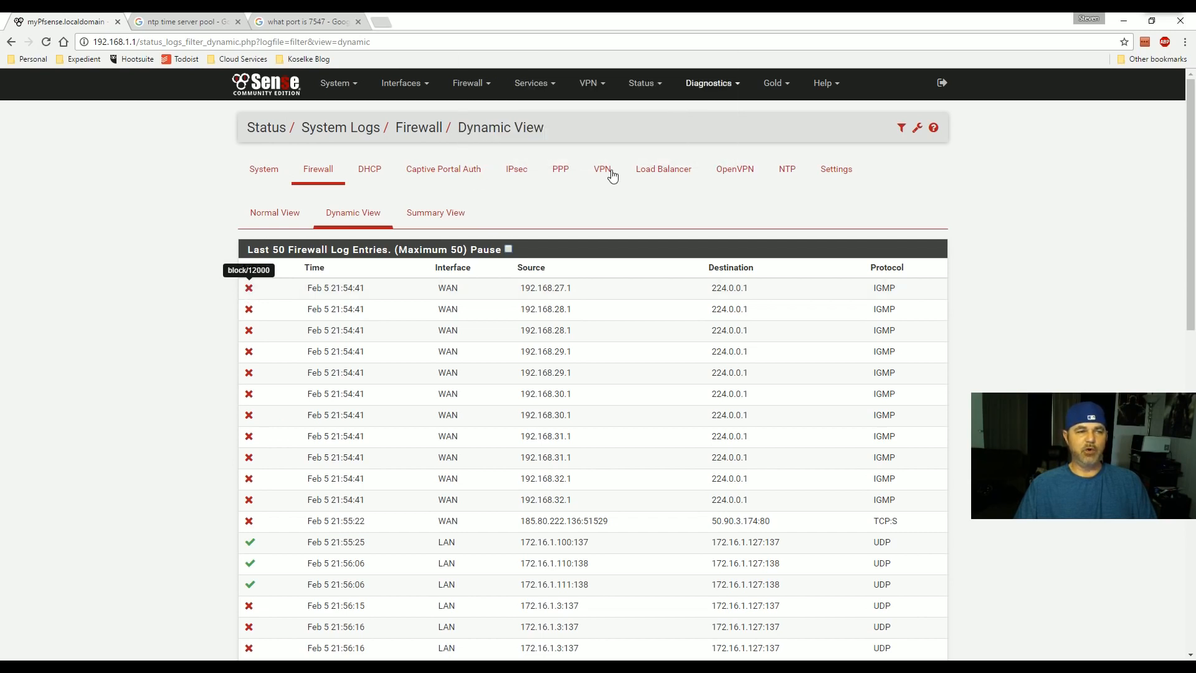
pyautogui.click(250, 542)
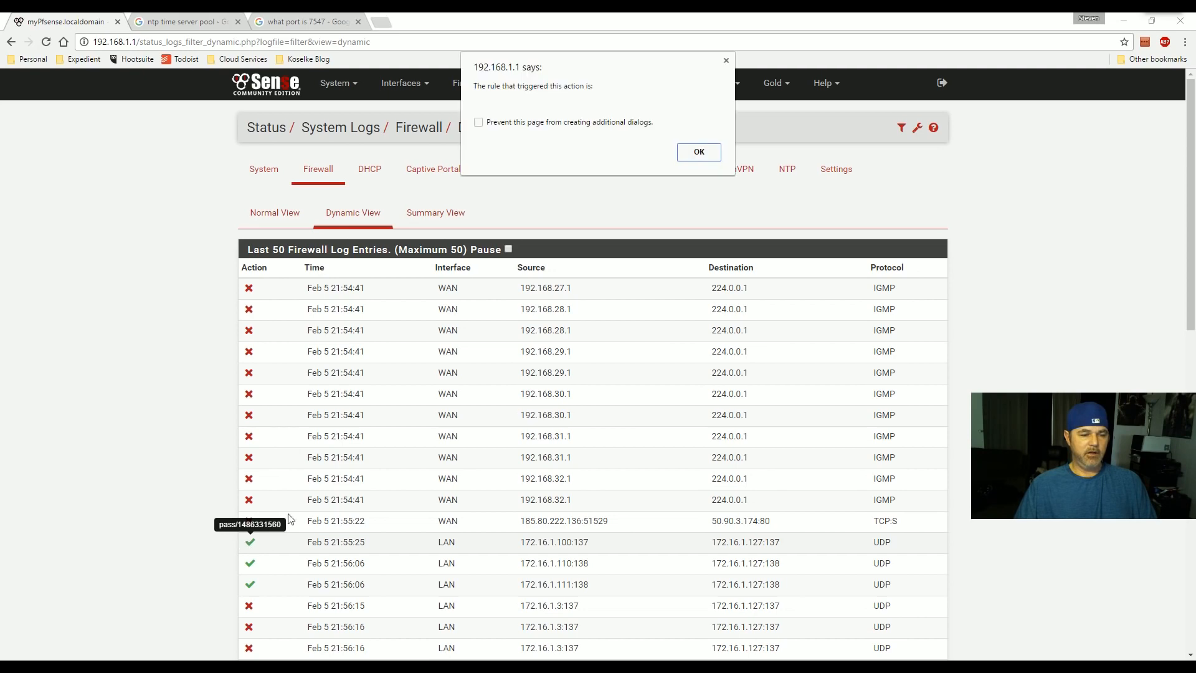
pyautogui.click(699, 153)
# - Trace a blocked WAN connection to 50.90.3.174 back to the 'Block All' rule
pyautogui.scroll(-3, 243, 499)
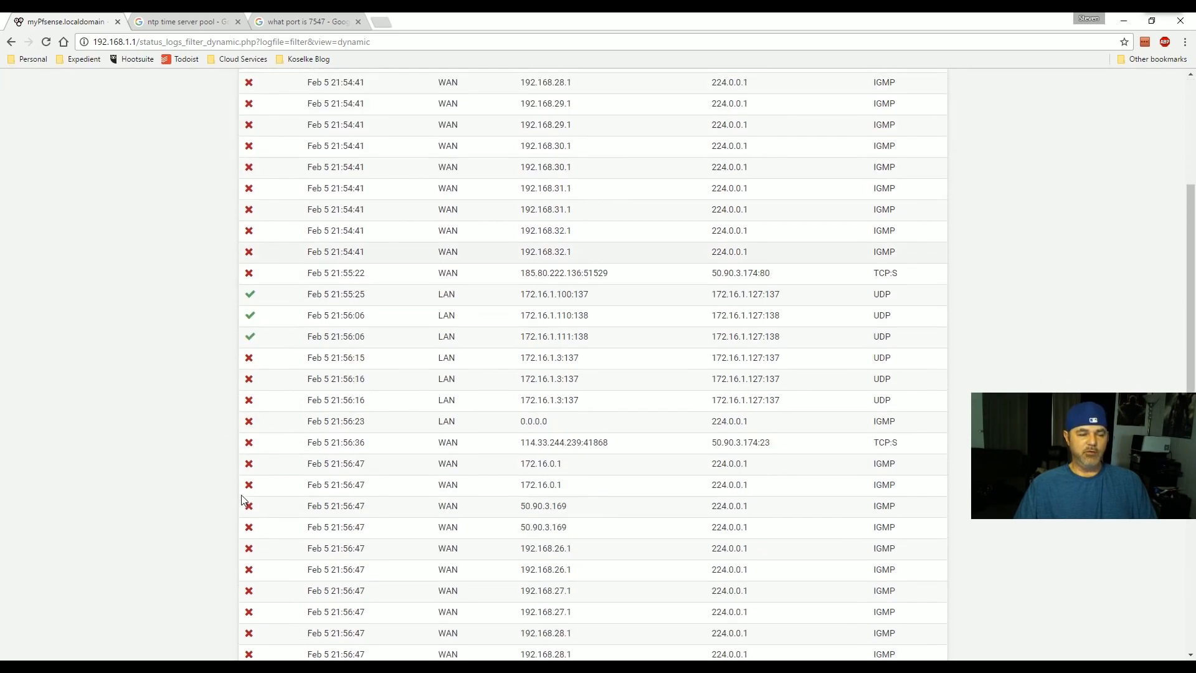
pyautogui.scroll(-3, 246, 511)
pyautogui.scroll(6, 248, 427)
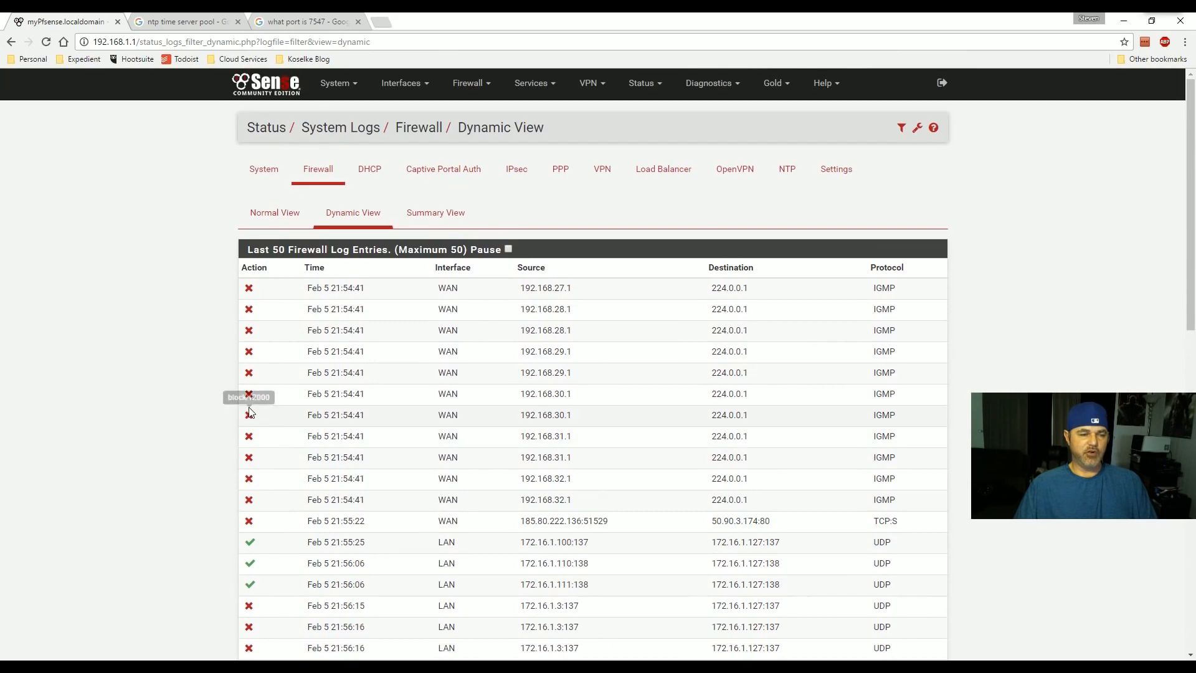
pyautogui.scroll(-10, 250, 412)
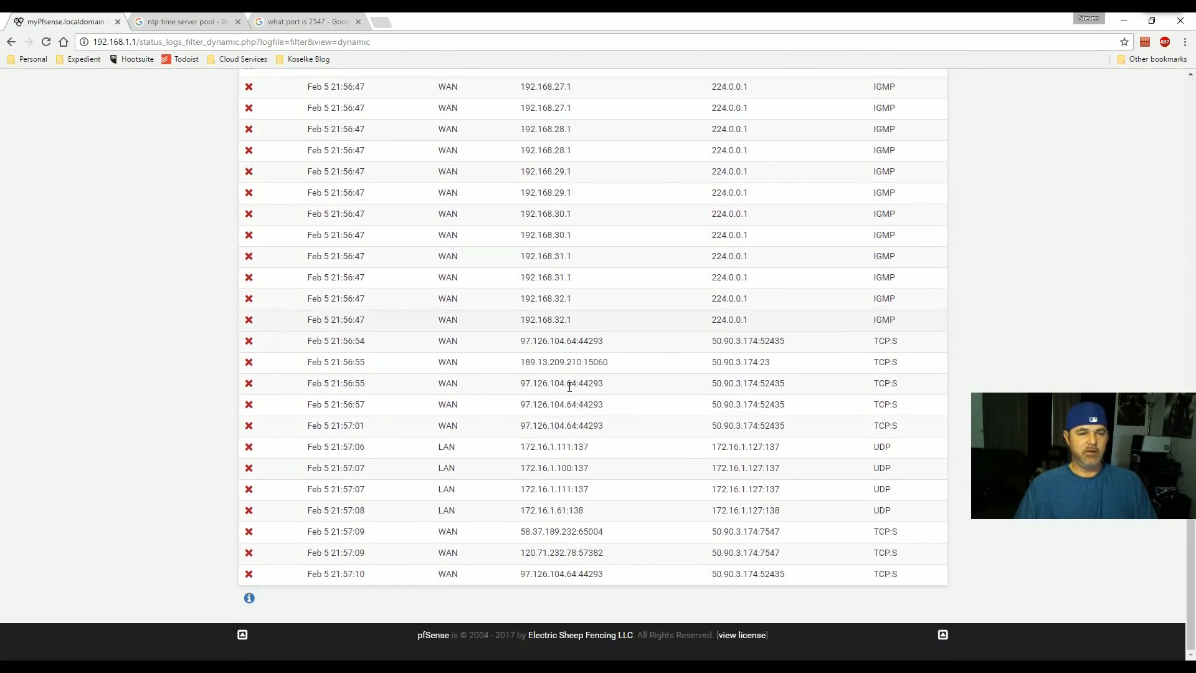
pyautogui.click(249, 363)
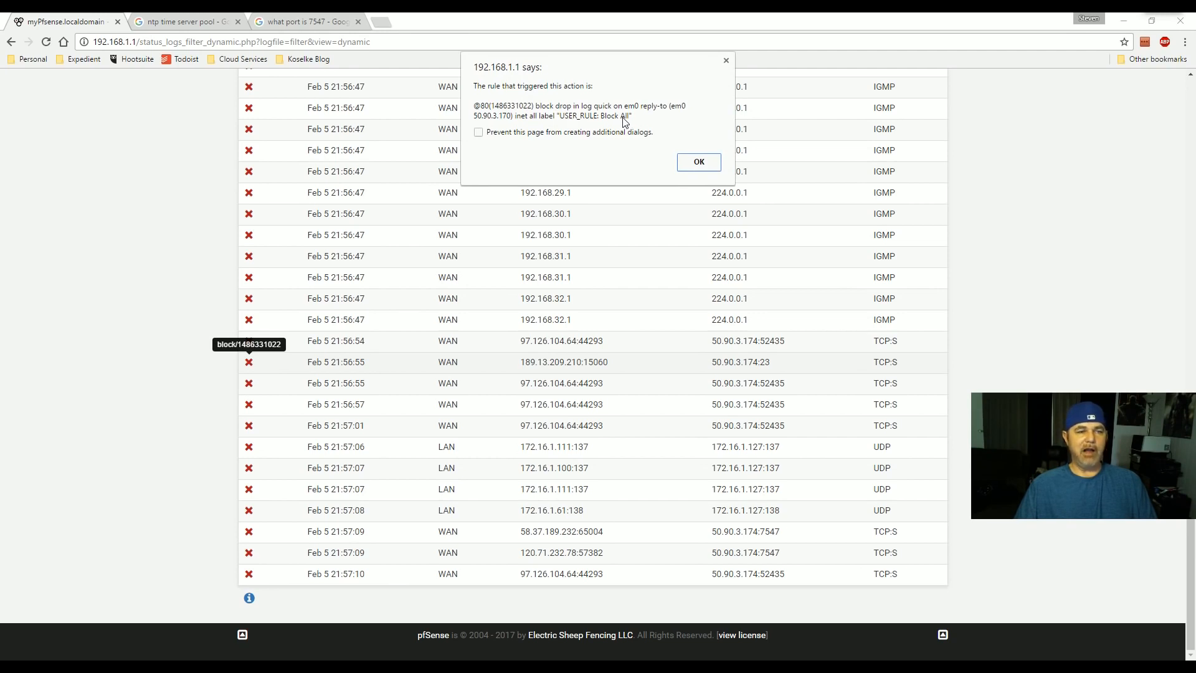
pyautogui.click(698, 163)
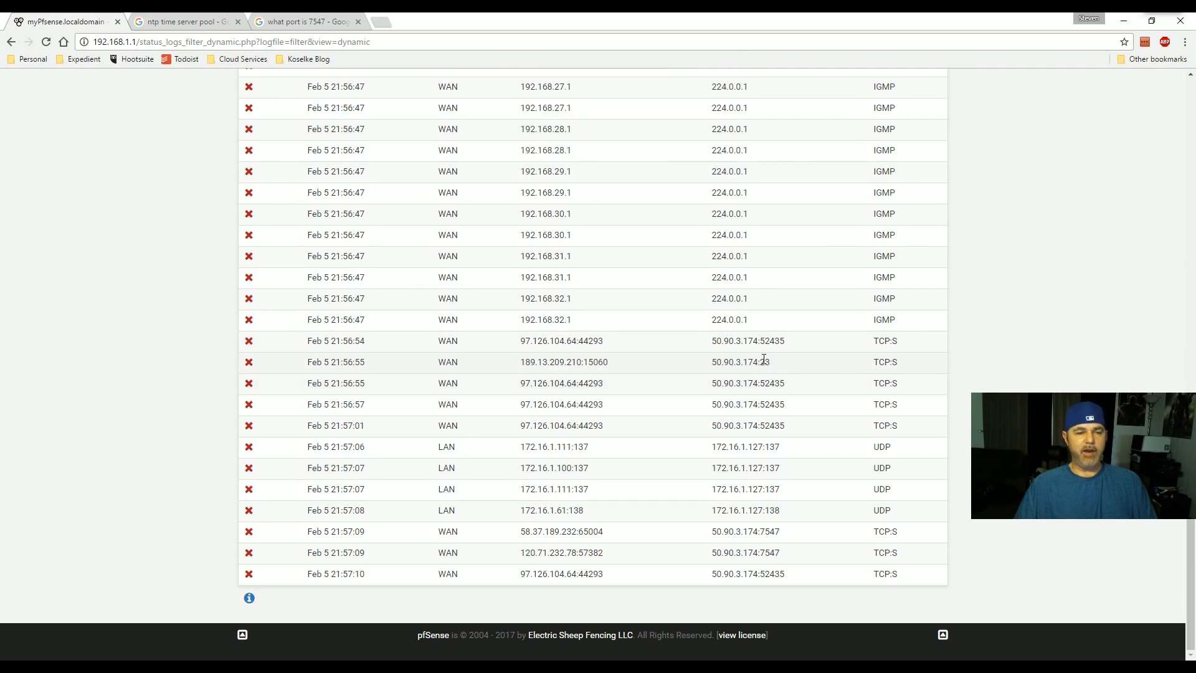
pyautogui.scroll(12, 764, 360)
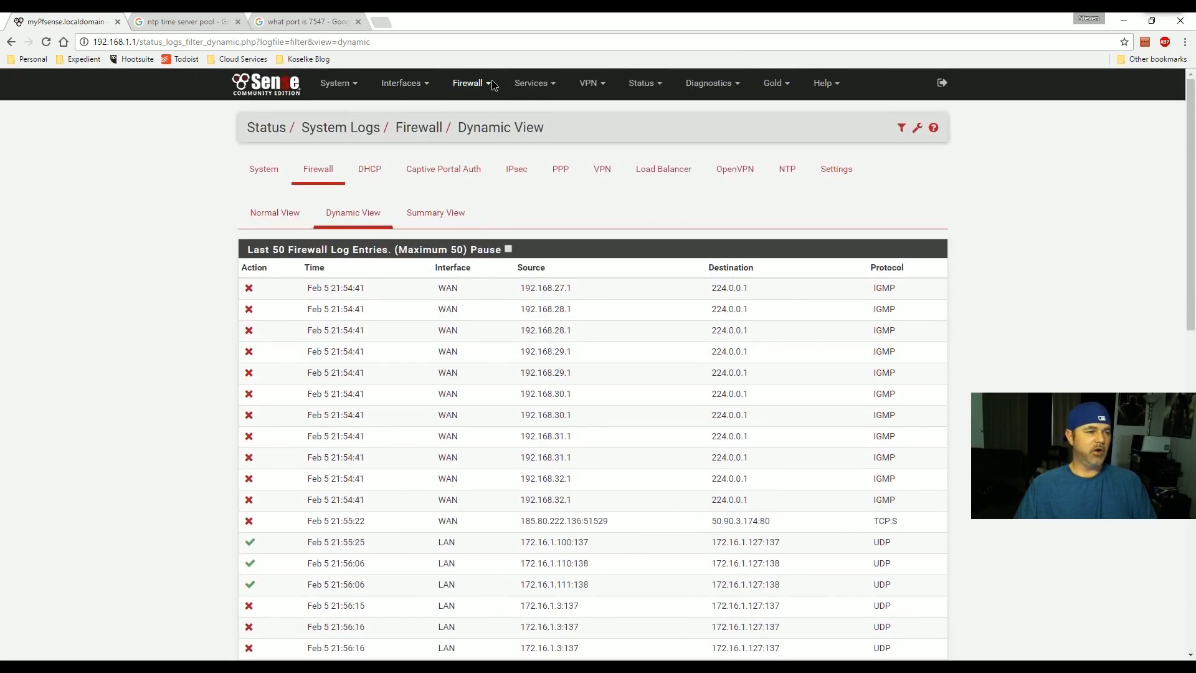
# - Go to Firewall > Rules for the WAN interface
pyautogui.click(491, 81)
pyautogui.click(406, 82)
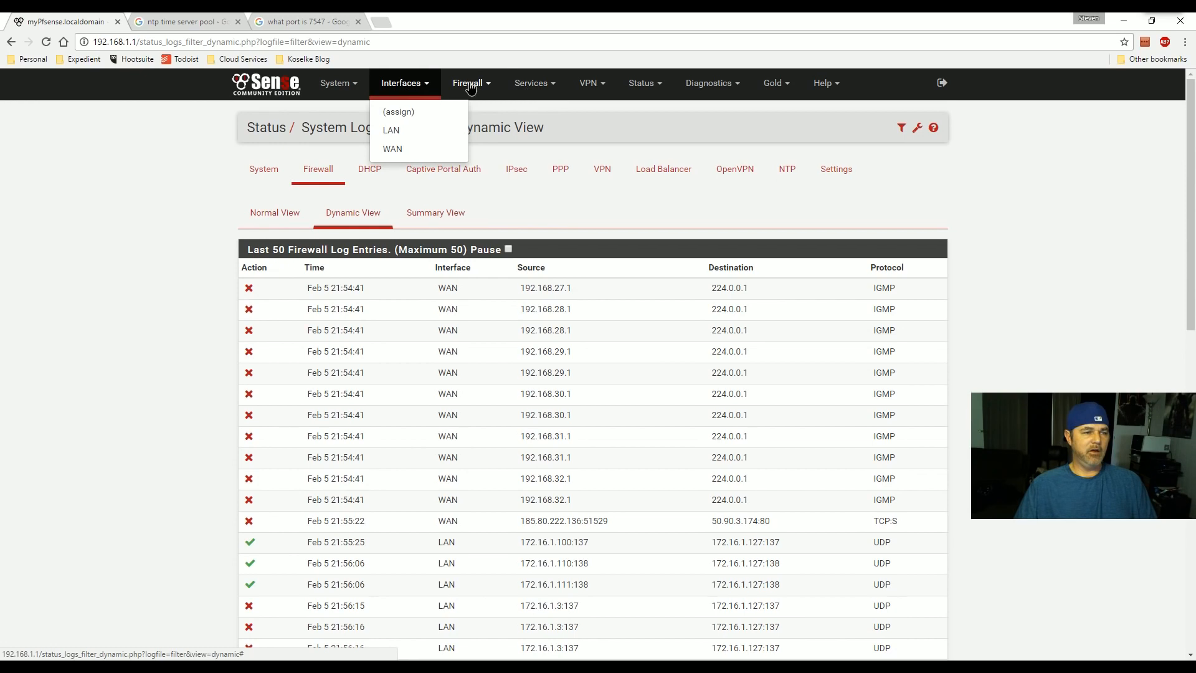
pyautogui.click(470, 86)
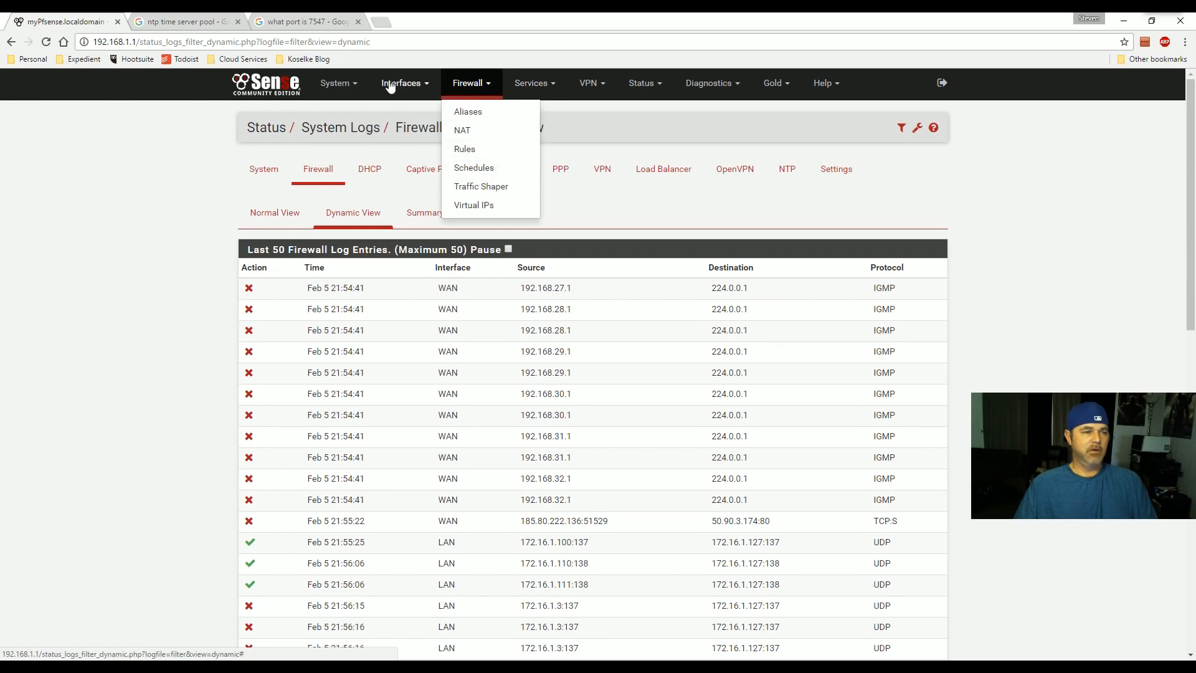
pyautogui.click(464, 150)
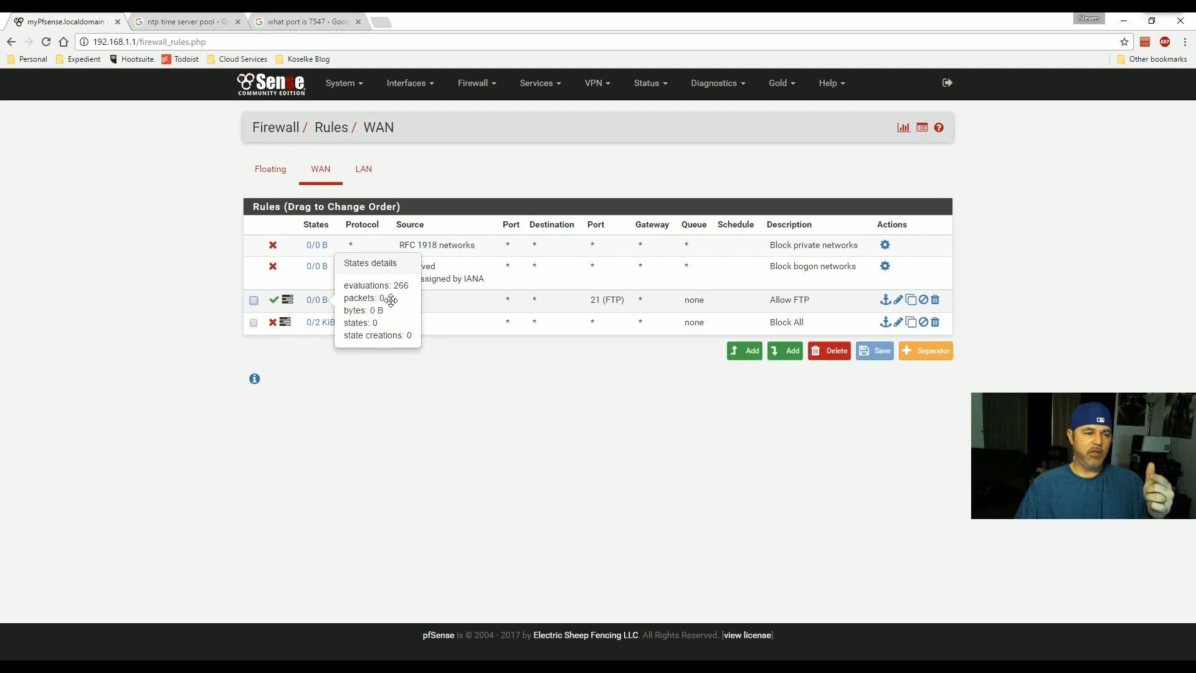
# - Set the Allow FTP rule's destination port range to custom 23 to 23, save and apply
pyautogui.click(897, 300)
pyautogui.scroll(-2, 427, 436)
pyautogui.click(427, 435)
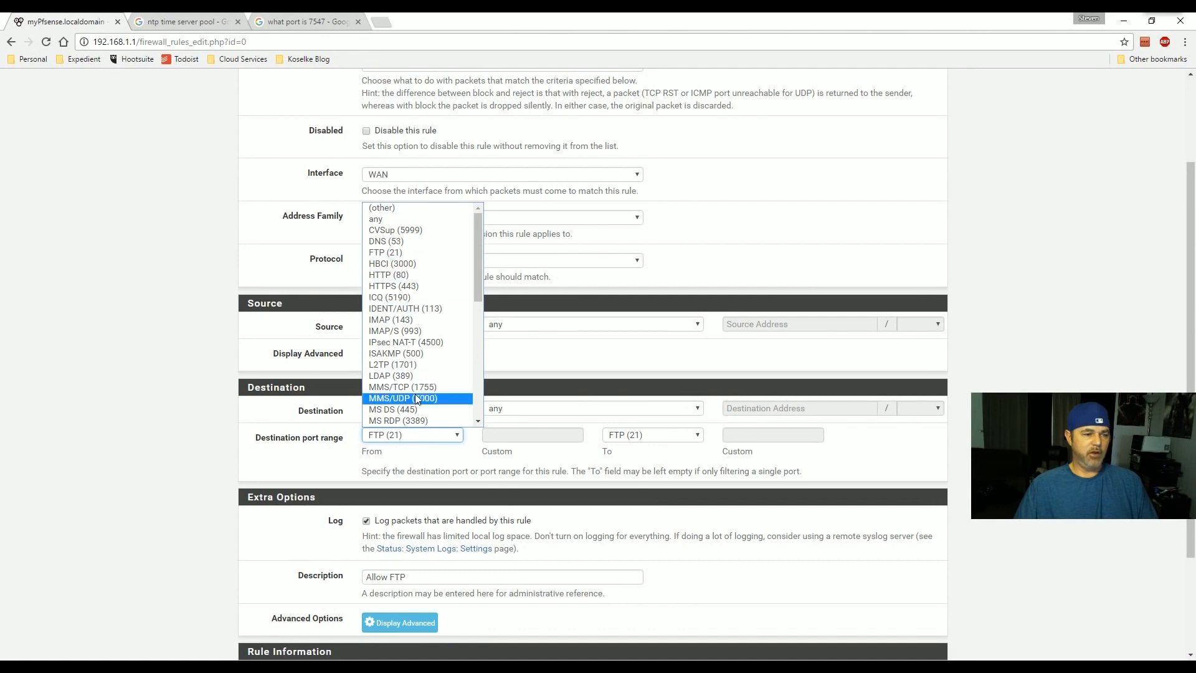
pyautogui.scroll(-8, 415, 374)
pyautogui.scroll(8, 417, 310)
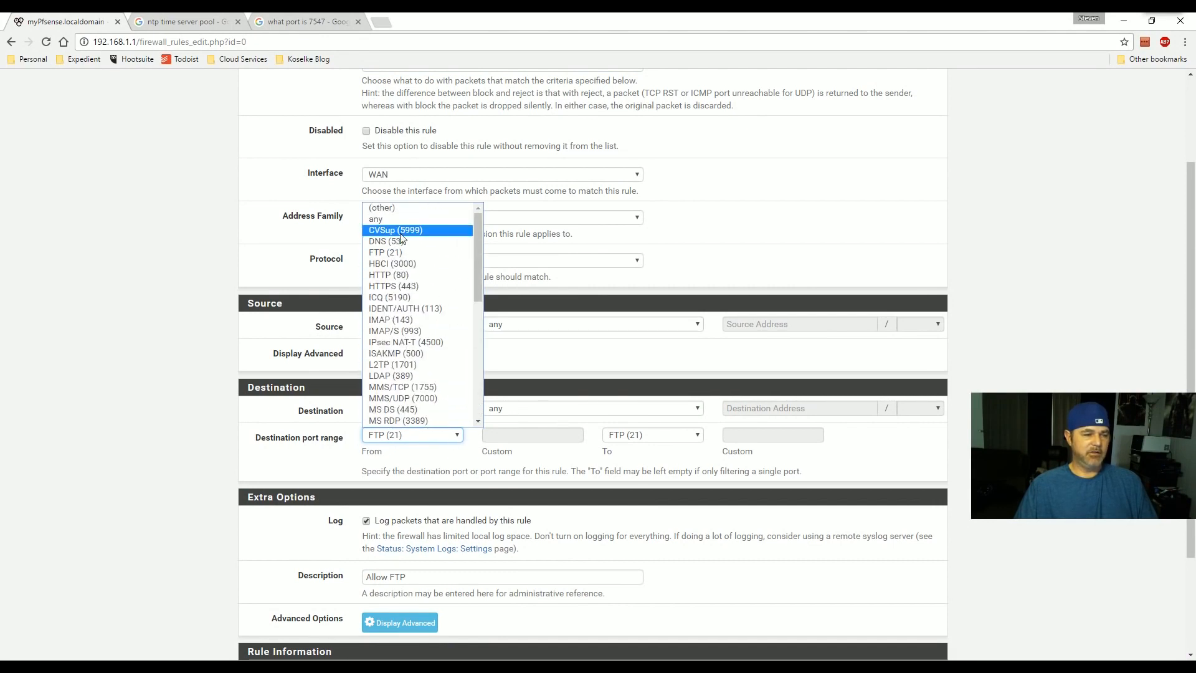
pyautogui.click(386, 212)
pyautogui.click(501, 436)
pyautogui.write('23')
pyautogui.click(747, 435)
pyautogui.write('23')
pyautogui.scroll(-3, 748, 436)
pyautogui.click(395, 611)
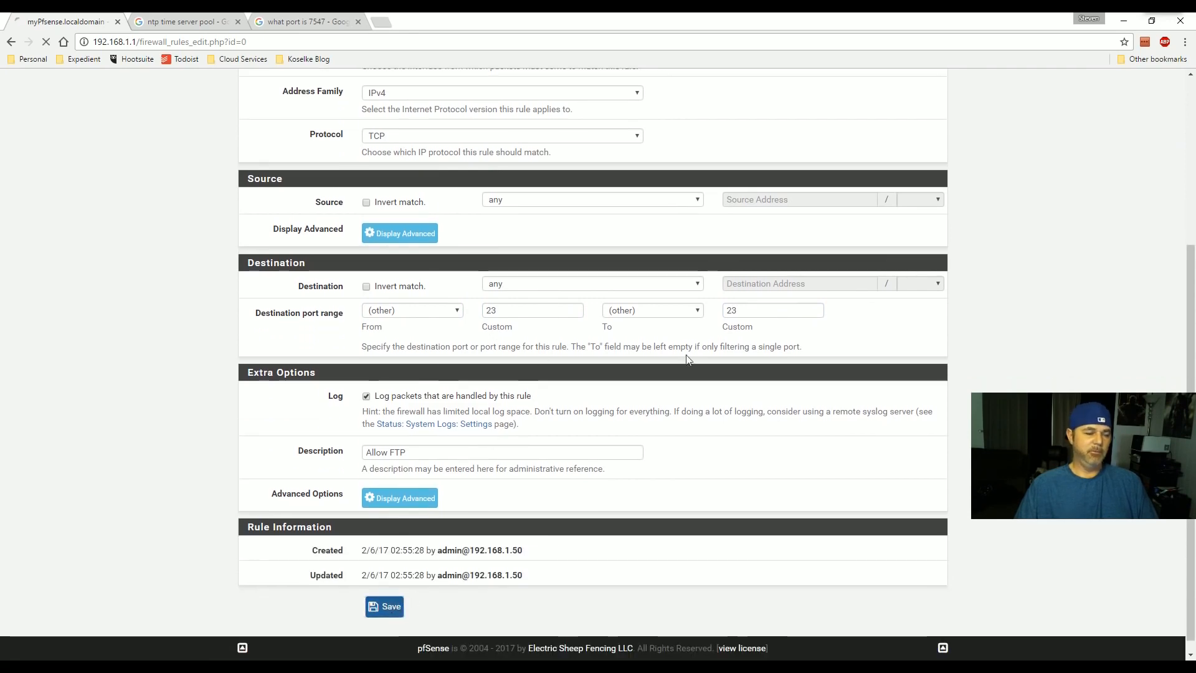
pyautogui.click(877, 181)
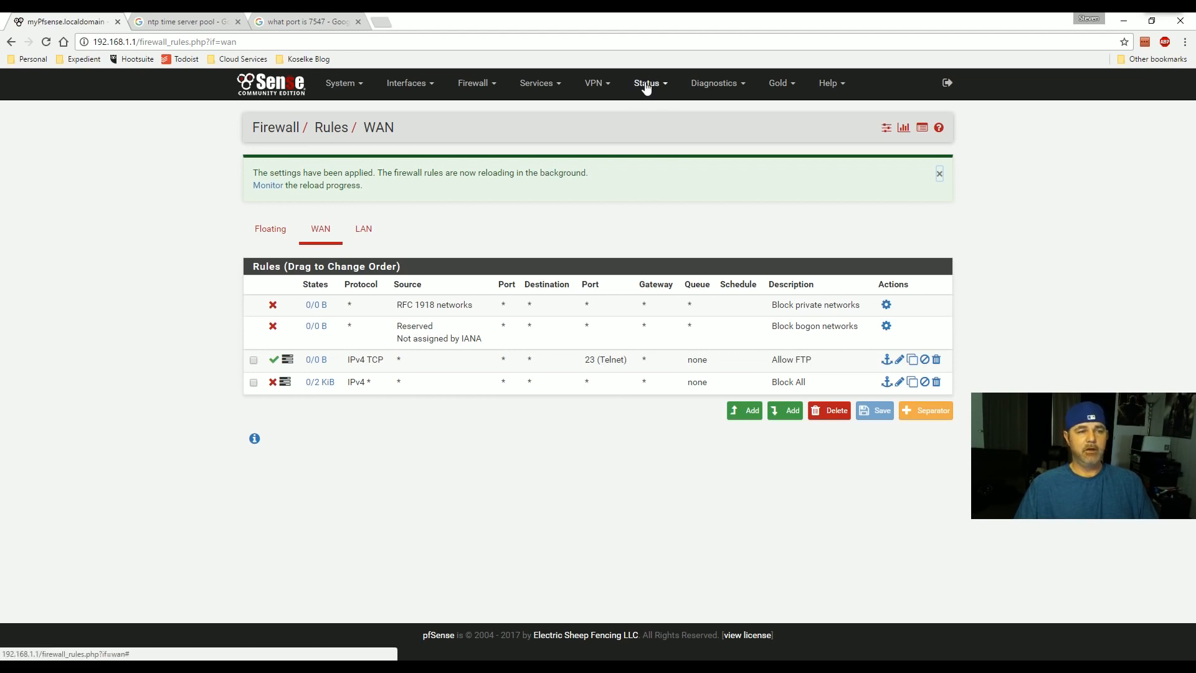
pyautogui.click(407, 85)
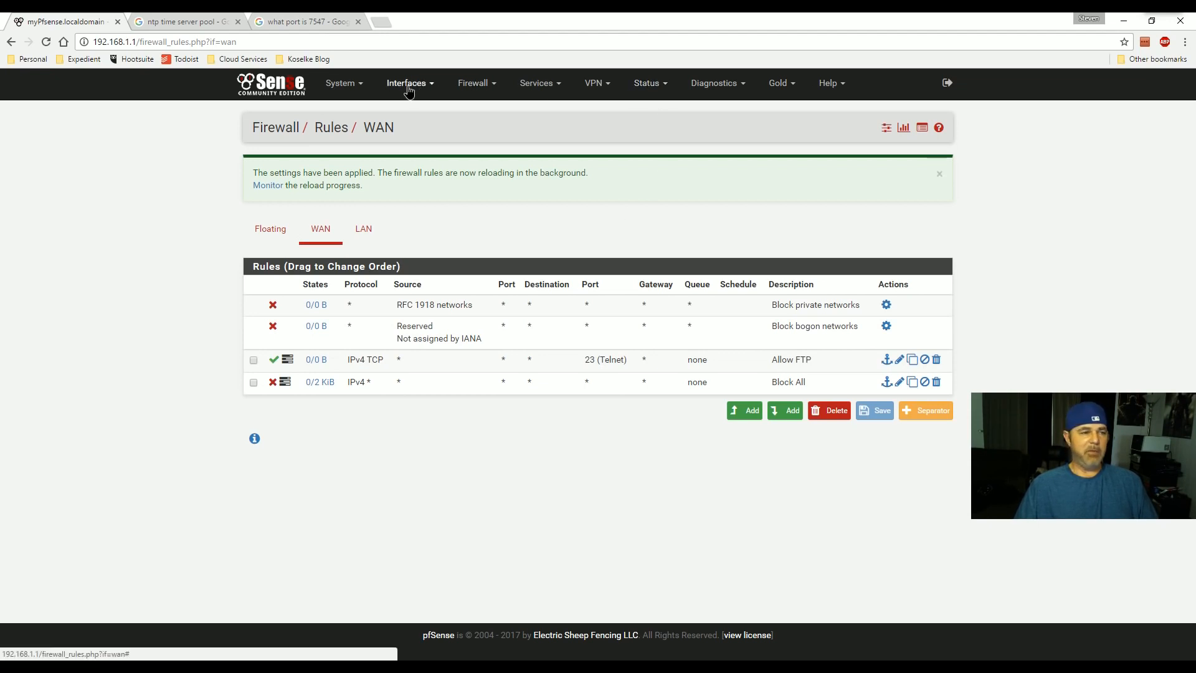
pyautogui.click(399, 132)
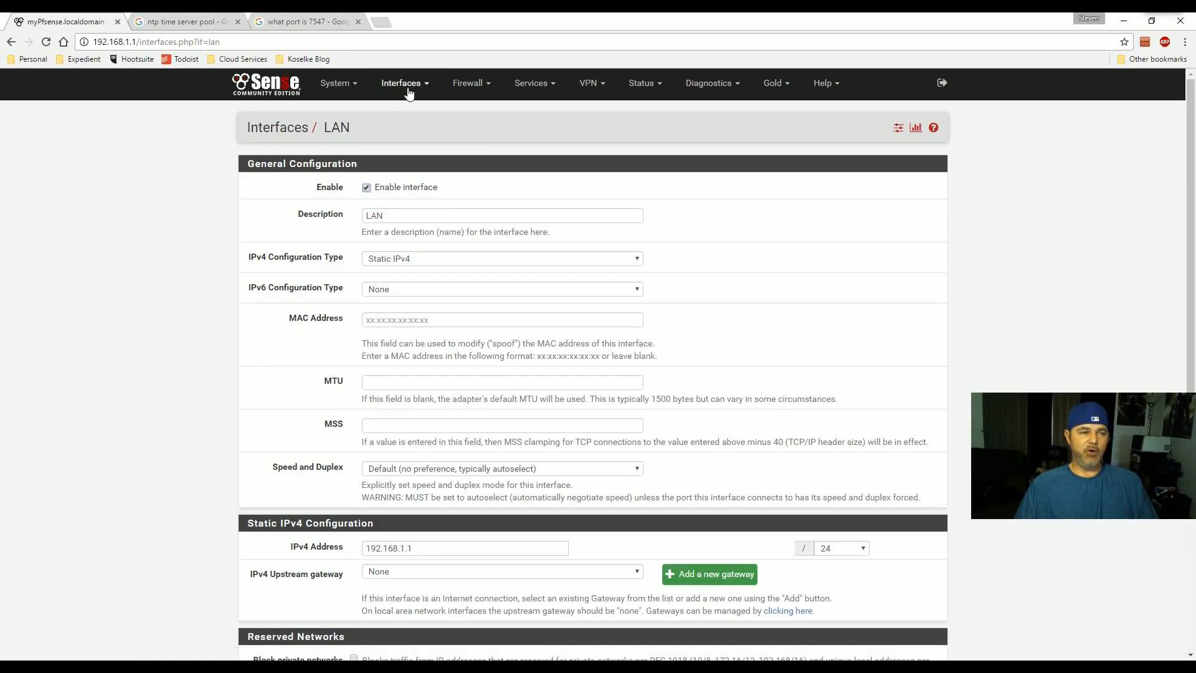
pyautogui.click(400, 82)
pyautogui.click(410, 150)
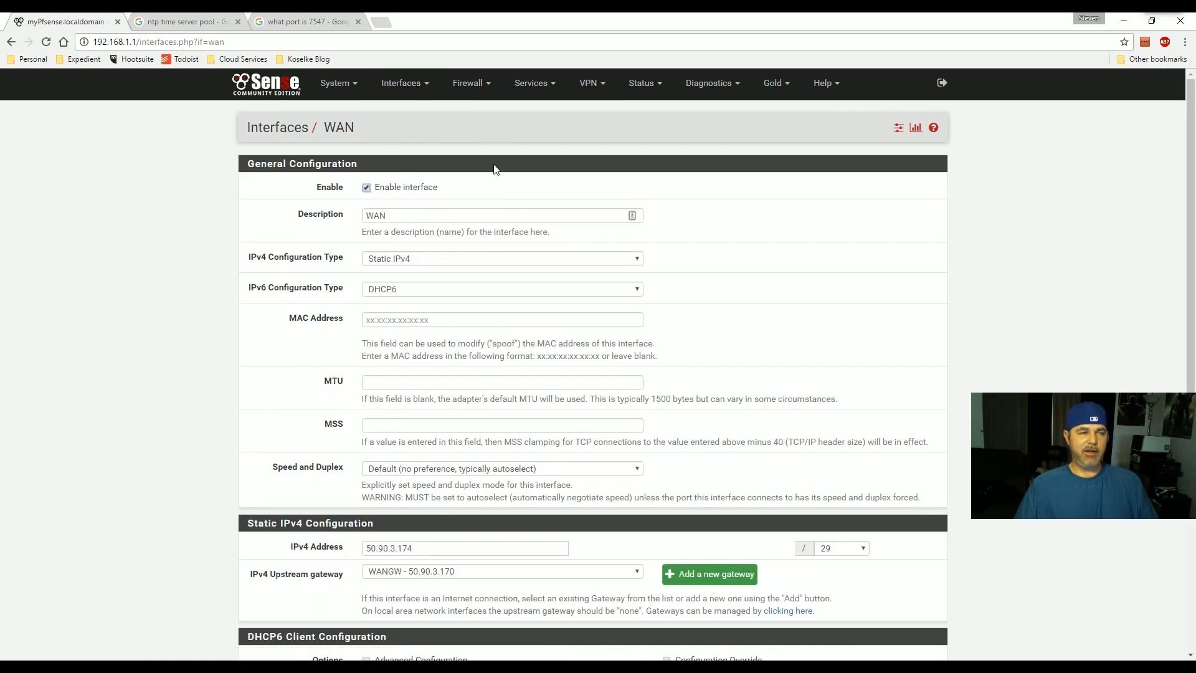
pyautogui.click(267, 83)
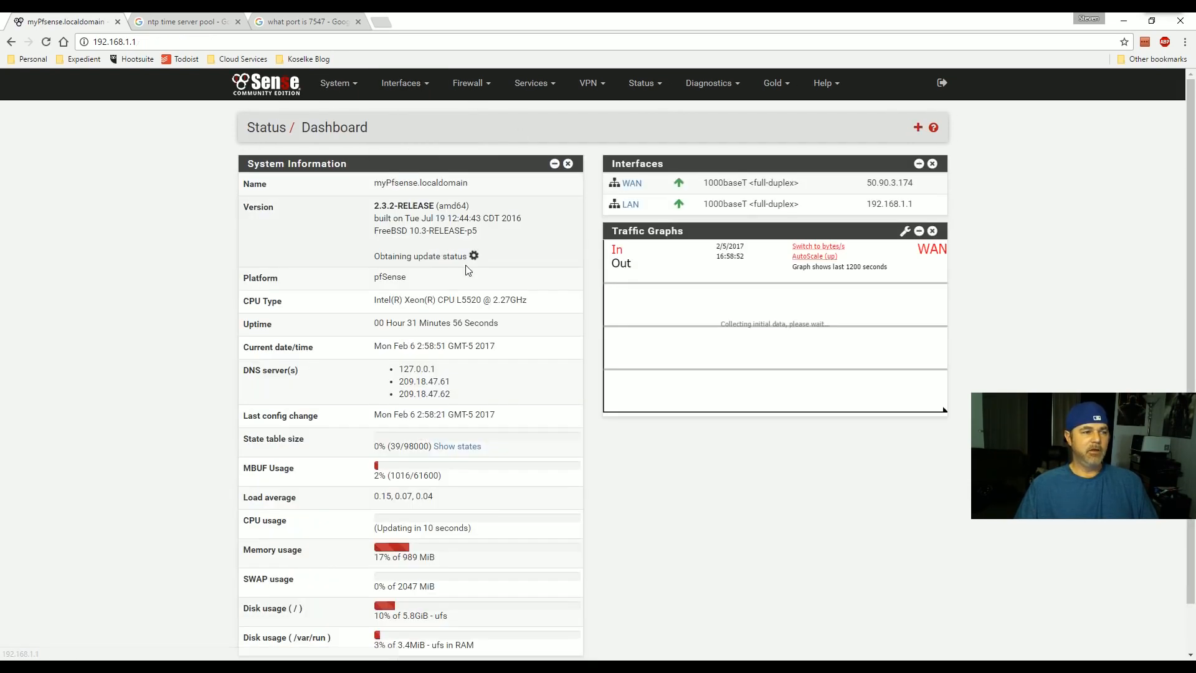
pyautogui.scroll(-2, 575, 400)
pyautogui.scroll(2, 584, 366)
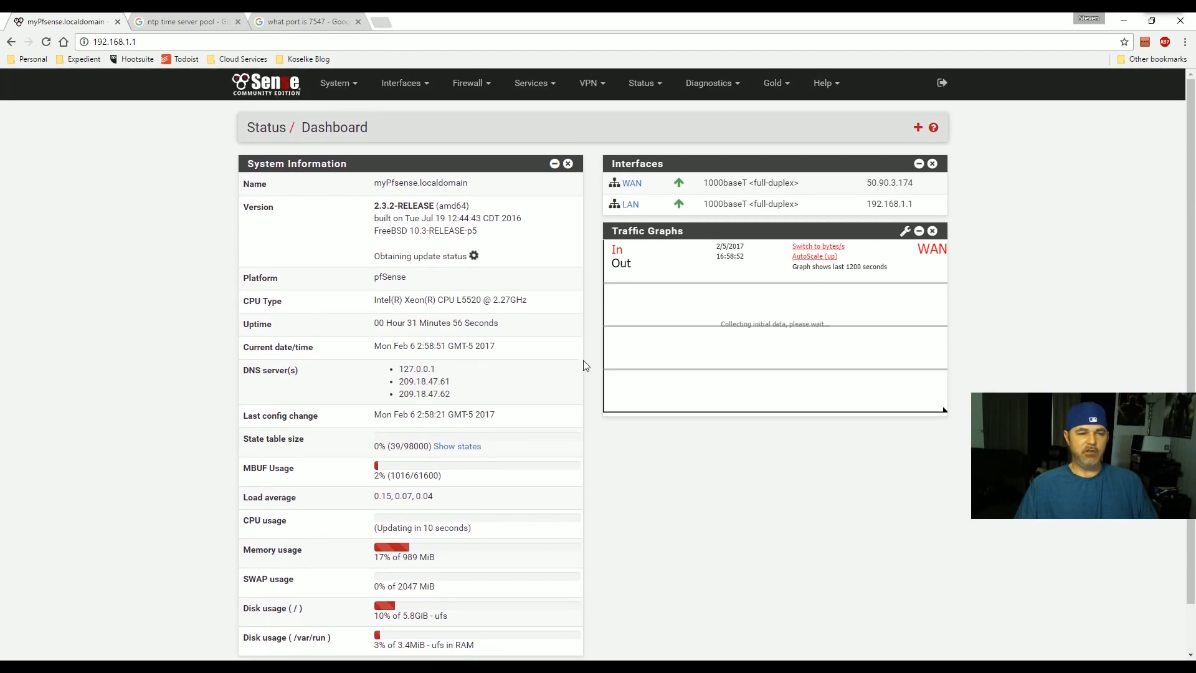
pyautogui.click(472, 82)
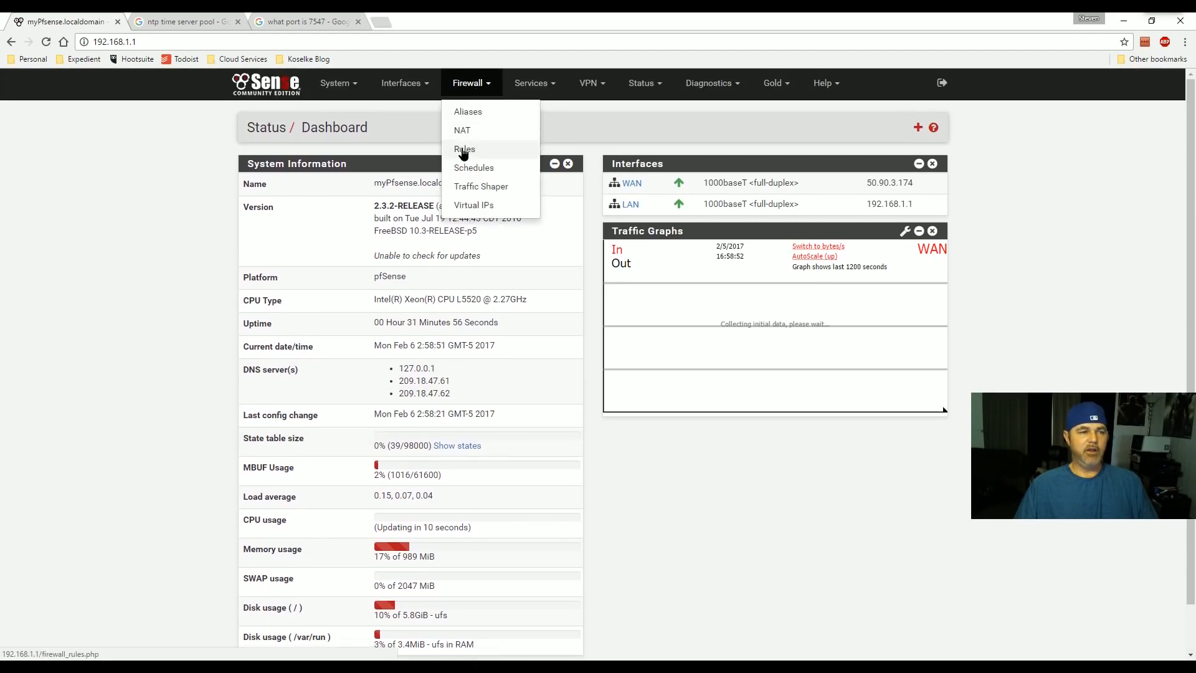
pyautogui.click(477, 147)
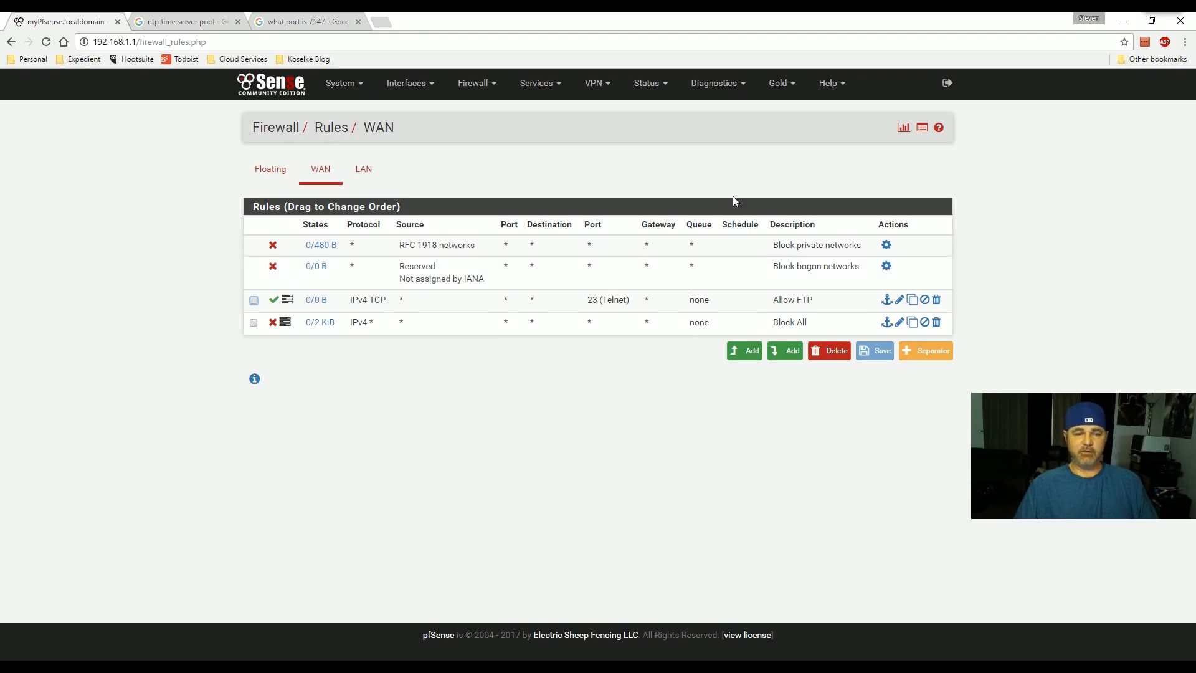
pyautogui.click(641, 91)
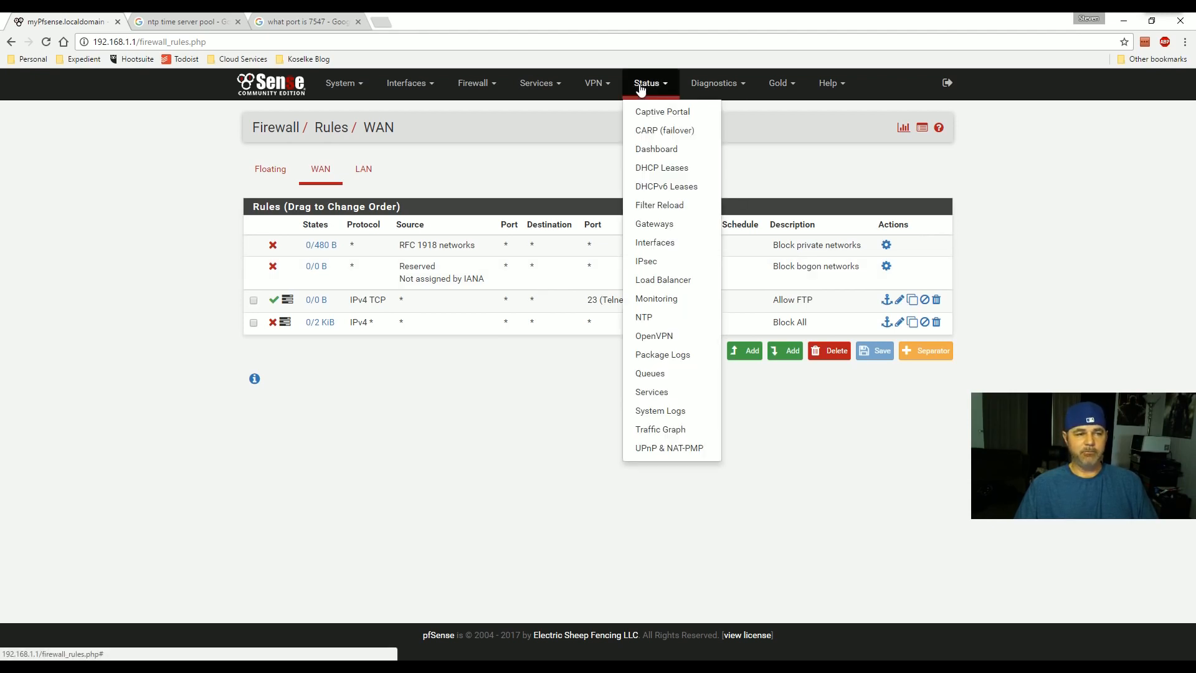
# - Open the live Dynamic View of the firewall log under System Logs
pyautogui.click(658, 411)
pyautogui.click(317, 169)
pyautogui.click(335, 218)
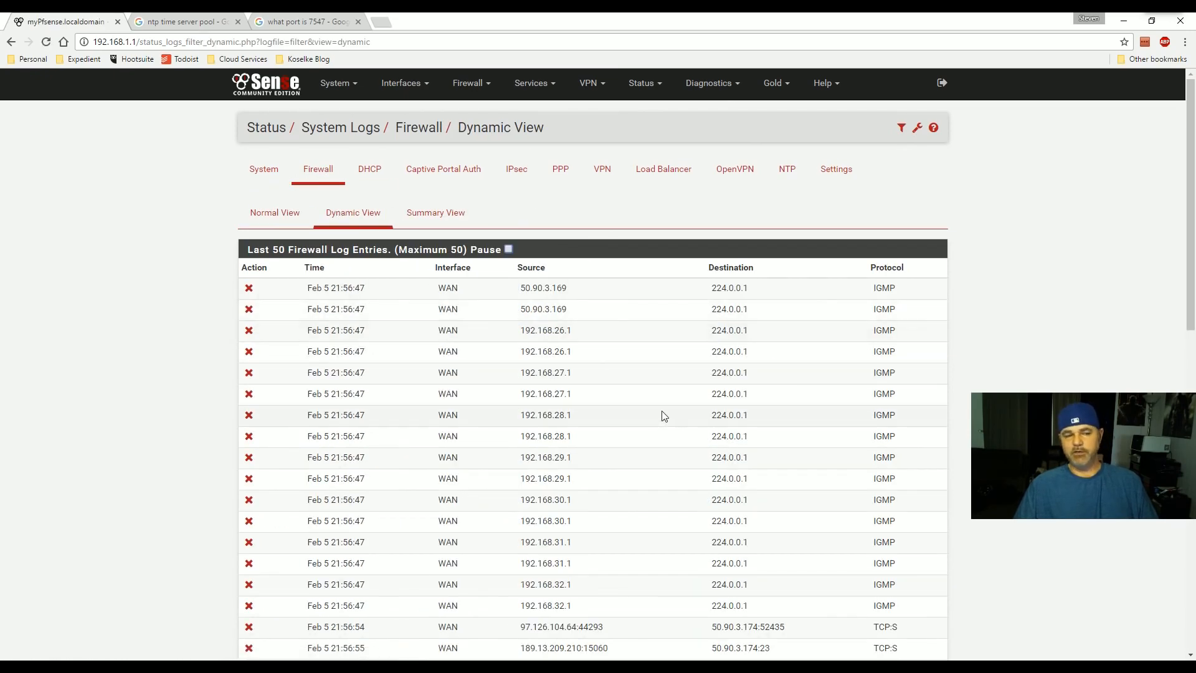
pyautogui.scroll(-1, 651, 414)
pyautogui.scroll(1, 642, 410)
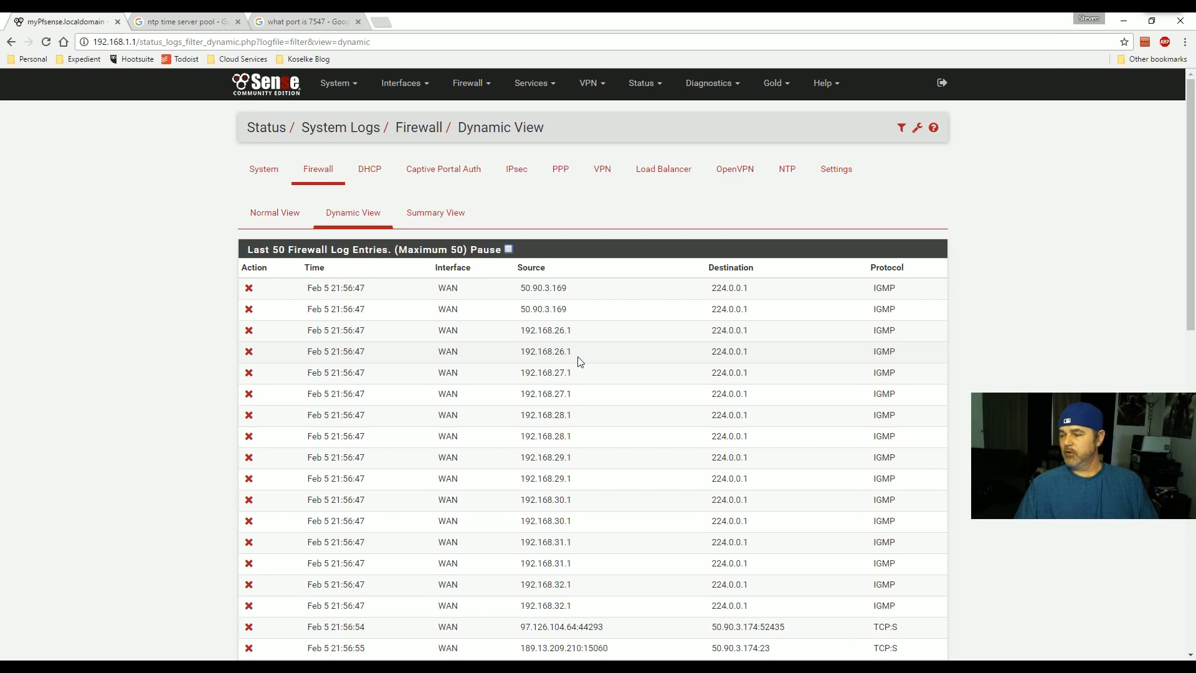
pyautogui.scroll(-7, 471, 318)
pyautogui.scroll(4, 468, 332)
pyautogui.scroll(3, 469, 332)
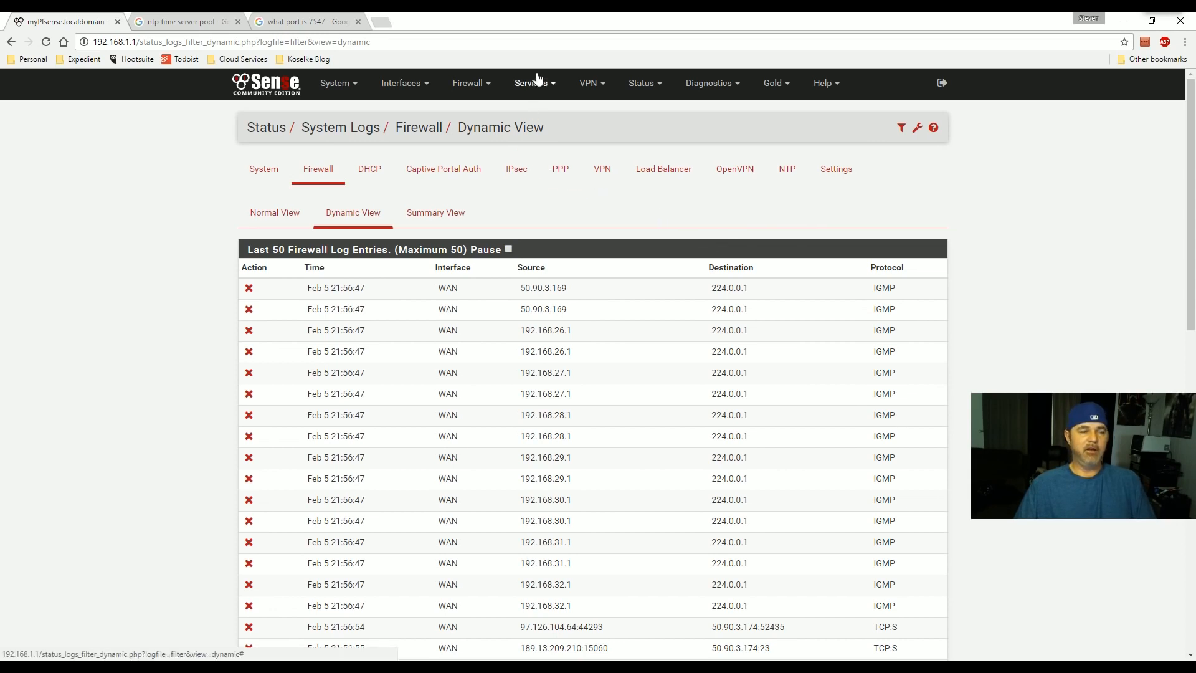
# - Browse the Firewall, Status, VPN and Diagnostics menus
pyautogui.click(468, 85)
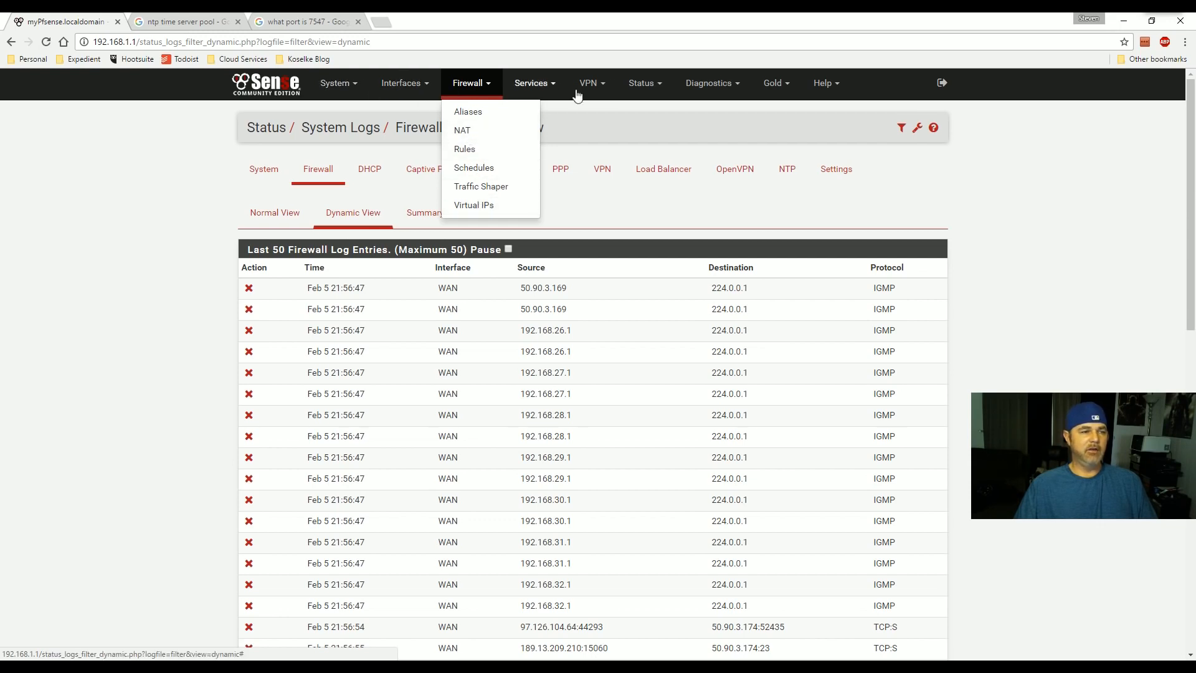
pyautogui.click(642, 84)
pyautogui.click(599, 90)
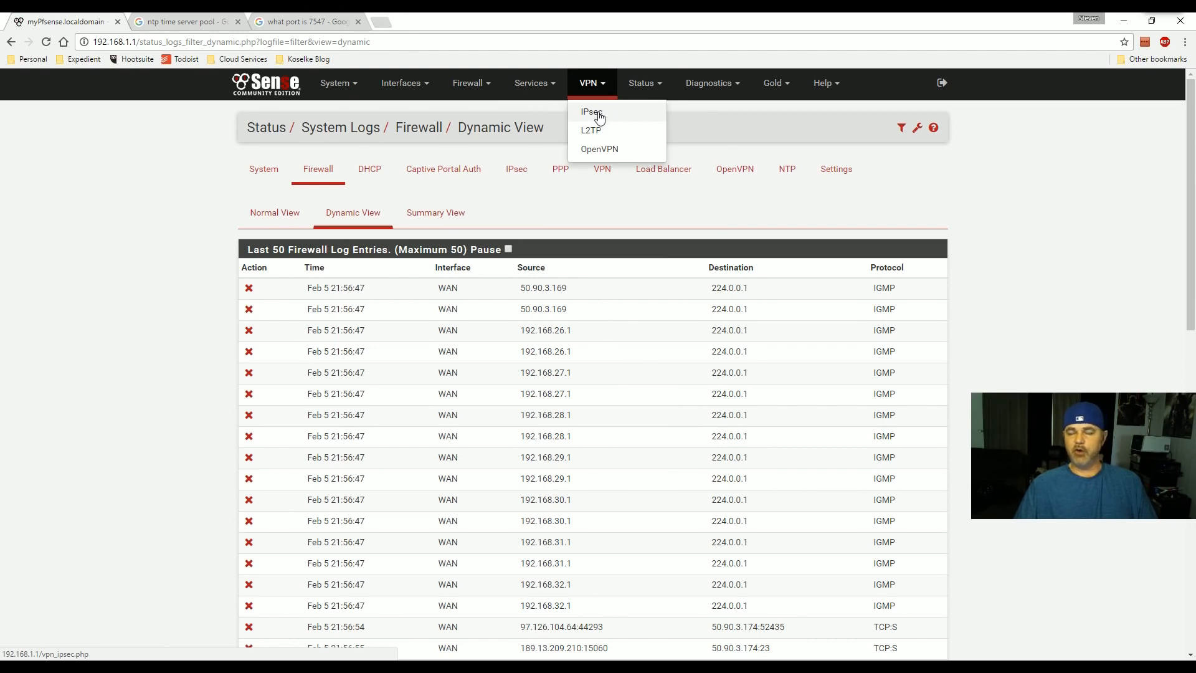
pyautogui.click(641, 91)
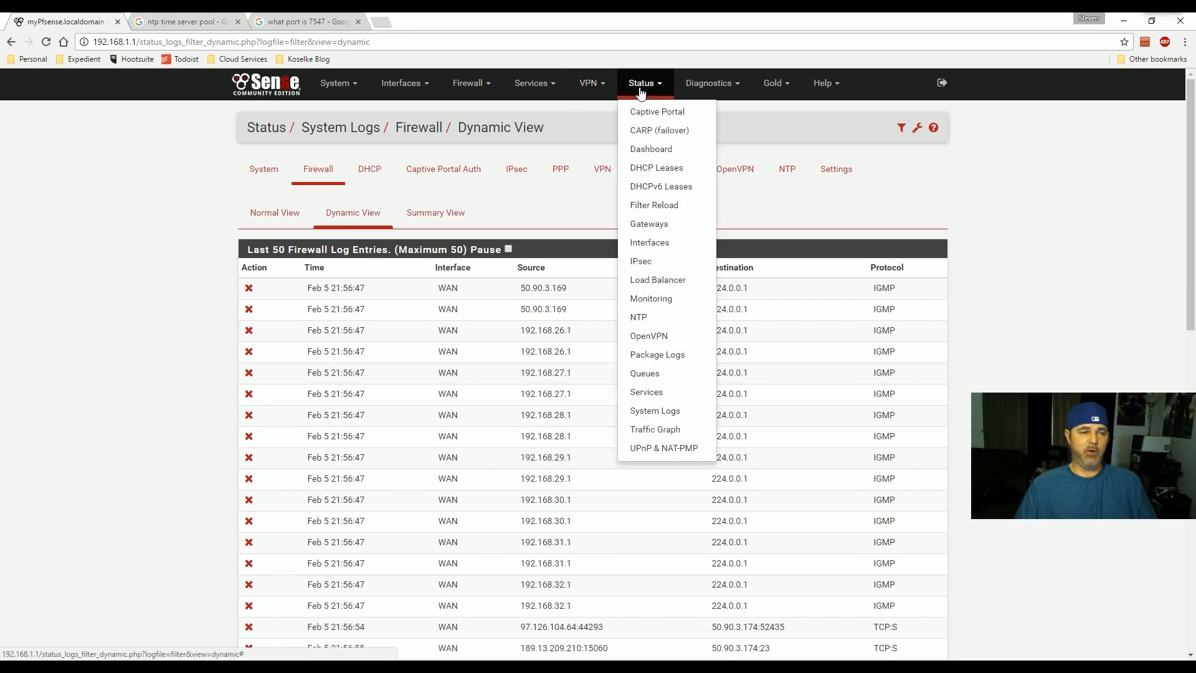
pyautogui.click(739, 87)
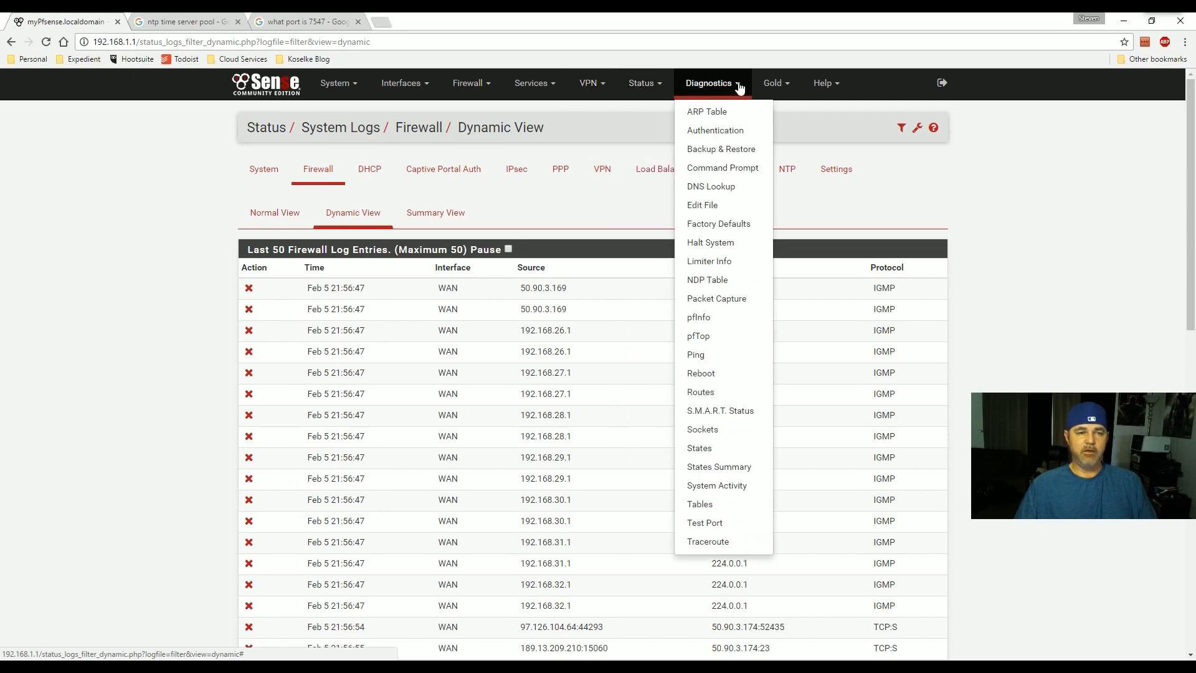
pyautogui.scroll(-3, 1015, 324)
pyautogui.scroll(3, 1015, 324)
# - Load pfsense.org in the 'what port is 7547' search tab
pyautogui.click(1028, 255)
pyautogui.click(336, 21)
pyautogui.click(337, 41)
pyautogui.write('pf')
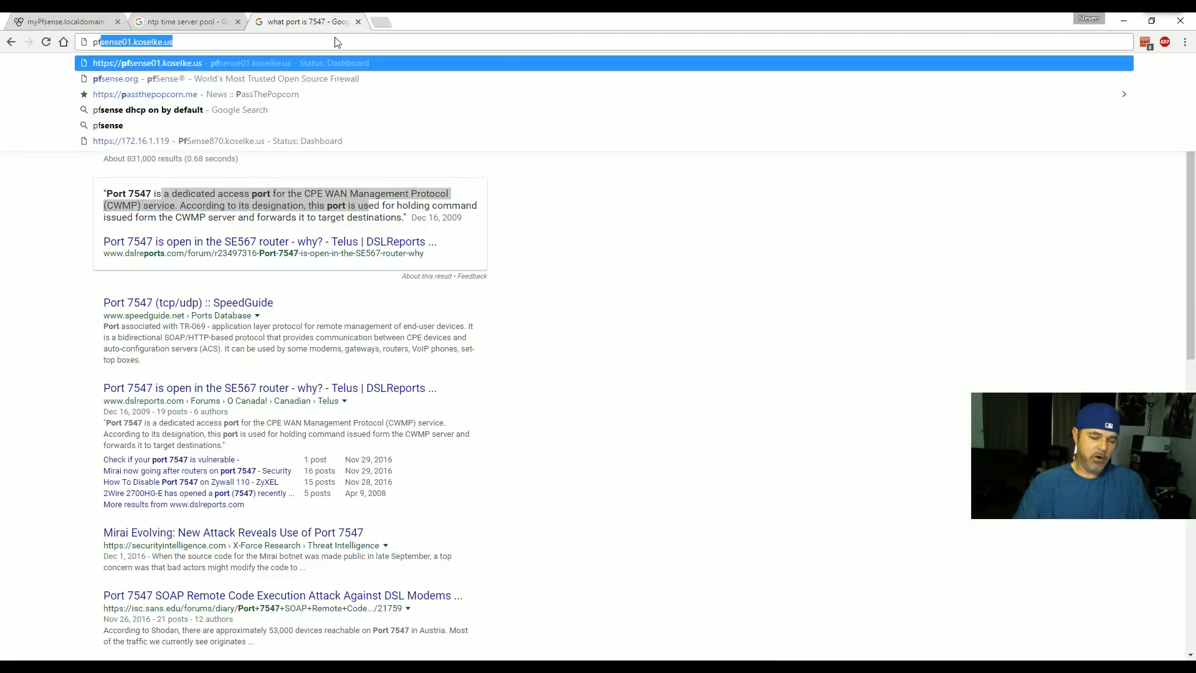
pyautogui.write('sense.org')
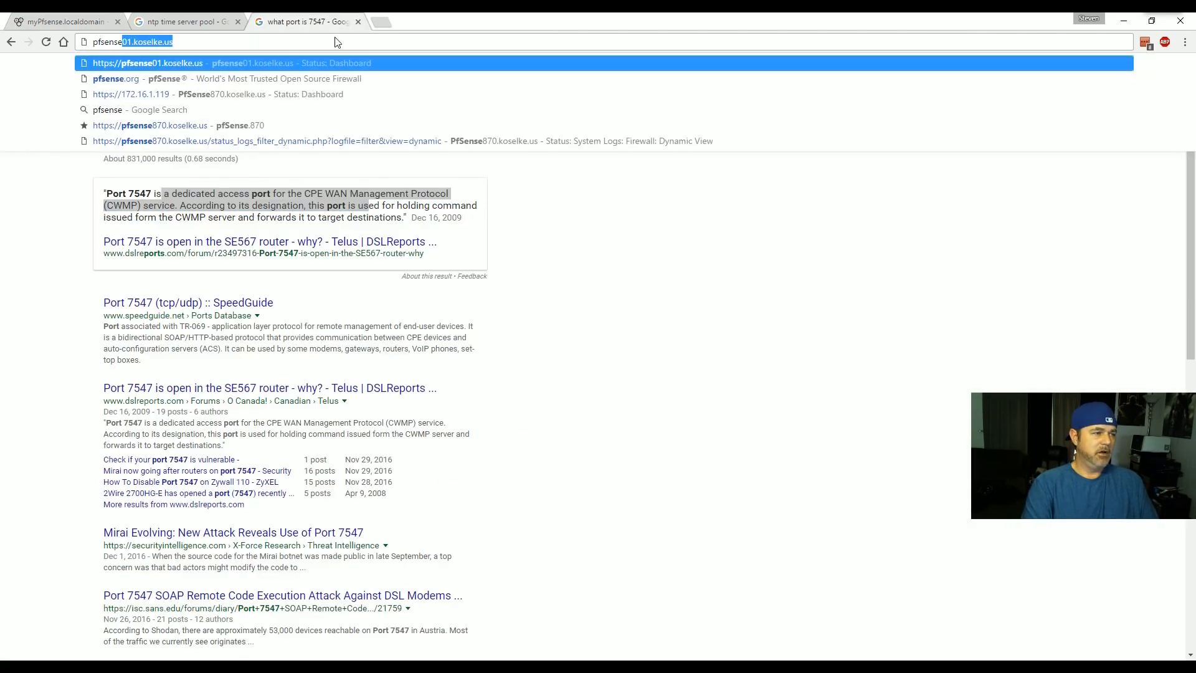
pyautogui.press('Return')
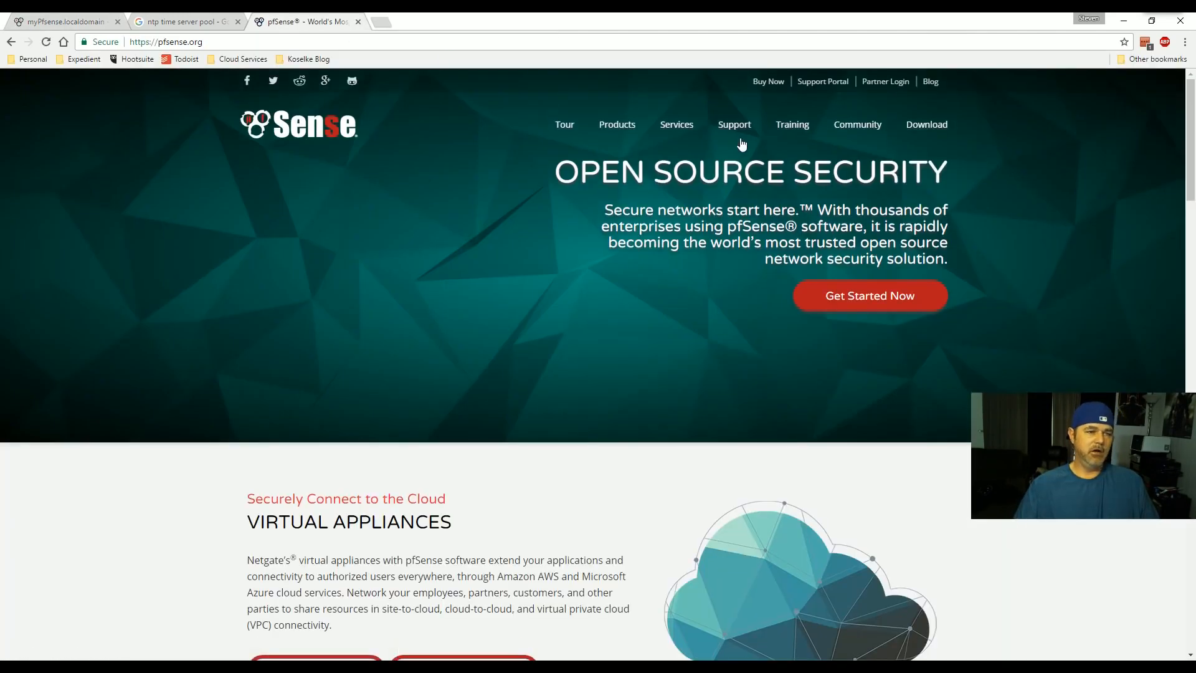
# - Visit the Support Portal, return home, and open the Community Get Involved page
pyautogui.click(831, 86)
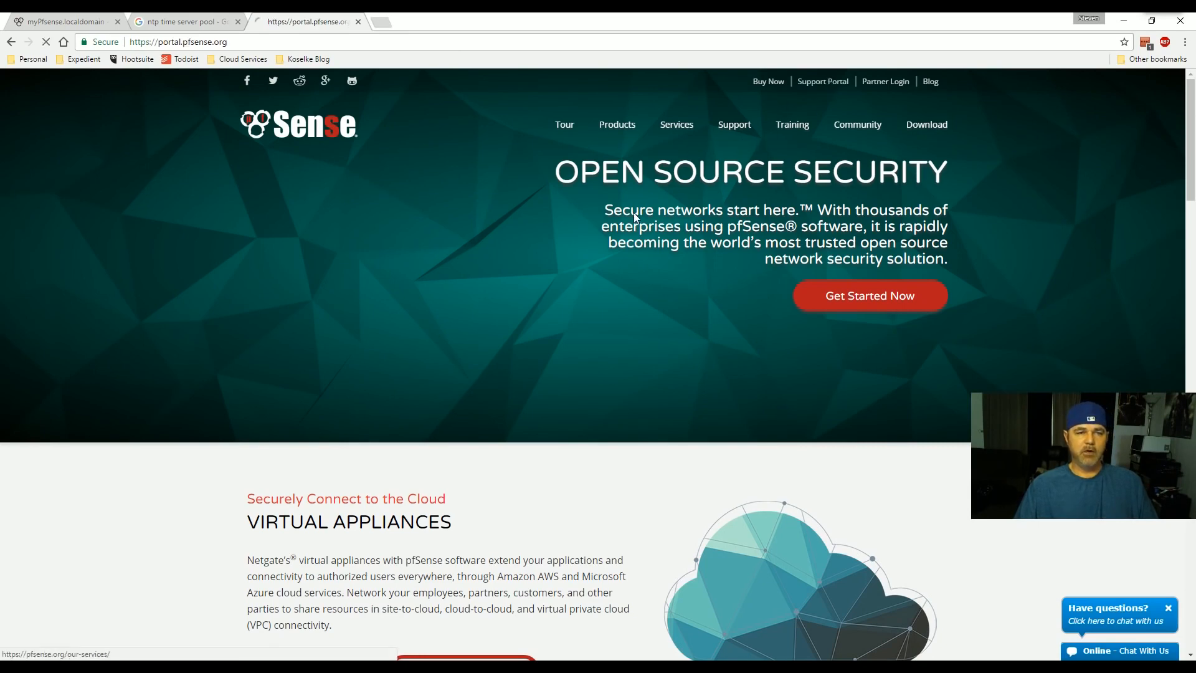
pyautogui.click(11, 41)
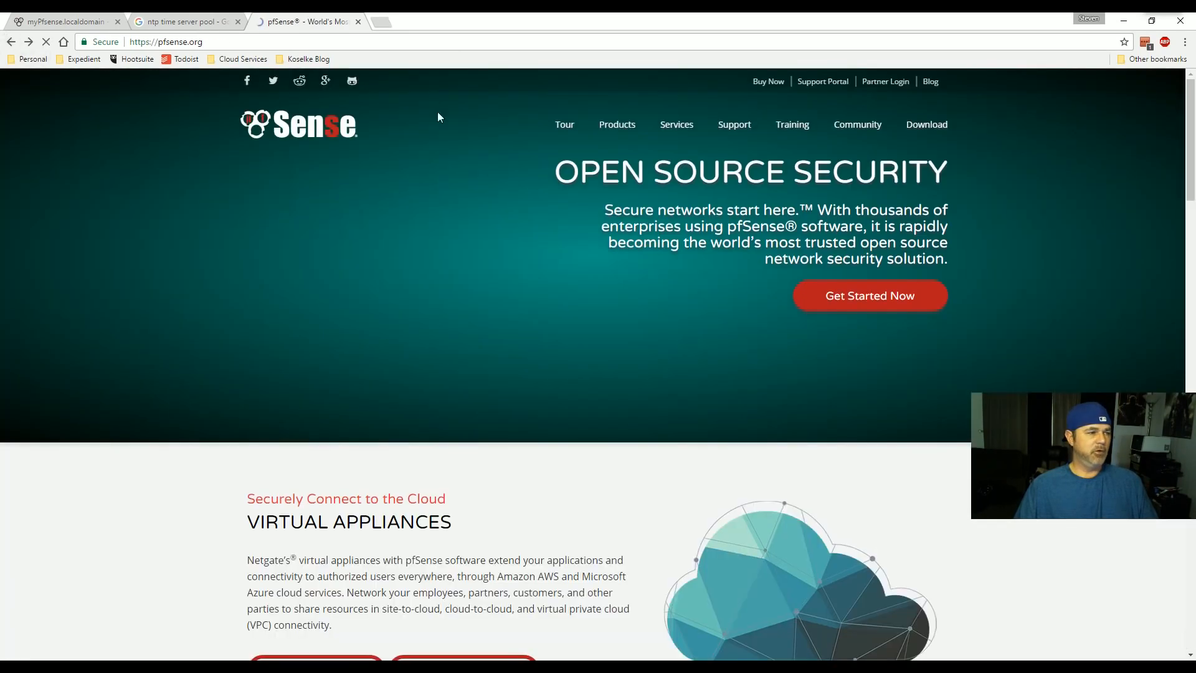
pyautogui.click(858, 125)
pyautogui.scroll(-2, 537, 262)
pyautogui.scroll(2, 538, 263)
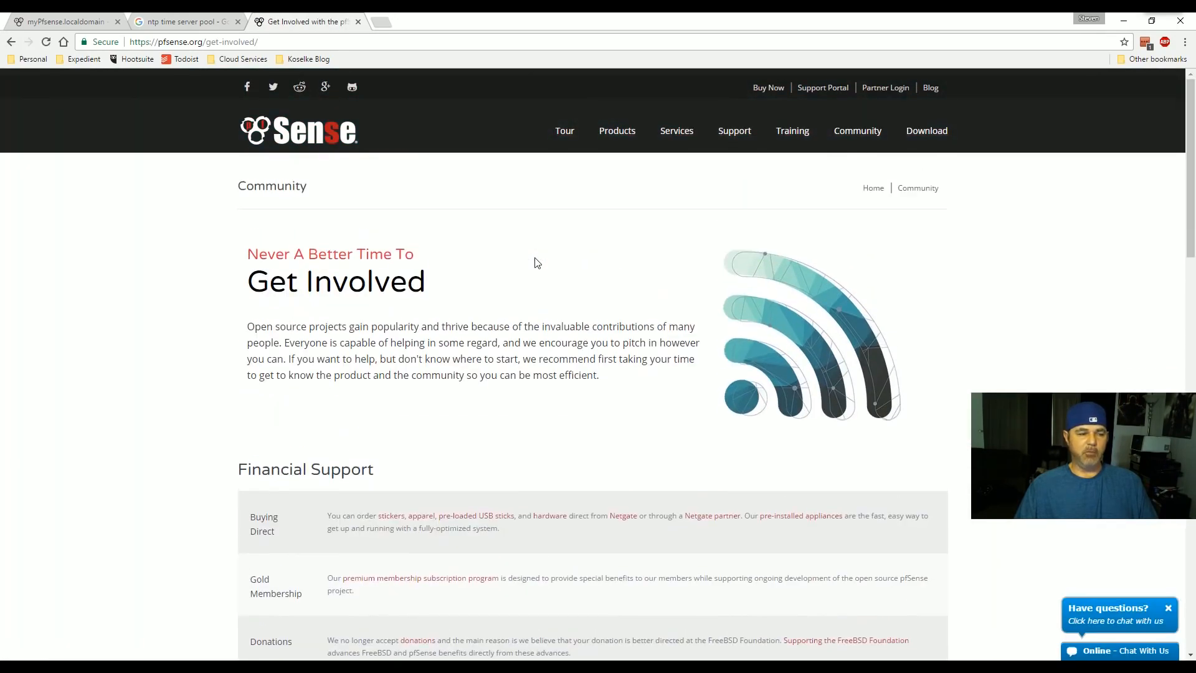
pyautogui.scroll(-9, 537, 262)
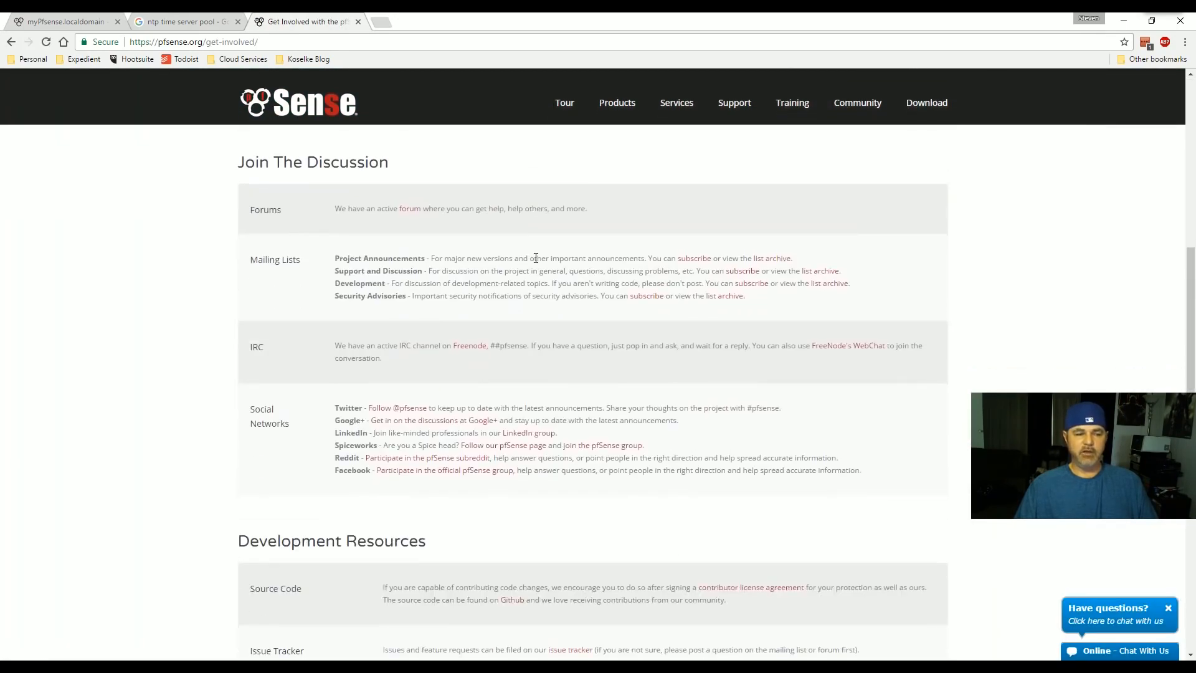
pyautogui.scroll(9, 536, 257)
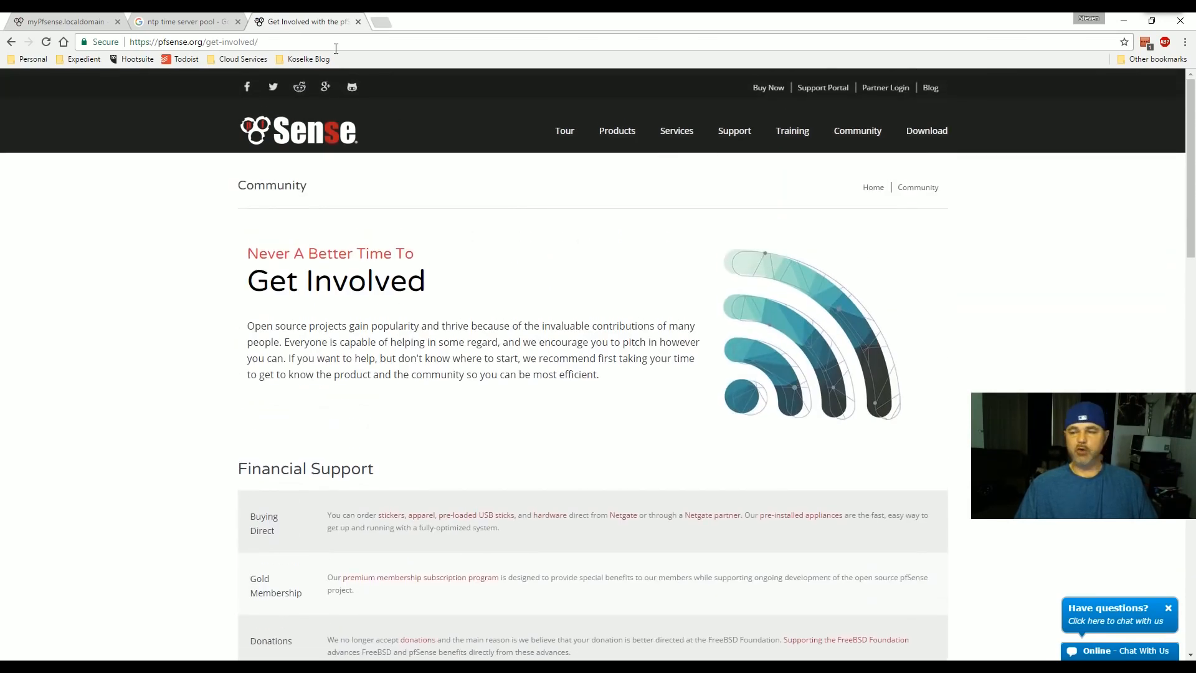
pyautogui.click(258, 42)
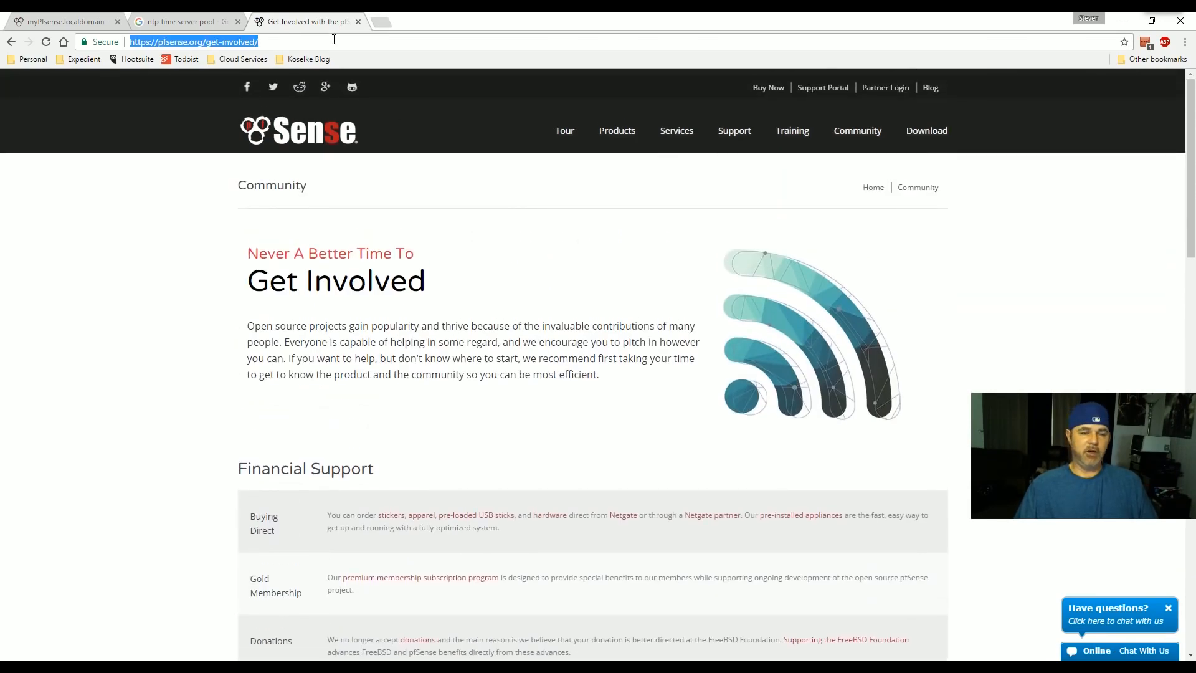